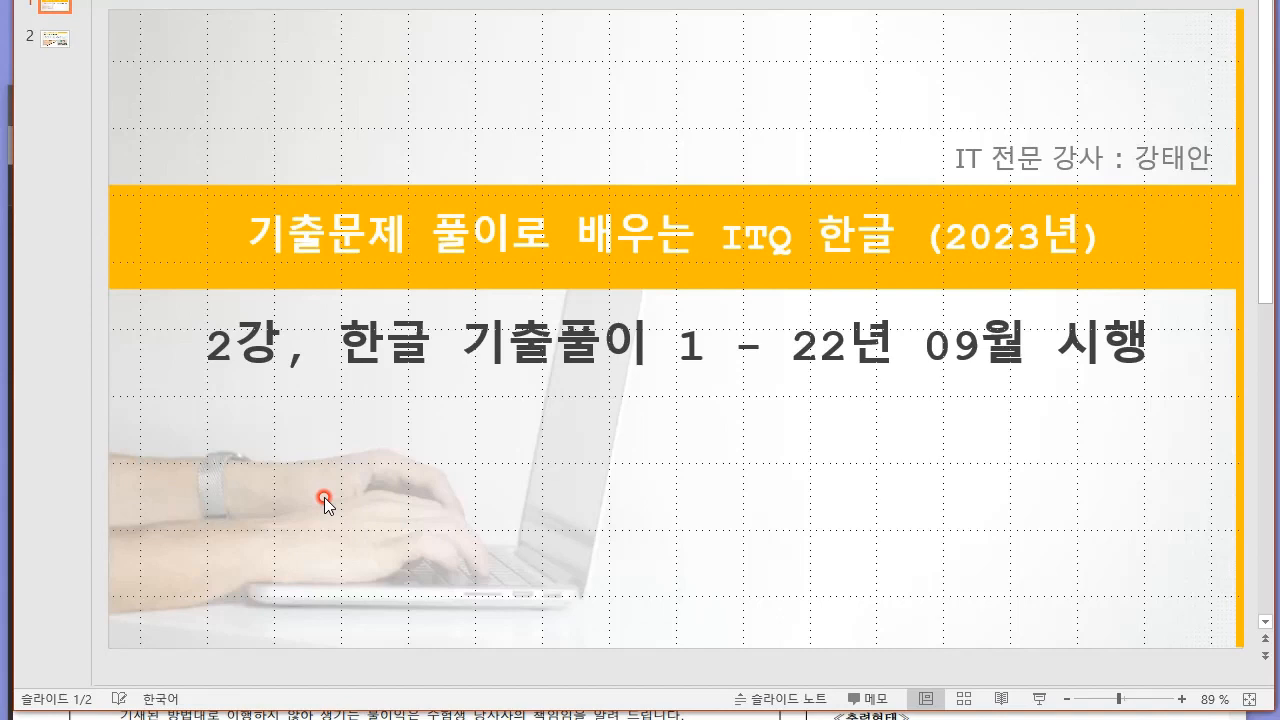
drag(792, 332, 1150, 340)
click(770, 505)
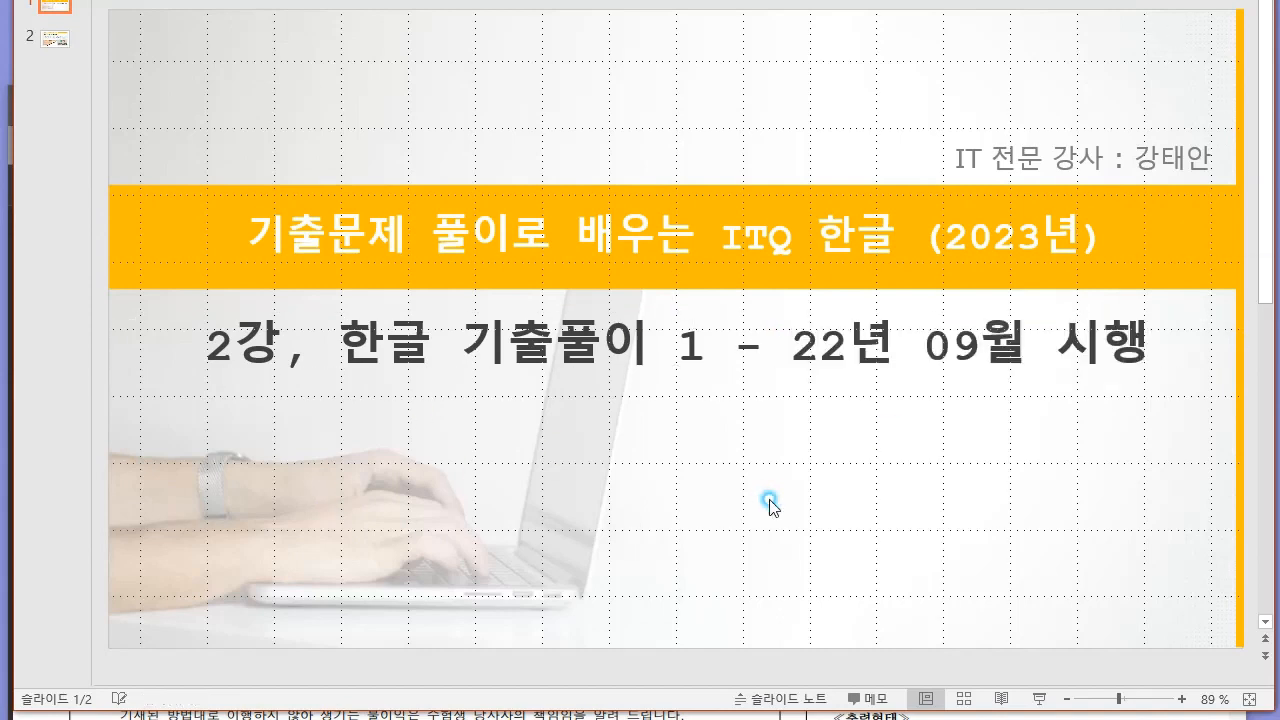
Step: Switch to the Notepad file 부록파일 and enter "2강 진도 내용" as the heading of item 1
click(577, 386)
drag(772, 22, 766, 25)
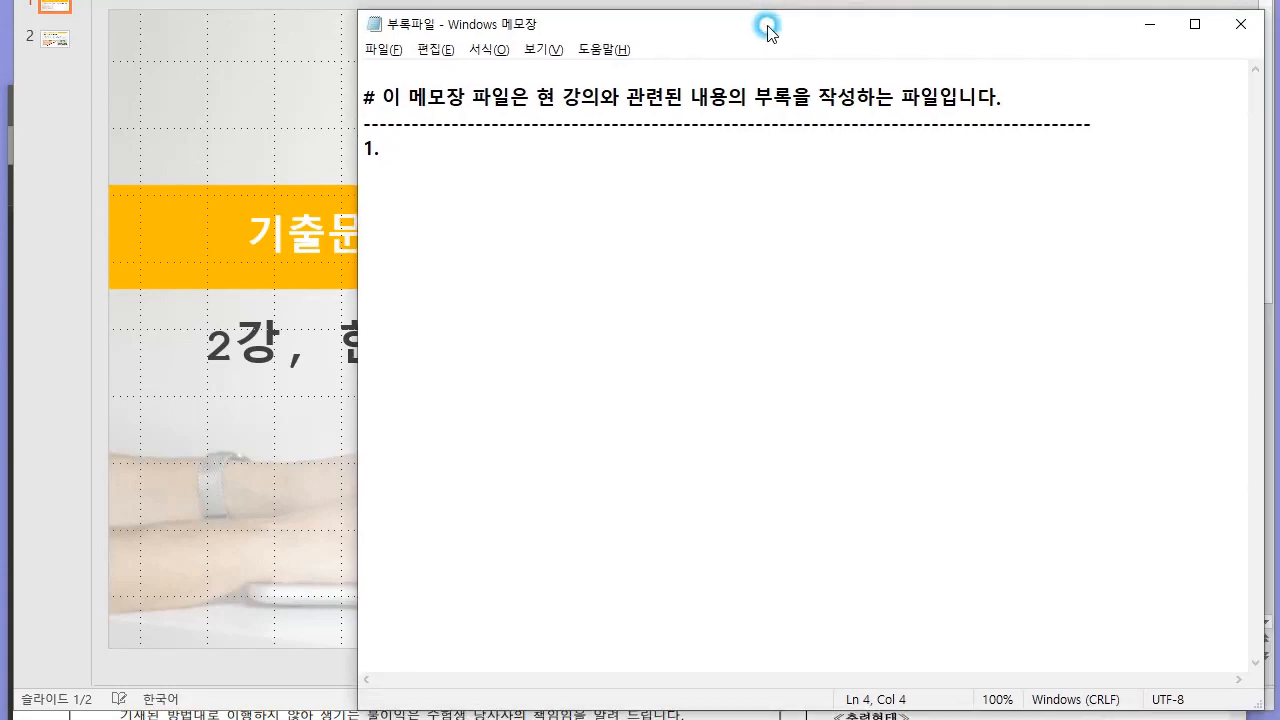
text(2r)
text(강 진도 내용)
key(Return)
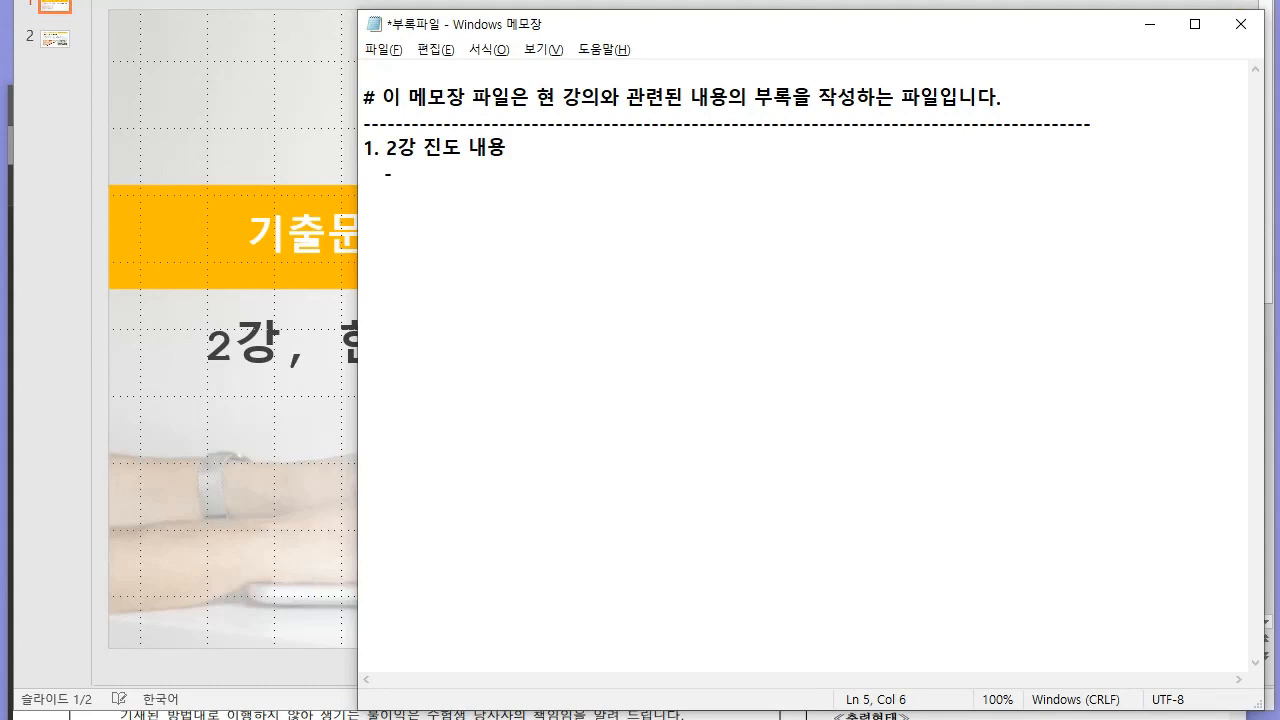
Step: Add the bullet "기출문제 : 공식 홈페이지 - 불법 X" under the heading, start another bullet and save the file
text(- 기출문제 : 공)
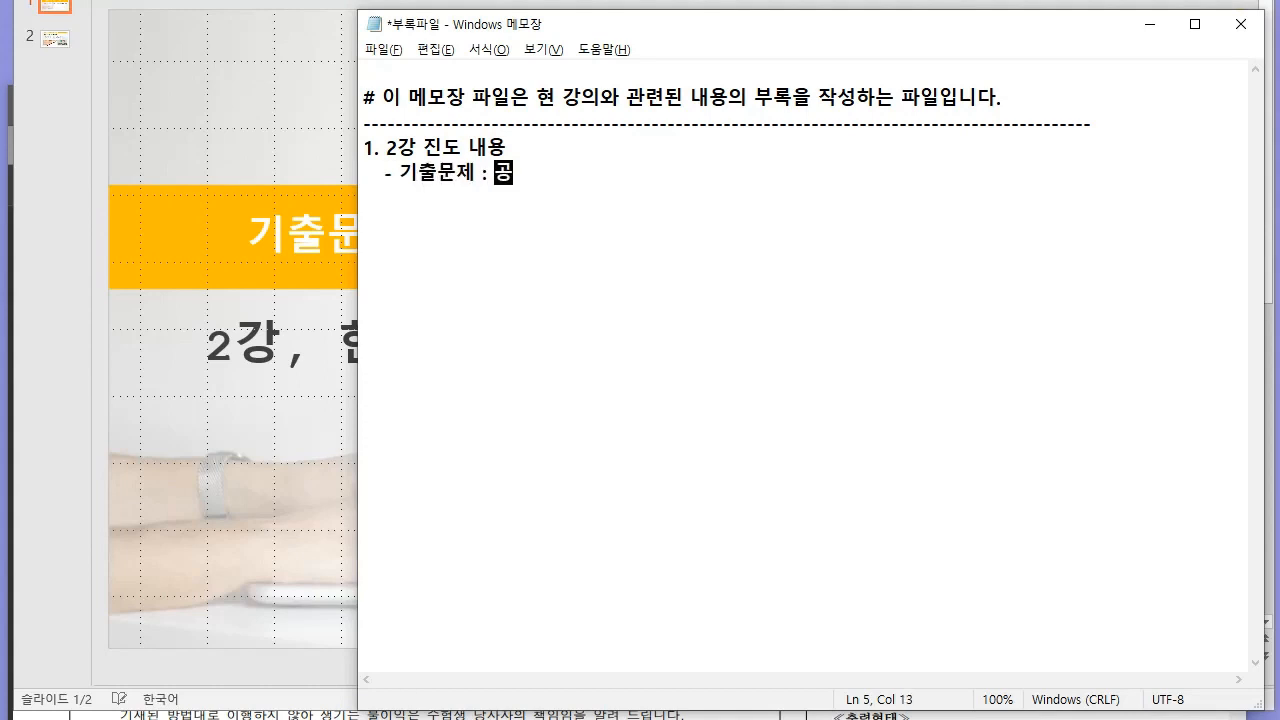
text(식 호ㅁ페이지 )
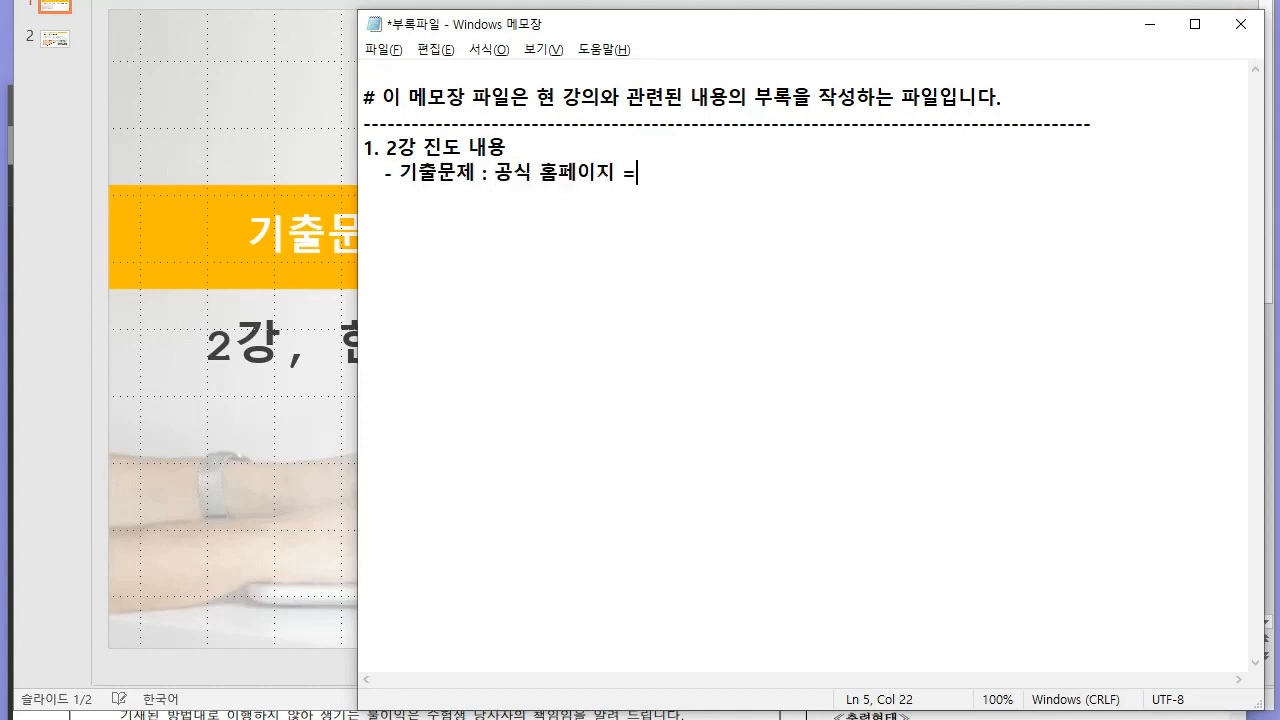
text(- 불법 )
text(-)
key(ctrl+s)
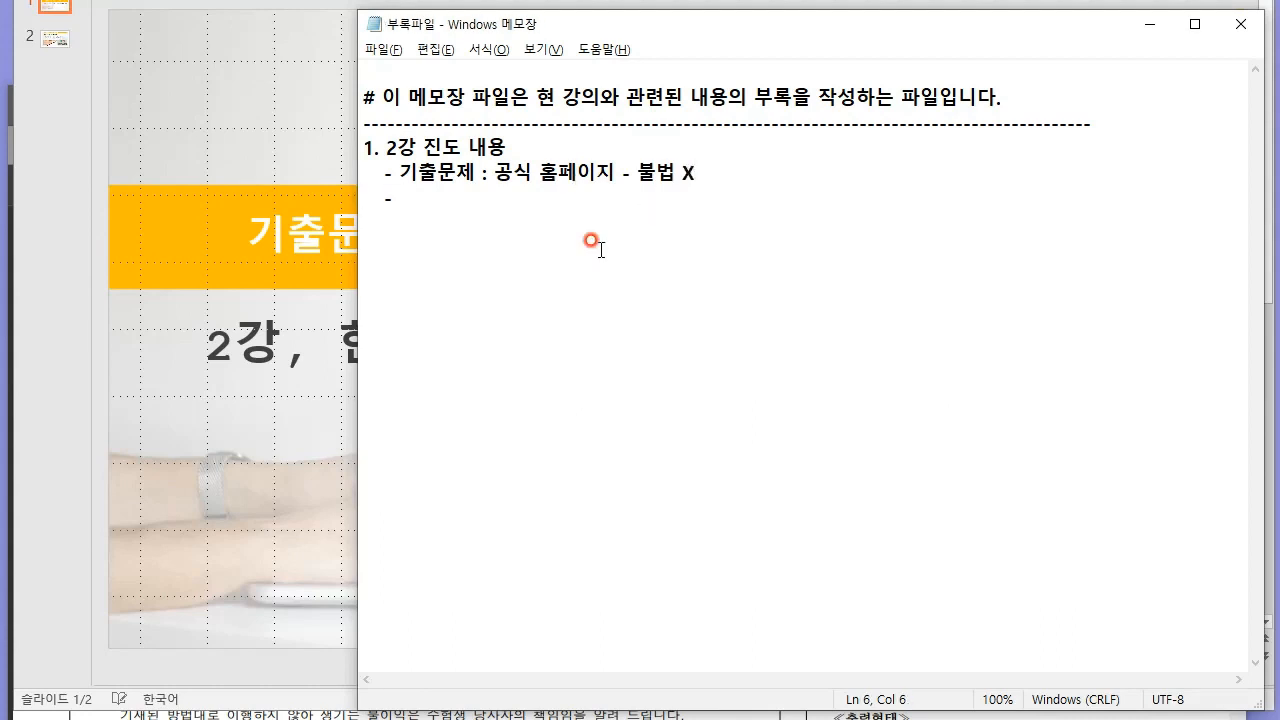
Step: Go over the 2강 study points on slide 2 of the presentation and return to the title slide
click(100, 68)
click(53, 42)
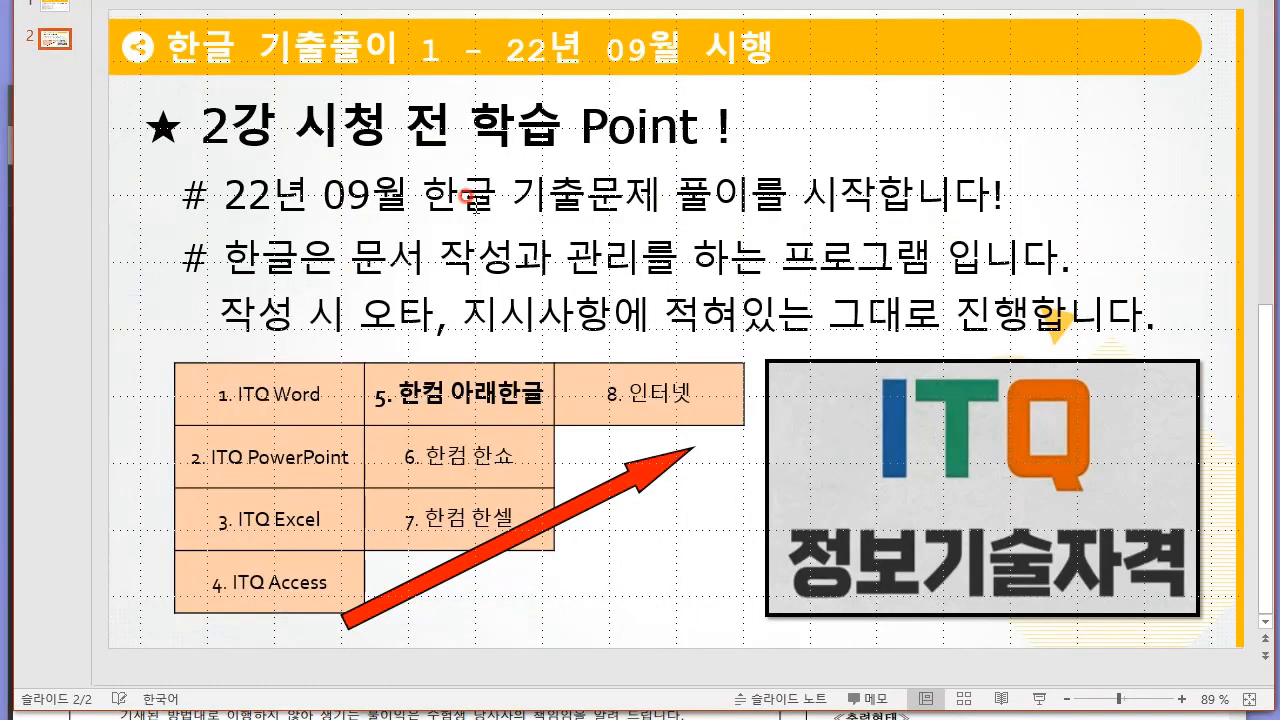
drag(224, 258, 922, 250)
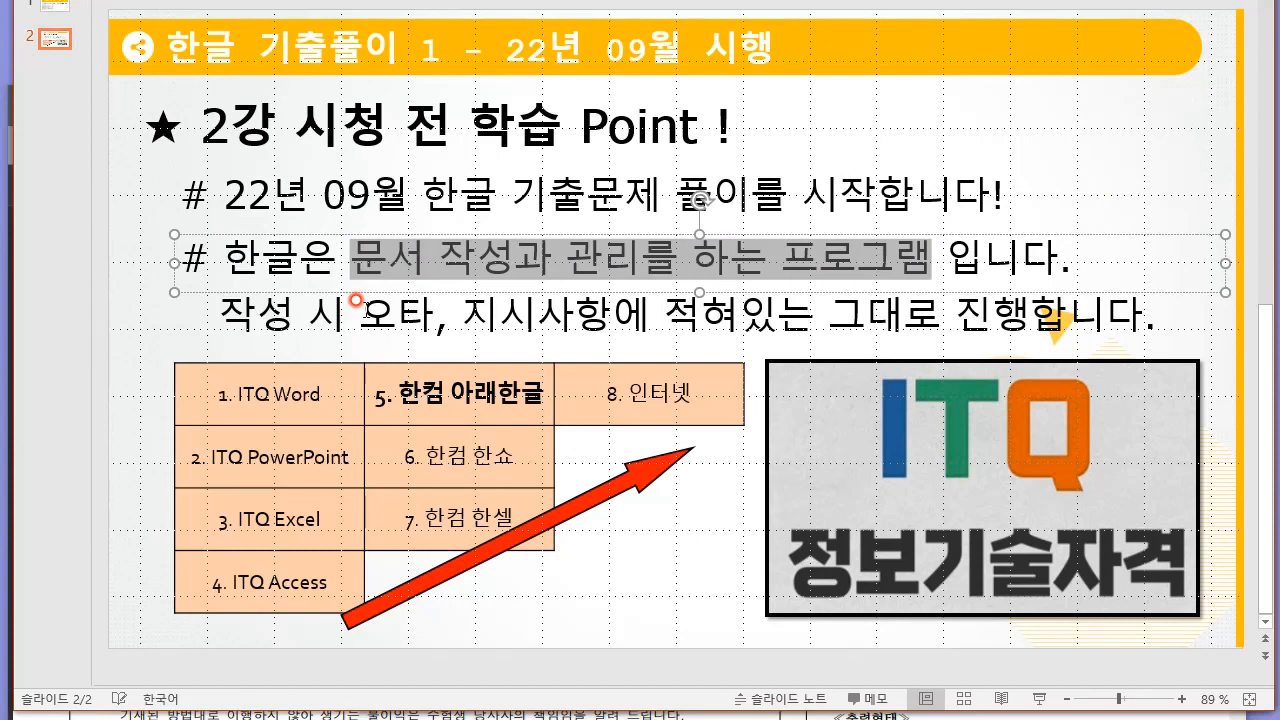
click(523, 195)
click(57, 7)
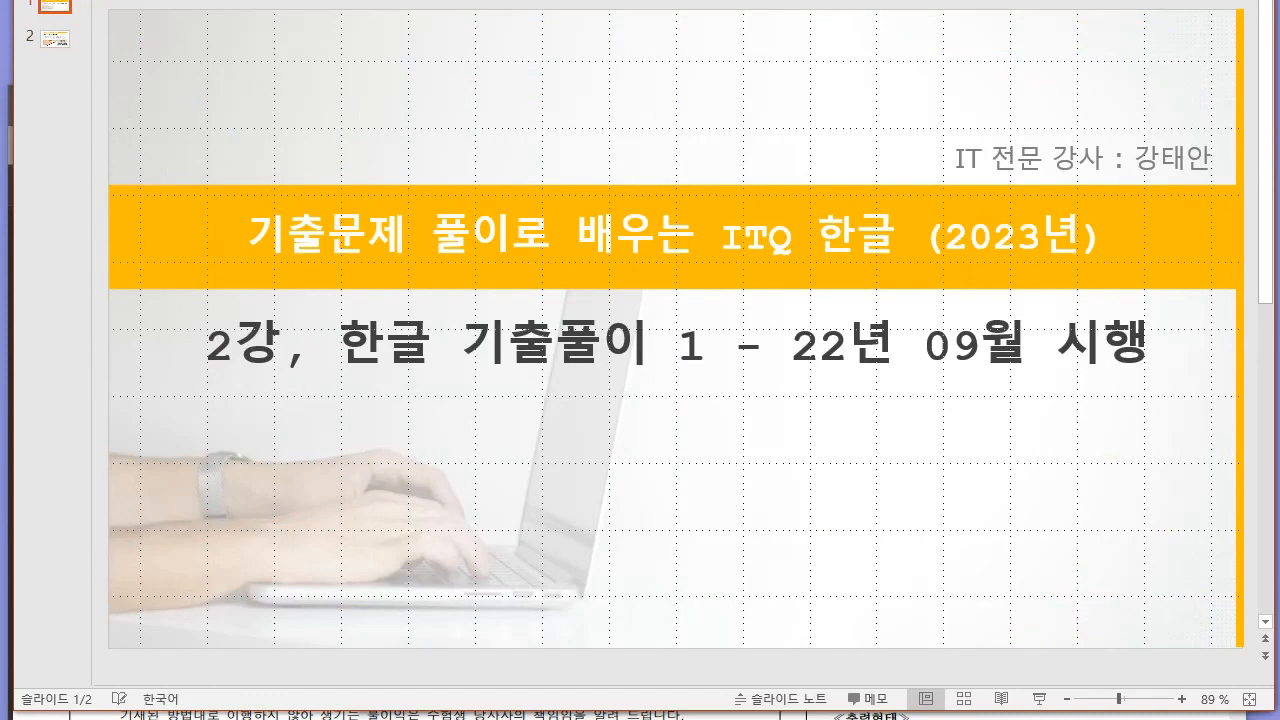
Step: Switch to the exam paper 22년 9월.pdf in the browser and move its window fully into view
click(488, 717)
drag(557, 114, 587, 26)
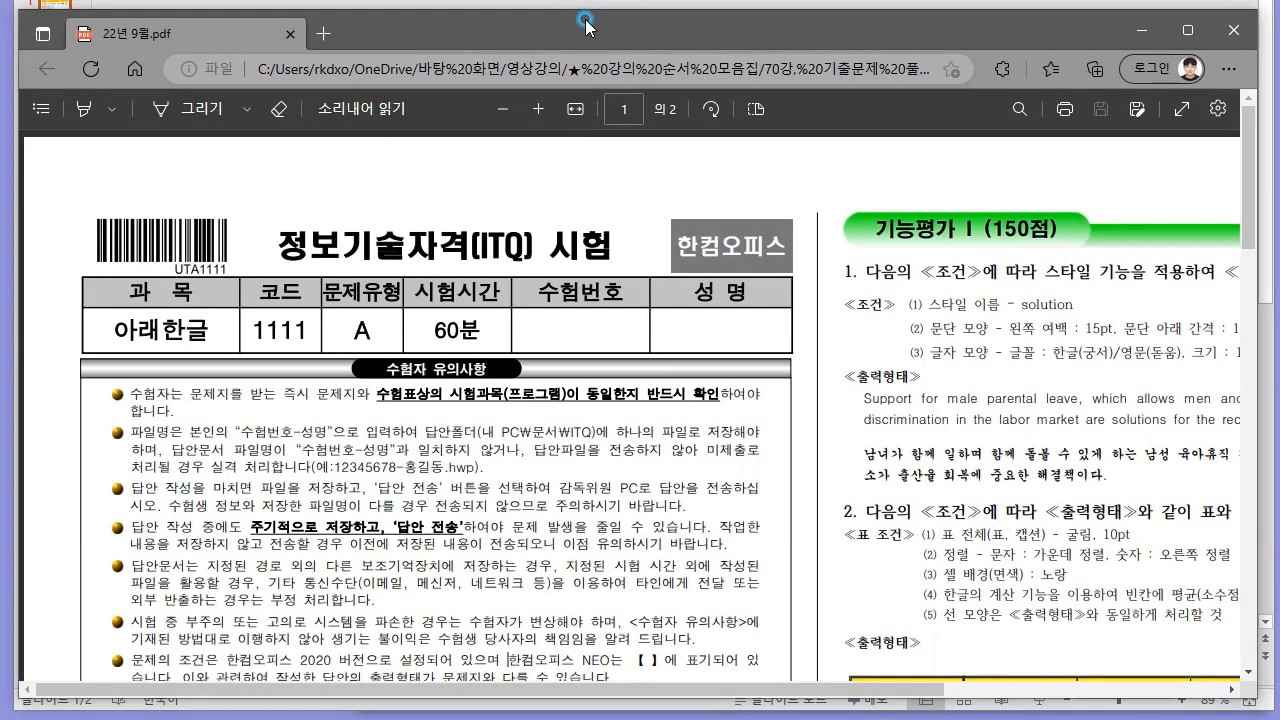
Step: Complete the second Notepad bullet with "2강, 3강 : 기능평가 1, 기능평가 2 (수식 편집은 전략상 PASS)" and save the file
click(522, 717)
text(2강, 3강 : ㅇ)
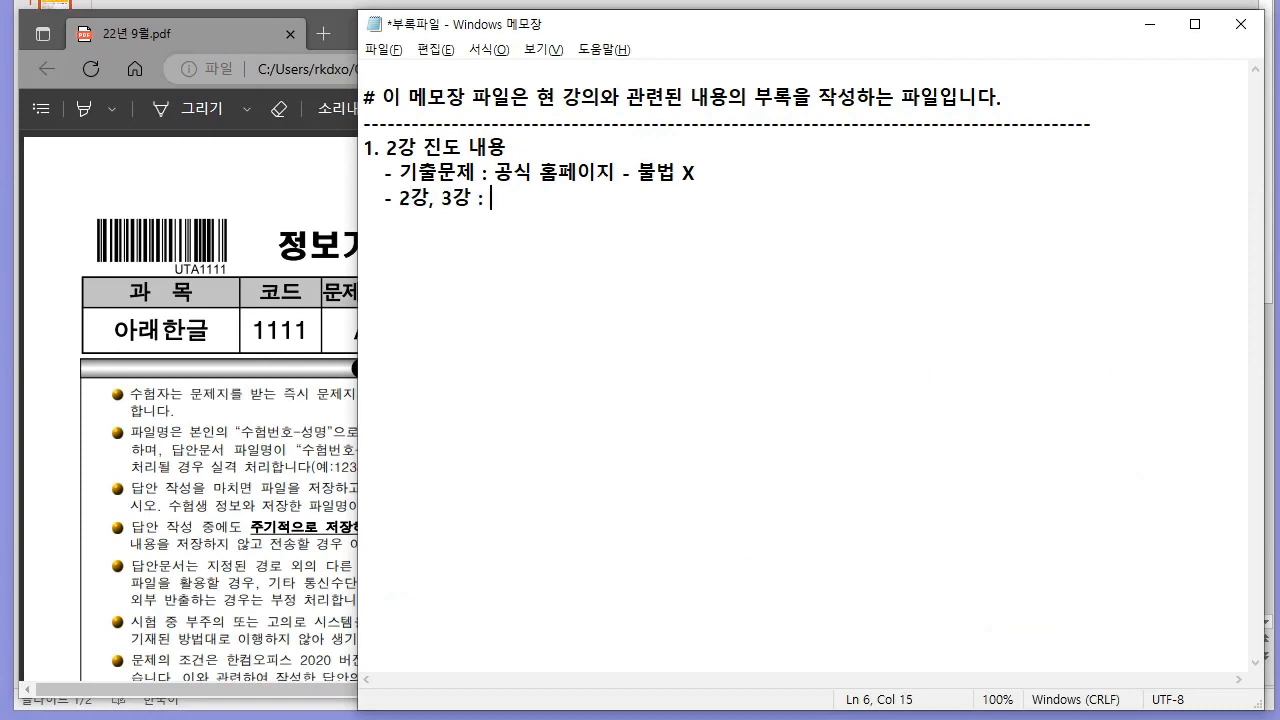
key(alt+Tab)
key(alt+Tab)
key(BackSpace)
text(기능평가)
text( 1, 기능평 ㄱ)
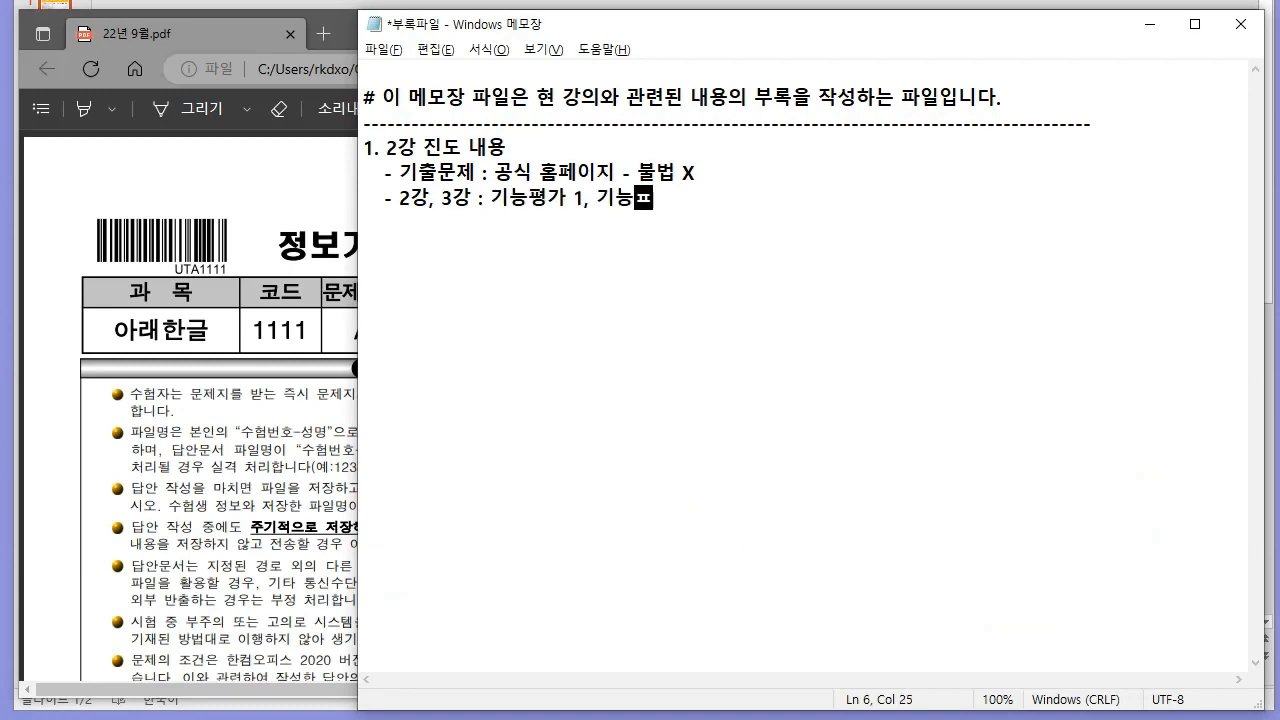
text( 2 (수식 편지)
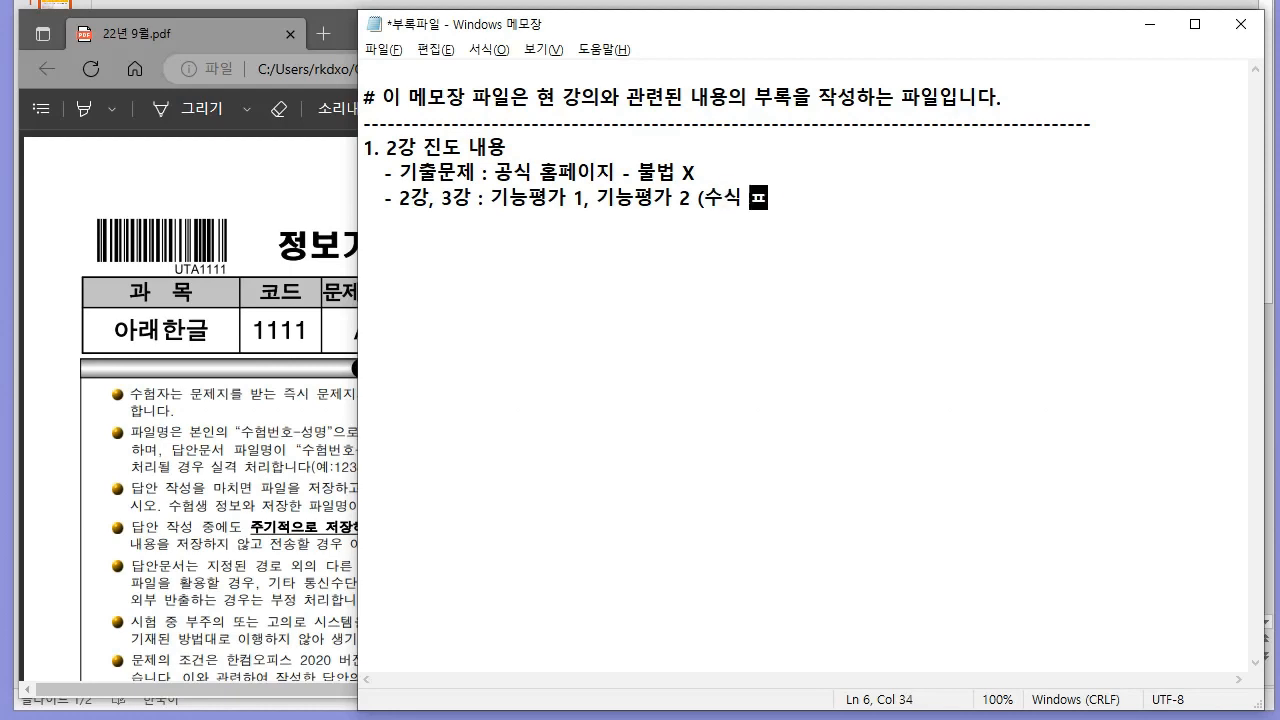
text(ㅂ )
text(ㄴ 전략상 PASS)
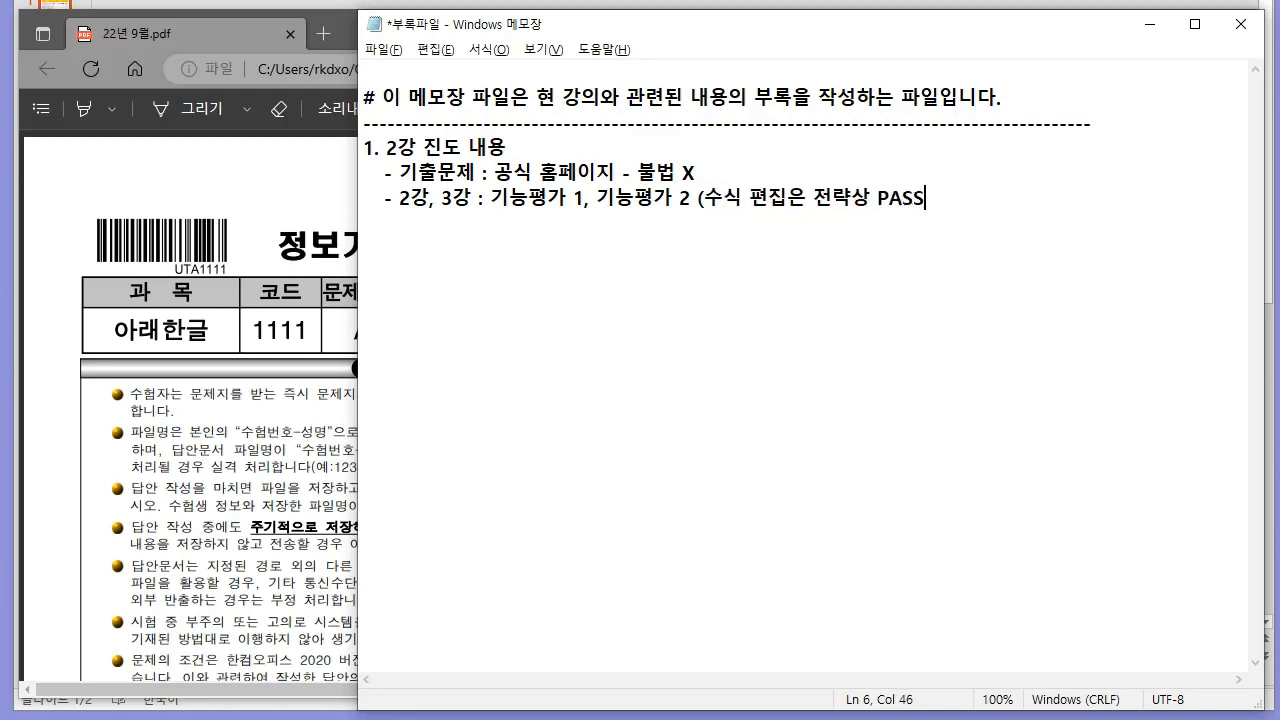
key(ctrl+s)
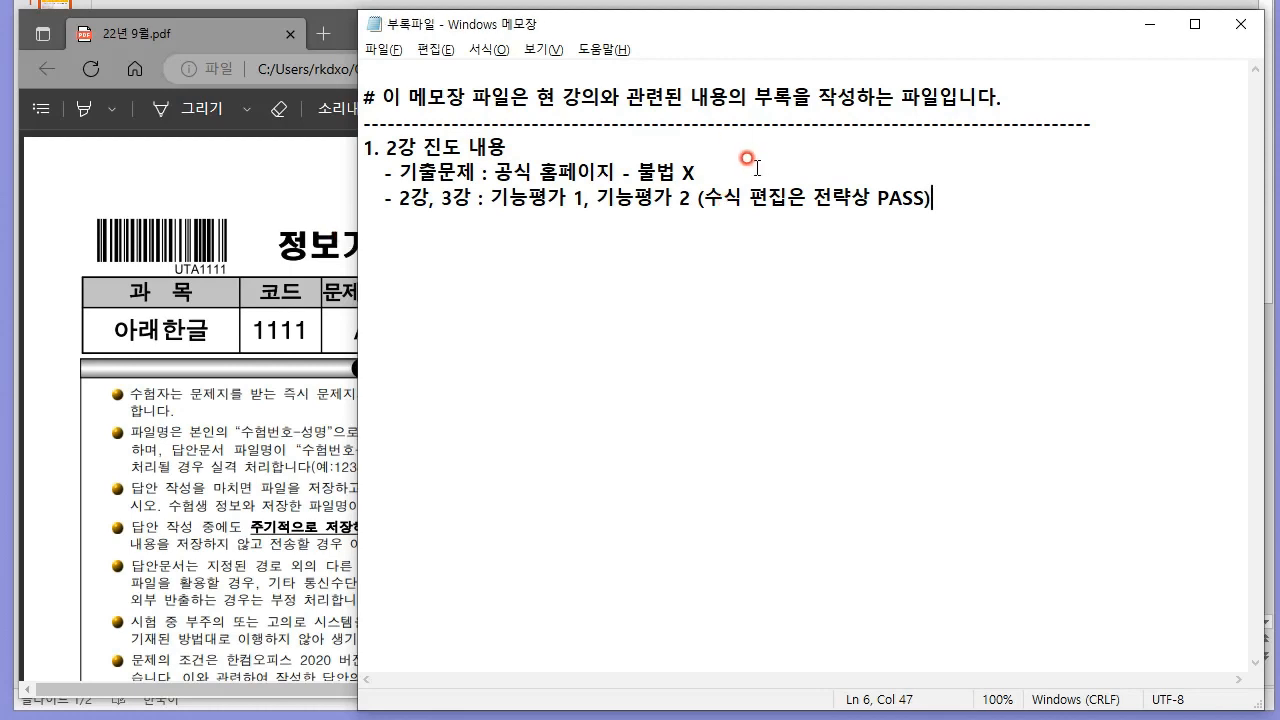
Step: Return to the exam PDF and read from the candidate precautions on to the 공통 부문 rules under 답안 작성요령
drag(244, 469, 641, 488)
click(994, 335)
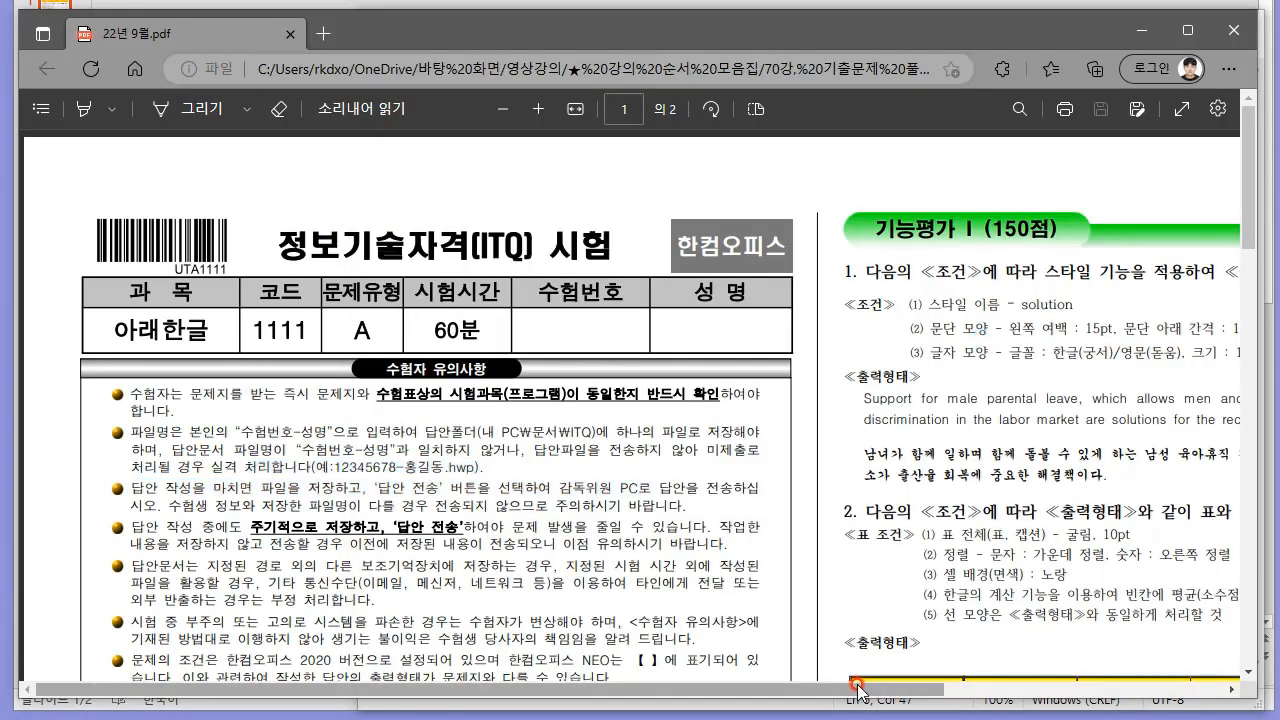
scroll(352, 411, down, 3)
drag(189, 223, 446, 501)
click(446, 502)
scroll(430, 425, down, 6)
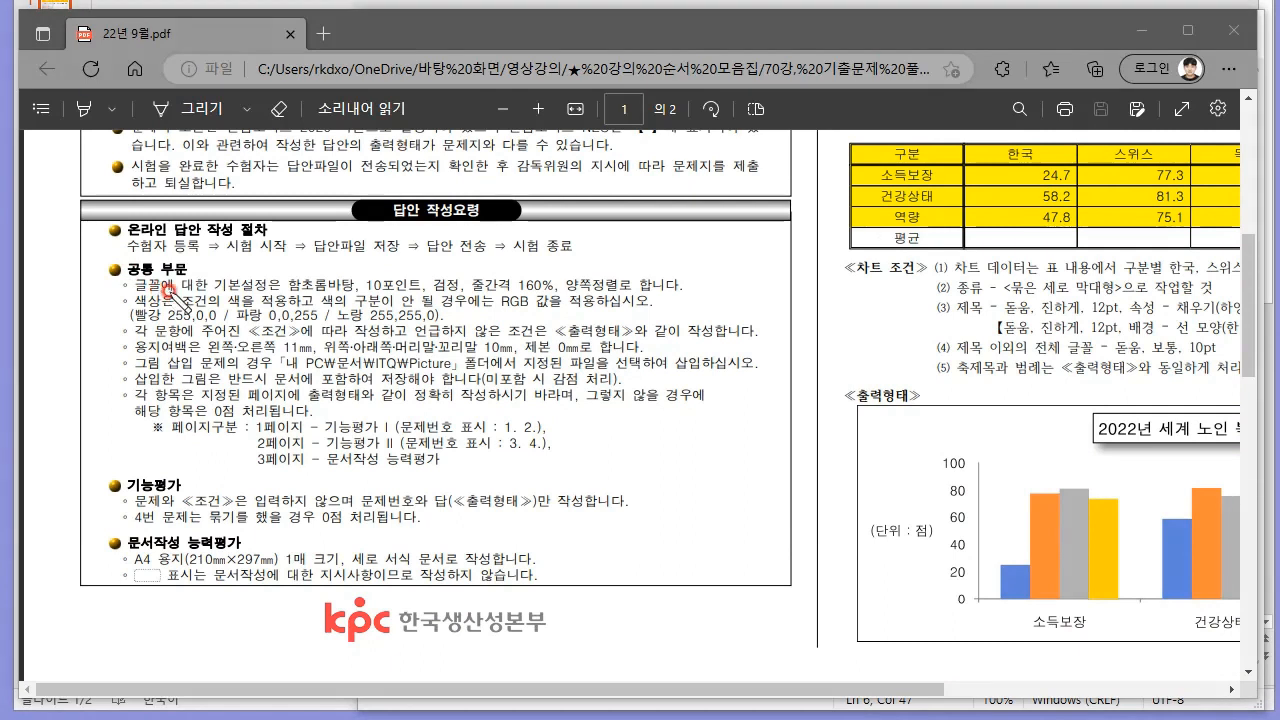
mouse_move(174, 272)
mouse_down()
mouse_move(127, 258)
mouse_move(187, 275)
mouse_up()
click(708, 4)
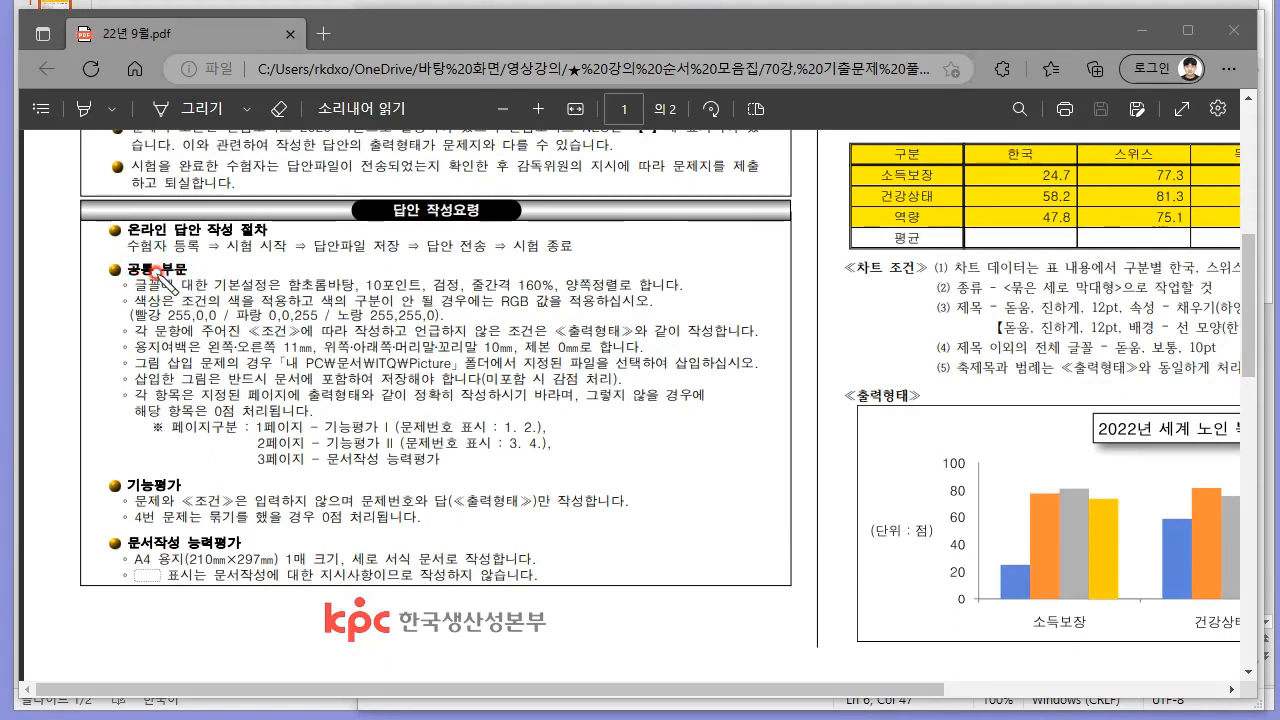
Step: Highlight the default font settings, RGB, the red value 255,0,0, the ≪출력형태≫ instruction and the page margins in the 공통 부문 rules
drag(285, 285, 617, 285)
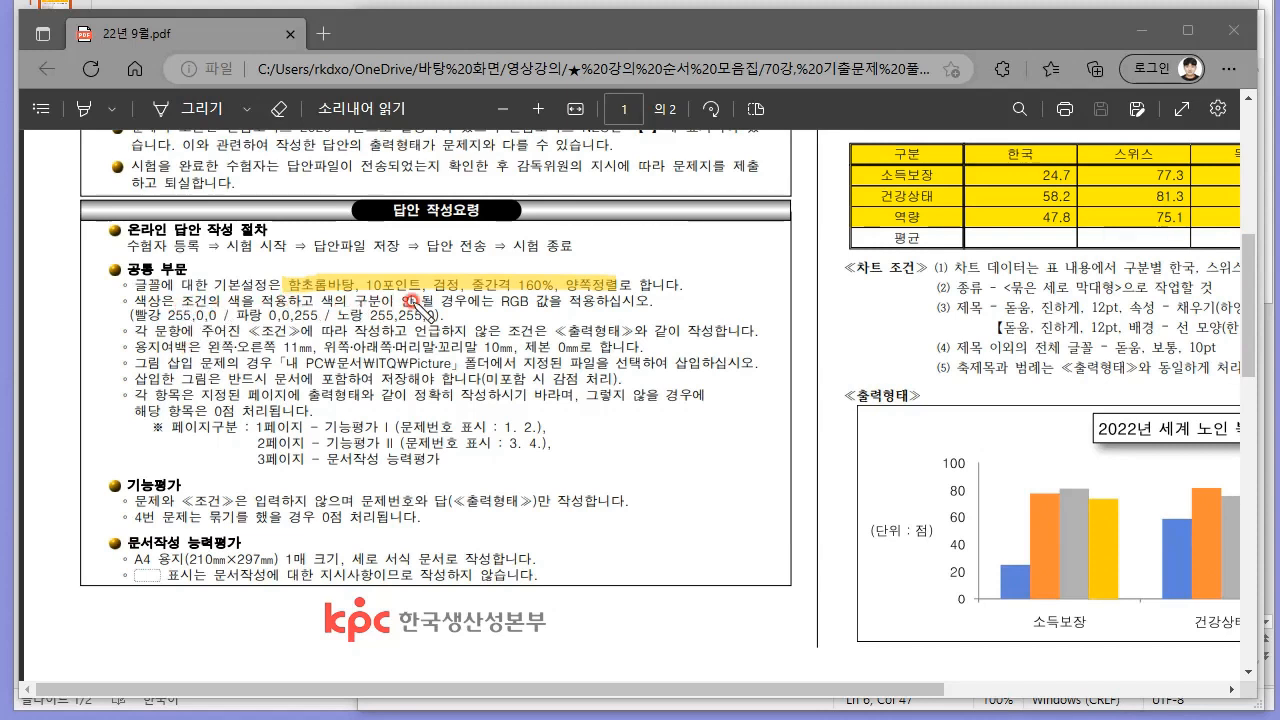
drag(502, 301, 531, 301)
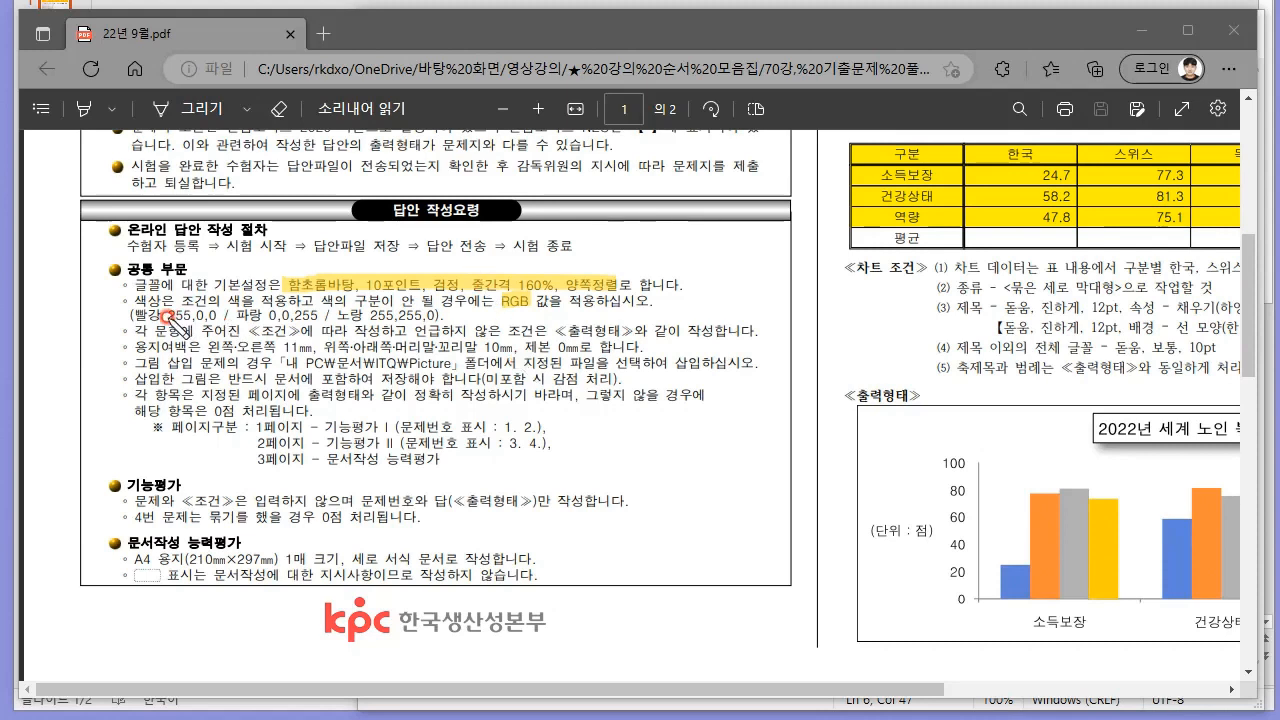
drag(166, 314, 207, 315)
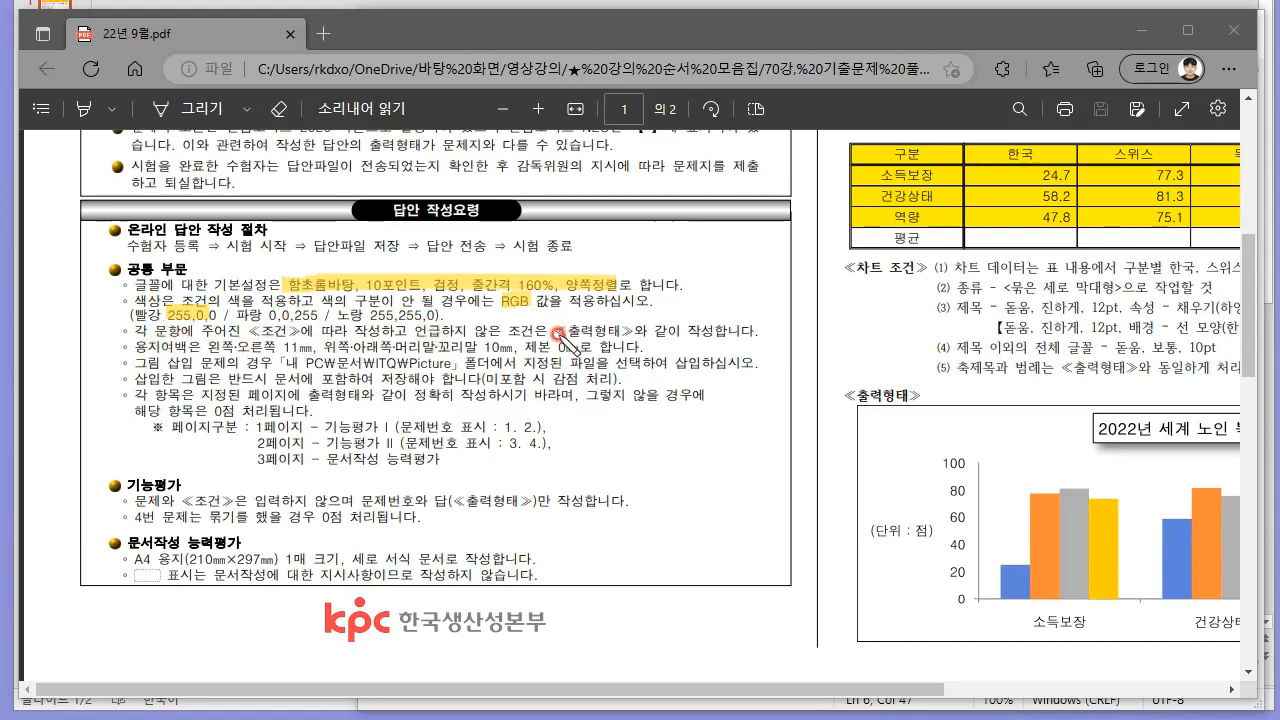
drag(553, 333, 706, 336)
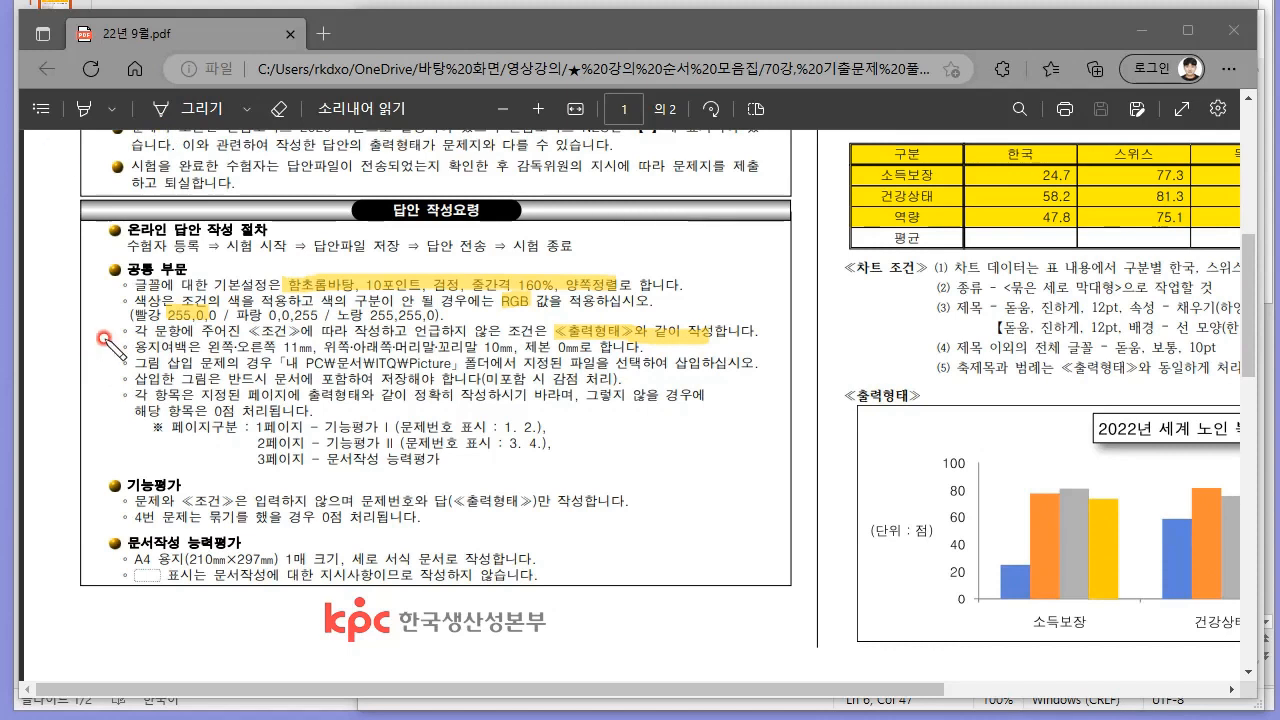
drag(107, 342, 105, 352)
drag(208, 347, 516, 348)
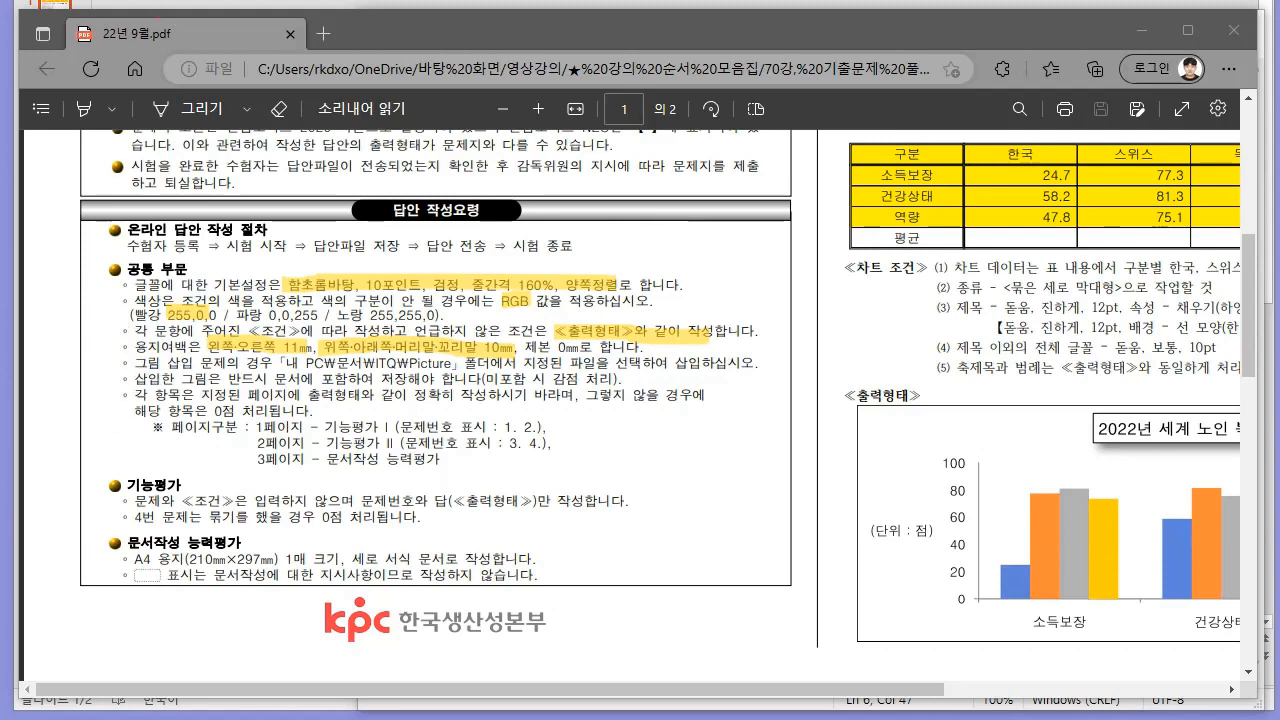
Step: Show the ITQ 사진 picture file in the 샘플 folder of File Explorer and minimize the window
click(46, 5)
click(490, 288)
double_click(493, 294)
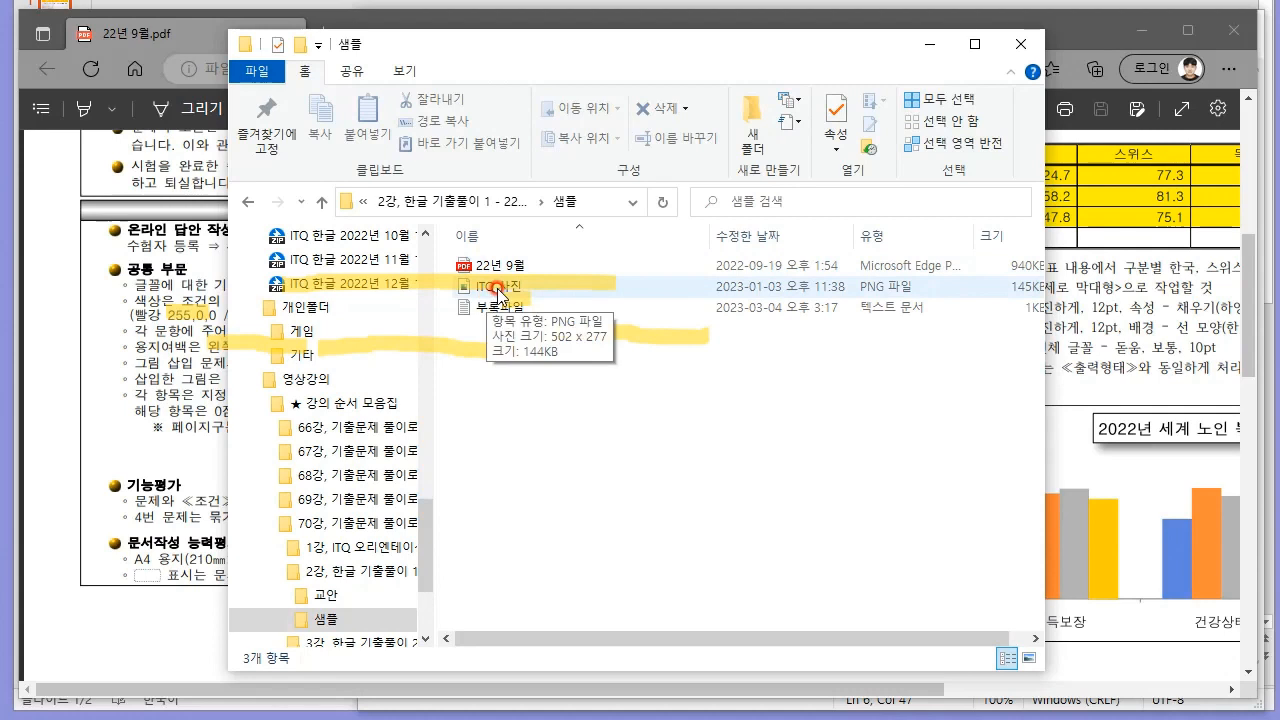
click(503, 294)
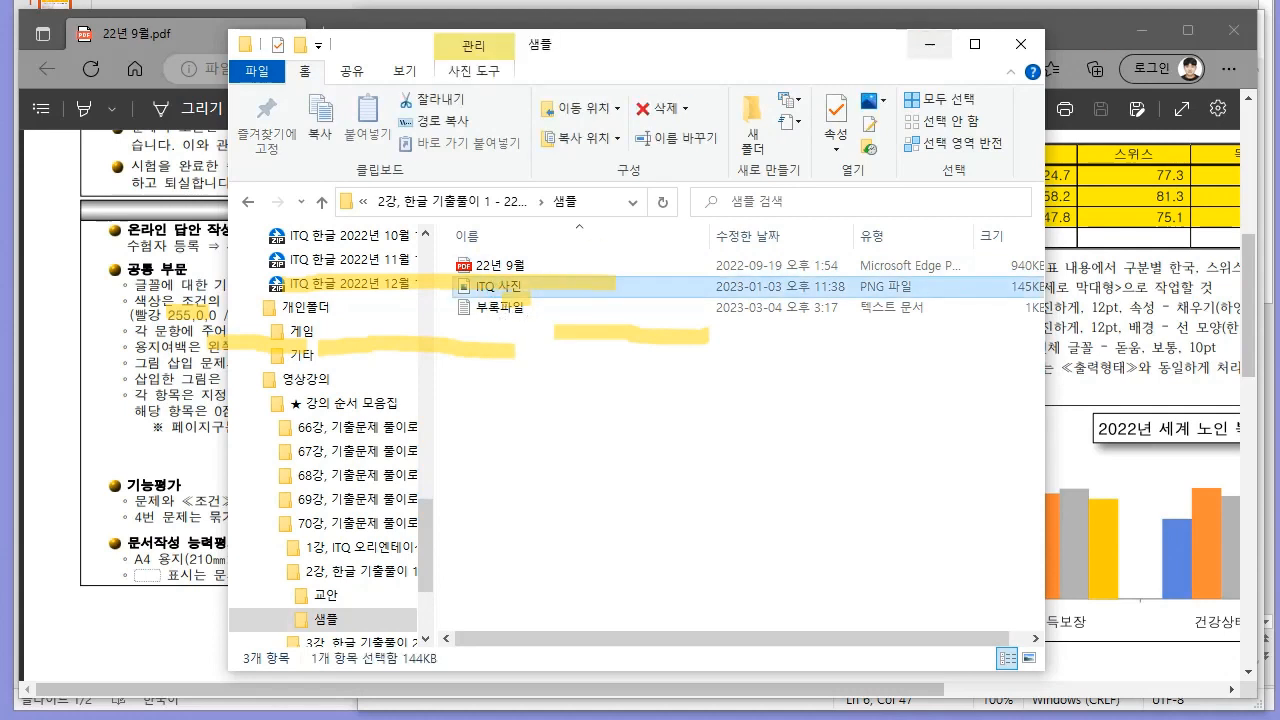
click(253, 205)
click(928, 45)
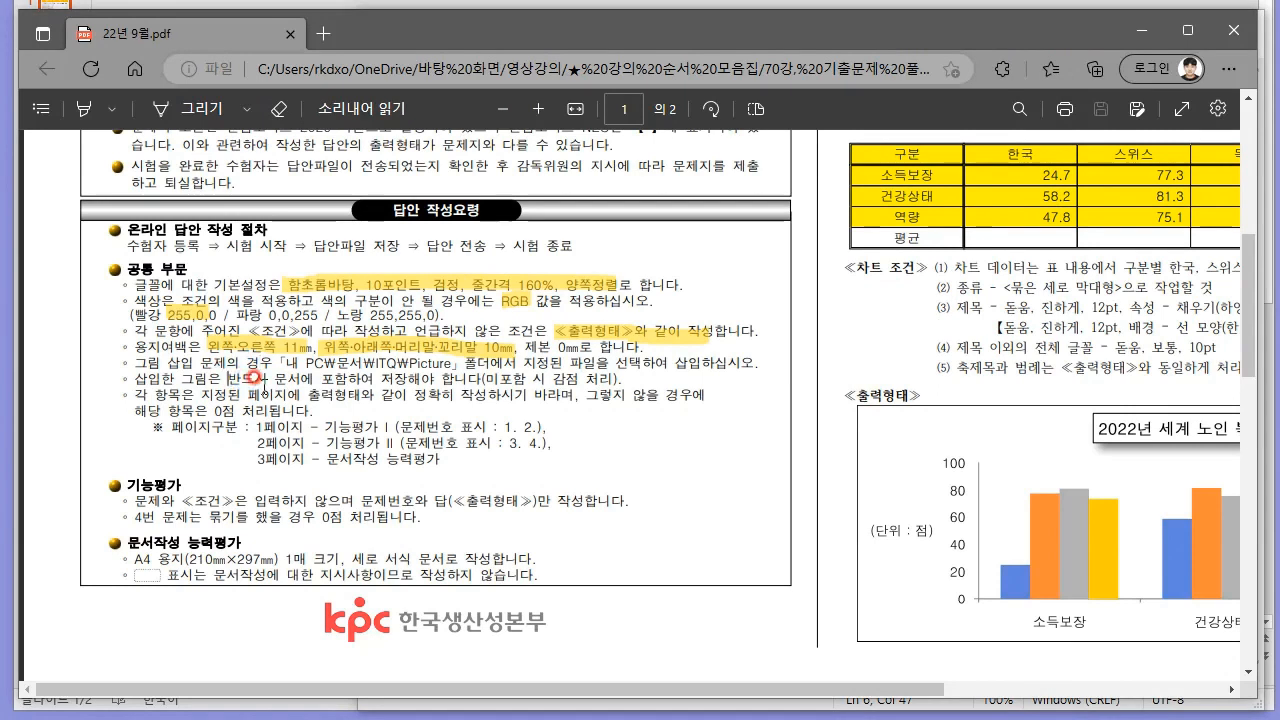
Step: Examine the picture and page-division rules, and look through the 기능평가 I, 기능평가 II and 문서작성 능력평가 problems in the exam PDF
drag(227, 380, 598, 397)
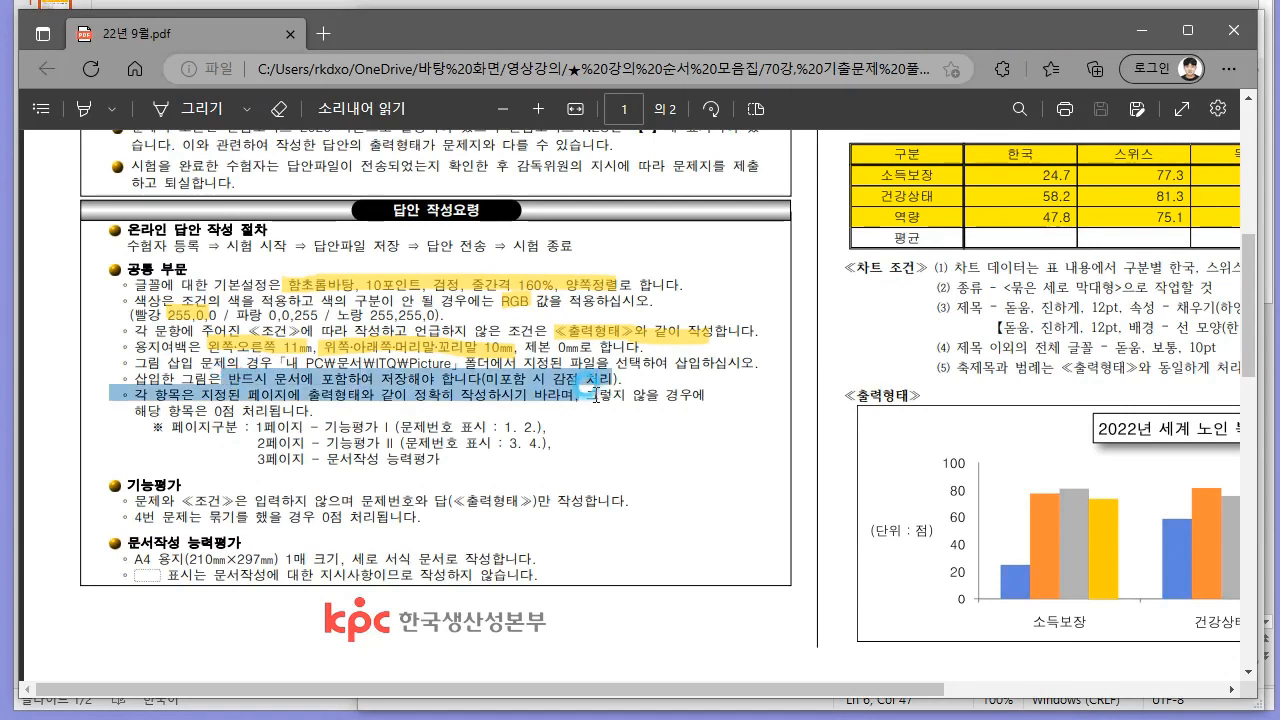
click(532, 380)
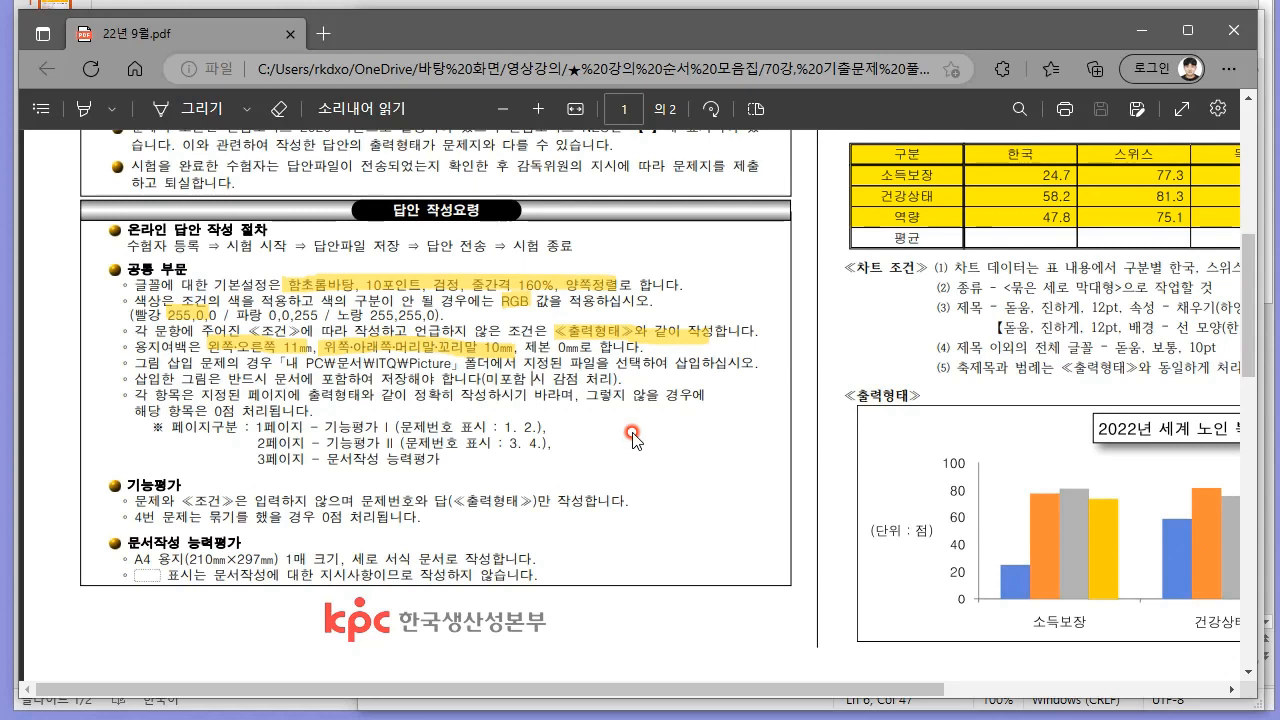
drag(630, 701, 1006, 677)
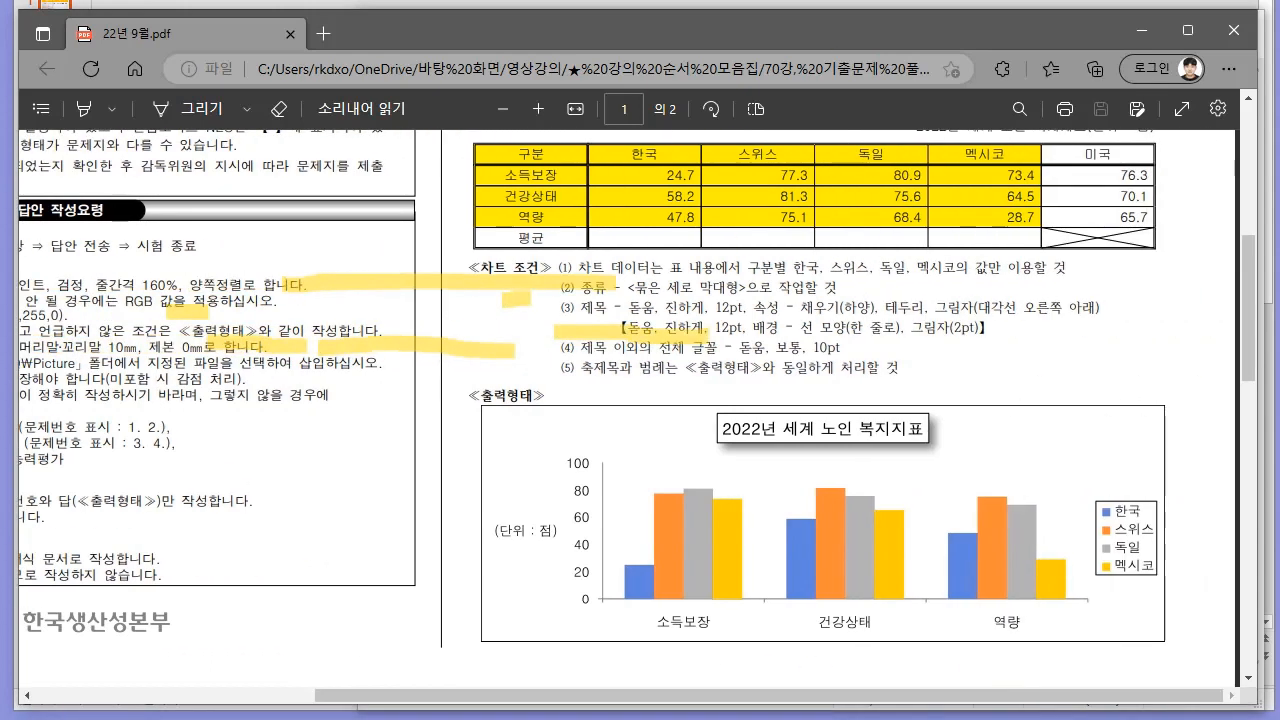
scroll(436, 380, up, 5)
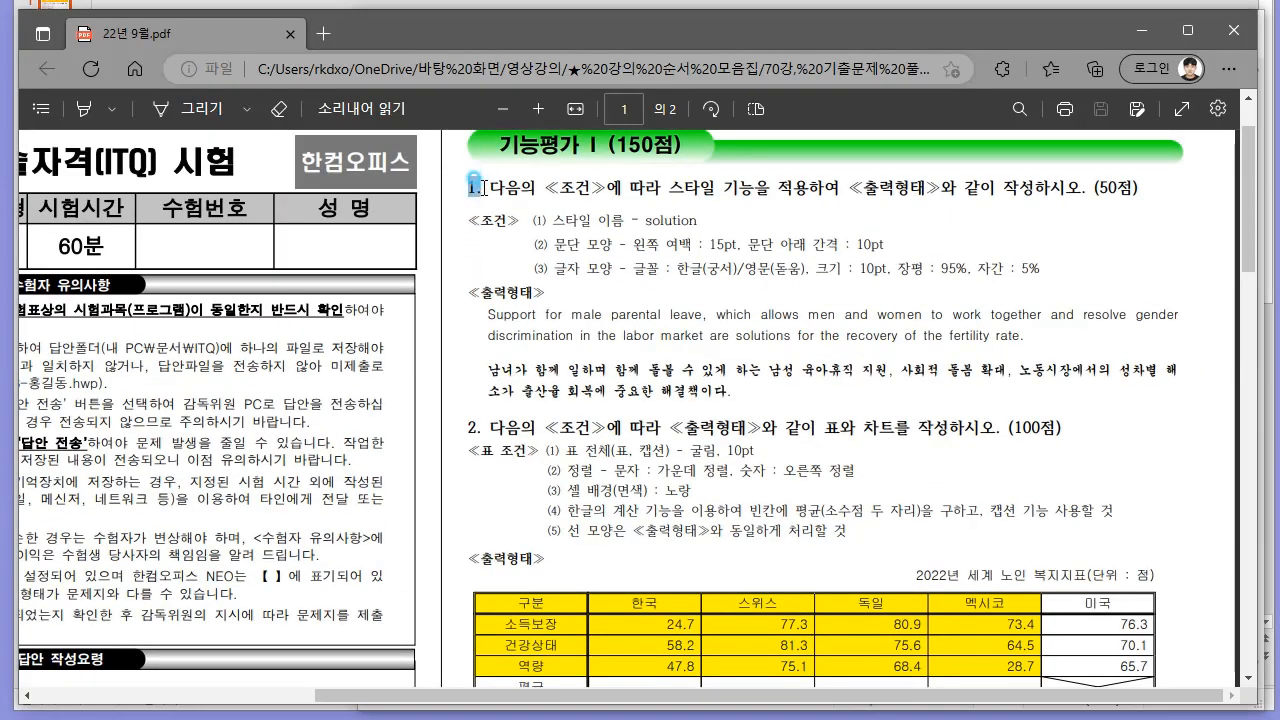
scroll(459, 341, down, 1)
scroll(460, 335, down, 9)
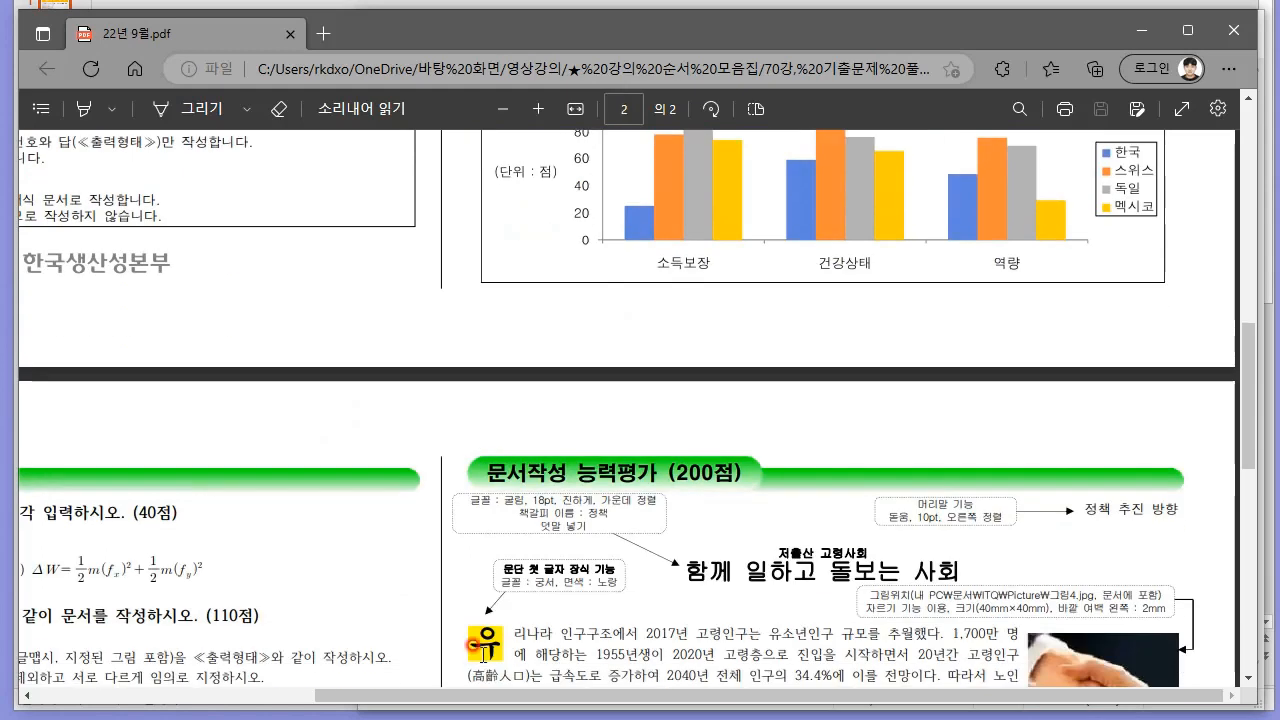
drag(477, 695, 23, 691)
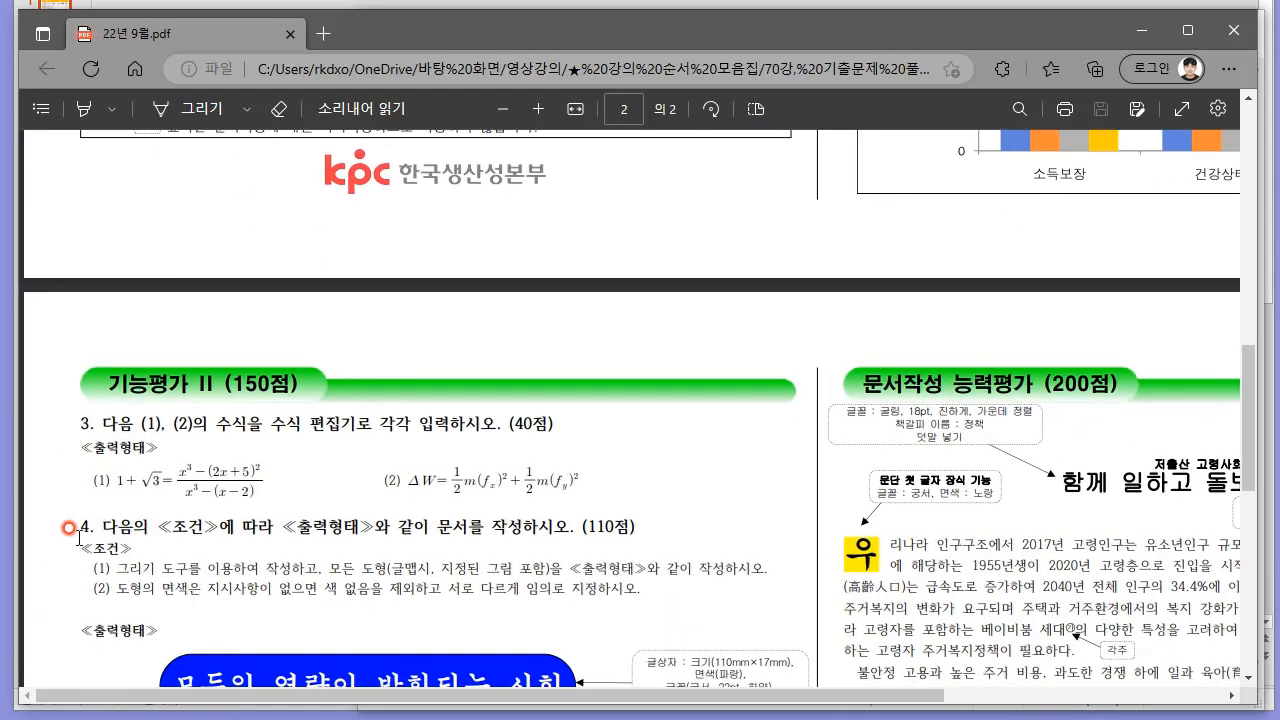
scroll(68, 520, down, 3)
scroll(94, 530, up, 15)
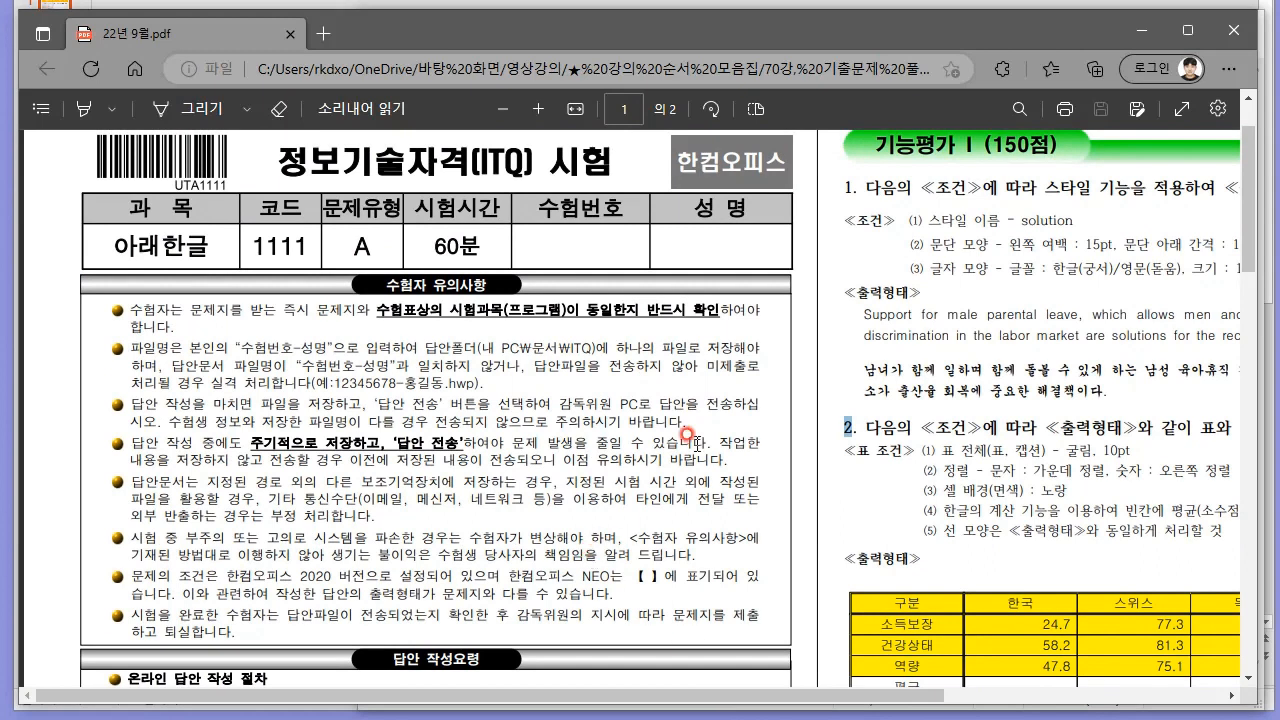
scroll(574, 434, down, 3)
scroll(587, 440, down, 3)
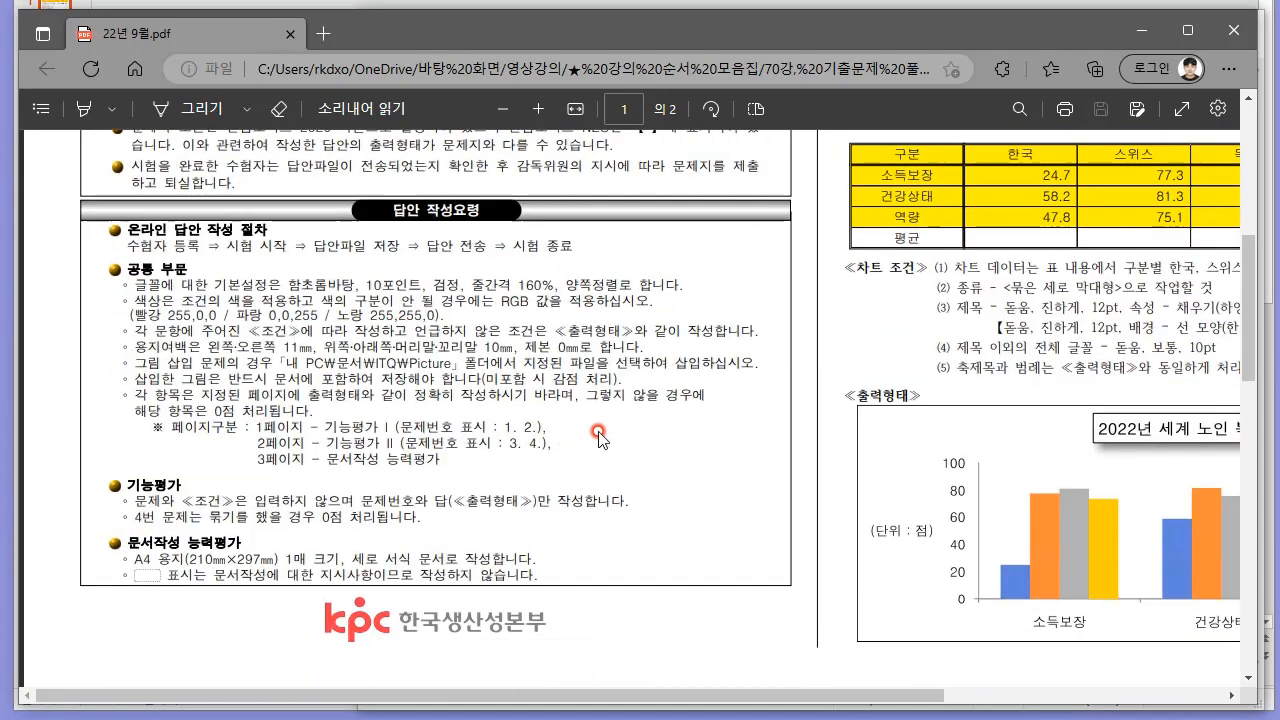
drag(808, 686, 1018, 657)
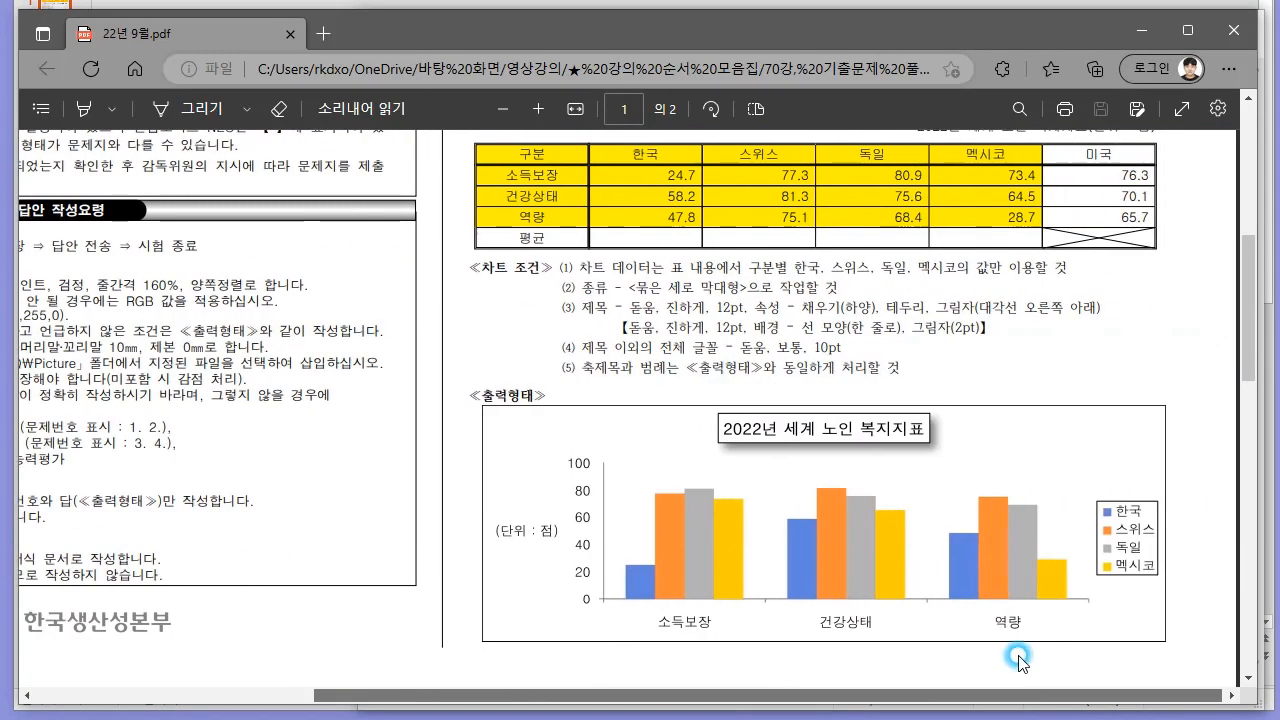
Step: Look over the 문서작성 능력평가 problem on page 2 of the exam PDF and return to page 1
scroll(1010, 650, down, 10)
scroll(880, 500, up, 3)
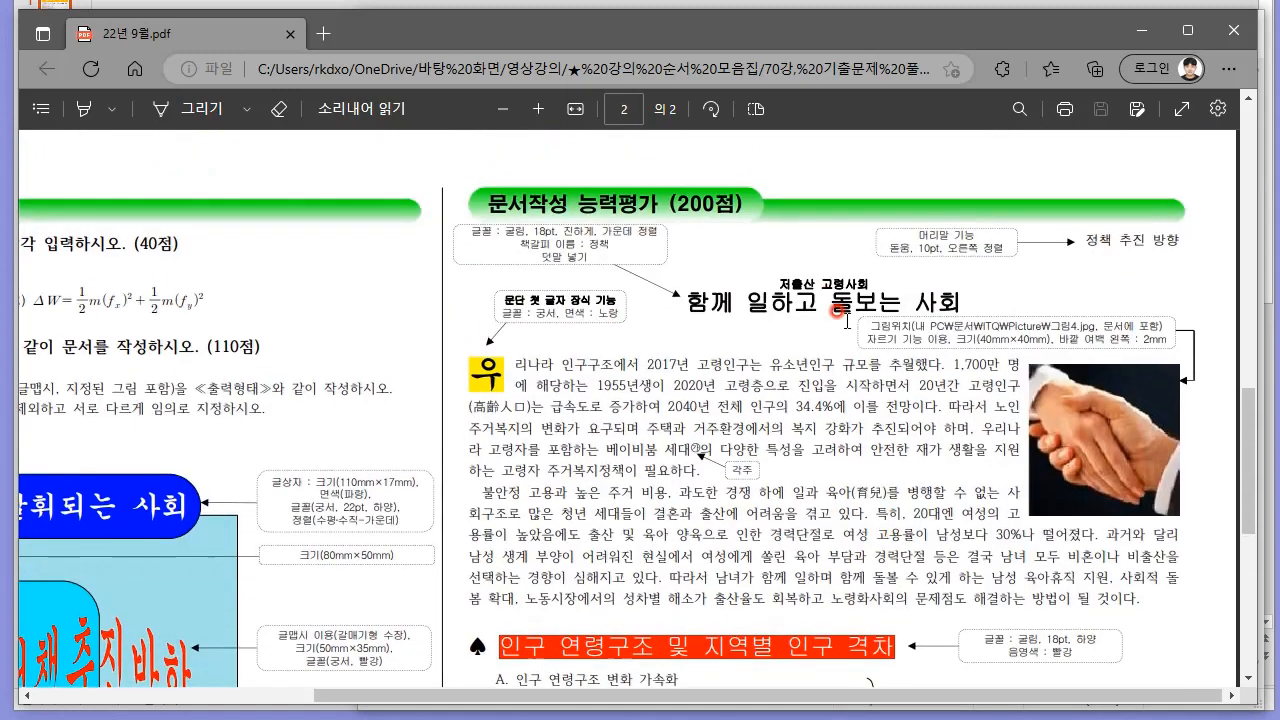
scroll(740, 450, down, 6)
drag(710, 695, 432, 697)
scroll(695, 520, up, 8)
scroll(690, 488, up, 5)
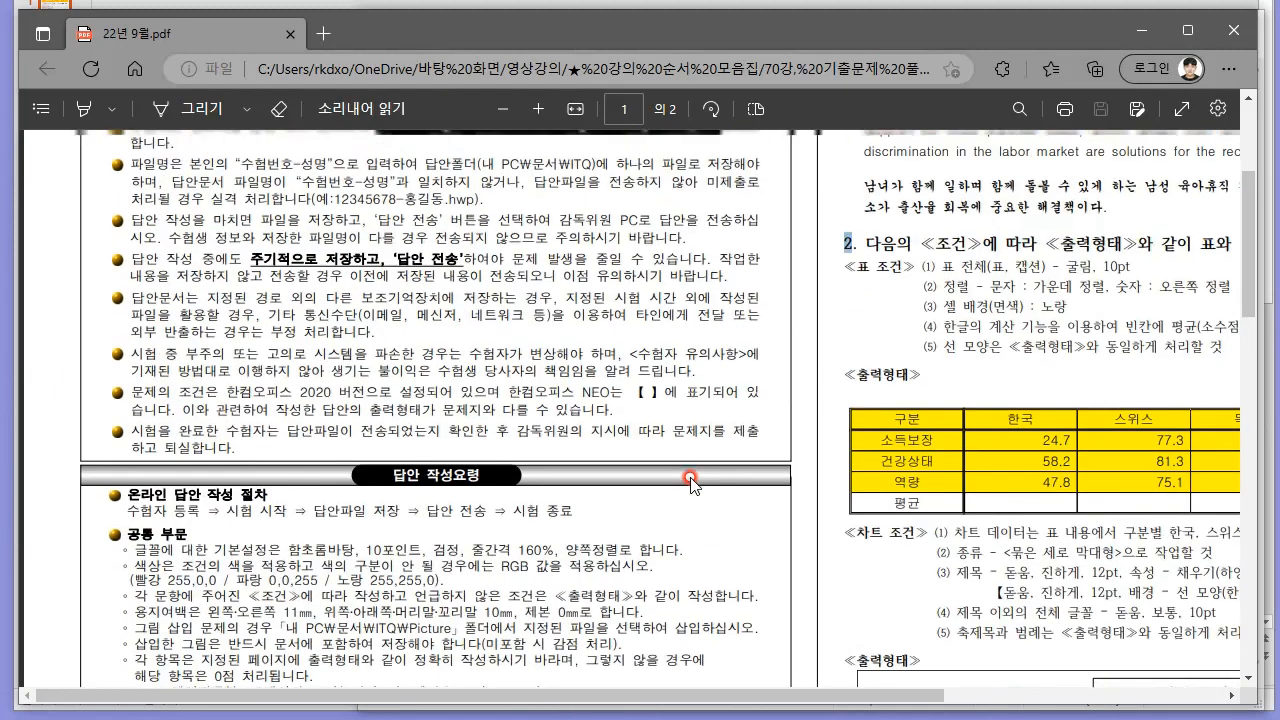
Step: Launch the 한글 word processor with a blank document and dismiss the trial version notice
key(super)
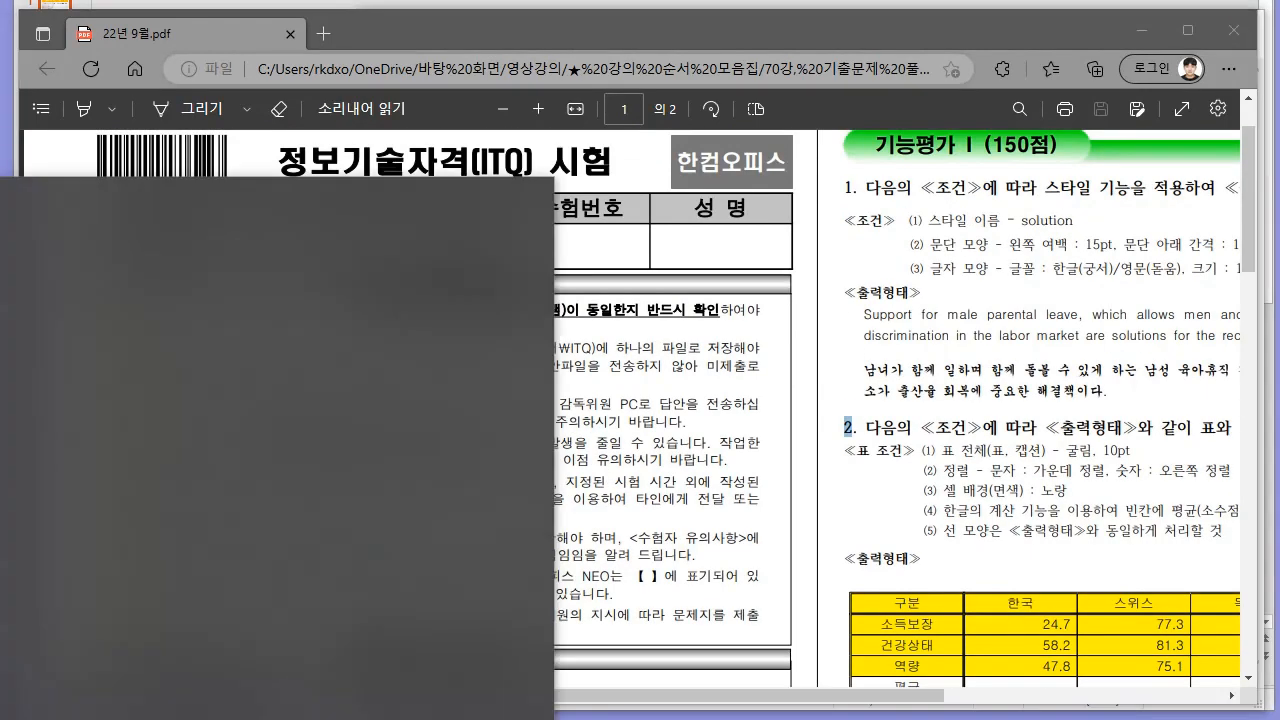
key(BackSpace)
text(한글)
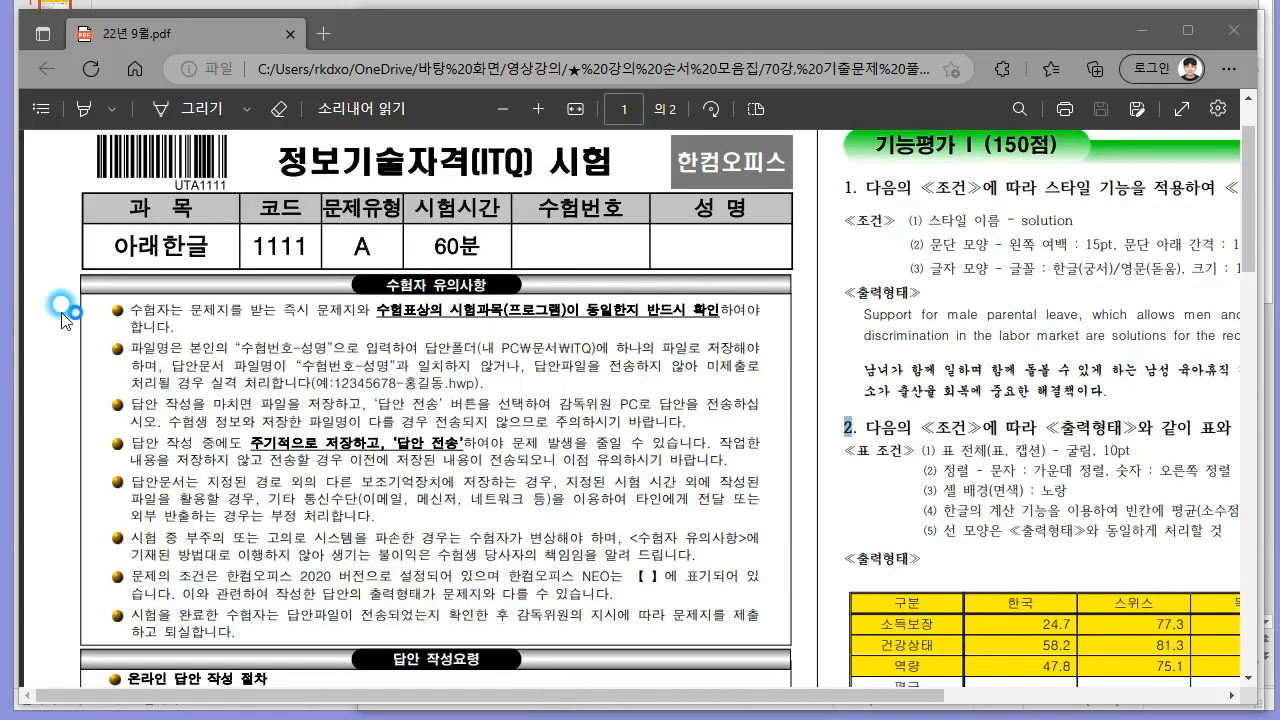
key(Return)
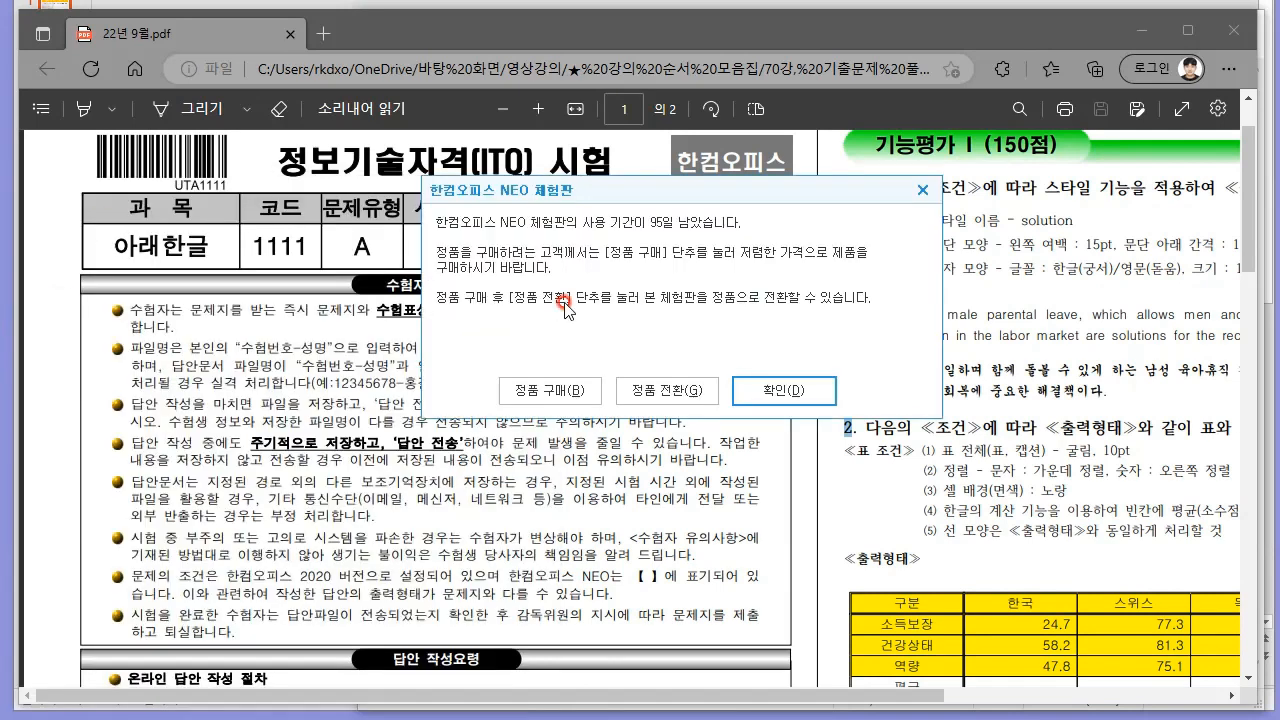
click(924, 187)
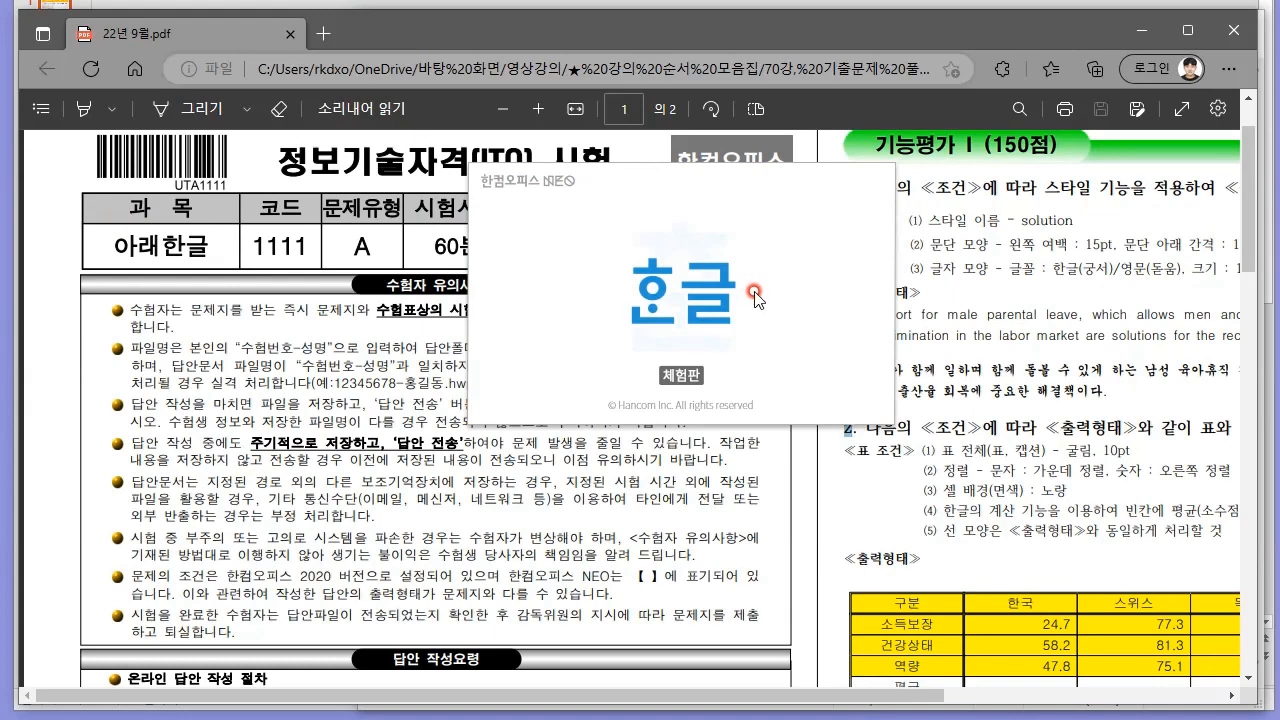
scroll(549, 326, up, 6)
scroll(560, 390, down, 1)
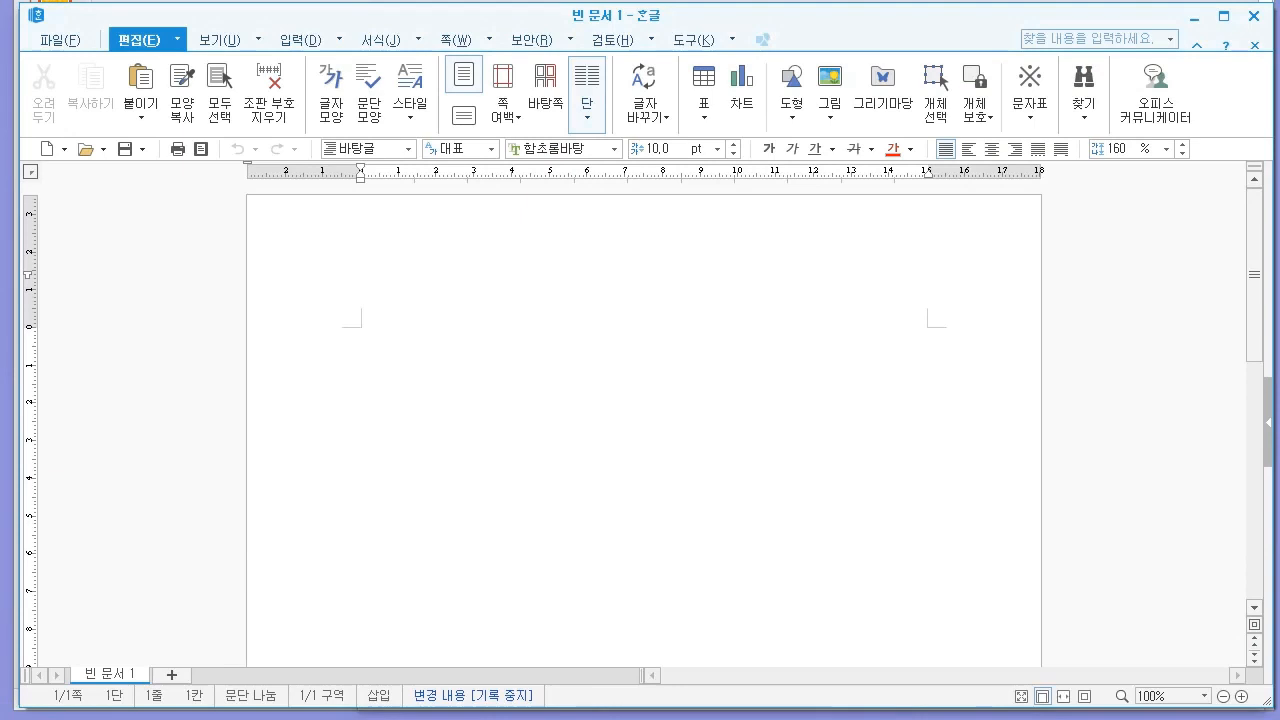
Step: Switch to the 부록파일 memo in Notepad and add a divider of equals signs and the line "- 용지여백 설정 단축키 : F7 - 지시사항 수행"
key(alt+Tab)
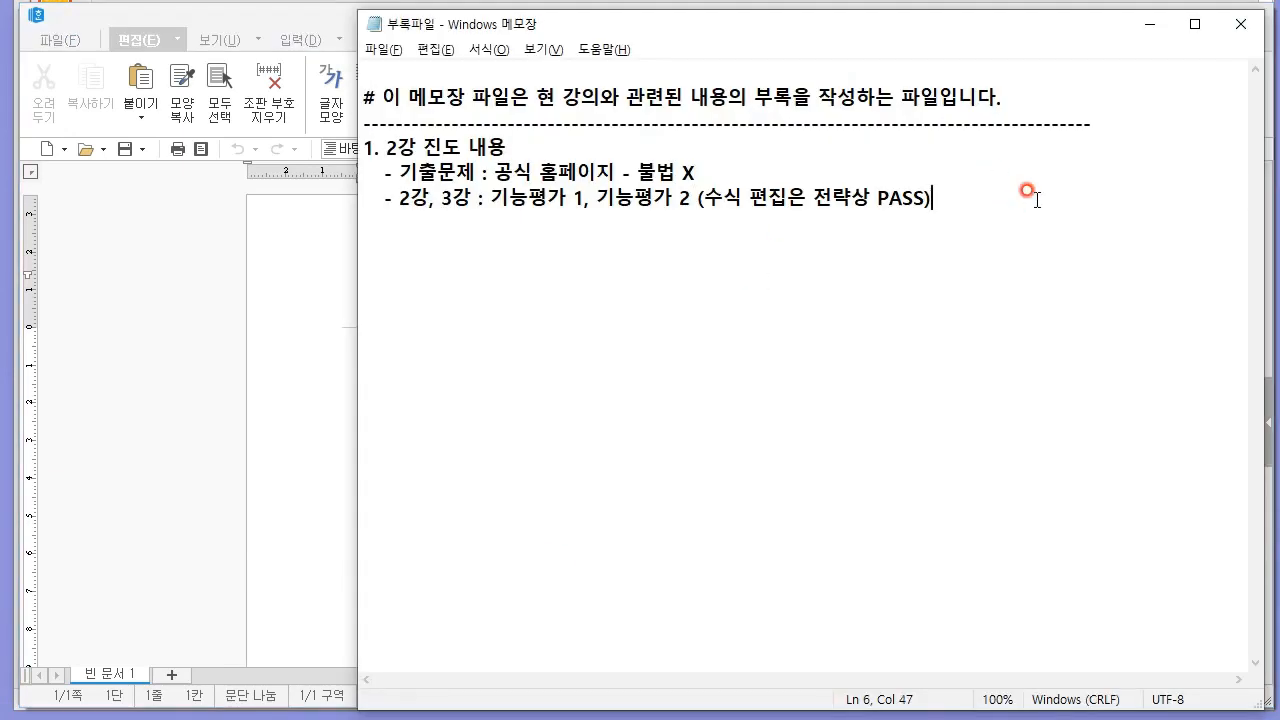
key(Return)
text(==============)
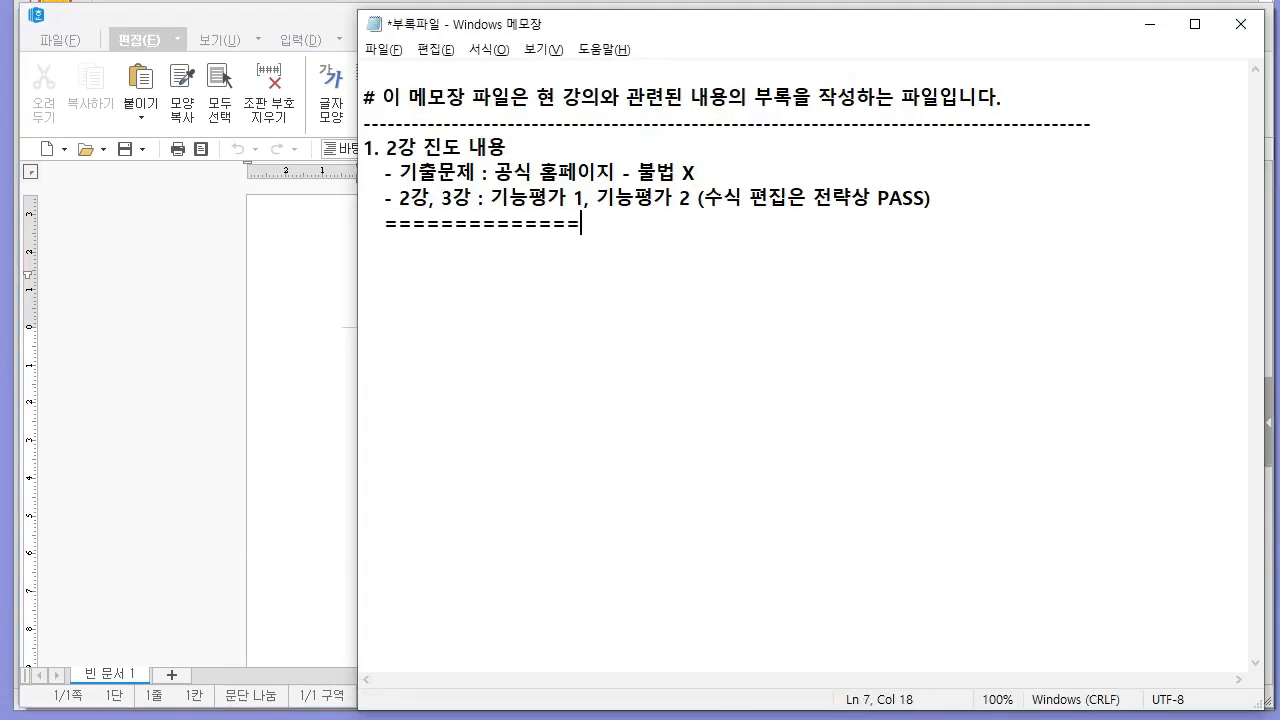
text(==========================    - 단축키 :)
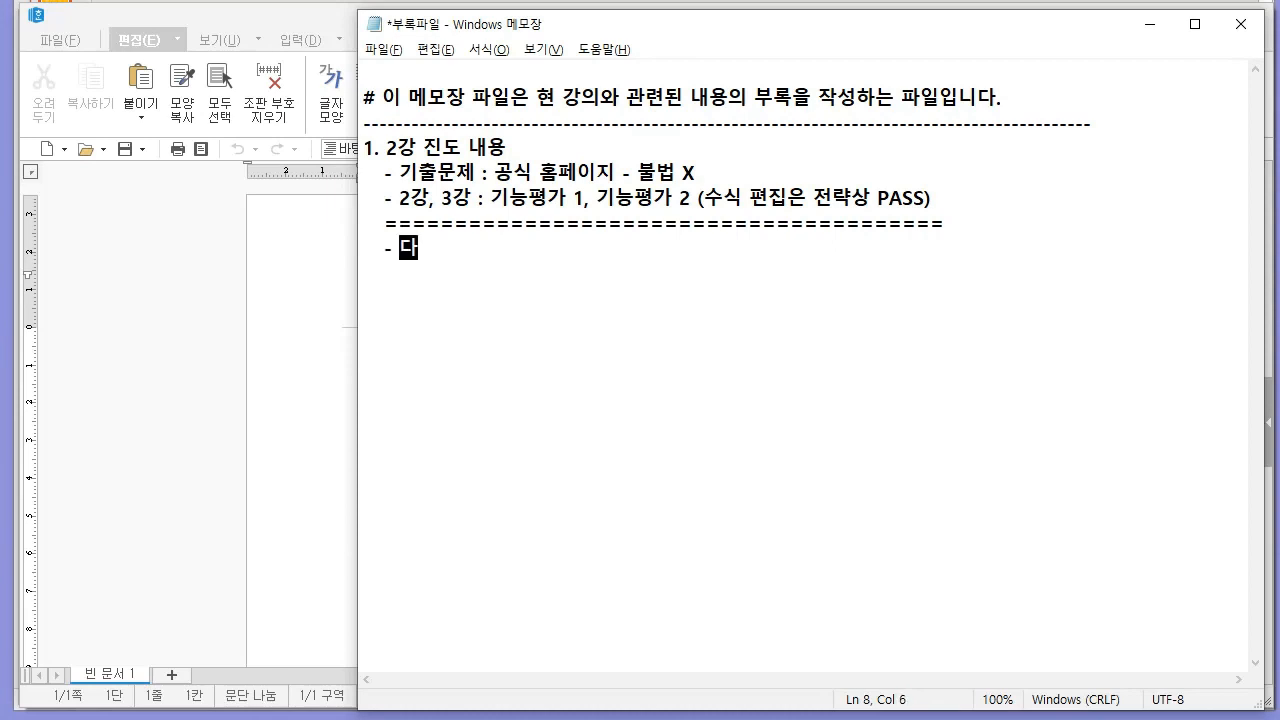
key(BackSpace)
key(BackSpace)
key(BackSpace)
text(용지여백 설정 ㄷ단축키 : F7)
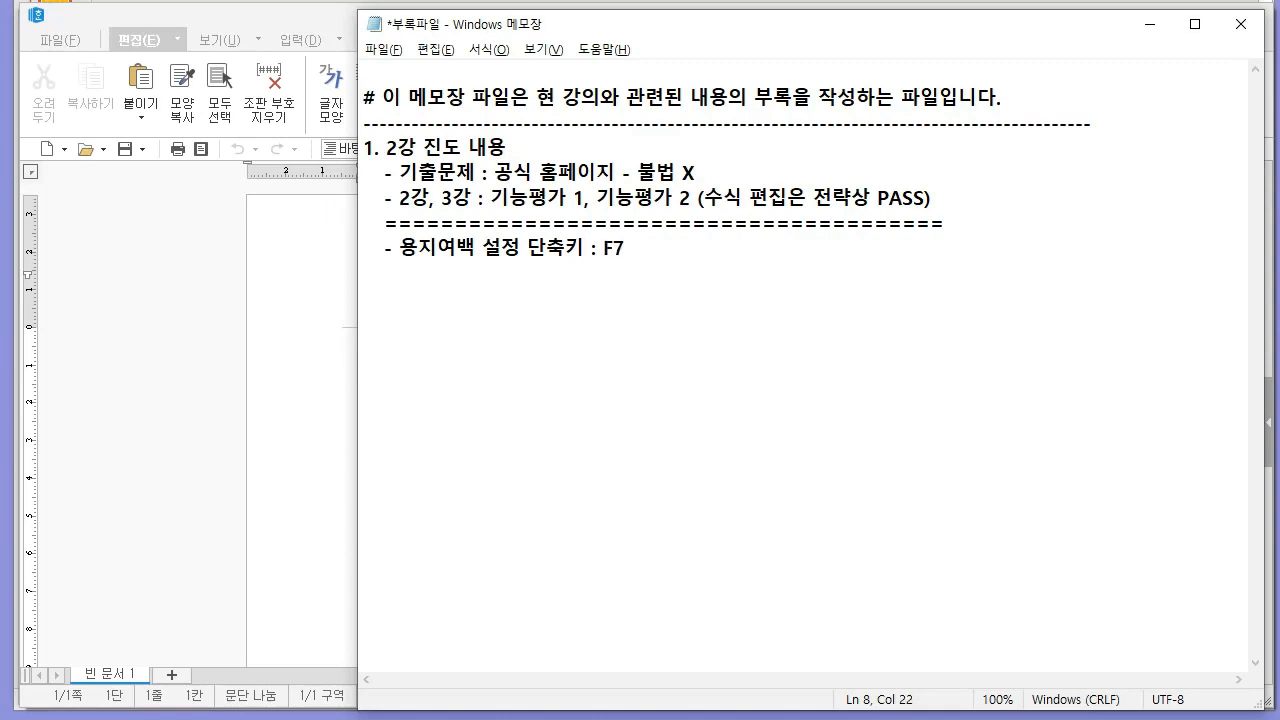
text( - 지시사항 수행)
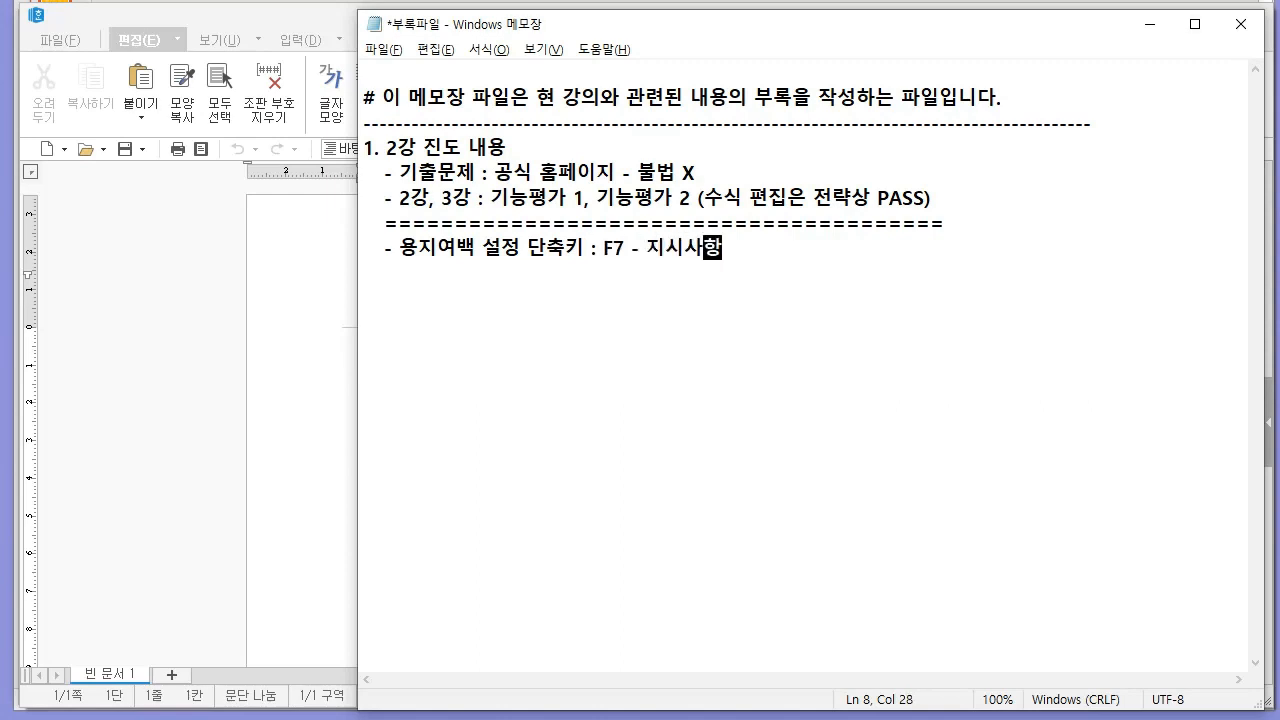
Step: Open the 편집 용지 settings of the blank 한글 document and keep A4 paper in portrait orientation
click(219, 457)
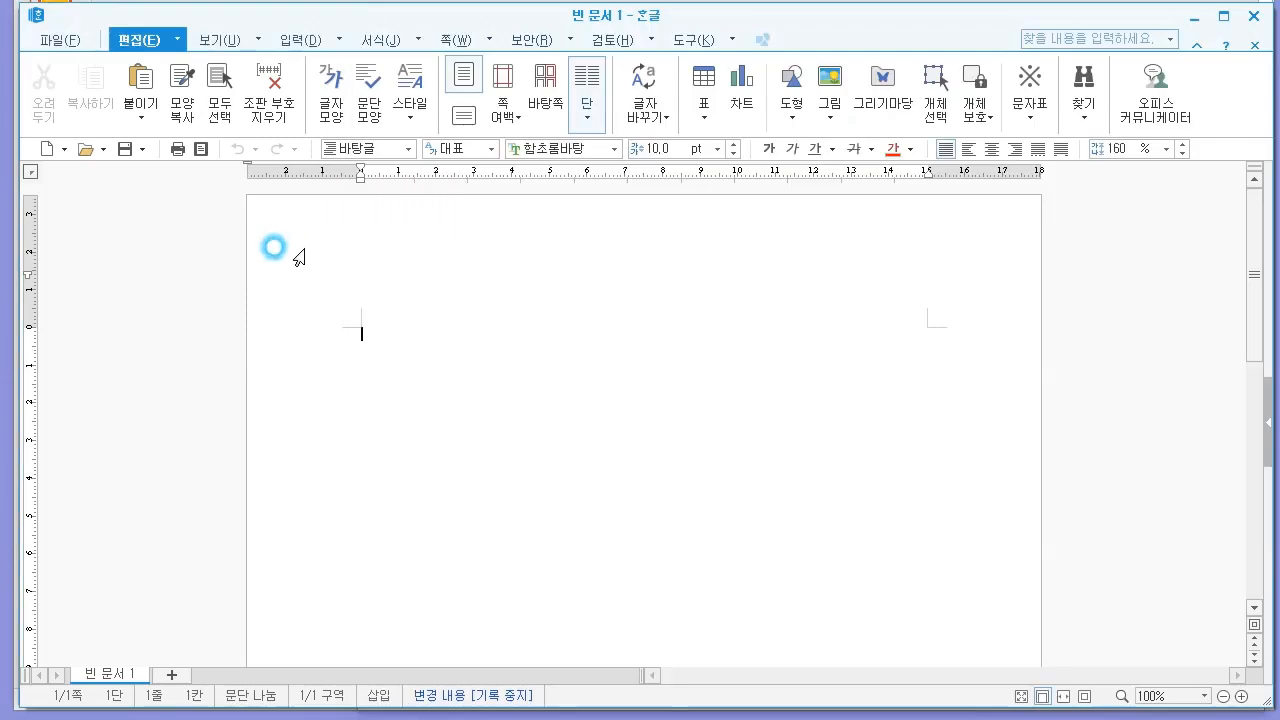
click(178, 39)
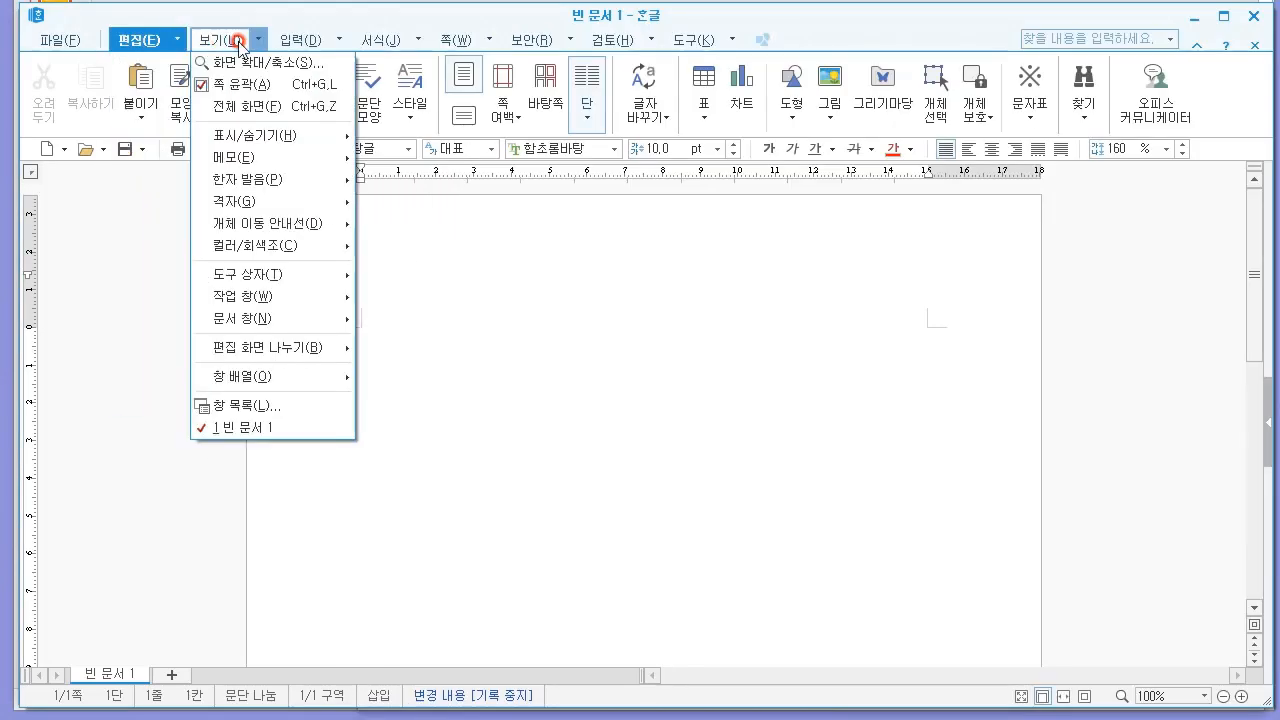
mouse_move(296, 39)
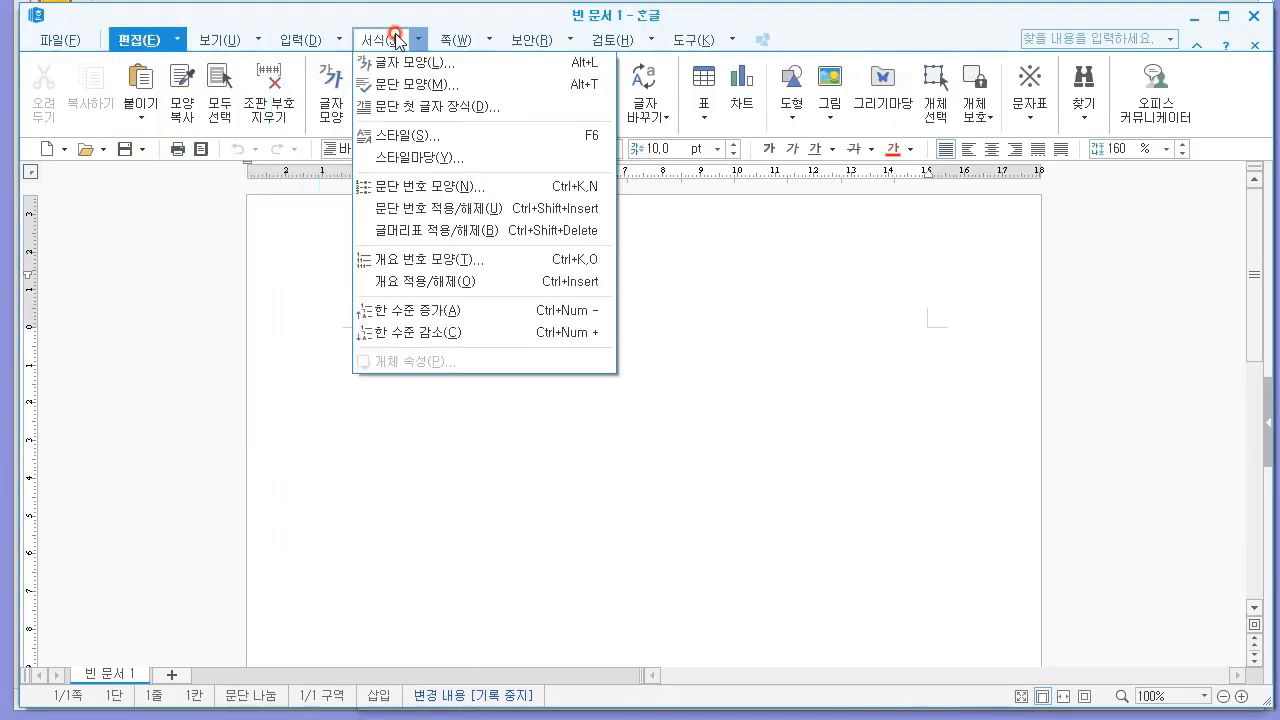
mouse_move(455, 40)
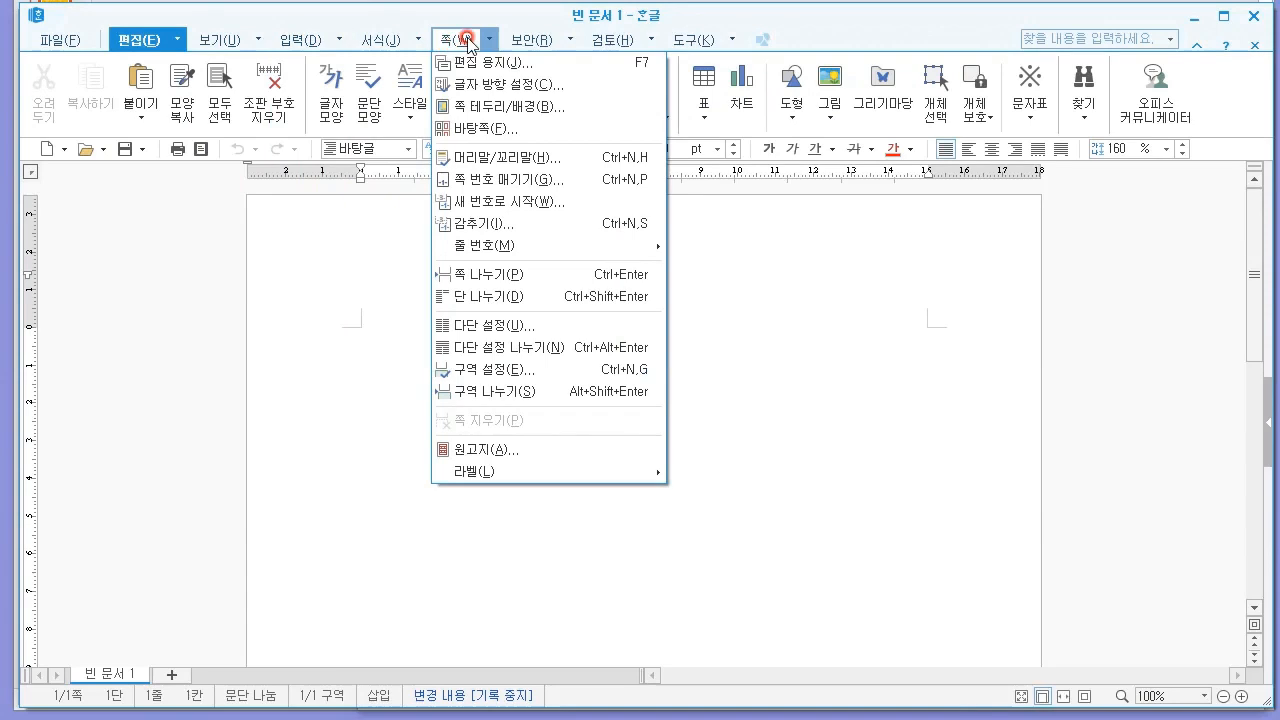
click(488, 63)
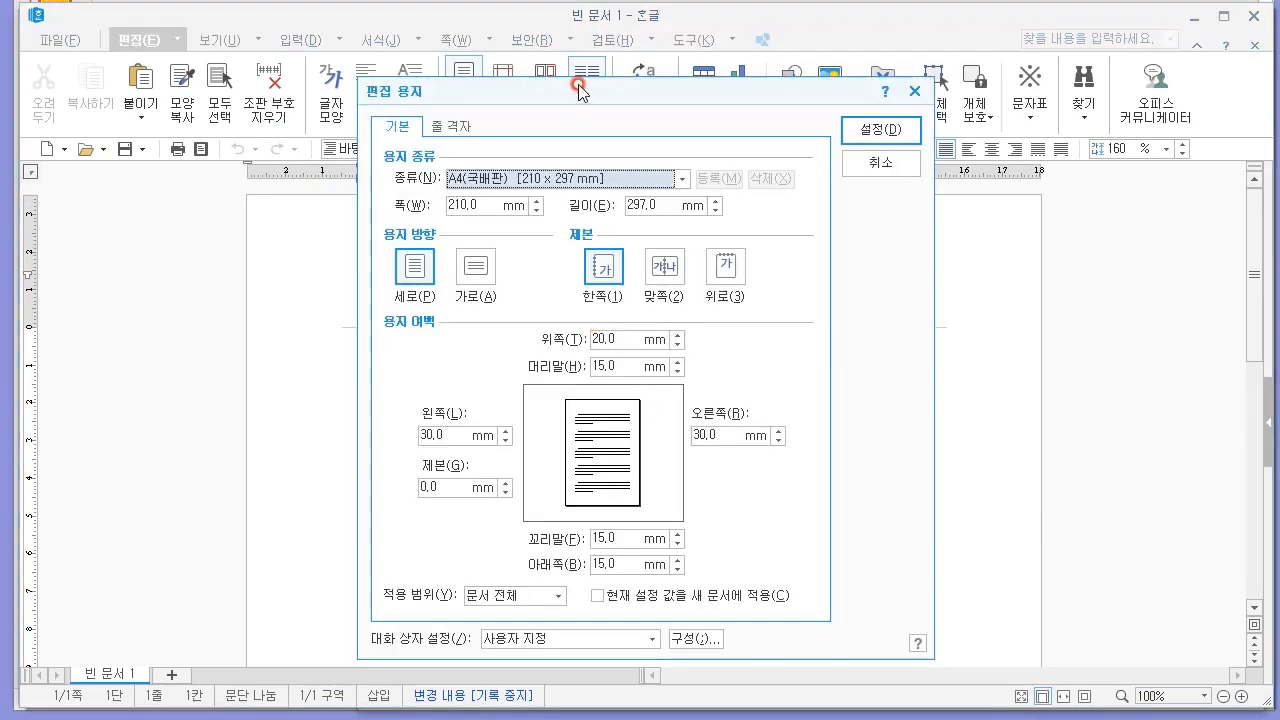
drag(574, 88, 592, 40)
click(484, 132)
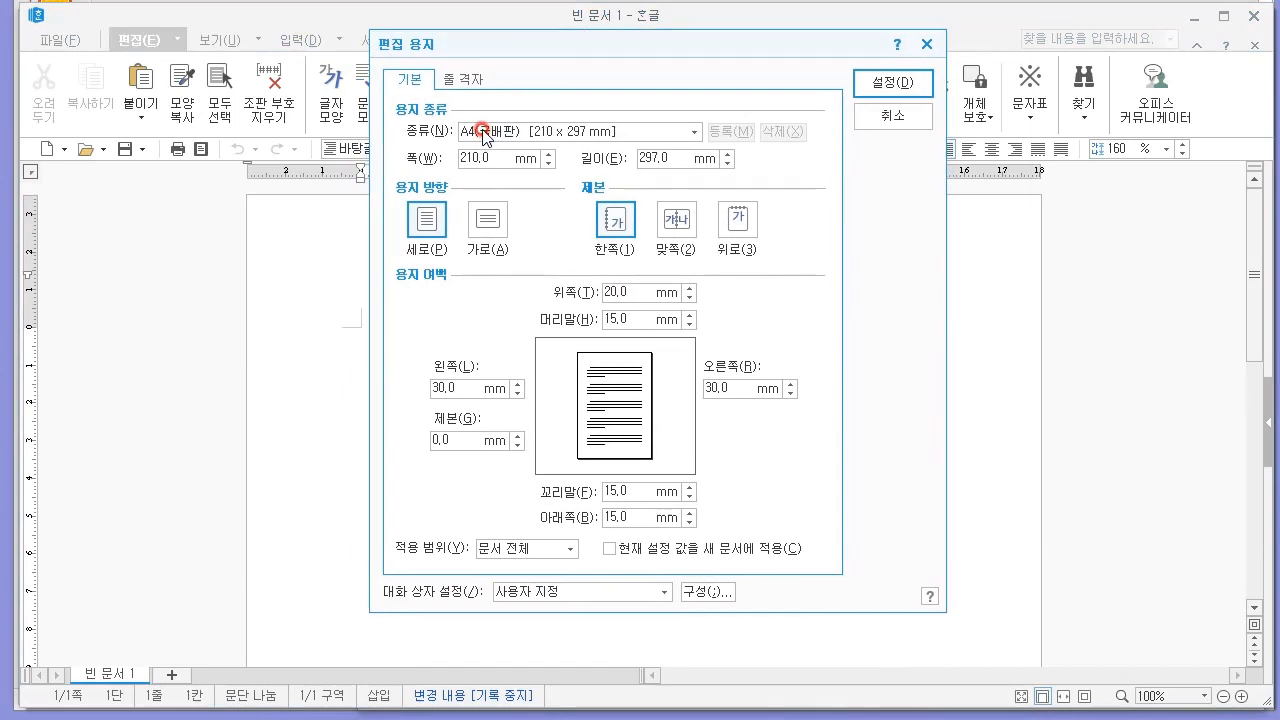
click(429, 222)
click(598, 288)
Step: Check the margin rule in the exam PDF and set the left and right page margins to 11 mm
key(alt+Tab)
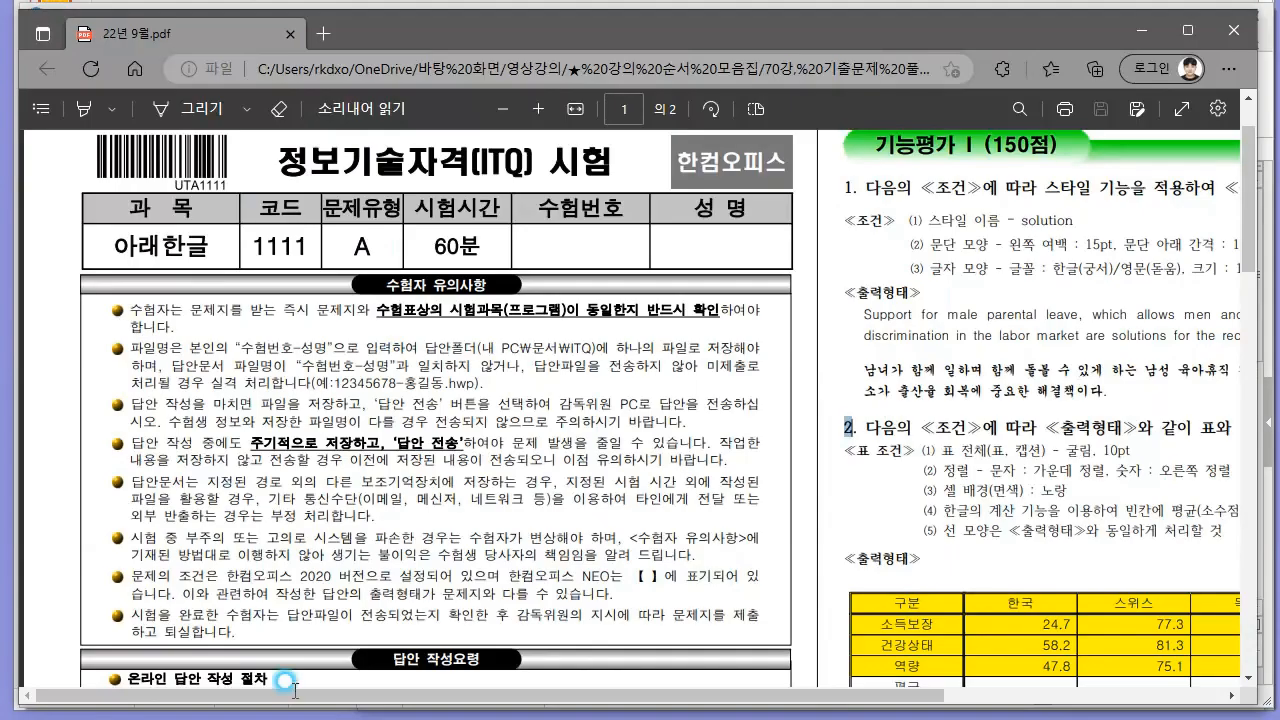
scroll(486, 392, down, 4)
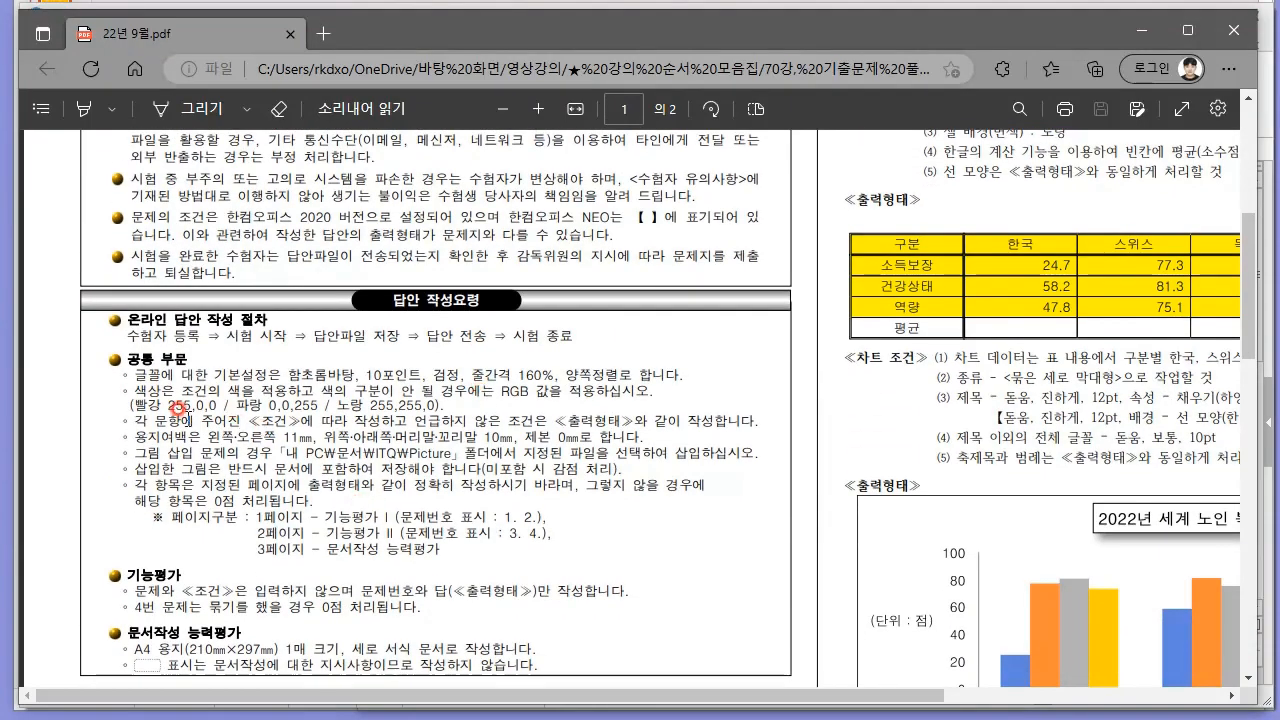
key(alt+Tab)
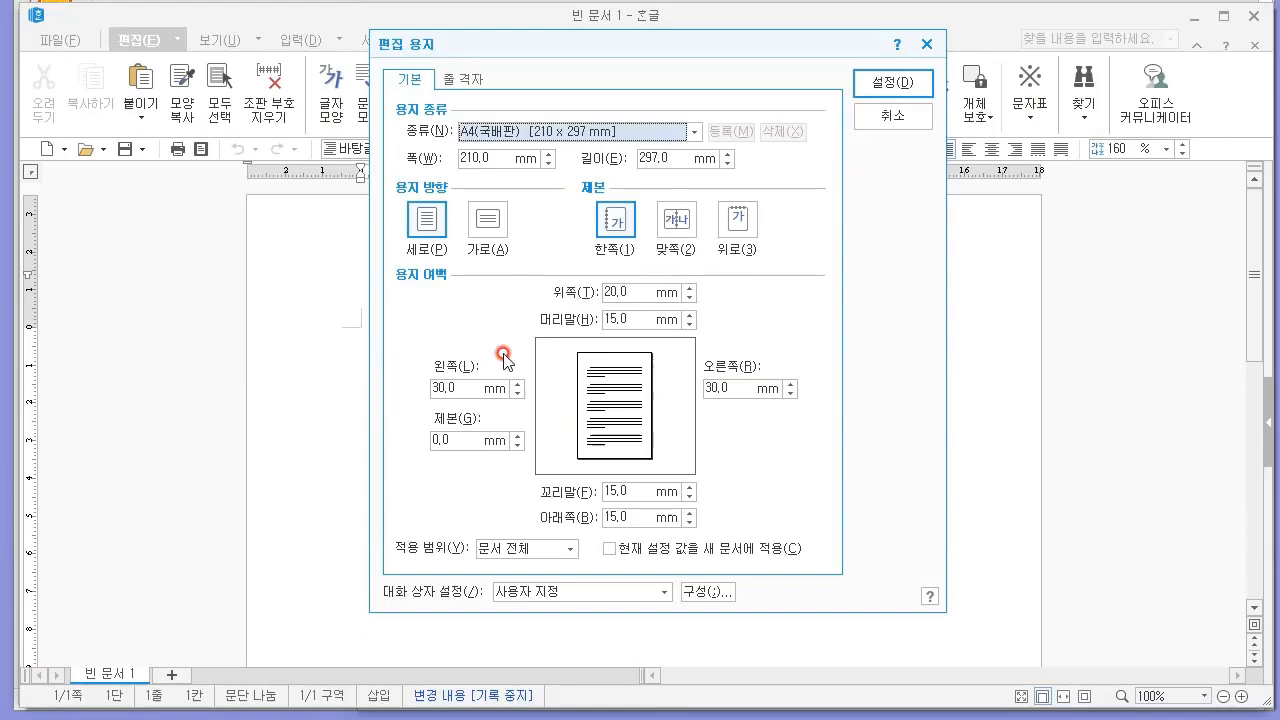
click(460, 388)
text(11)
click(731, 389)
key(alt+Tab)
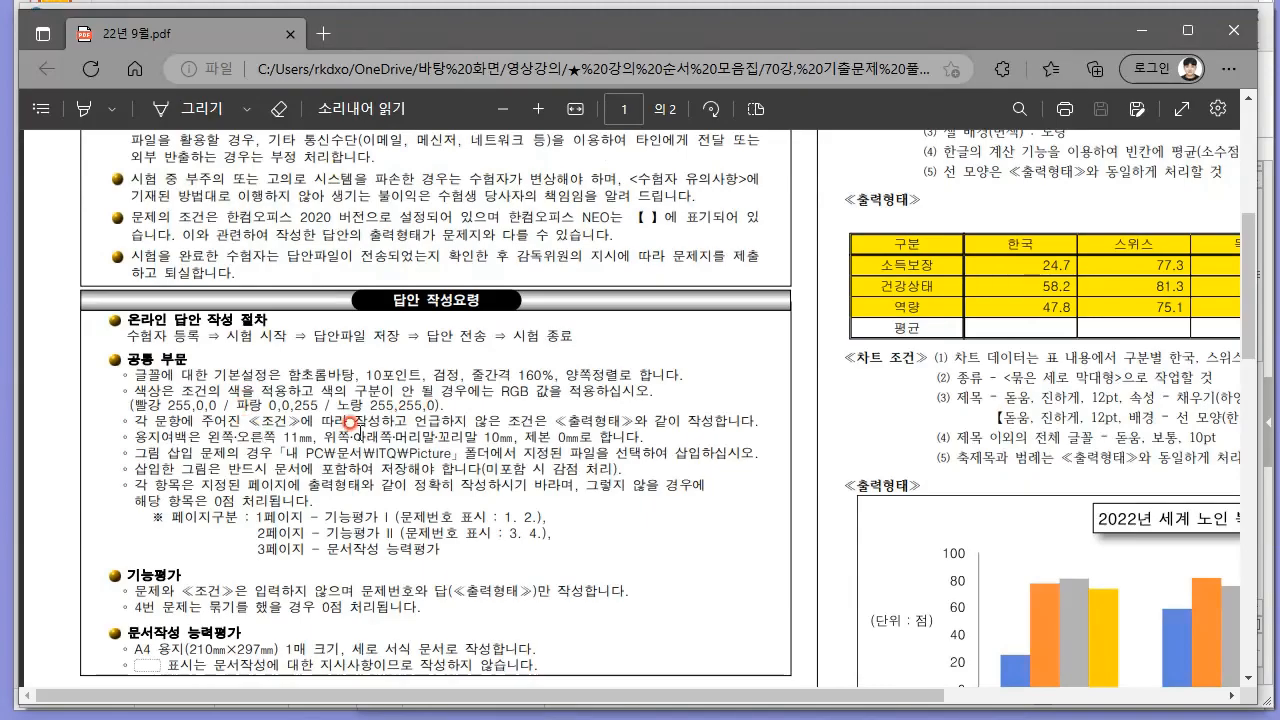
key(alt+Tab)
text(11)
Step: Set the top, header, footer and bottom margins to 10 mm and apply the page settings
drag(636, 293, 541, 311)
text(10)
key(Tab)
text(10)
key(alt+Tab)
key(alt+Tab)
drag(641, 302, 520, 337)
text(10)
key(Tab)
text(1)
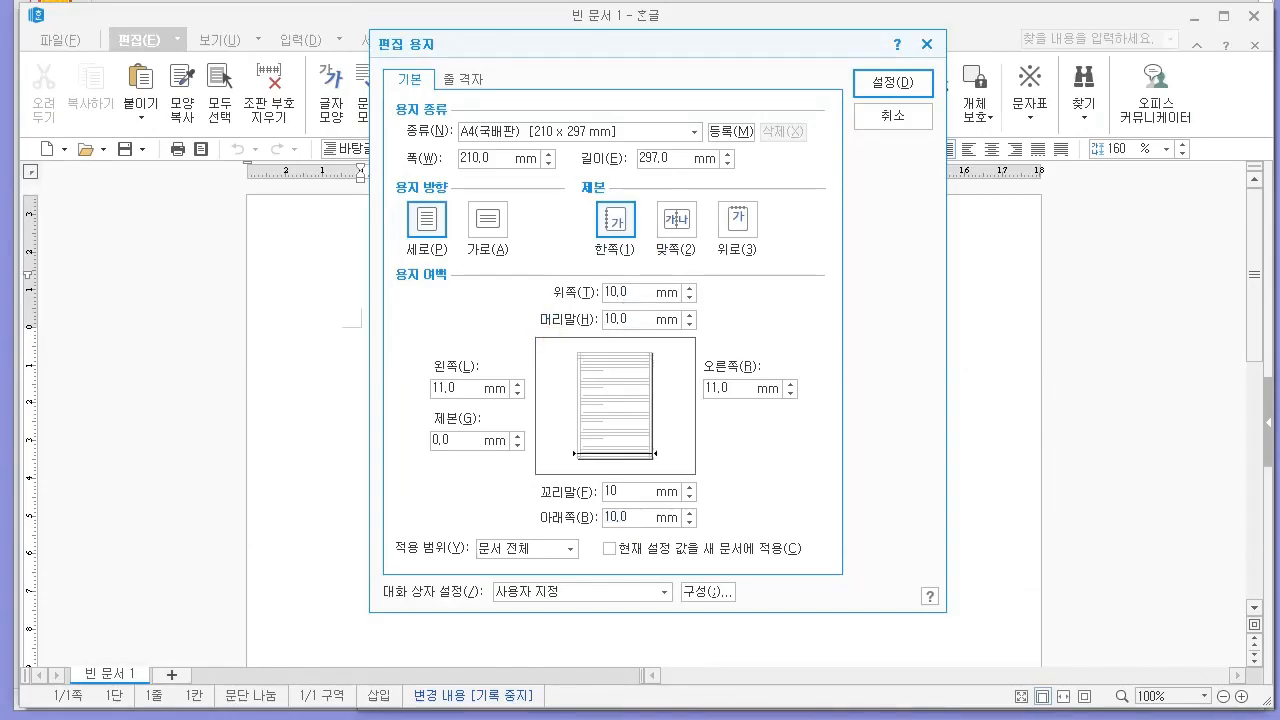
text(0)
click(893, 83)
scroll(542, 337, down, 3)
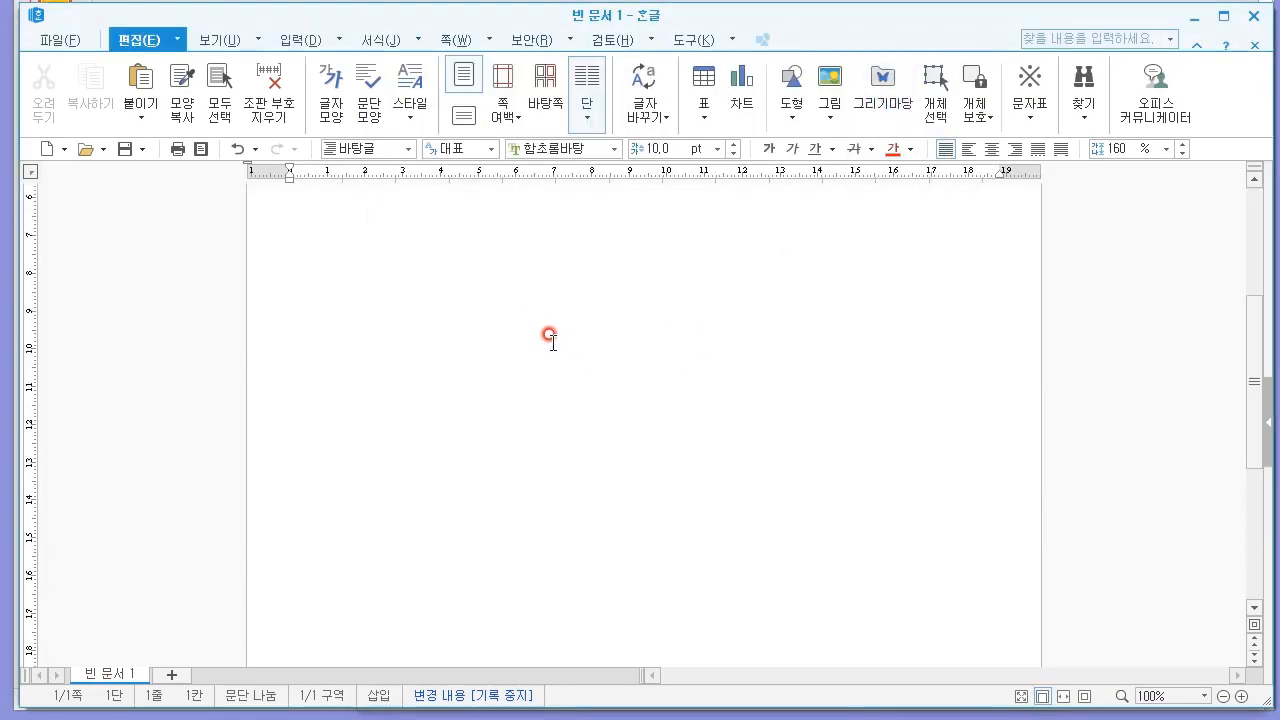
scroll(566, 354, up, 1)
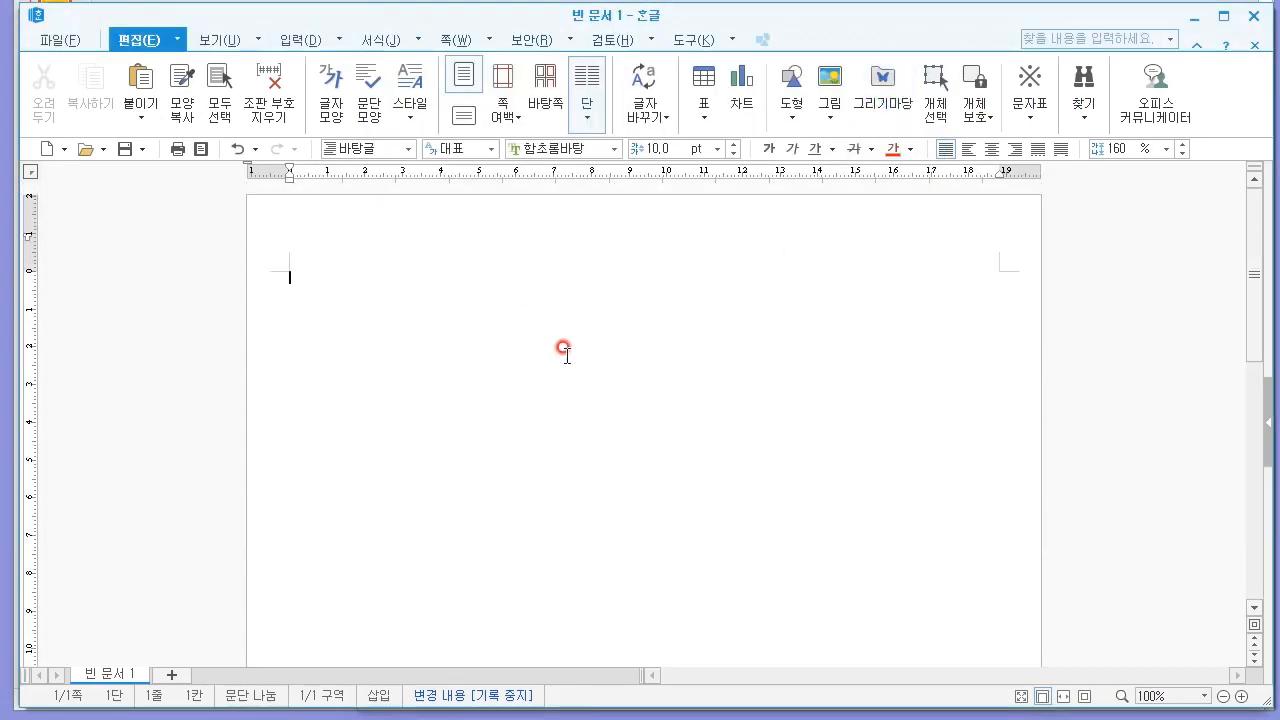
Step: Highlight the document's 함초롬바탕 font, 10 pt size, 160% line spacing and justified alignment settings
click(570, 262)
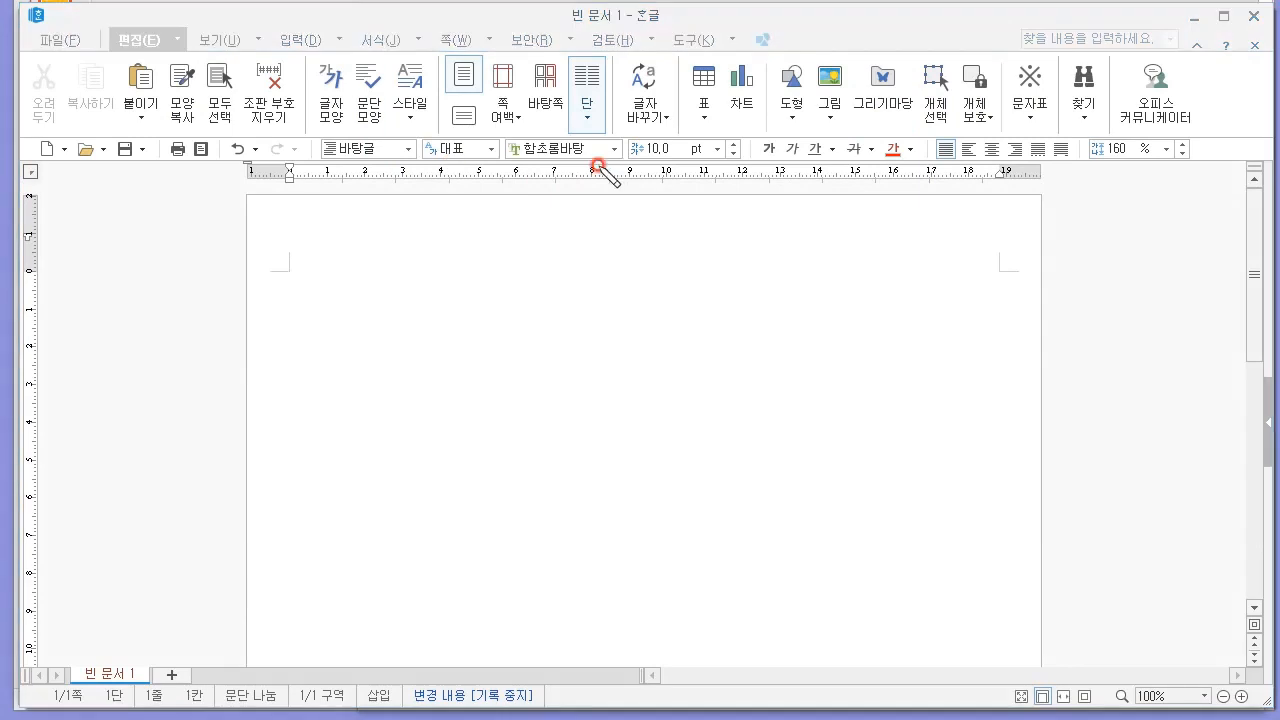
drag(645, 155, 688, 156)
drag(1101, 149, 1142, 149)
drag(929, 157, 942, 160)
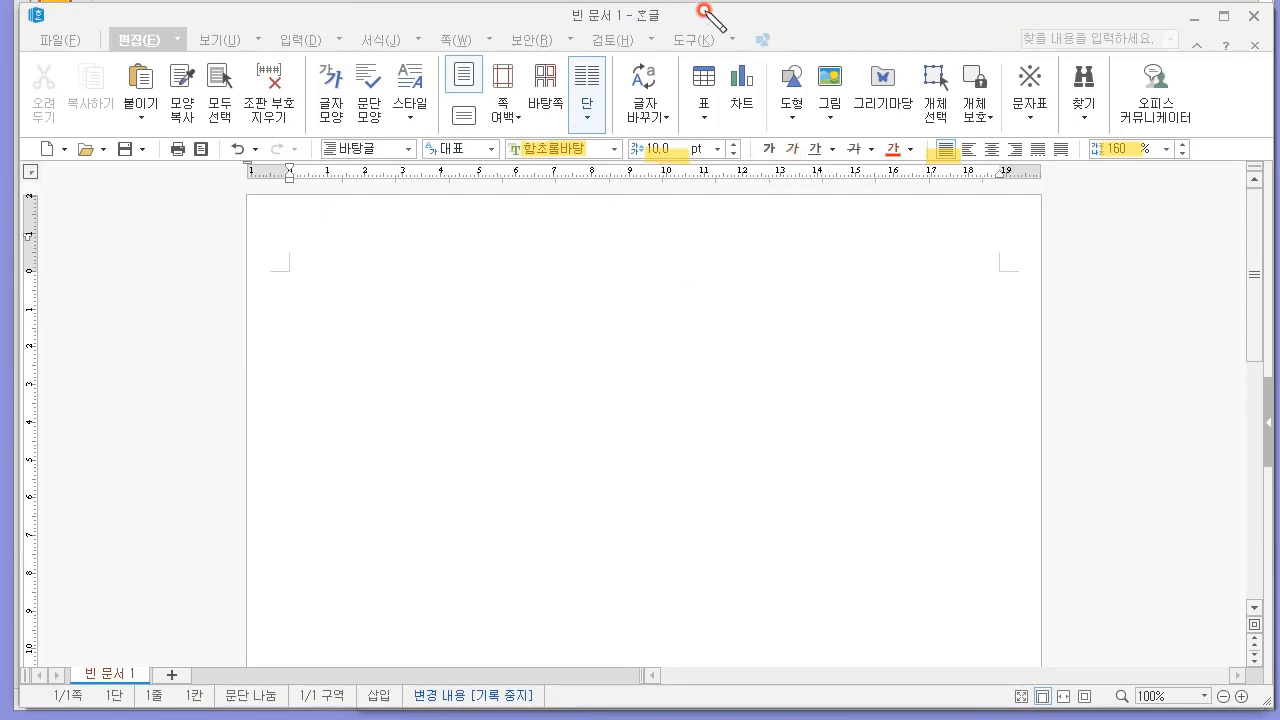
key(Escape)
click(580, 466)
text(ㅇㅇ)
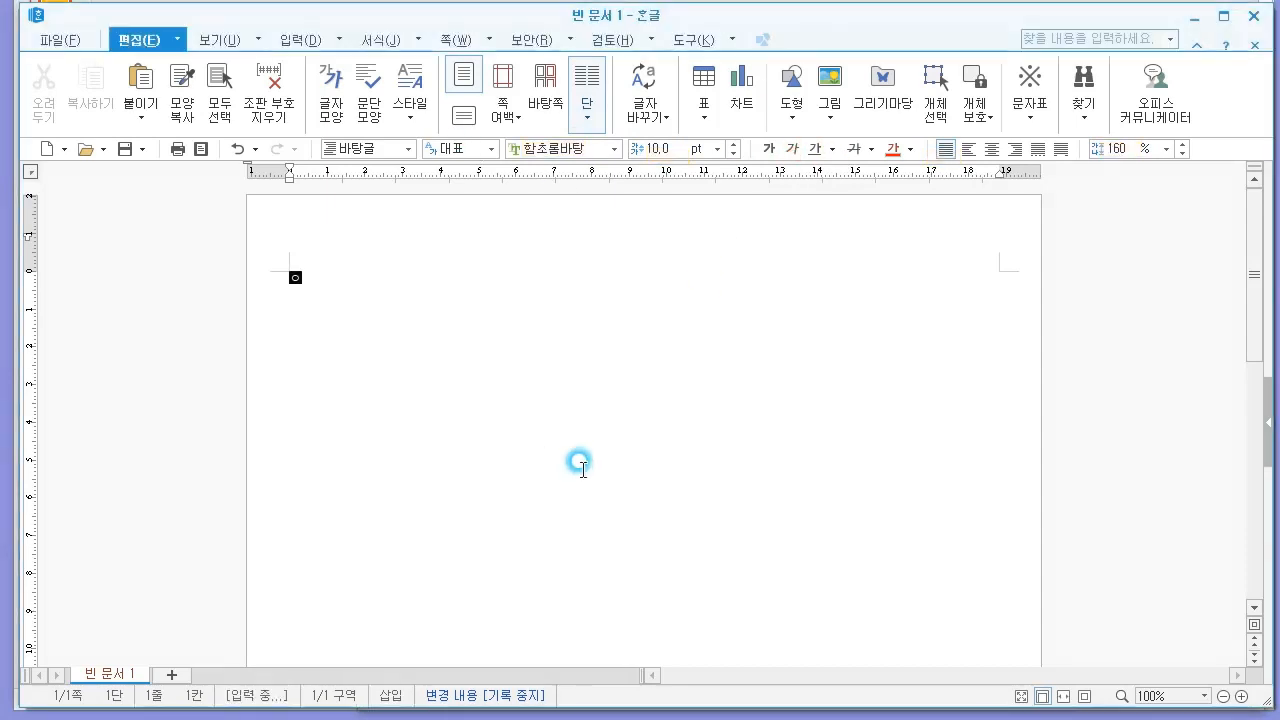
key(BackSpace)
key(BackSpace)
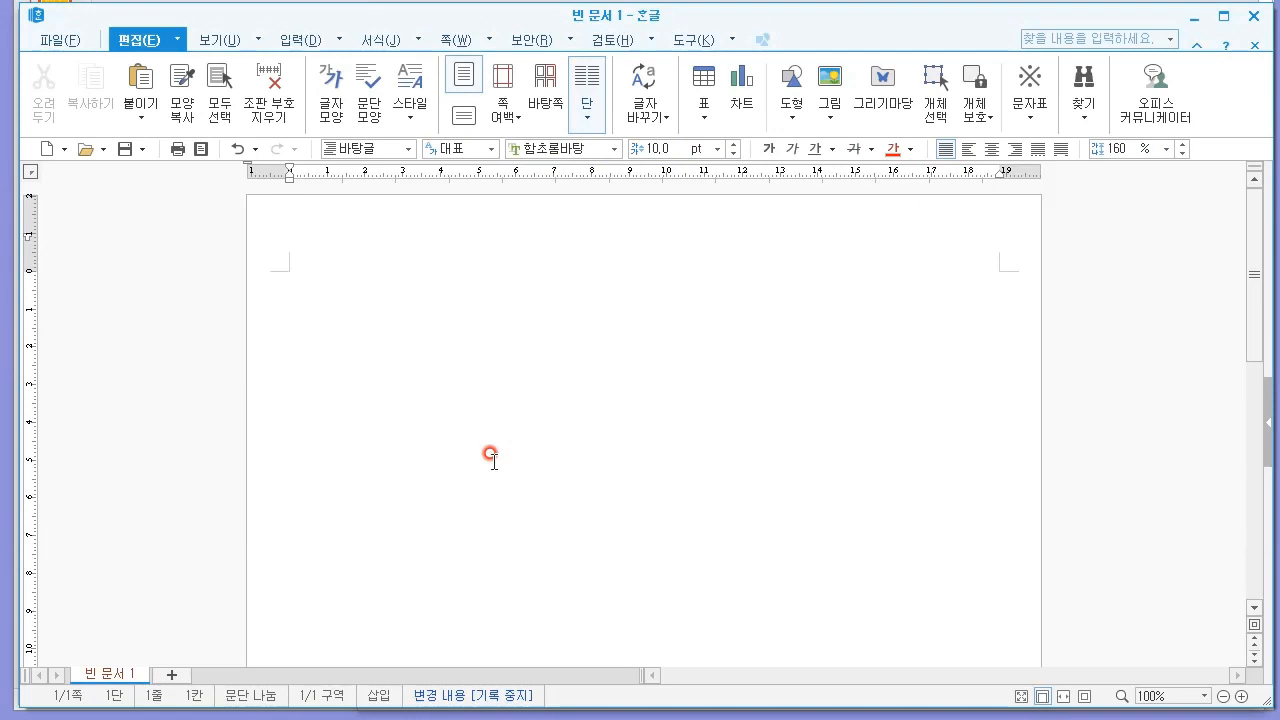
Step: Add the line "- 새 페이지 만들기 : Alt + Shift + ENTER" to the Notepad memo and return to the 한글 document
key(alt+Tab)
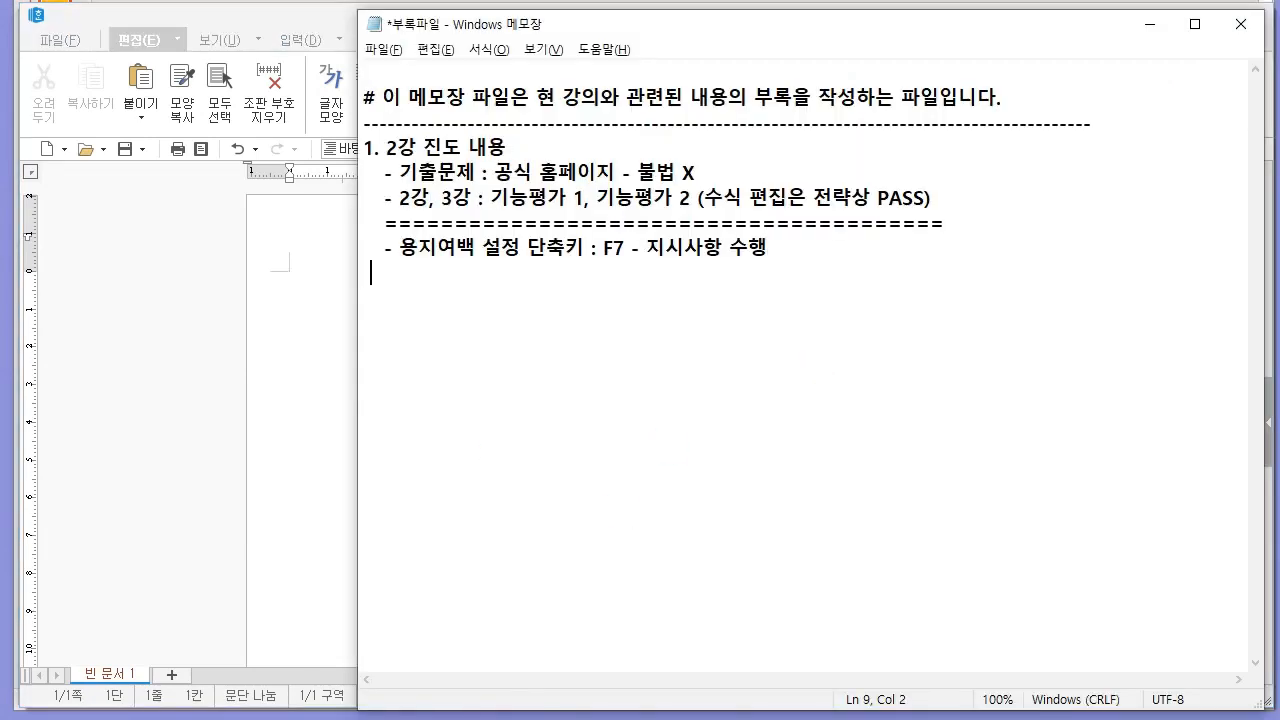
text(새 페이지 만들기 : Alt + Shift + ENTER)
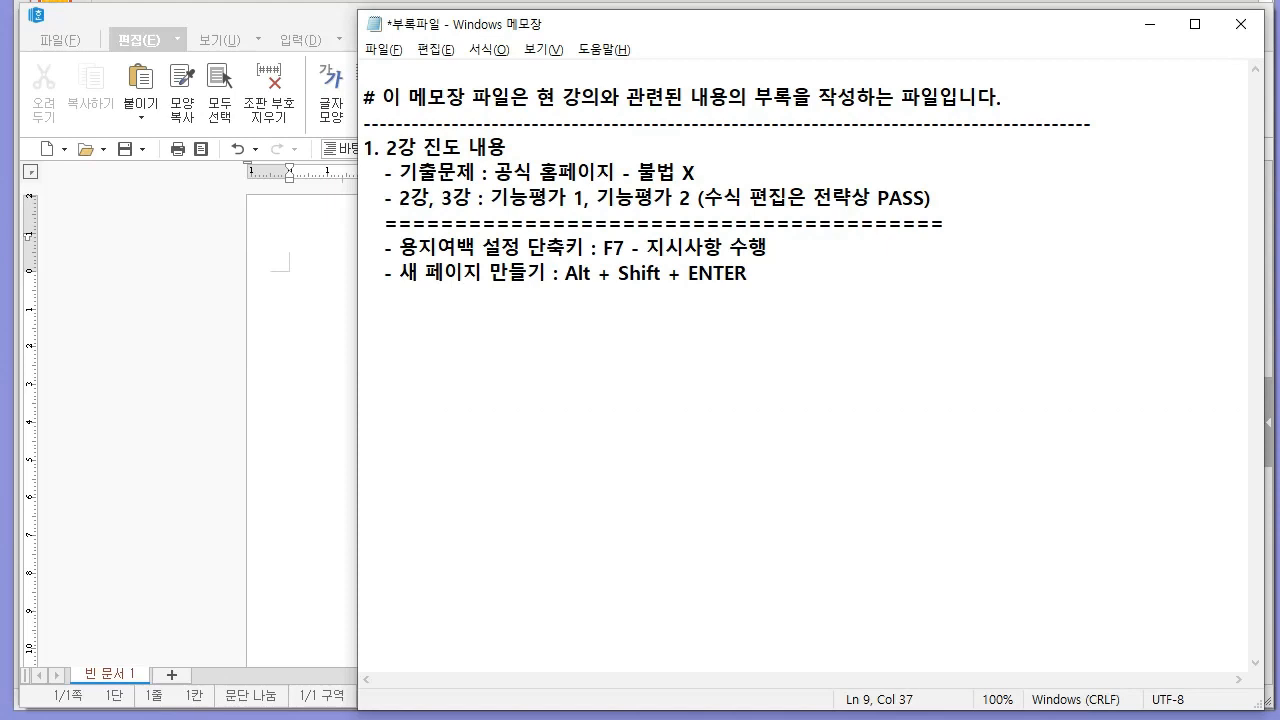
click(321, 341)
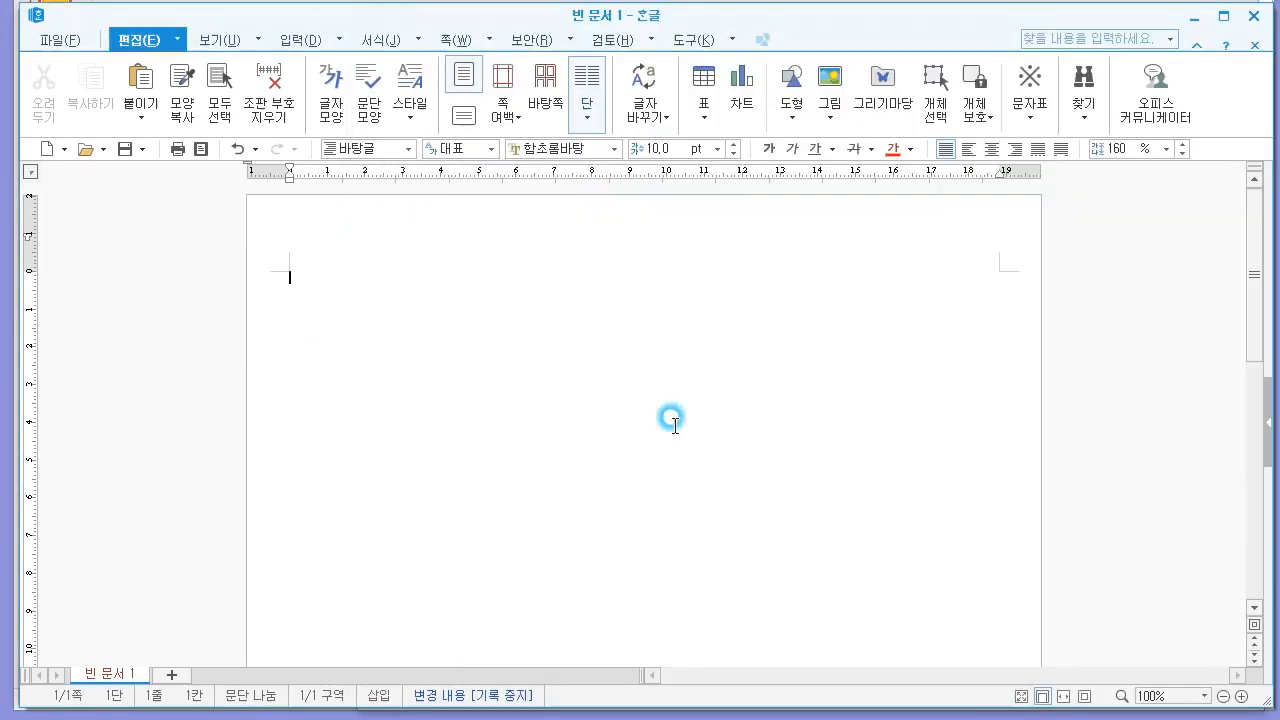
Step: Divide the blank document into three pages by inserting two section breaks
drag(1250, 271, 1264, 158)
click(733, 423)
key(alt+shift+Return)
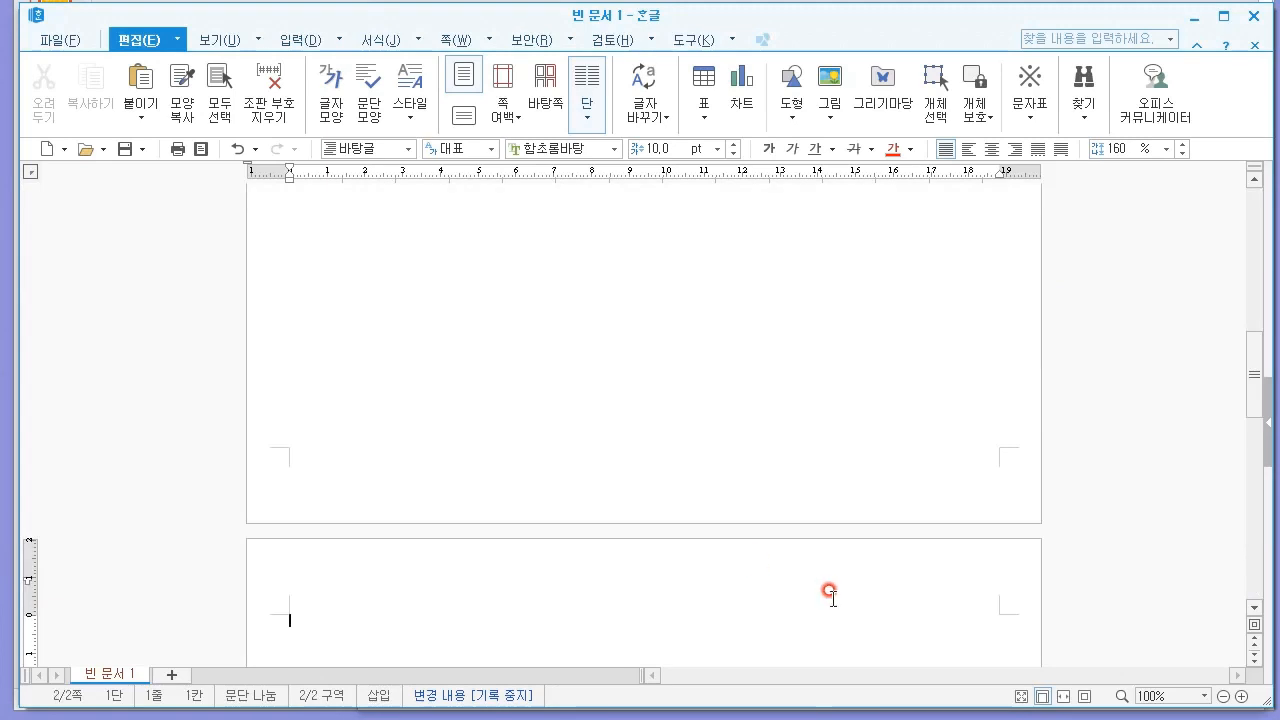
scroll(762, 571, down, 3)
drag(1253, 397, 1251, 573)
click(751, 391)
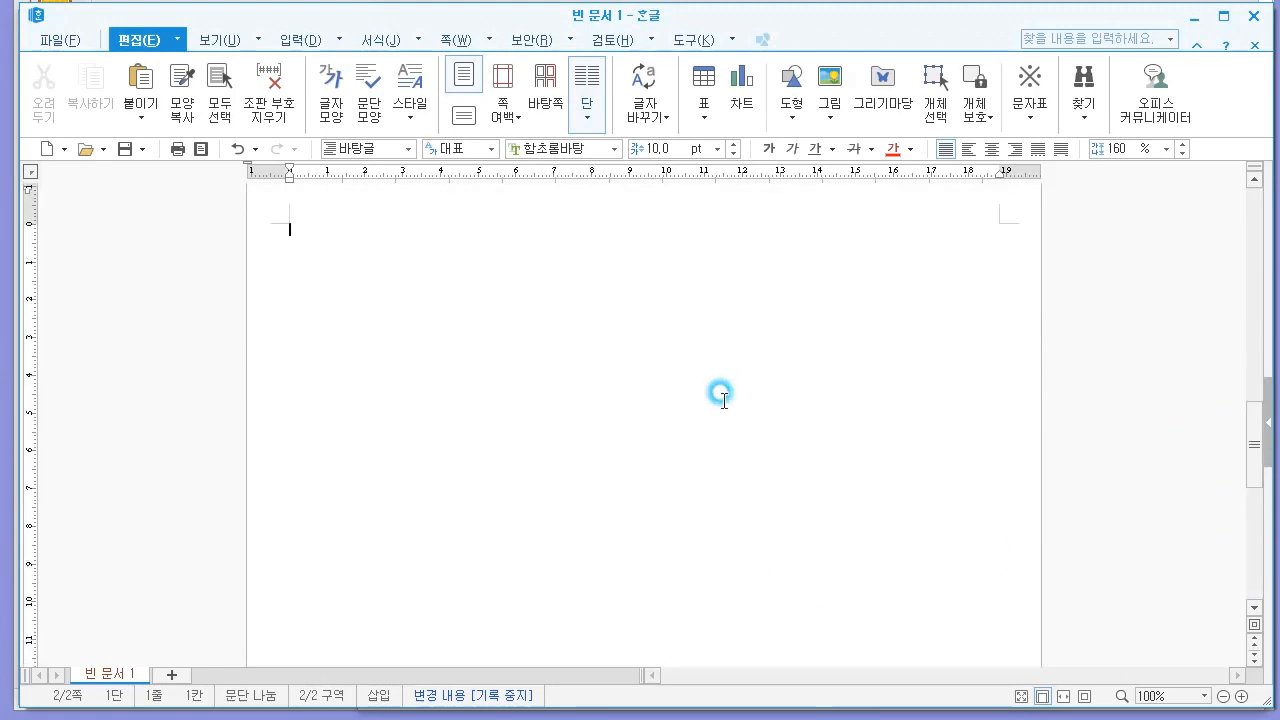
key(alt+shift+Return)
drag(1251, 471, 1250, 566)
ctrl+scroll(830, 404, down, 9)
ctrl+scroll(818, 404, down, 3)
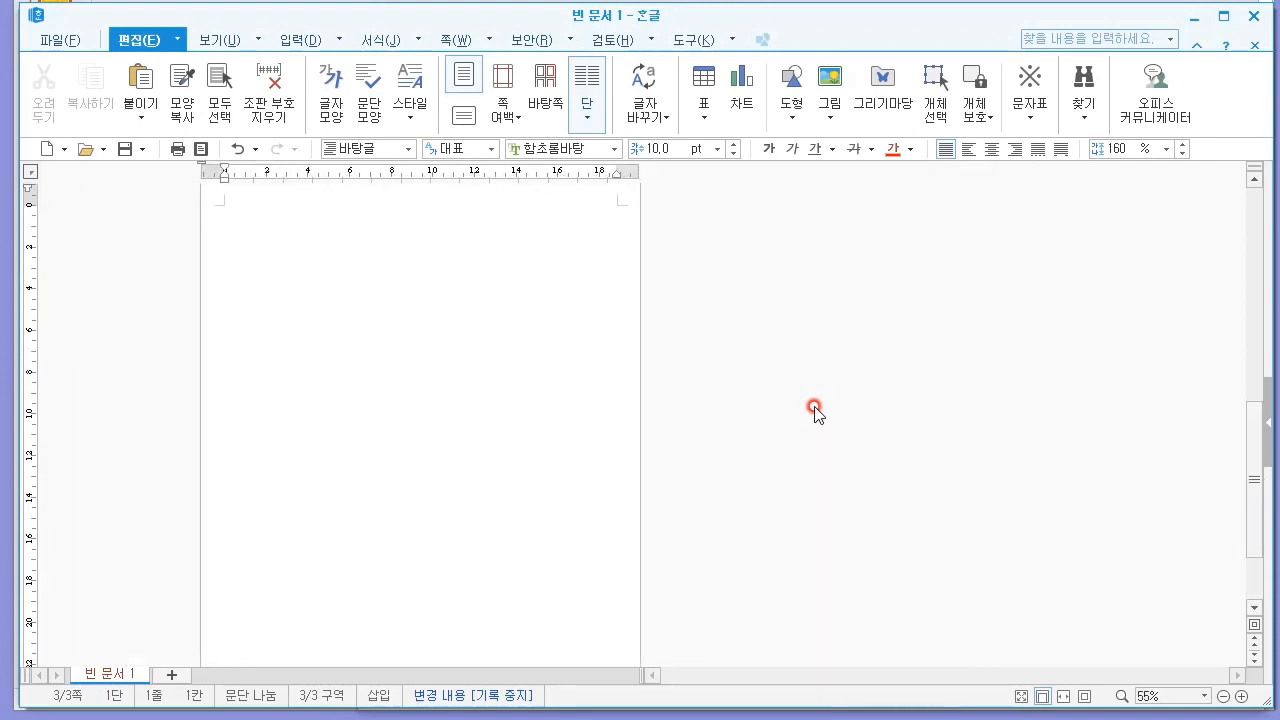
Step: Check the three blank pages side by side, placing the cursor on each page in turn
click(290, 440)
click(324, 420)
click(587, 364)
click(367, 397)
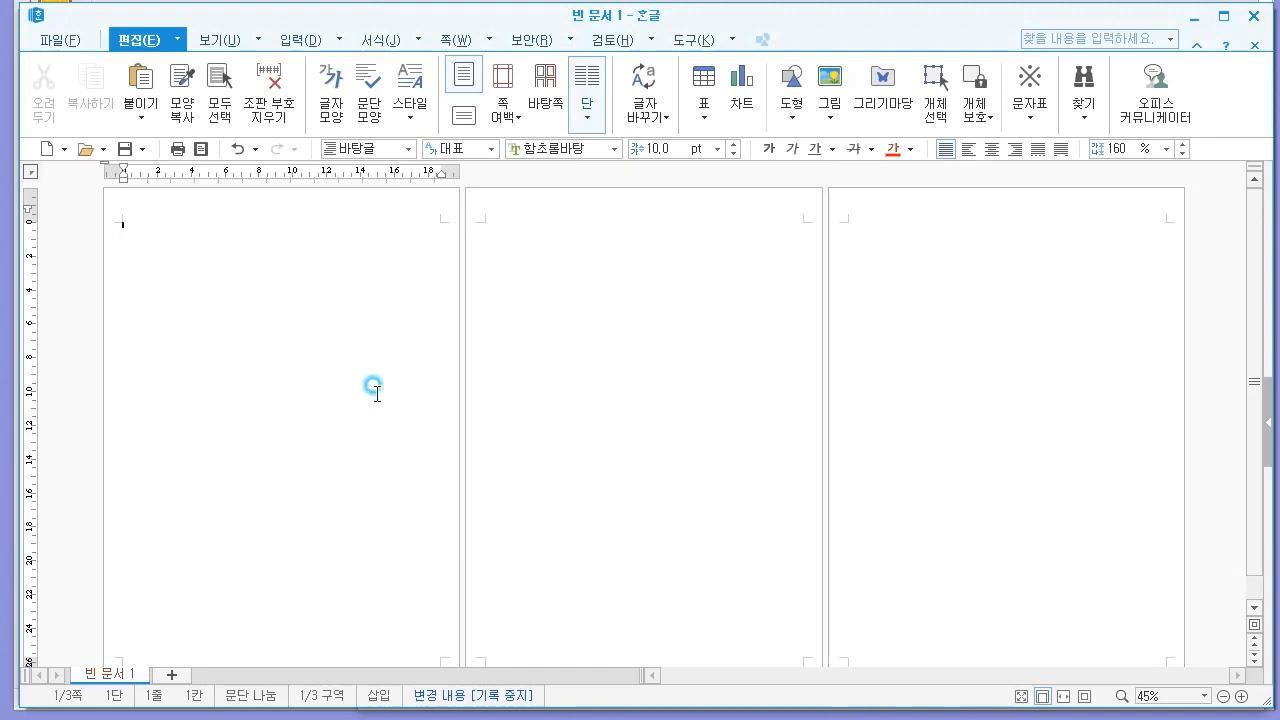
click(555, 374)
click(908, 385)
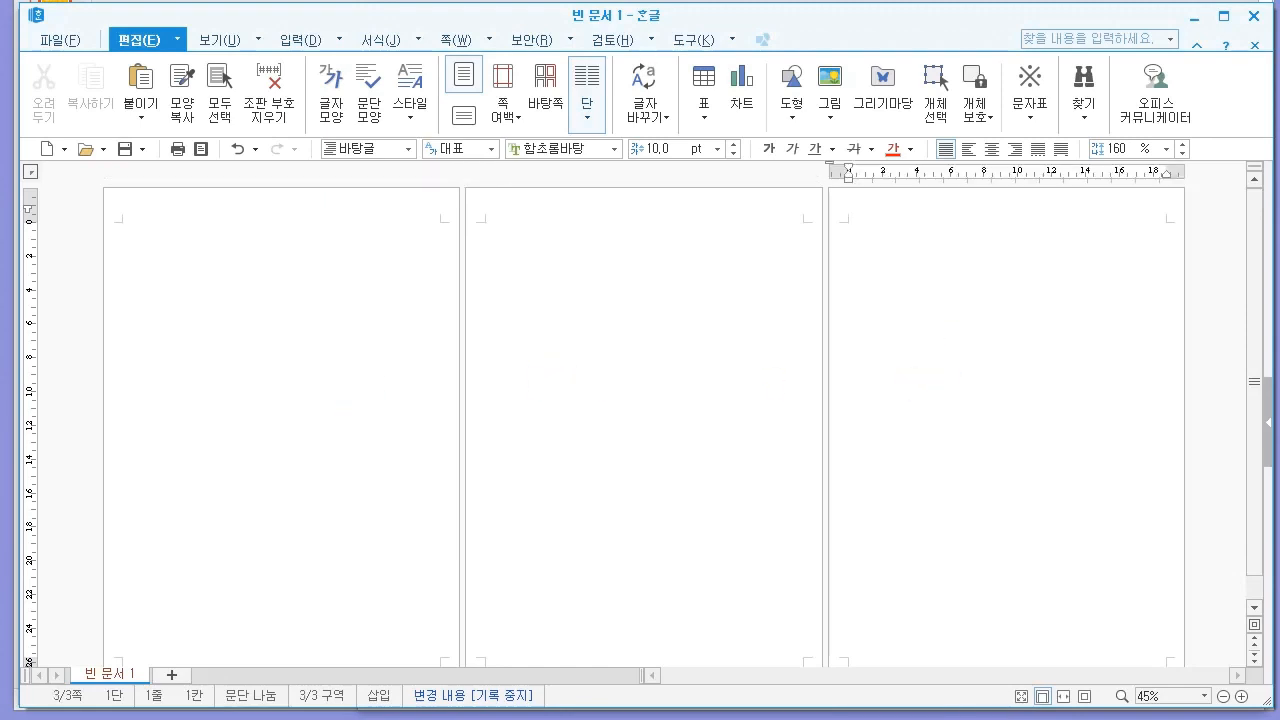
Step: Switch to the 22년 9월.pdf exam paper and examine the 기능평가 I questions 1 and 2
key(alt+Tab)
scroll(811, 463, down, 7)
scroll(990, 318, up, 1)
scroll(999, 279, up, 8)
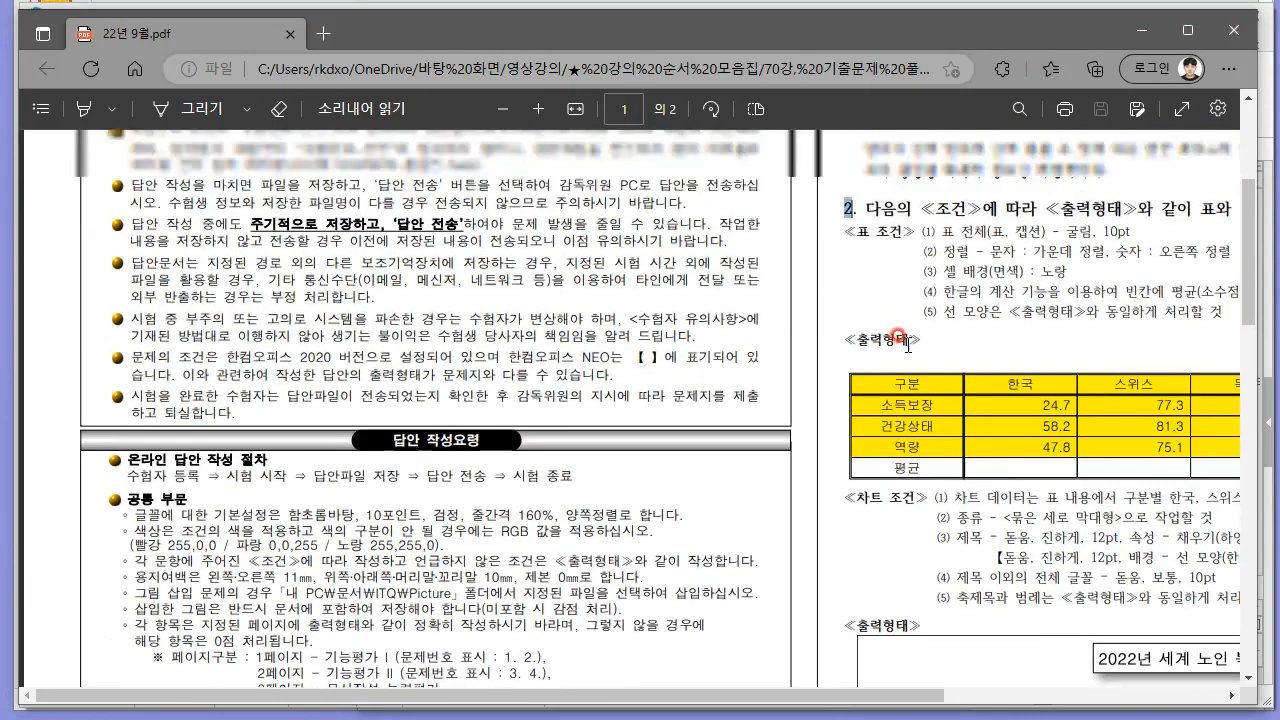
drag(815, 690, 1171, 689)
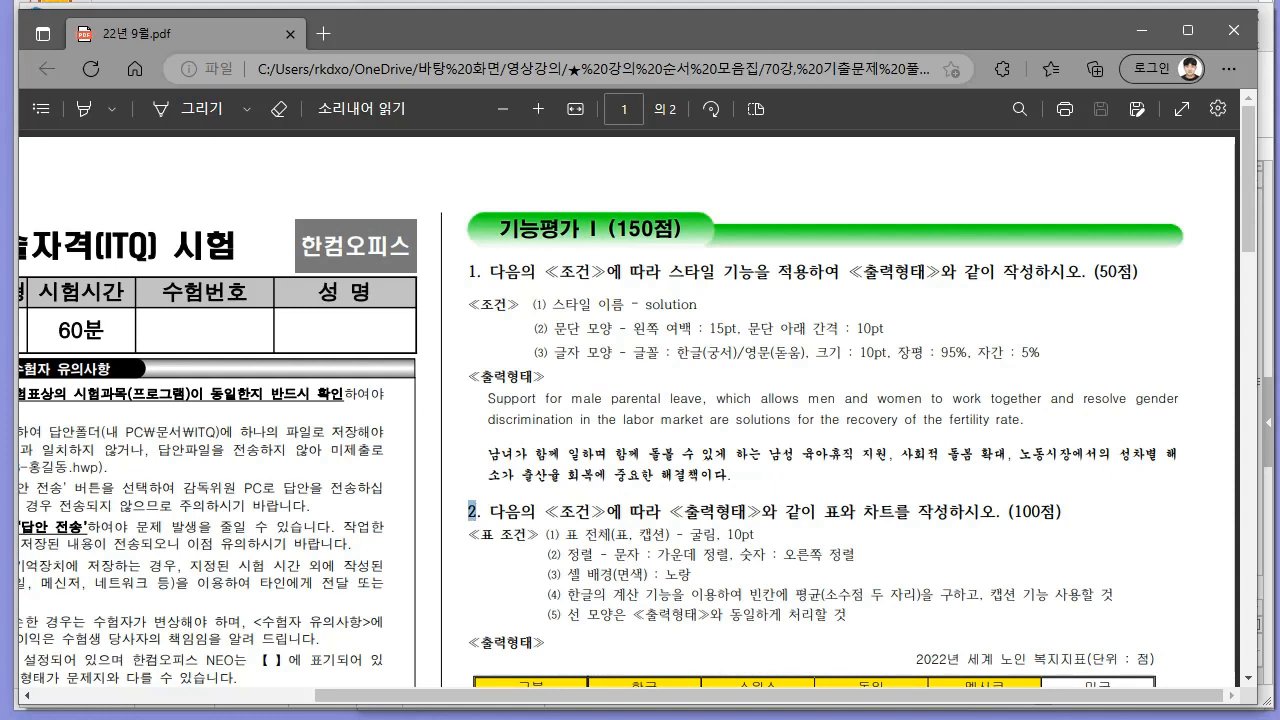
Step: Enter the question numbers "1." and "2." on the first page of the 한글 document, with blank lines between them
key(alt+Tab)
click(286, 265)
scroll(455, 421, up, 9)
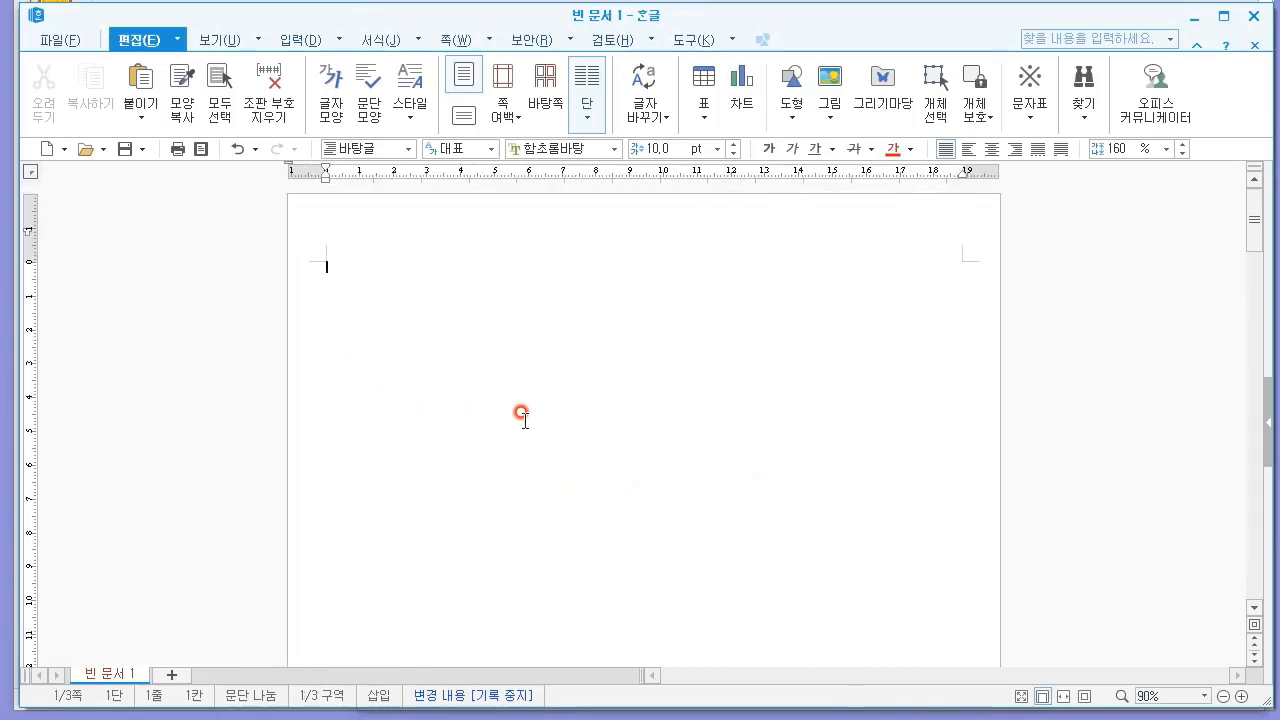
text(1.)
key(alt+Tab)
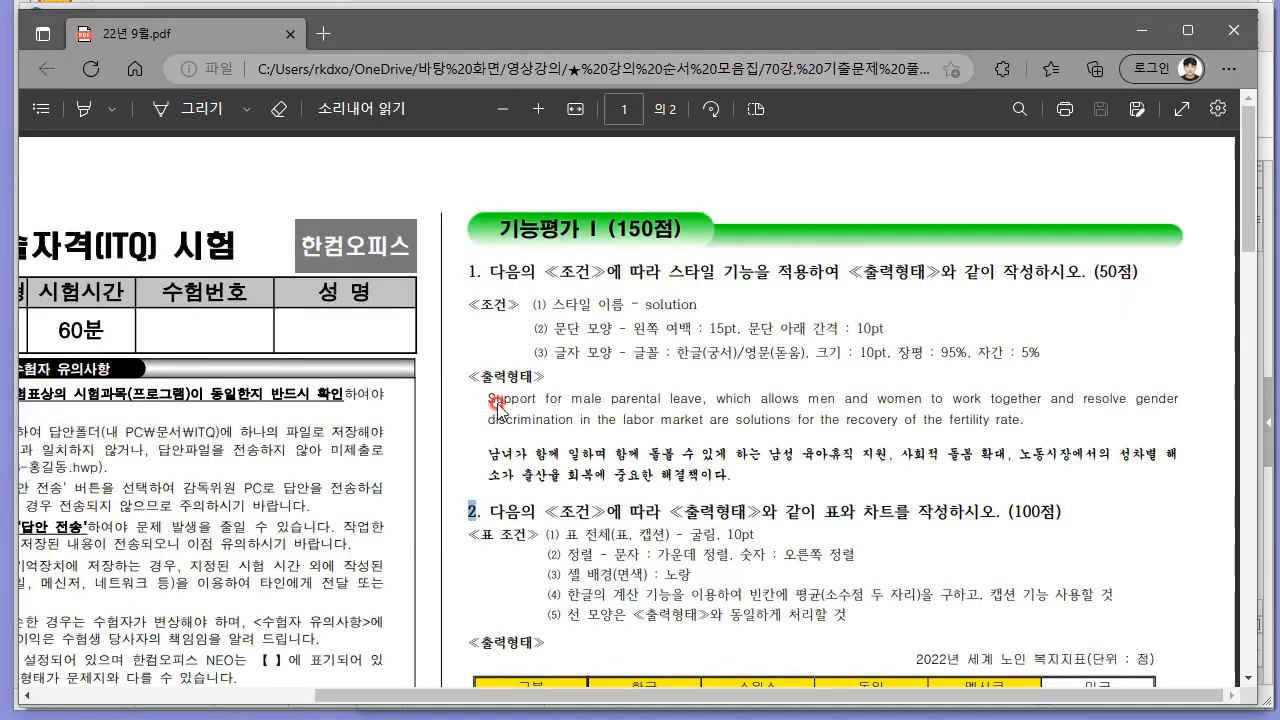
key(alt+Tab)
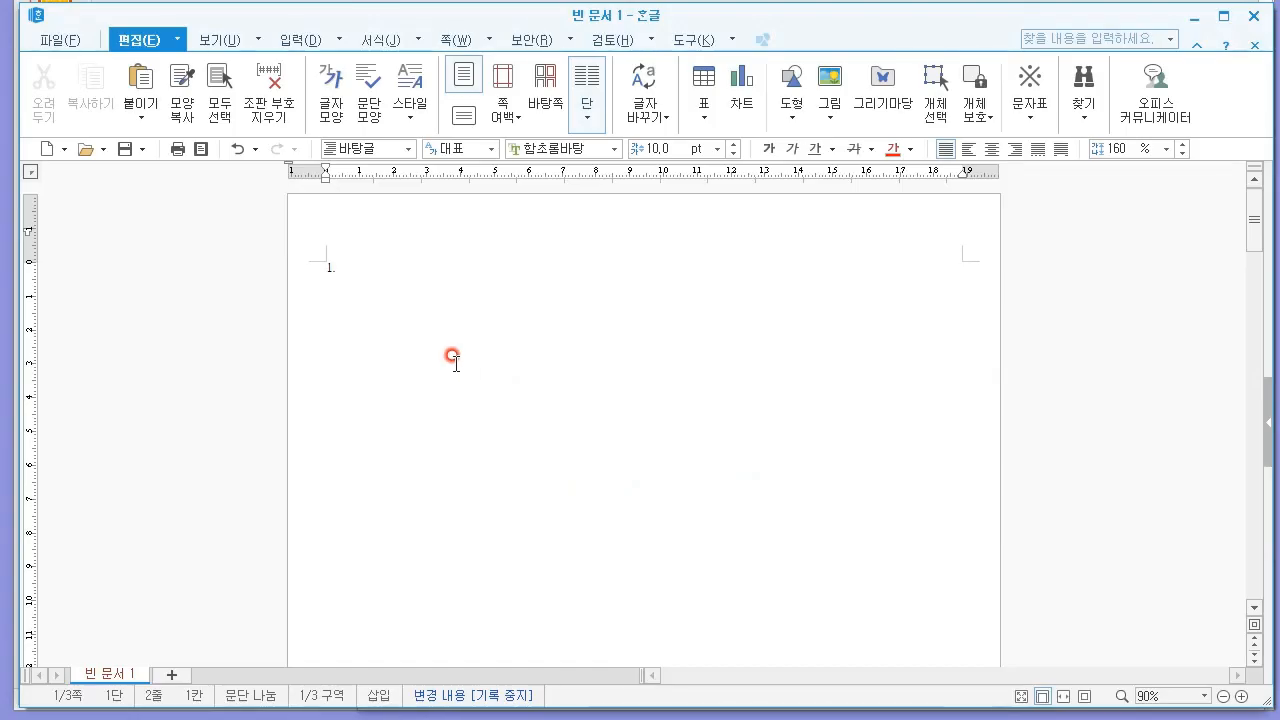
text(1.)
key(Return)
text(2.)
Step: Enter the question numbers "3." and "4." on the second page, with blank lines between them
scroll(300, 450, down, 10)
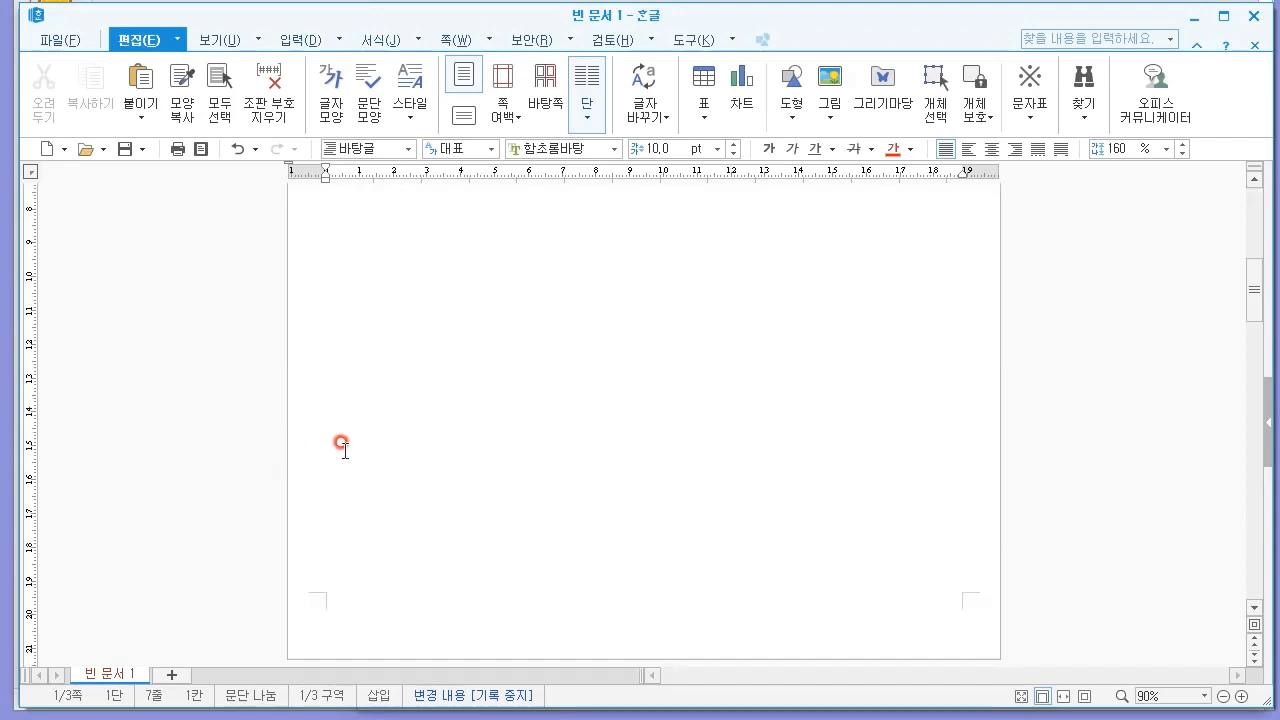
click(404, 504)
scroll(370, 494, down, 3)
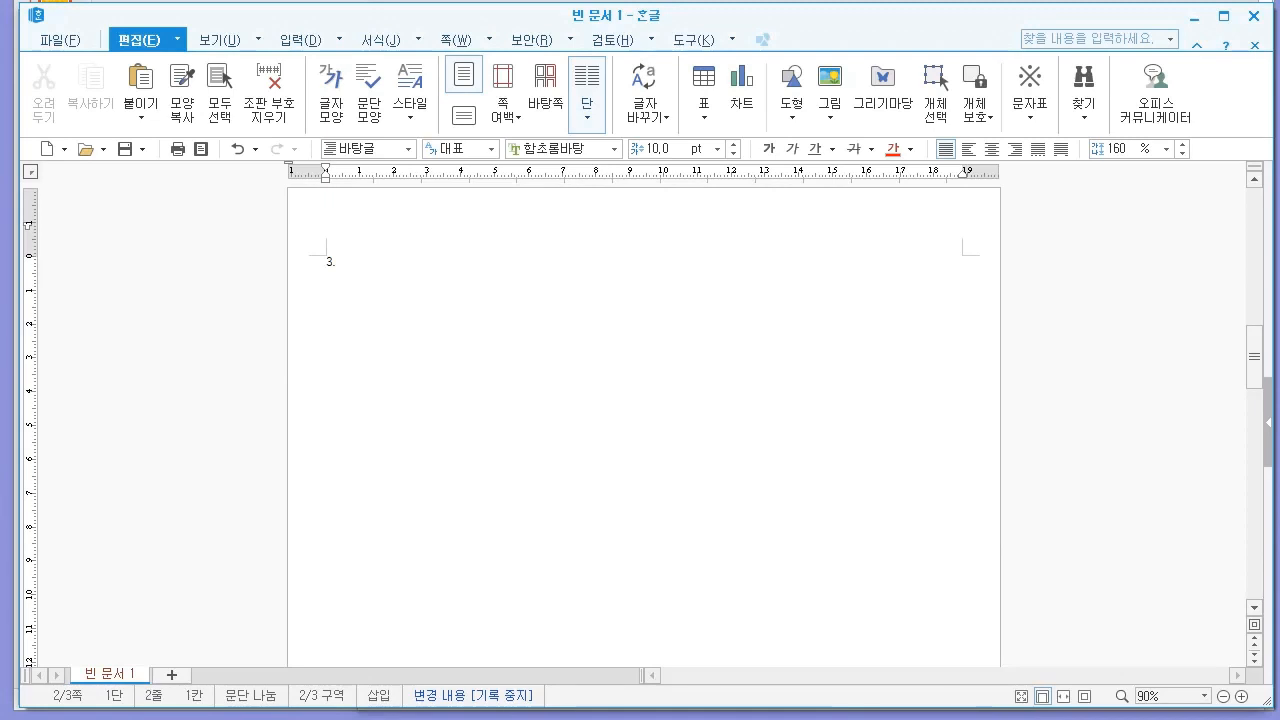
key(Return)
click(394, 300)
mouse_move(405, 272)
mouse_down()
mouse_move(367, 316)
mouse_move(406, 313)
mouse_up()
mouse_move(332, 386)
mouse_down()
mouse_move(669, 603)
mouse_move(385, 432)
mouse_up()
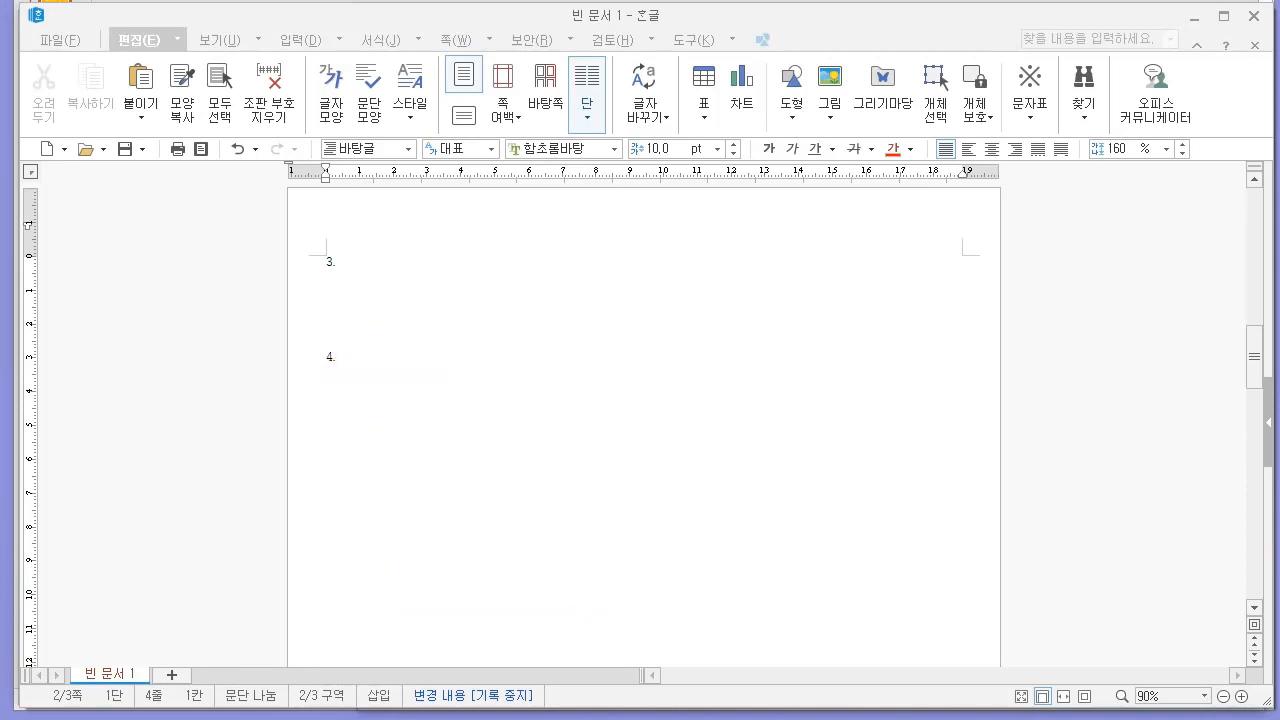
Step: Place the text cursor on the empty line directly below "1." on the first page
scroll(543, 343, up, 10)
click(402, 323)
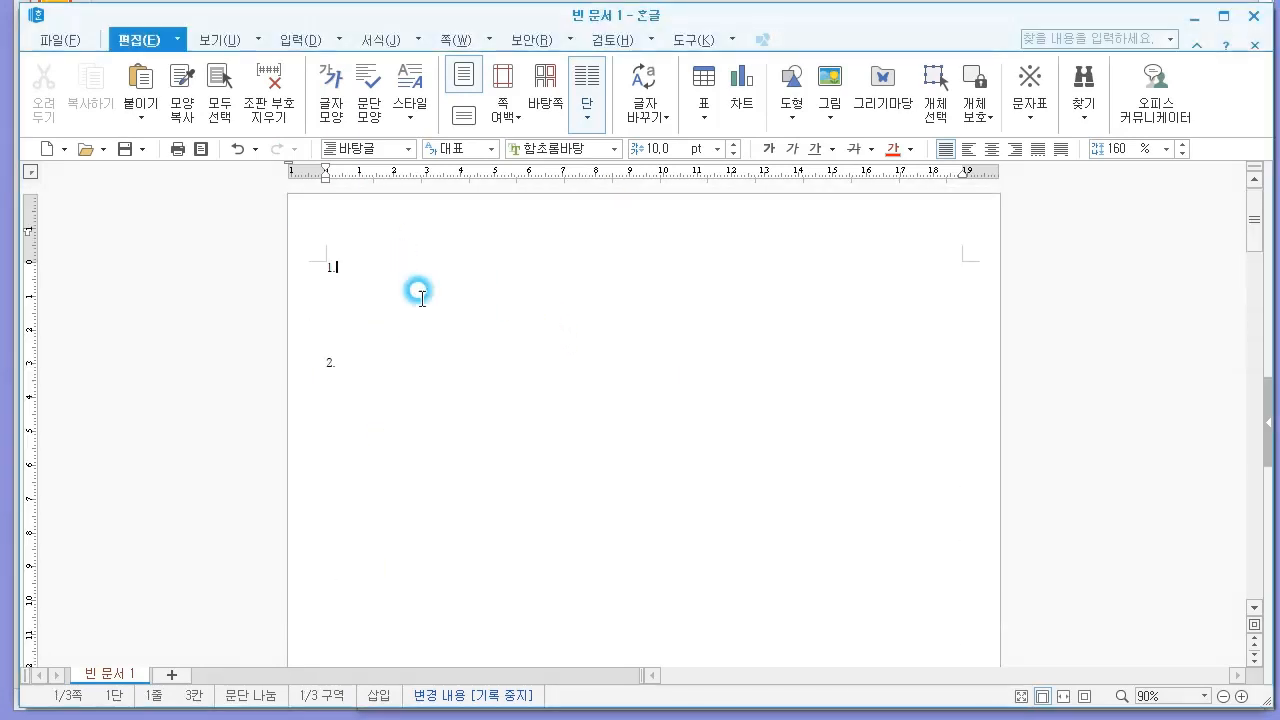
click(416, 289)
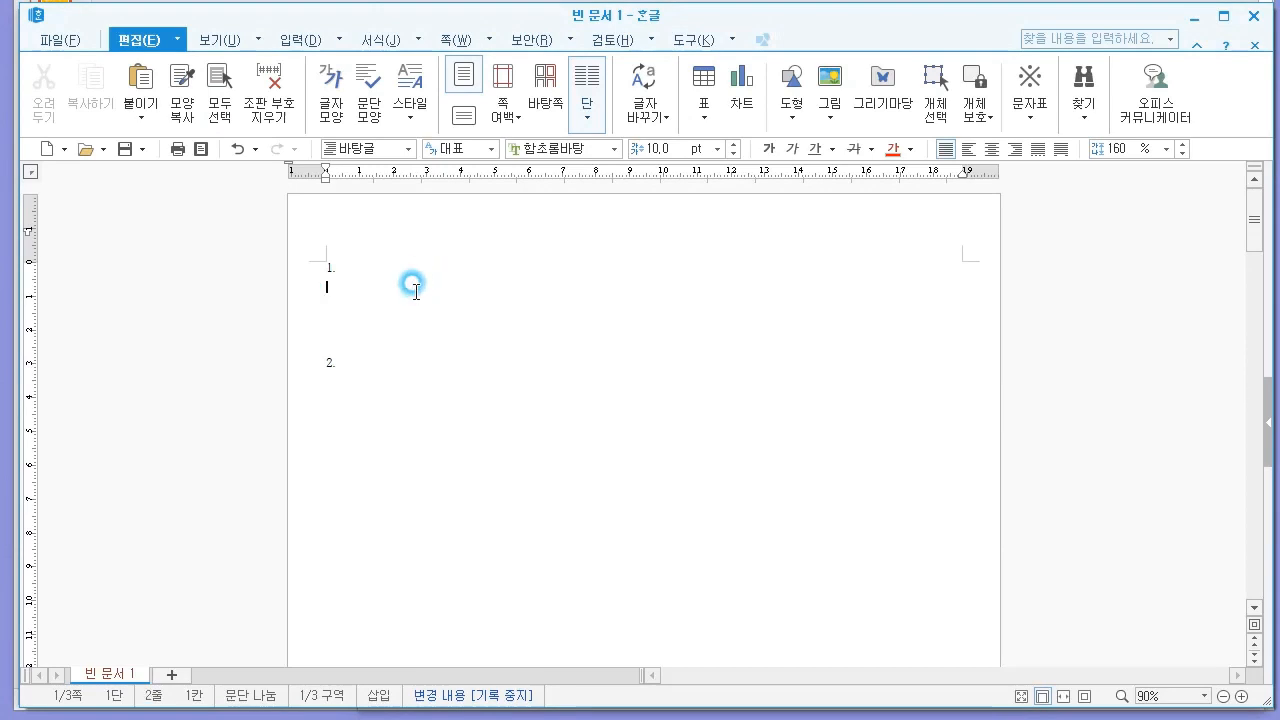
click(480, 297)
click(482, 293)
Step: Switch to the exam PDF and examine the 기능평가 I (150점) heading and question 1's 스타일 기능 instruction
click(400, 718)
drag(500, 230, 681, 232)
click(641, 233)
click(573, 292)
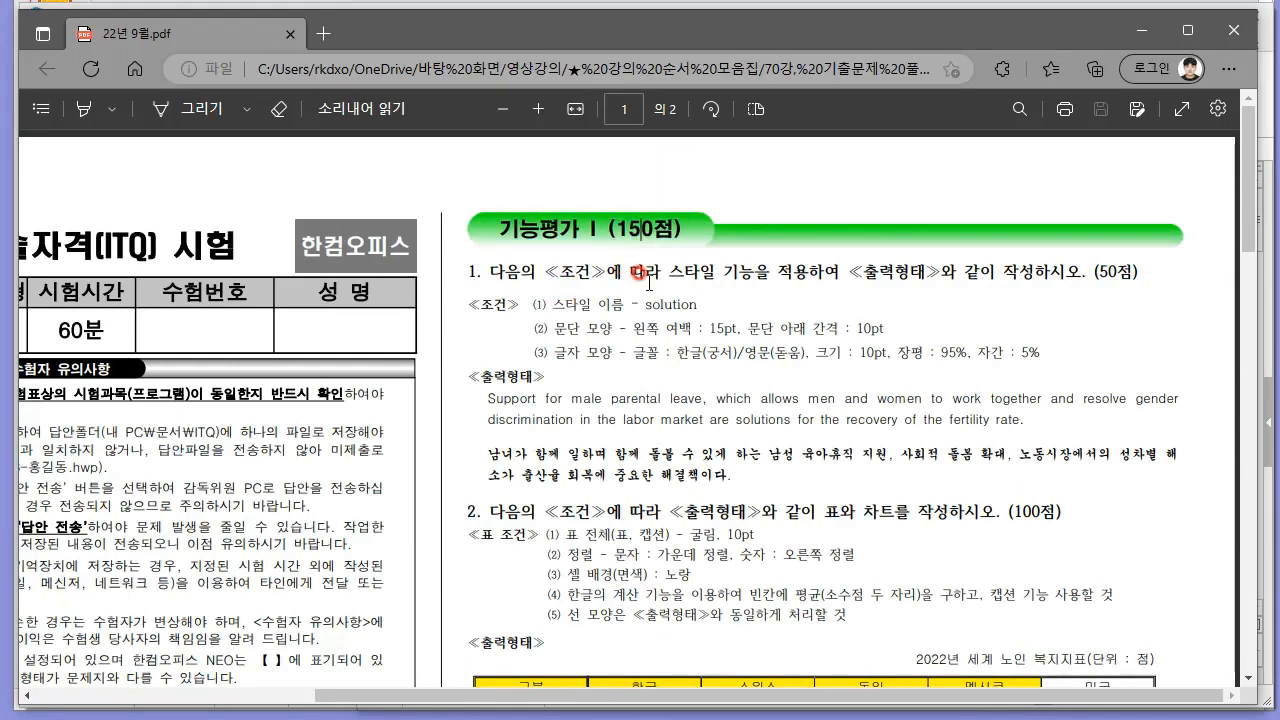
drag(671, 272, 804, 272)
click(788, 272)
click(762, 279)
Step: Mark the start, language break and end of question 1's 출력형태 passage with red pen strokes, and clear them
drag(487, 384, 474, 420)
click(716, 493)
drag(716, 493, 752, 464)
drag(1034, 414, 1060, 407)
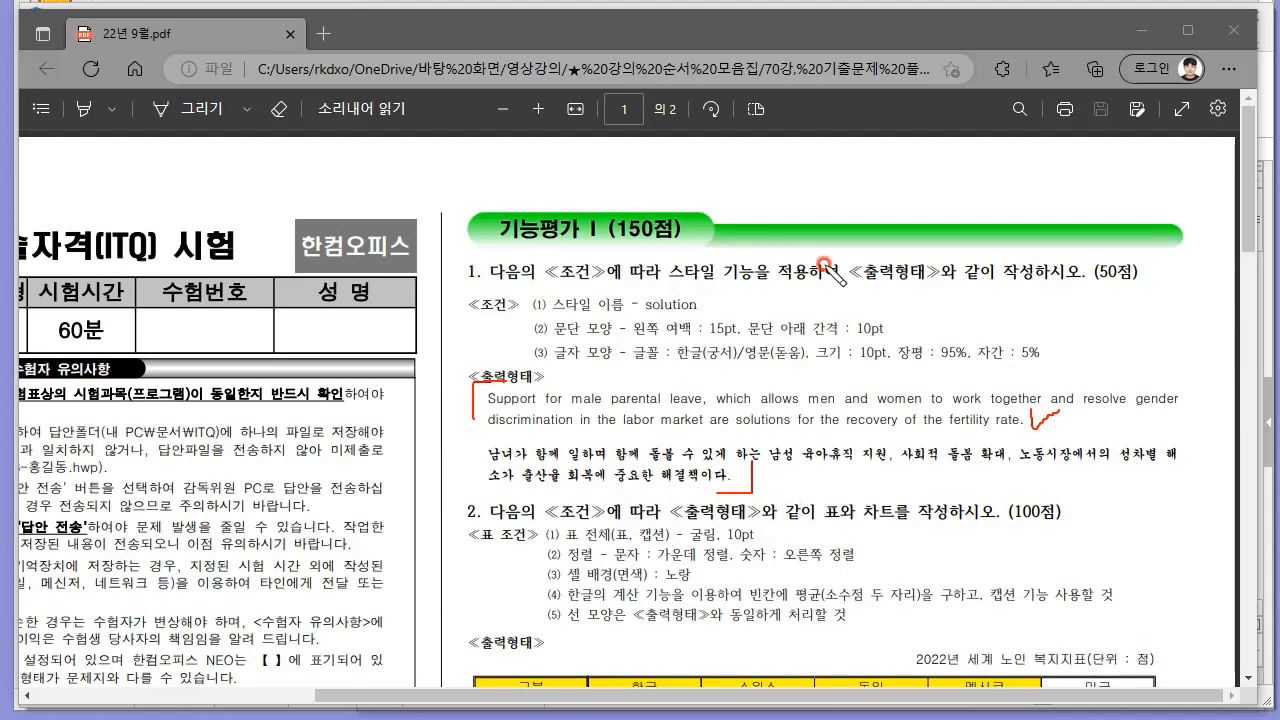
key(Escape)
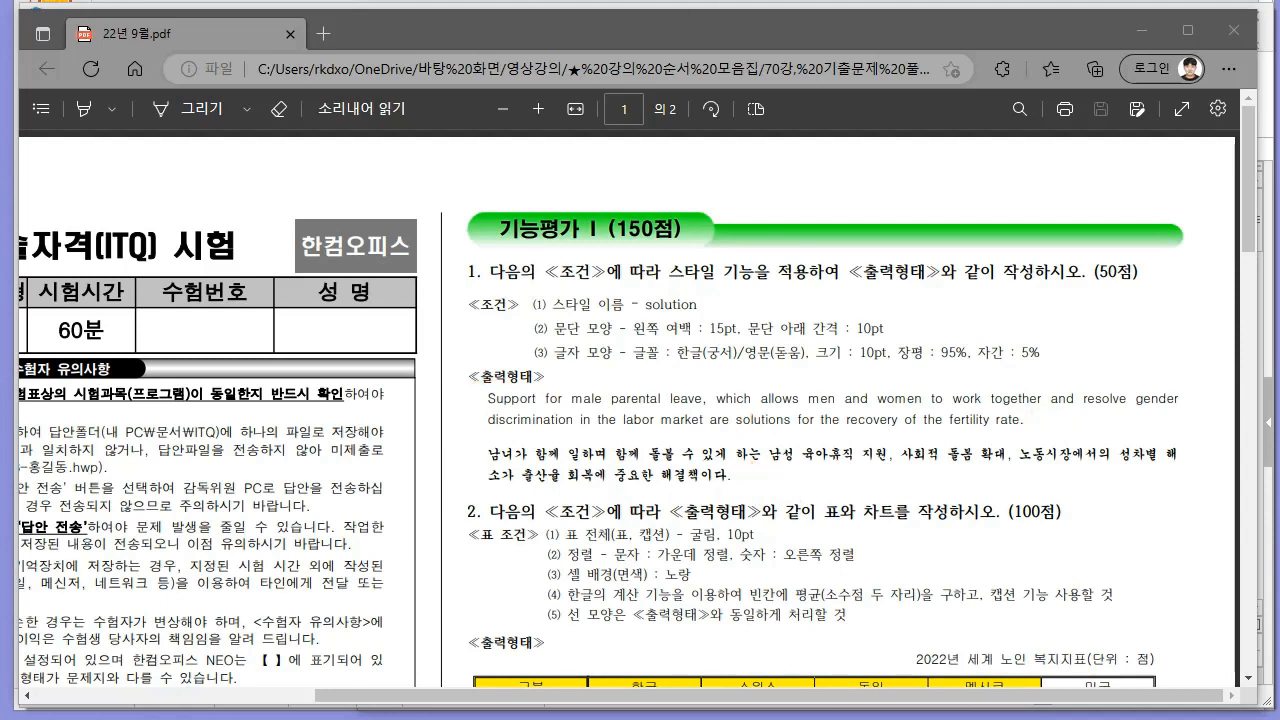
Step: Examine the English and Korean paragraphs under question 1's 출력형태 in the exam PDF
click(668, 433)
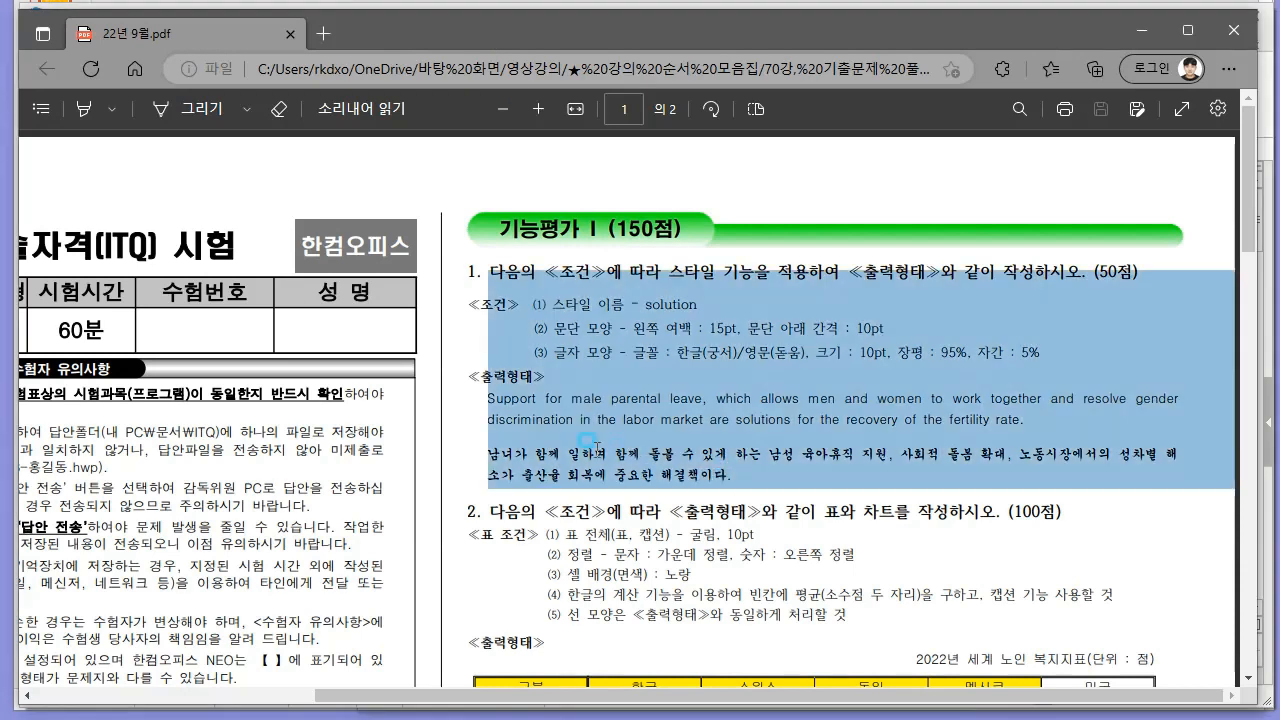
mouse_move(487, 396)
mouse_down()
mouse_move(664, 440)
mouse_move(733, 477)
mouse_move(691, 463)
mouse_move(734, 448)
mouse_move(1094, 463)
mouse_move(893, 489)
mouse_move(606, 480)
mouse_up()
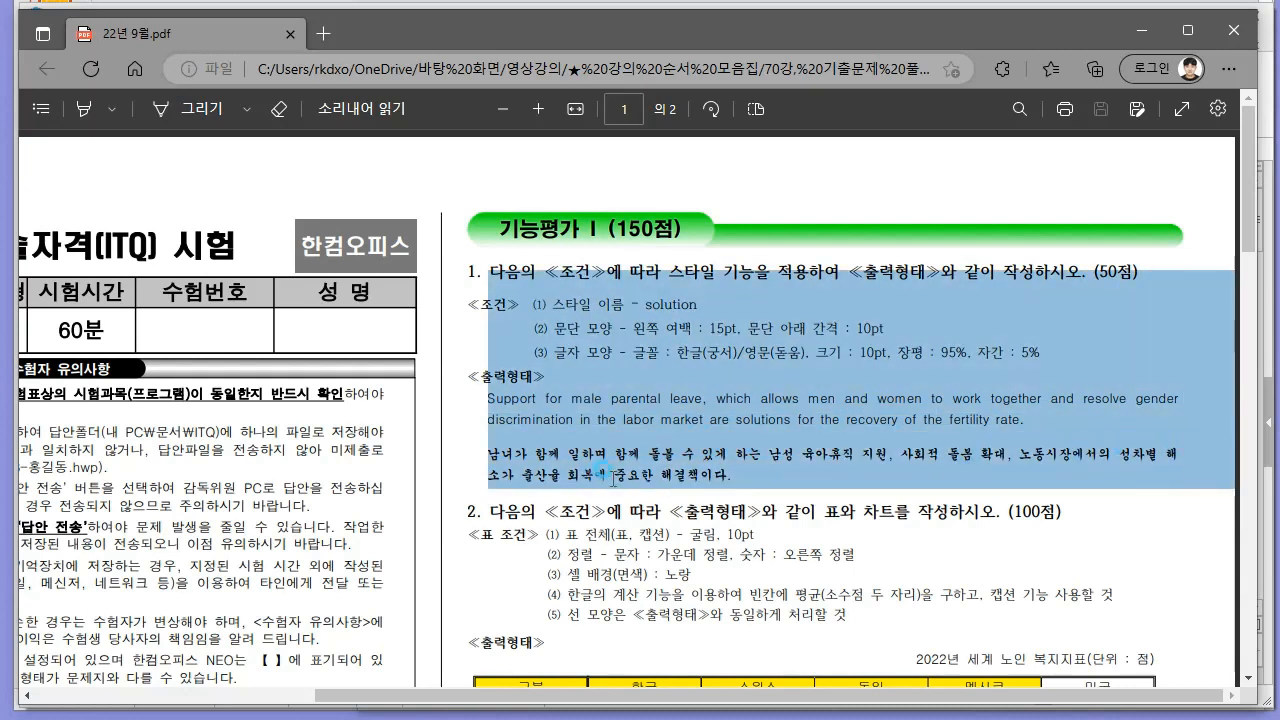
click(736, 483)
drag(737, 483, 548, 440)
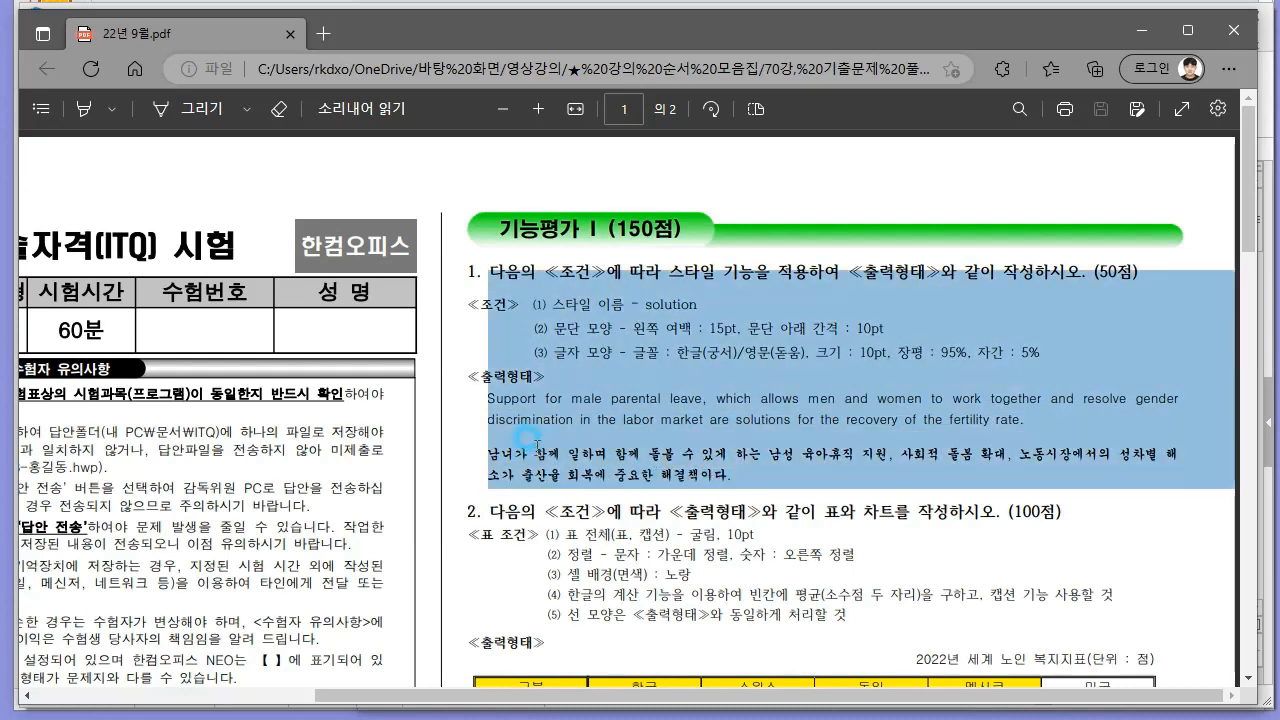
click(487, 400)
click(486, 401)
click(487, 400)
click(488, 449)
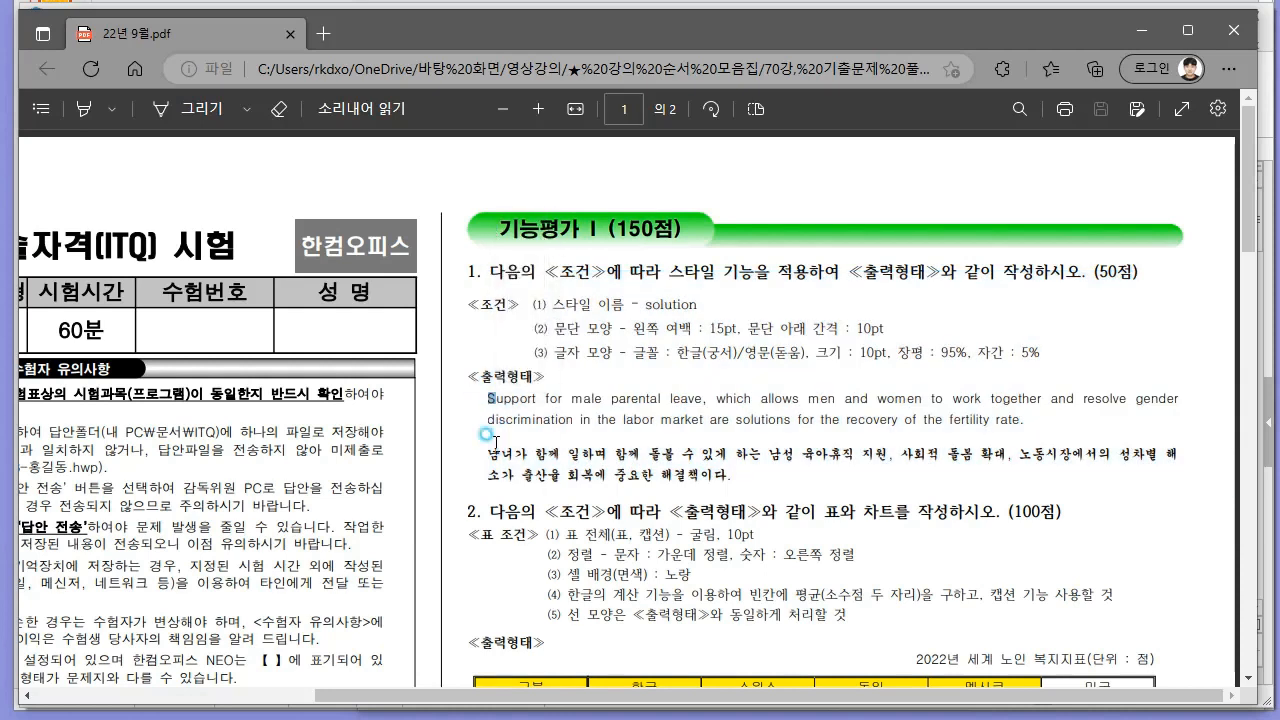
drag(489, 454, 716, 474)
click(700, 453)
Step: Enter question 1's English and Korean paragraphs below "1." in the 한글 document, starting the Korean text on a new line
key(alt+Tab)
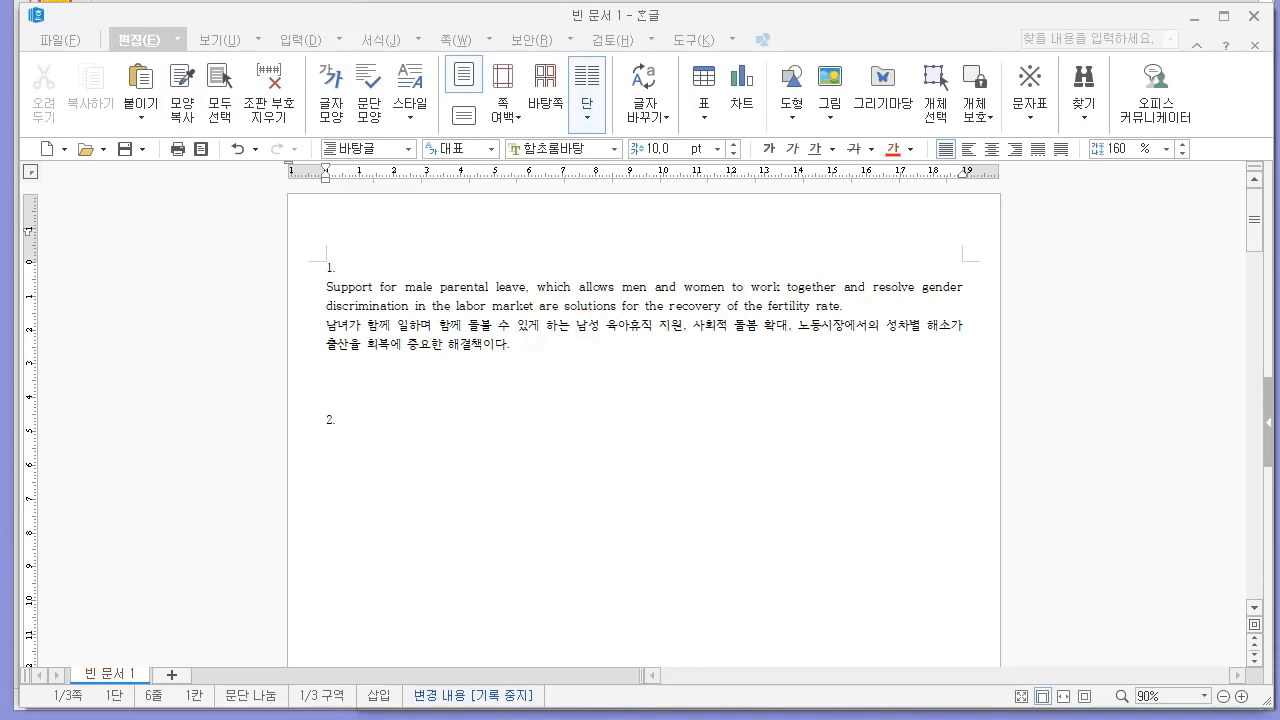
click(580, 345)
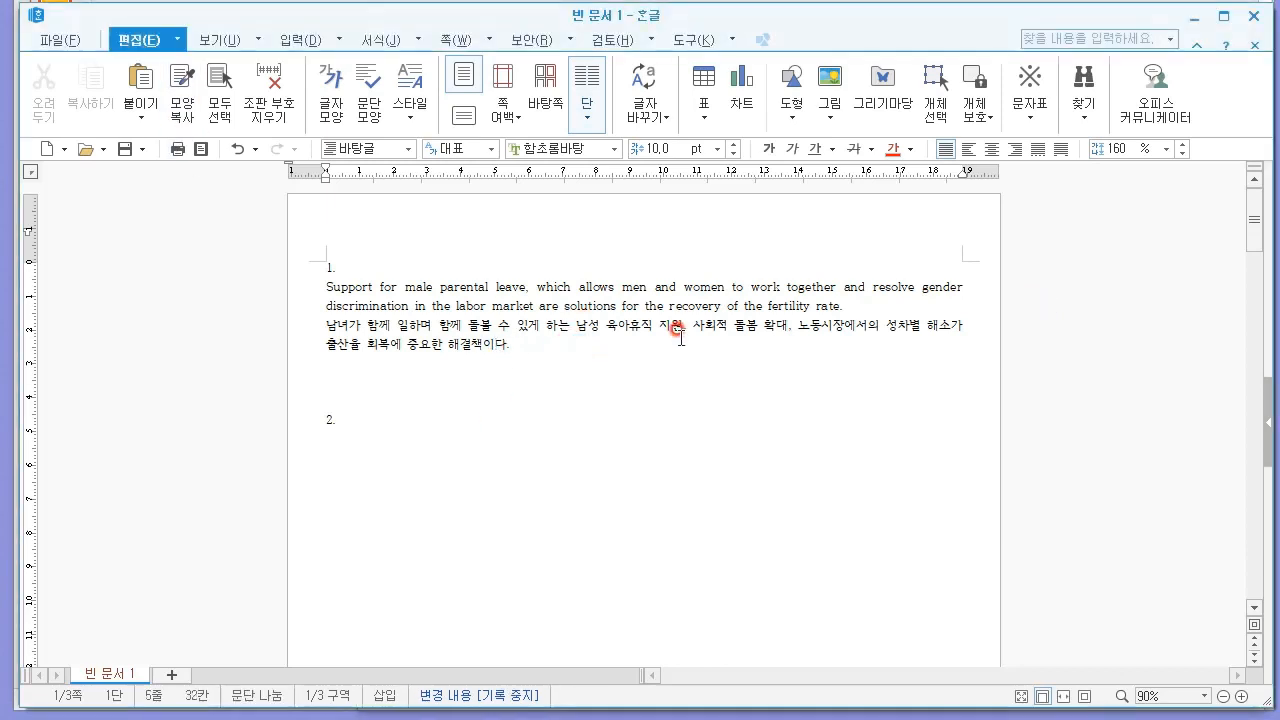
scroll(603, 339, up, 2)
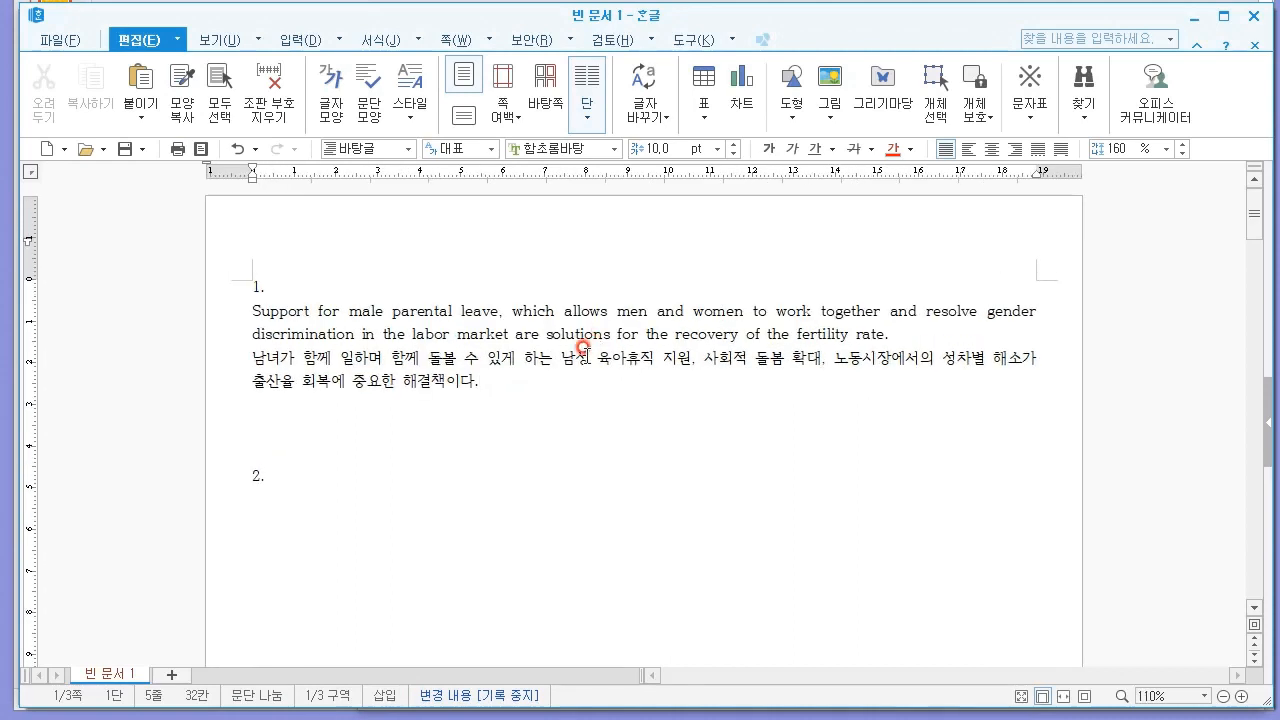
click(507, 357)
text(게)
click(522, 368)
click(916, 330)
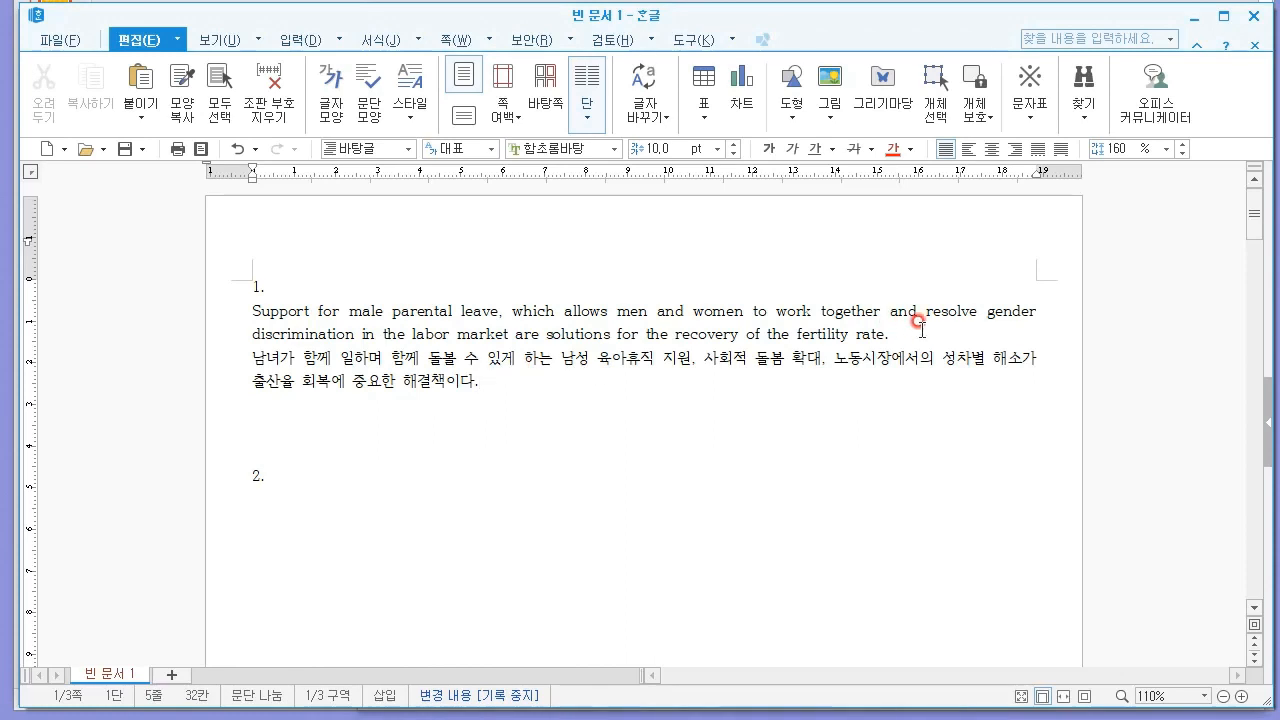
Step: Turn on the display of paragraph marks (문단 부호) and place the cursor at the end of the Korean paragraph
click(612, 40)
click(651, 40)
click(729, 40)
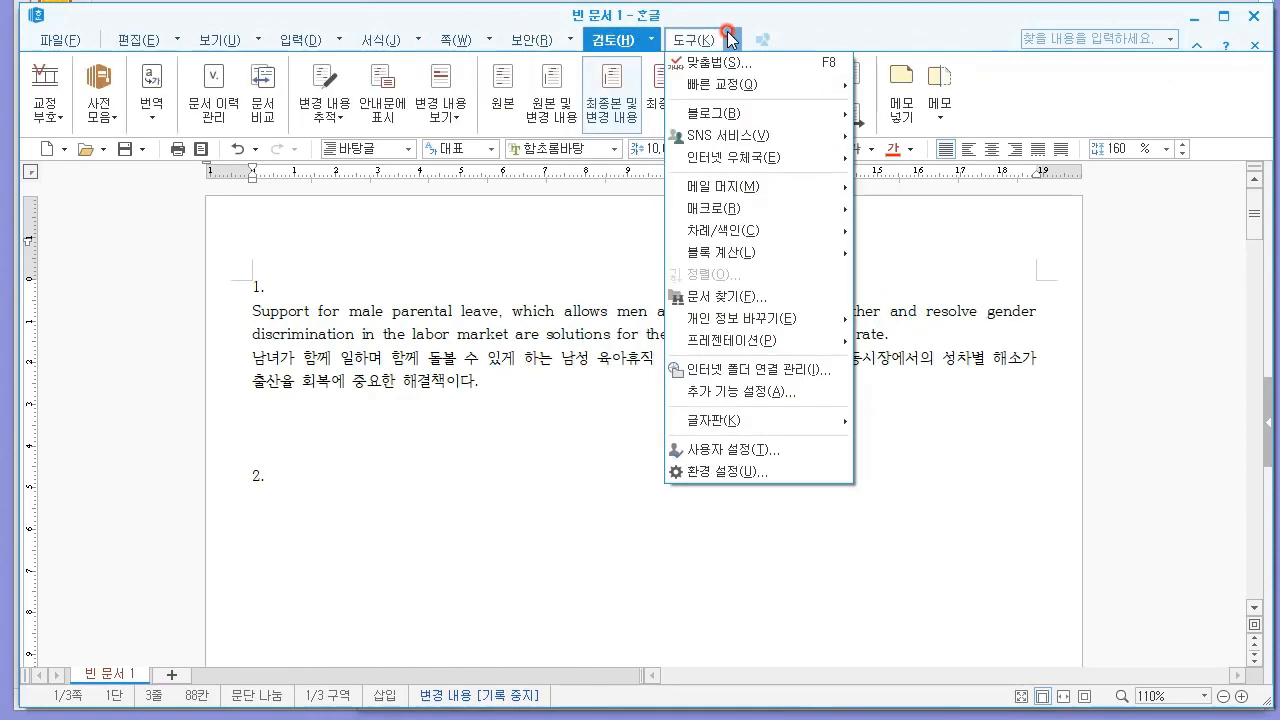
mouse_move(381, 44)
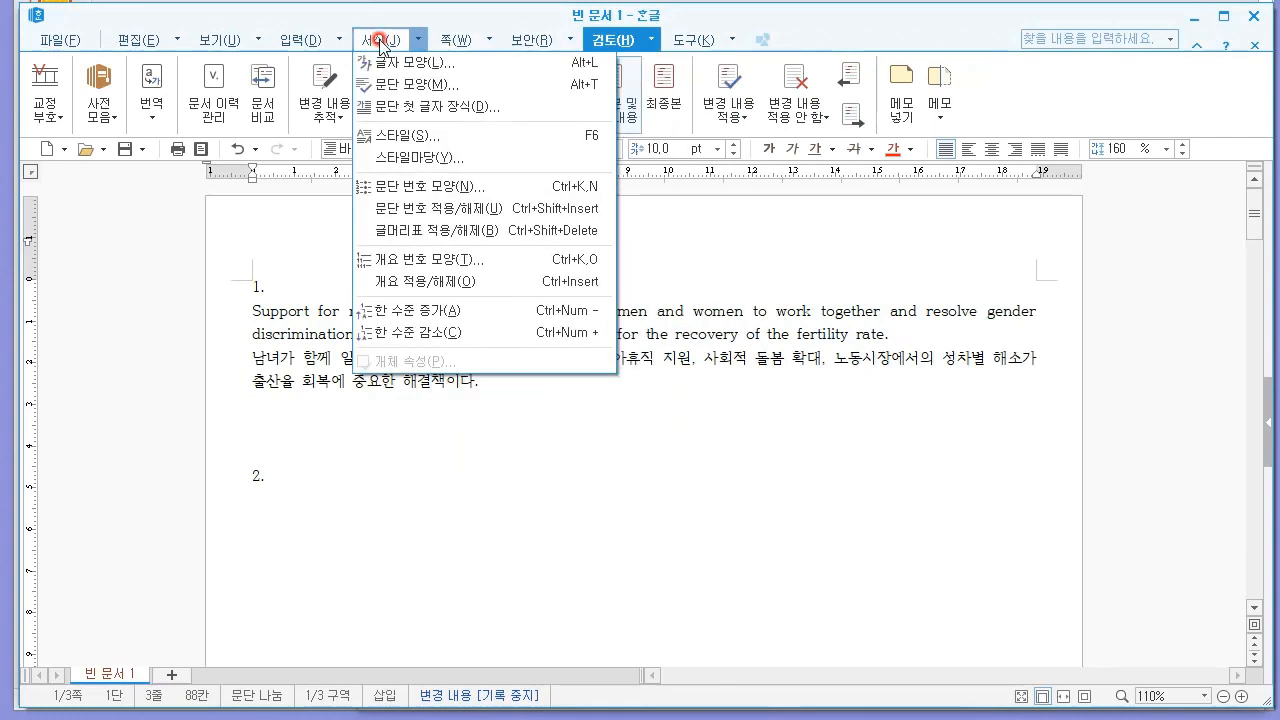
mouse_move(145, 40)
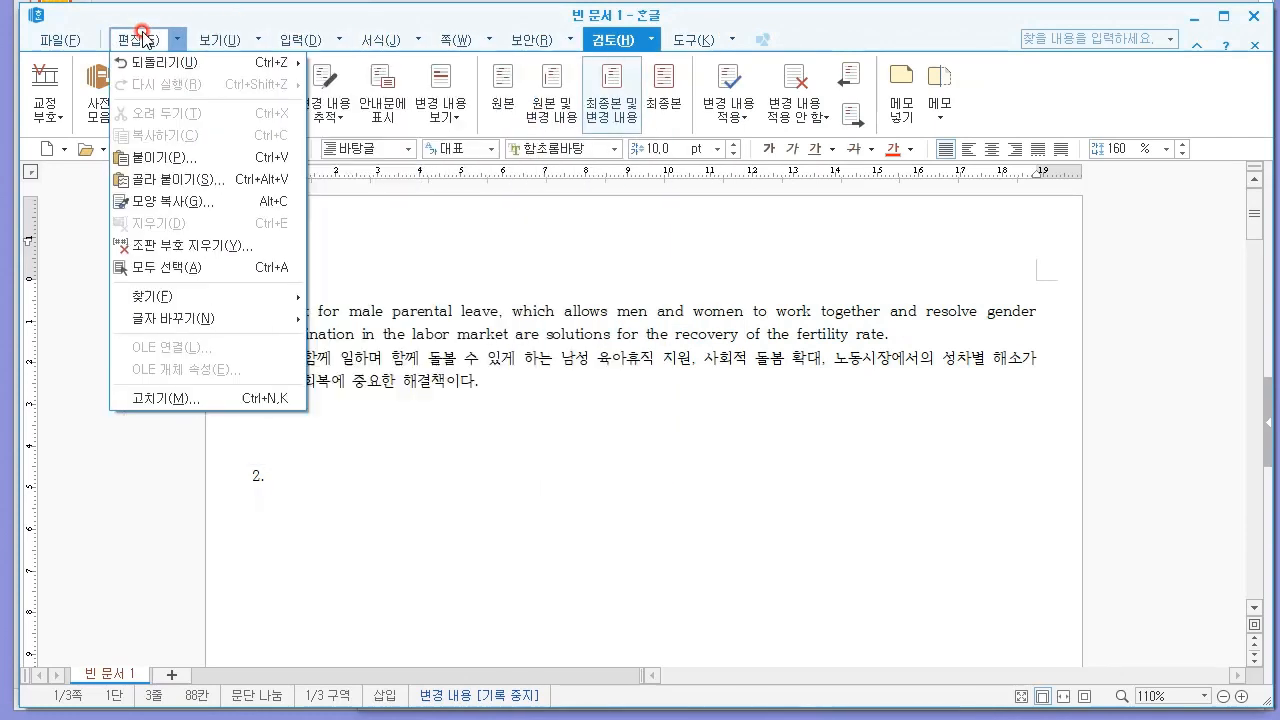
click(148, 41)
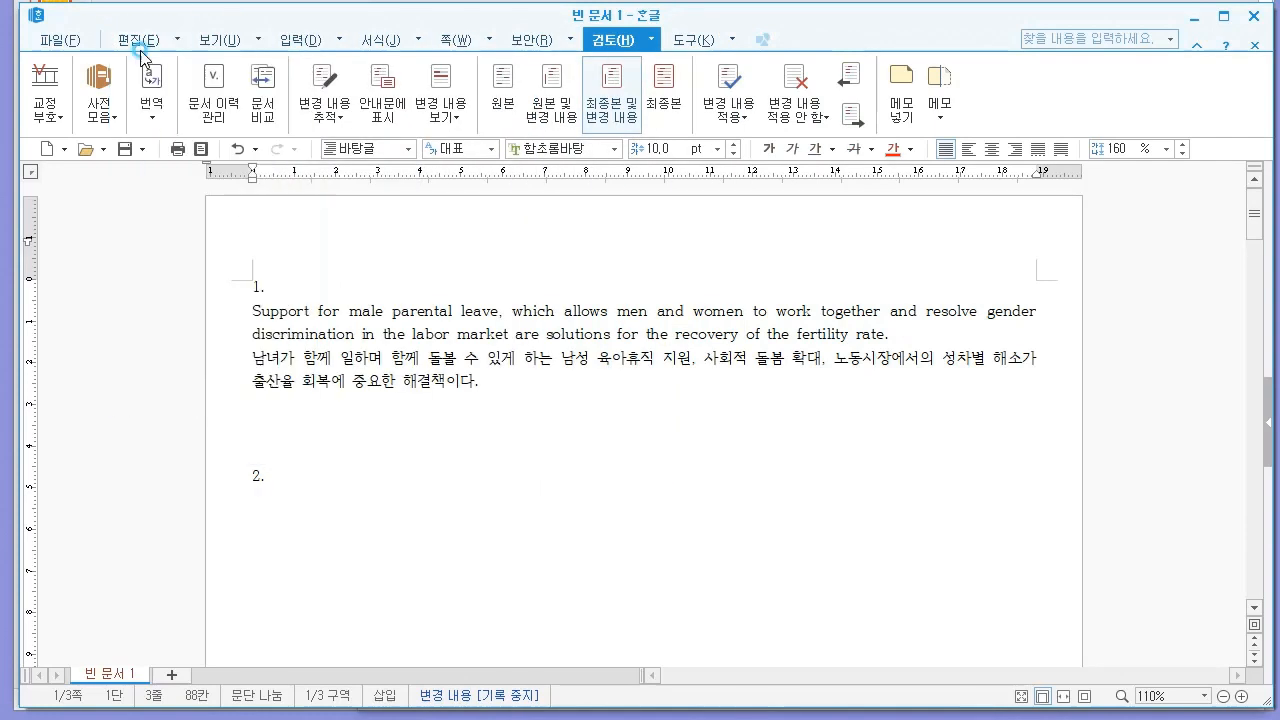
click(247, 44)
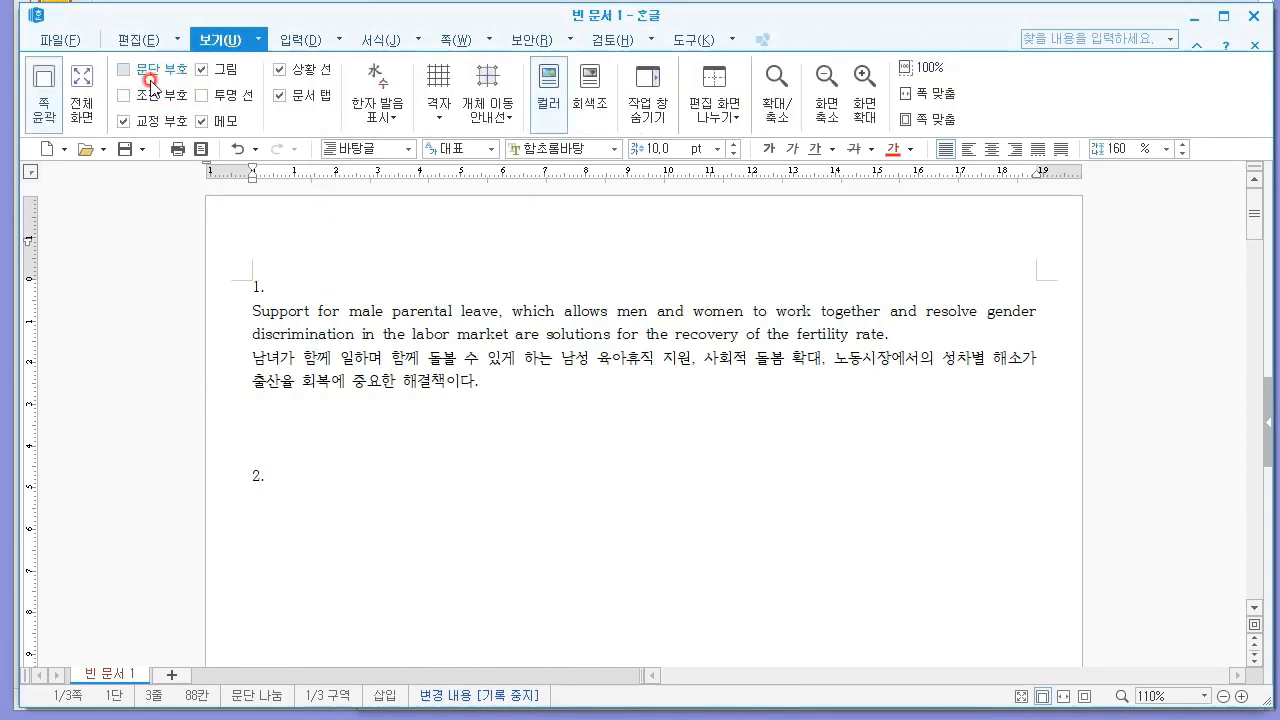
click(506, 378)
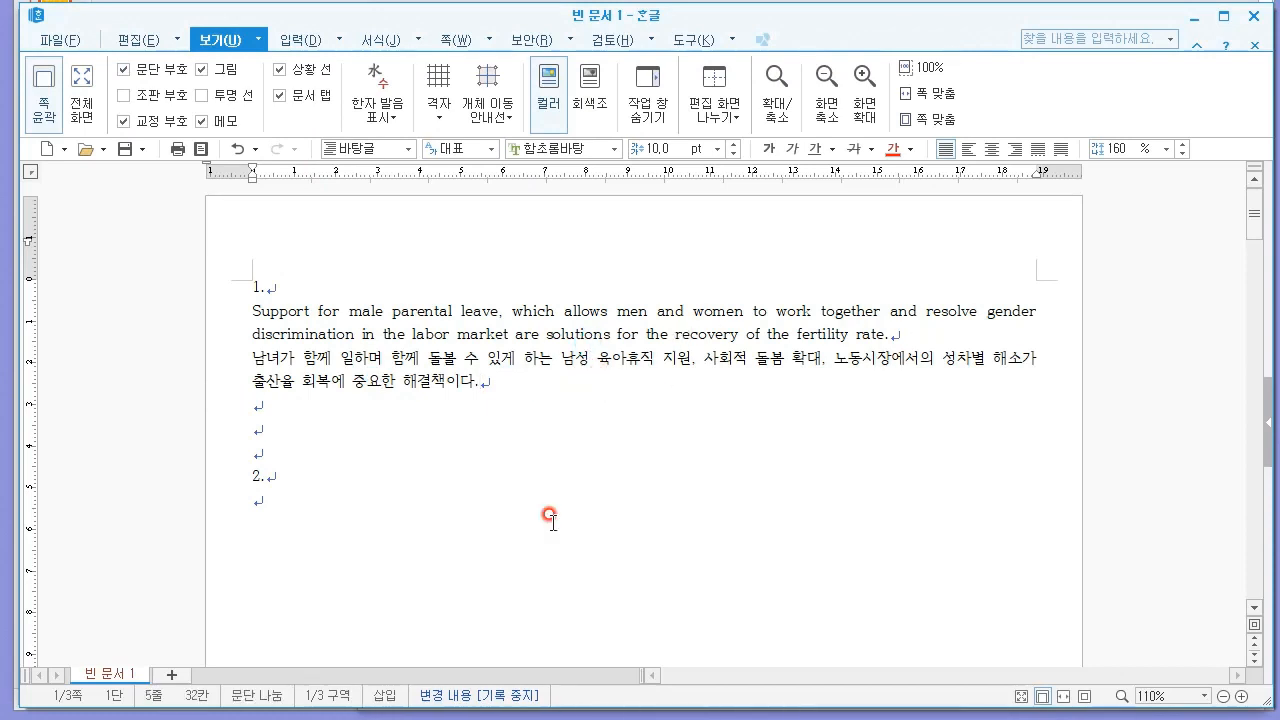
Step: Review question 1's style name, paragraph and character conditions in the exam PDF, and return to the 한글 document
key(alt+Tab)
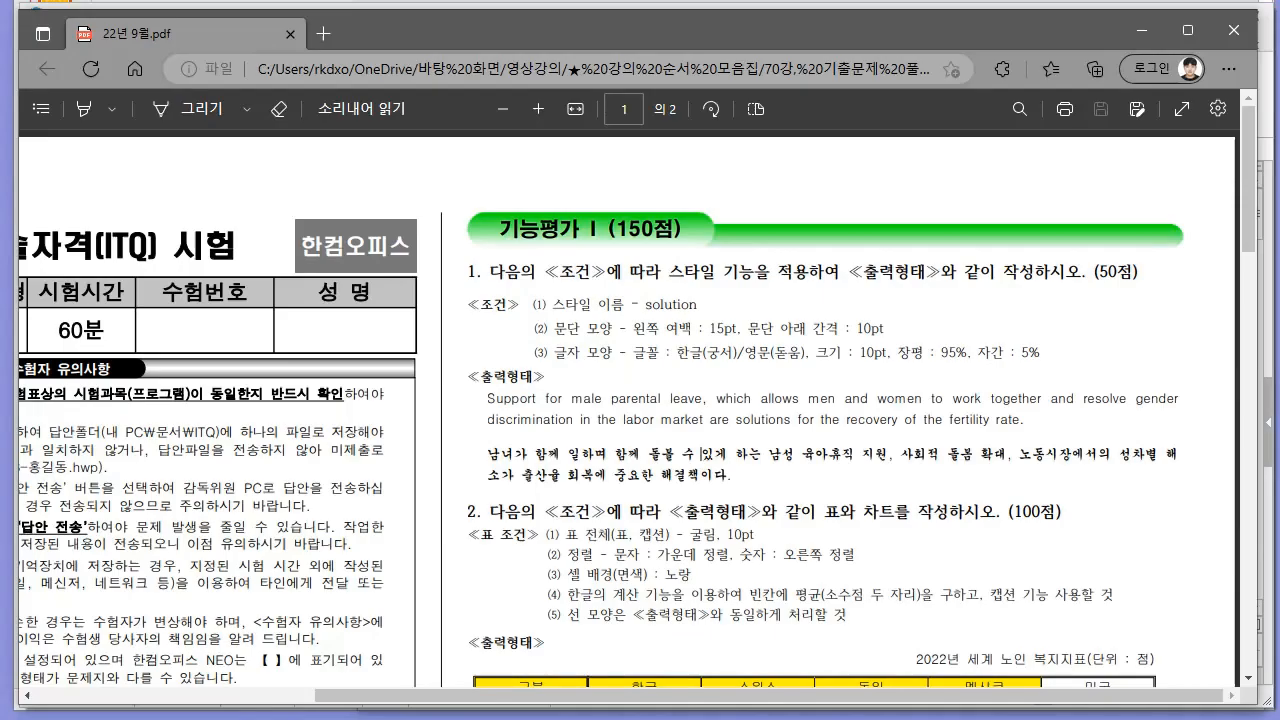
drag(552, 306, 671, 303)
click(664, 303)
double_click(662, 303)
click(681, 303)
drag(548, 326, 1000, 355)
click(998, 357)
drag(803, 481, 542, 304)
click(723, 417)
key(alt+Tab)
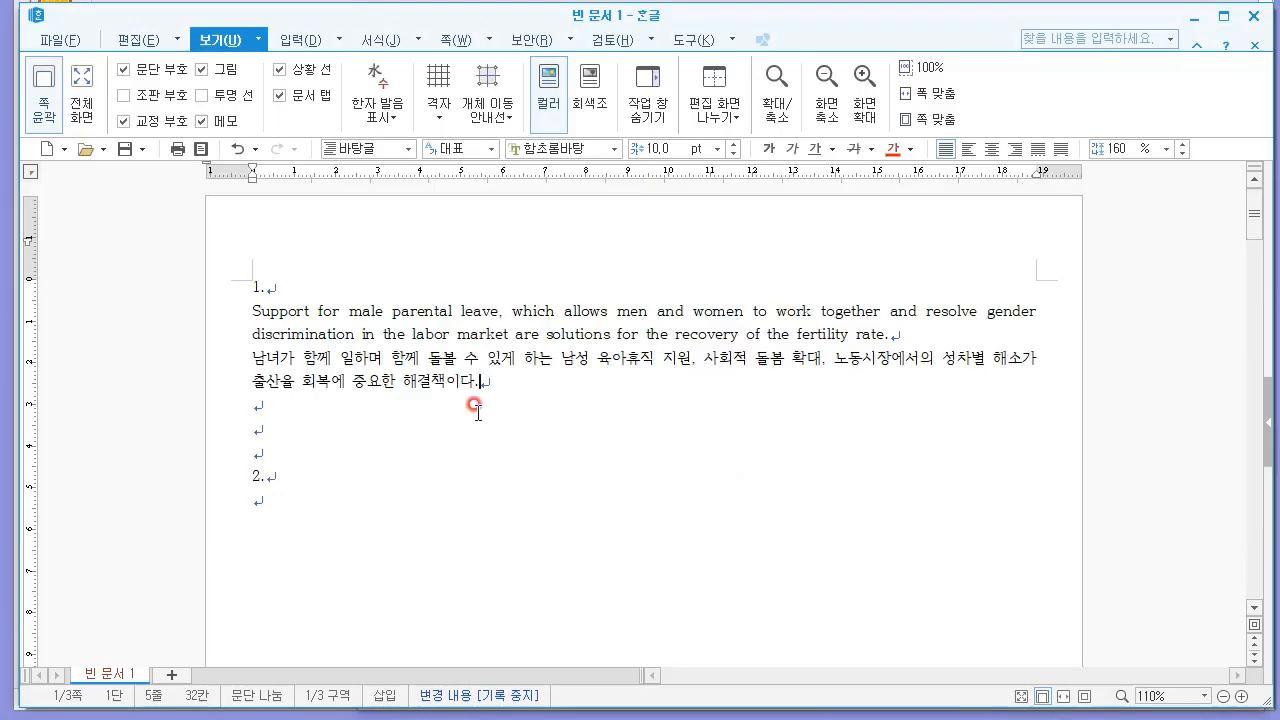
Step: Add the line "- 스타일 : F6 - 지시사항 수행" to the Notepad memo and save the file
key(alt+Tab)
key(Return)
text(- 스타일 : F)
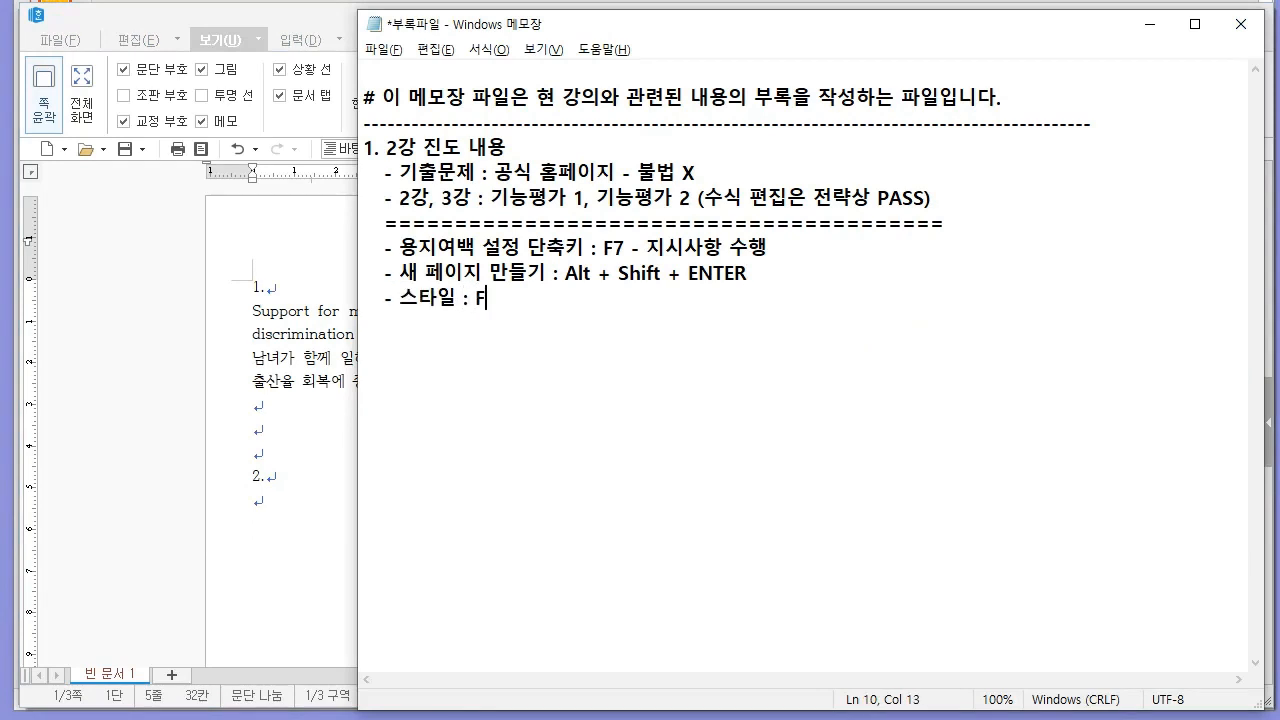
text(6 -=)
key(BackSpace)
text(지시사항 수행)
key(ctrl+s)
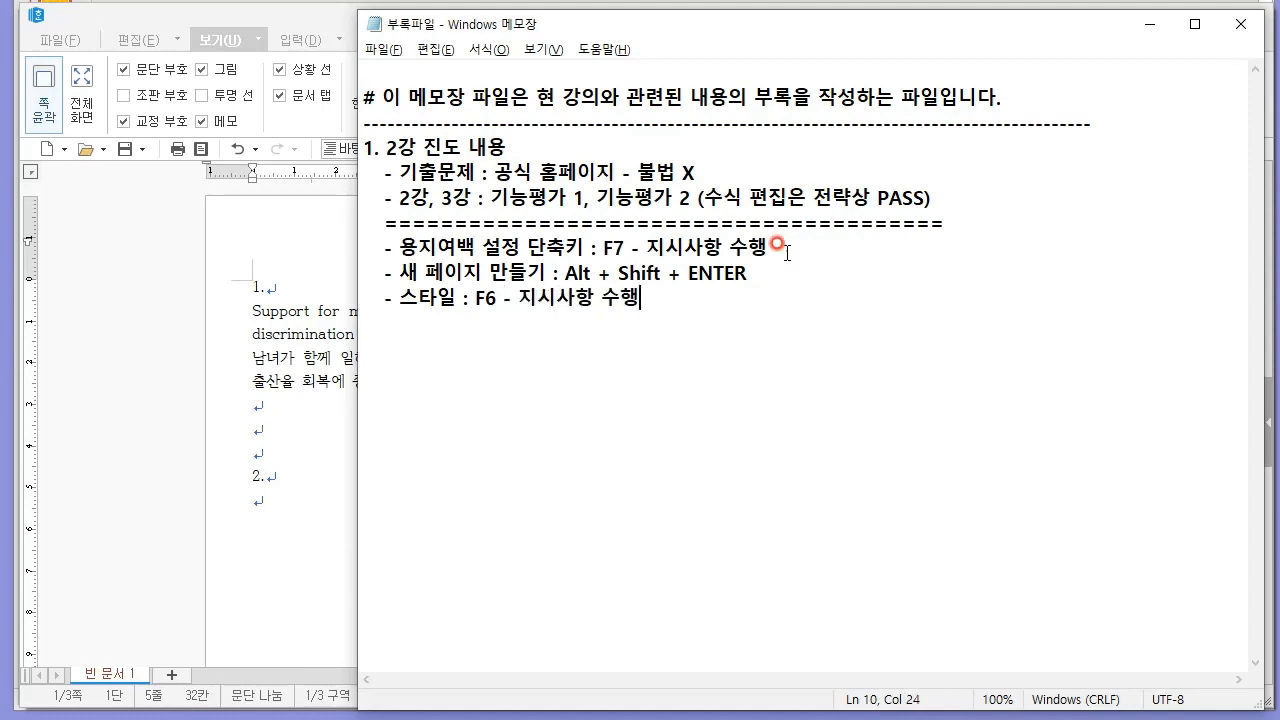
Step: Return to the 한글 document and view the list of available styles and the 스타일 command
click(303, 334)
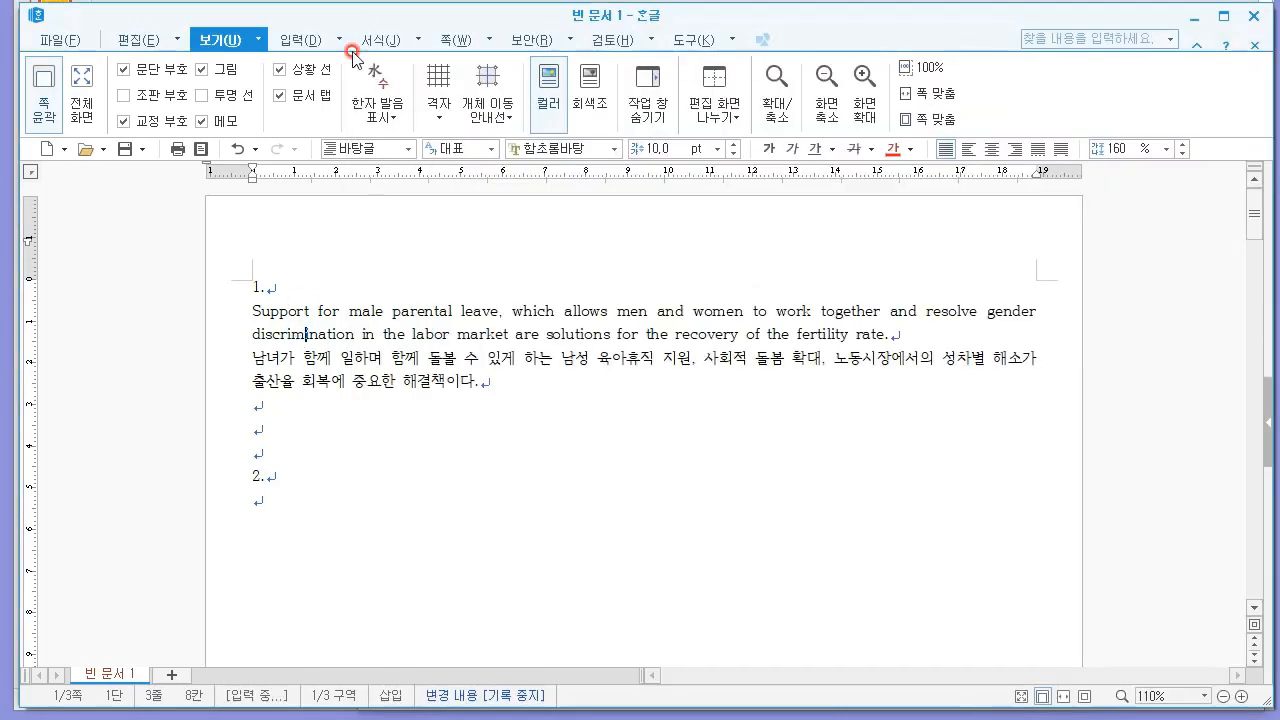
click(148, 44)
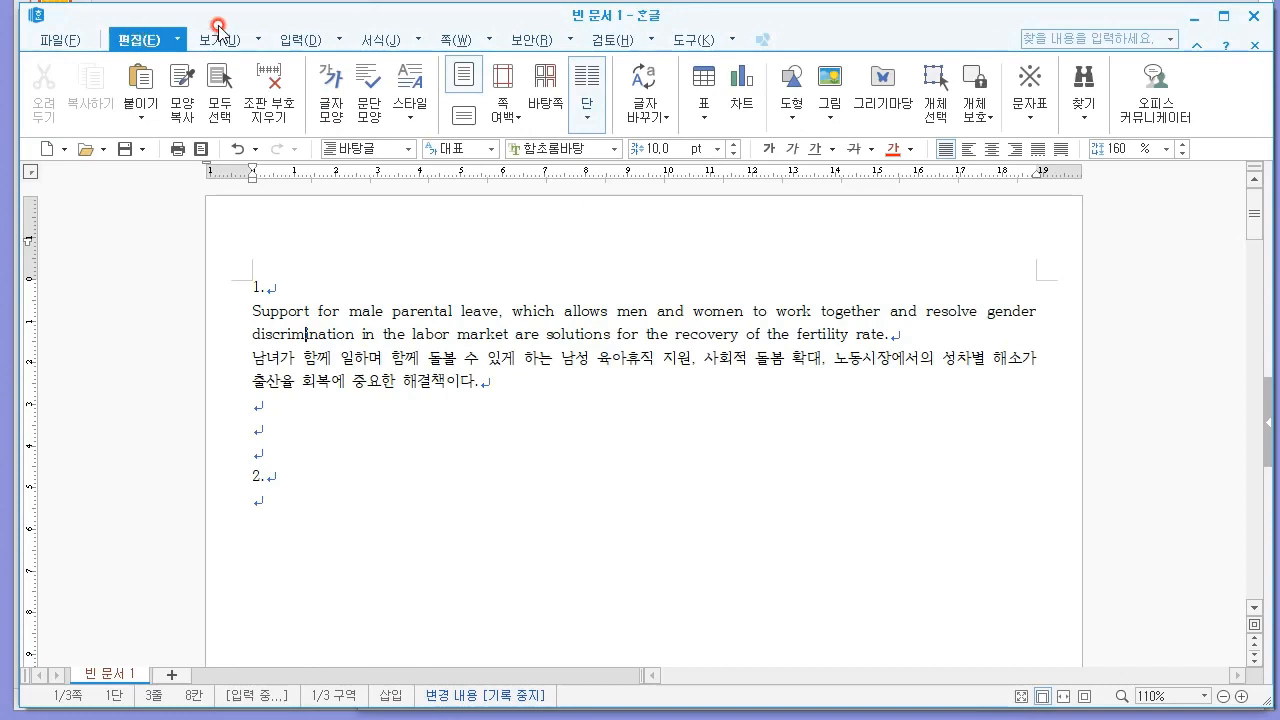
click(409, 110)
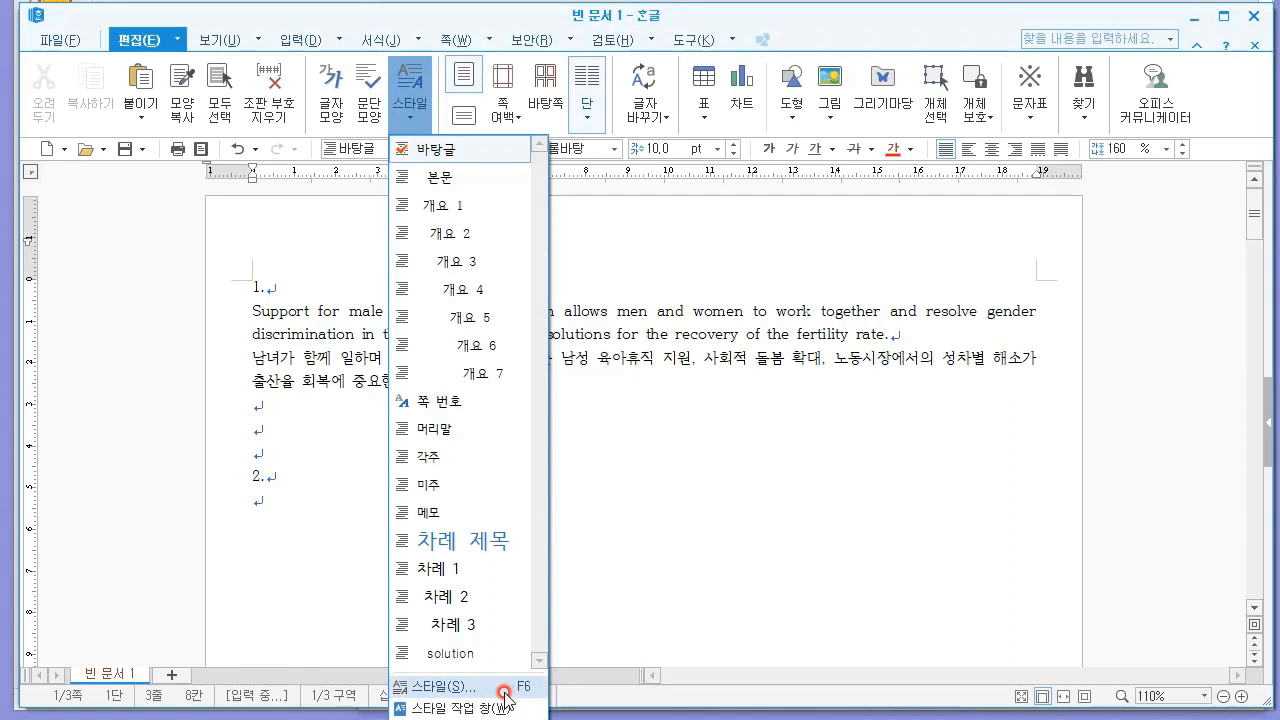
click(626, 410)
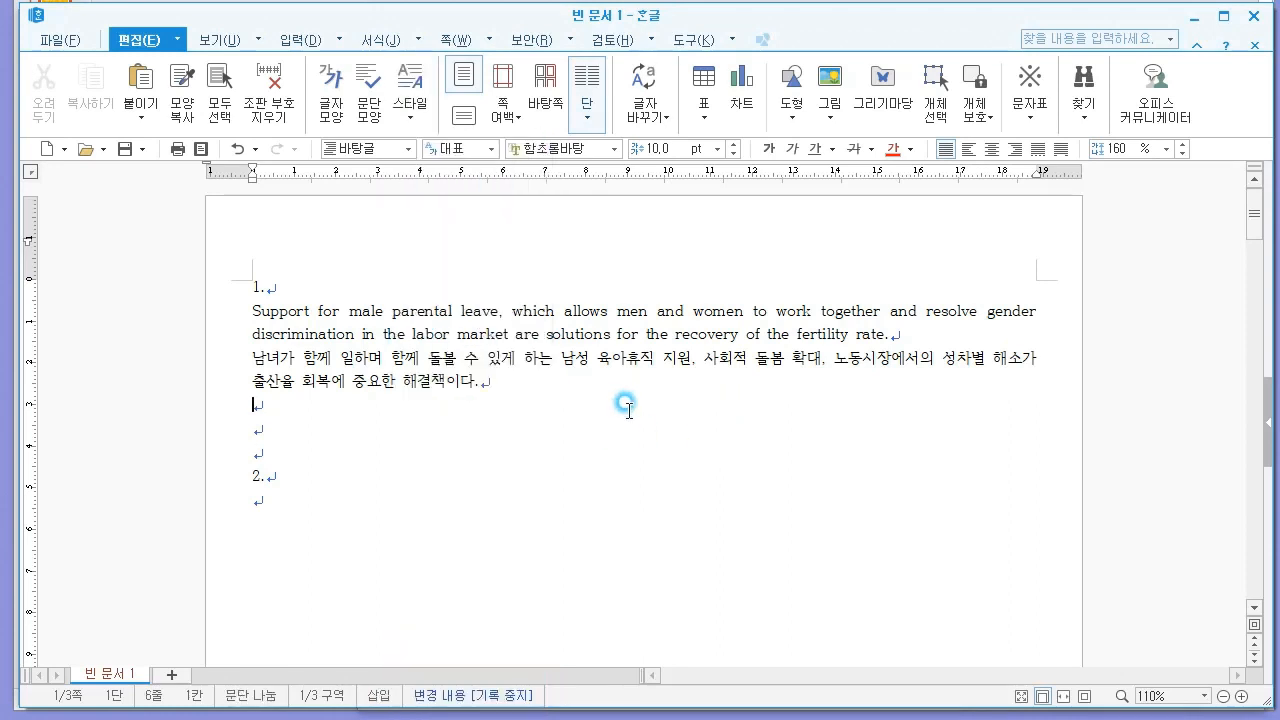
Step: Start a new paragraph style from the 스타일 dialog and name it "solution", as the exam PDF requires
key(F6)
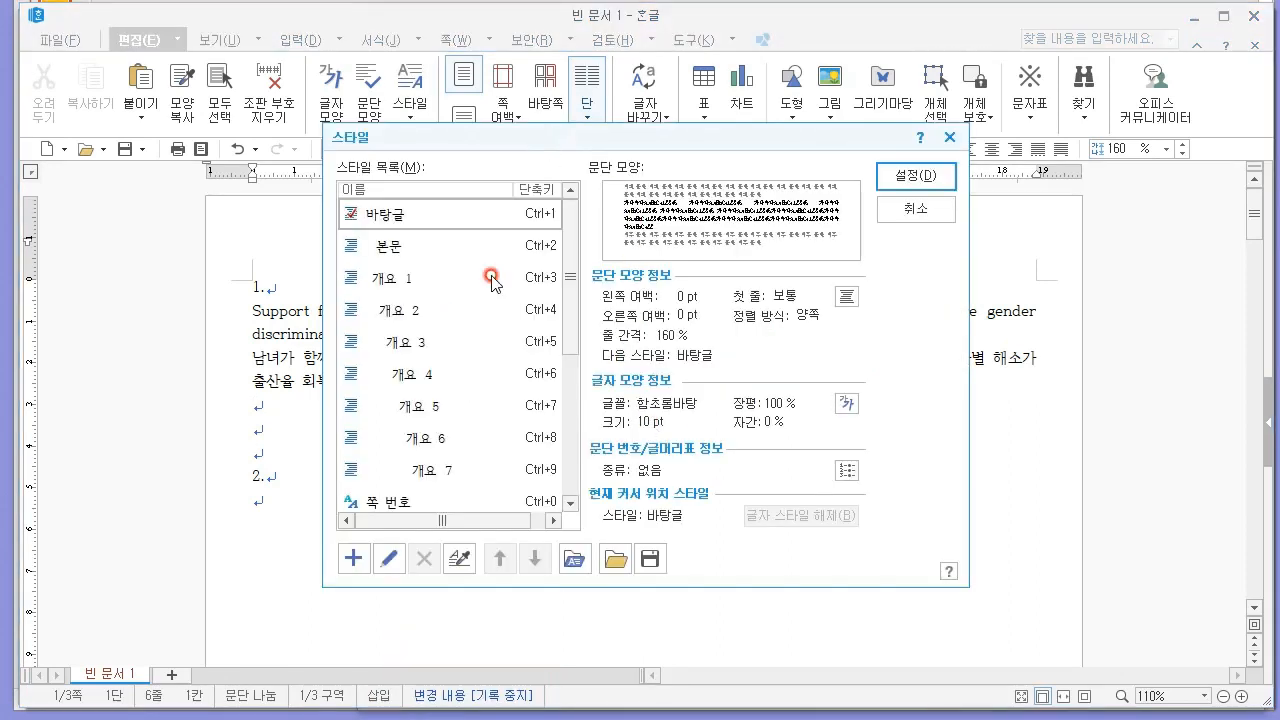
click(354, 558)
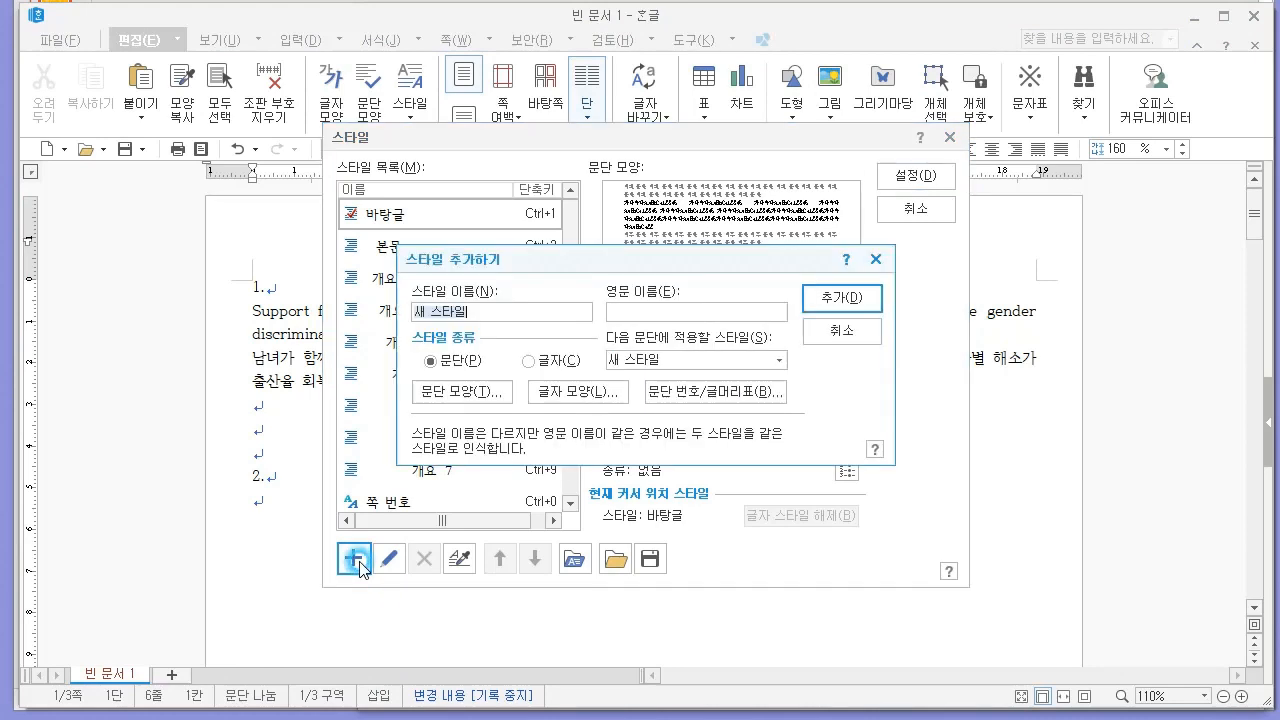
key(alt+Tab)
key(alt+Tab)
key(alt+Tab)
key(alt+Tab)
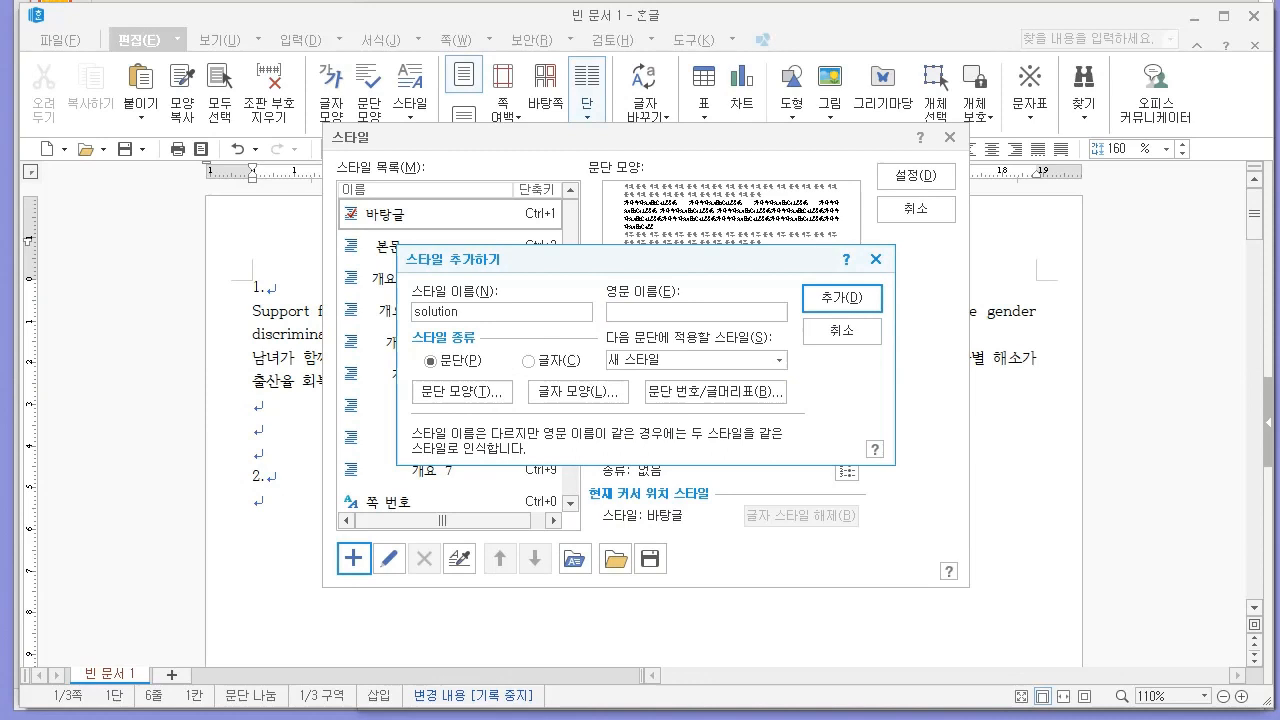
Step: Set the new style's paragraph shape to a 15 pt left margin and 10 pt spacing below the paragraph, following the exam PDF
click(447, 394)
key(alt+Tab)
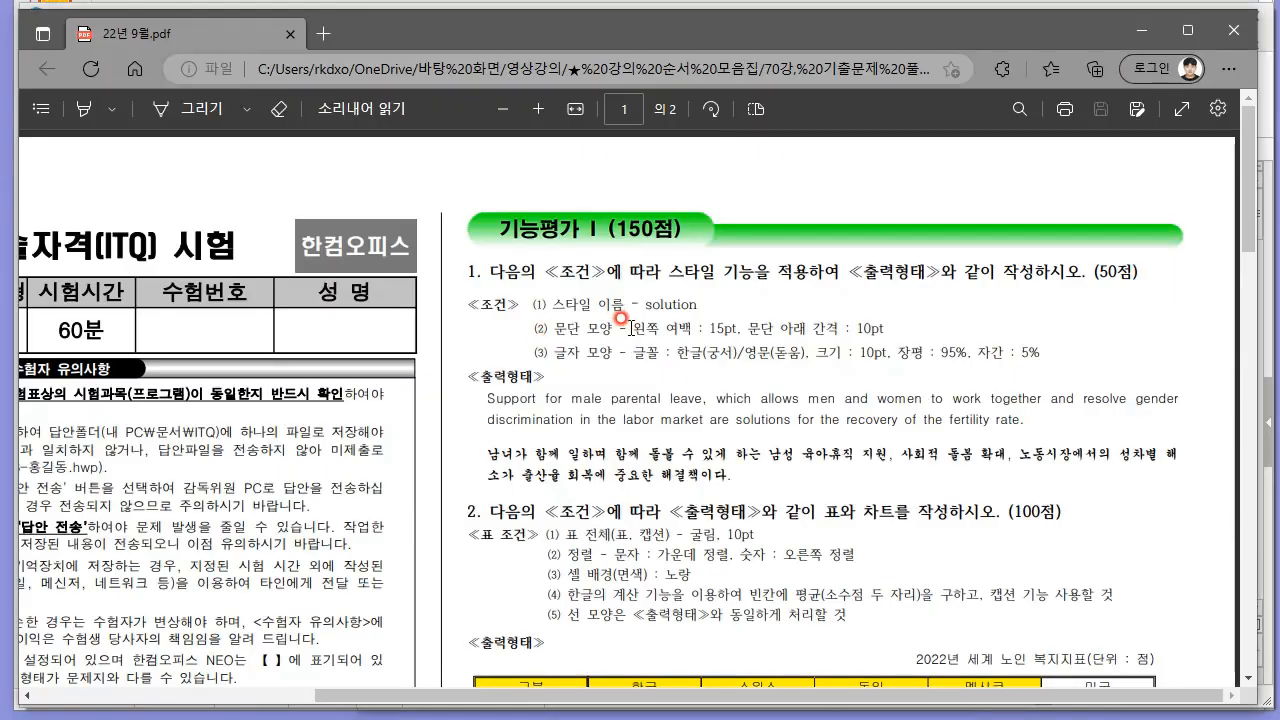
key(alt+Tab)
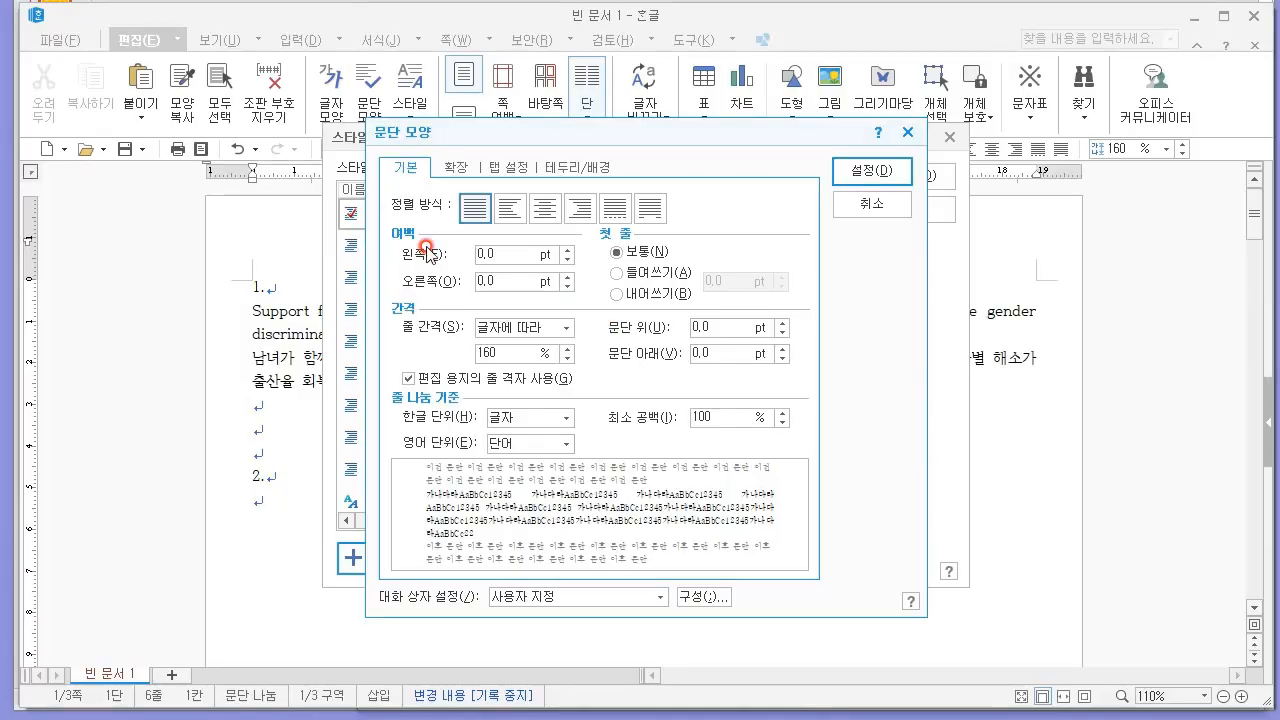
text(15)
key(alt+Tab)
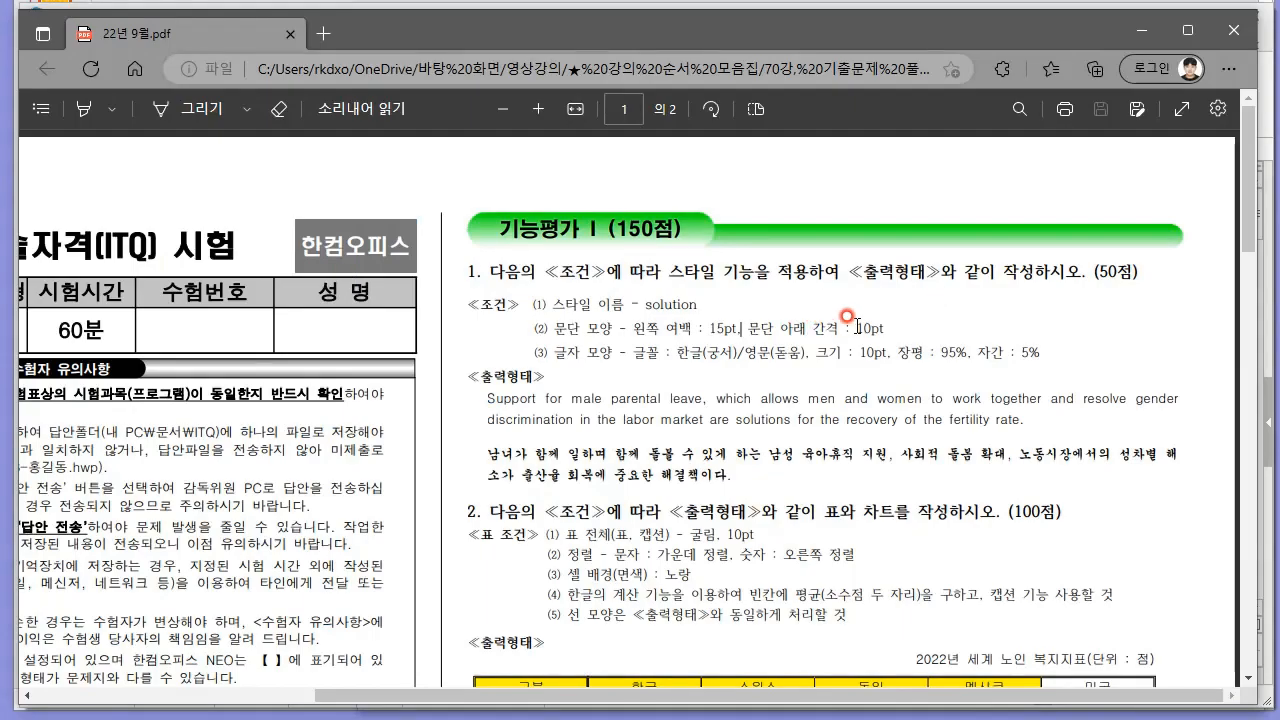
key(alt+Tab)
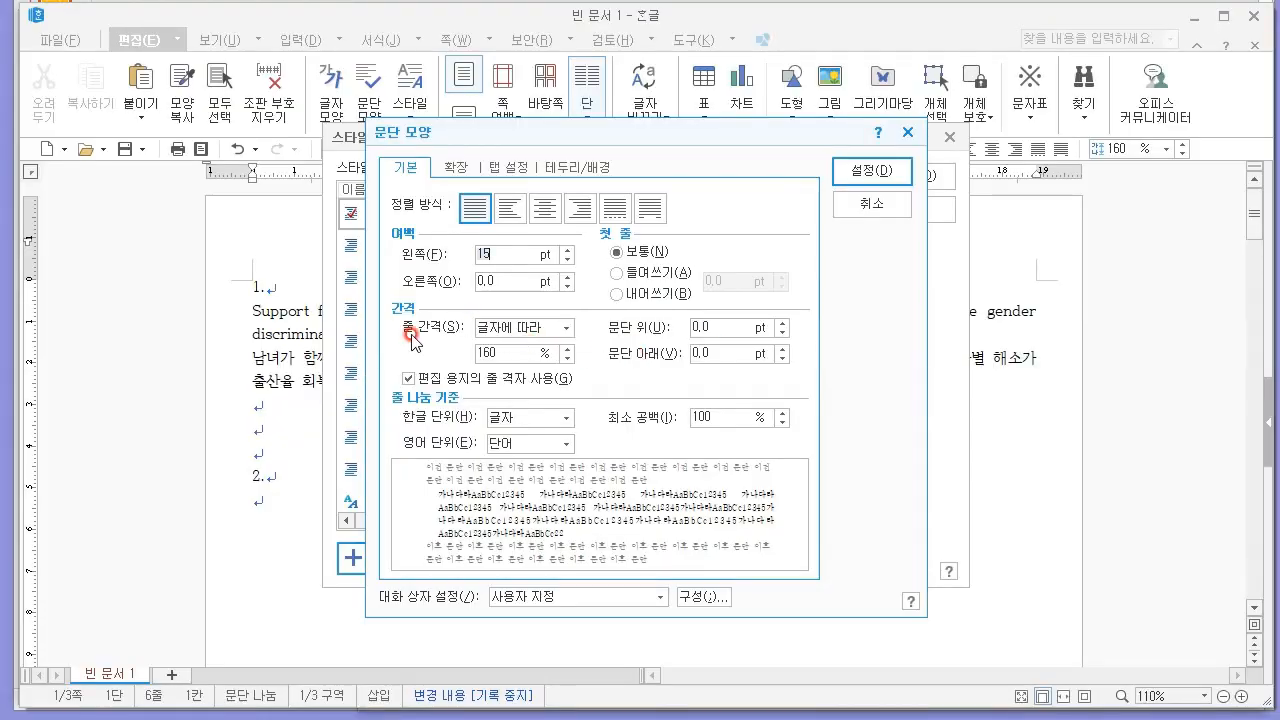
text(10)
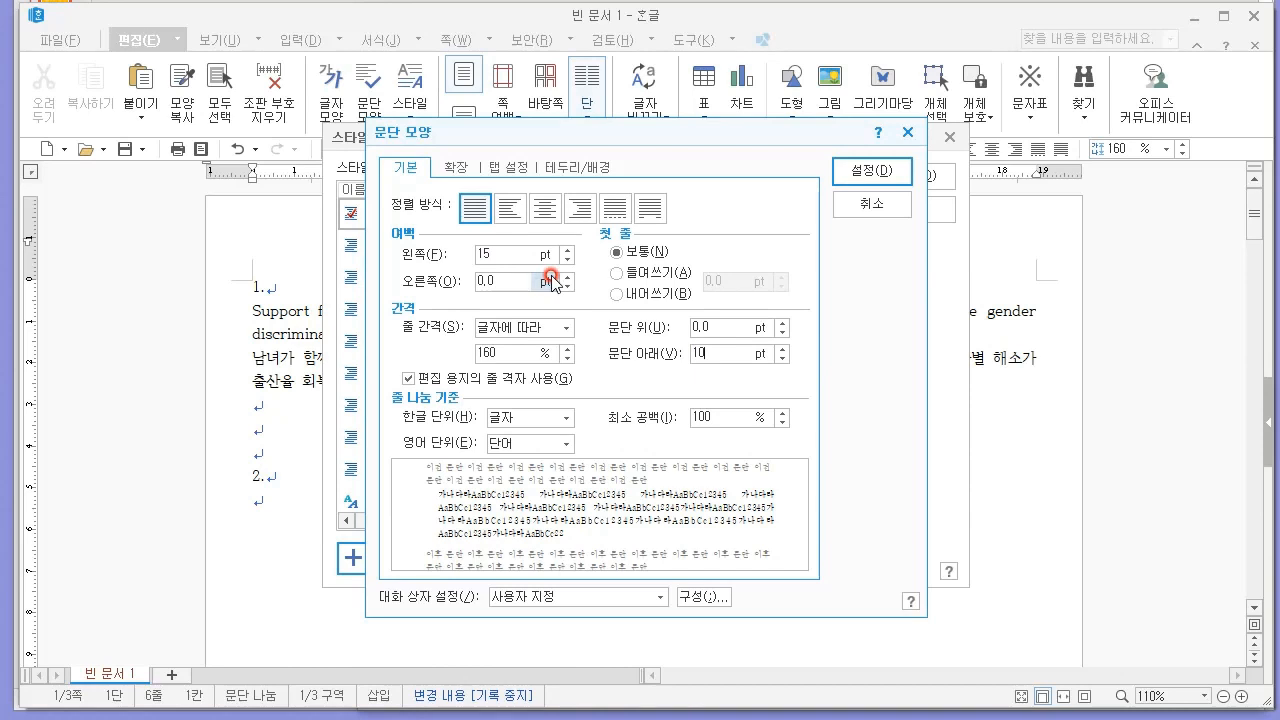
click(878, 168)
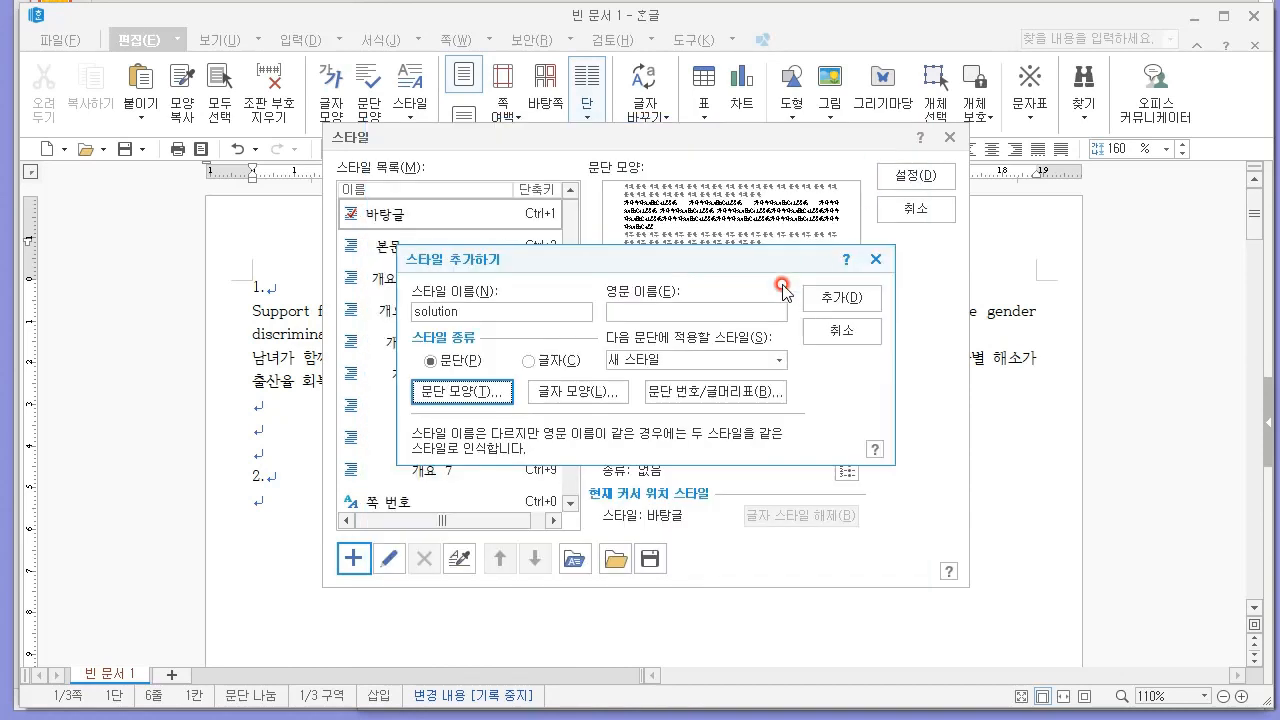
Step: Check the character conditions in the exam PDF and set the new style's 한글 font to 궁서
key(alt+Tab)
key(alt+Tab)
click(575, 382)
key(alt+Tab)
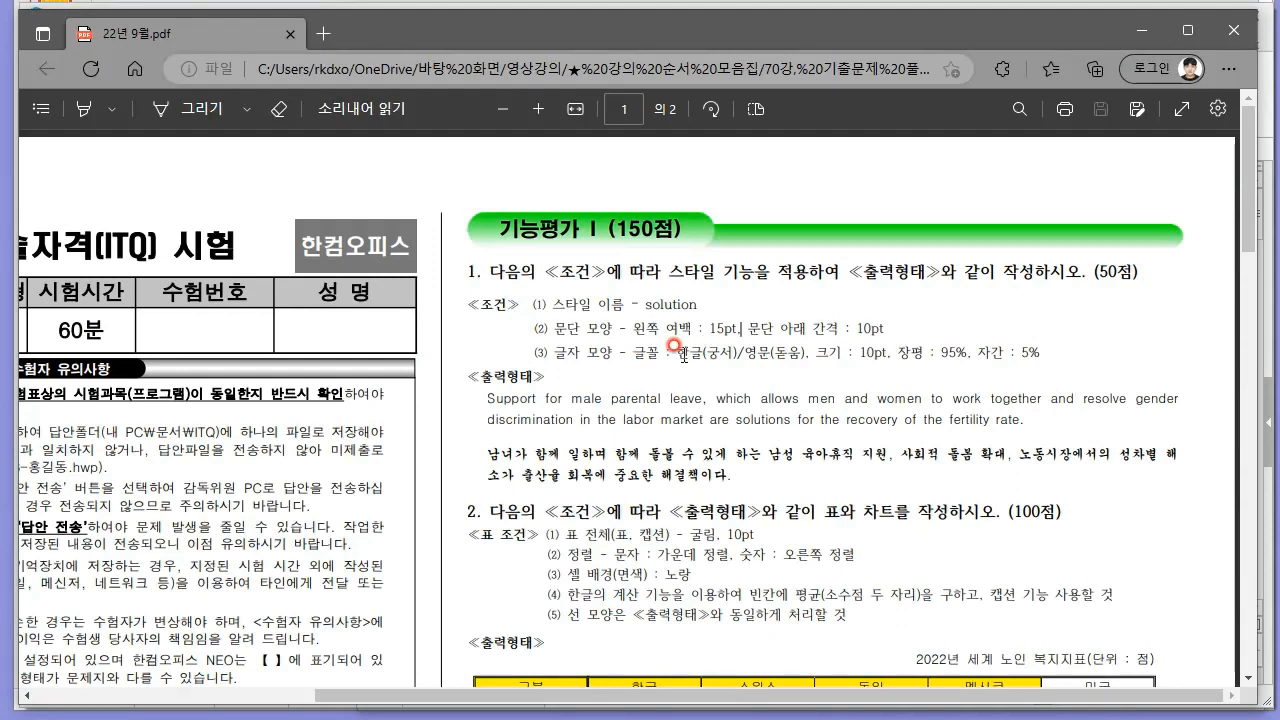
key(alt+Tab)
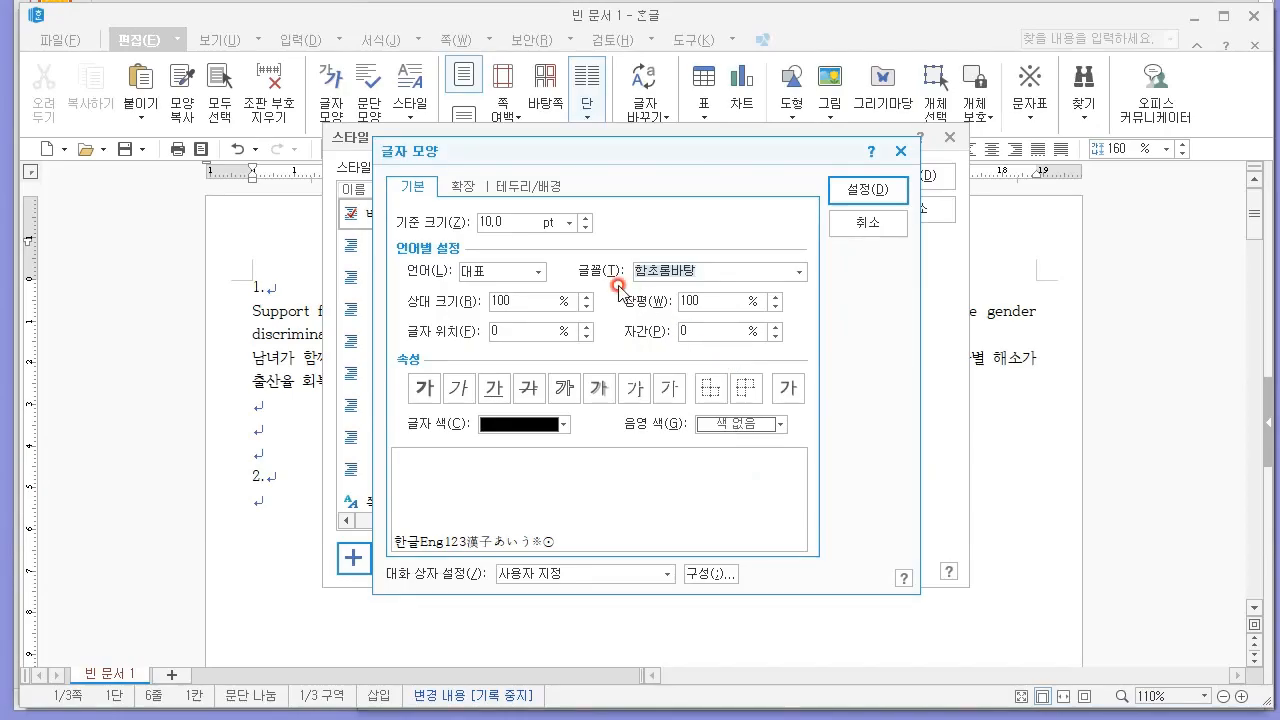
click(510, 272)
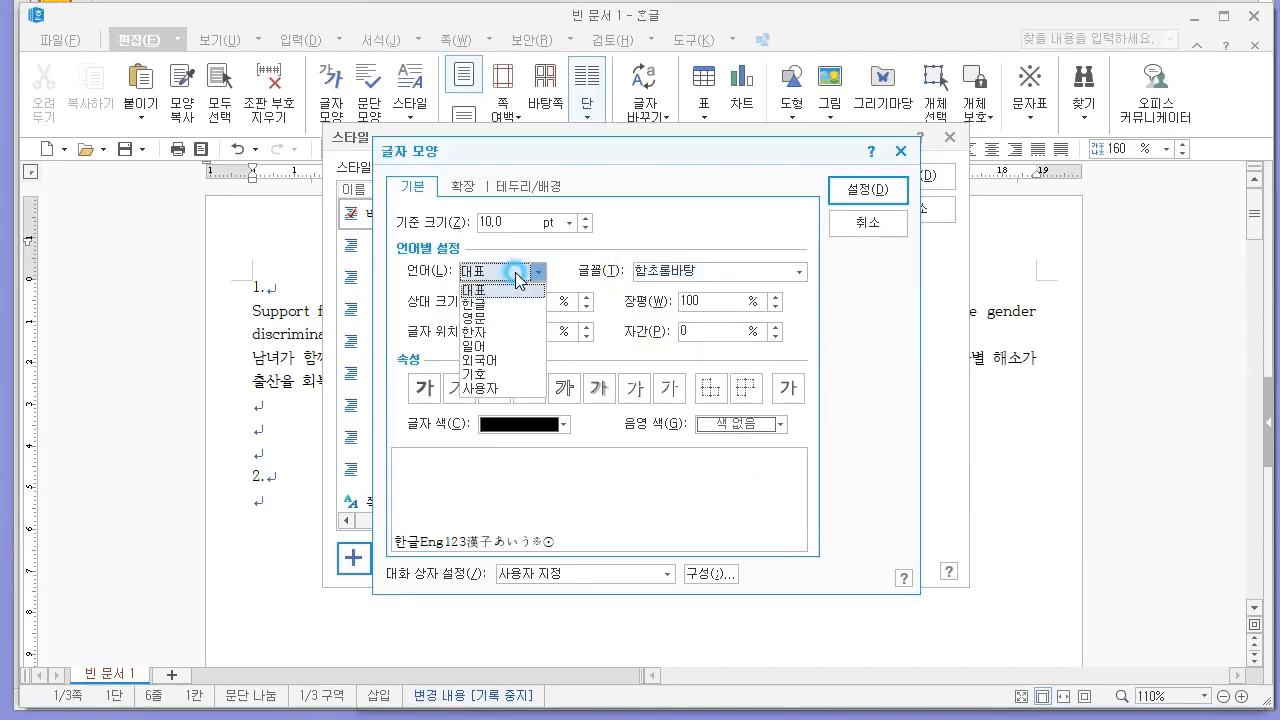
click(490, 288)
key(alt+Tab)
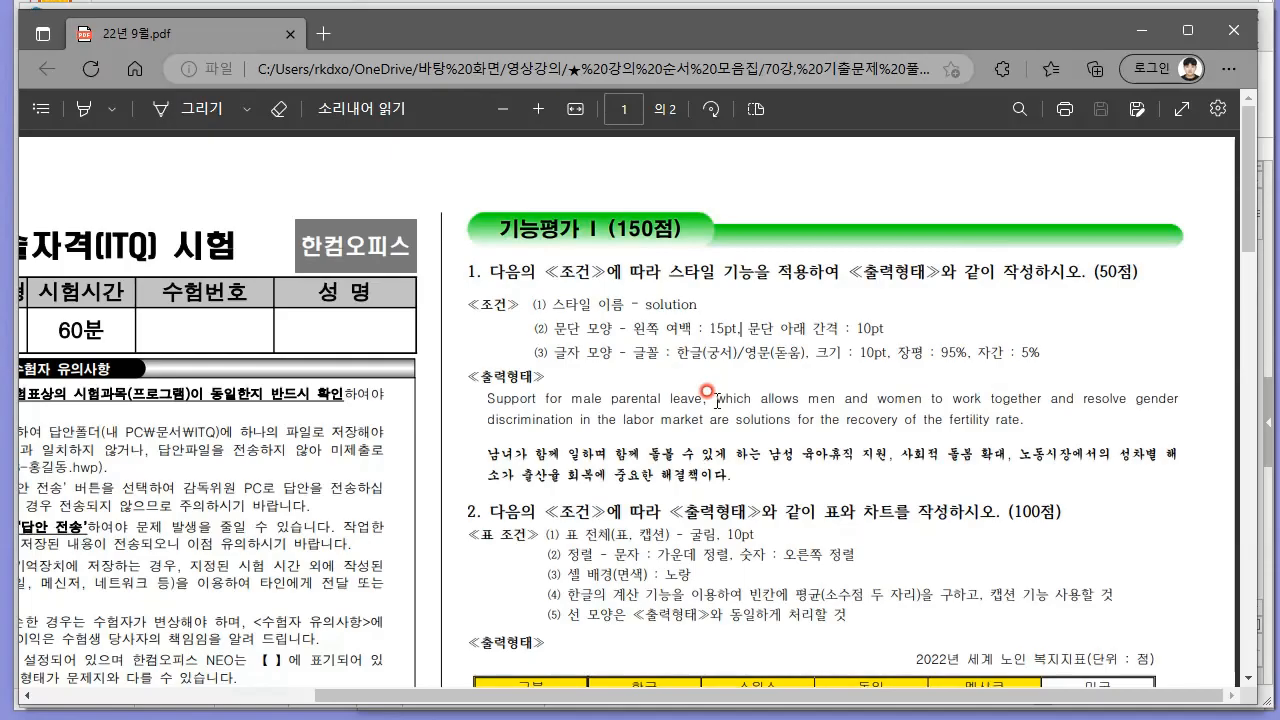
key(alt+Tab)
text(rndt)
key(BackSpace)
key(BackSpace)
key(BackSpace)
key(BackSpace)
text(궁ㅅ)
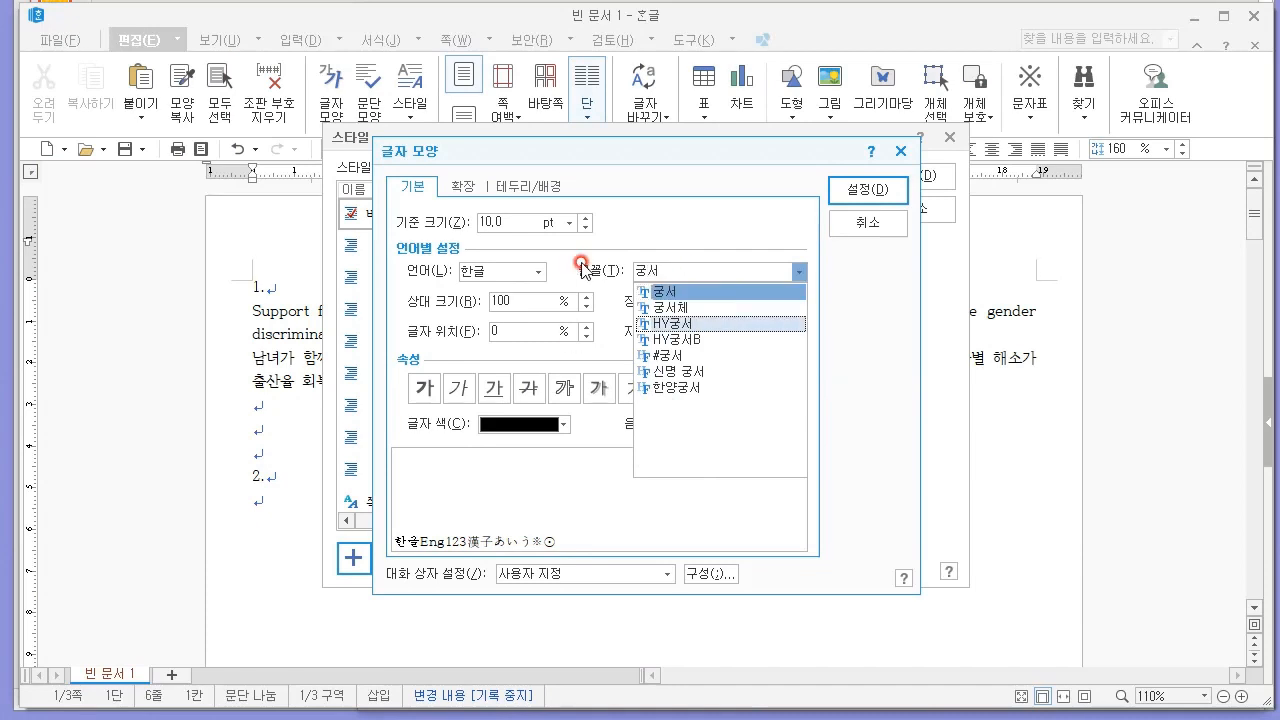
Step: Set the new style's 영문 font to 돋움
click(538, 271)
click(516, 316)
click(706, 265)
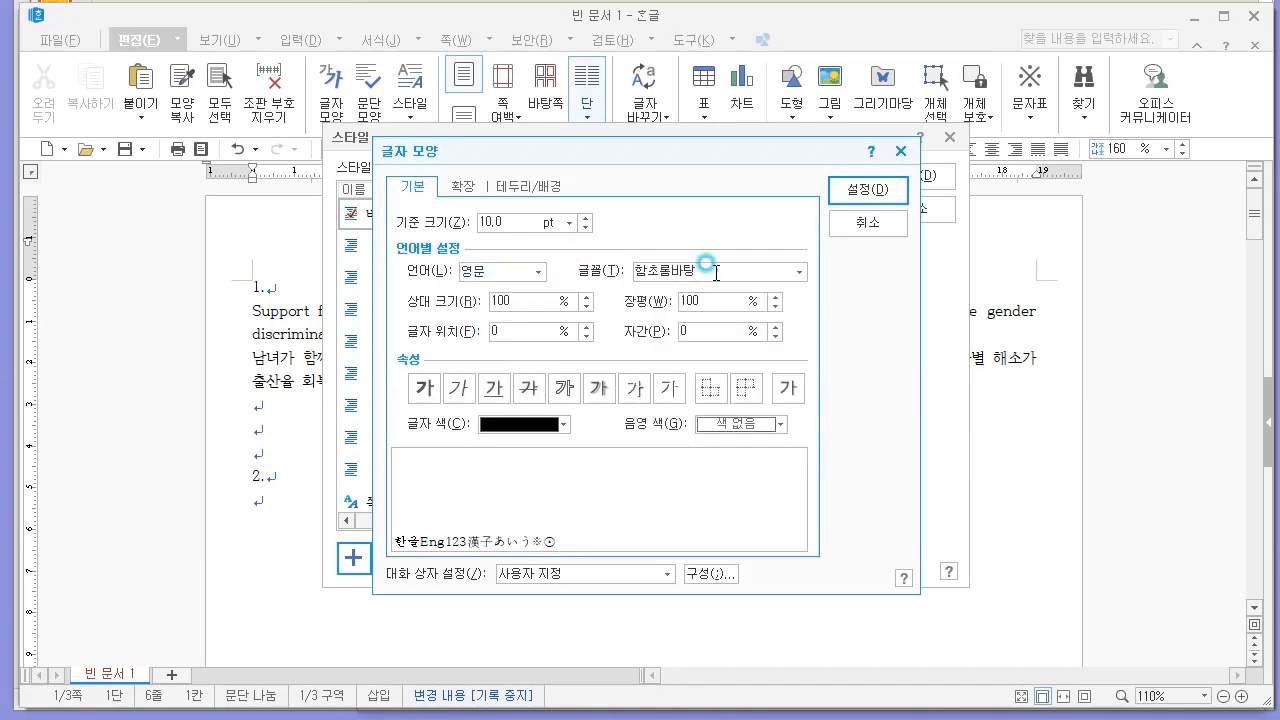
key(alt+Tab)
key(alt+Tab)
text(돋움)
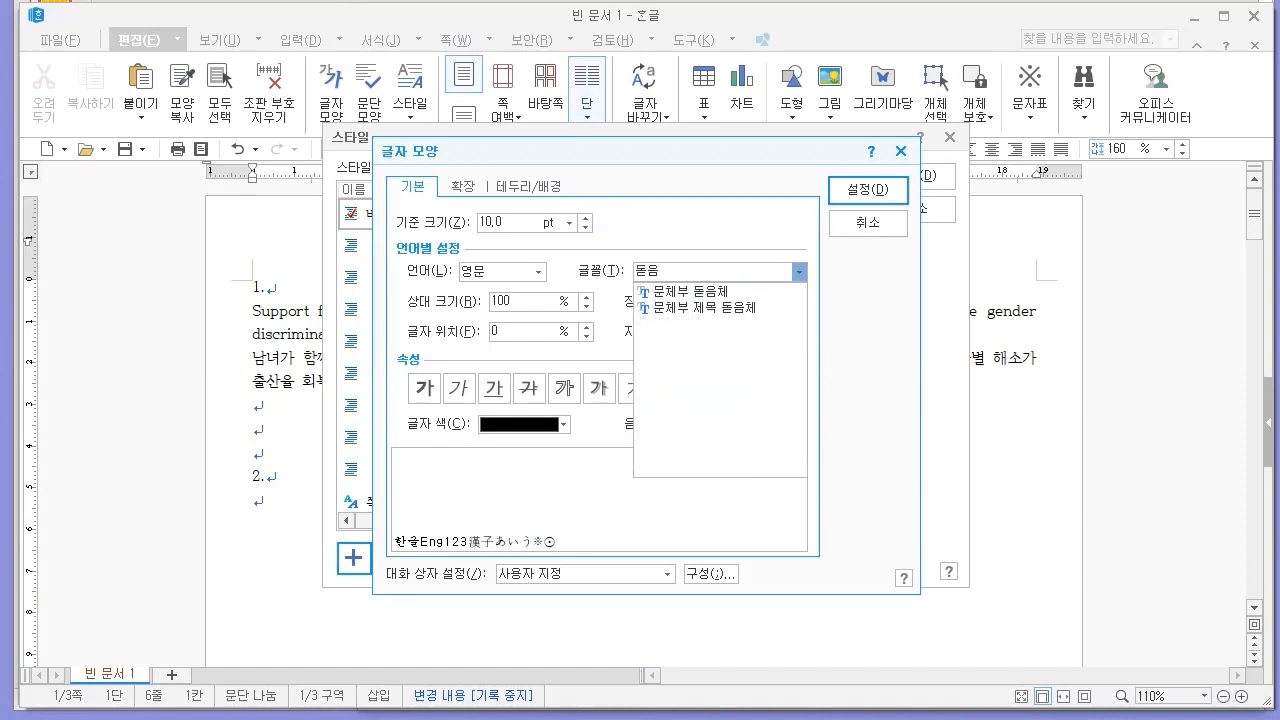
click(612, 262)
Step: Set 장평 to 95% and 자간 to 5% for the 영문 characters per the exam PDF, and accept the character shape
key(alt)
key(alt+Tab)
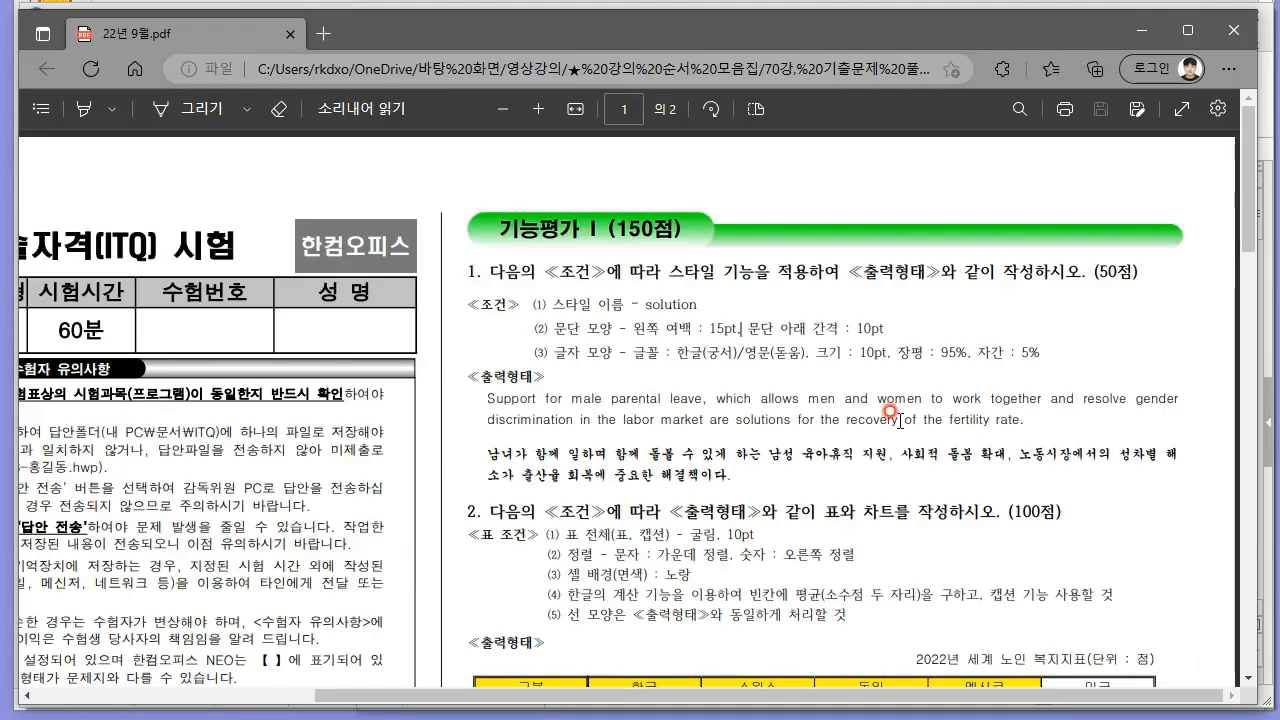
key(alt+Tab)
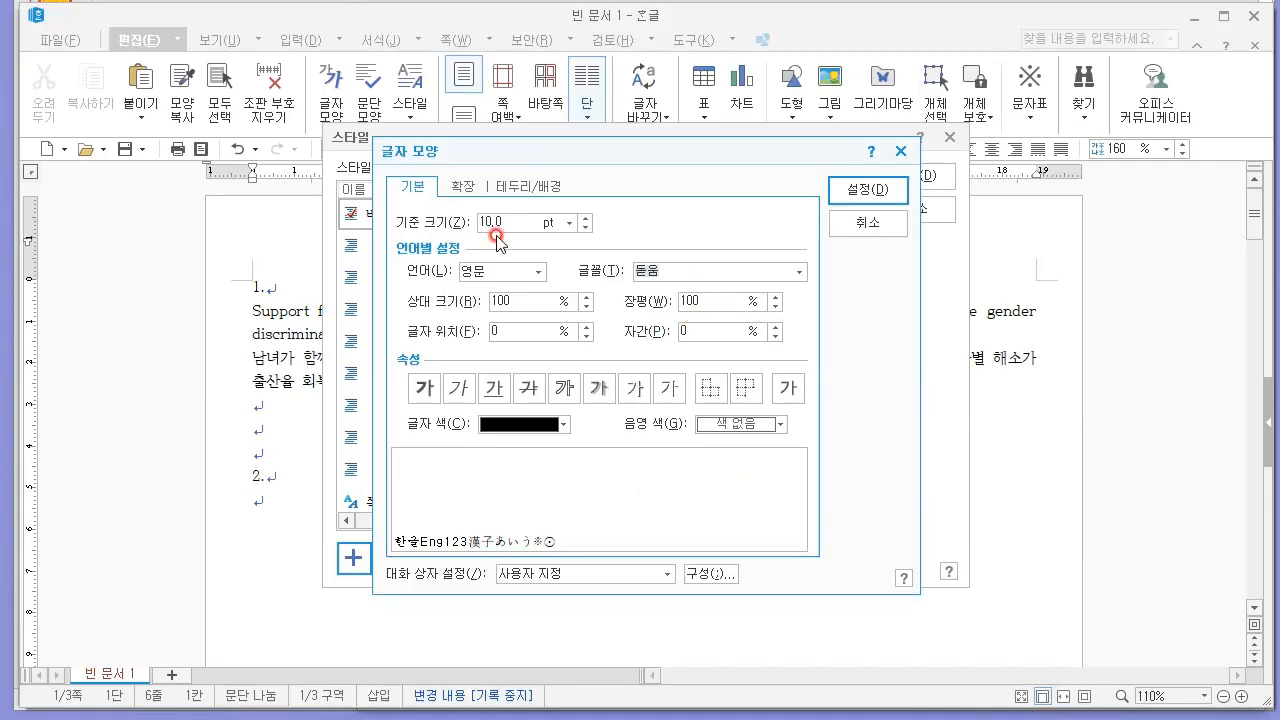
key(alt+Tab)
key(alt+Tab)
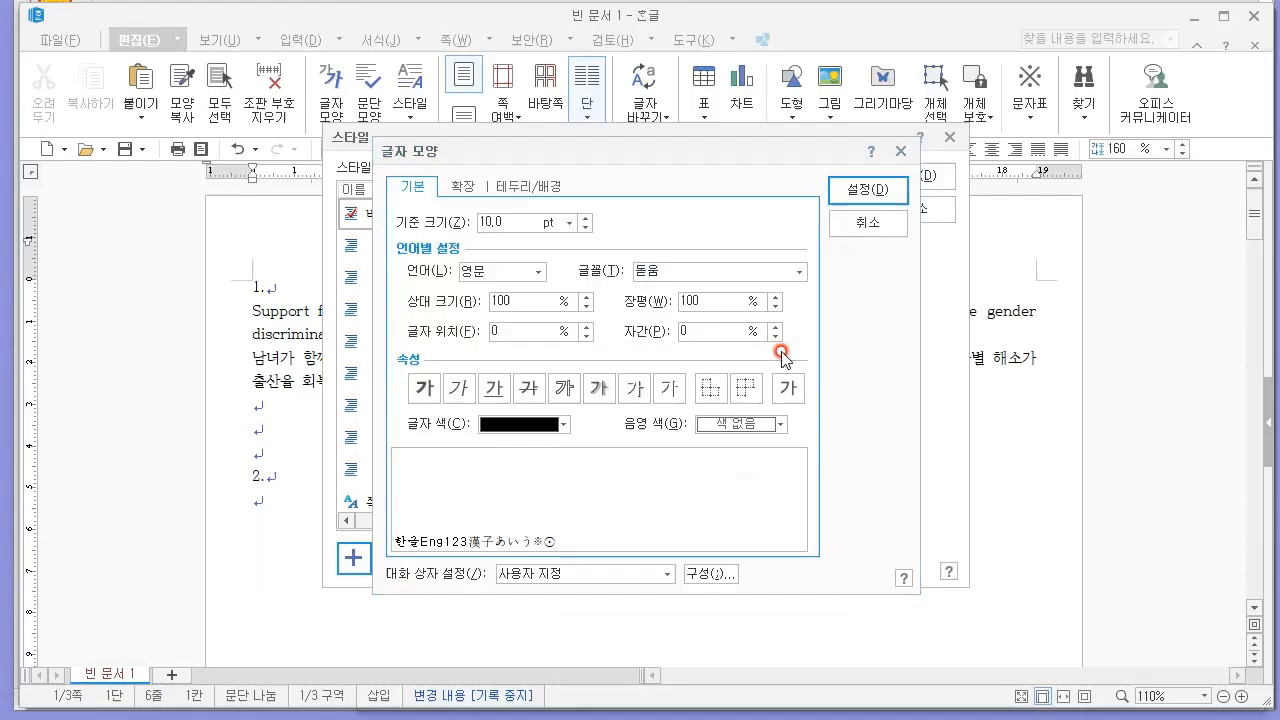
drag(715, 303, 576, 326)
text(95)
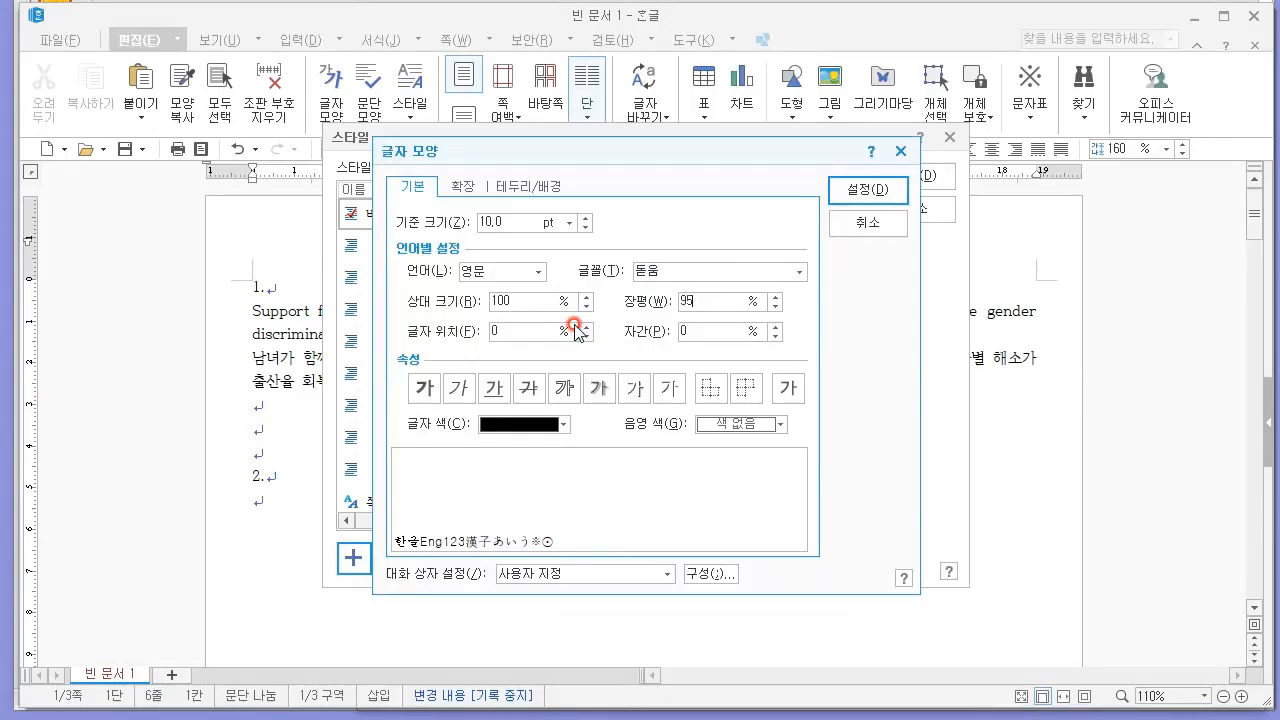
key(alt+Tab)
key(alt+Tab)
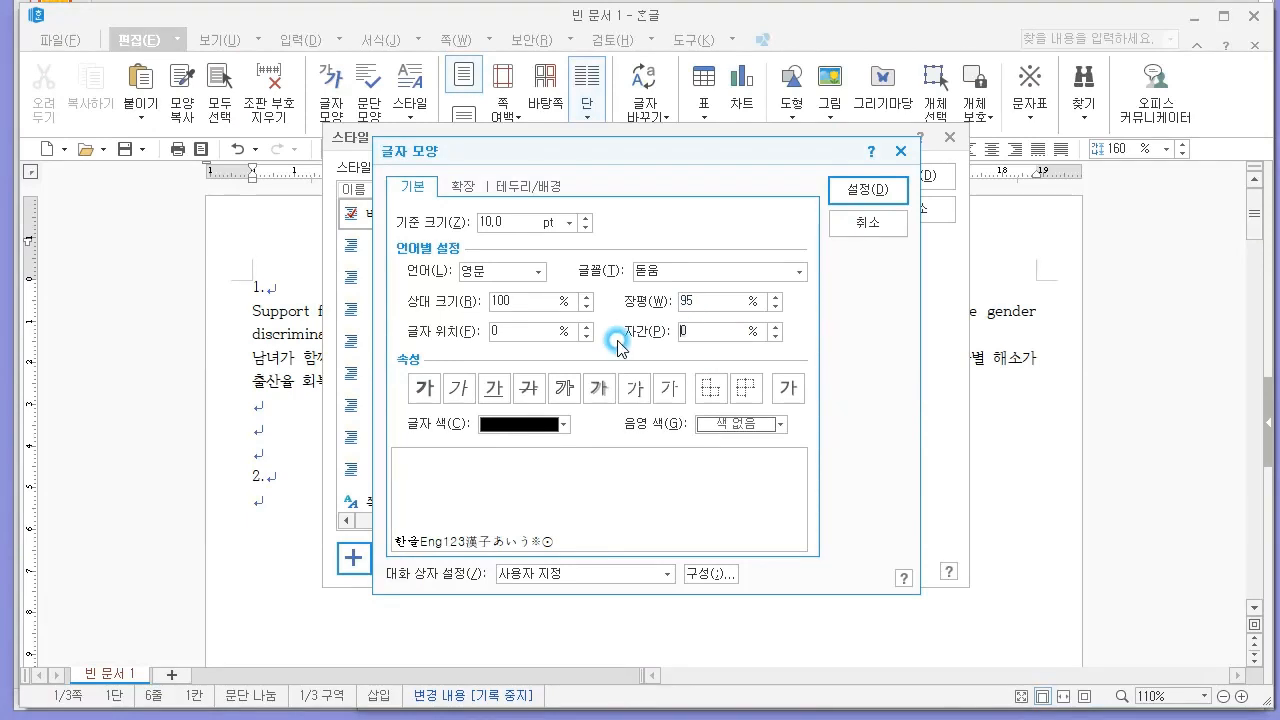
text(5)
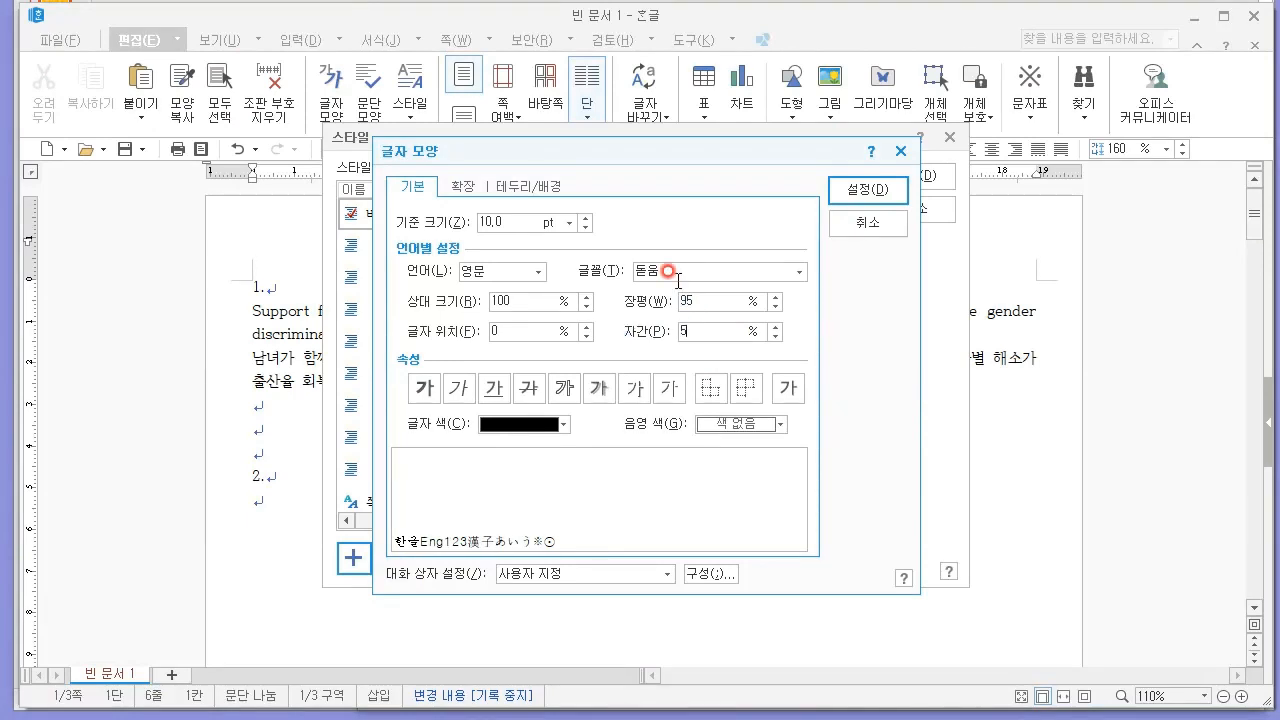
click(866, 190)
Step: Try to add the style as "solution", and add it under the name "solution1" instead
click(826, 292)
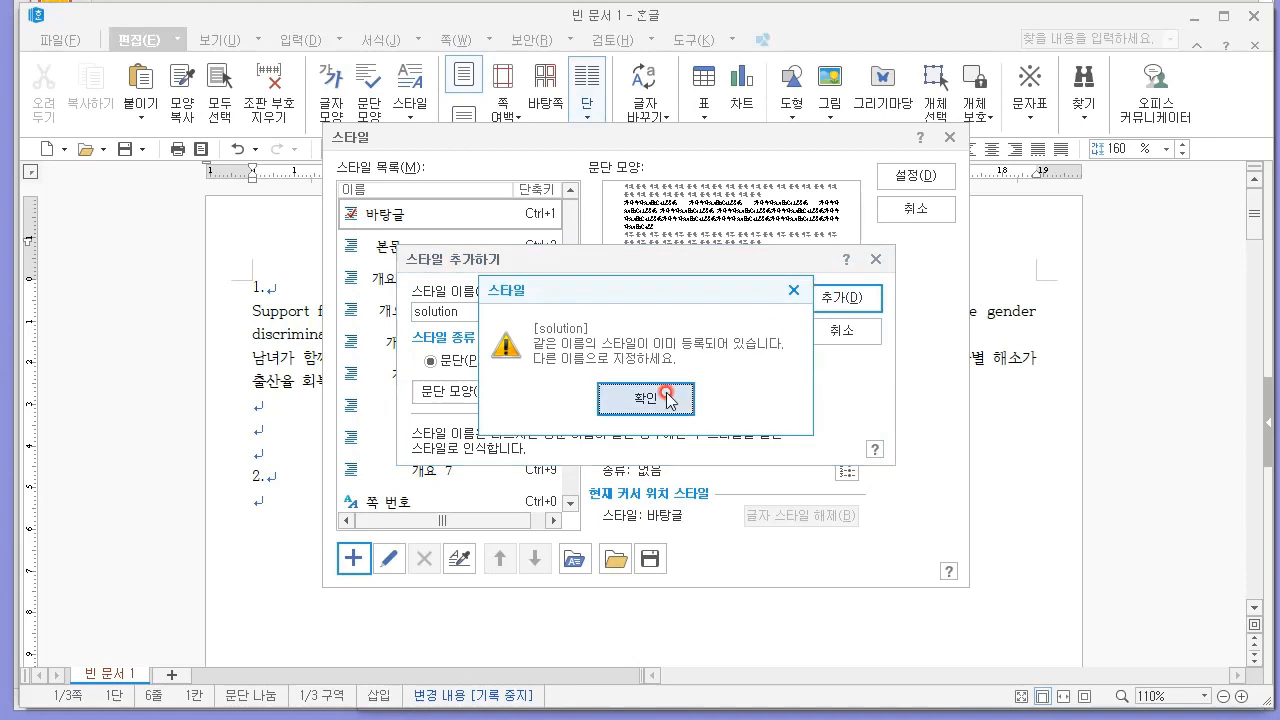
click(665, 397)
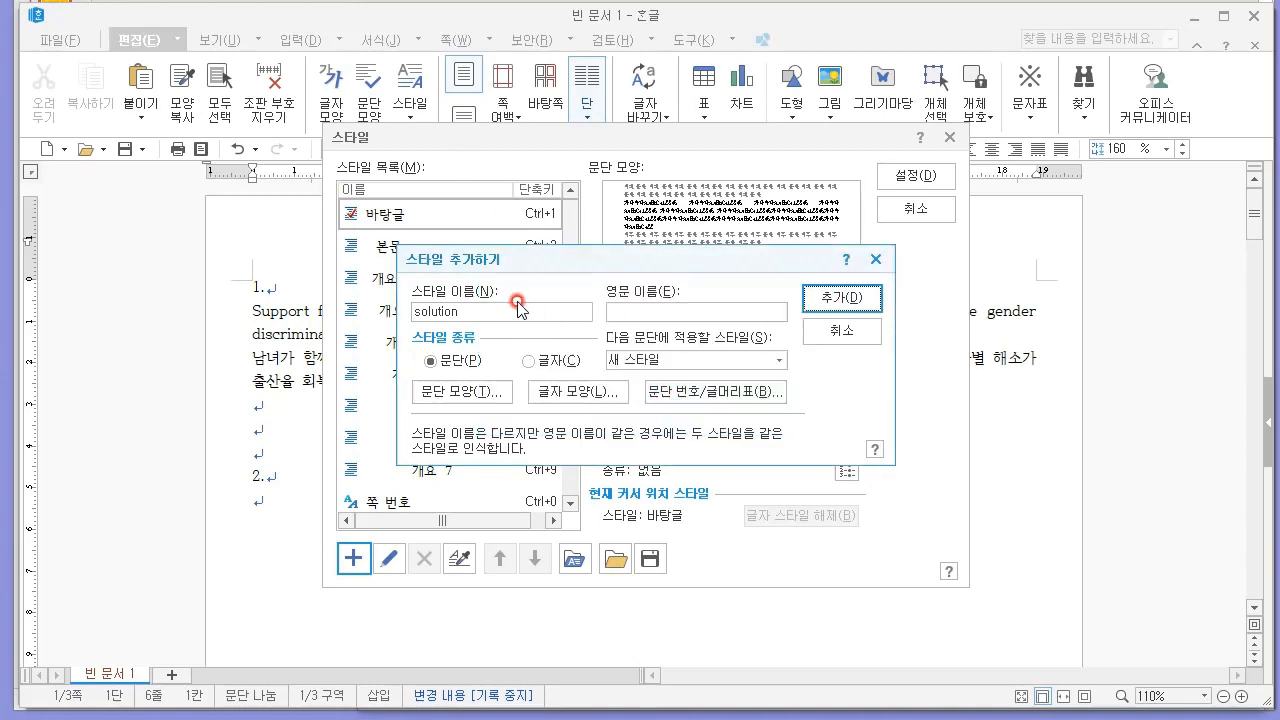
click(481, 312)
text(1)
click(836, 302)
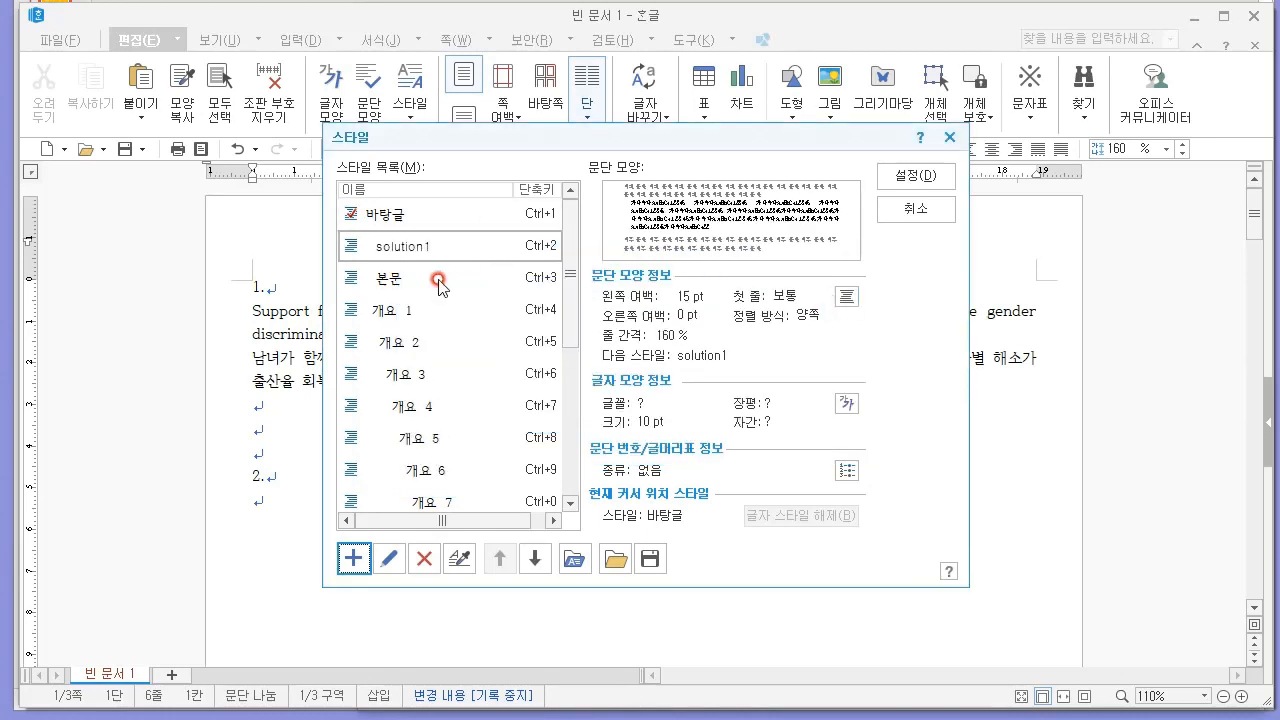
Step: Delete the older "solution" style from the style list
mouse_move(569, 262)
mouse_down()
mouse_move(568, 440)
mouse_move(568, 265)
mouse_up()
click(413, 472)
click(424, 558)
Step: Rename the "solution1" style as "solution"
click(406, 248)
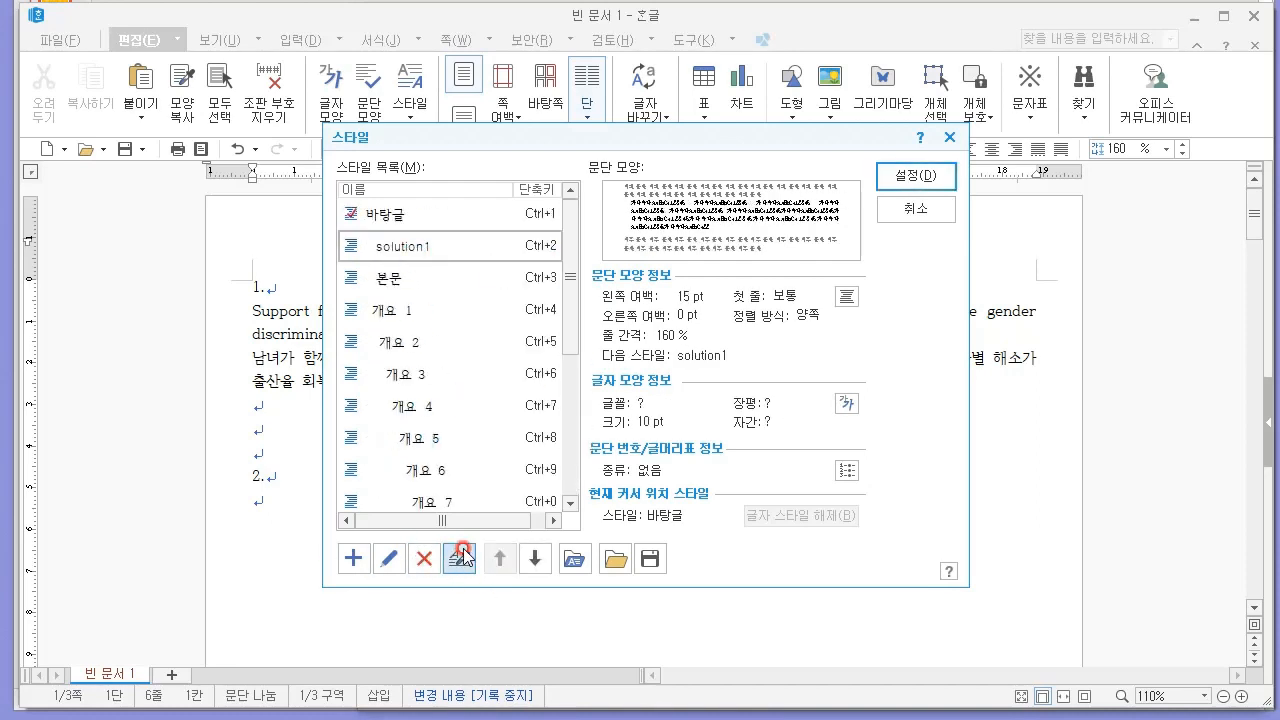
click(388, 558)
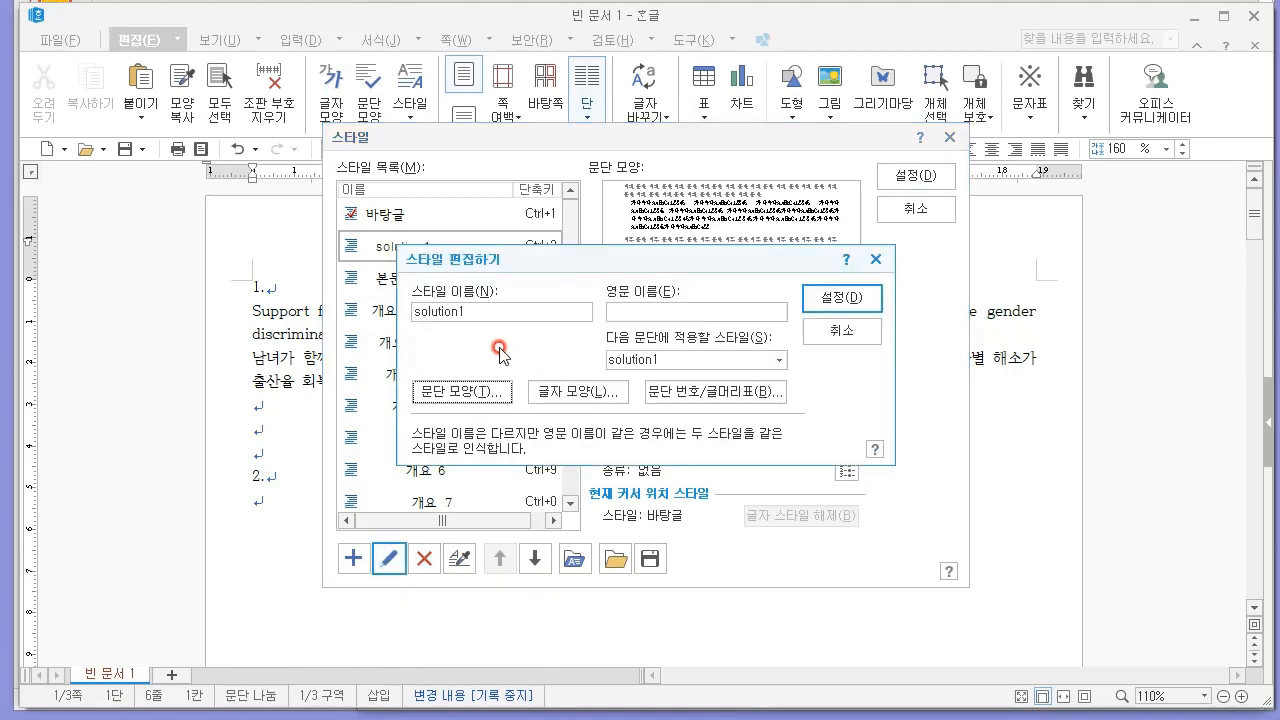
key(BackSpace)
key(Return)
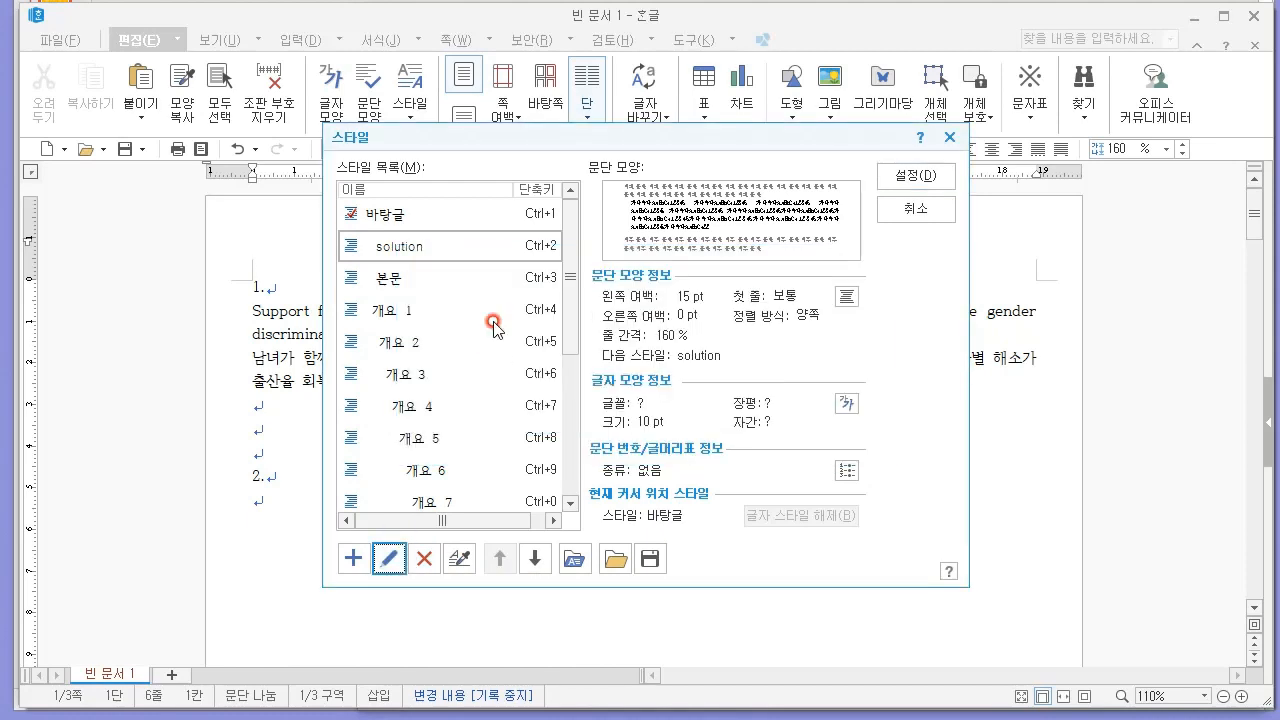
Step: Switch to the Notepad memo, append "(스타일 만들고 나서 X를 눌러서 나오기)" to the 스타일 line, and save it
key(alt+Tab)
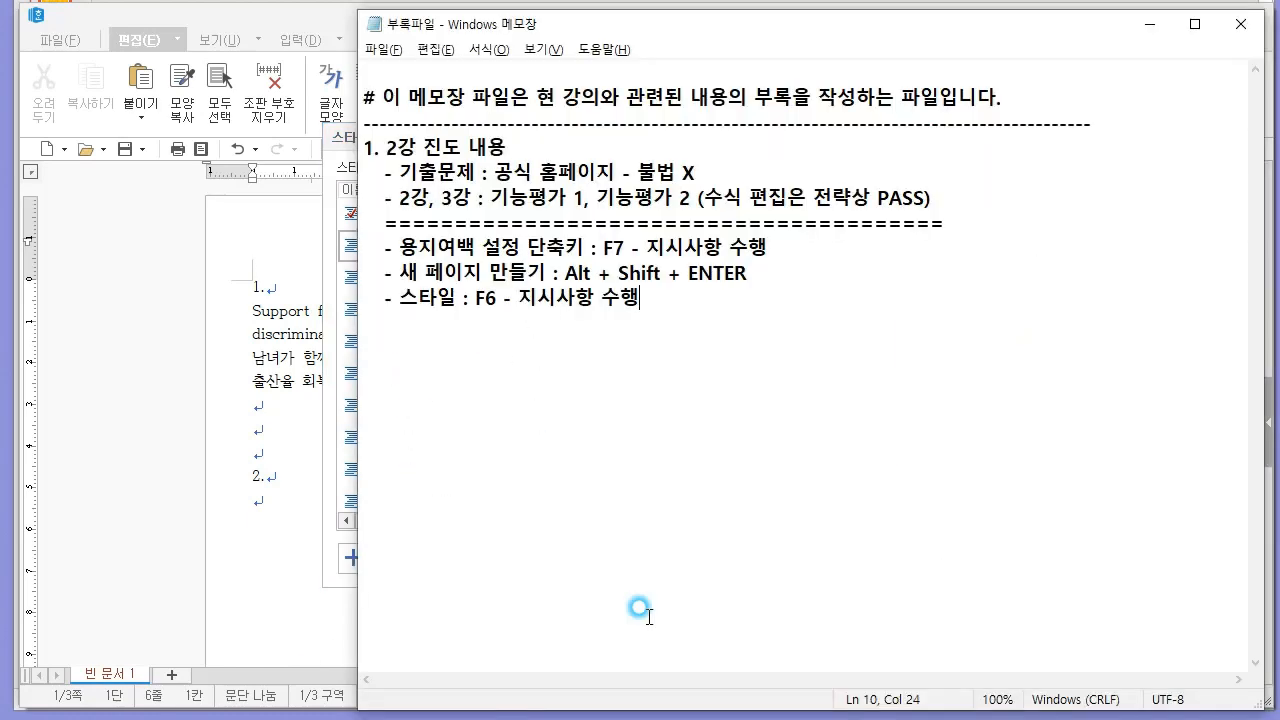
text((스타일 ㅁ)
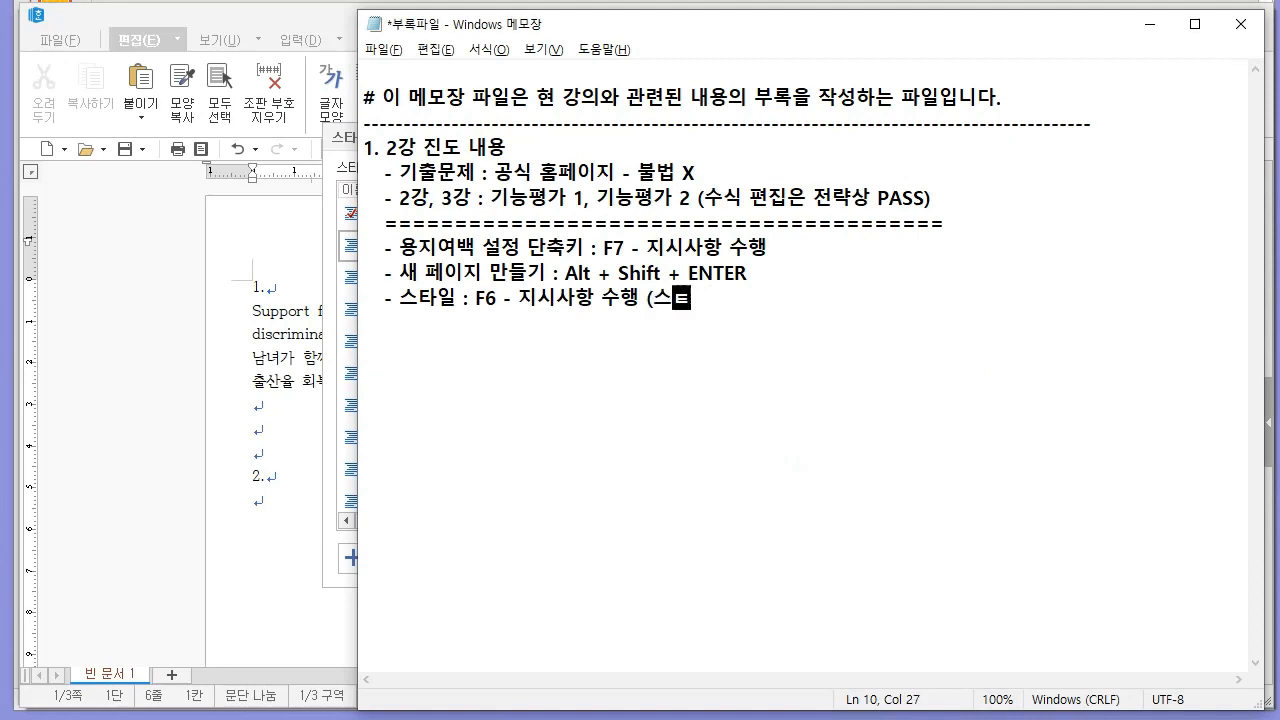
text(만들기 )
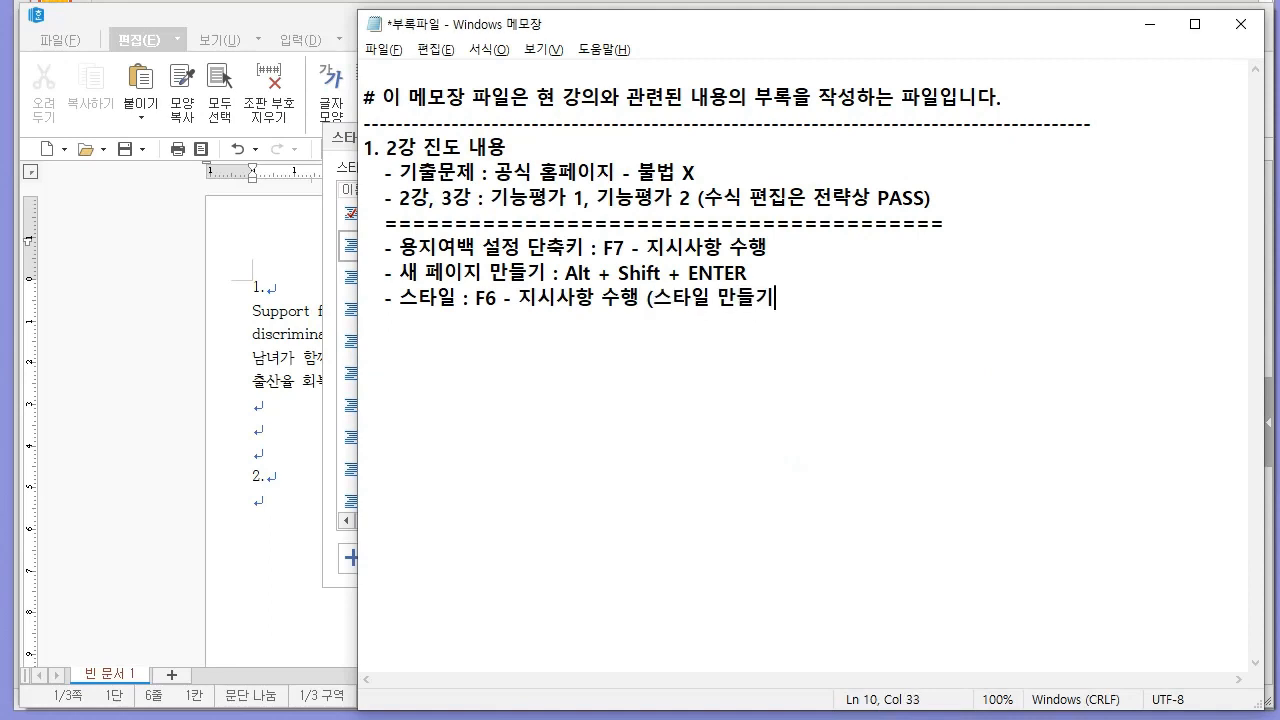
text(나서 X를 눌러서 나오기))
key(ctrl+s)
Step: Back in Hangul, leave the style settings and apply the "solution" style to question 1's English and Korean paragraphs
key(alt+Tab)
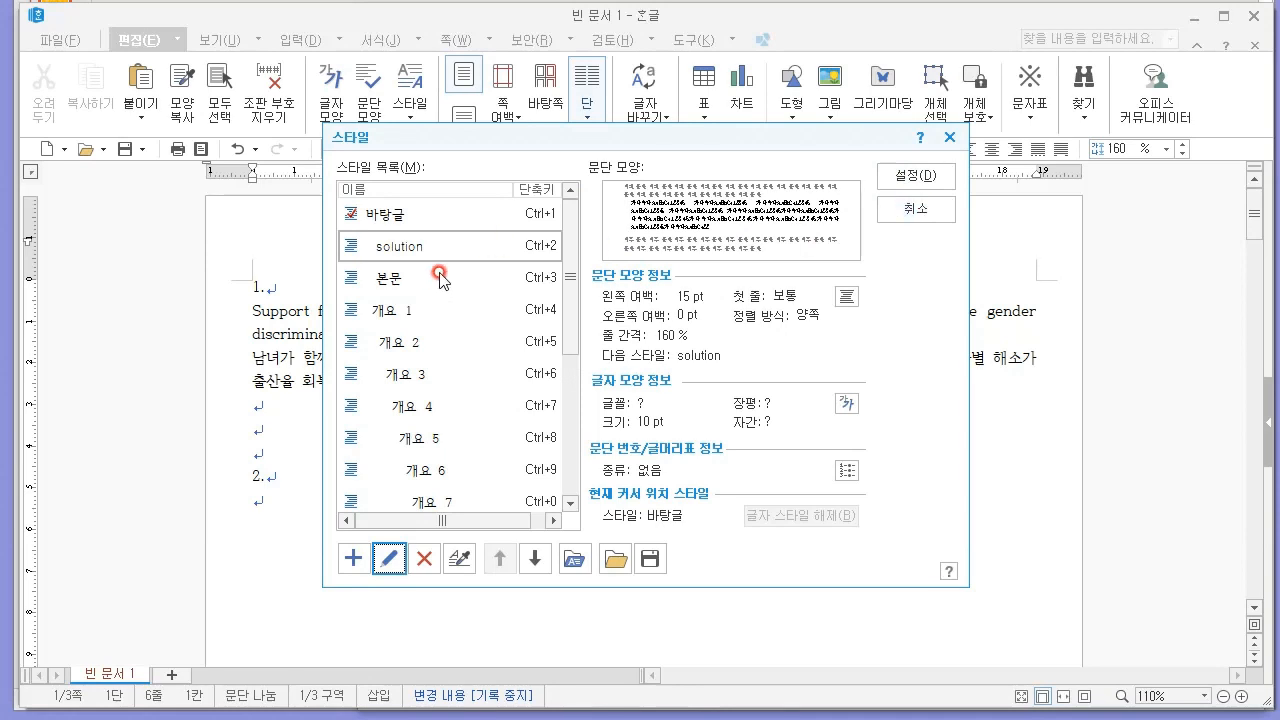
click(914, 209)
drag(586, 380, 188, 303)
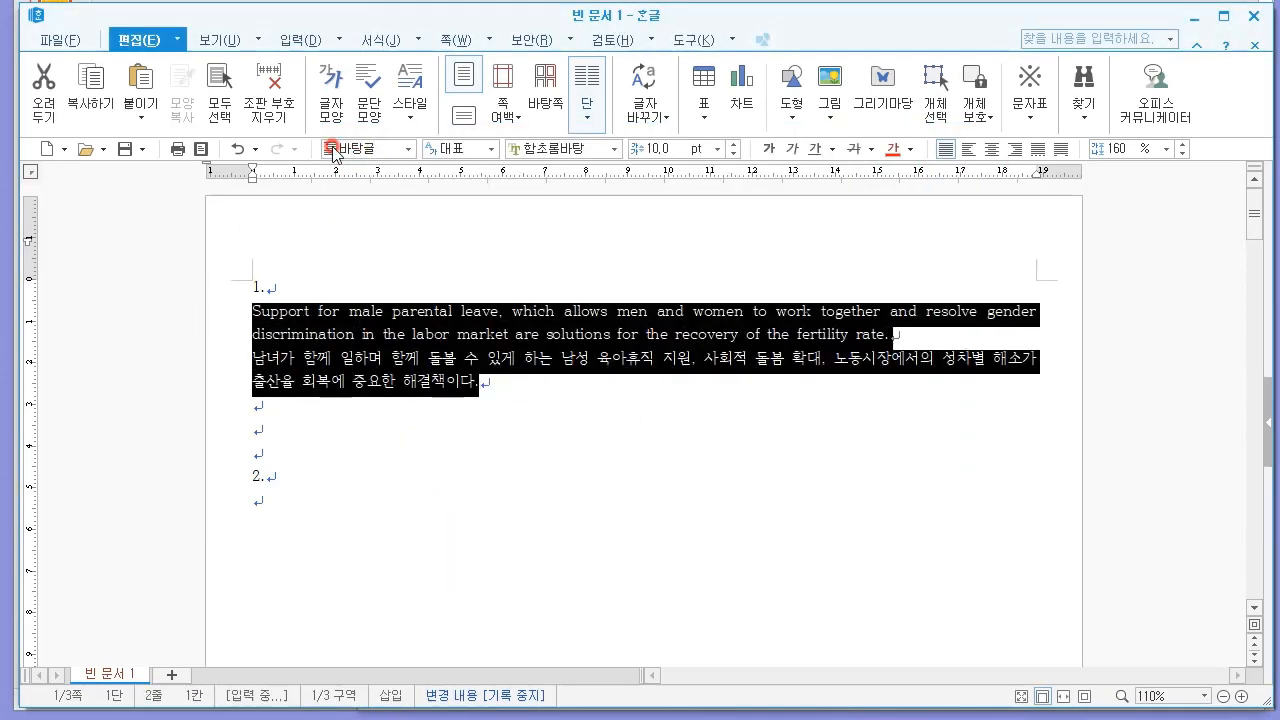
click(408, 149)
click(383, 187)
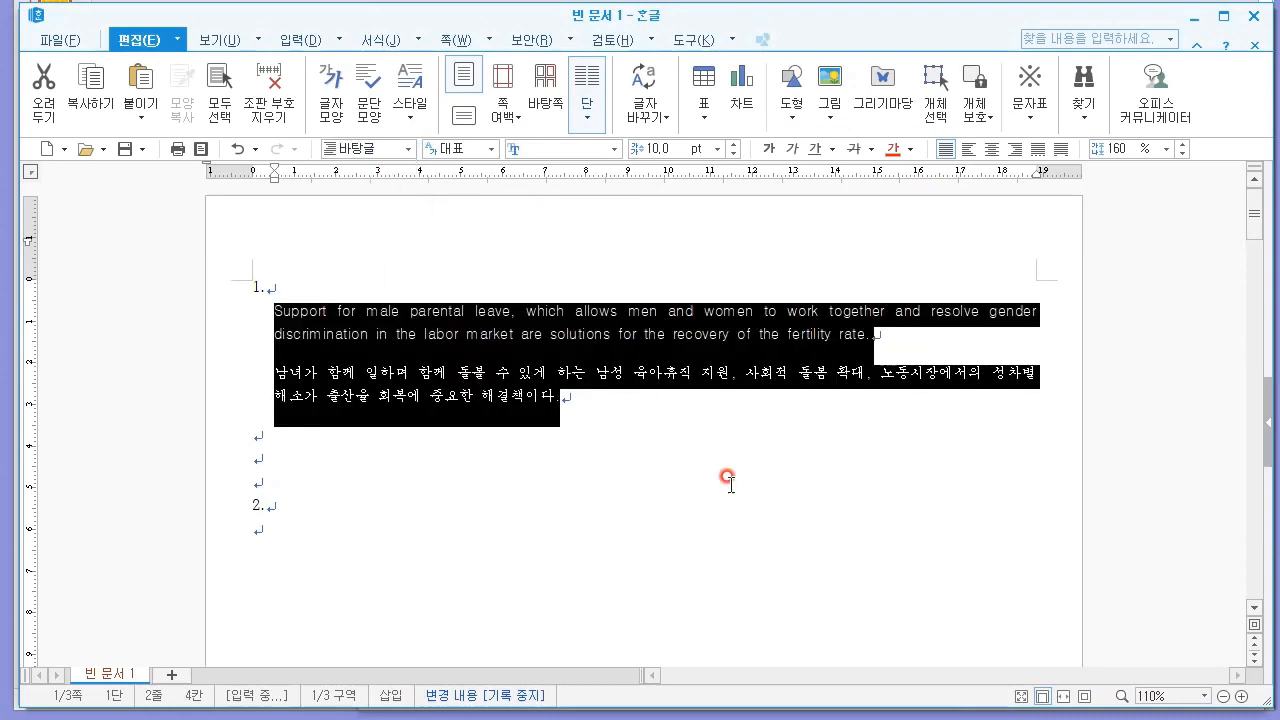
click(645, 398)
click(724, 460)
click(719, 393)
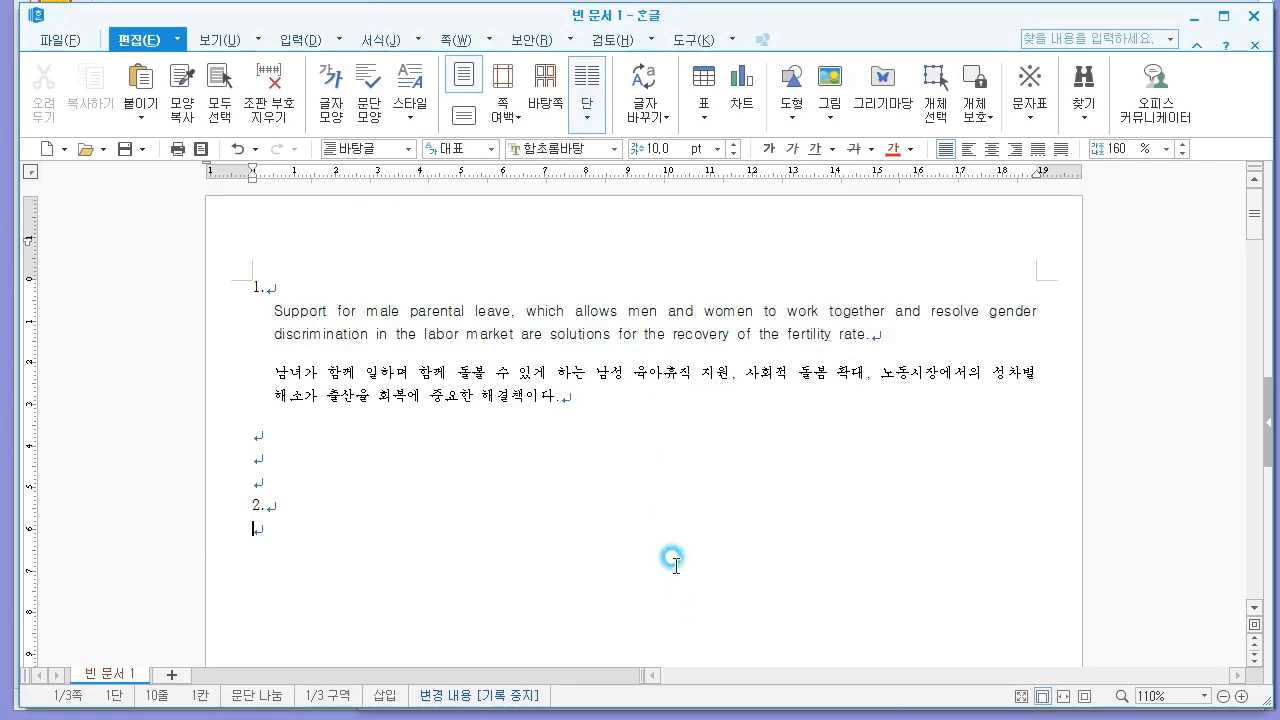
Step: Switch to the exam PDF and look over question 2's table conditions and output form
scroll(660, 540, down, 2)
click(266, 403)
scroll(266, 403, down, 2)
key(alt+Tab)
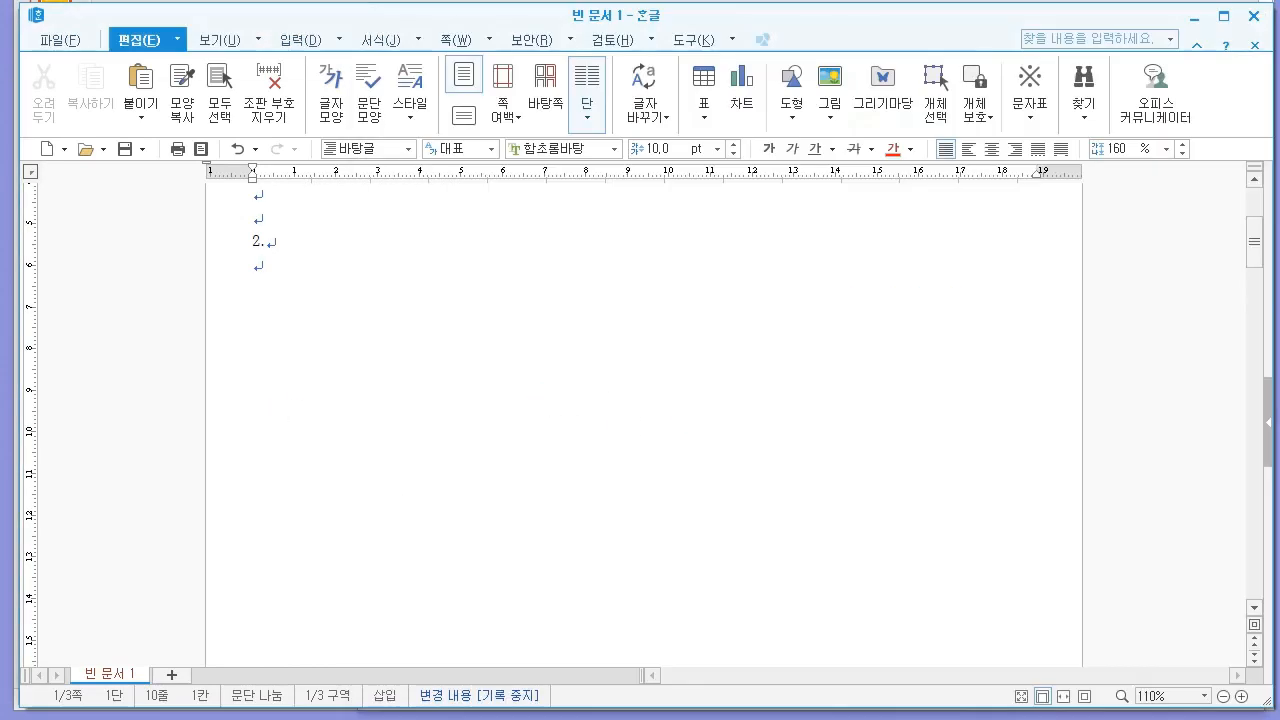
key(alt+Tab)
scroll(805, 375, down, 3)
scroll(565, 418, down, 1)
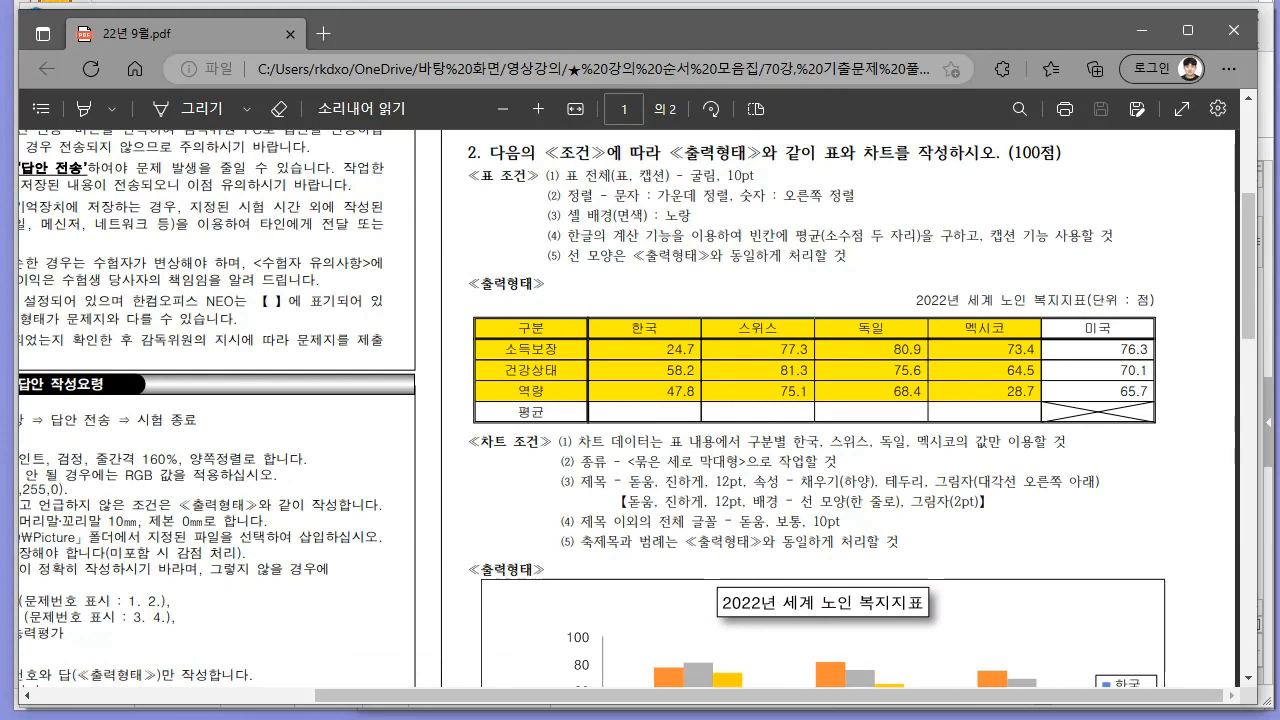
click(420, 680)
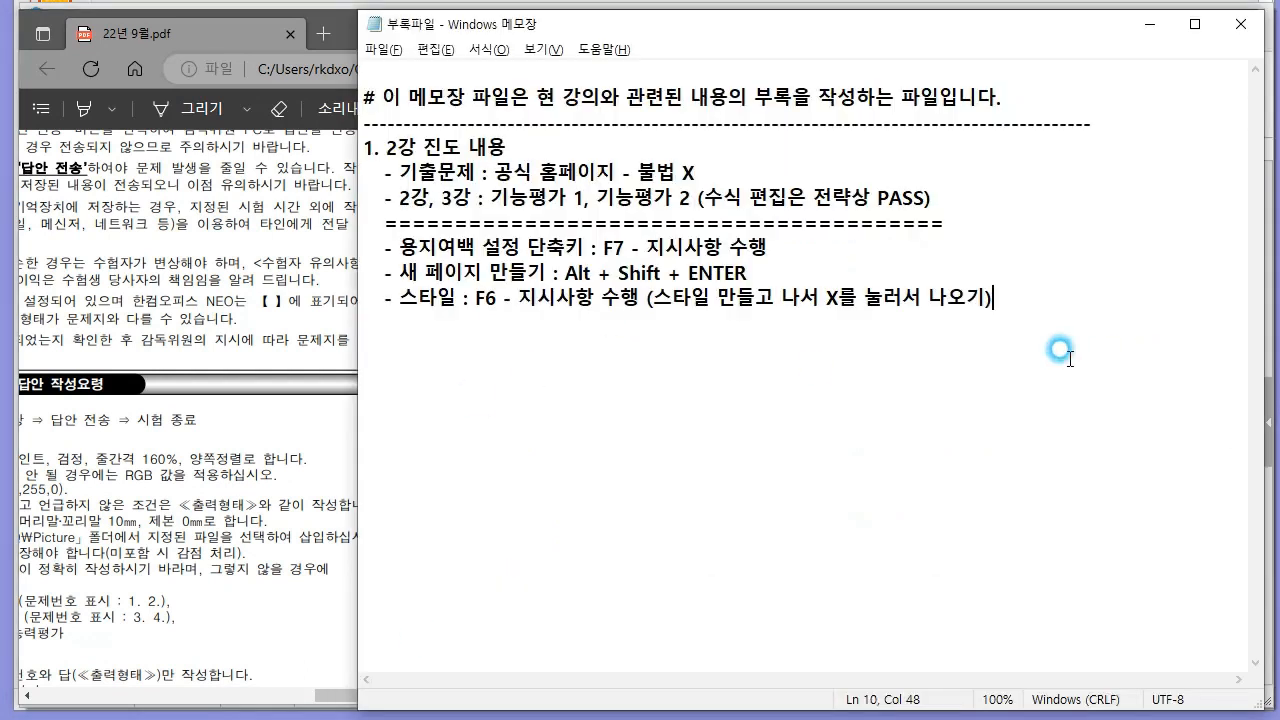
click(240, 340)
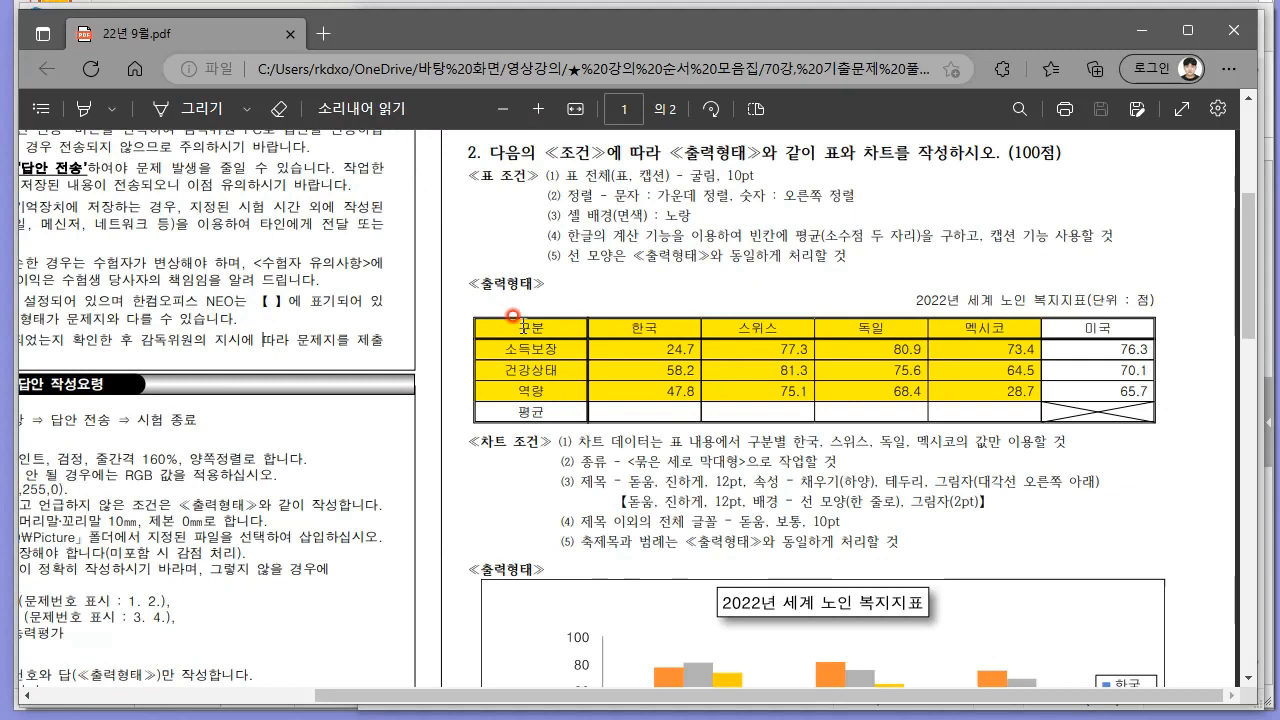
Step: Mark each row of question 2's table with on-screen ink and note the row count beside it
mouse_move(557, 324)
mouse_down()
mouse_move(697, 331)
mouse_move(1150, 298)
mouse_up()
drag(568, 352, 780, 350)
drag(535, 368, 757, 370)
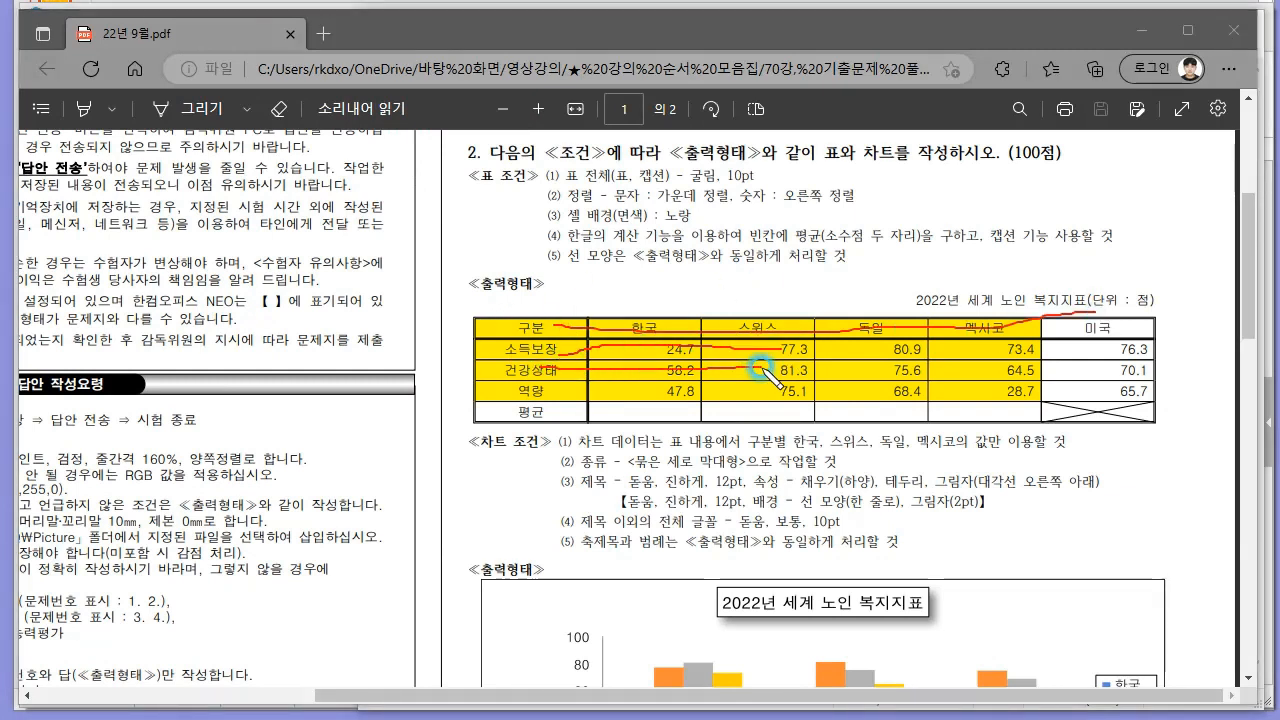
drag(564, 388, 718, 388)
drag(568, 410, 746, 420)
mouse_move(244, 480)
mouse_down()
mouse_move(270, 570)
mouse_move(240, 568)
mouse_up()
drag(229, 491, 302, 500)
drag(289, 511, 335, 506)
mouse_move(318, 512)
mouse_down()
mouse_move(323, 543)
mouse_move(371, 526)
mouse_move(388, 560)
mouse_up()
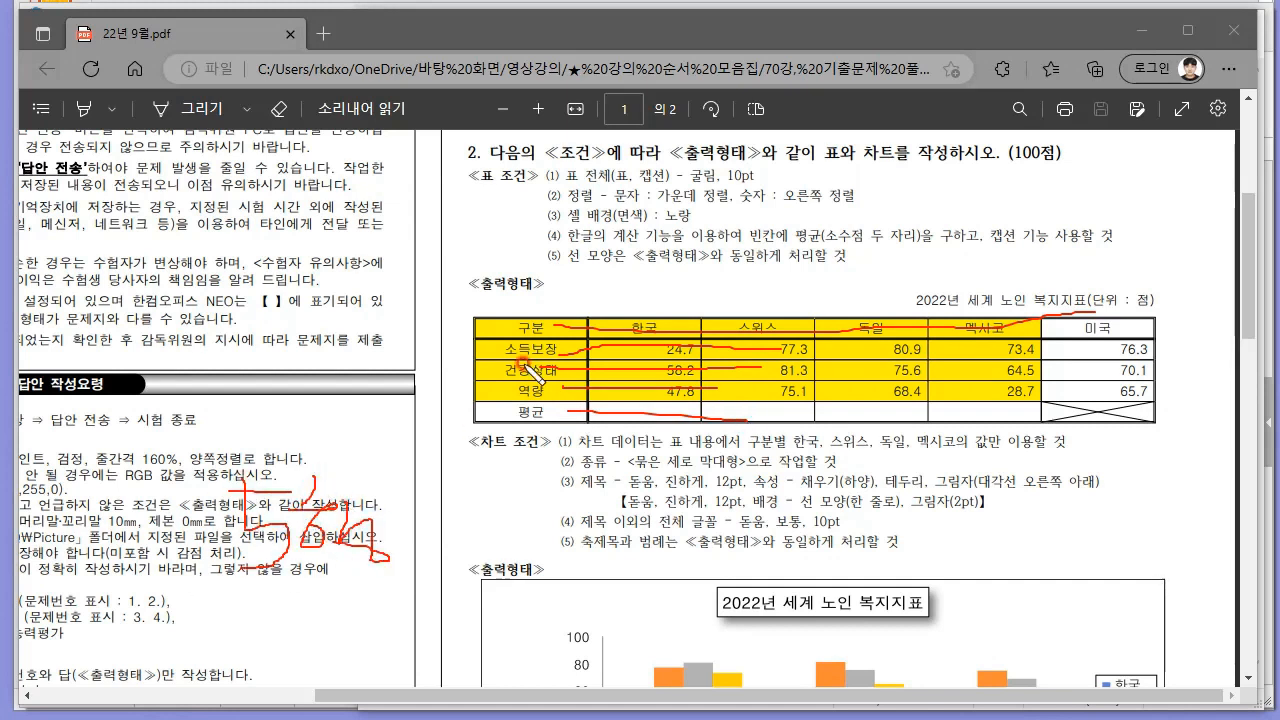
Step: Mark each column of question 2's table and note the column count, and clear the on-screen ink
drag(650, 297, 655, 420)
drag(748, 293, 752, 416)
drag(866, 302, 884, 408)
drag(980, 306, 988, 404)
drag(1060, 318, 1058, 462)
drag(463, 463, 452, 548)
mouse_move(479, 494)
mouse_down()
mouse_move(474, 512)
mouse_move(482, 494)
mouse_up()
mouse_move(514, 488)
mouse_down()
mouse_move(549, 483)
mouse_move(540, 497)
mouse_up()
drag(544, 487, 582, 560)
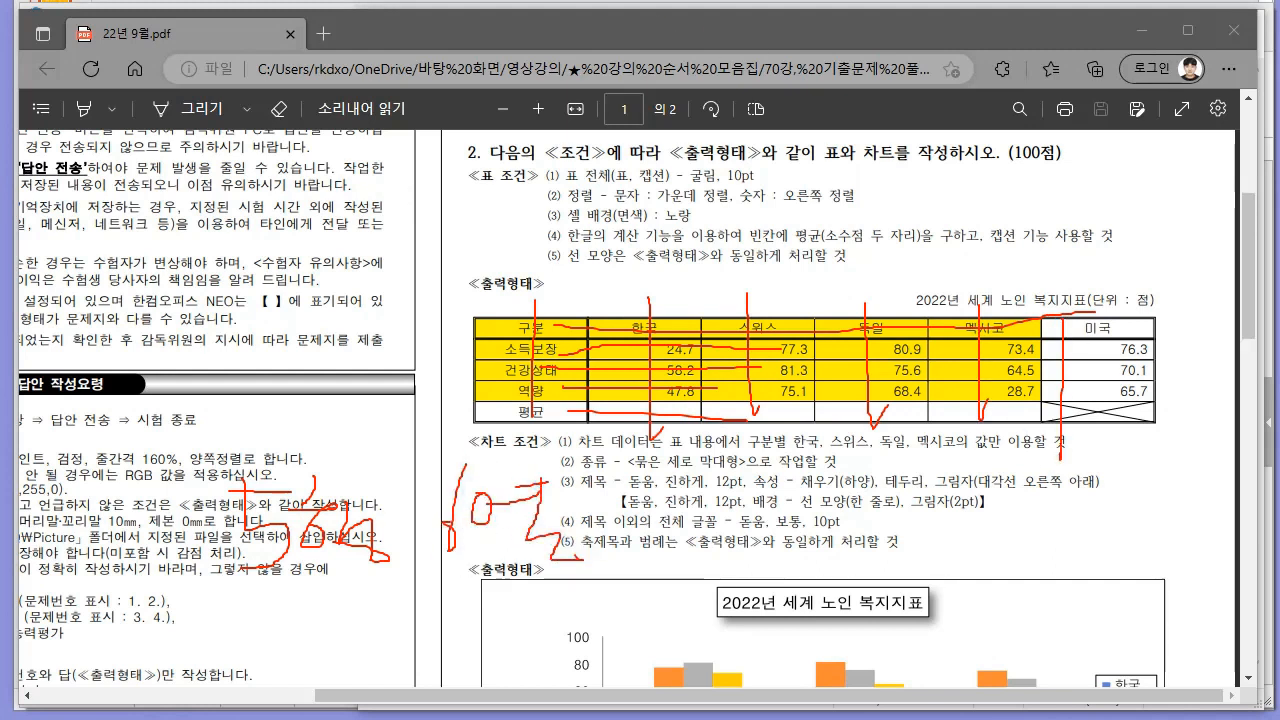
key(Escape)
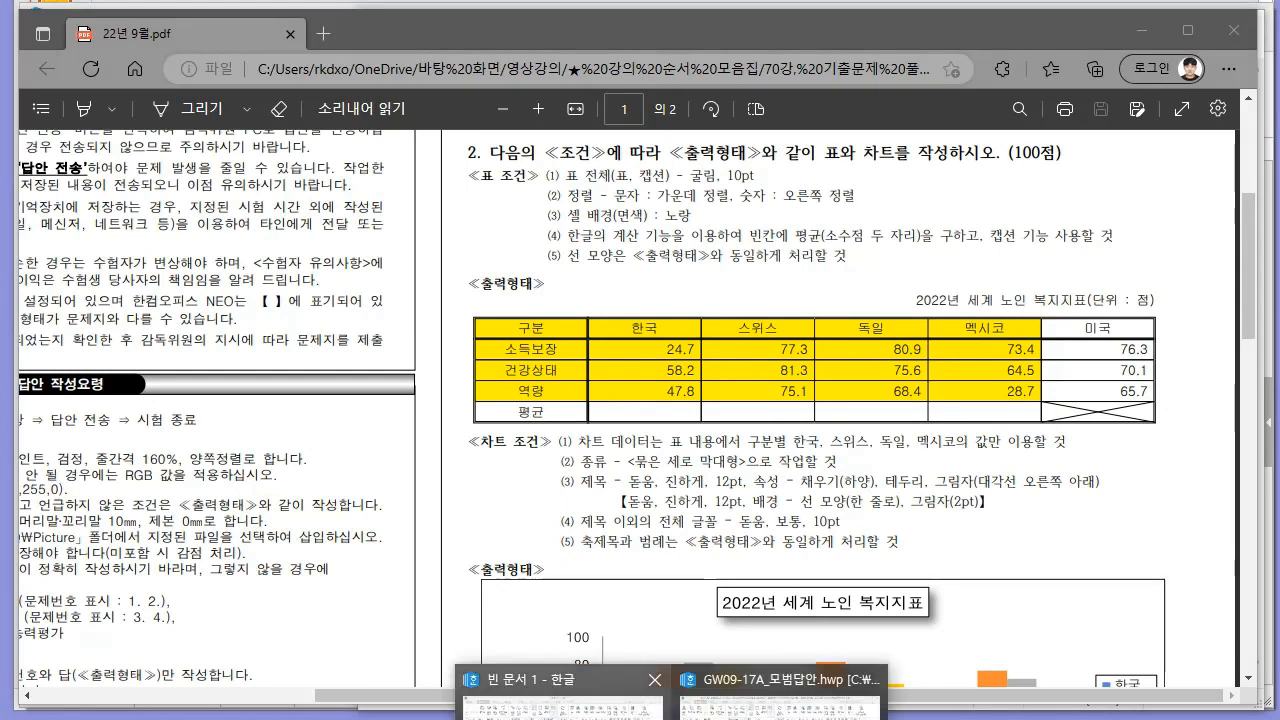
Step: In the Hangul answer document, insert a table with 5 rows and 6 columns under question 2
click(543, 695)
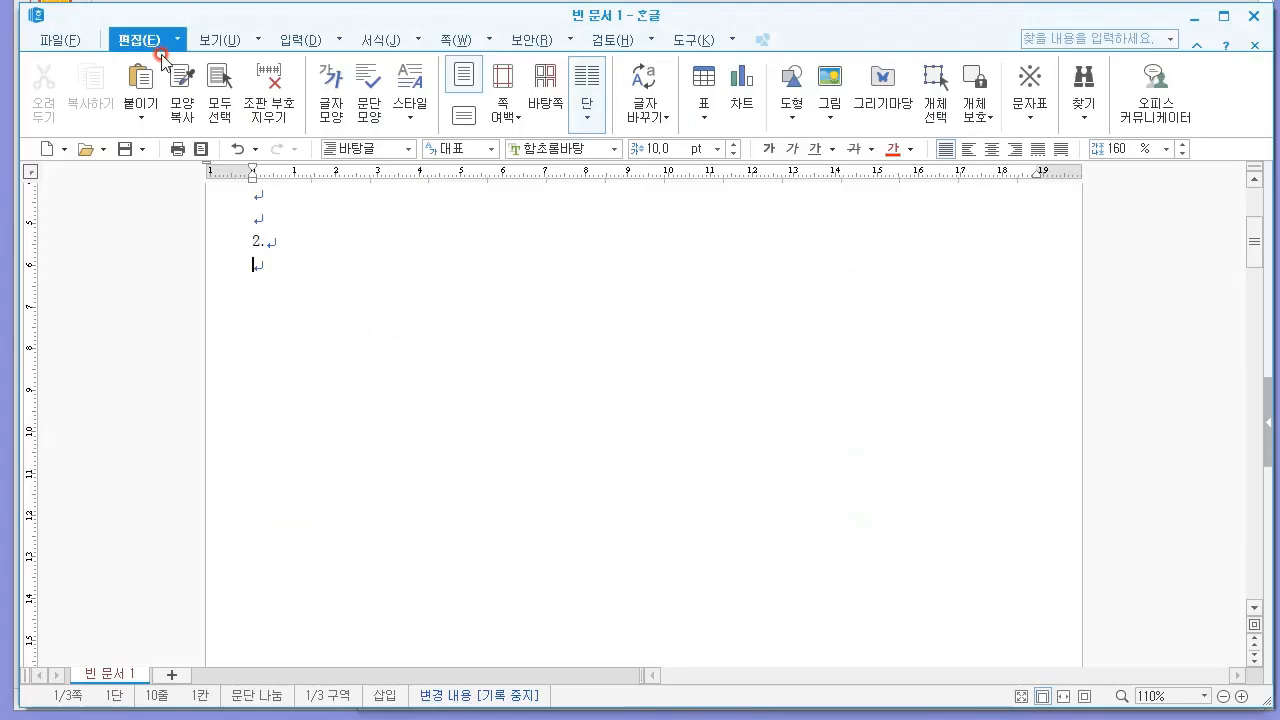
click(704, 120)
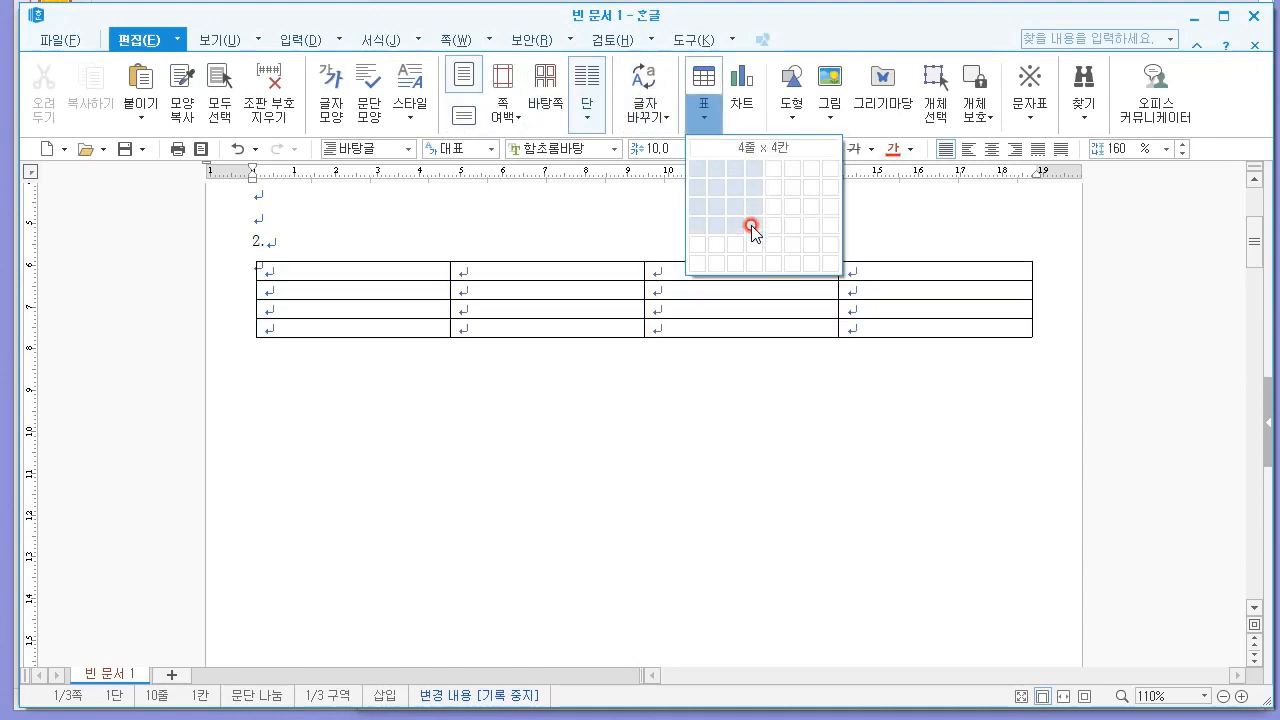
click(801, 242)
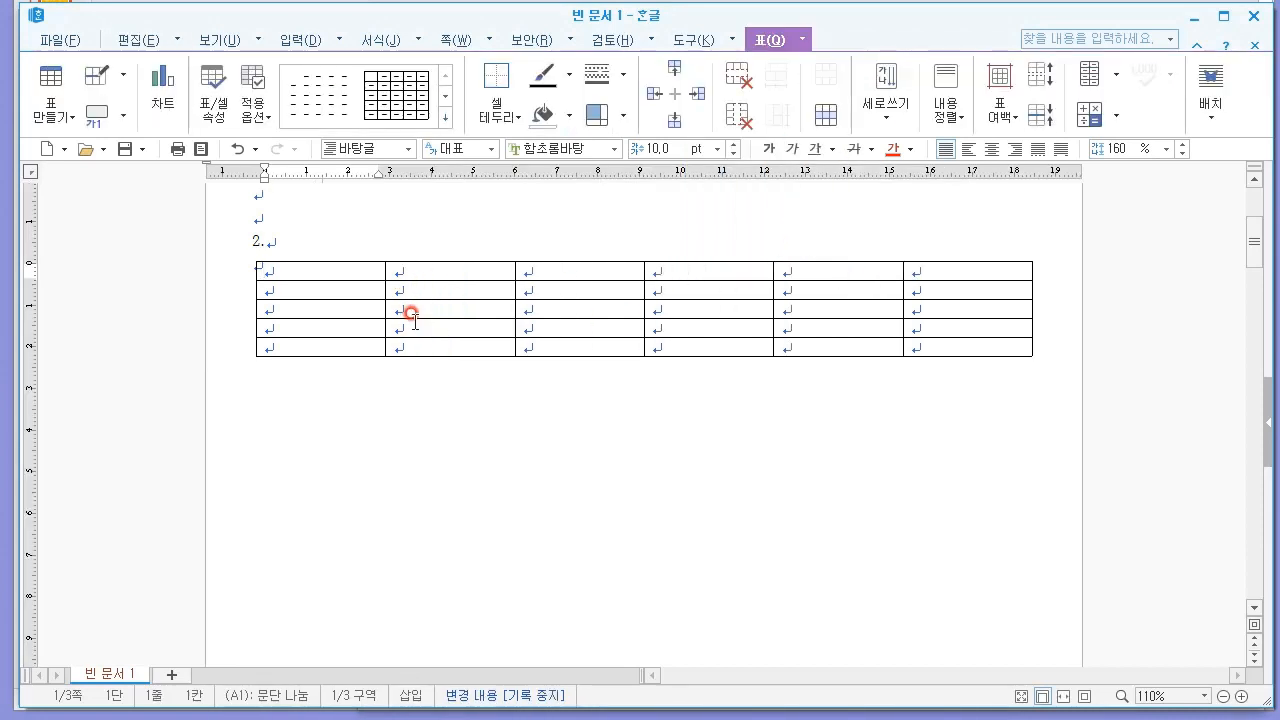
Step: Set the new table to be treated as a character (글자처럼 취급) in its properties
double_click(562, 357)
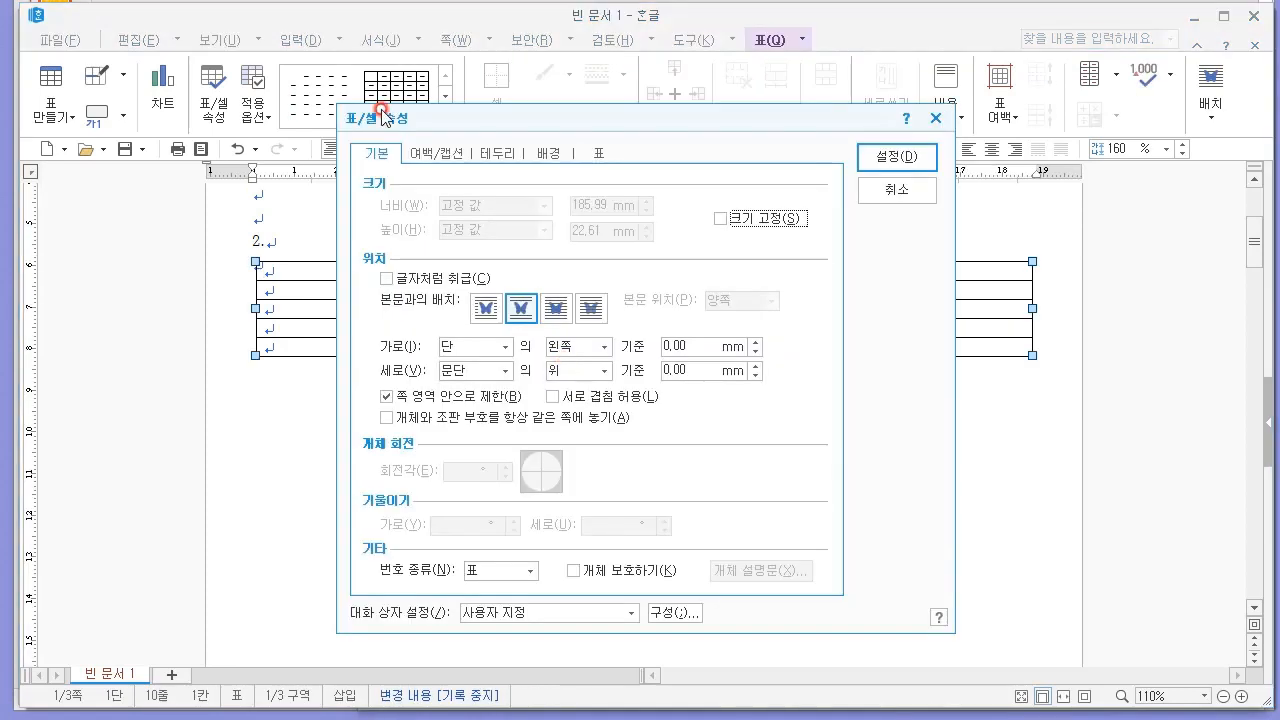
click(386, 278)
click(862, 157)
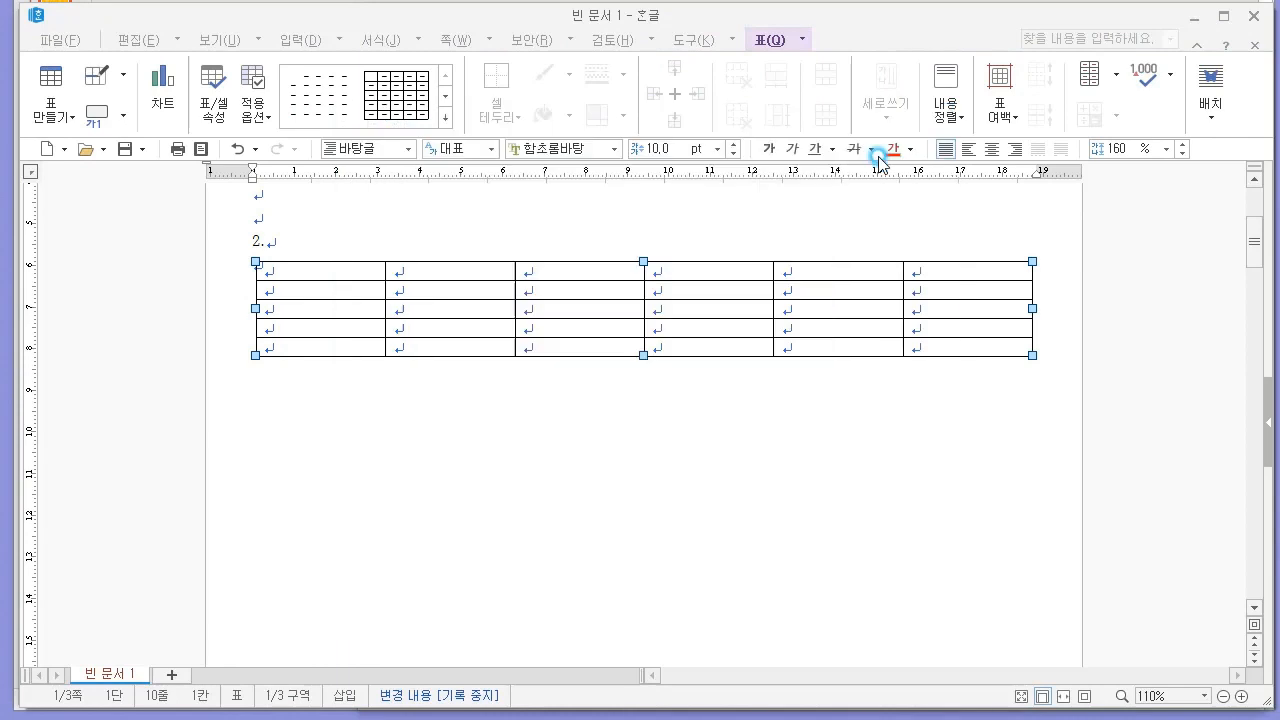
click(828, 441)
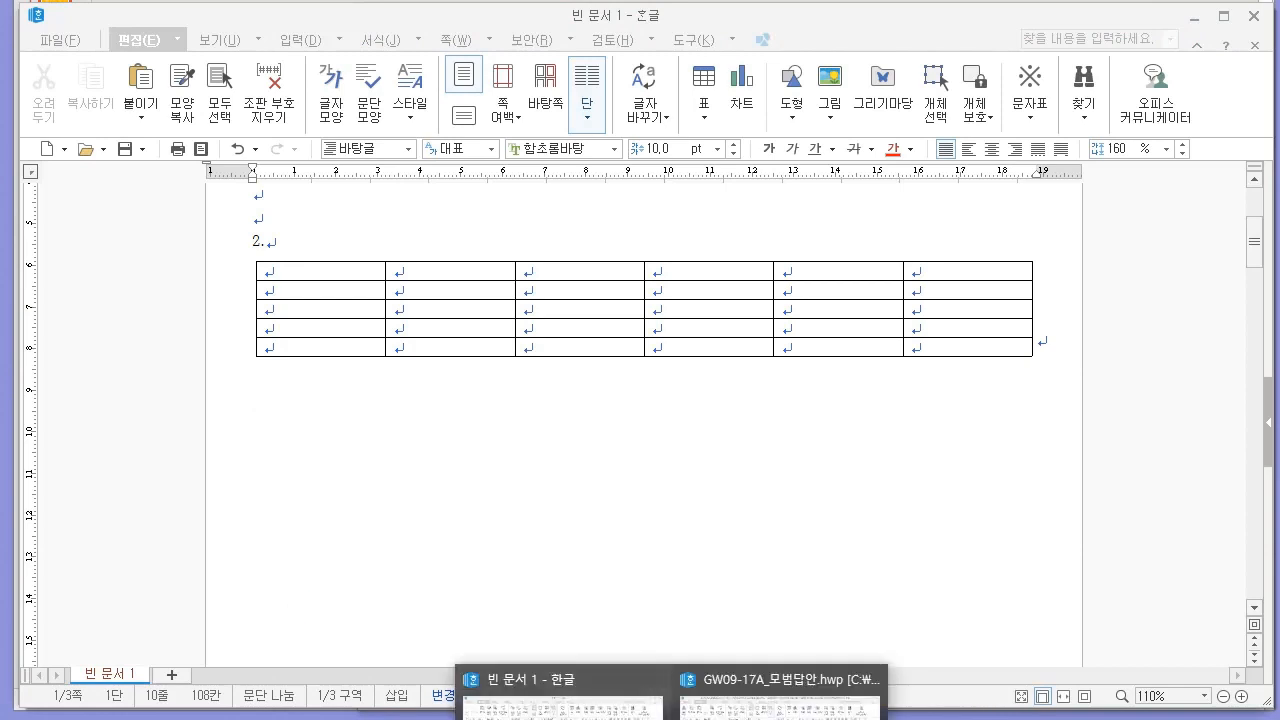
Step: Check the table's contents in the exam PDF and enter 구분 in the first cell of the answer table
click(322, 612)
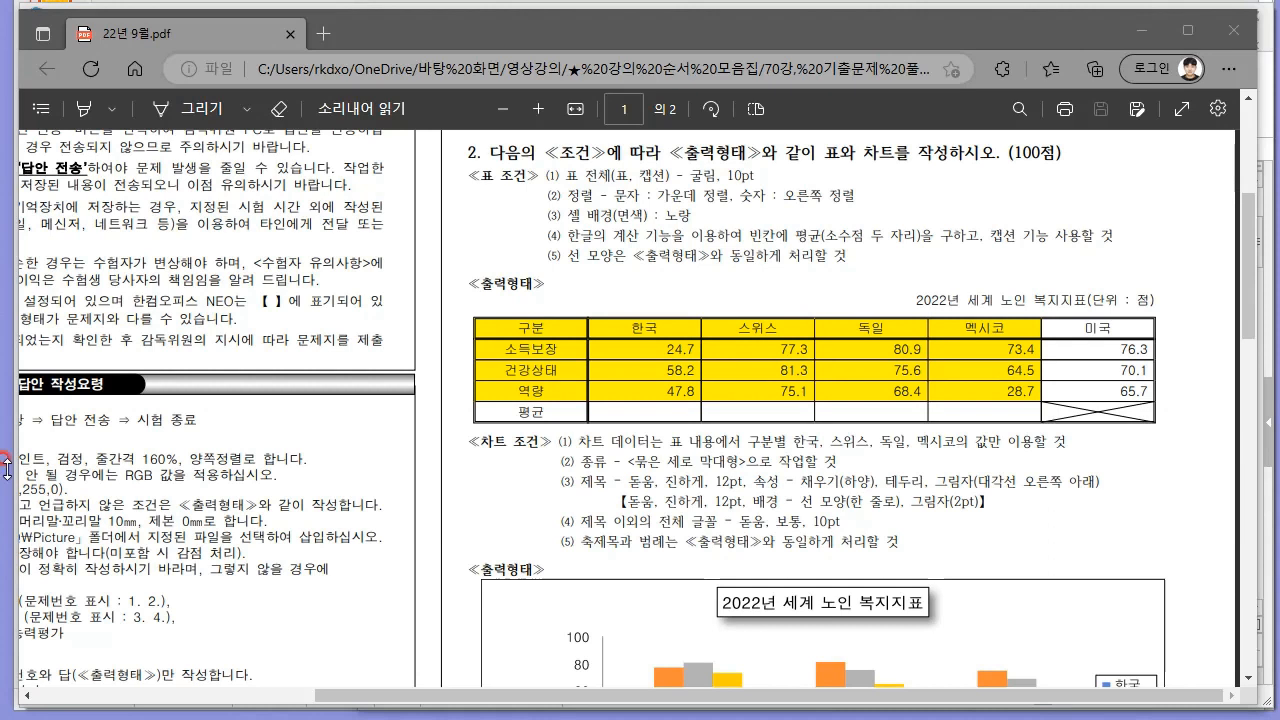
click(725, 519)
click(560, 700)
click(333, 270)
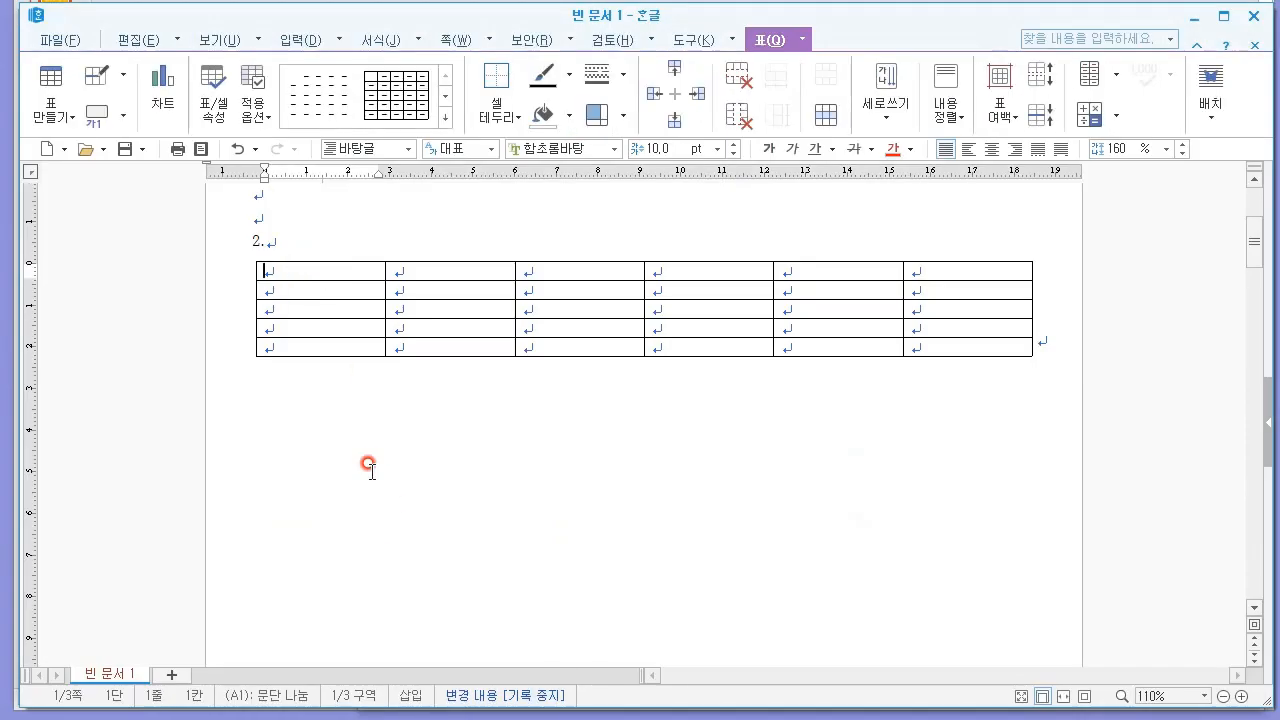
text(구분)
key(Tab)
text(소름)
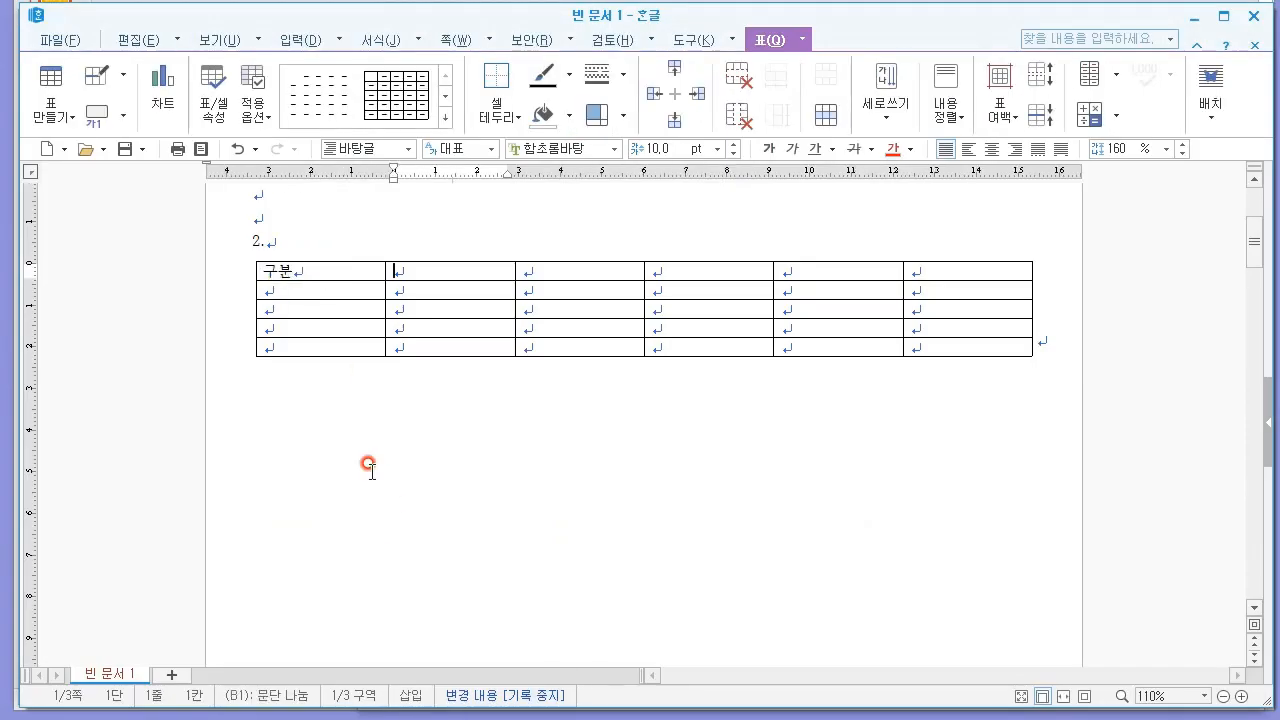
key(BackSpace)
key(BackSpace)
key(BackSpace)
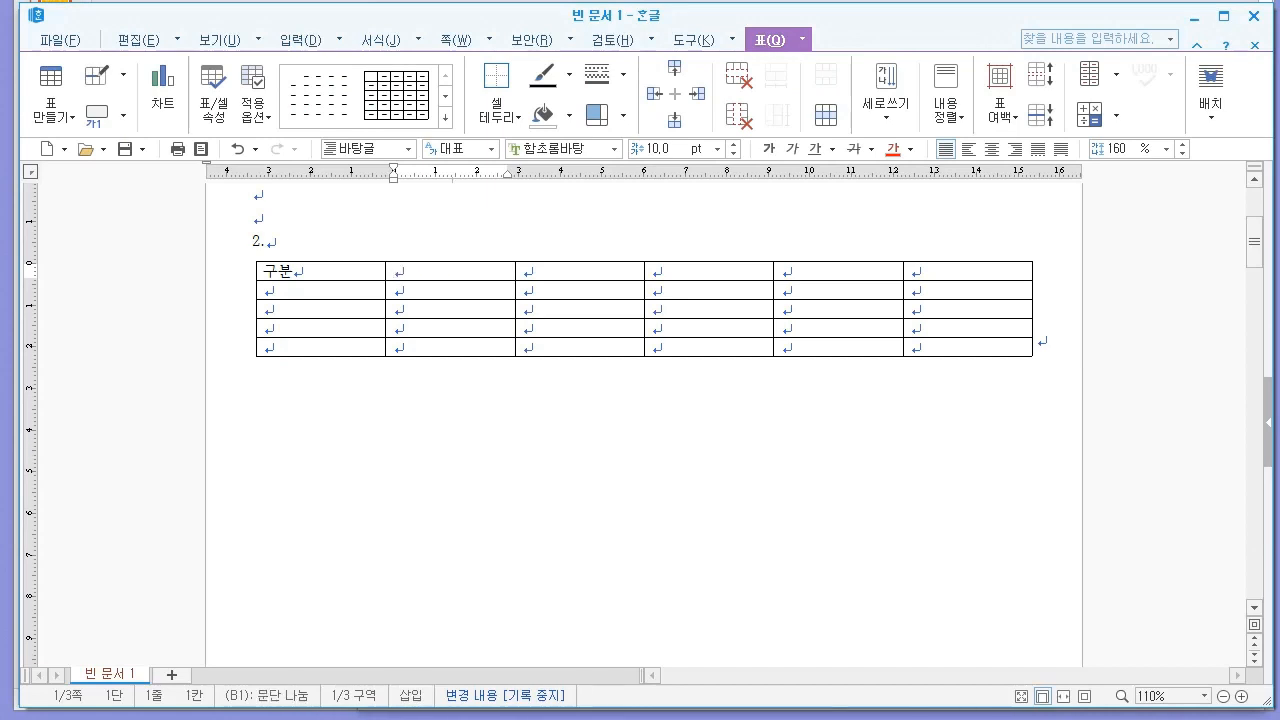
key(Left)
Step: Enter the row labels 소득보장, 건강상태, 역량 and 평균 in the table's first column below 구분
key(Down)
text(소득ㅂ)
key(Down)
text(건강ㅅㅏㅇ태)
key(Down)
text(역량)
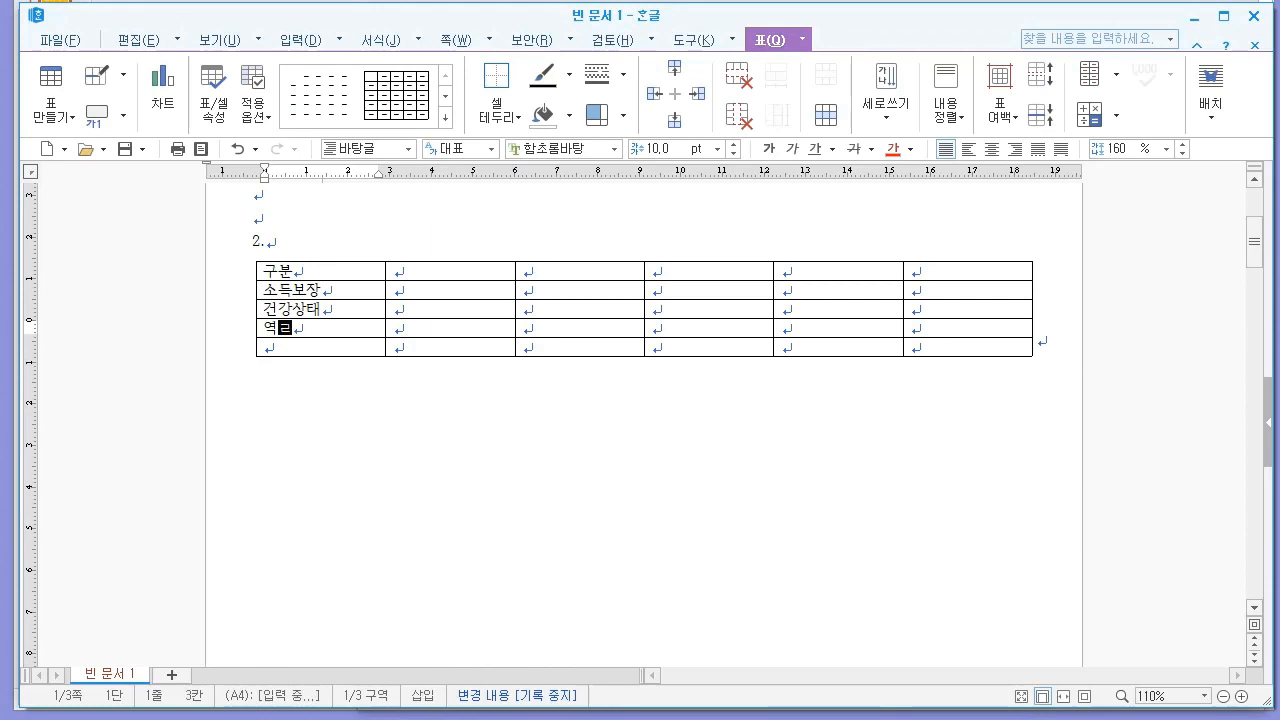
key(Down)
text(평균)
Step: Enter the column headings 한국, 스위스, 독일, 멕시코 and 미국 across the table's first row
key(Right)
key(Up)
key(Up)
key(Up)
key(Up)
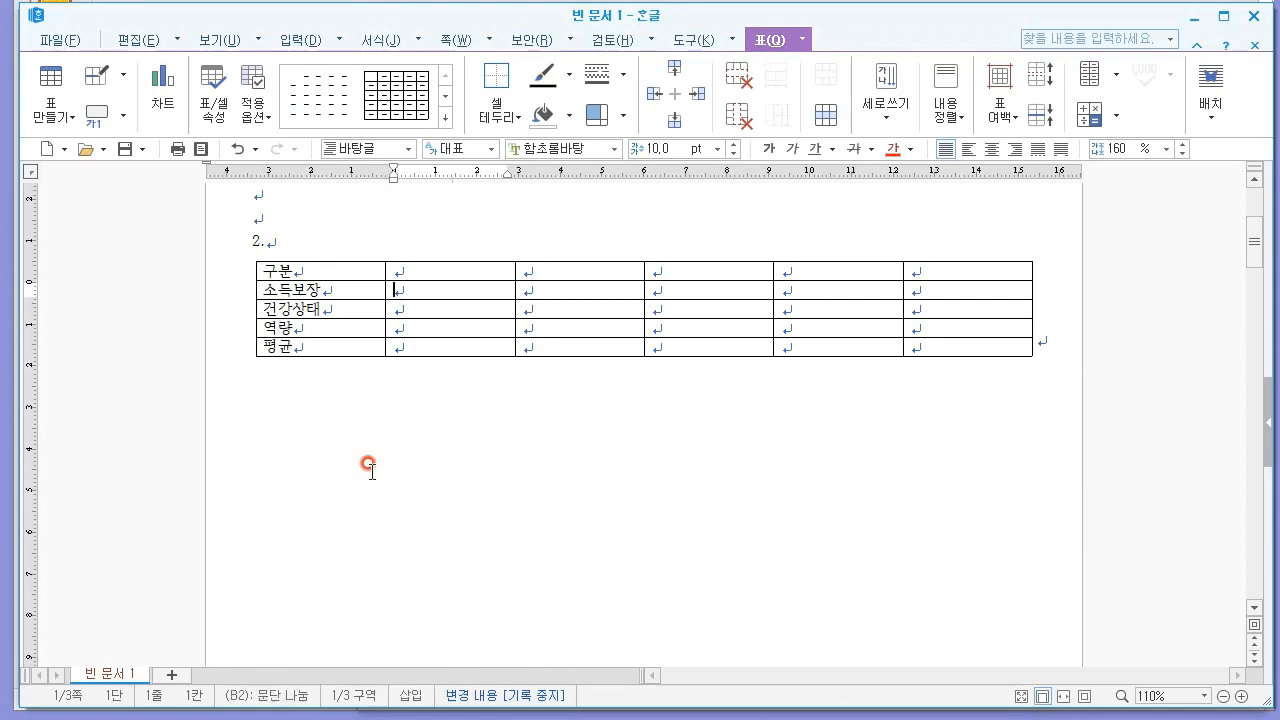
text(한국)
key(Right)
text(스위스)
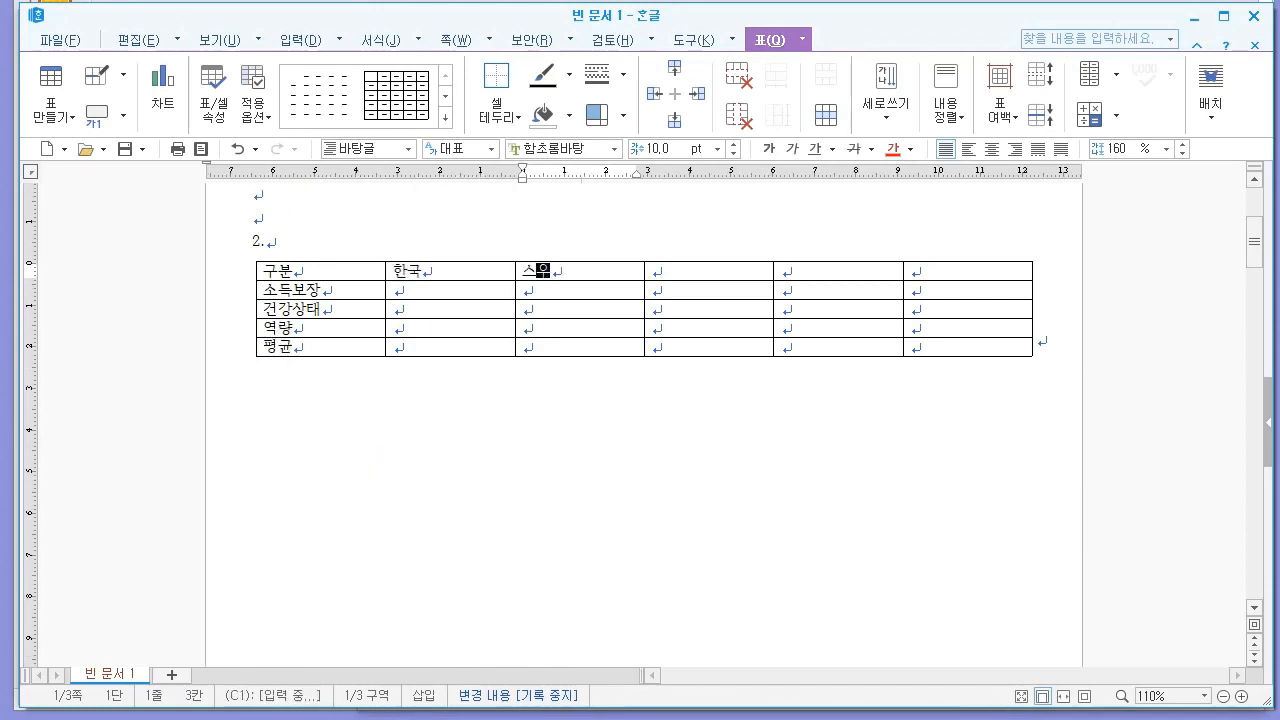
key(Right)
text(독일)
key(Right)
text(멕시코)
key(Right)
text(미국)
Step: Fill the 한국 column with 24.7 for 소득보장, 58.2 for 건강상태 and 47.8 for 역량
key(Down)
key(Left)
key(Left)
key(Left)
key(Left)
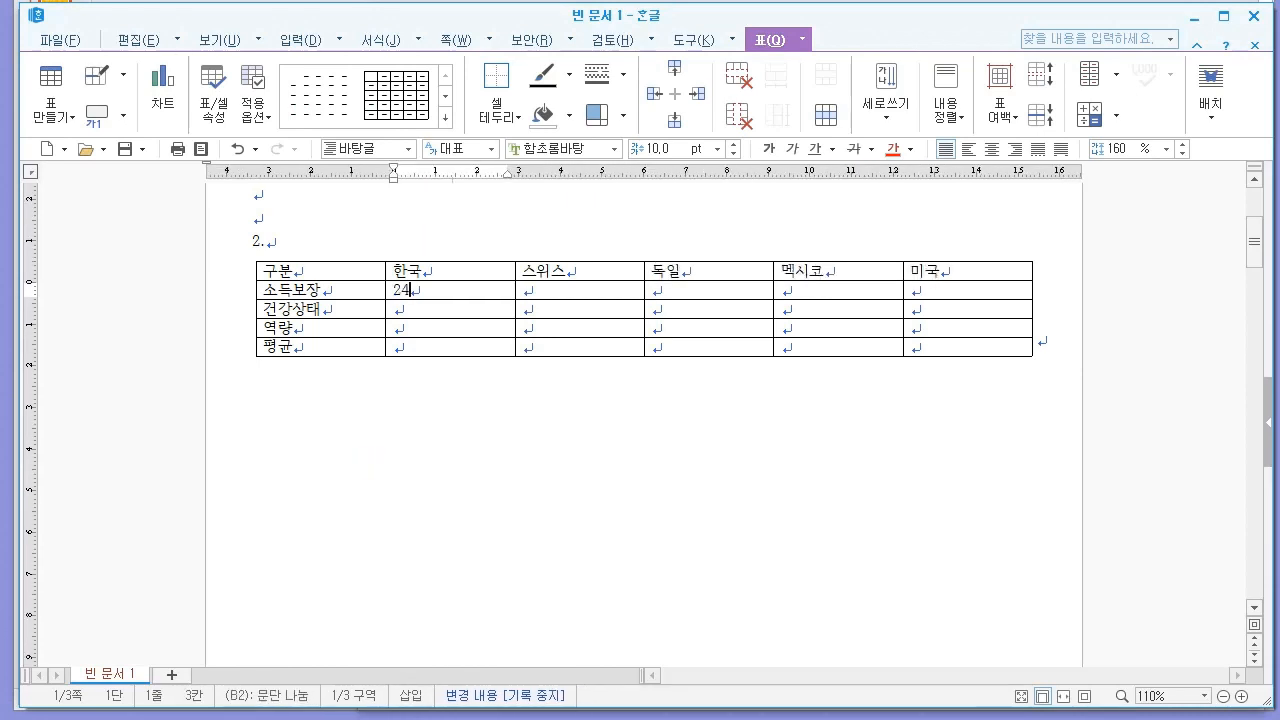
key(Down)
text(5)
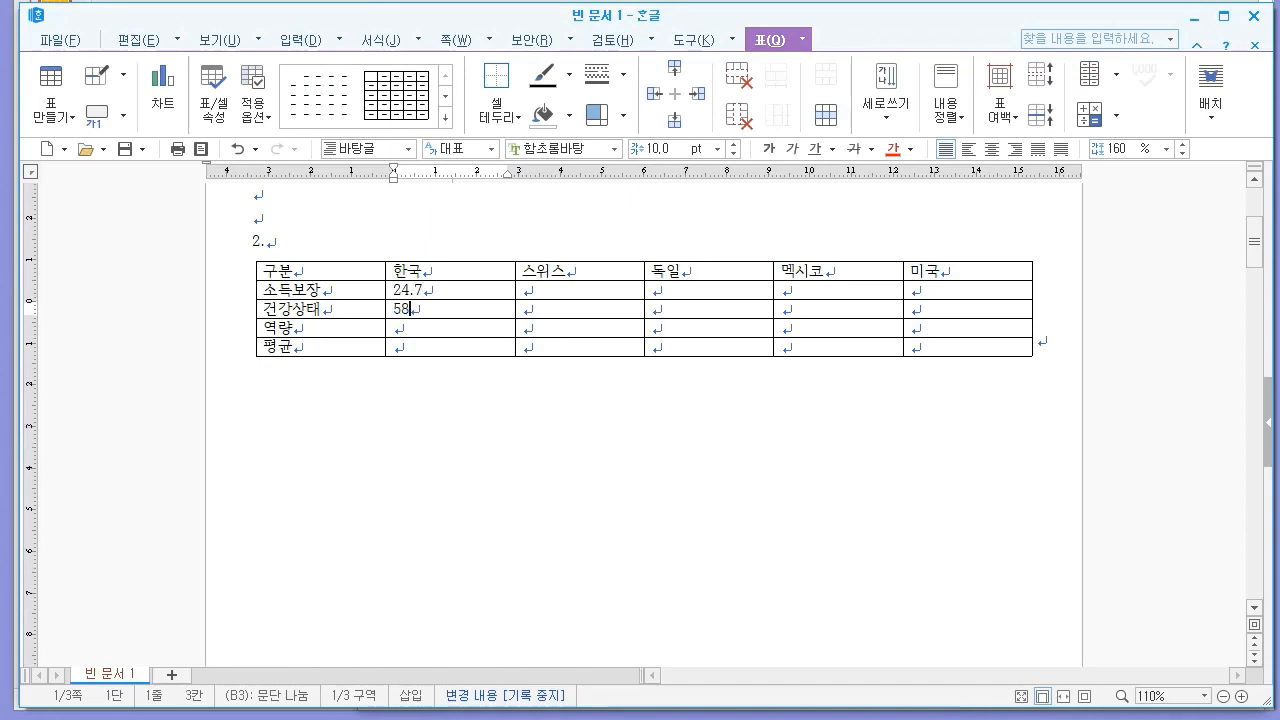
key(Down)
text(47.8)
key(Down)
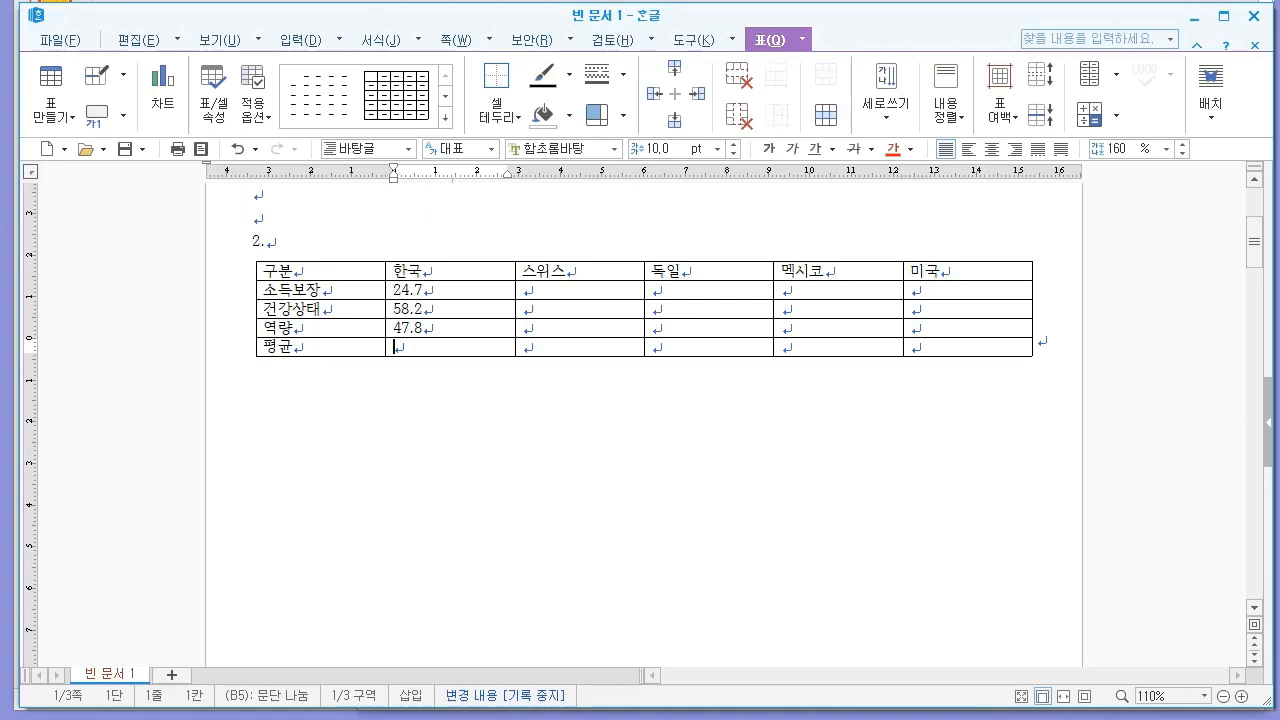
Step: Review table condition (4) on calculating the averages and using a caption in the exam PDF
click(369, 465)
key(alt+Tab)
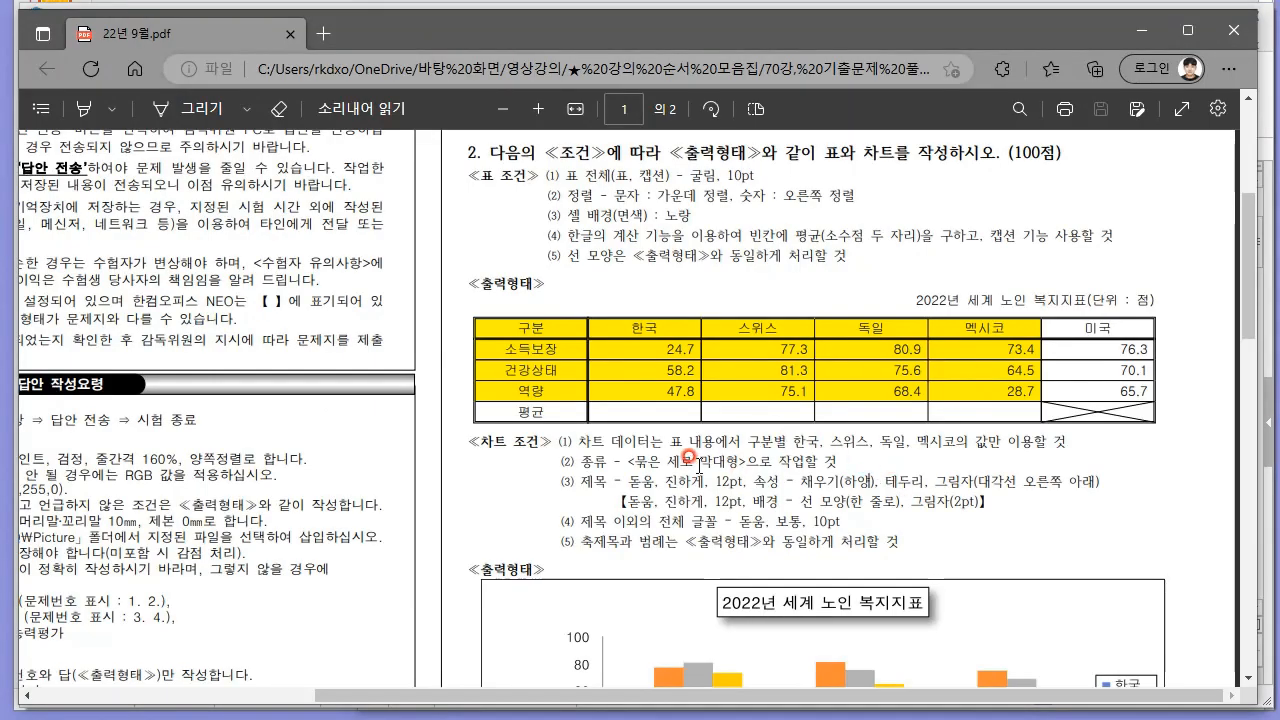
drag(570, 233, 1108, 238)
click(1104, 240)
scroll(910, 308, down, 2)
scroll(910, 307, up, 2)
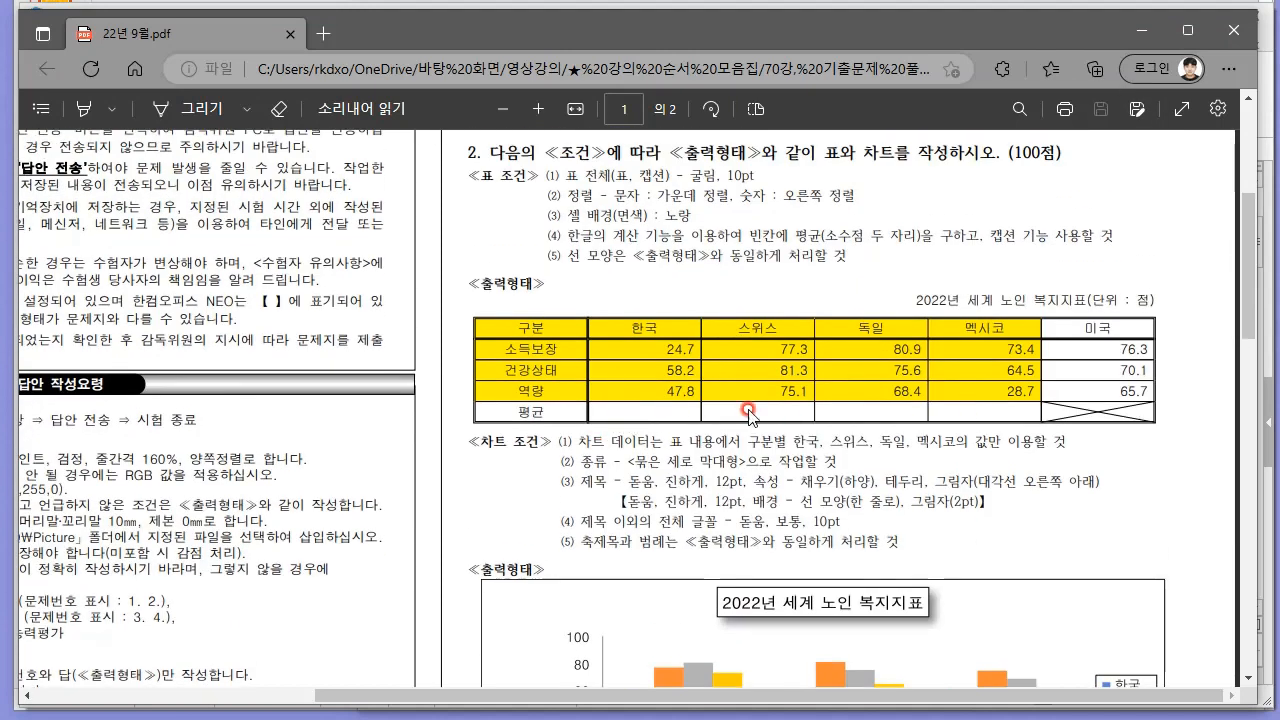
key(alt+Tab)
key(Escape)
key(ctrl+2)
key(alt+Tab)
Step: Fill the 스위스 column with 77.3 for 소득보장, 81.3 for 건강상태 and 75.1 for 역량
click(546, 283)
text(77.3)
key(Down)
text(81.3)
key(Down)
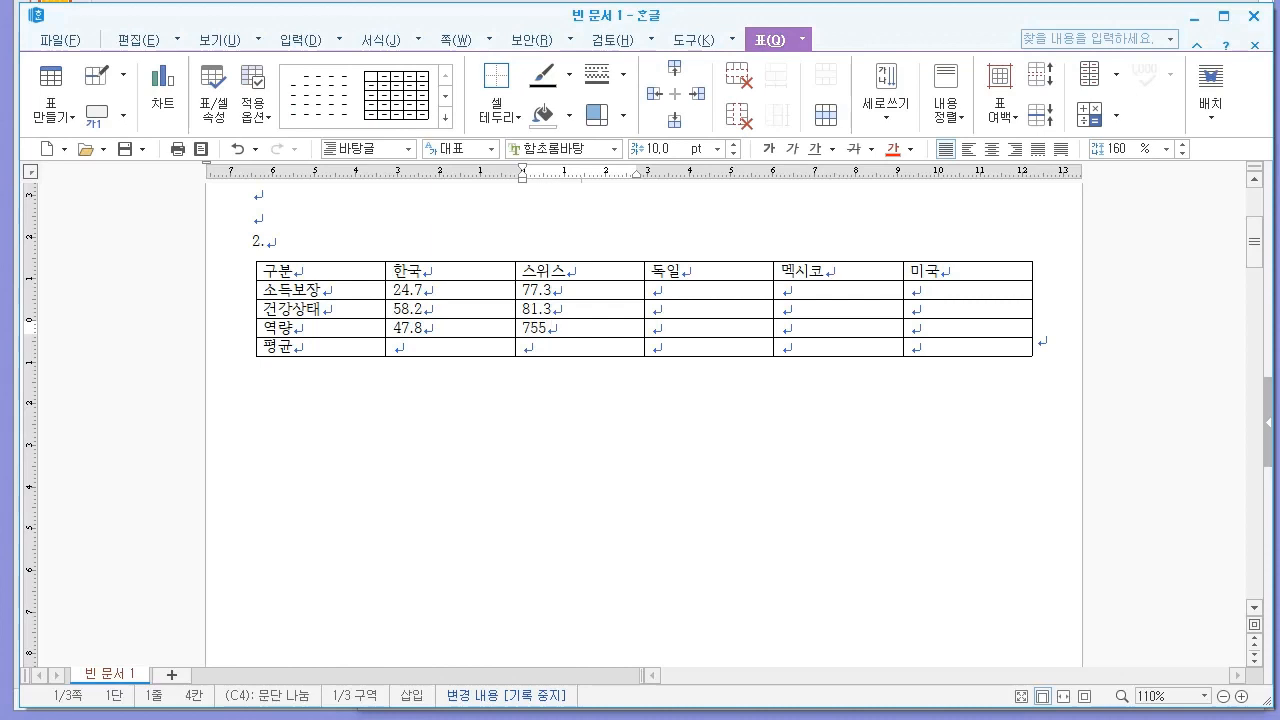
Step: Fill the 독일 column with 80.9 for 소득보장, 75.6 for 건강상태 and 68.4 for 역량
key(Right)
key(Up)
key(Up)
text(80.9)
key(Down)
text(75.6)
key(Down)
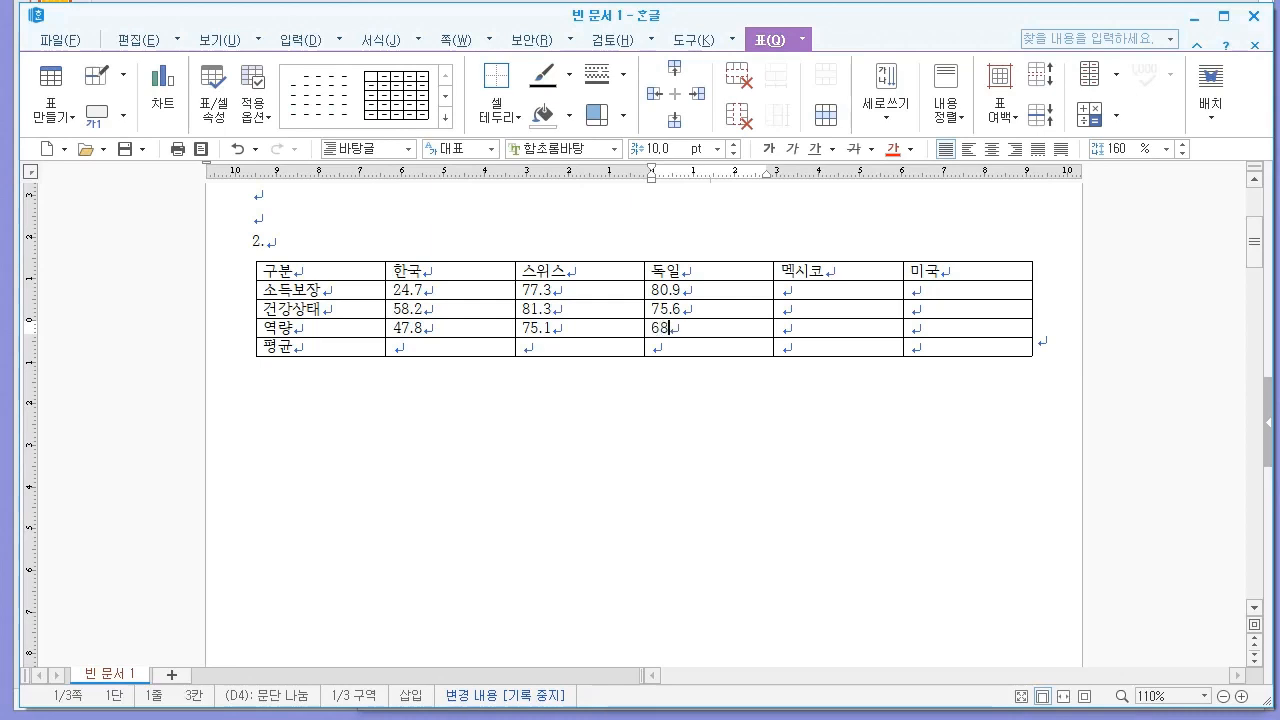
text(68.4)
Step: Fill the 멕시코 column with 73.4 for 소득보장, 64.5 for 건강상태 and 28.7 for 역량
key(Right)
key(Up)
key(Up)
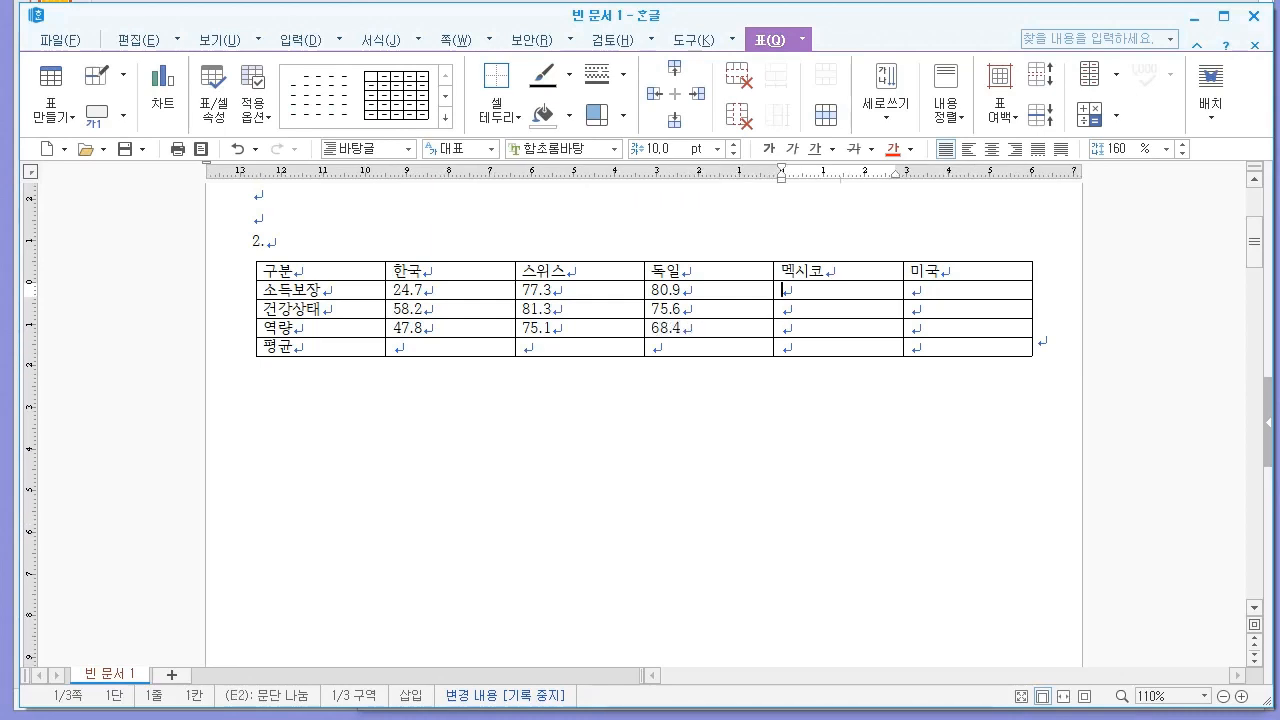
text(73.4)
key(Down)
text(65.5)
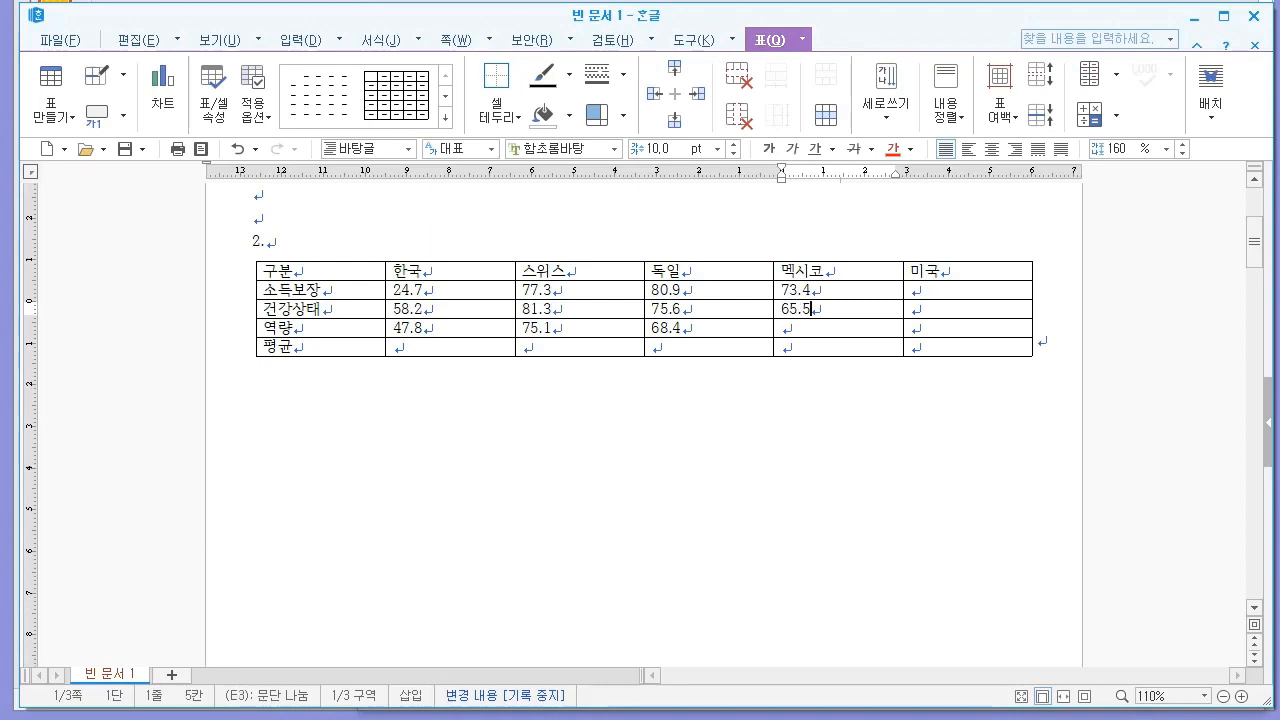
text(4)
key(Down)
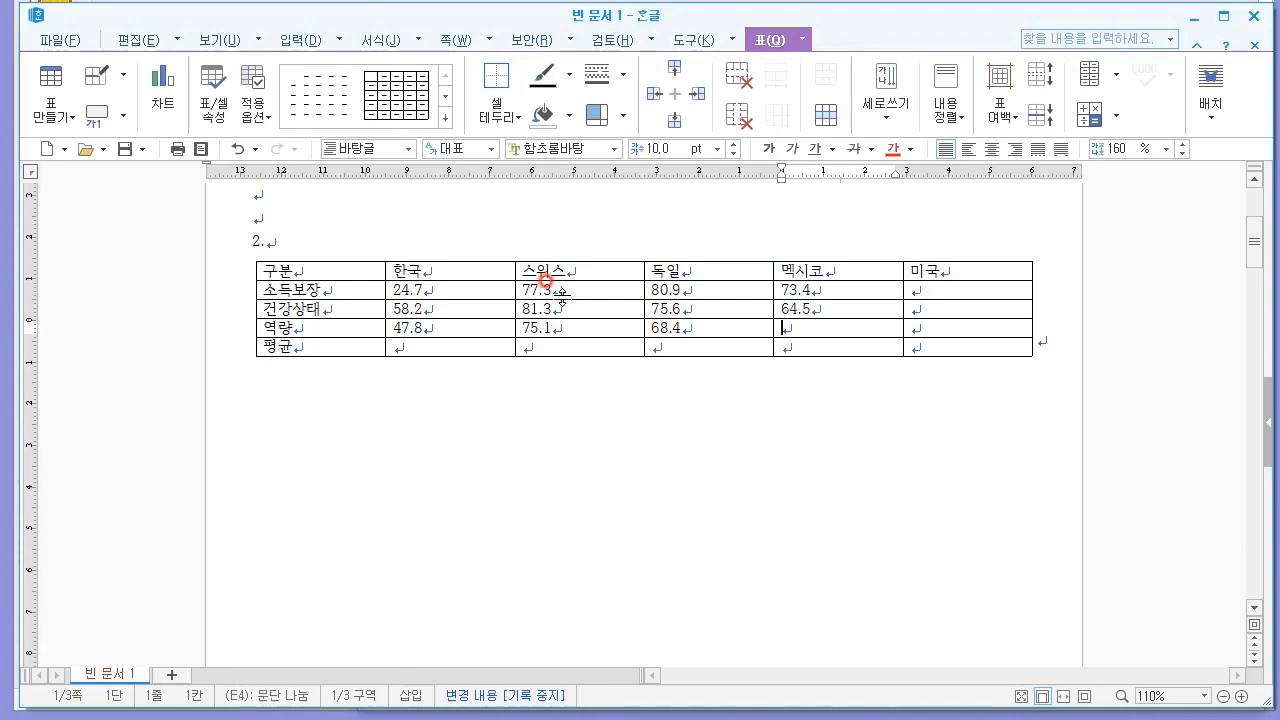
key(Down)
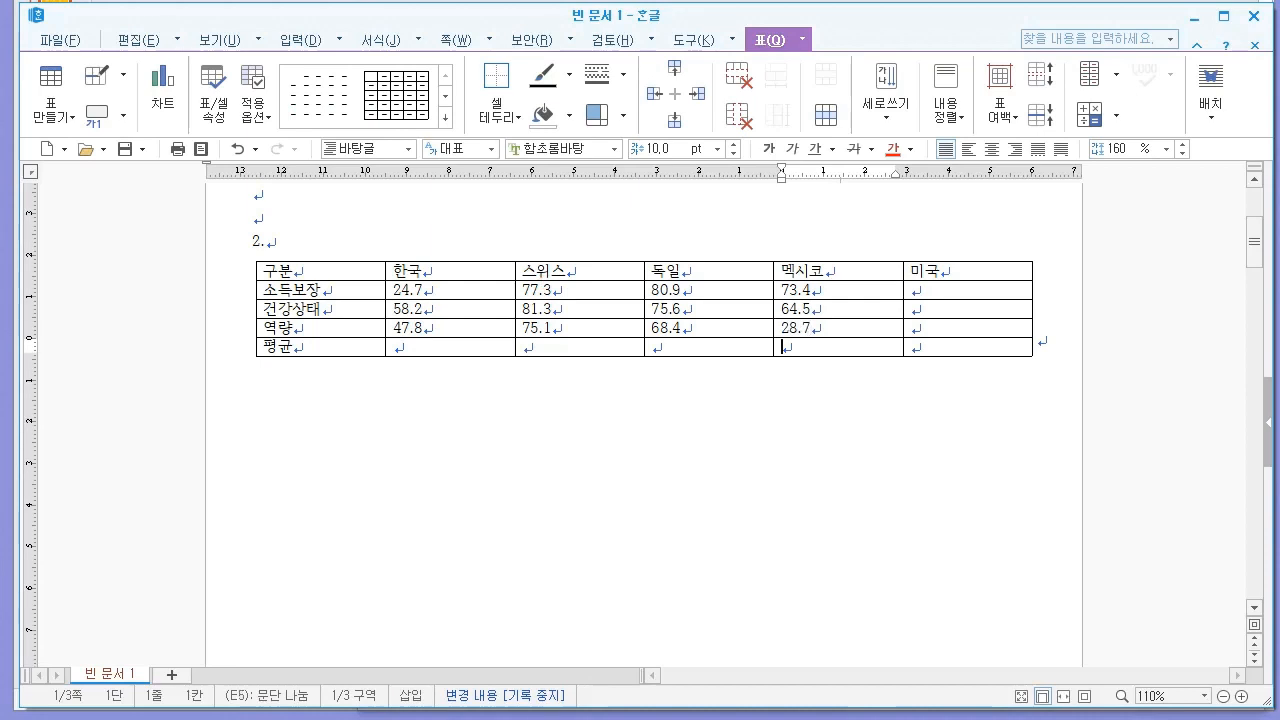
Step: Fill the 미국 column with 76.3 for 소득보장, 70.1 for 건강상태 and 65.7 for 역량
key(Right)
key(Up)
key(Up)
key(Right)
key(Left)
key(Up)
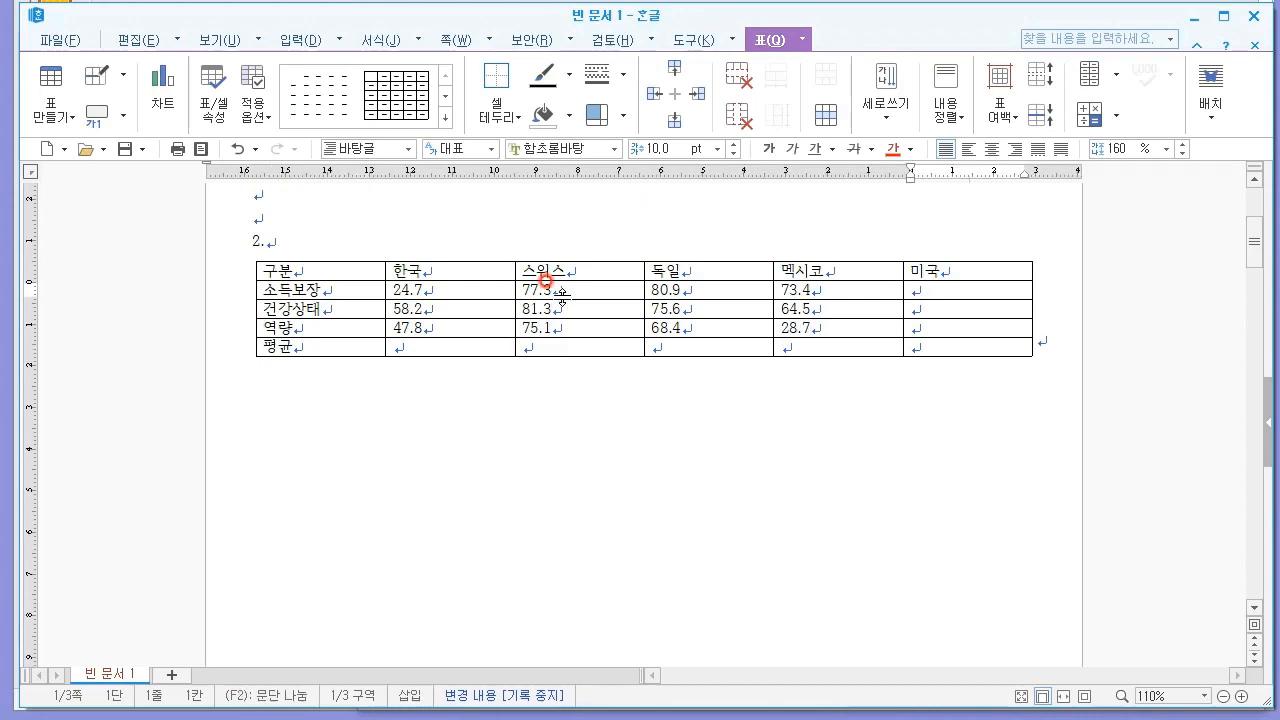
text(76.3)
key(Down)
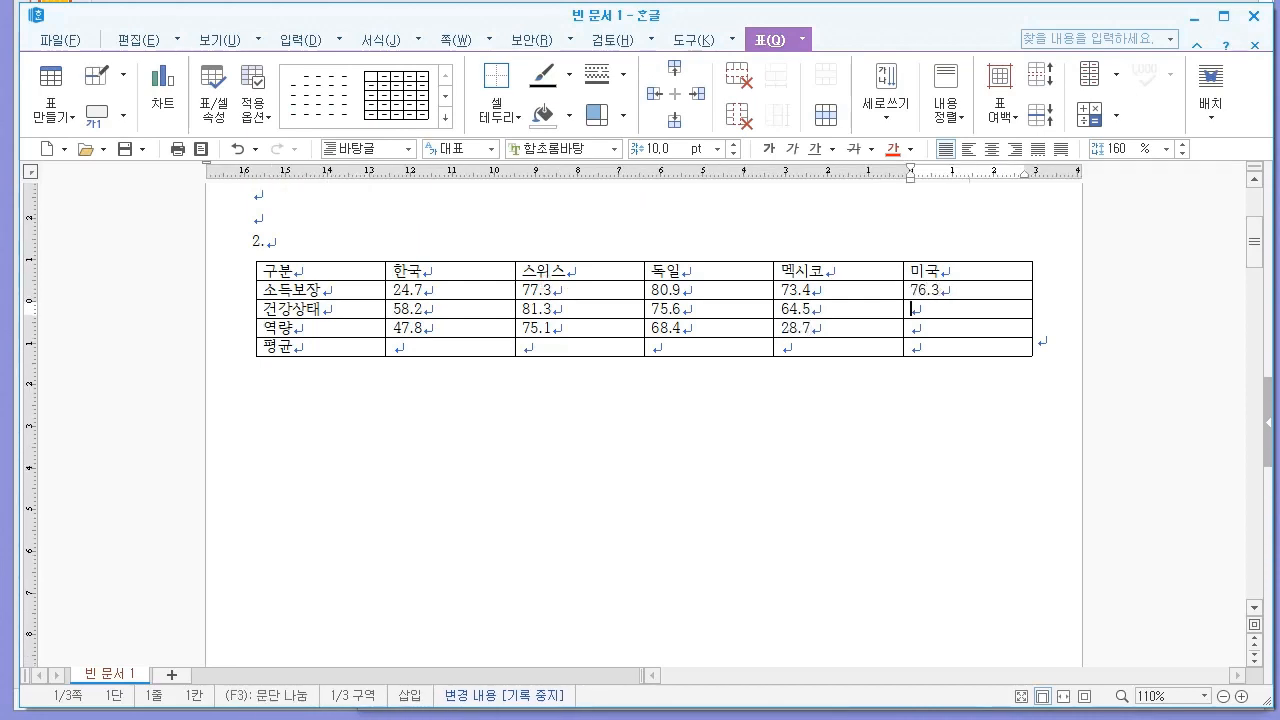
text(70.1)
key(Down)
text(65.7)
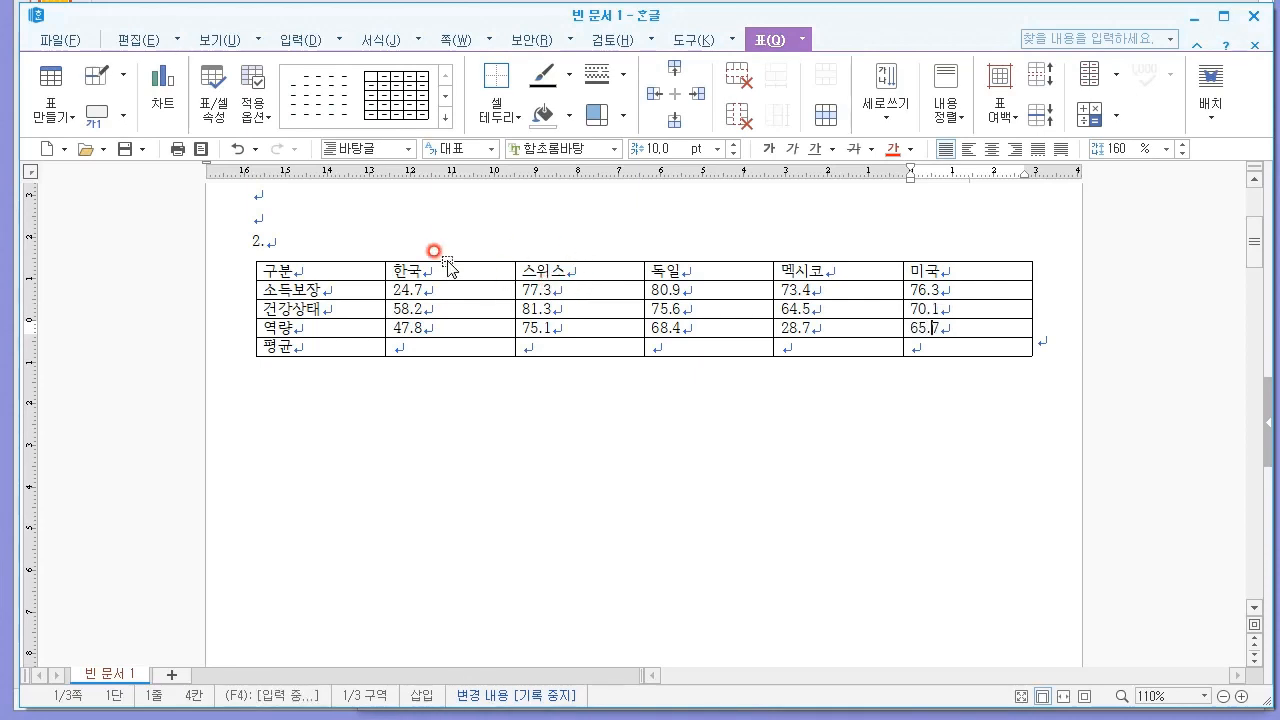
Step: Review table condition (1) on the font and size of the table and caption in the exam PDF
click(340, 266)
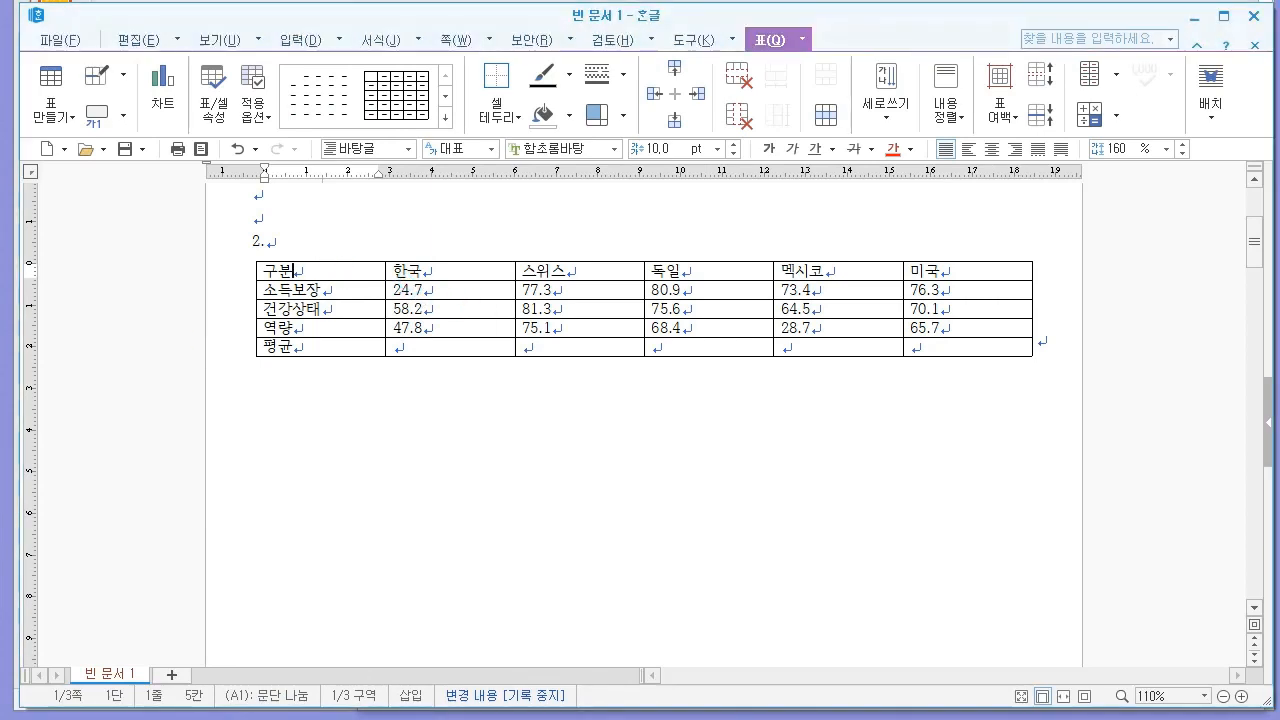
key(alt+Tab)
scroll(590, 437, up, 3)
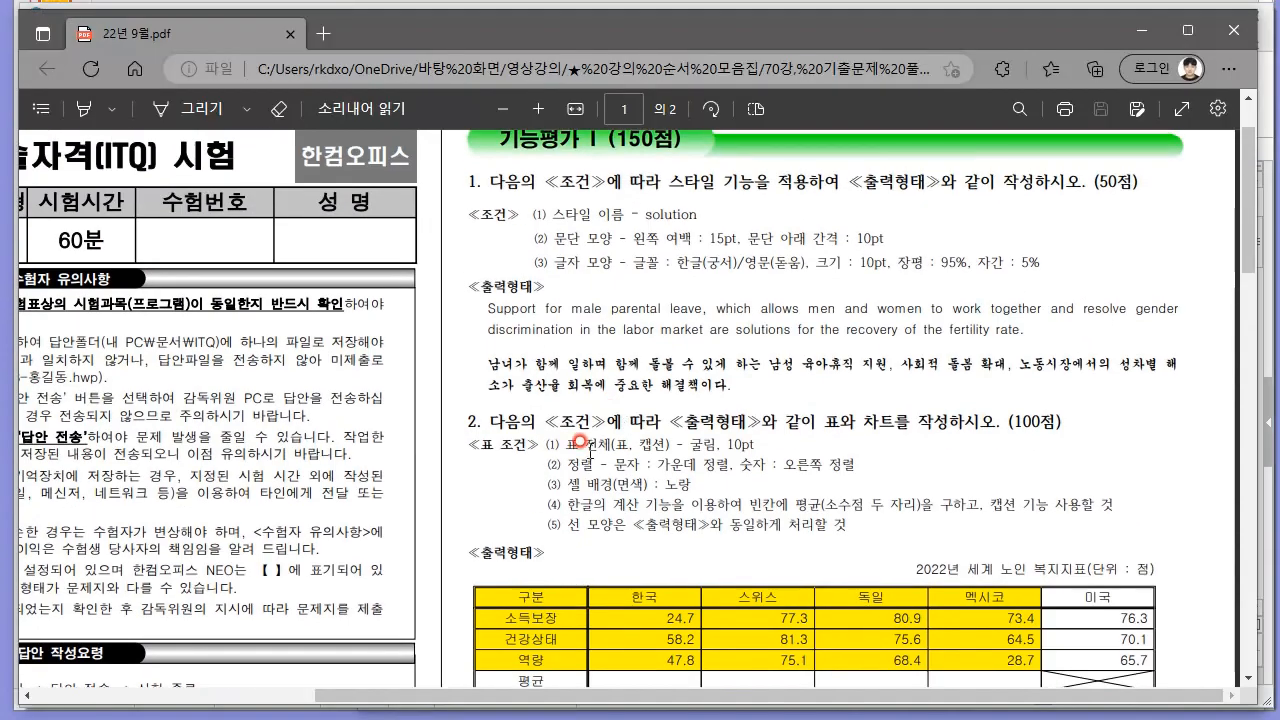
scroll(588, 437, down, 1)
triple_click(622, 350)
click(738, 343)
triple_click(1010, 480)
click(1127, 481)
Step: Return to the Hangul document and set the font of all table cells to 굴림
key(alt+Tab)
drag(367, 289, 966, 346)
click(548, 148)
text(굴림)
key(Return)
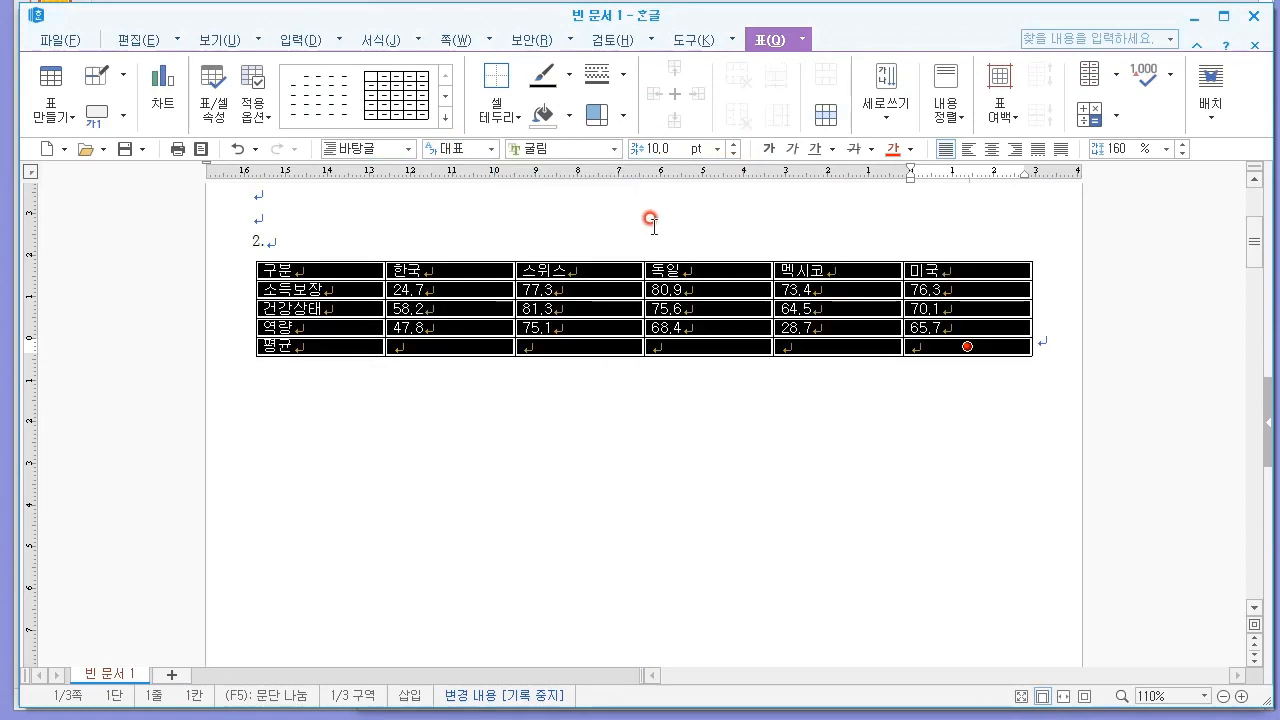
click(464, 272)
Step: Center the text in the table's 구분 column and its heading row together
key(alt+Tab)
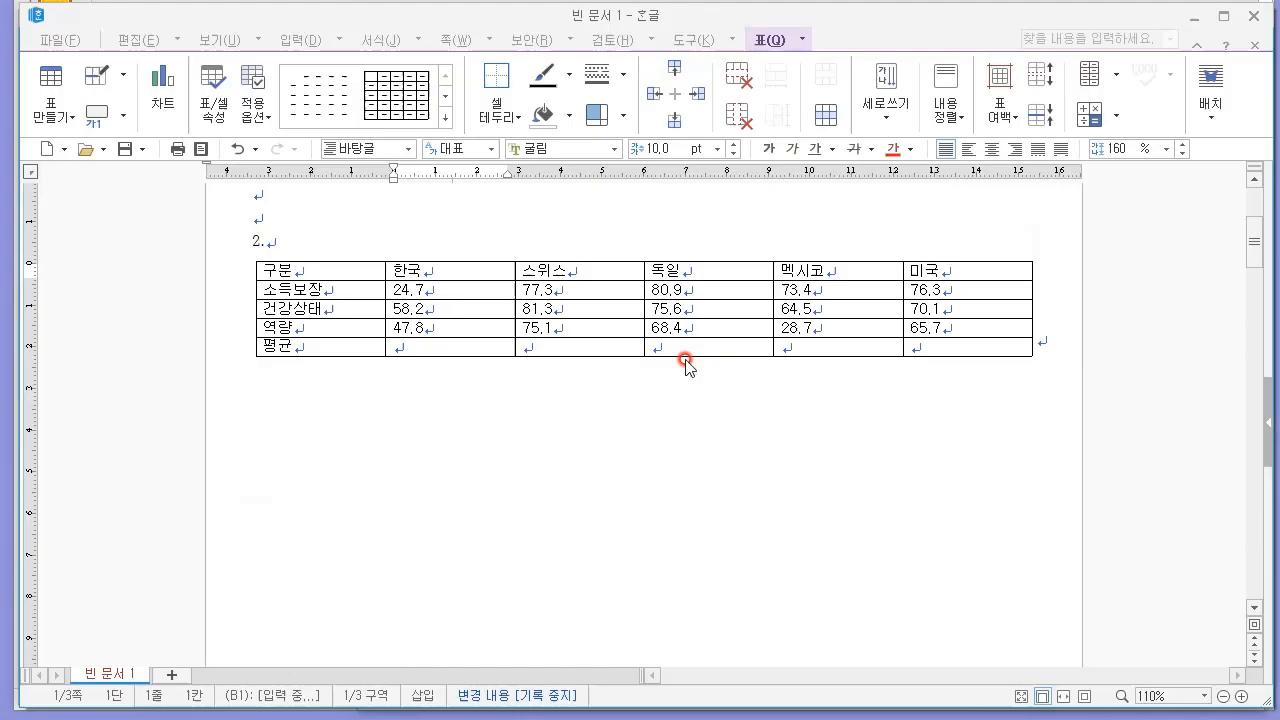
key(alt+Tab)
drag(340, 263, 330, 346)
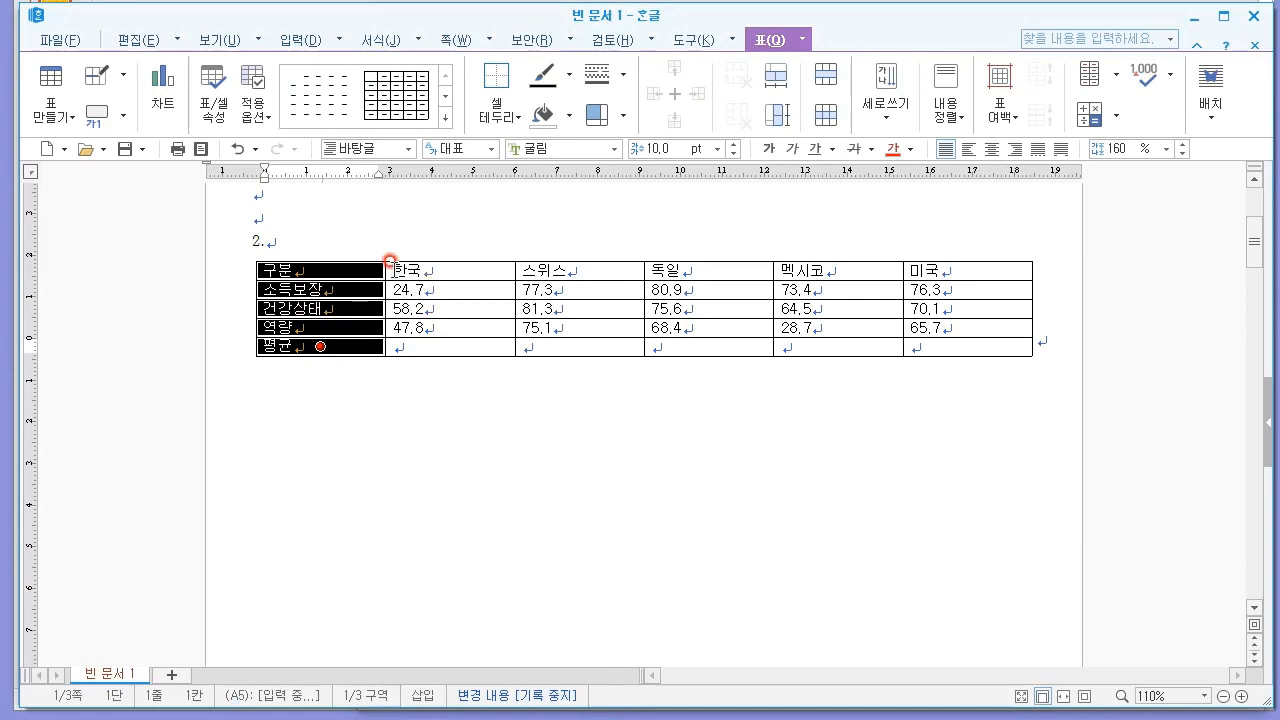
drag(408, 259, 958, 268)
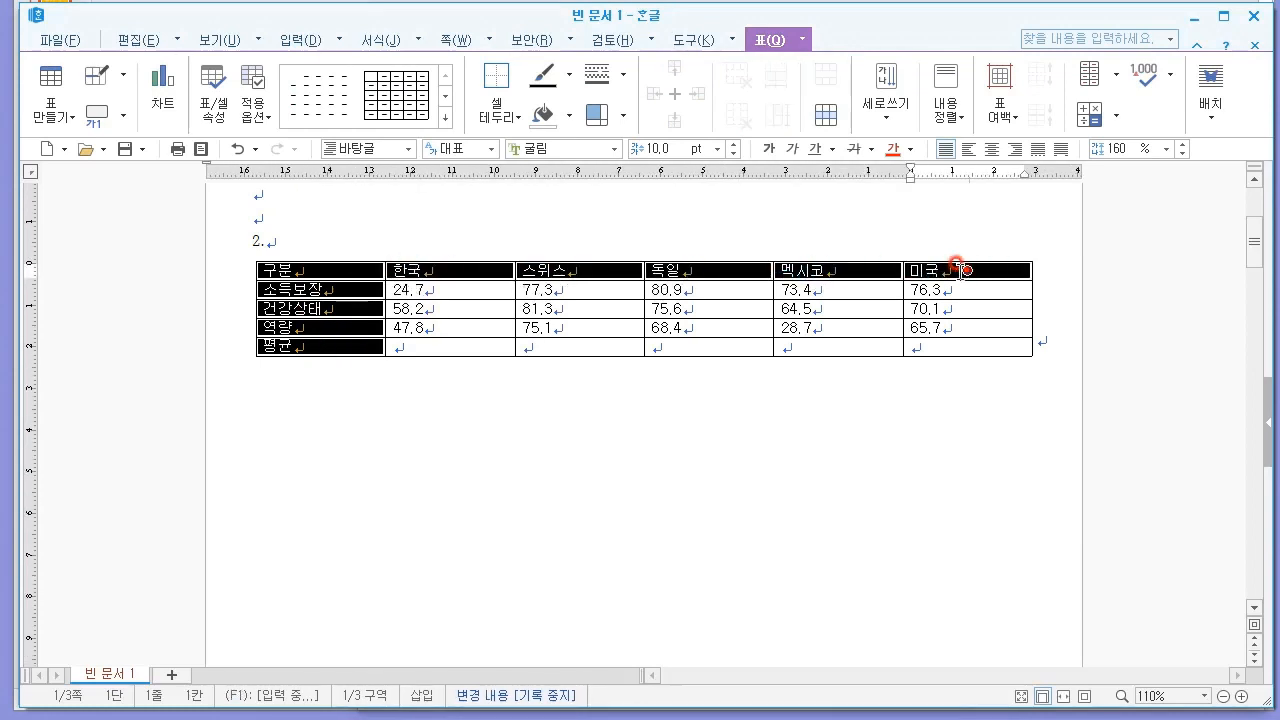
ctrl+click(940, 347)
ctrl+click(938, 348)
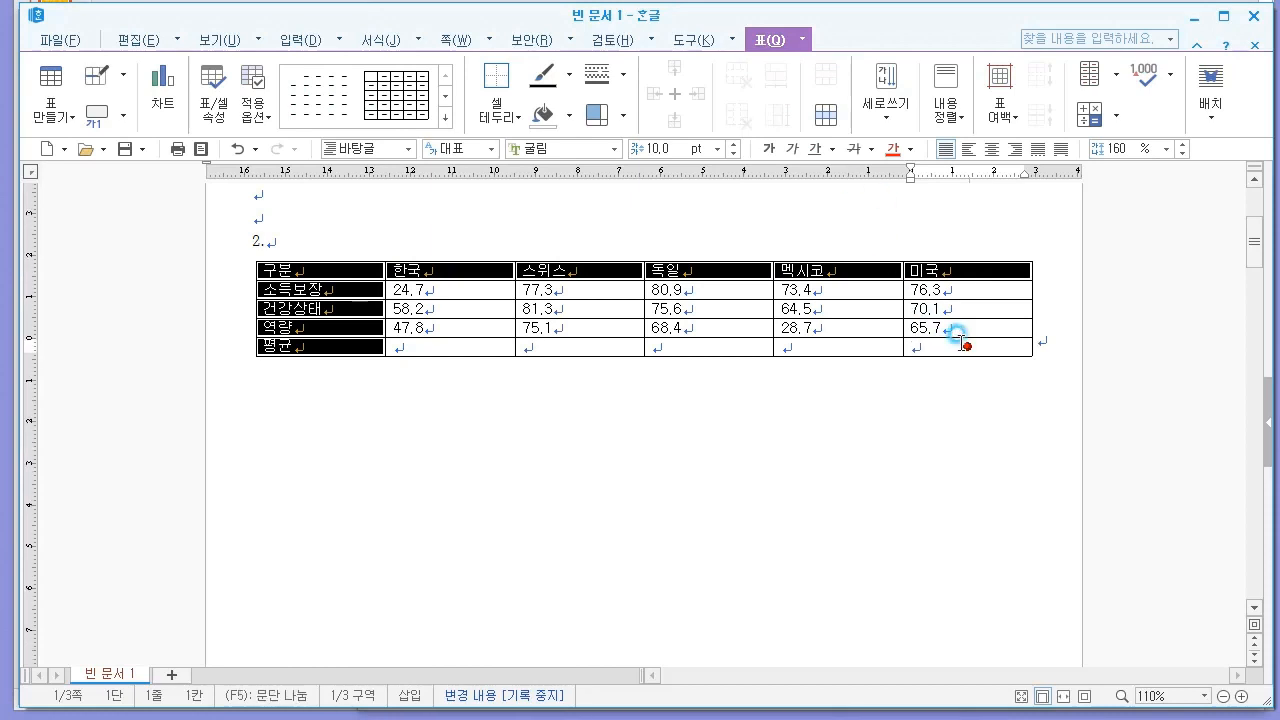
click(990, 152)
Step: Right-align all number cells from 소득보장 to 평균 under the five country headings
drag(414, 289, 971, 343)
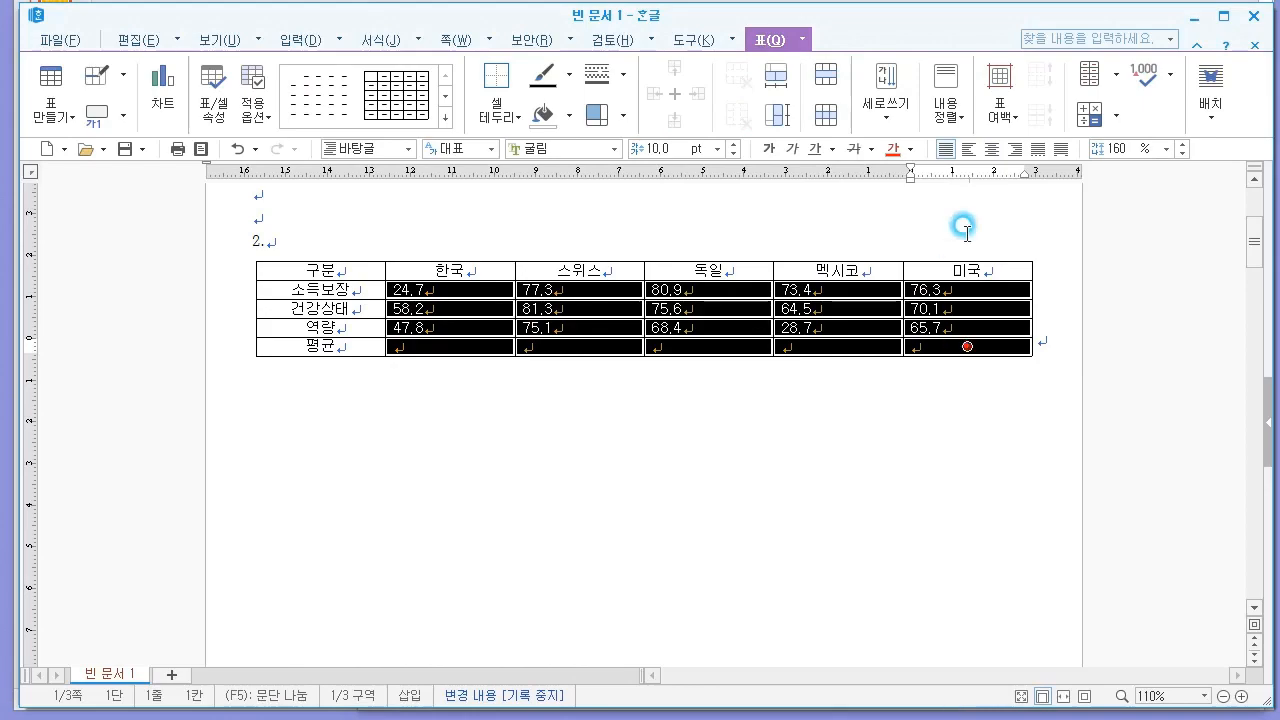
key(alt+Tab)
key(alt+Tab)
click(1014, 148)
click(486, 276)
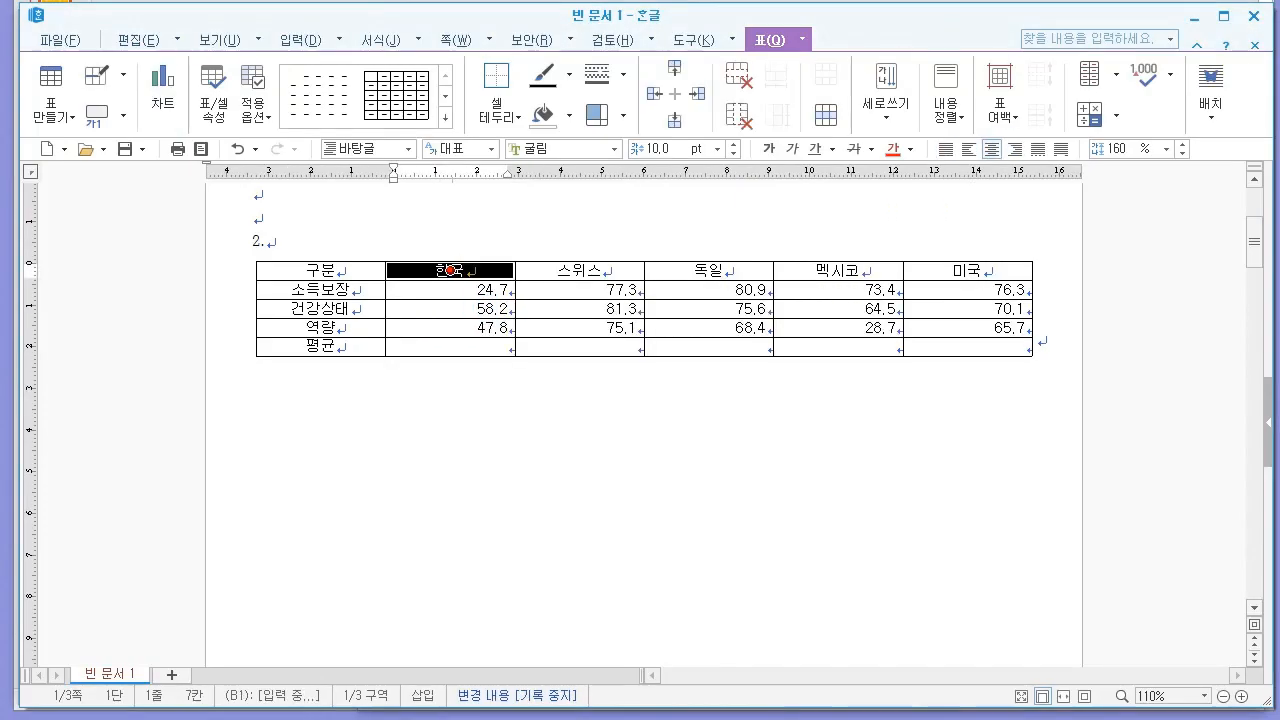
Step: In the Notepad memo, add the line "- 셀 안에서 비연속 선택 : 처음만 드래그 + Ctrl 누른 상태로 다른 곳 드래그" and save it
key(alt+Tab)
key(Return)
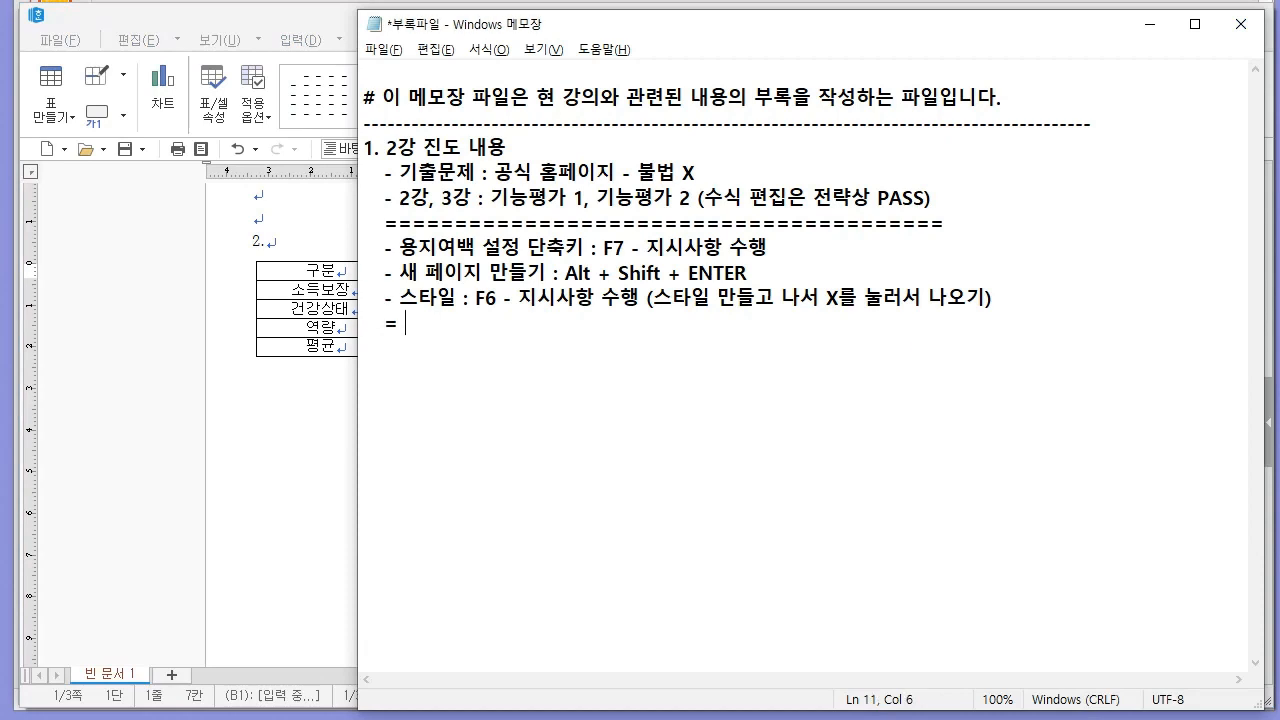
text(- 셀 안에서 )
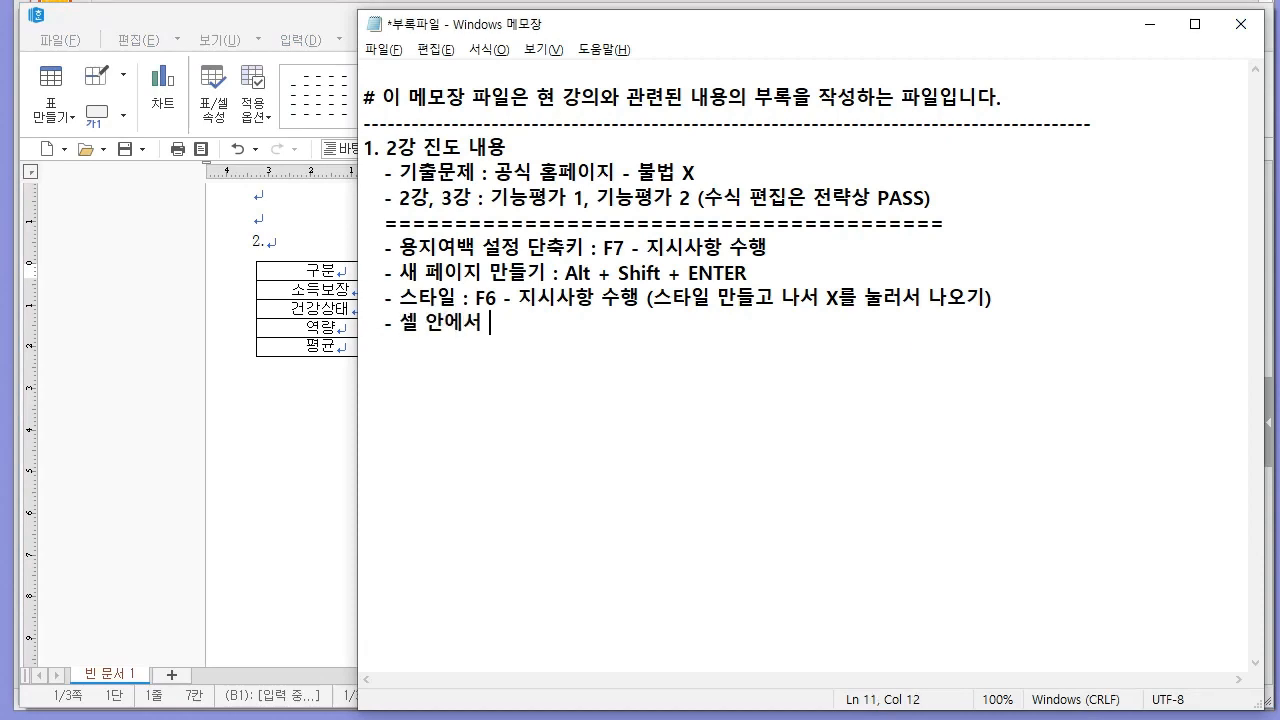
text(비연속 선태)
text( : 처음만 드래그)
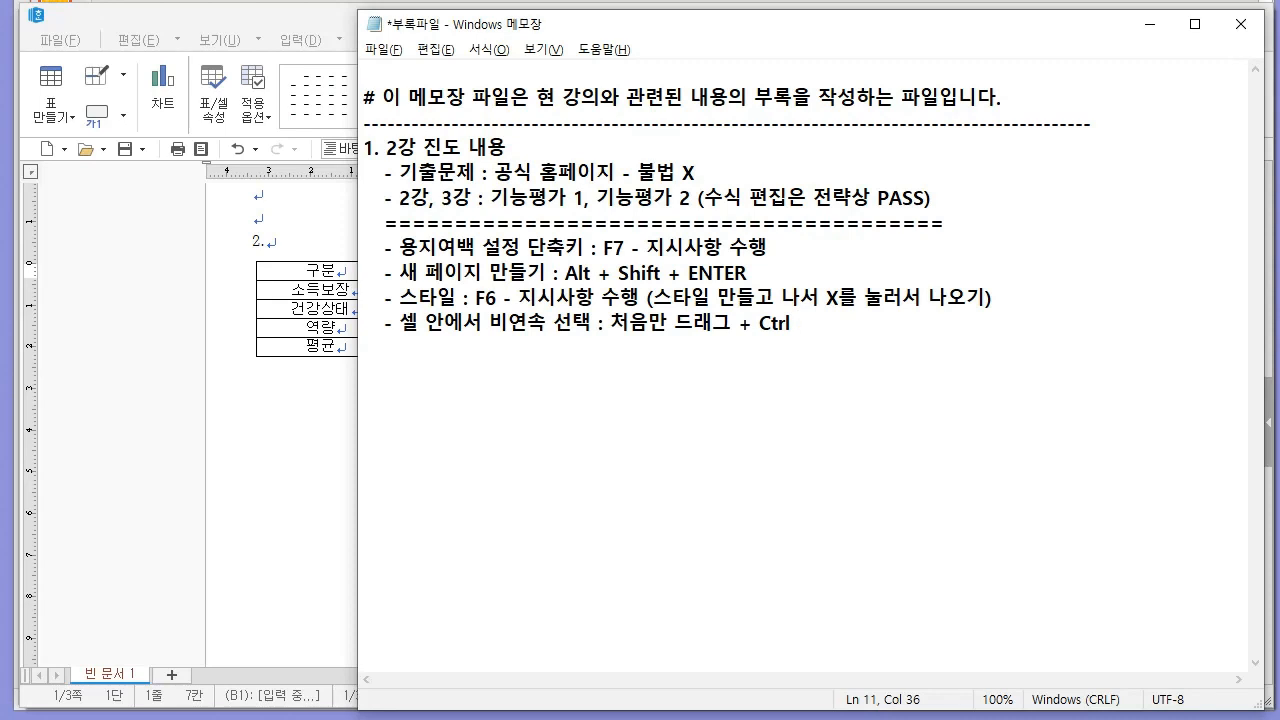
text(+ Ctrl 누른 상태로 다른 ㄱ)
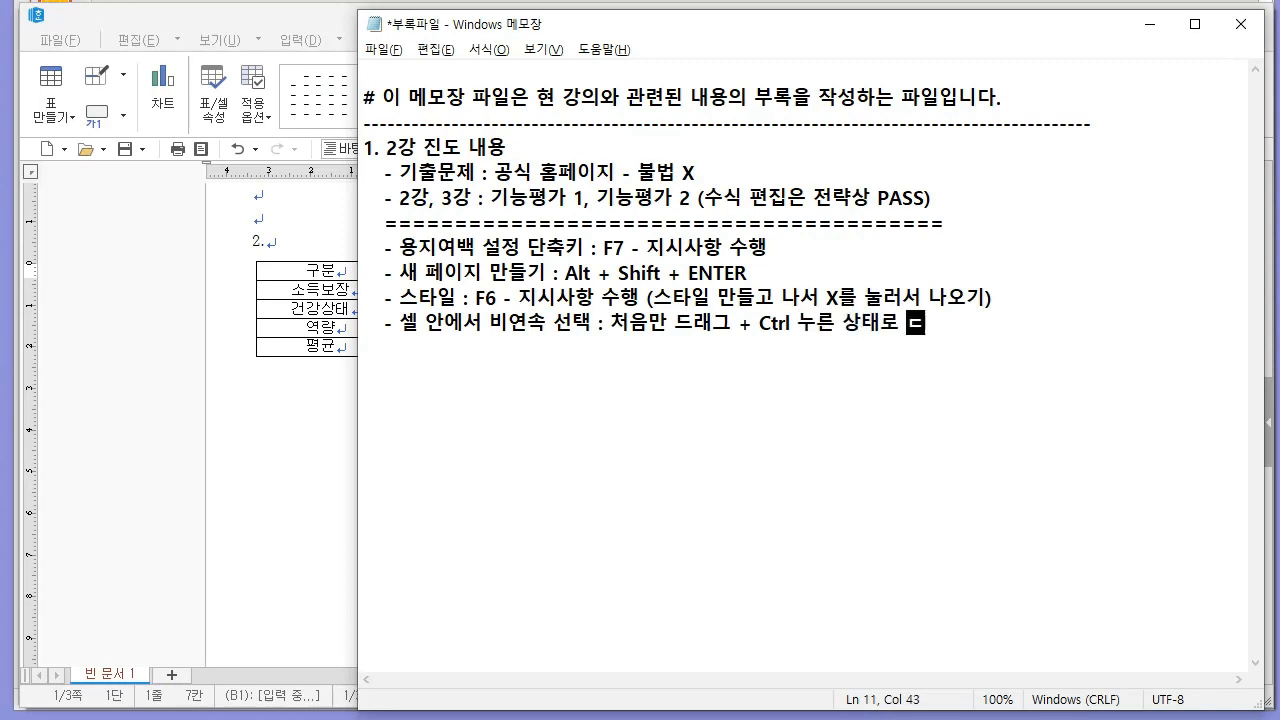
text( 드래그)
key(ctrl+s)
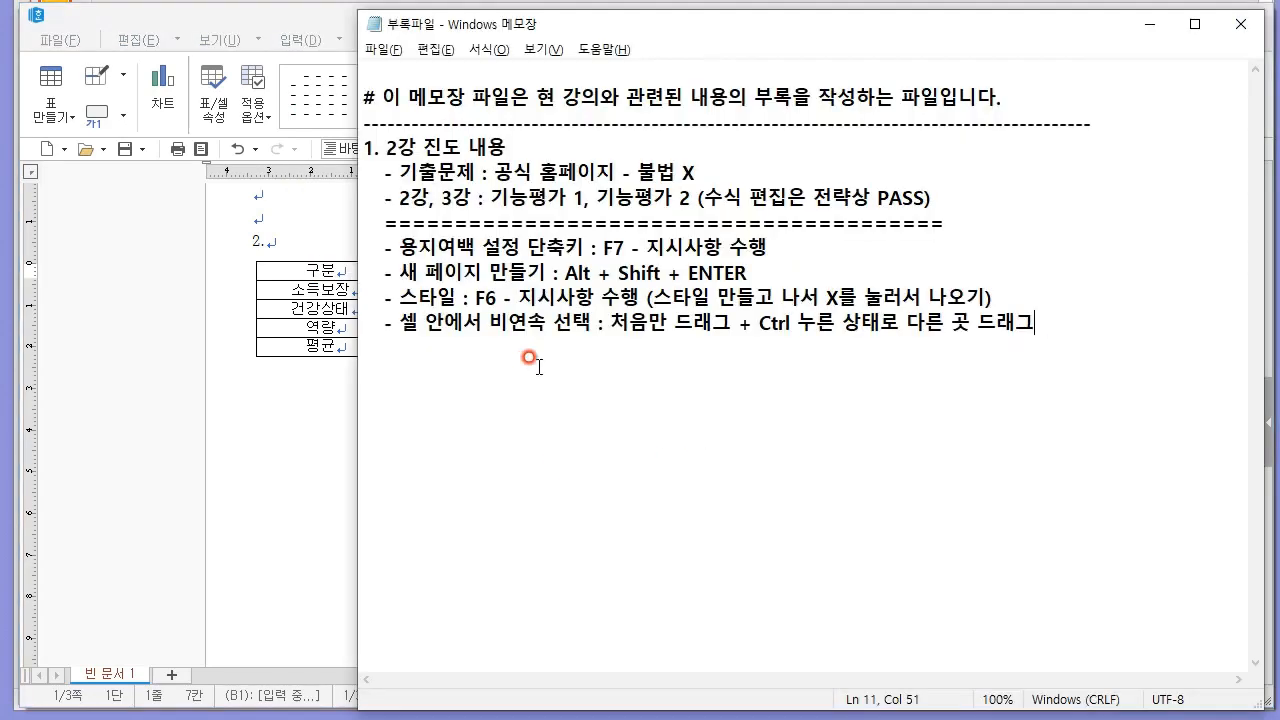
Step: Check the cell background condition in the exam PDF, then select the table's 구분-to-멕시코 columns down to 역량 and open their cell border/background settings
click(311, 553)
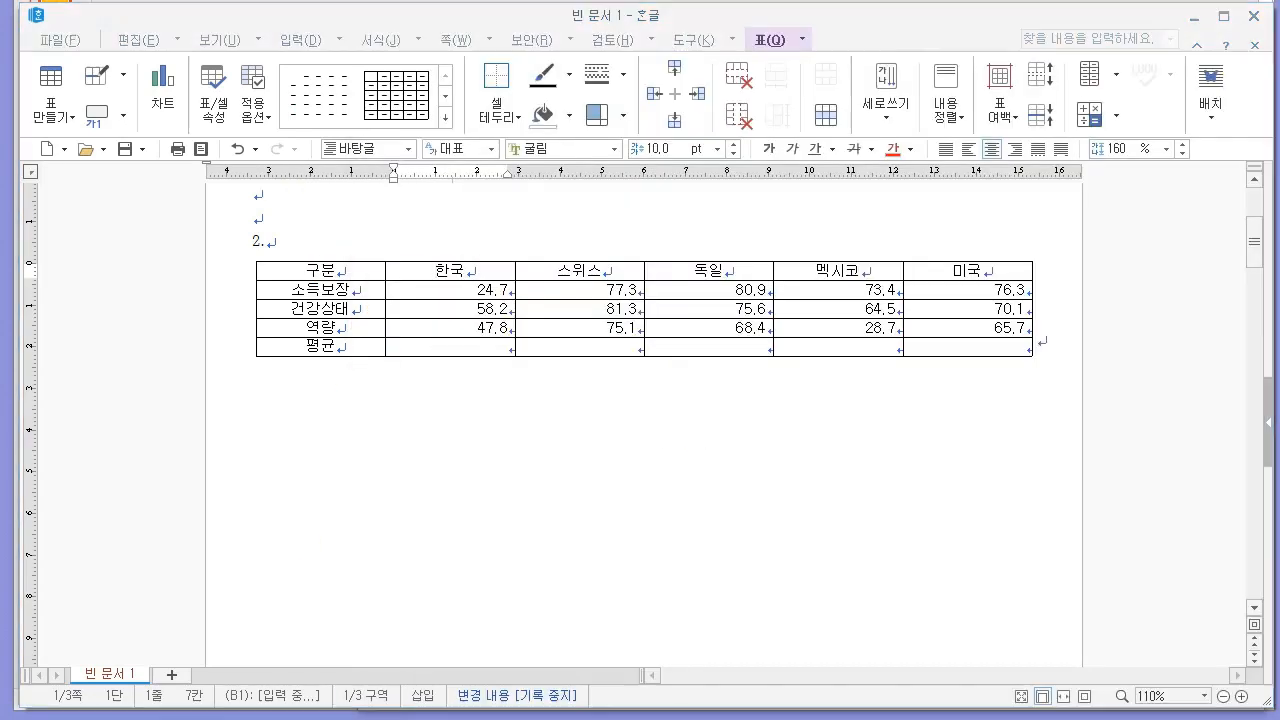
key(alt+Tab)
drag(568, 397, 665, 397)
click(627, 462)
click(545, 500)
key(alt+Tab)
drag(354, 272, 878, 330)
key(alt+Tab)
key(alt+Tab)
key(l)
click(390, 103)
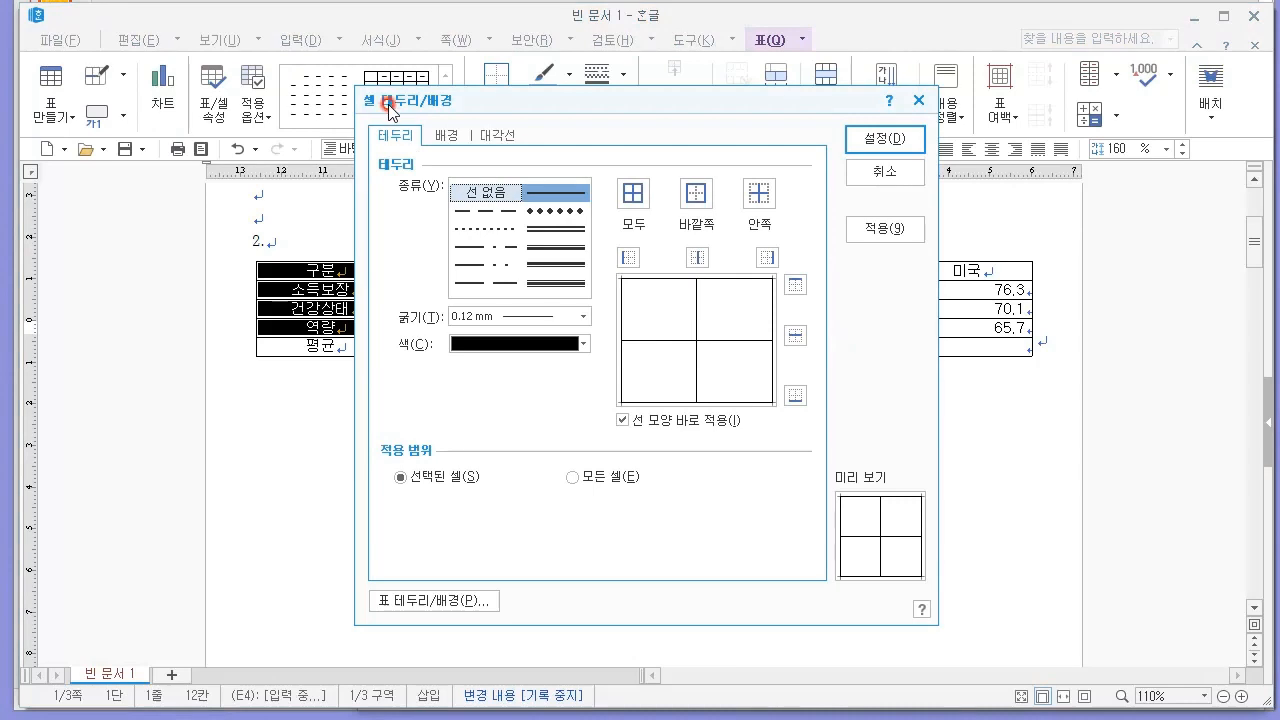
Step: Add the line "- 셀 테두리/배경 : 드래그 + L" to the Notepad memo and save it
key(alt+Tab)
click(1013, 372)
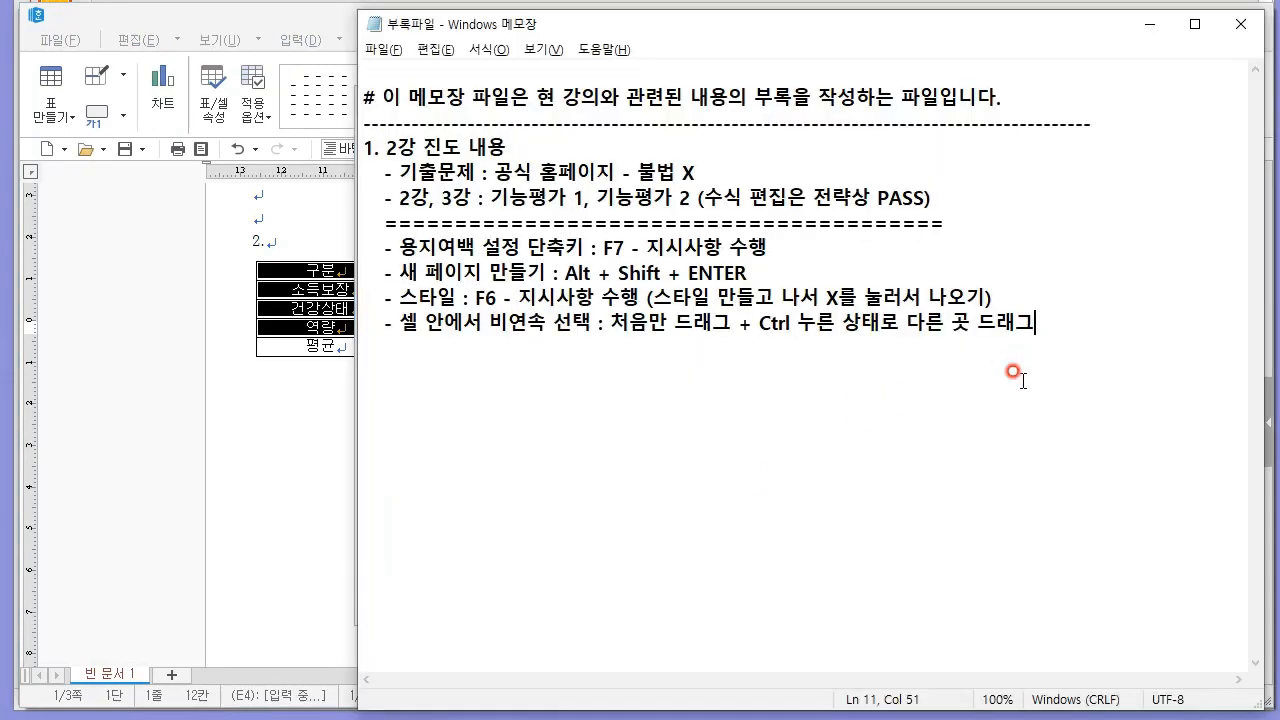
key(Return)
text(- 셀 테두리/배경 )
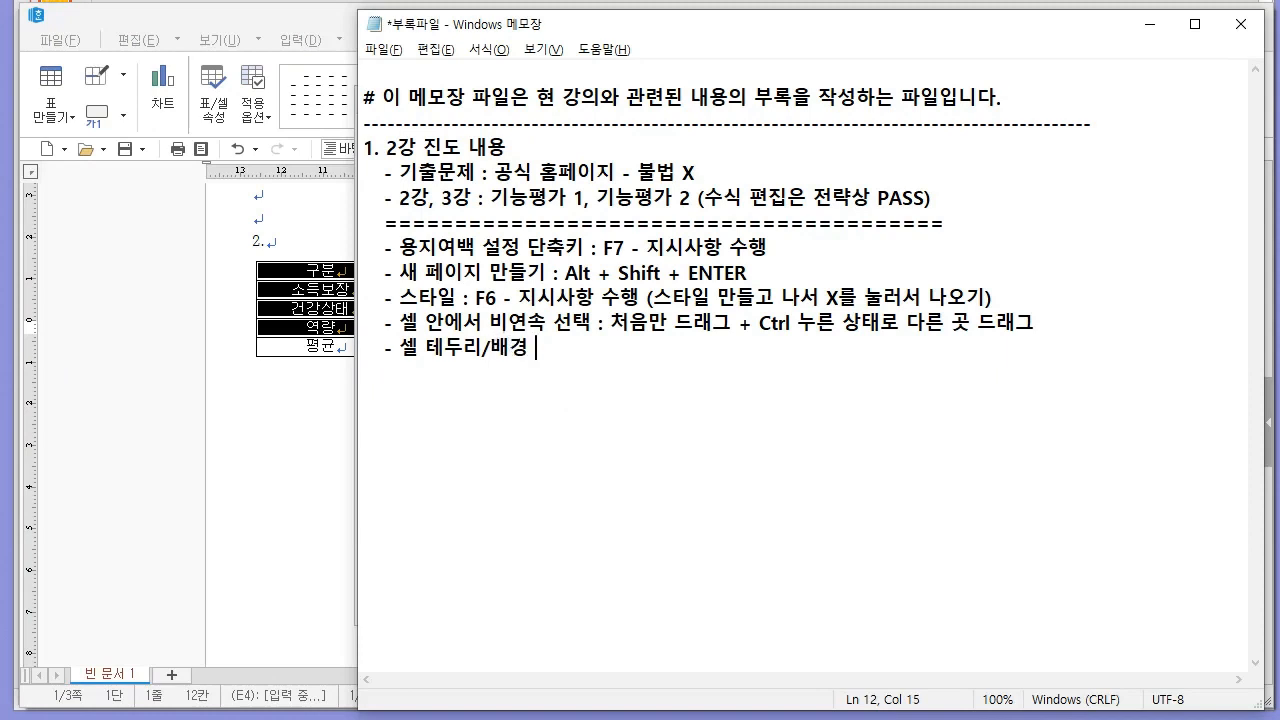
text(: 드래그 + )
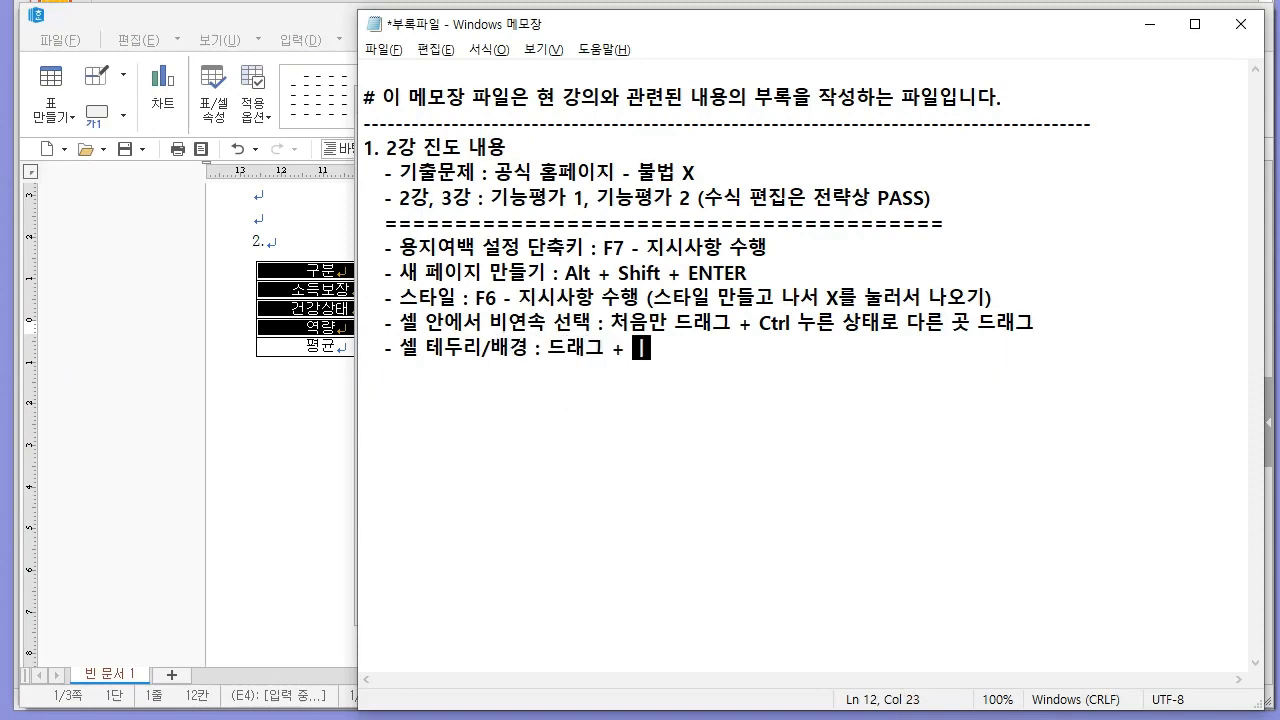
text(L)
key(ctrl+s)
click(1013, 371)
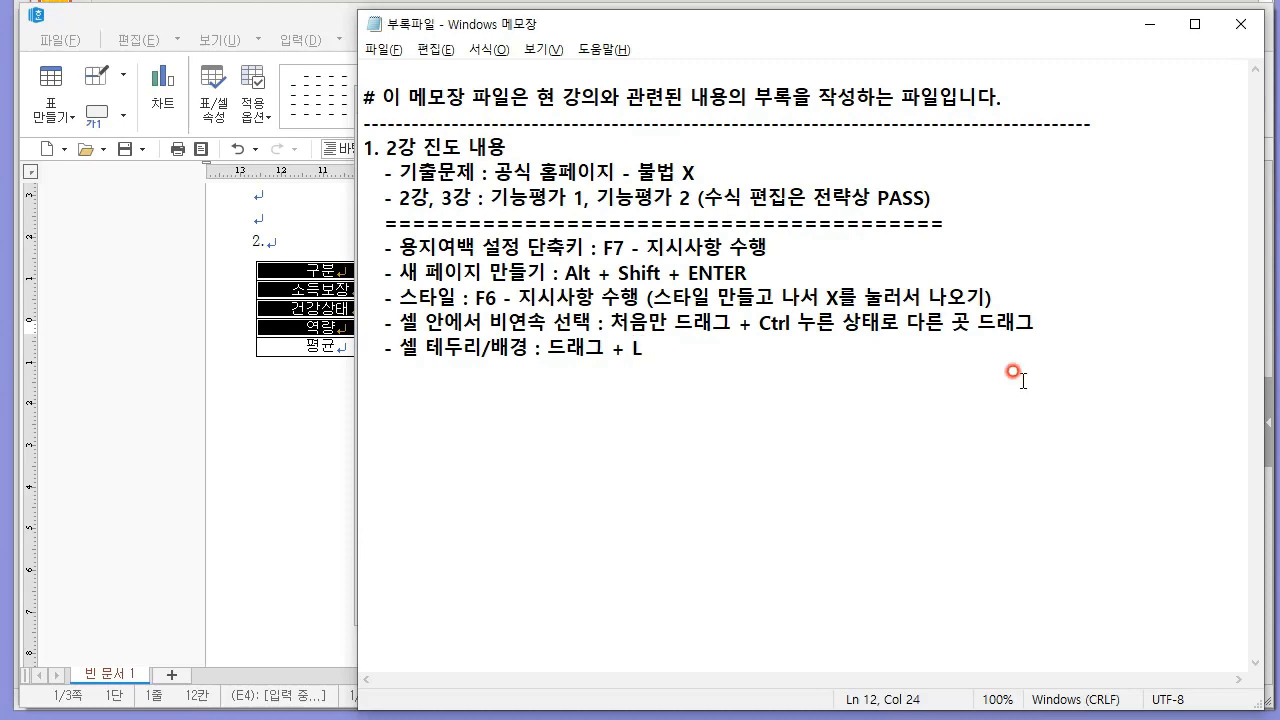
Step: Fill the selected table cells' background with yellow from the 오피스 color theme in the Hangul document
click(348, 272)
key(l)
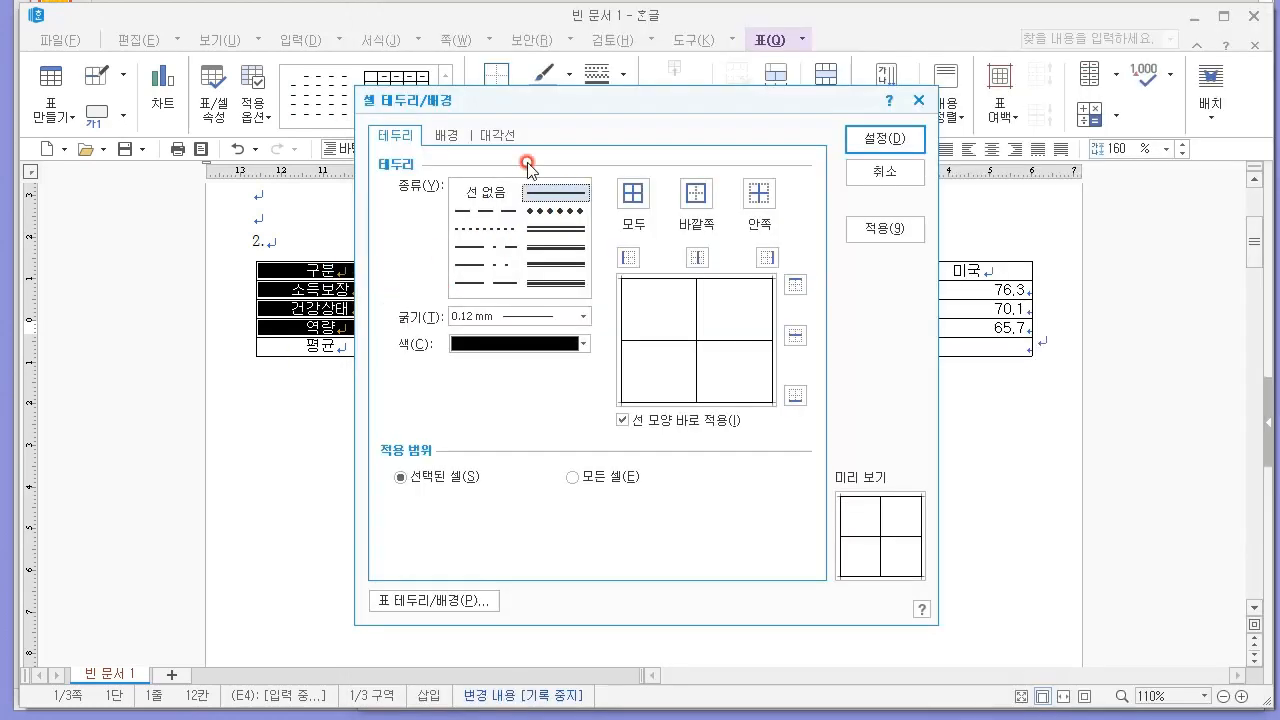
click(447, 136)
click(418, 211)
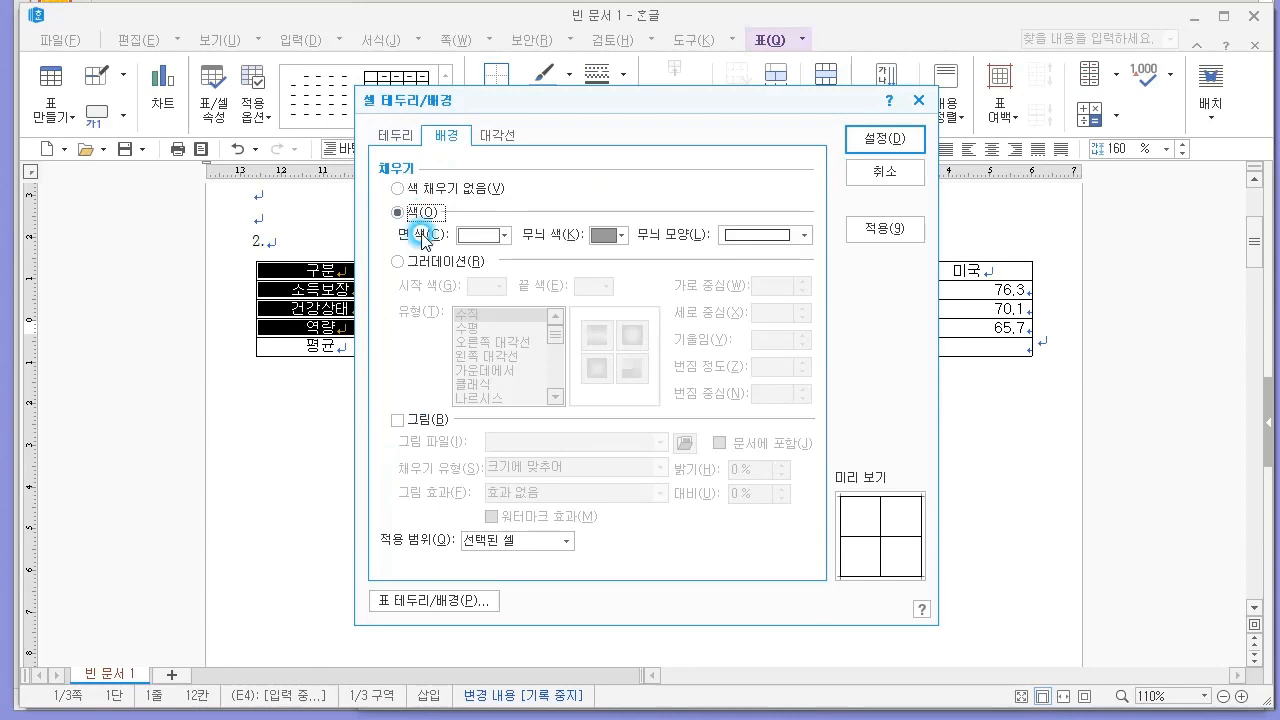
click(493, 233)
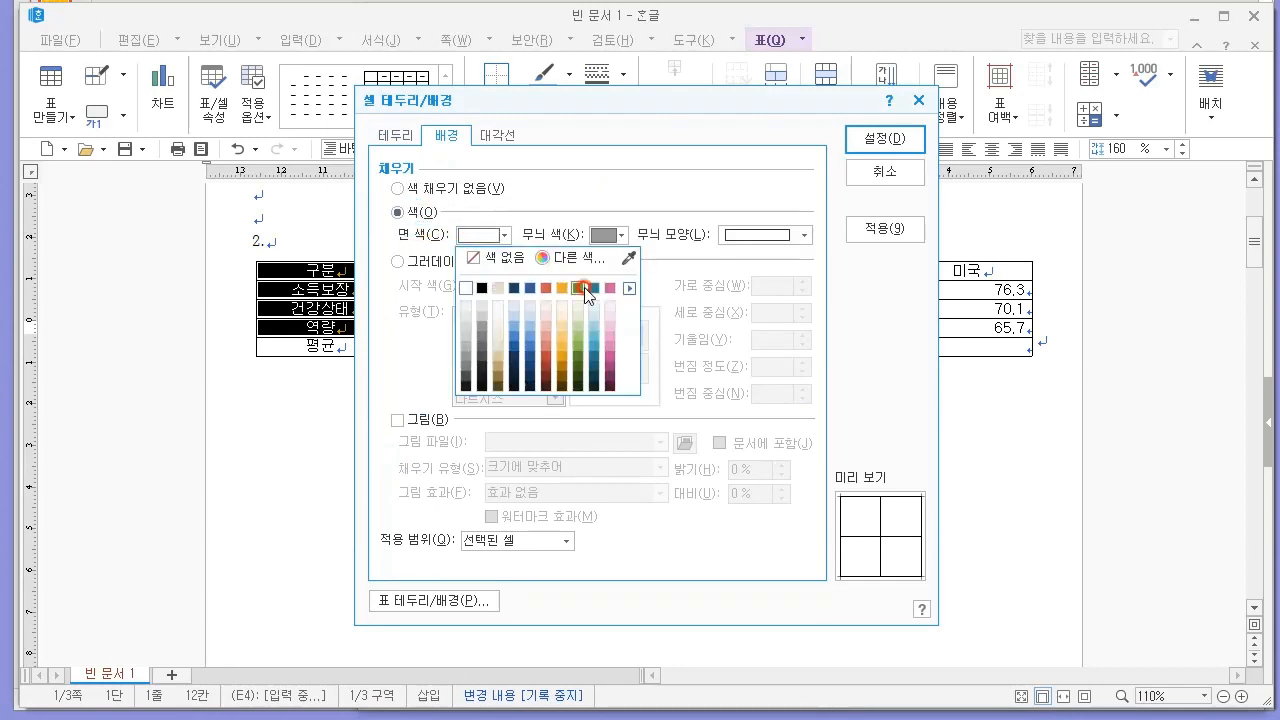
click(629, 290)
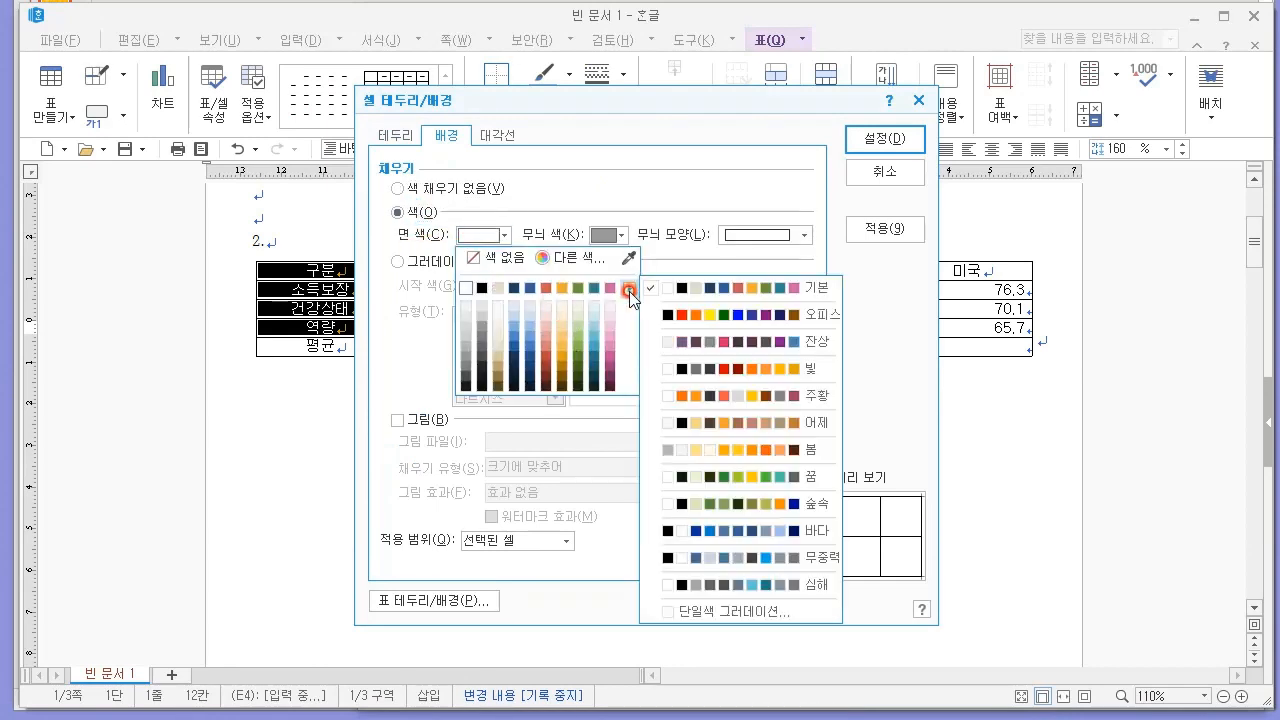
click(694, 316)
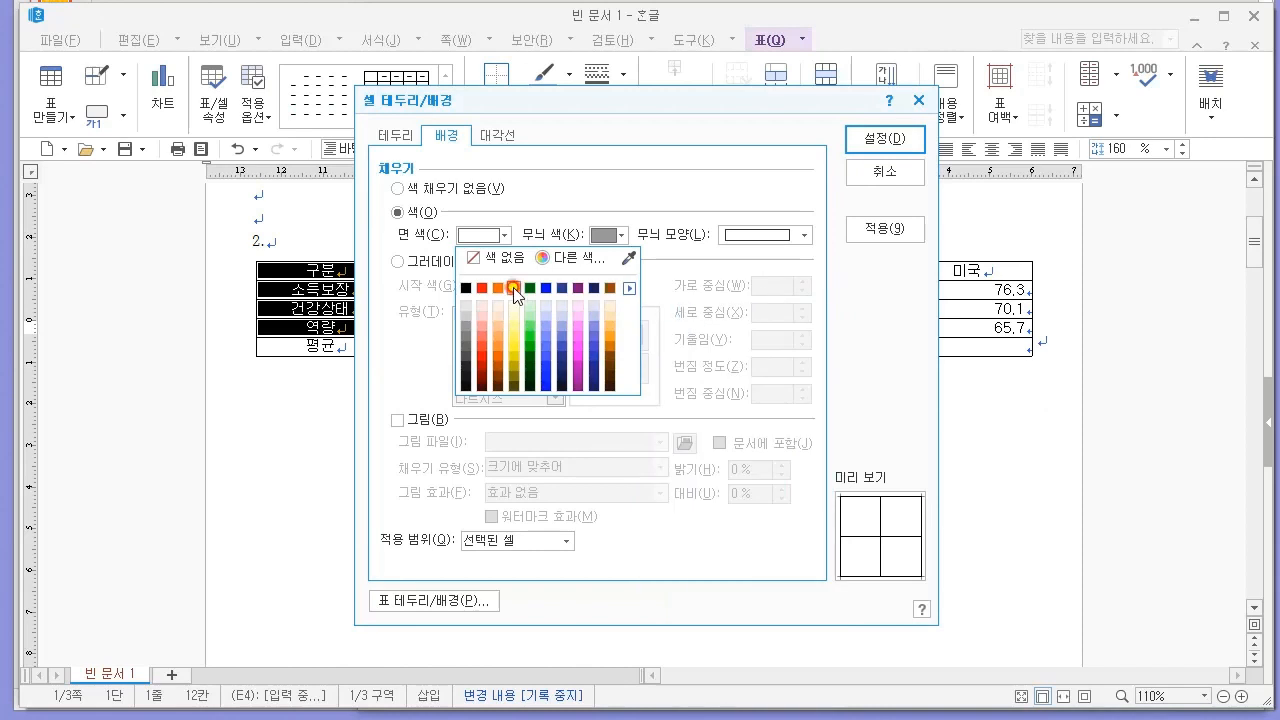
click(514, 289)
click(884, 139)
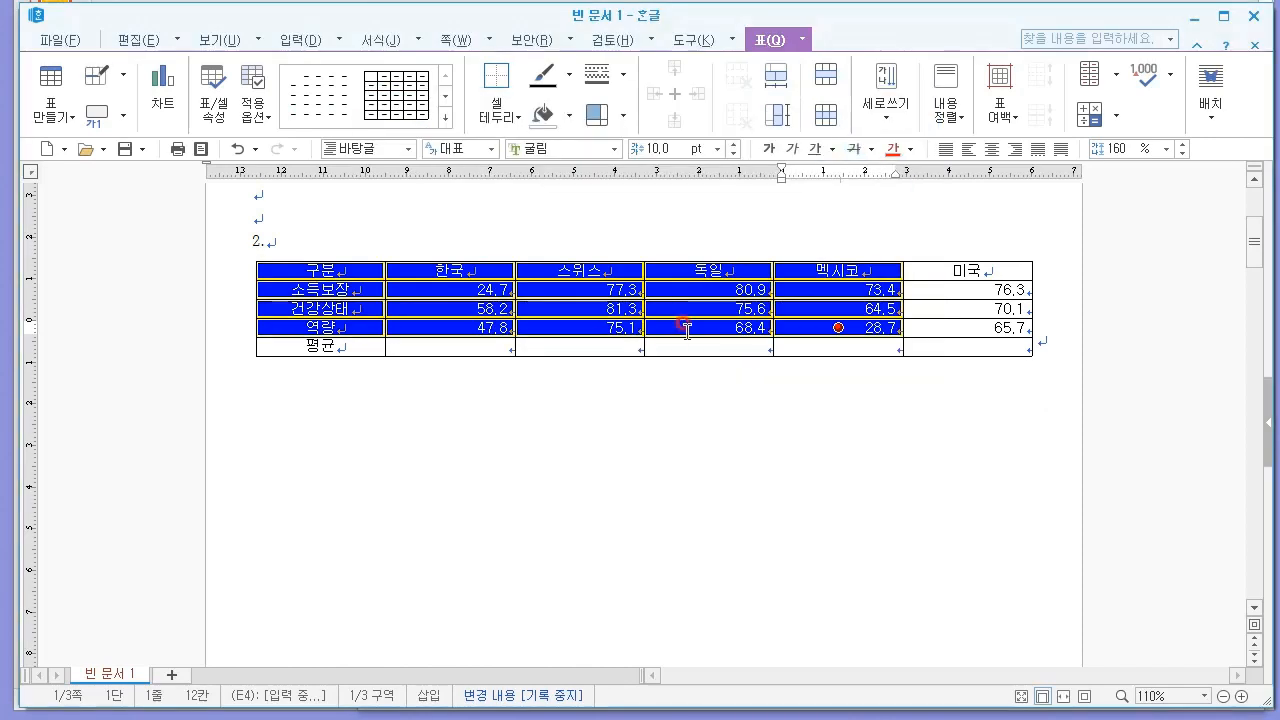
click(680, 340)
Step: Check the average condition in the exam PDF, then fill the 평균 row from 한국 to 멕시코 using the block average calculation in Hangul
key(alt+Tab)
key(alt+Tab)
key(alt+Tab)
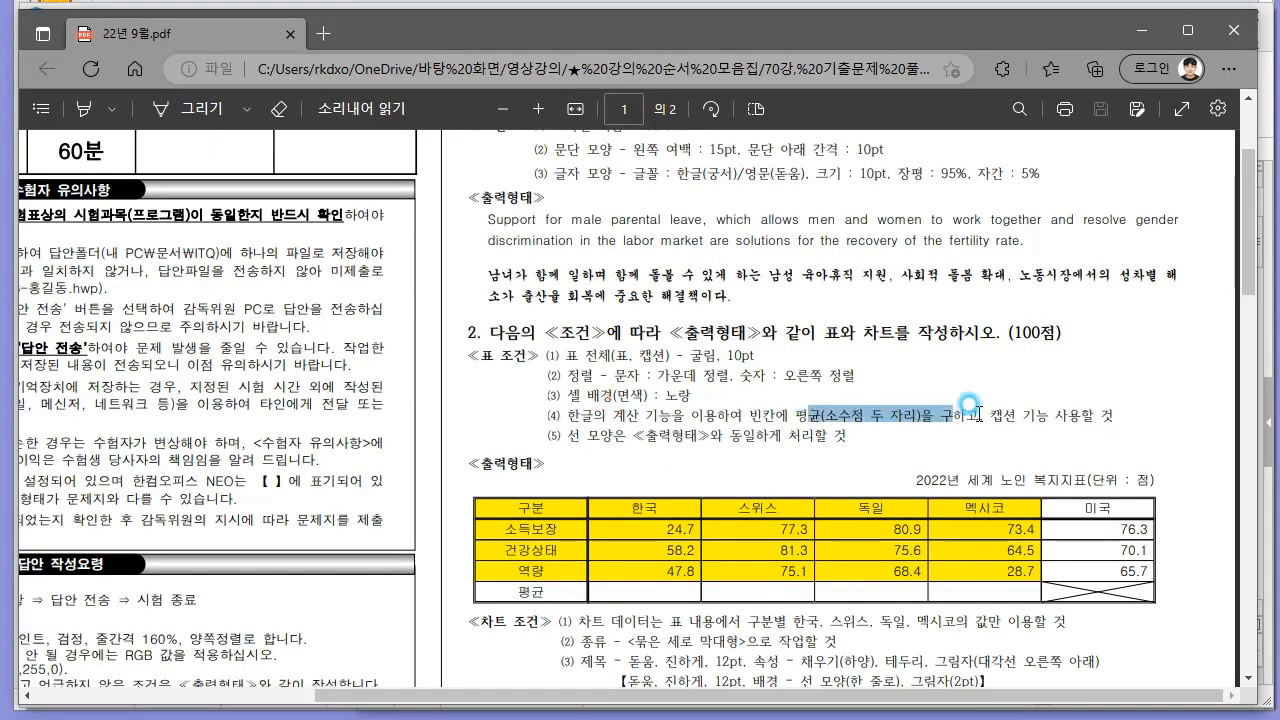
key(alt+Tab)
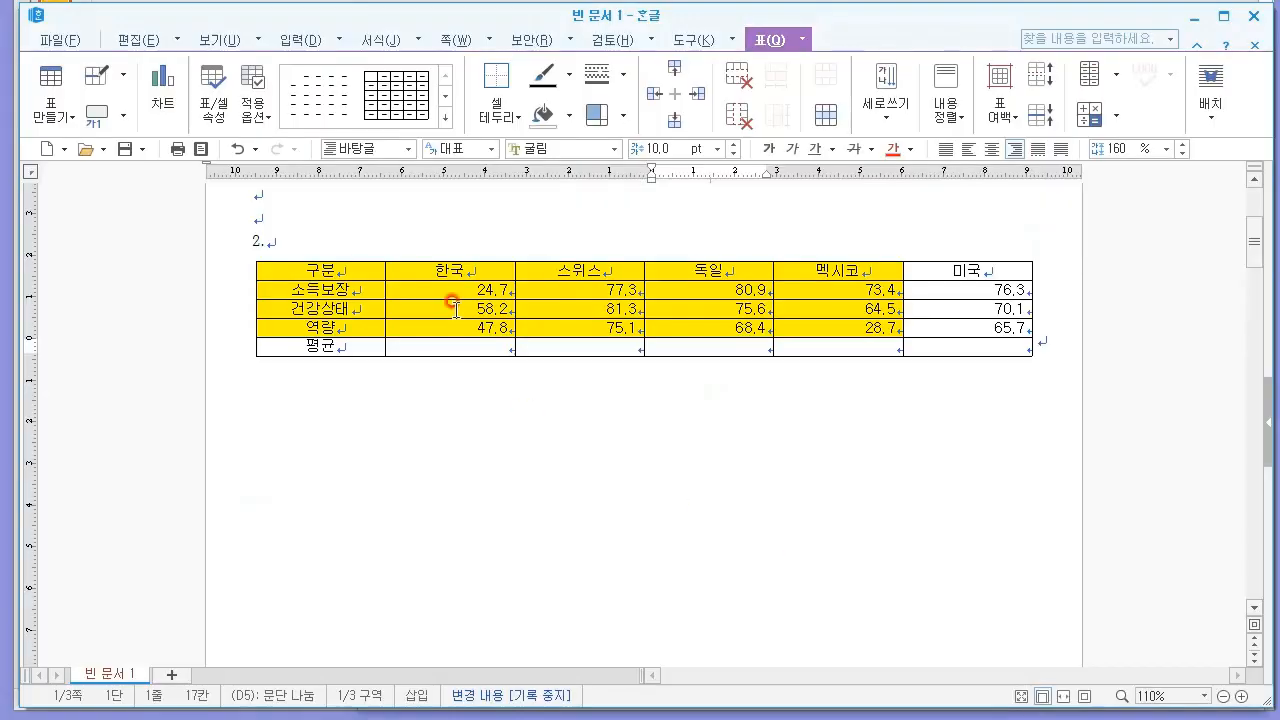
drag(460, 290, 812, 346)
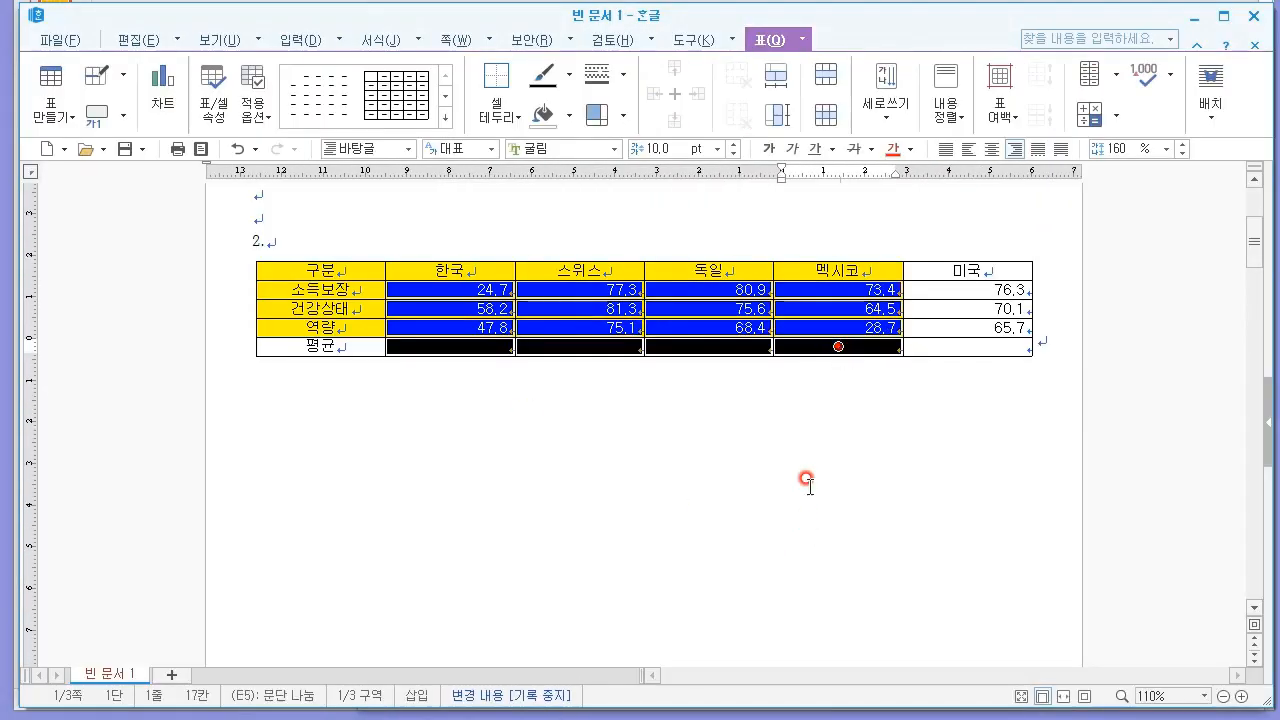
right_click(808, 345)
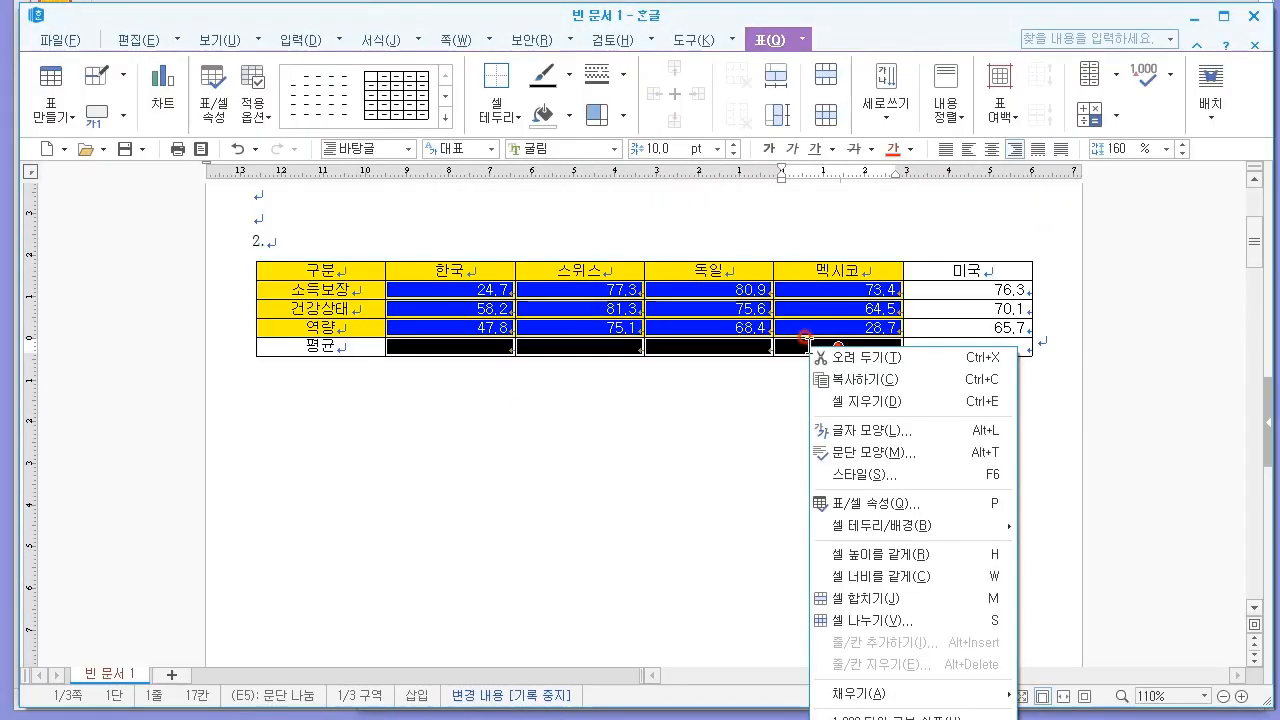
key(Escape)
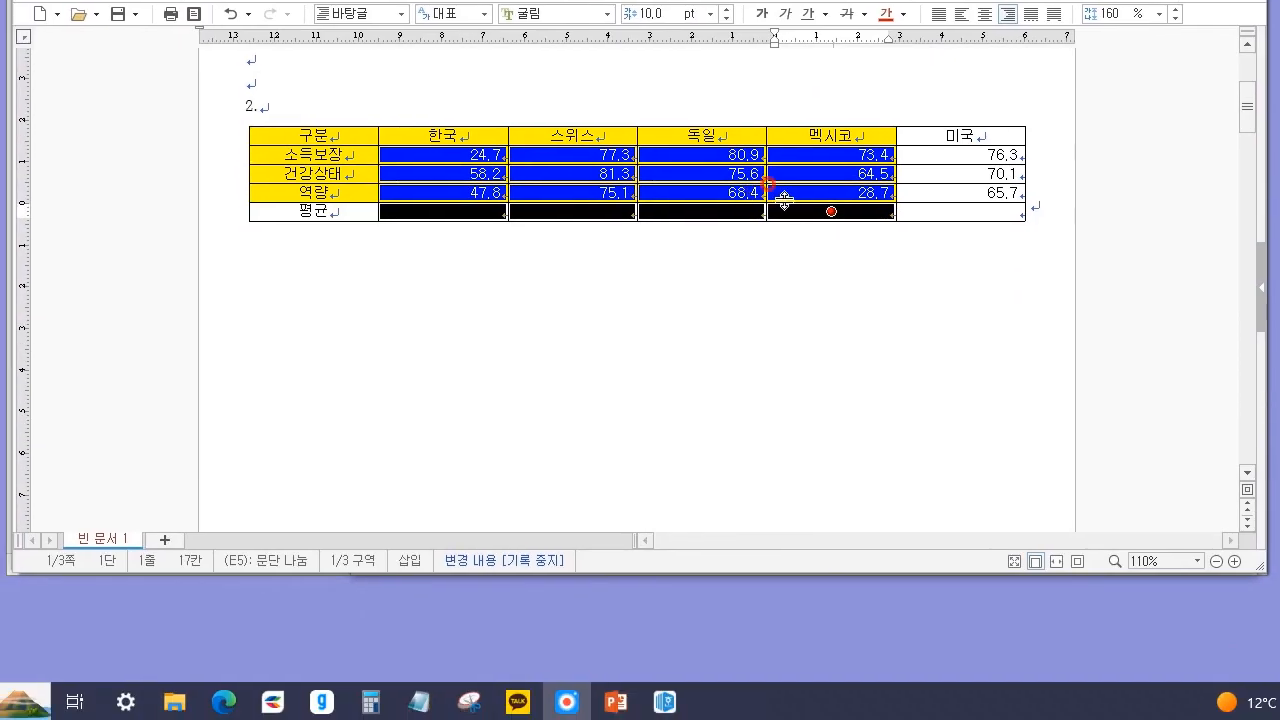
right_click(810, 217)
mouse_move(900, 628)
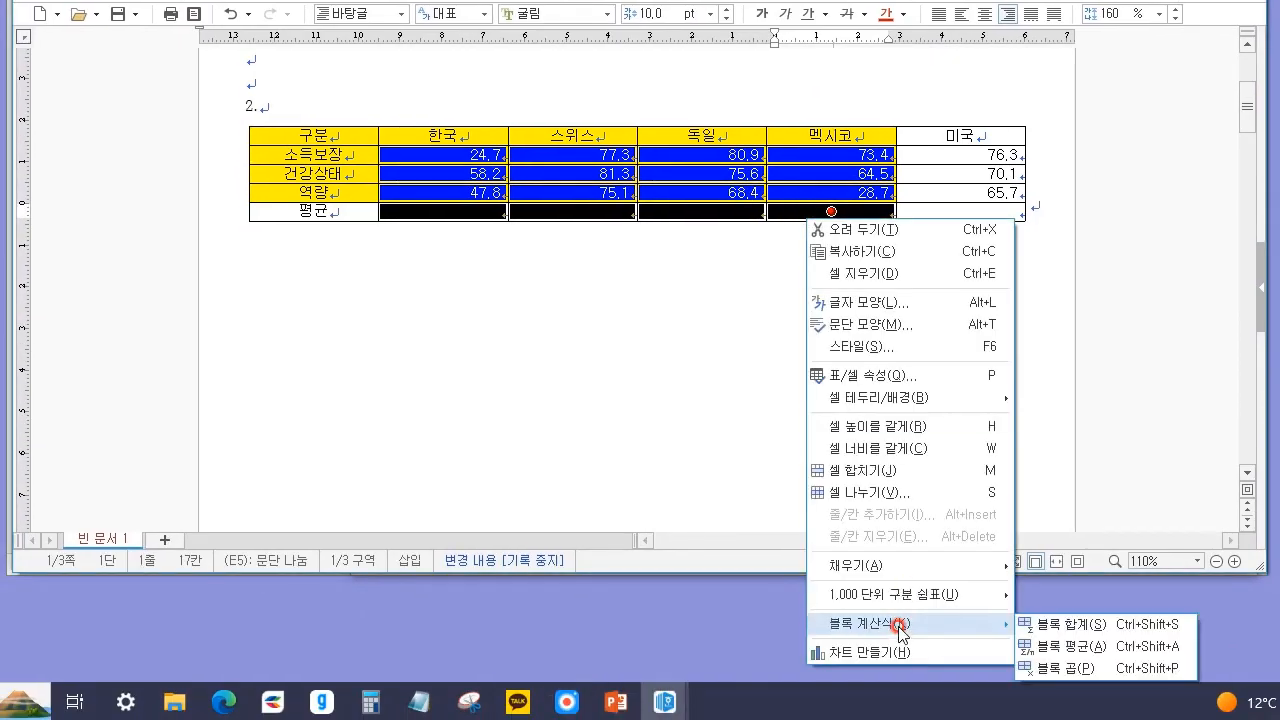
click(1127, 647)
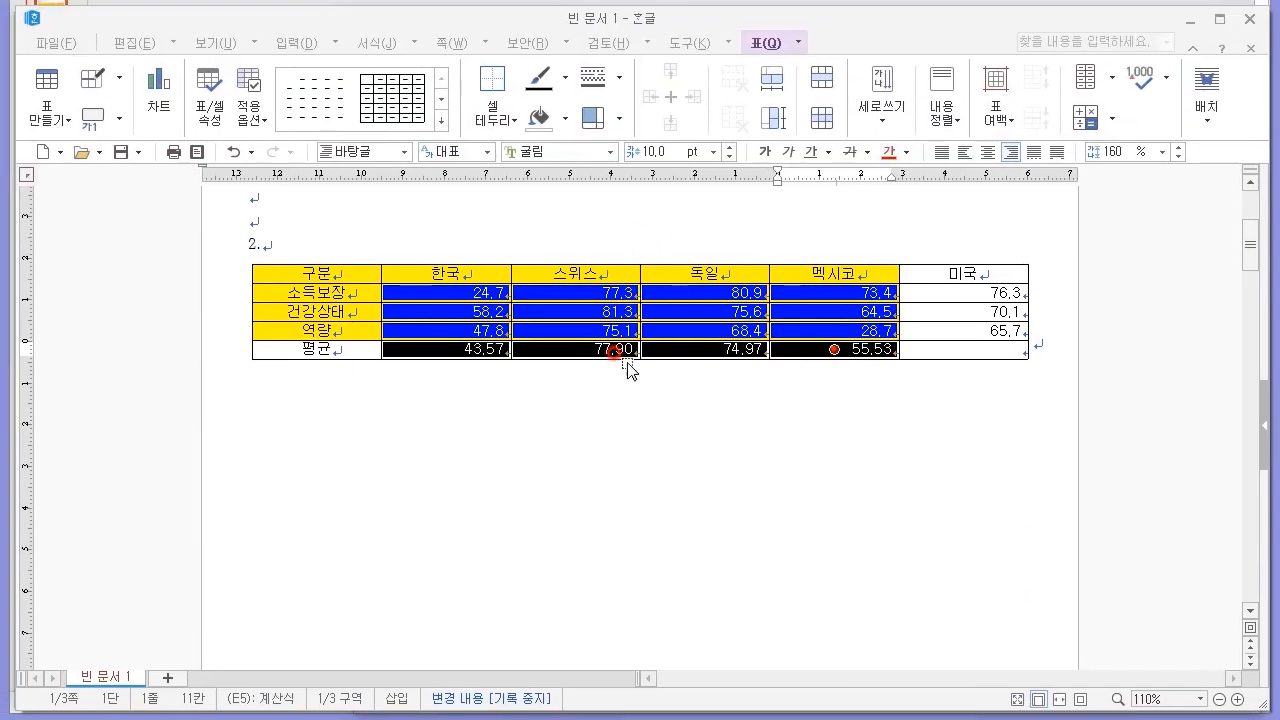
Step: Examine the formula settings of the 독일 average cell and close them
click(645, 349)
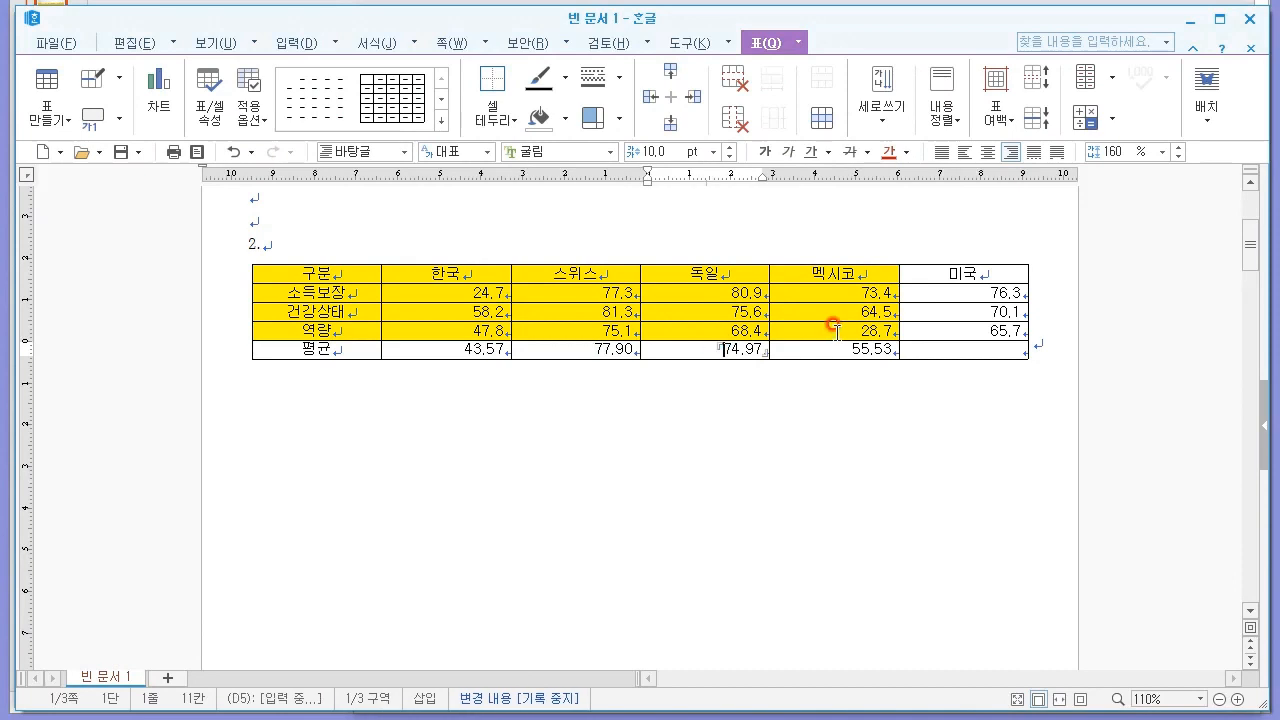
right_click(743, 345)
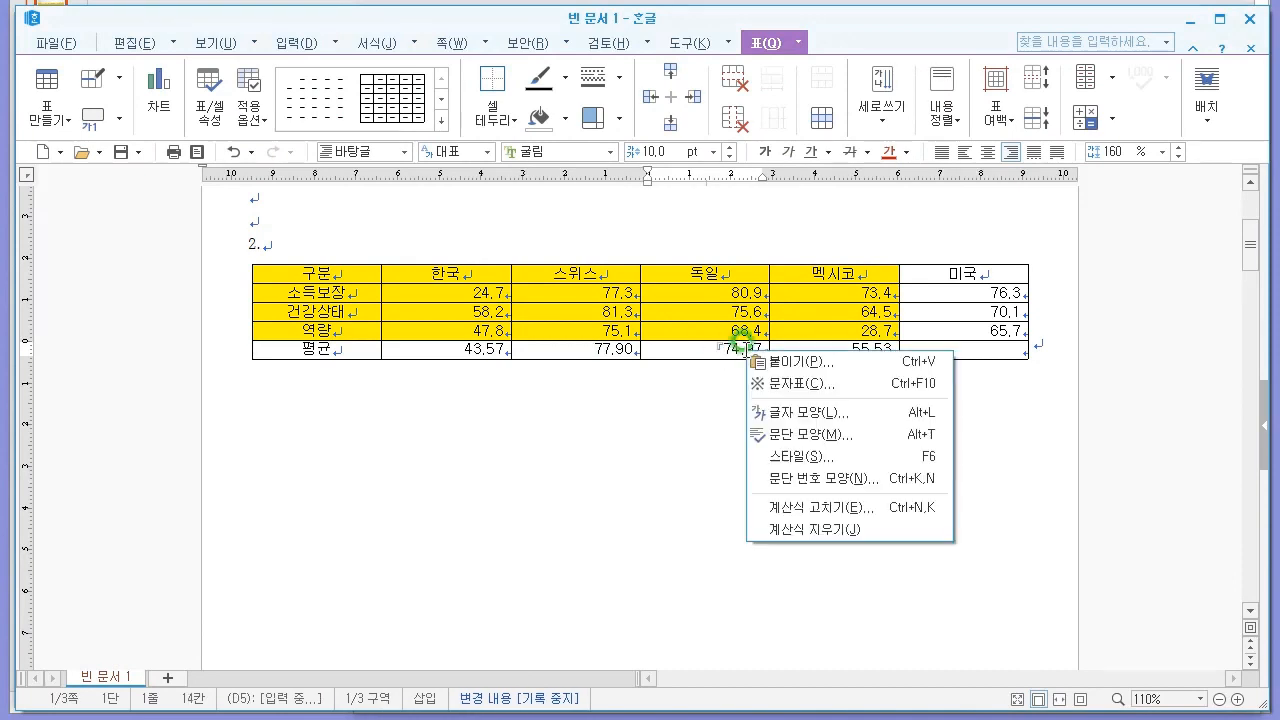
click(832, 508)
click(646, 398)
click(646, 398)
click(786, 370)
click(962, 345)
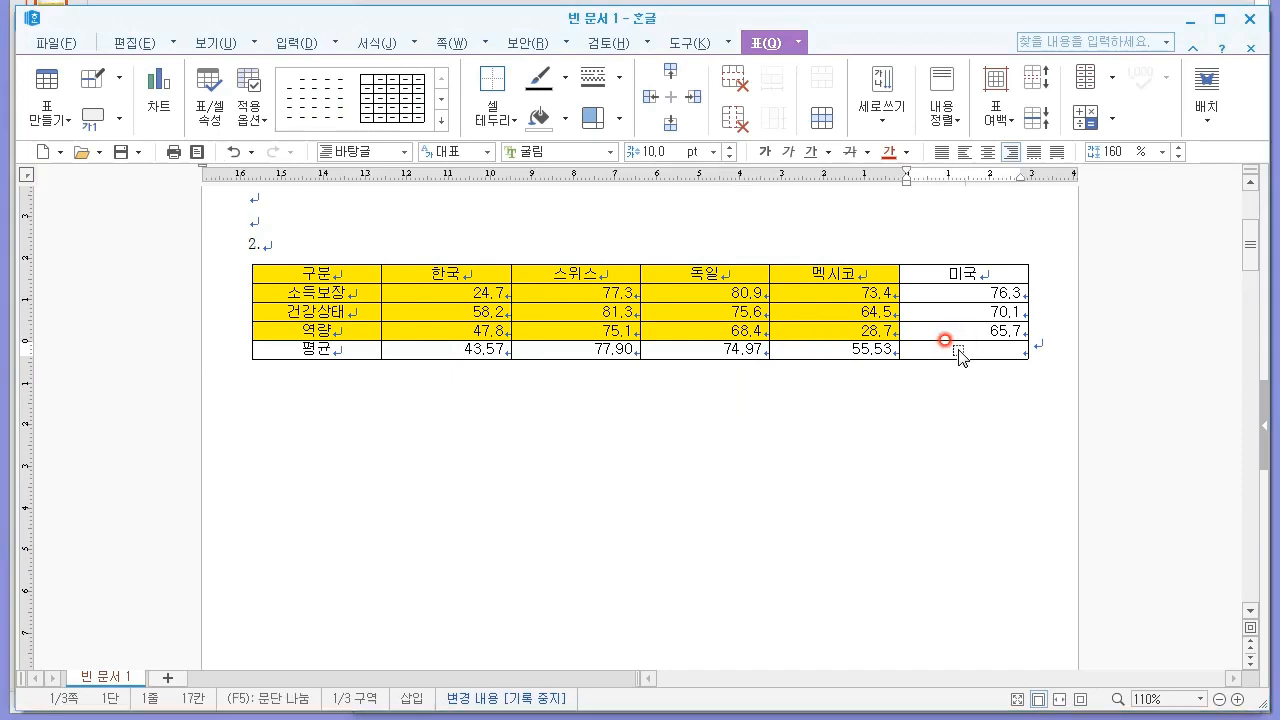
Step: Check the caption condition and caption wording in the exam PDF, then insert a caption for the table in the Hangul document
key(alt+Tab)
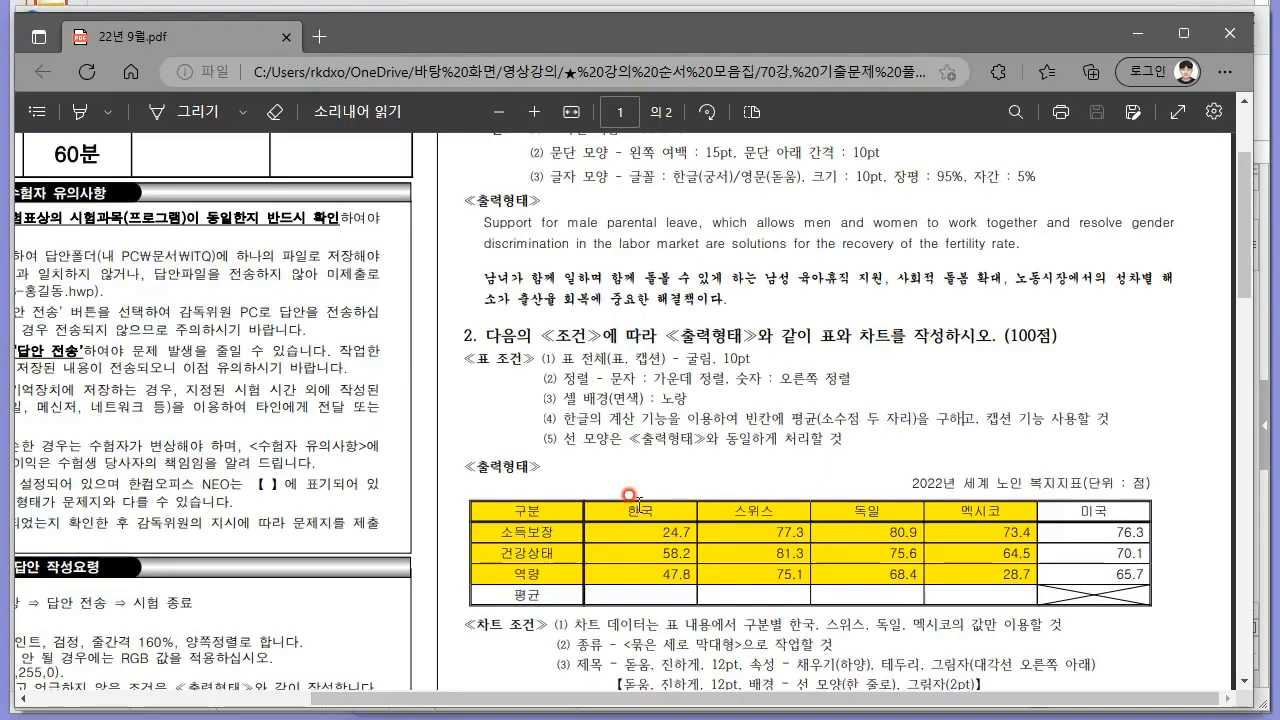
drag(990, 419, 1091, 421)
click(996, 466)
drag(914, 483, 1148, 484)
click(1010, 484)
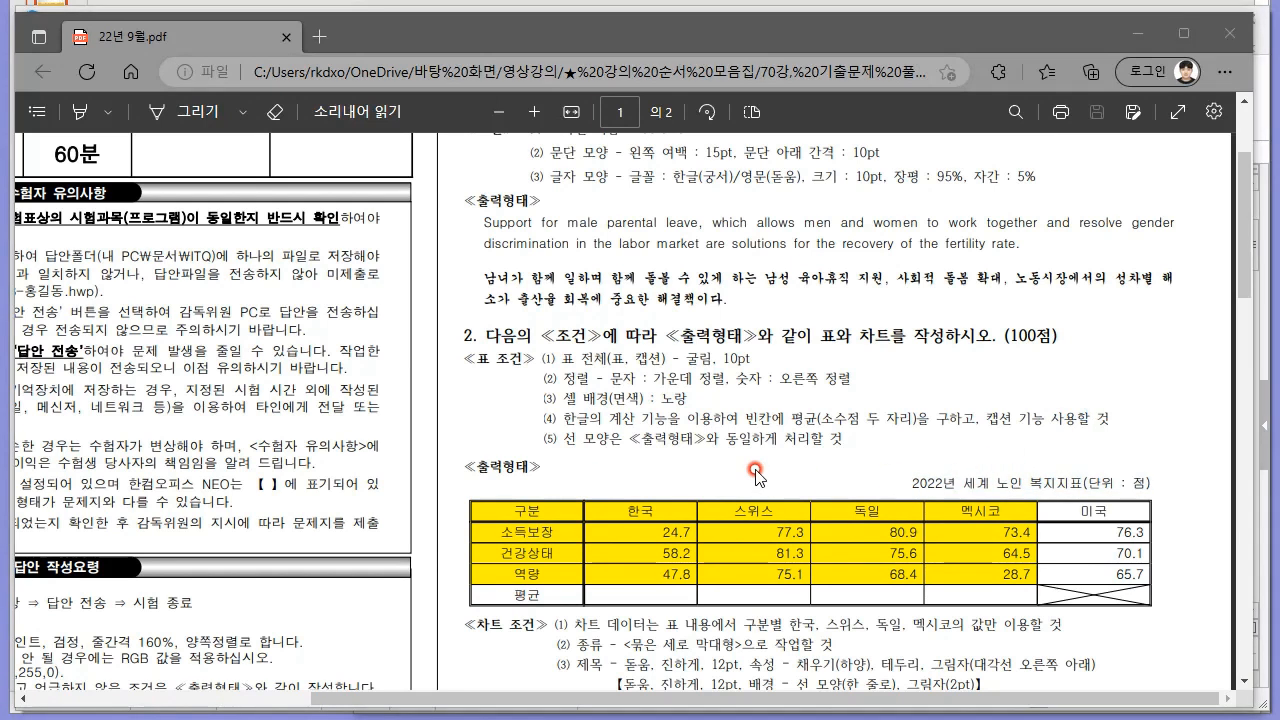
click(667, 719)
click(555, 700)
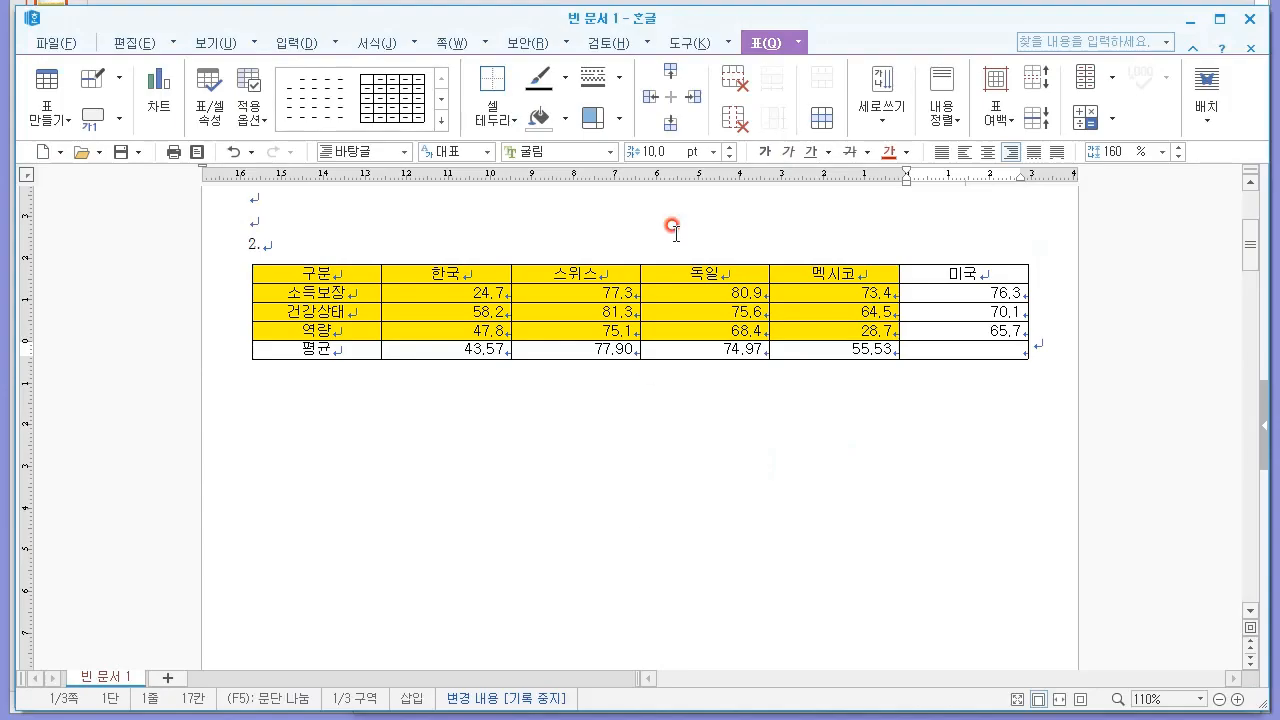
click(648, 258)
right_click(648, 258)
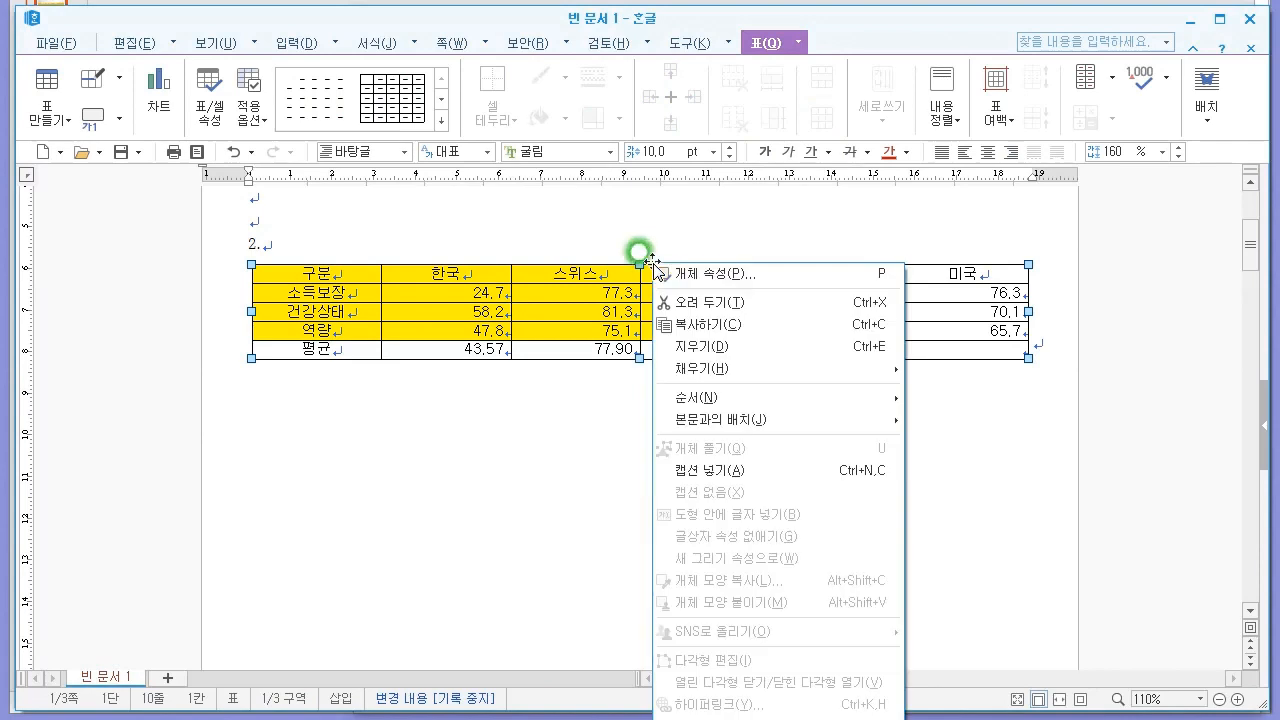
click(730, 470)
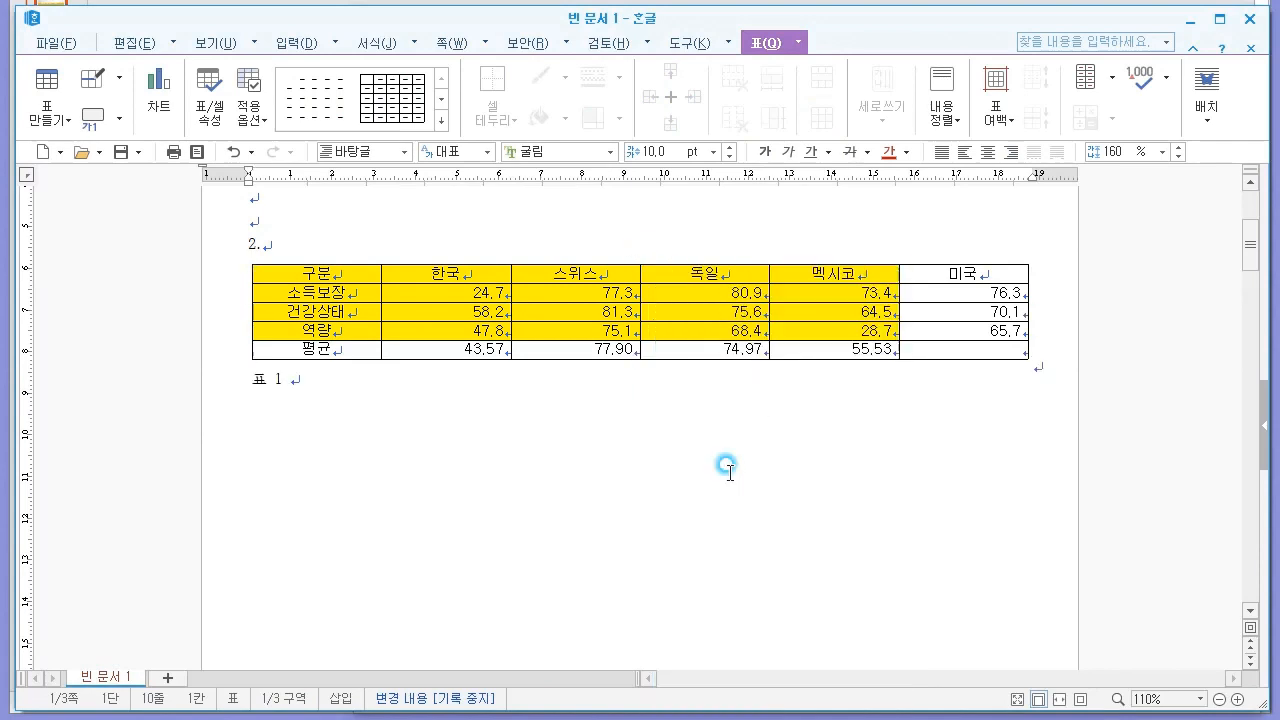
Step: Replace the table's default caption text with "2022년 세계 노인 복지지표(단위 : 점)"
click(298, 375)
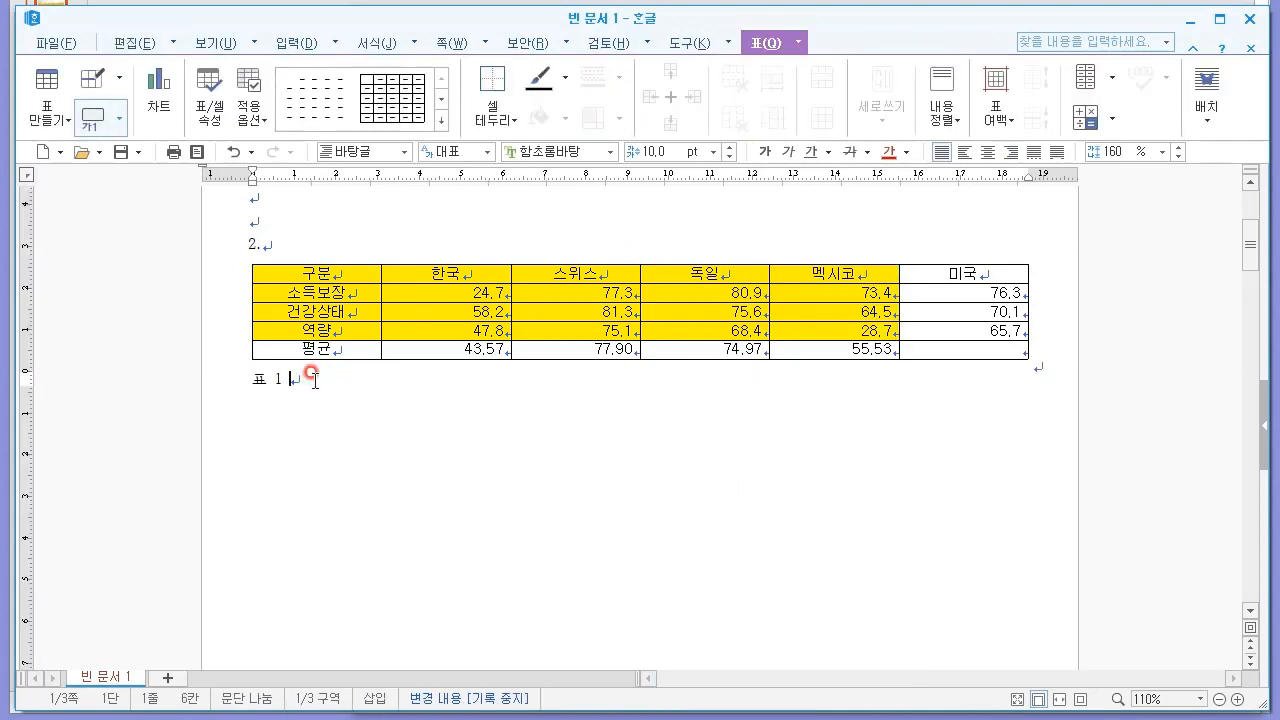
drag(311, 380, 222, 375)
text(2022)
key(Right)
key(BackSpace)
key(Escape)
key(Left)
key(Right)
key(shift+Left)
key(shift+Left)
text(가0ㄴ)
key(shift+Home)
key(BackSpace)
text(2022년 세계 노인 복지지표(단위 : 점))
Step: Select the whole caption text and set its font to 굴림
key(ctrl+shift+Left)
key(ctrl+shift+Left)
key(ctrl+shift+Left)
key(ctrl+shift+Left)
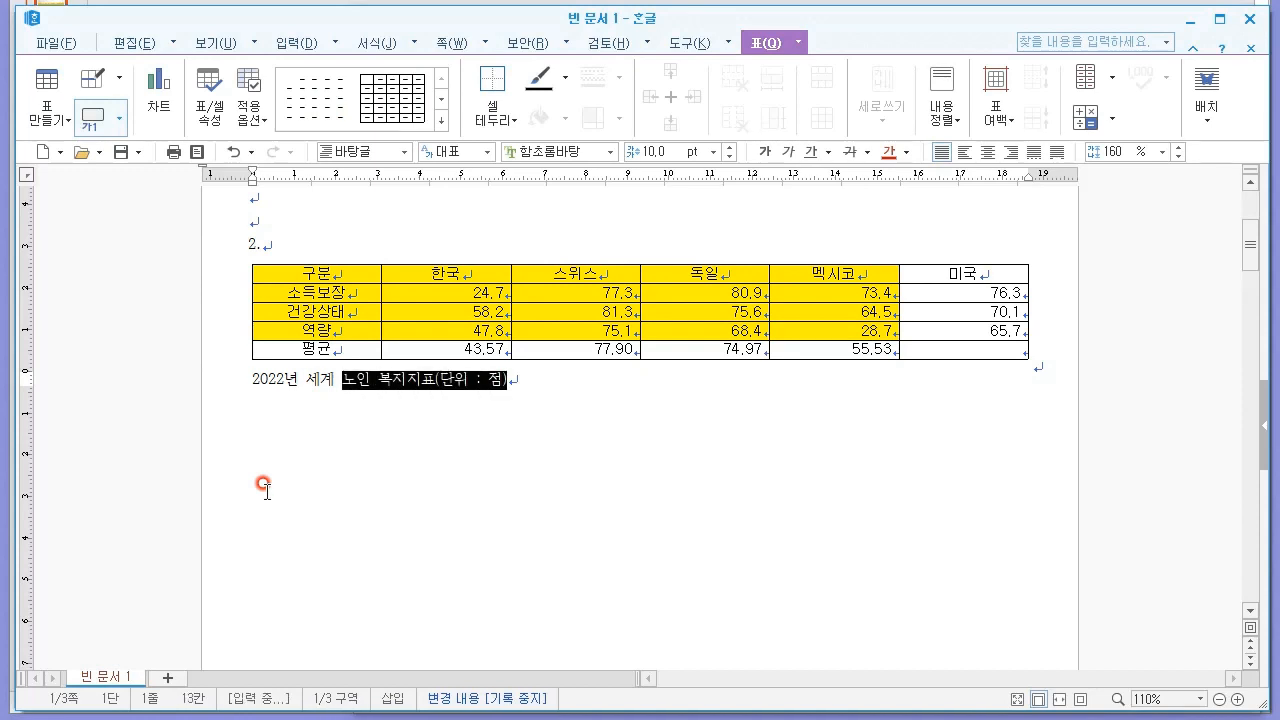
key(ctrl+shift+Left)
key(ctrl+shift+Left)
key(ctrl+shift+Right)
key(ctrl+shift+Left)
click(548, 150)
text(굴림)
key(Return)
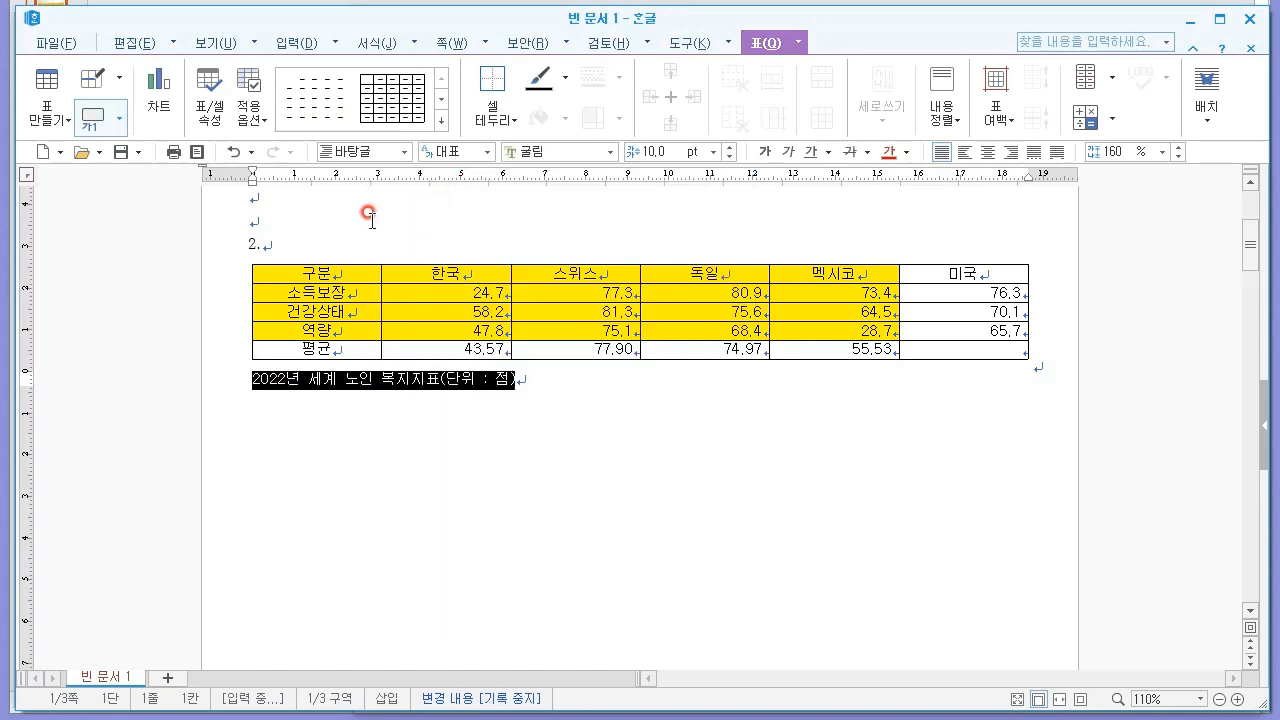
Step: Position the caption above the table and right-align its text
double_click(474, 256)
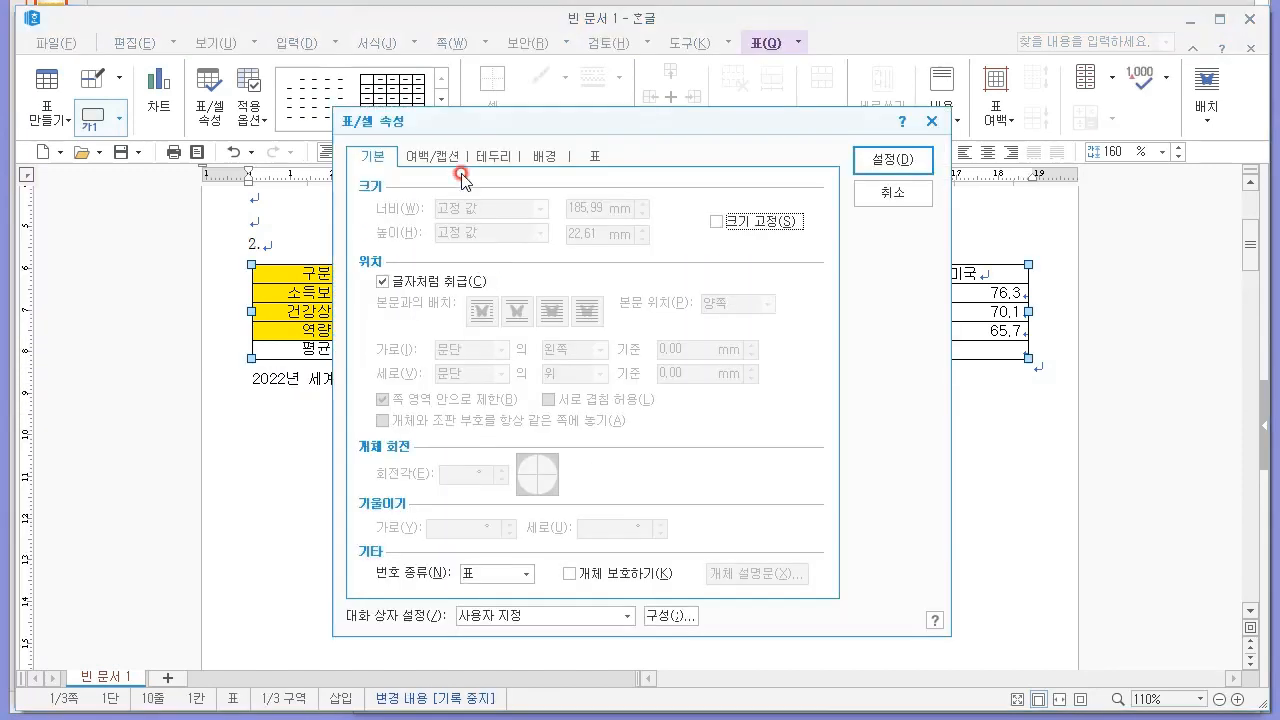
click(443, 155)
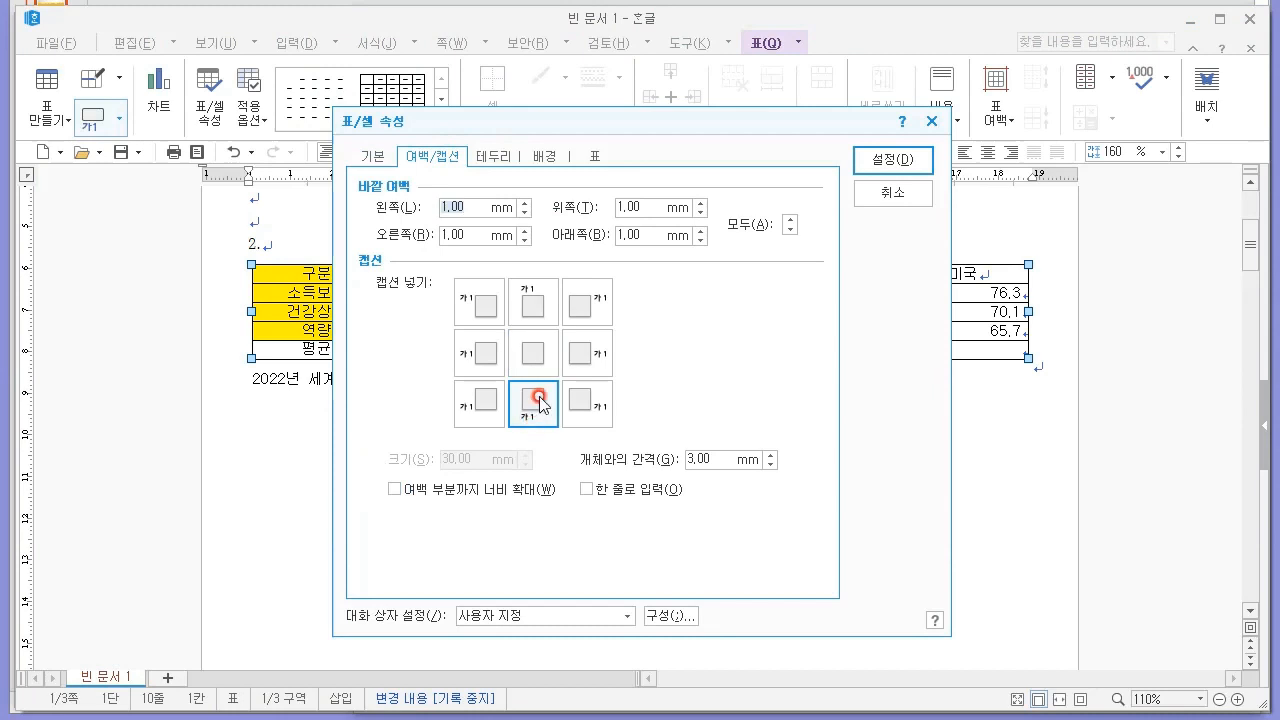
click(535, 302)
click(891, 160)
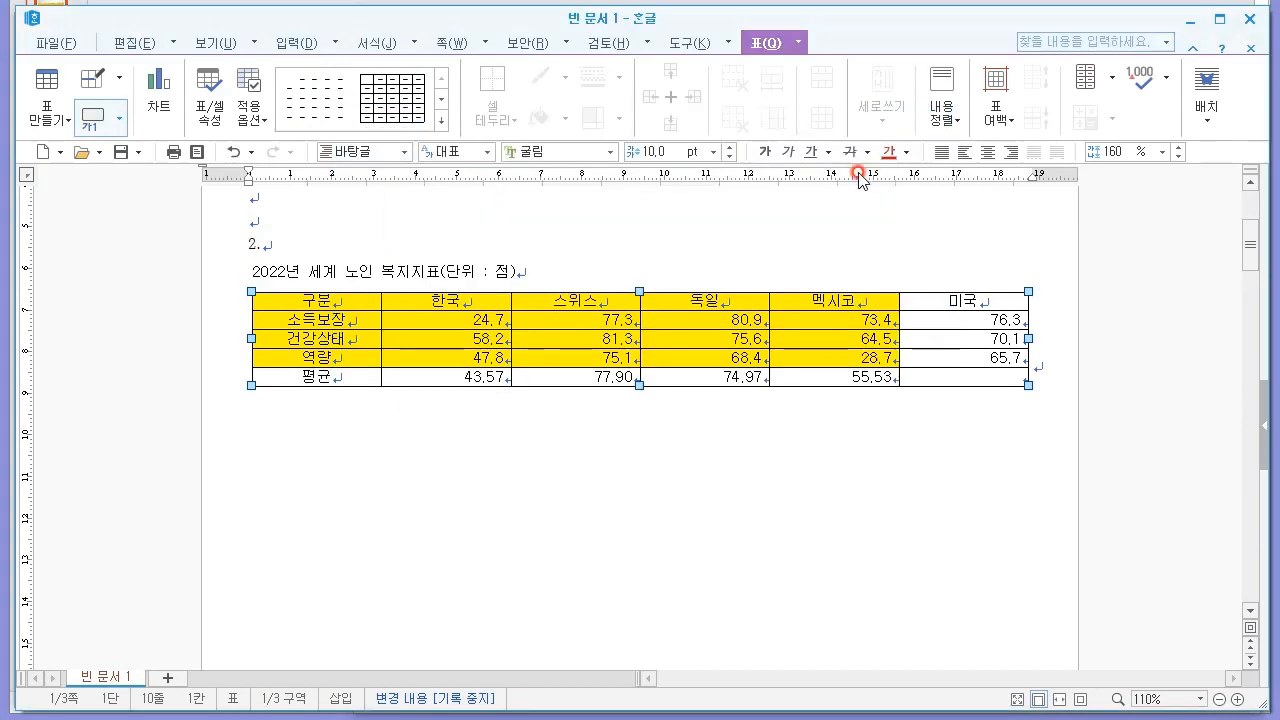
click(506, 272)
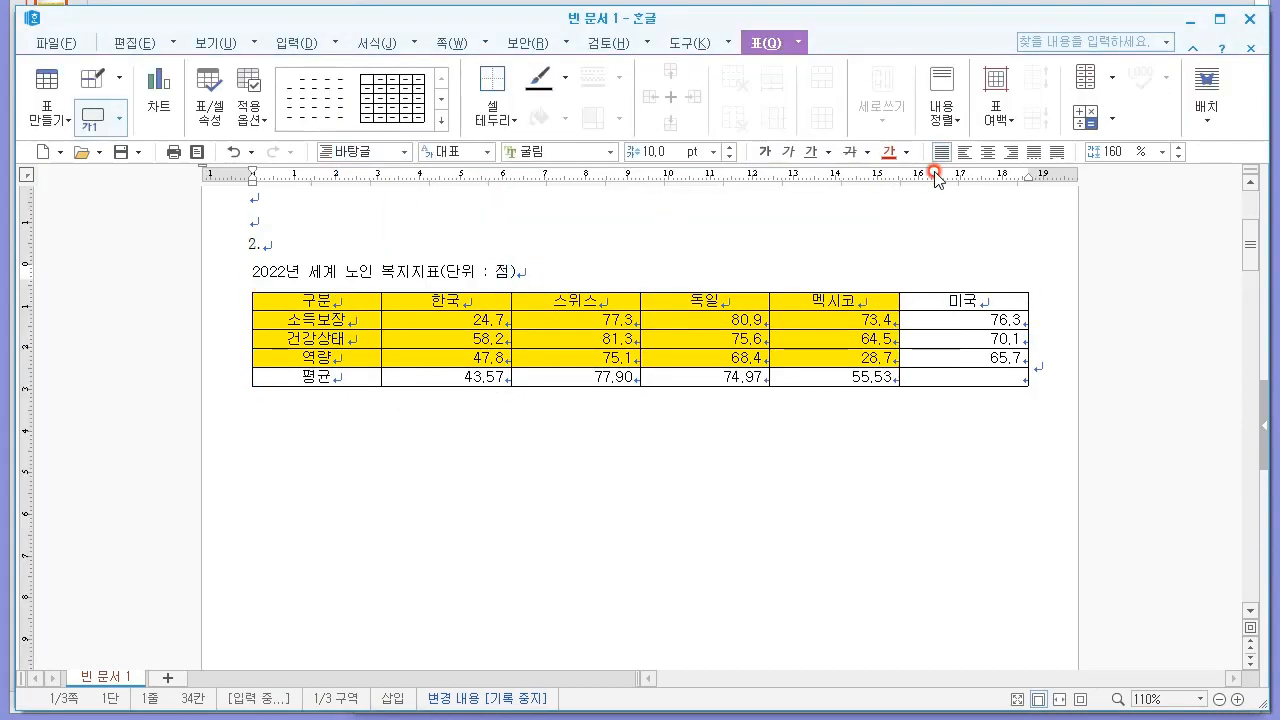
click(1012, 152)
scroll(948, 272, up, 1)
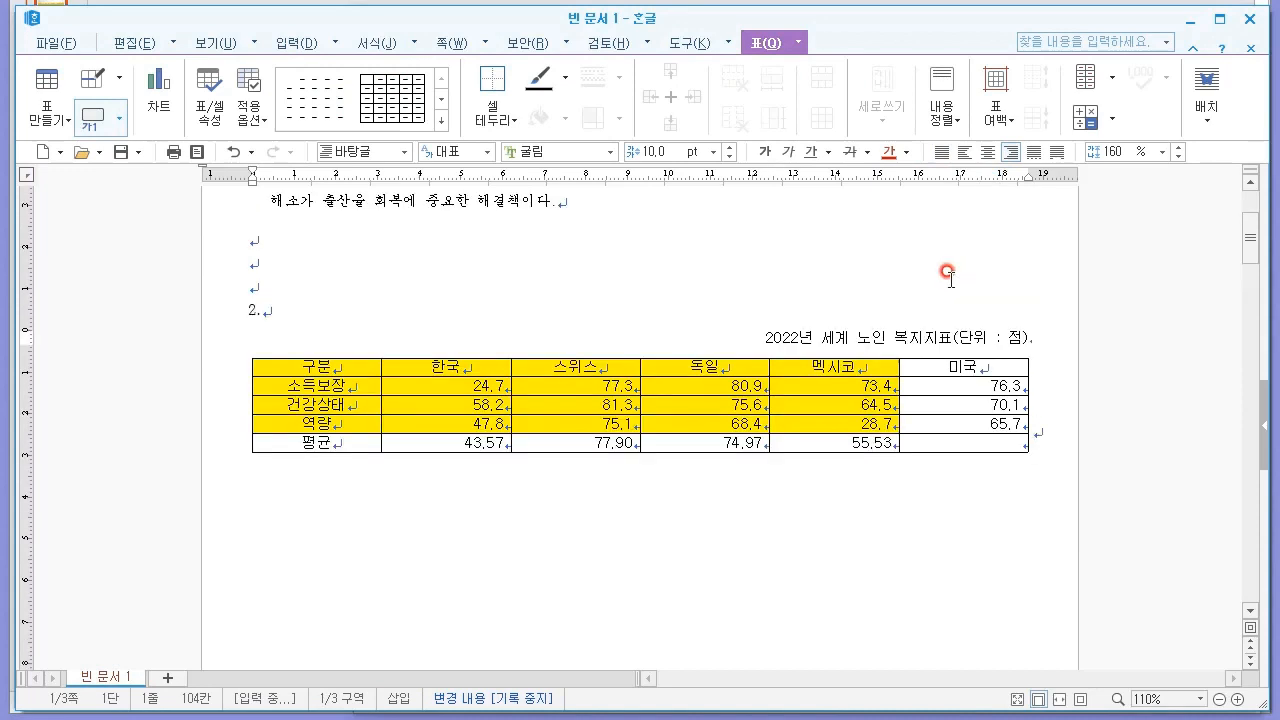
click(669, 378)
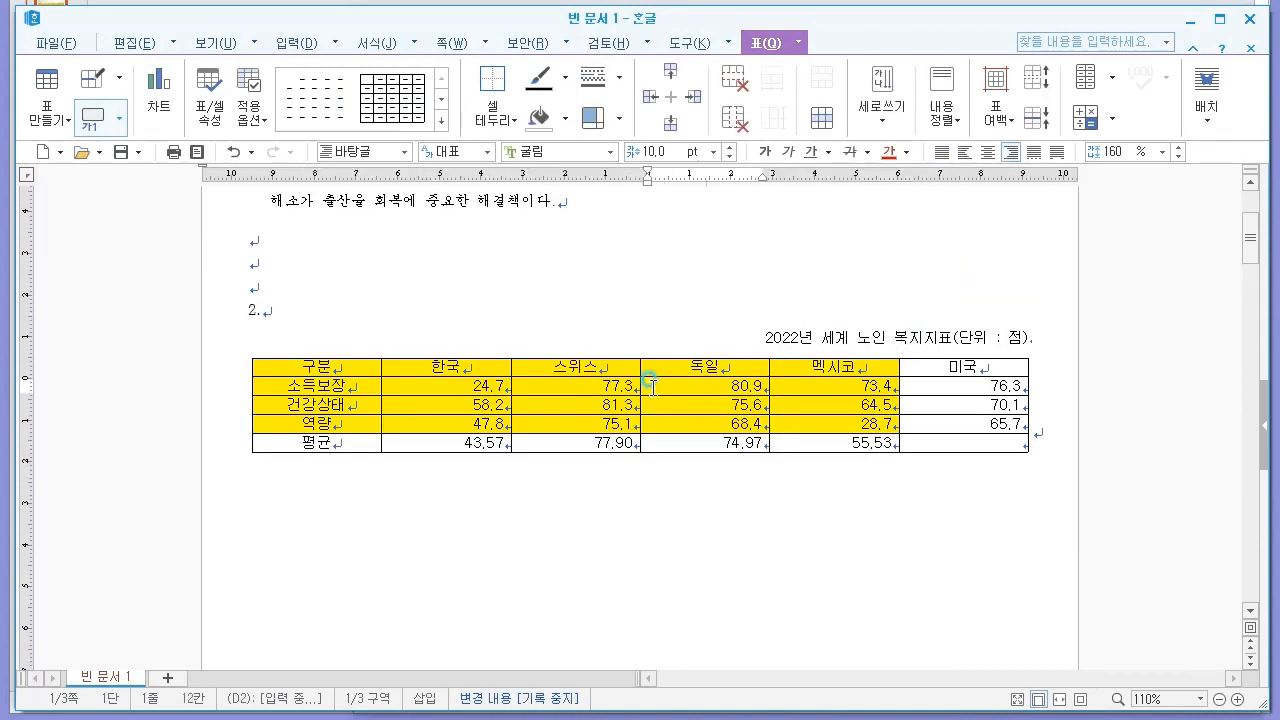
Step: Examine the border line styles of question 2's table in the exam PDF's output example, enlarged, along with the line condition
key(alt+Tab)
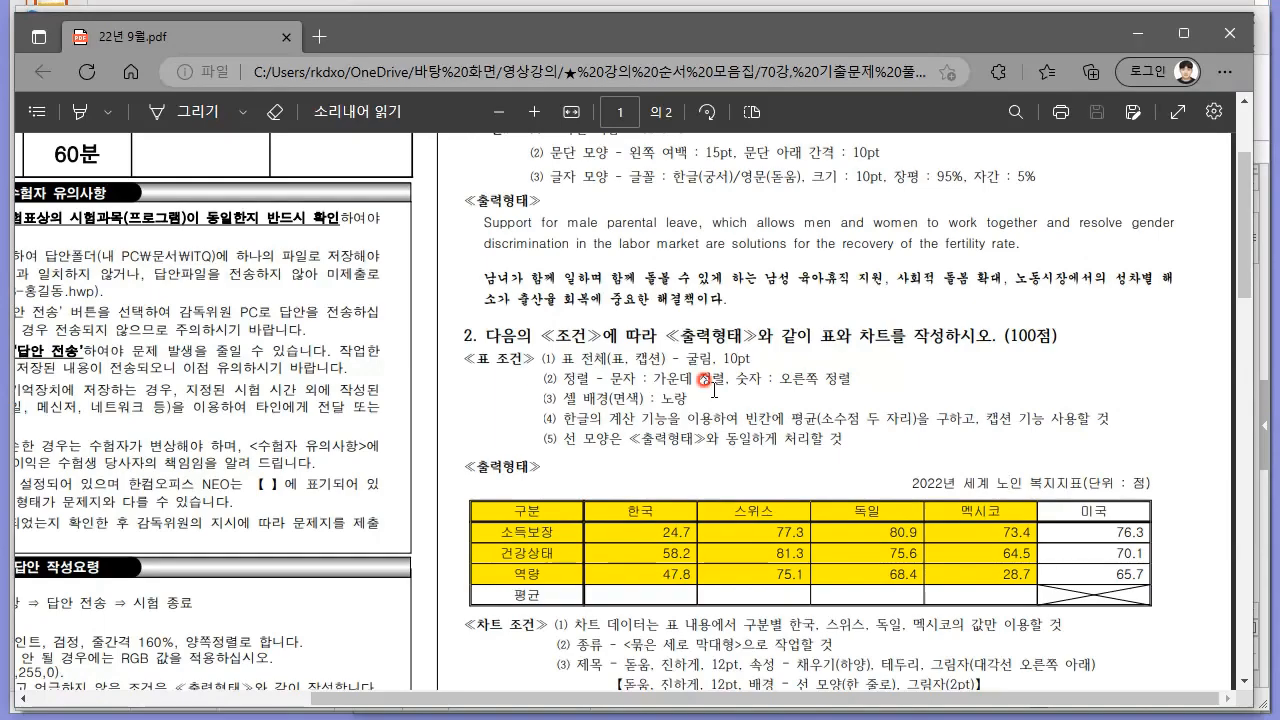
ctrl+scroll(590, 425, up, 5)
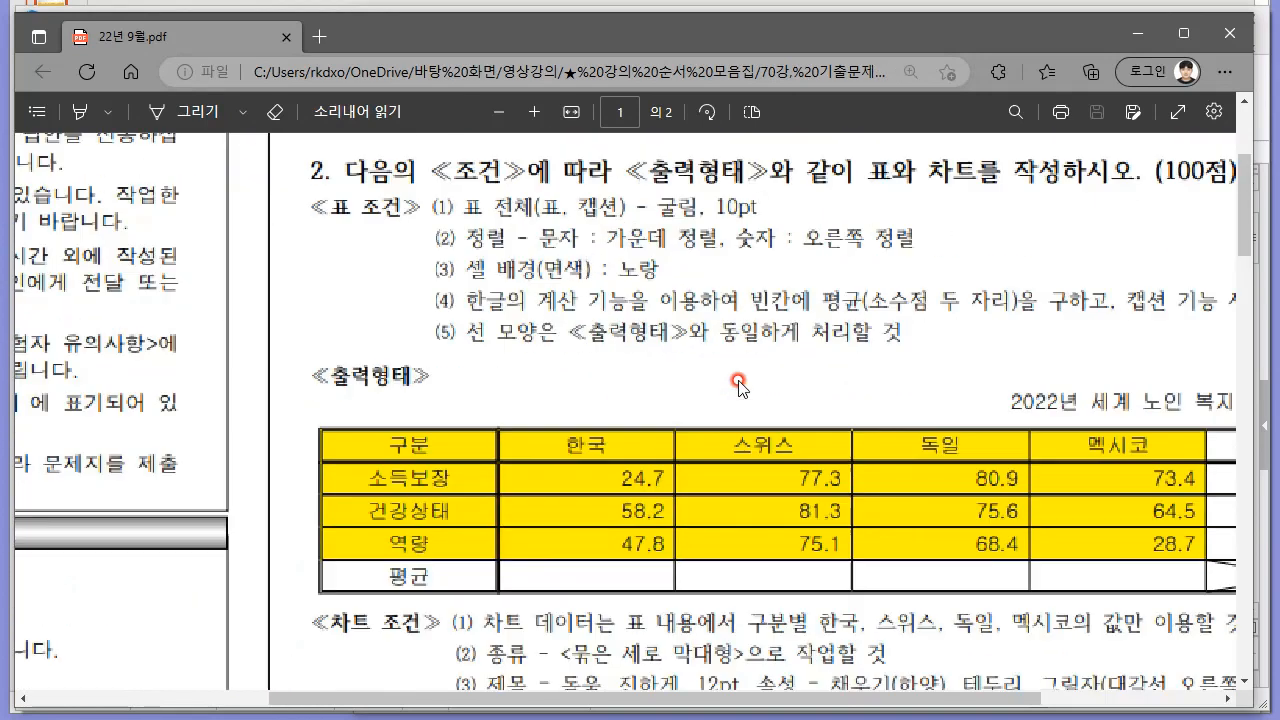
scroll(768, 585, down, 3)
drag(766, 697, 855, 697)
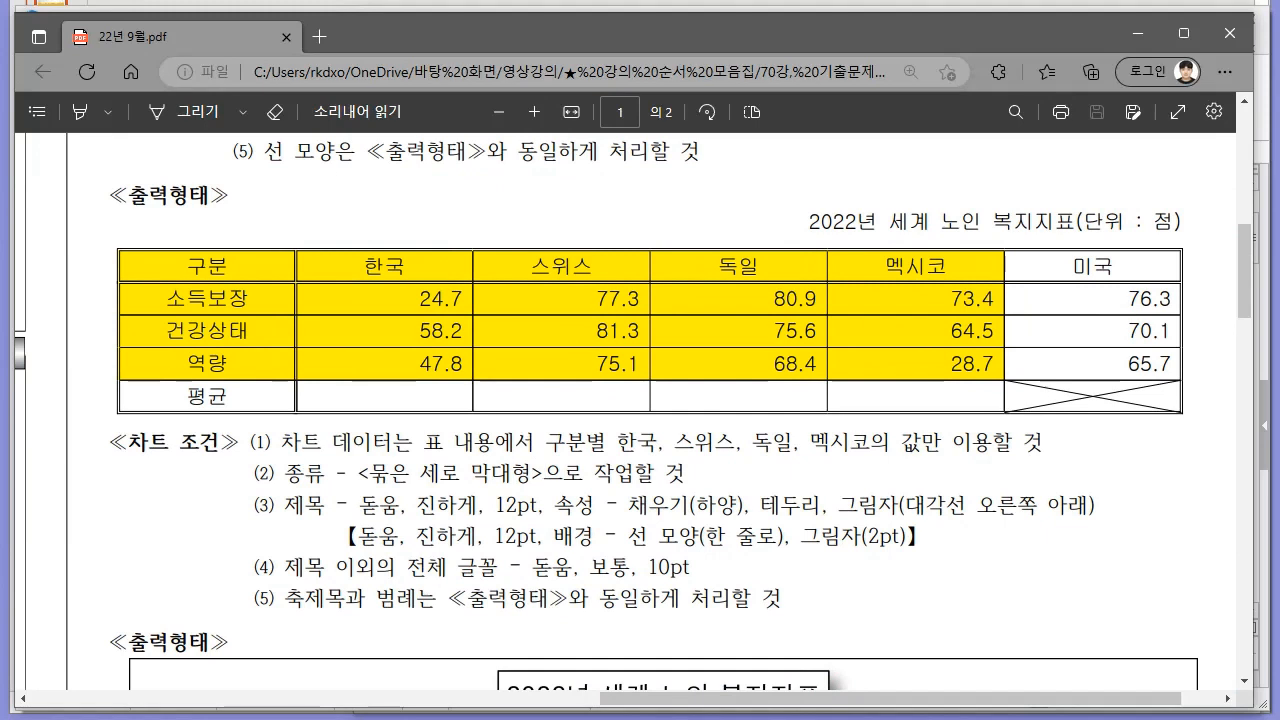
mouse_move(102, 238)
mouse_down()
mouse_move(140, 484)
mouse_move(1160, 462)
mouse_move(980, 192)
mouse_move(180, 225)
mouse_move(148, 237)
mouse_up()
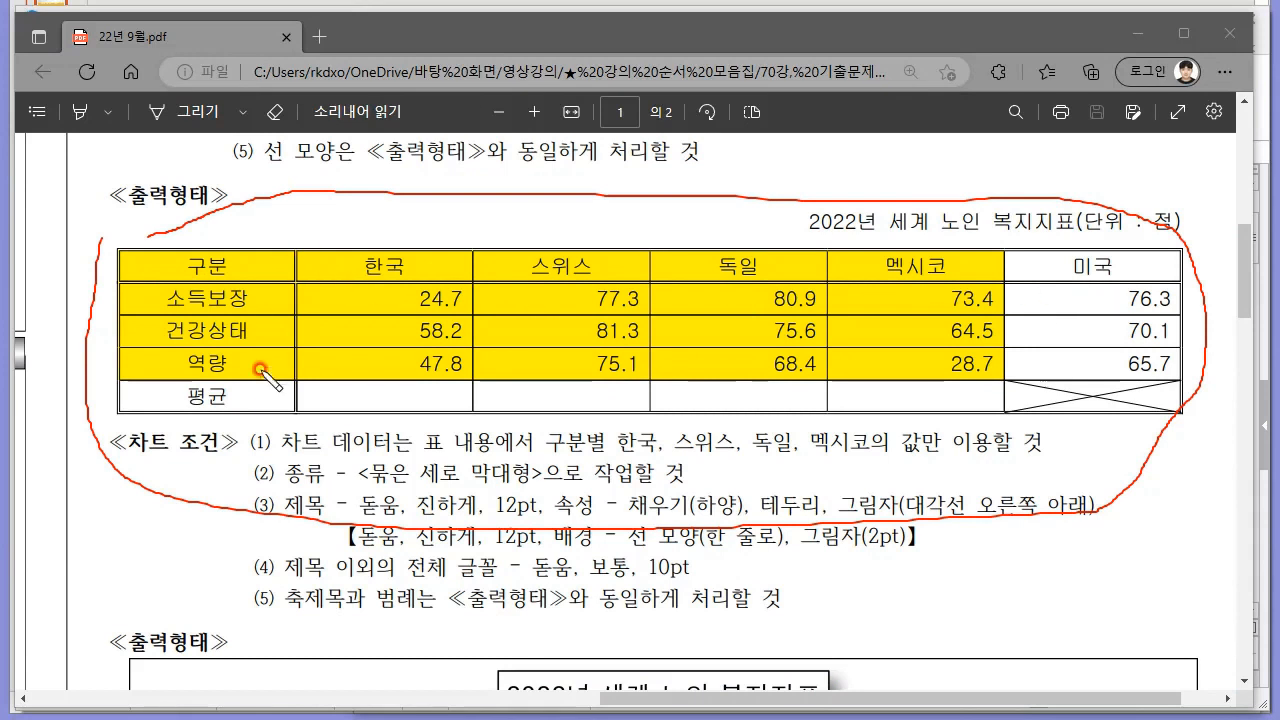
click(669, 2)
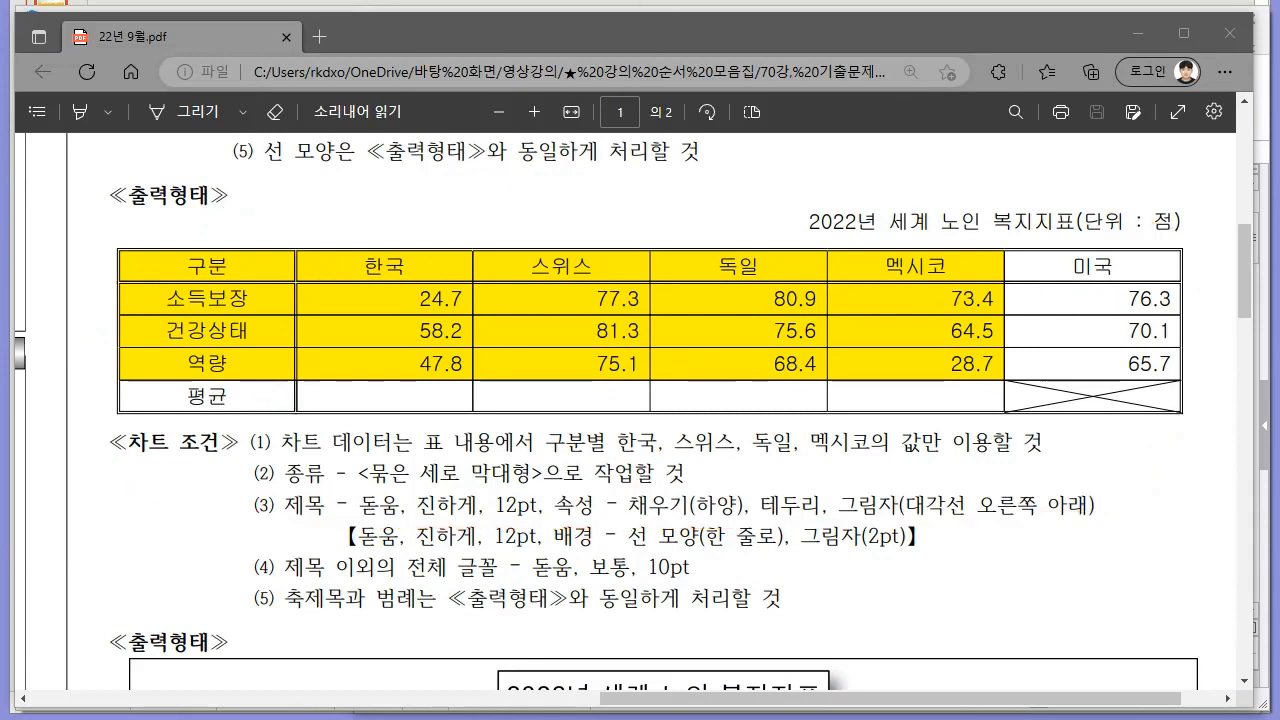
scroll(449, 263, down, 4)
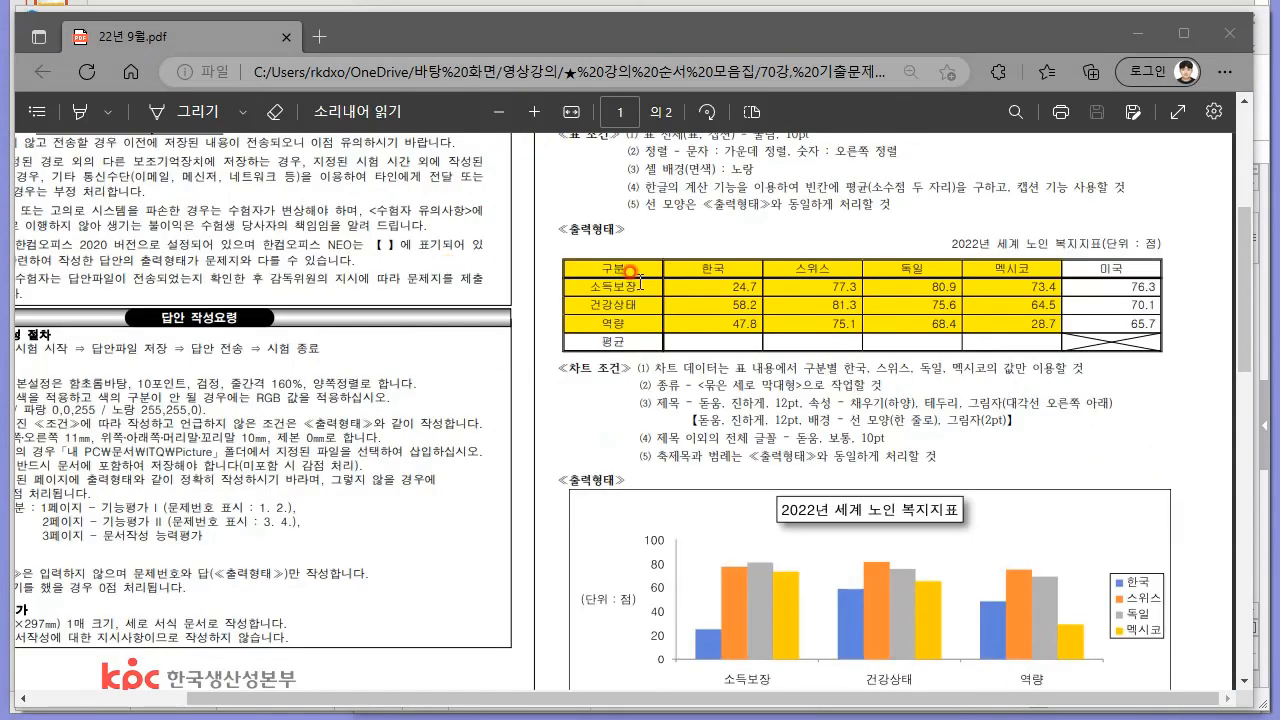
scroll(634, 276, up, 3)
drag(808, 700, 1012, 697)
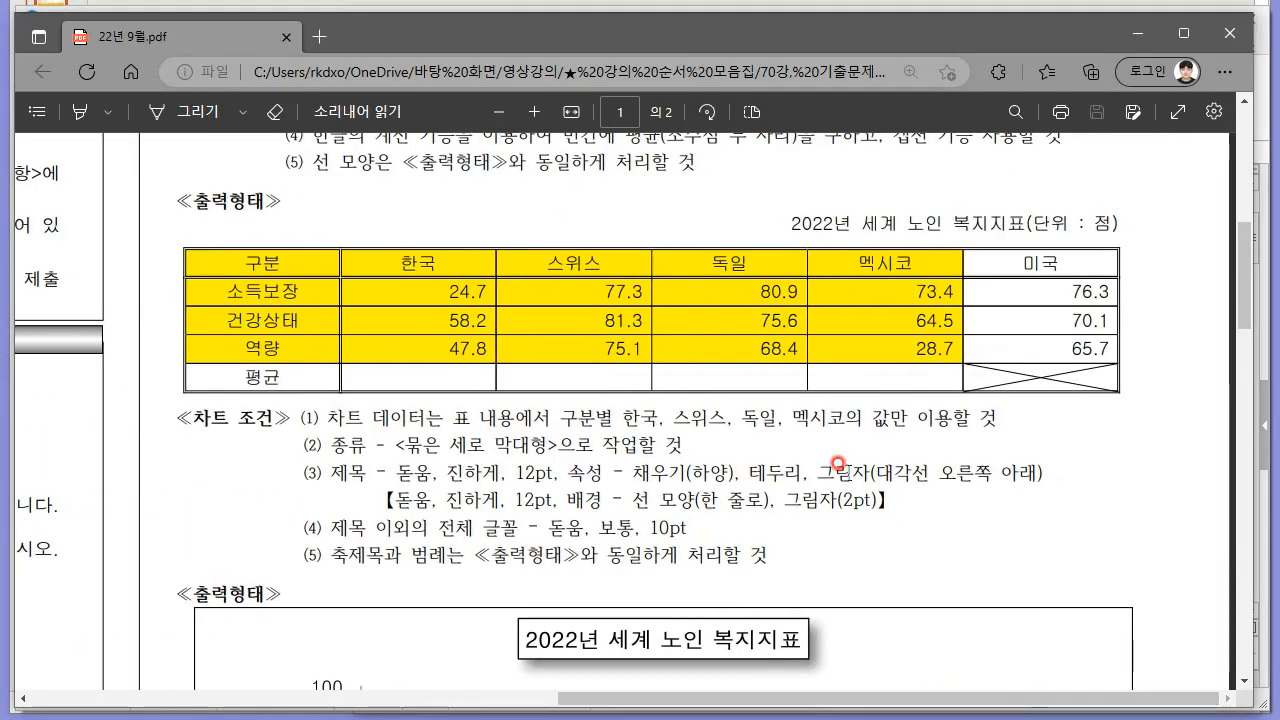
scroll(840, 465, up, 3)
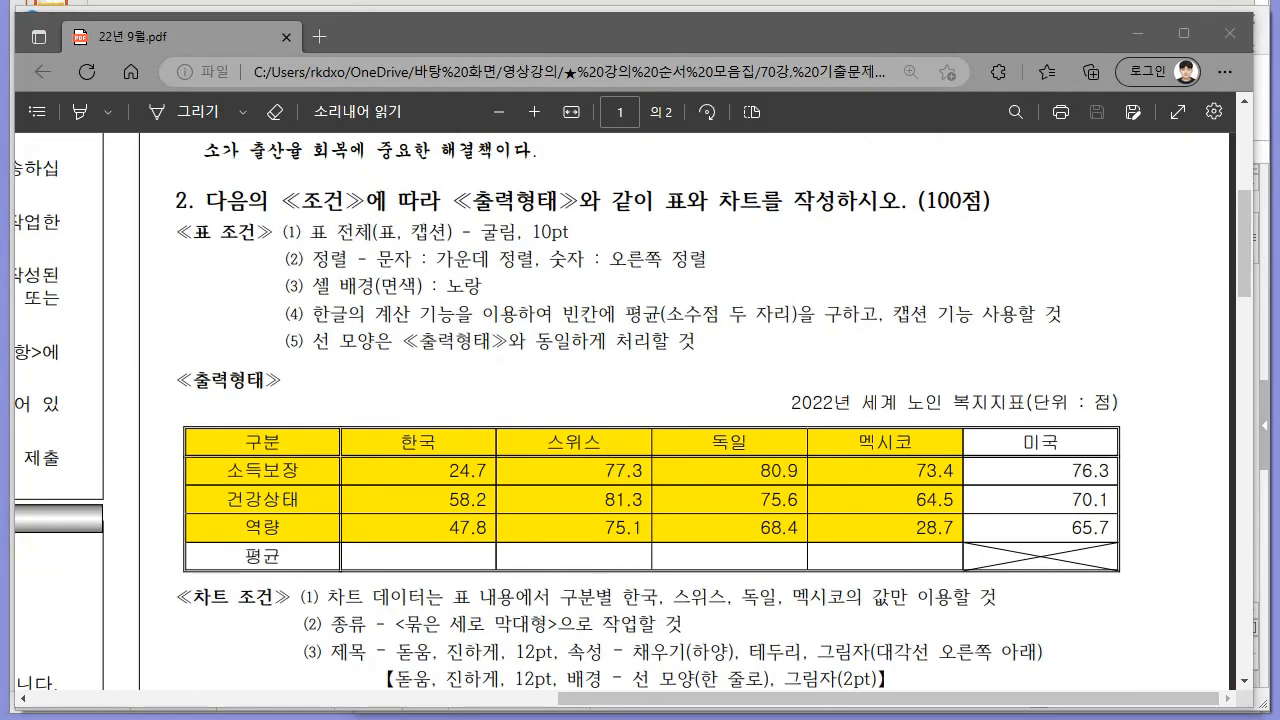
Step: Switch to the Hangul answer document and give question 2's whole table a 0.5 mm double-line outer border
click(540, 688)
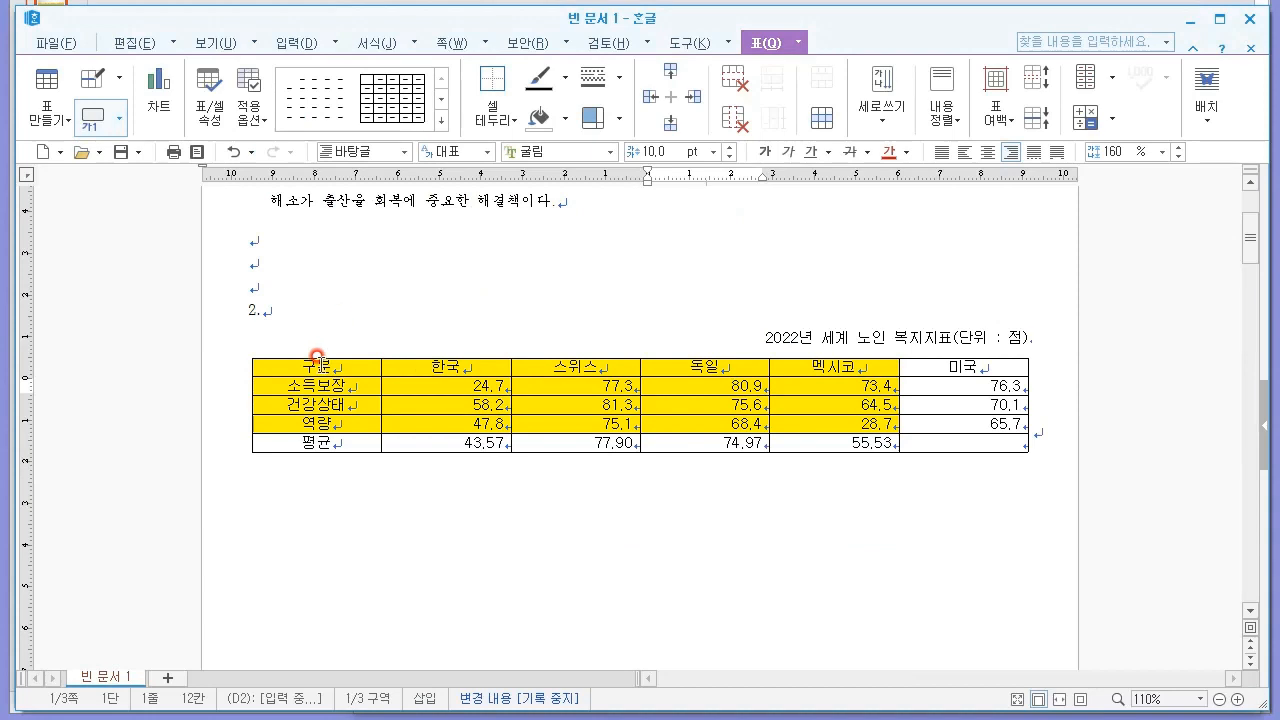
drag(316, 364, 1024, 443)
key(l)
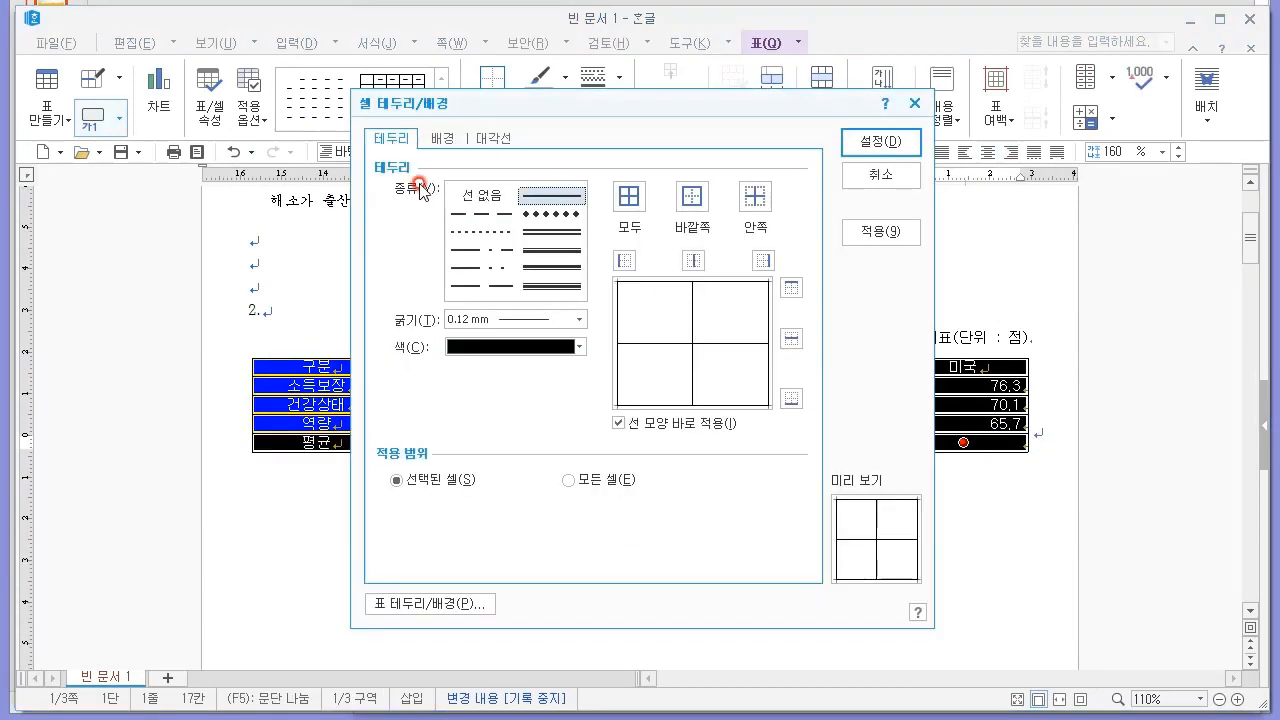
click(552, 231)
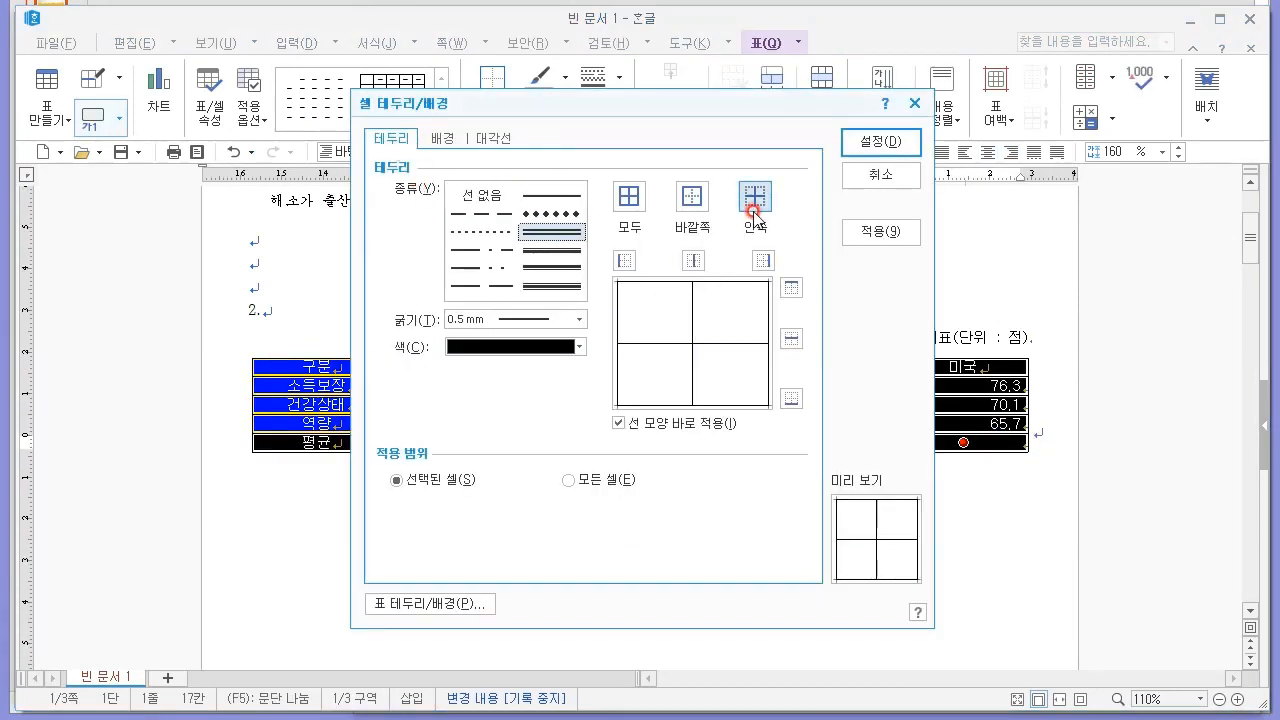
click(689, 197)
click(848, 152)
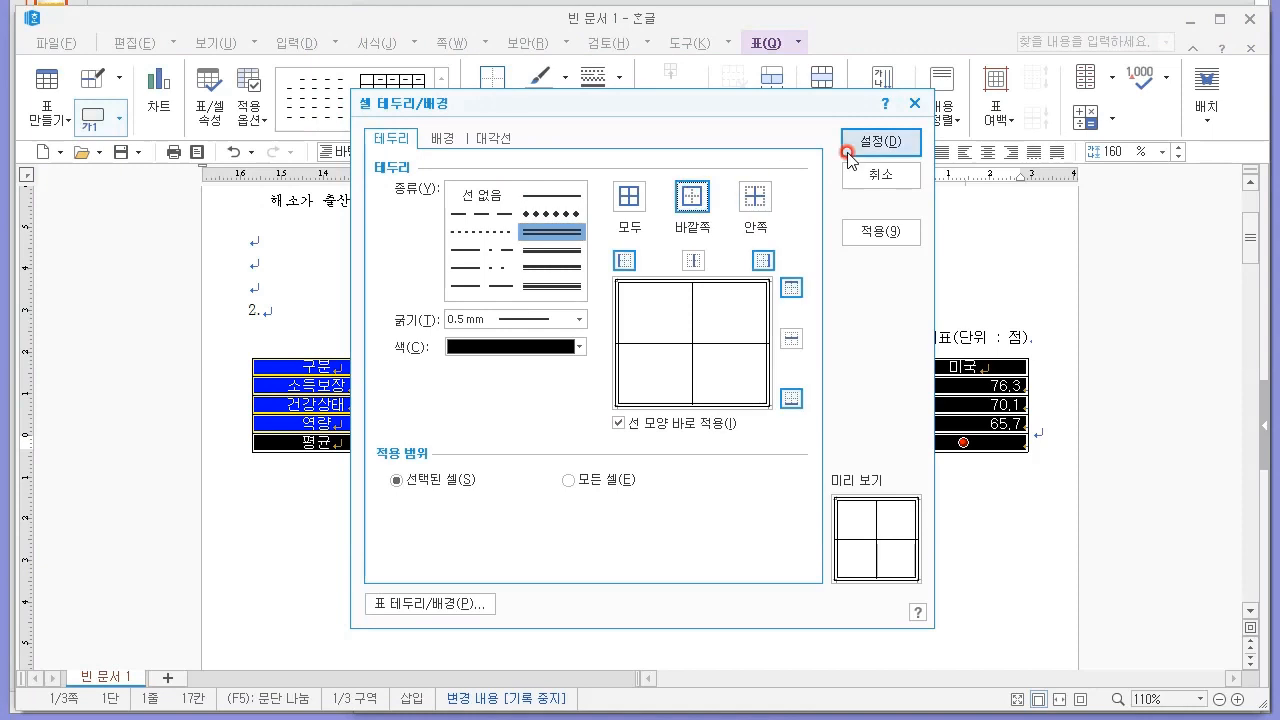
click(606, 309)
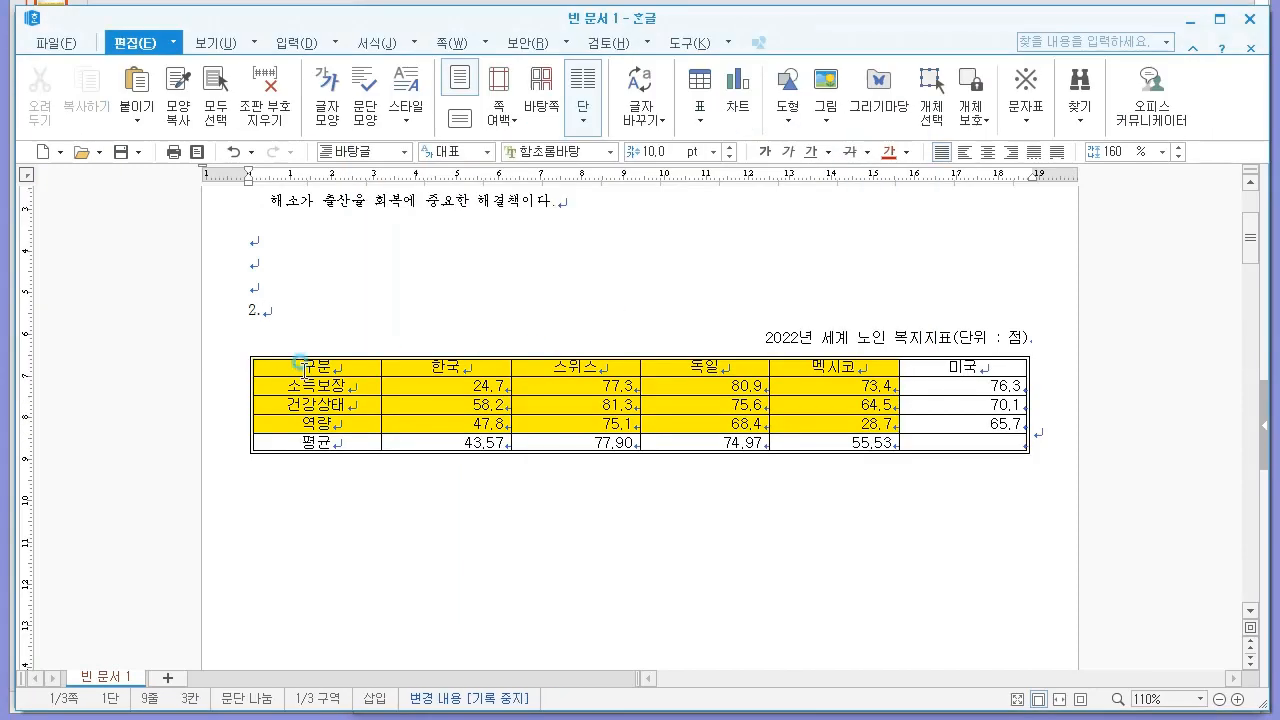
Step: Apply a double-line outer border around the table's header row, from 구분 to 미국
drag(300, 362, 920, 368)
key(l)
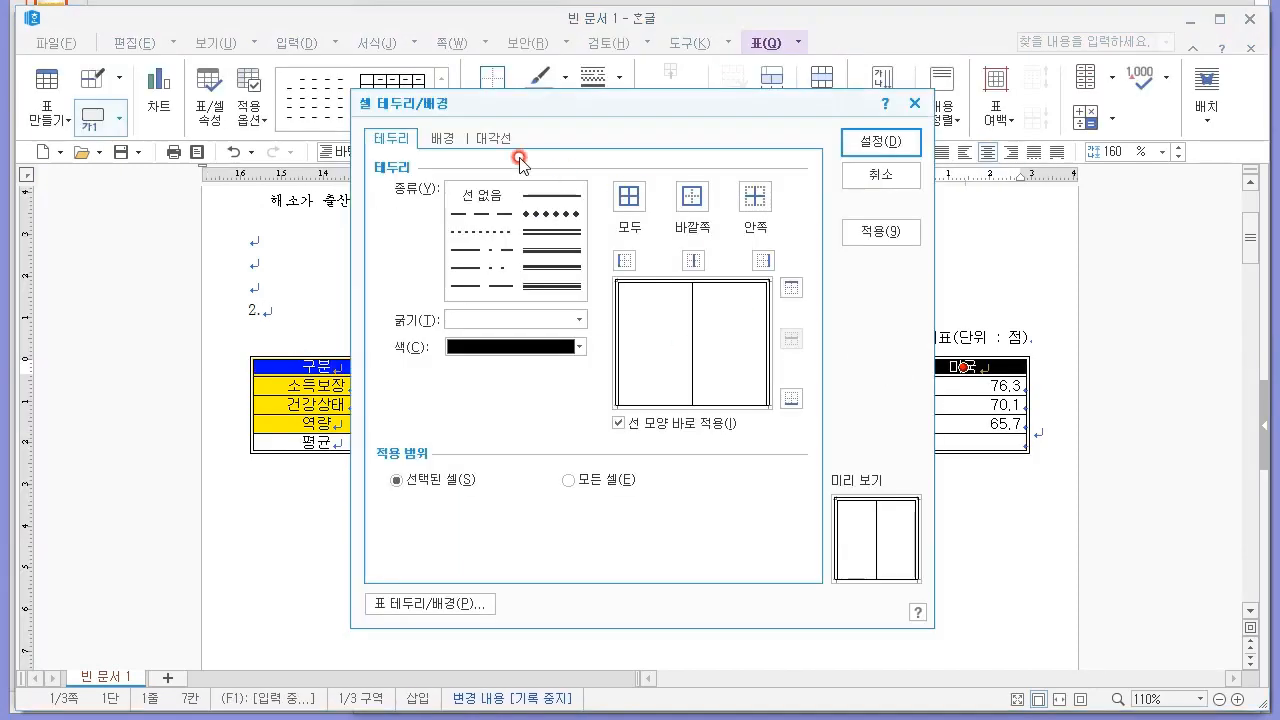
click(565, 236)
click(691, 197)
click(879, 141)
click(624, 290)
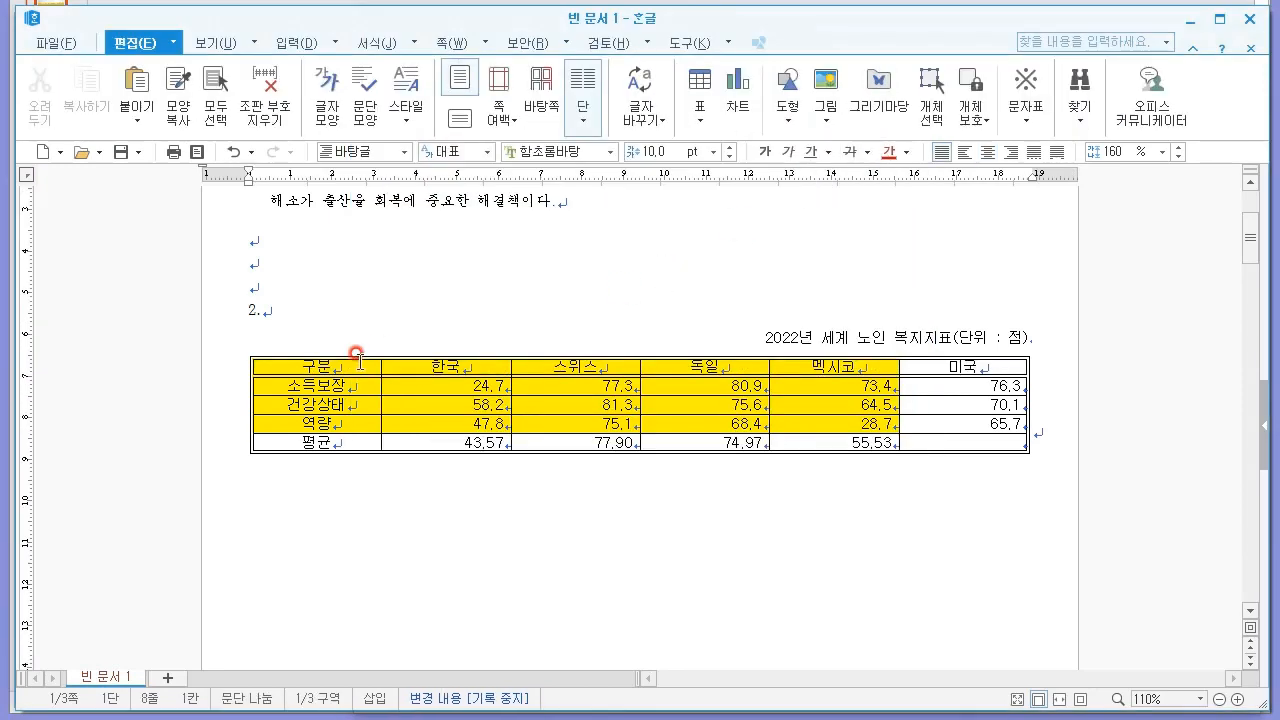
Step: Apply a 0.5 mm double line to the right border of the table's first column, from 구분 to 평균
drag(357, 355, 343, 443)
key(l)
click(528, 207)
click(535, 234)
click(763, 260)
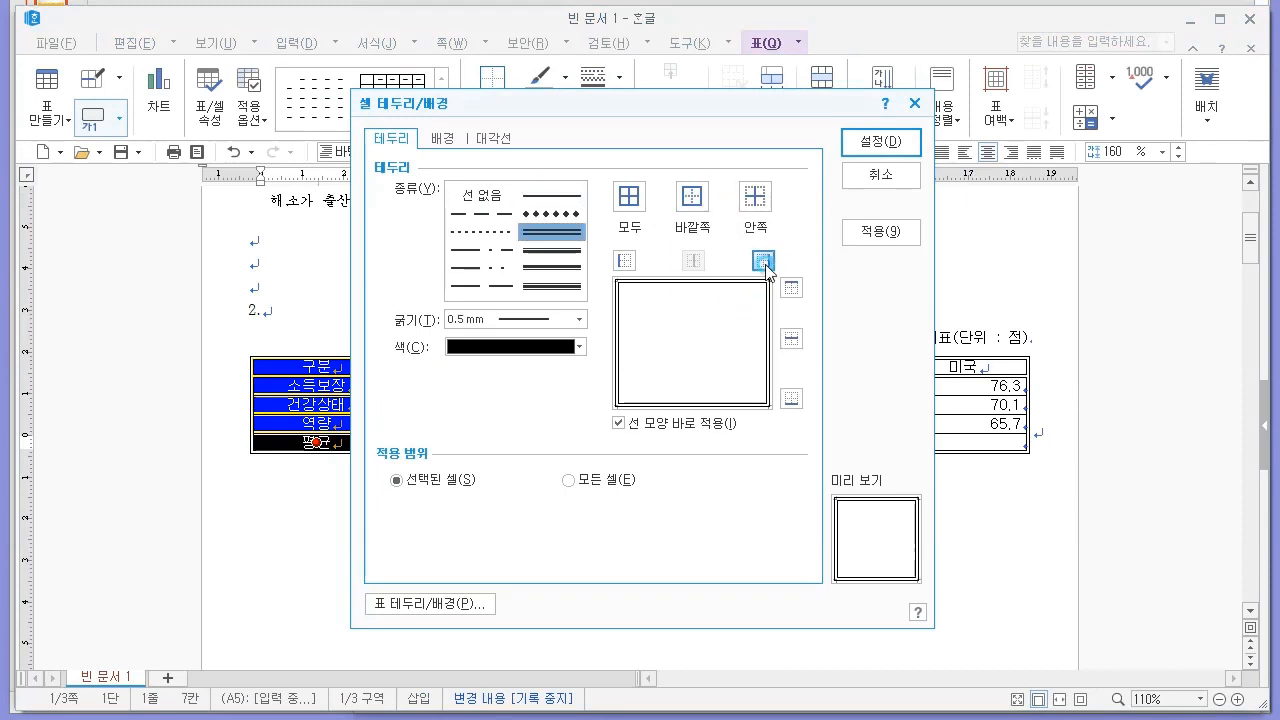
click(871, 141)
click(660, 232)
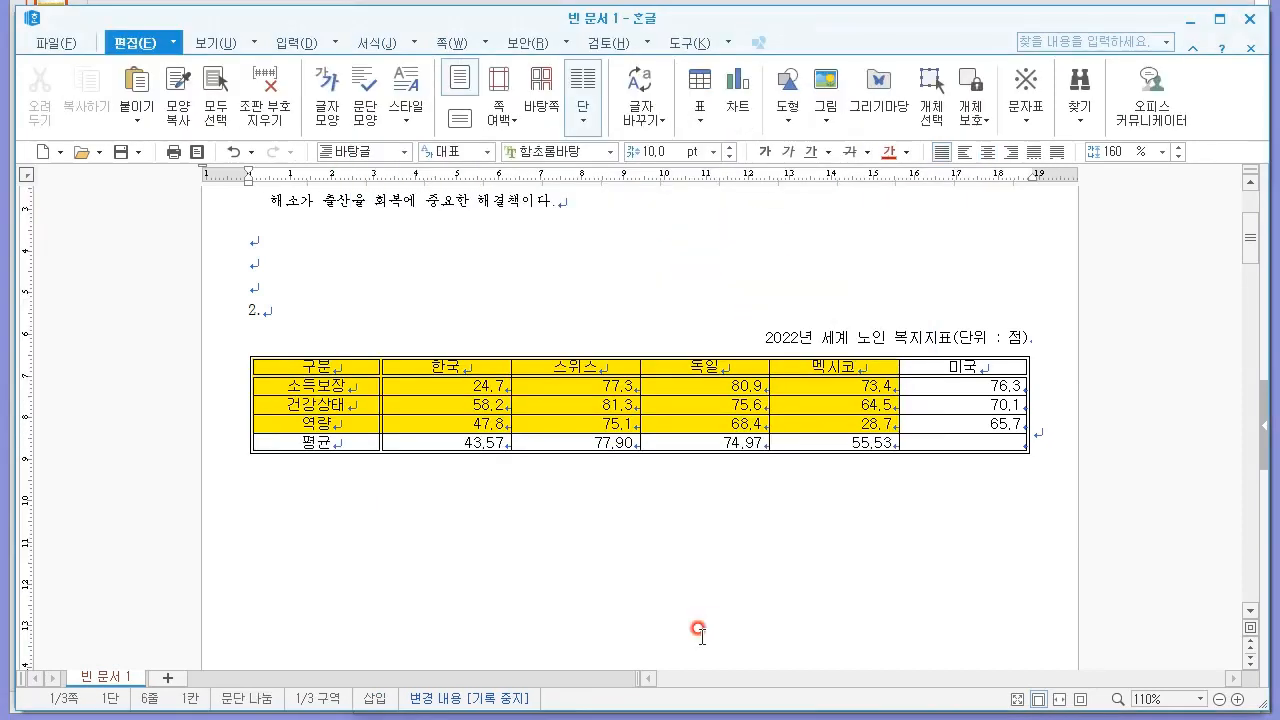
click(631, 453)
click(618, 496)
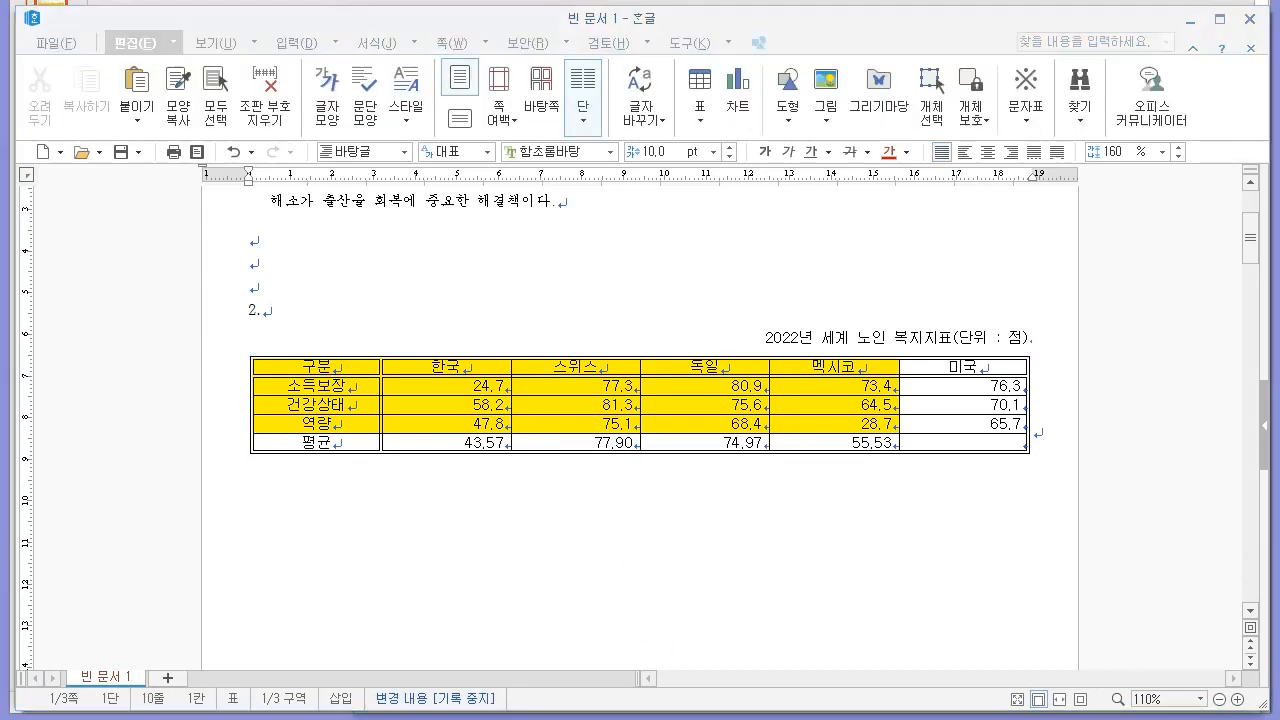
Step: Select all cells of the table and increase the height of its rows slightly
key(alt+Tab)
key(alt+Tab)
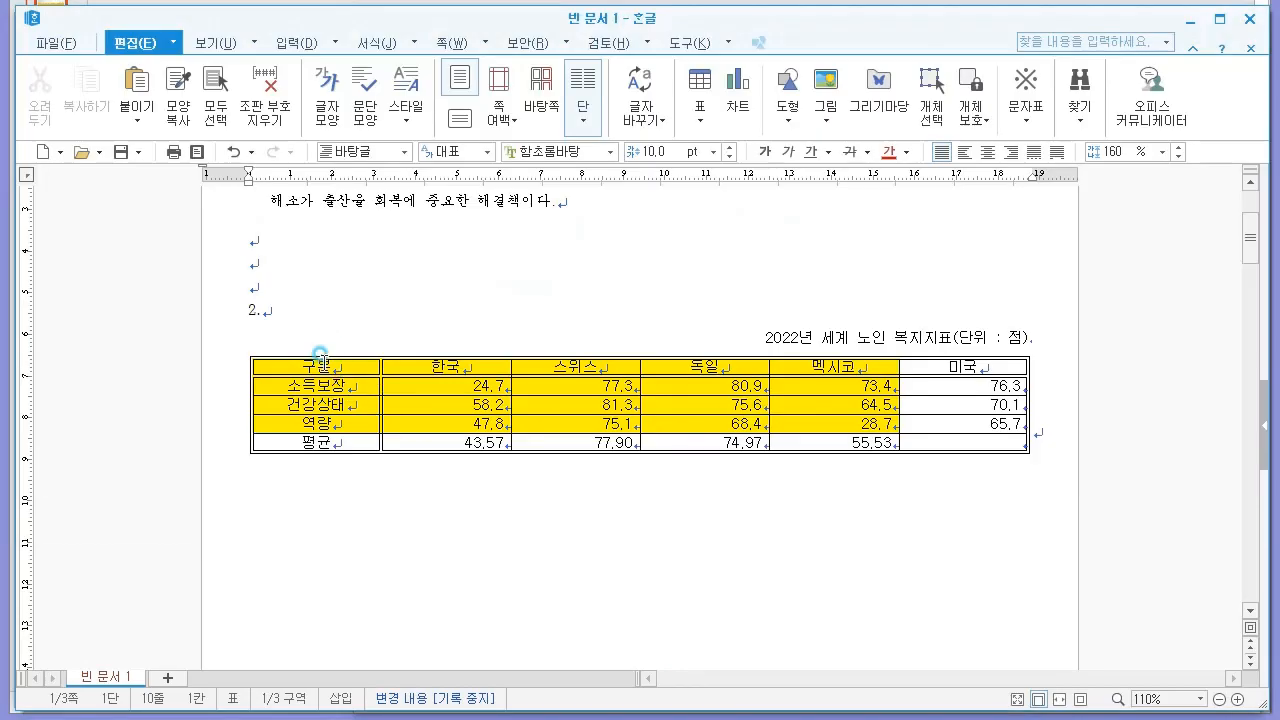
drag(322, 357, 902, 474)
key(ctrl+Down)
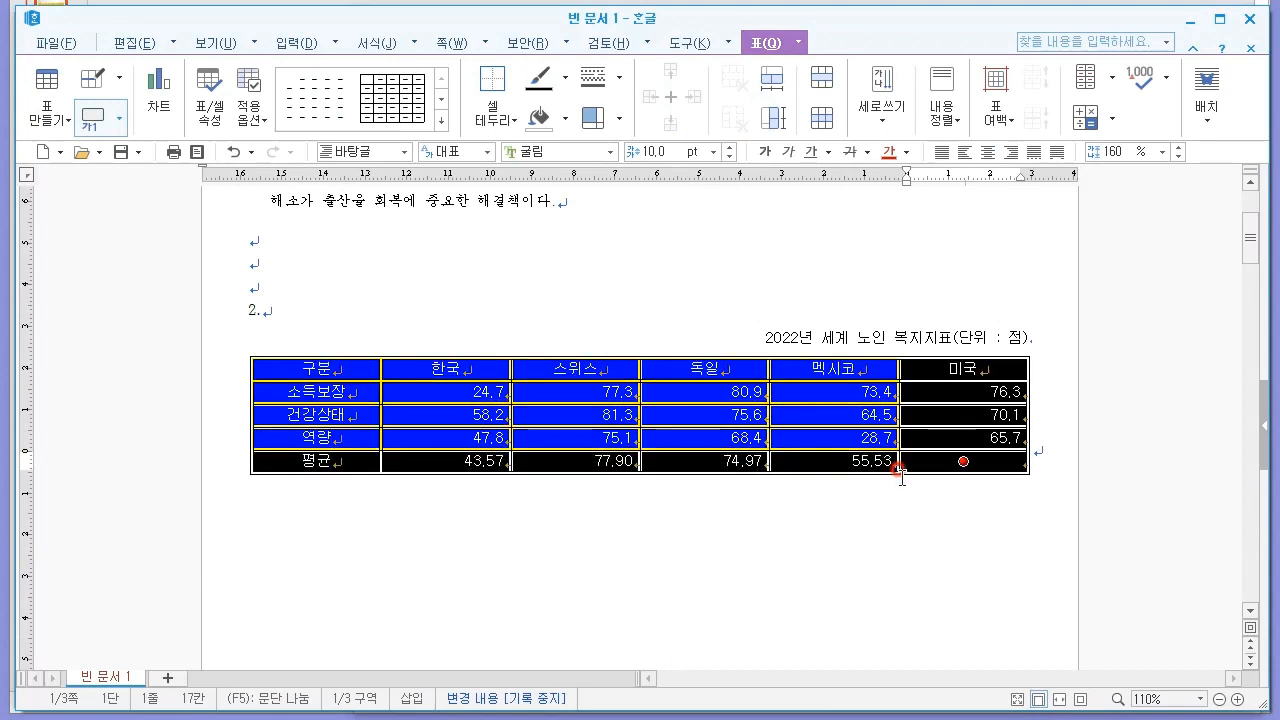
key(ctrl+Up)
key(ctrl+Down)
click(850, 481)
click(938, 500)
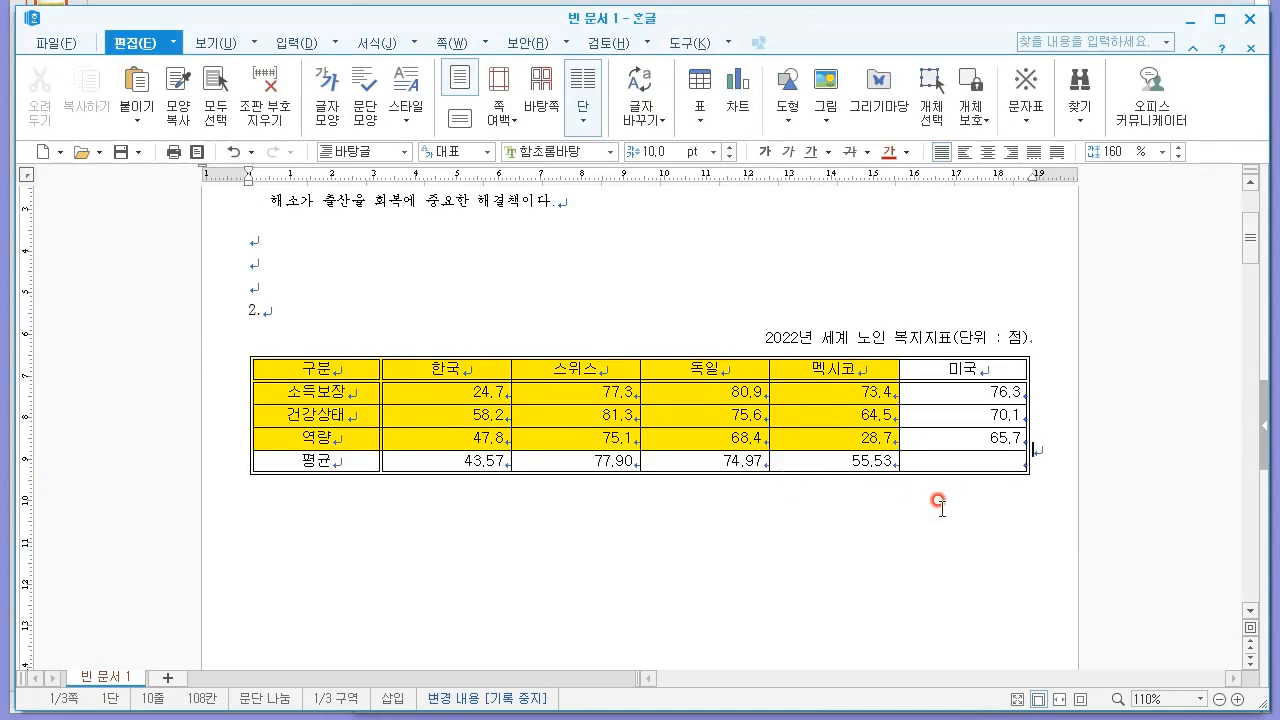
Step: Check the exam PDF's output example and add both crossing diagonal lines to the empty 평균 cell under 미국
key(alt+Tab)
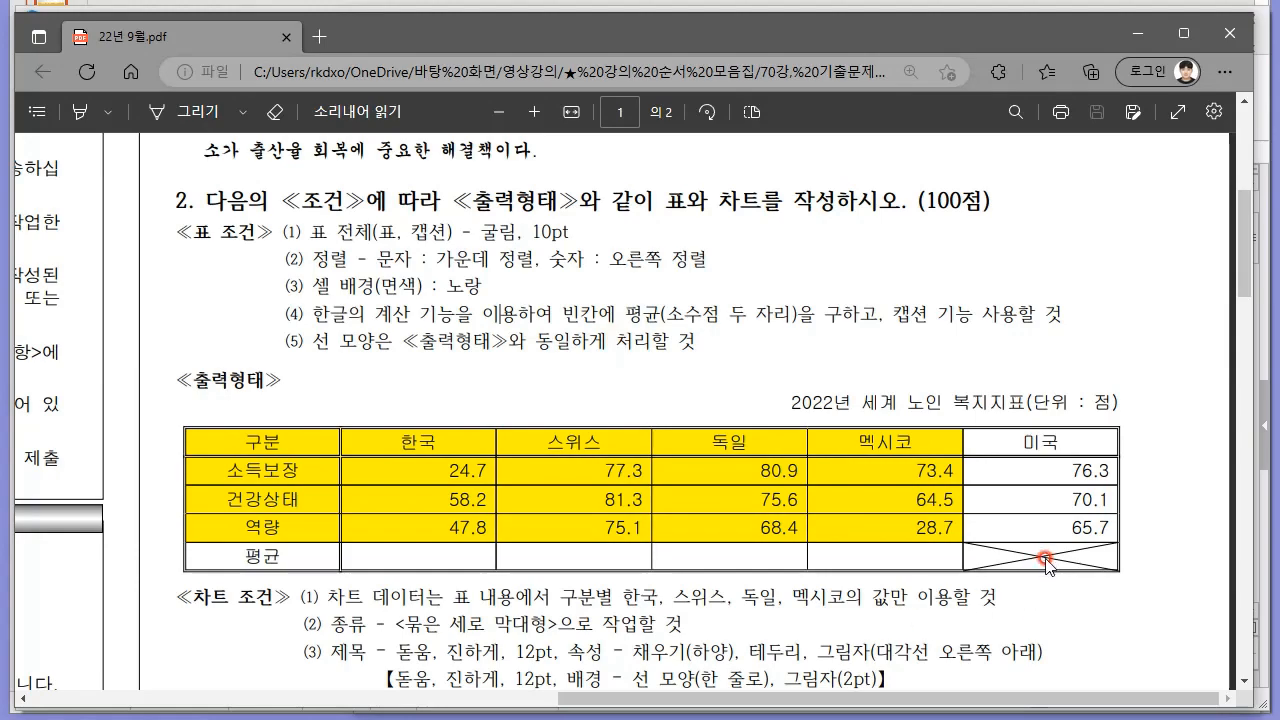
key(alt+Tab)
click(955, 452)
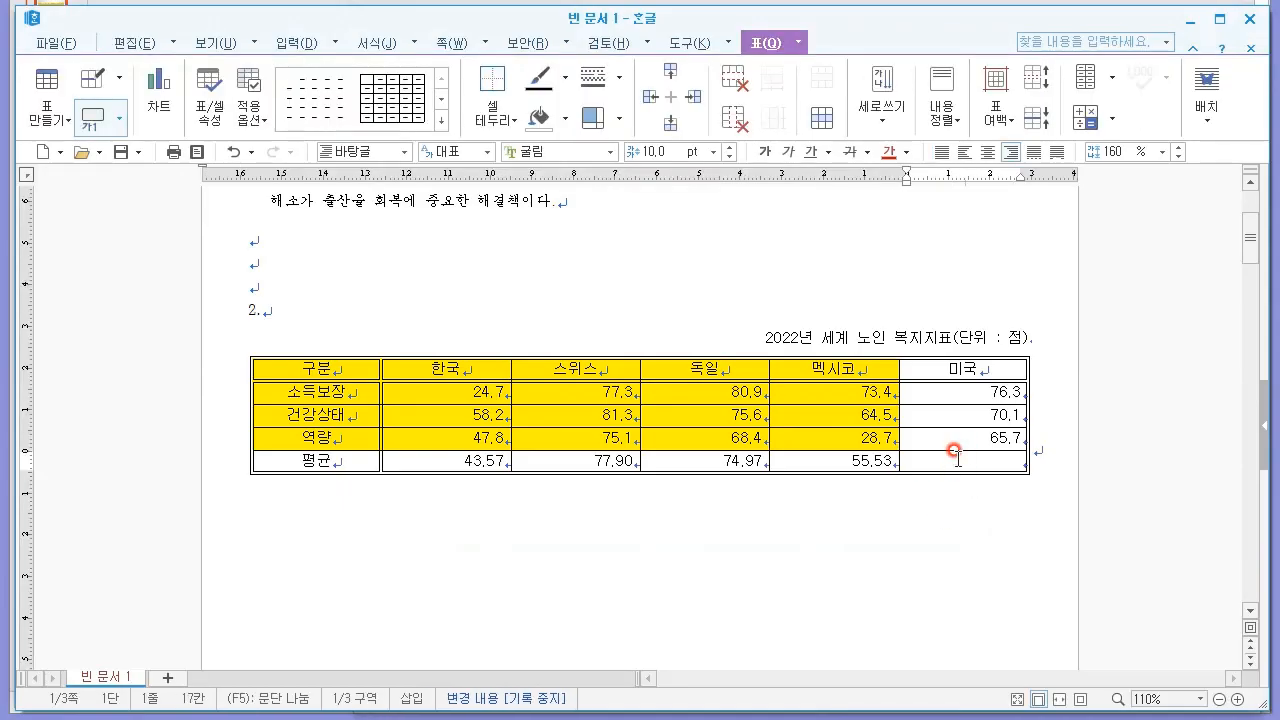
key(F5)
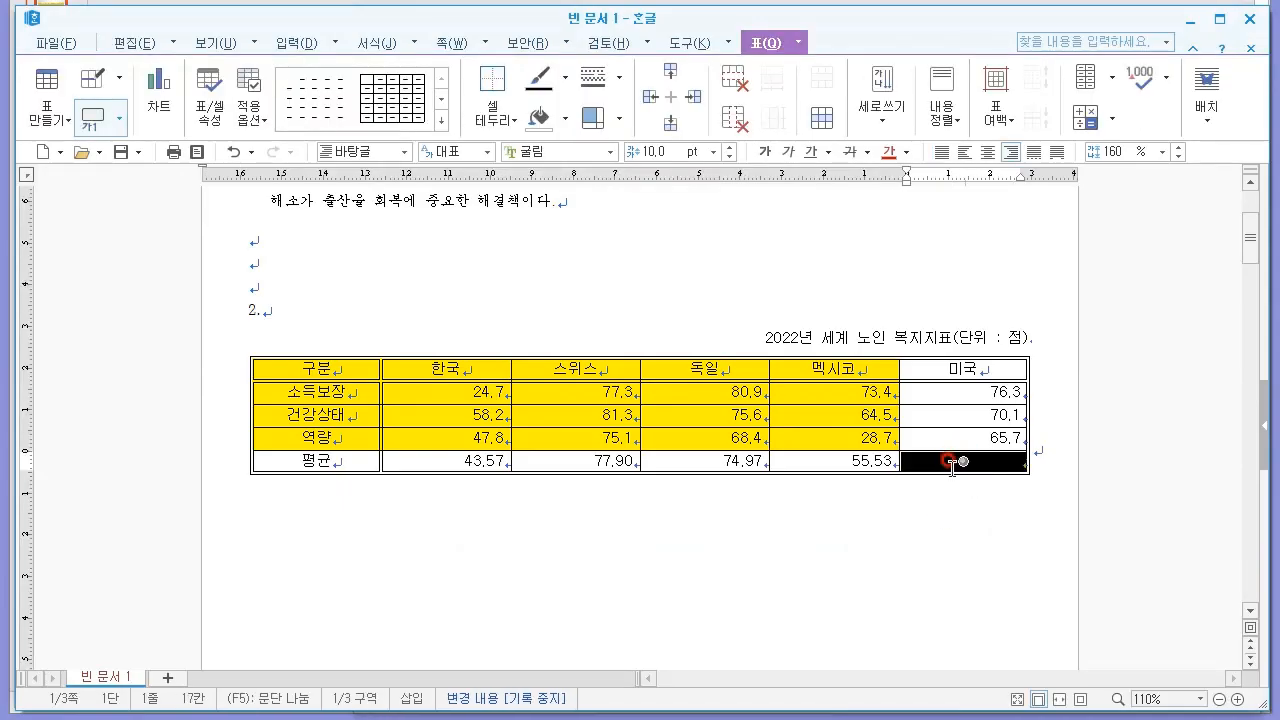
key(l)
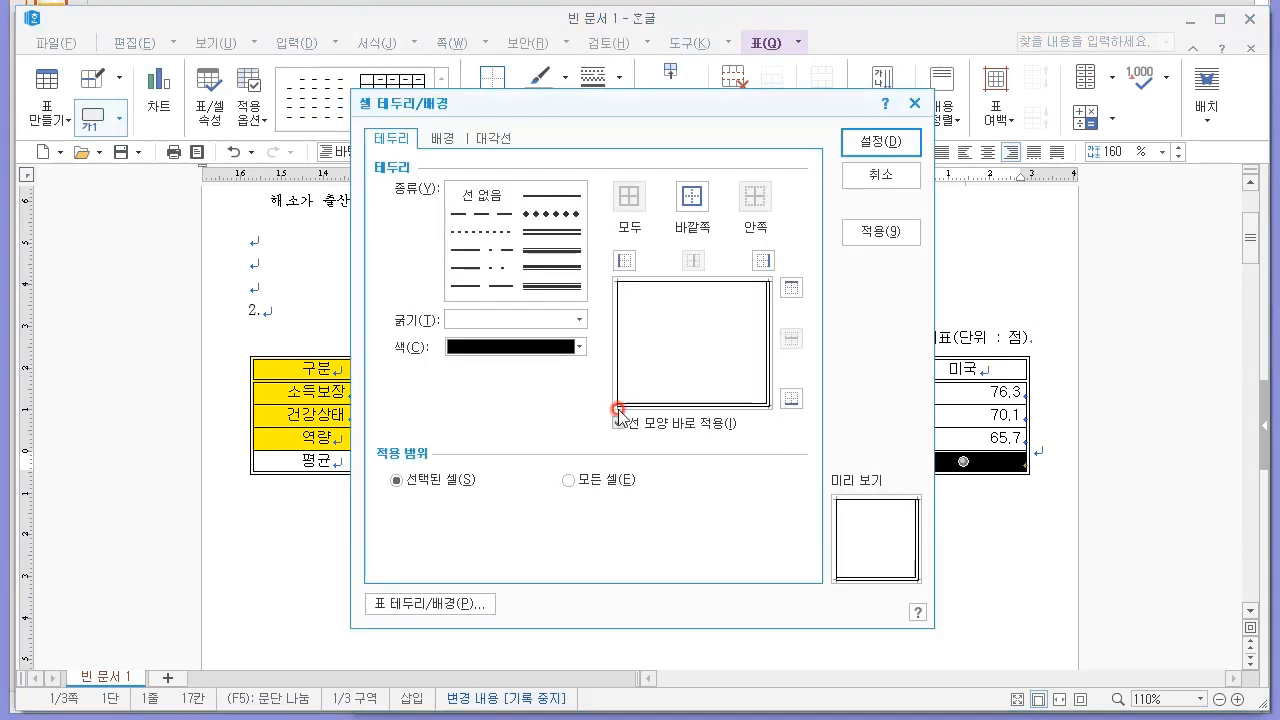
click(500, 145)
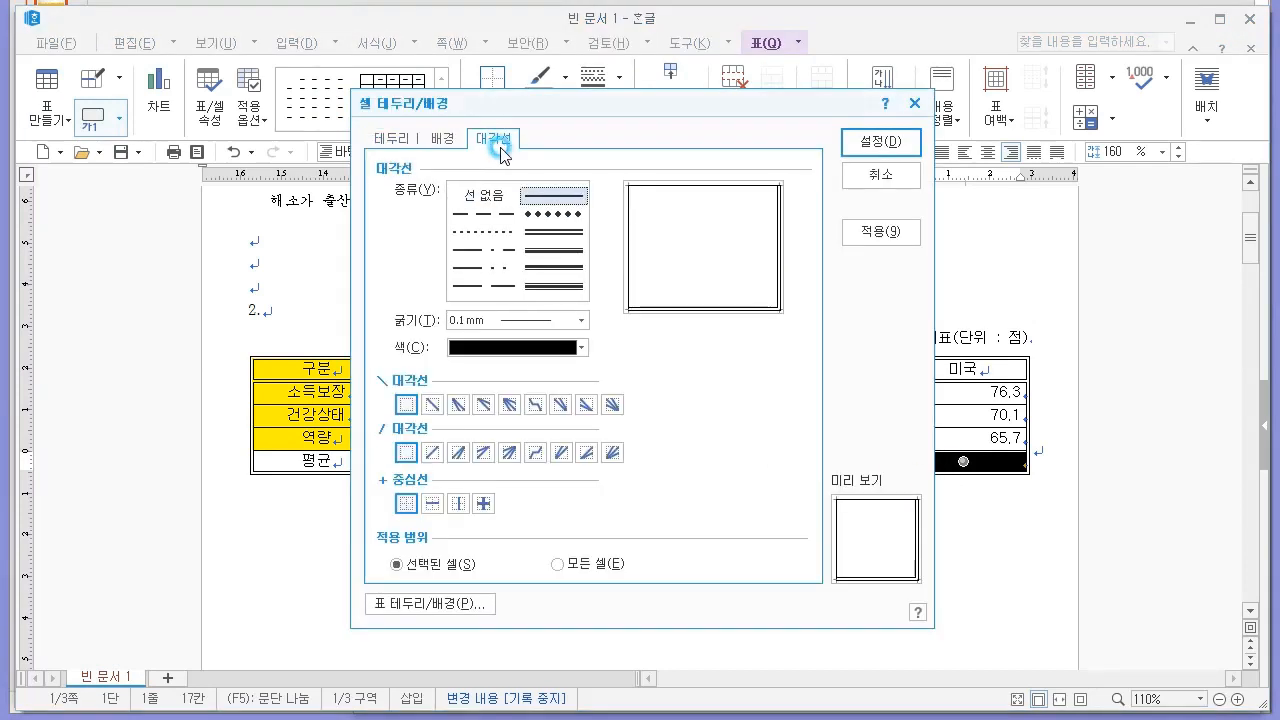
click(432, 404)
click(432, 452)
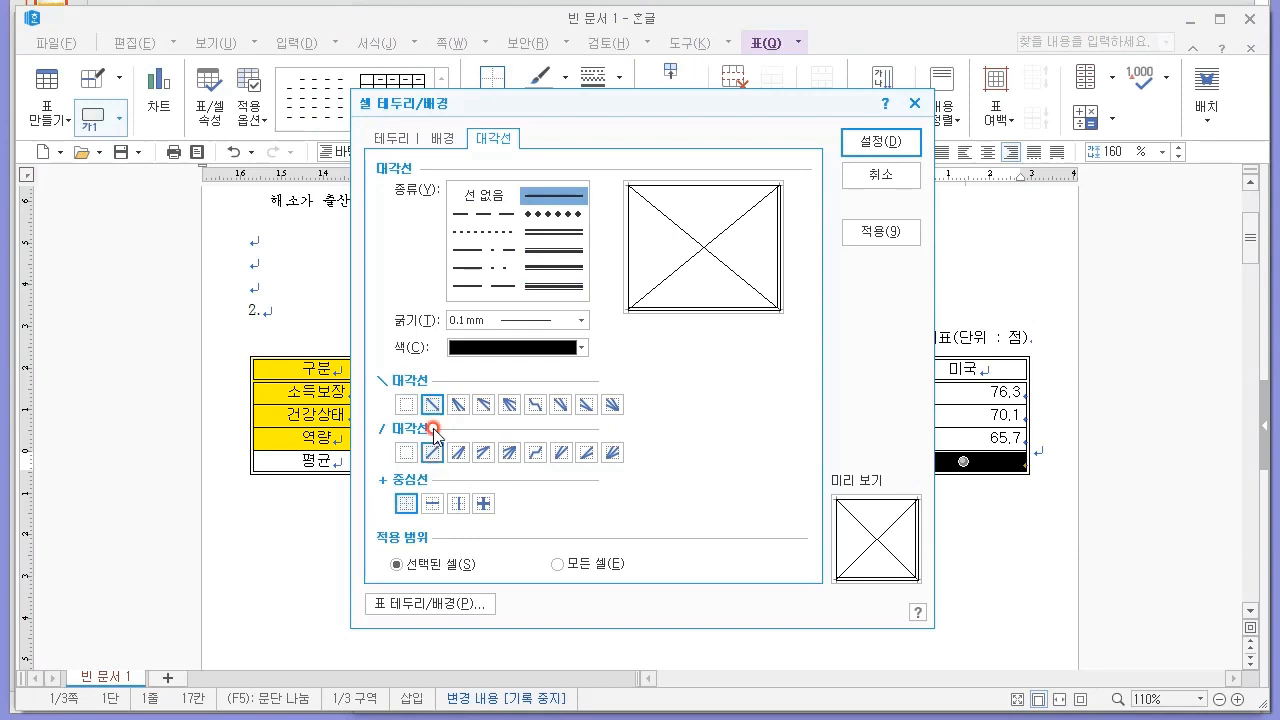
click(870, 140)
Step: Examine question 2's chart conditions and chart output example in the exam PDF, comparing them with the table data
key(alt+Tab)
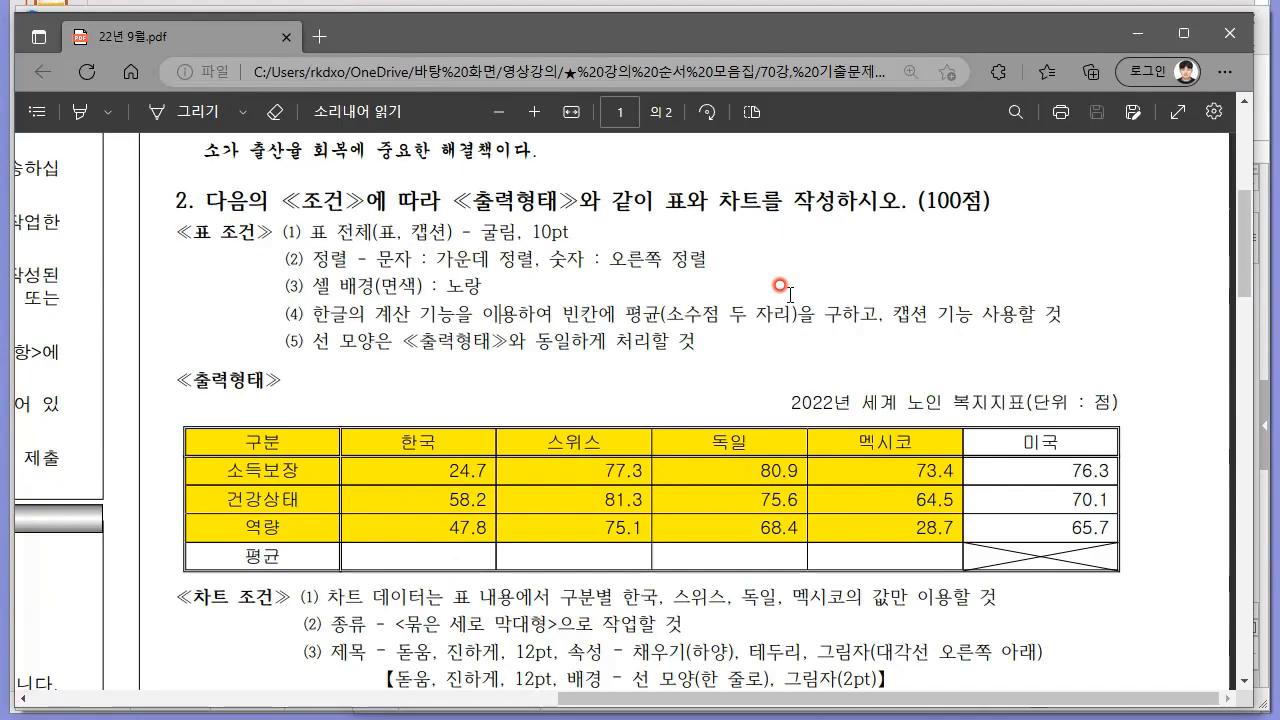
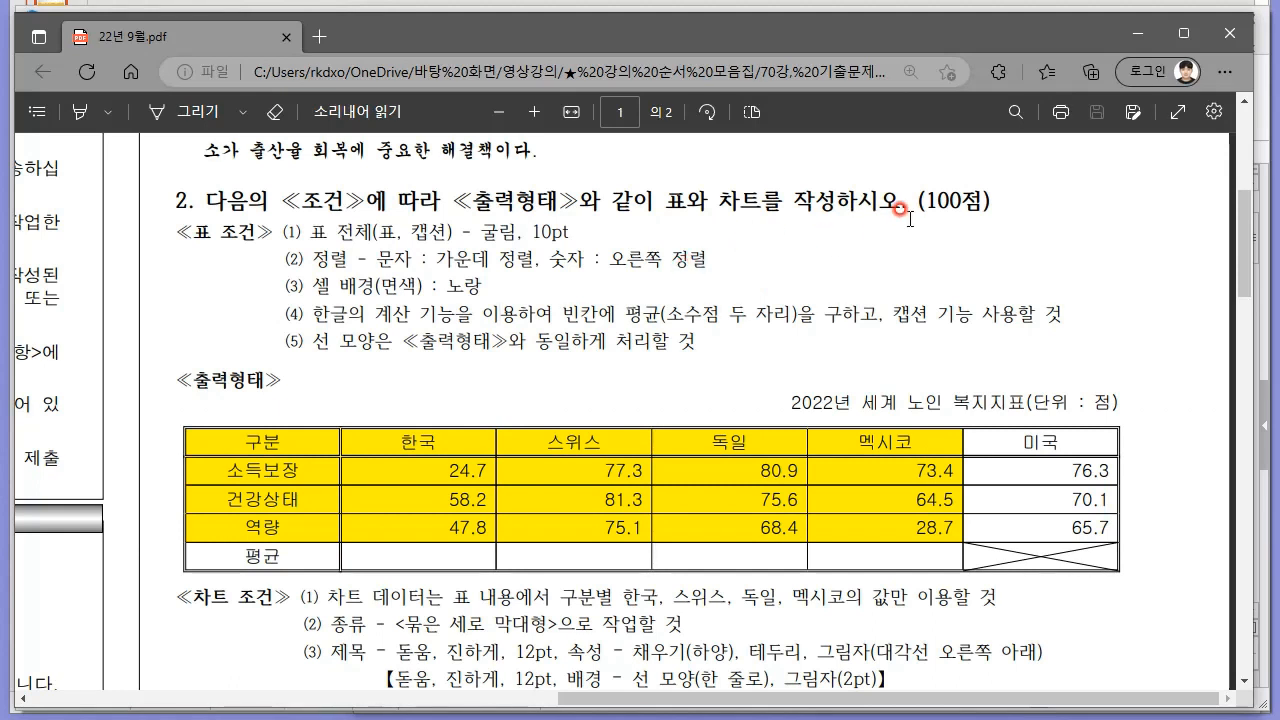
scroll(815, 290, down, 4)
scroll(803, 300, up, 2)
scroll(800, 308, down, 2)
scroll(503, 292, up, 5)
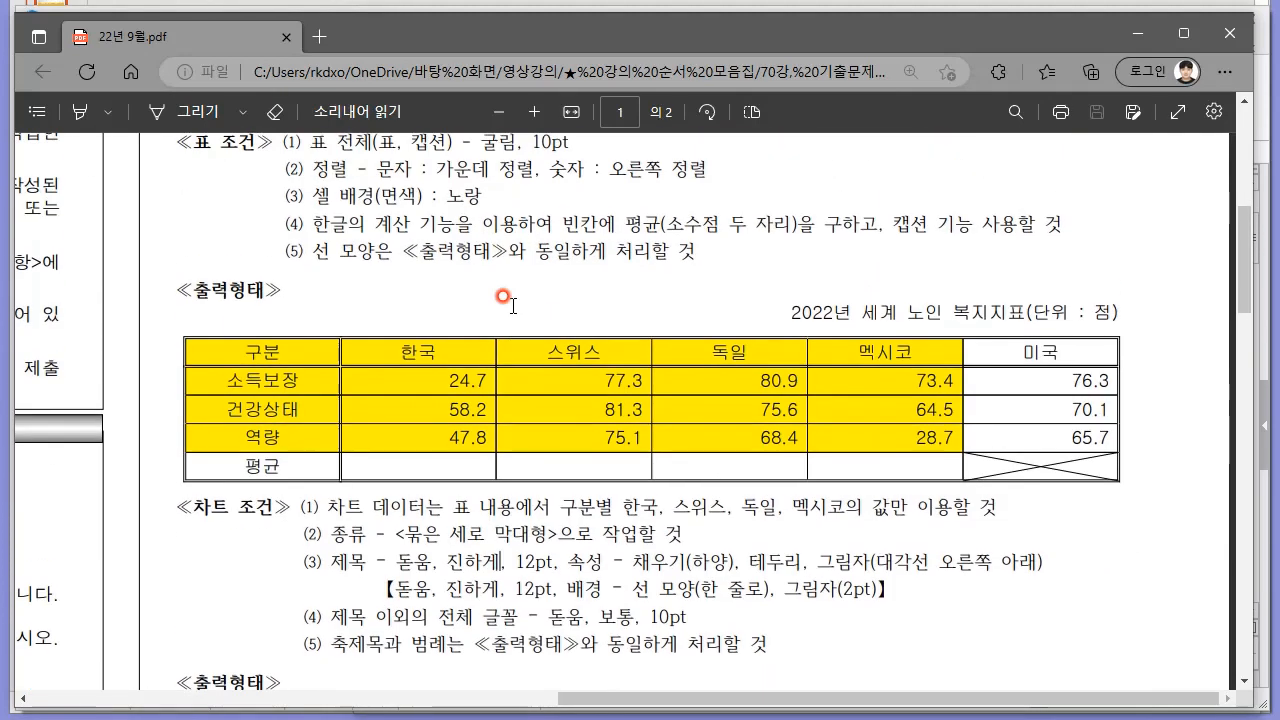
scroll(512, 307, down, 5)
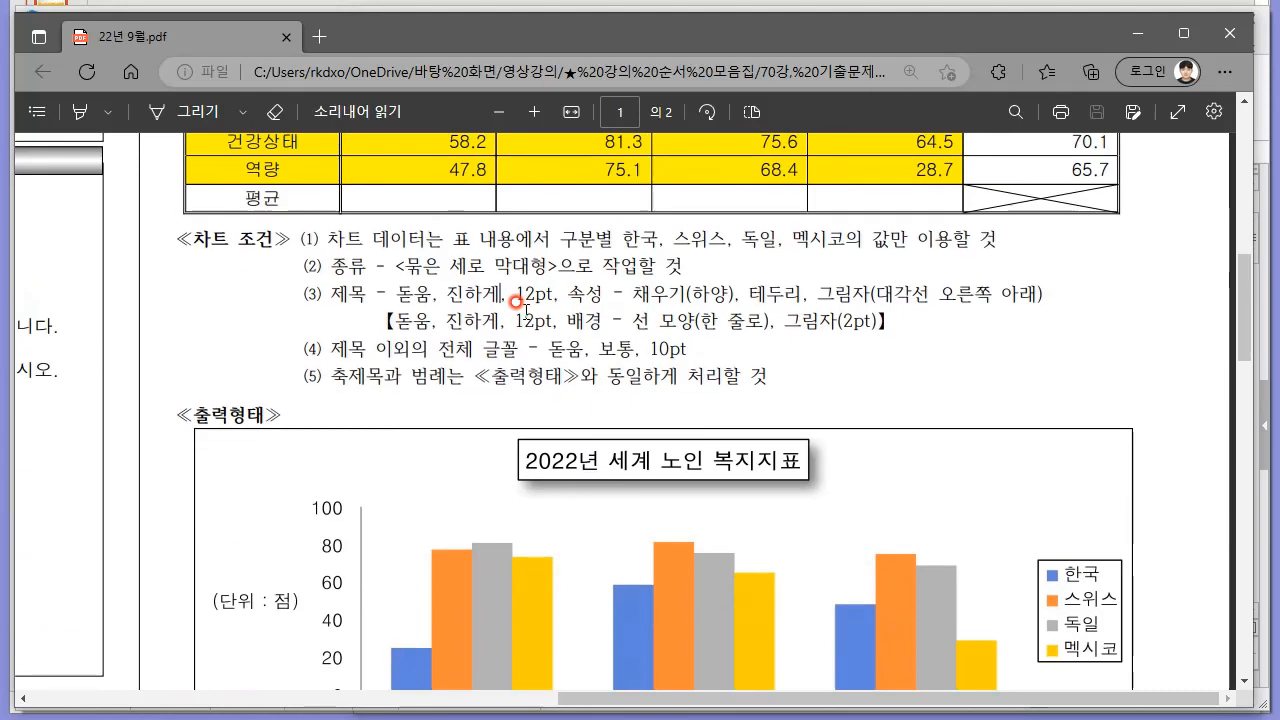
scroll(520, 330, up, 5)
scroll(530, 355, down, 5)
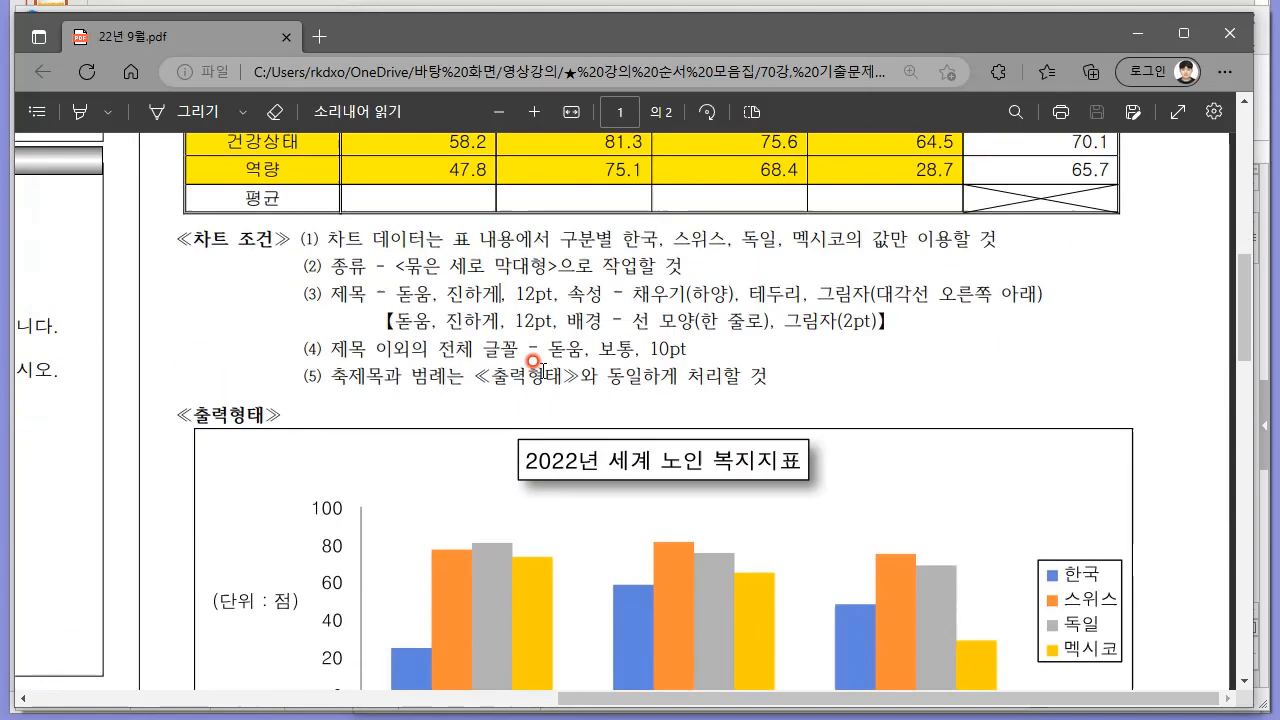
scroll(533, 360, down, 2)
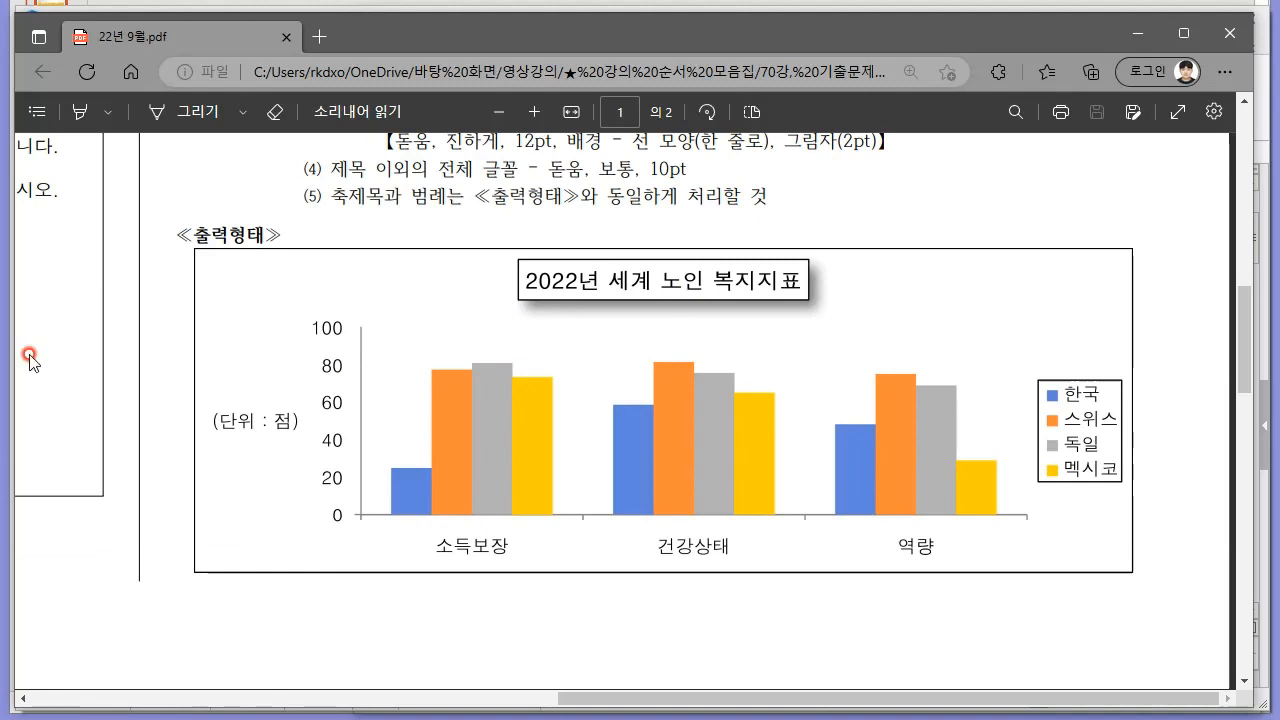
click(687, 194)
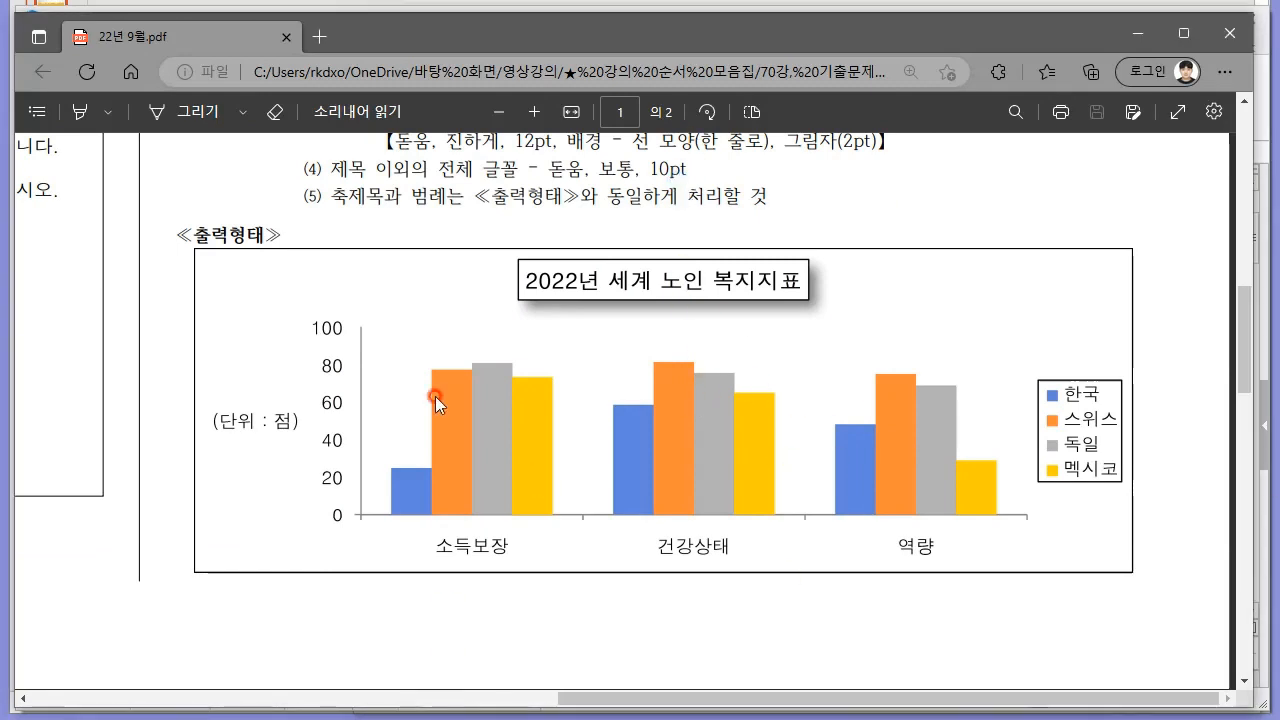
scroll(446, 423, up, 4)
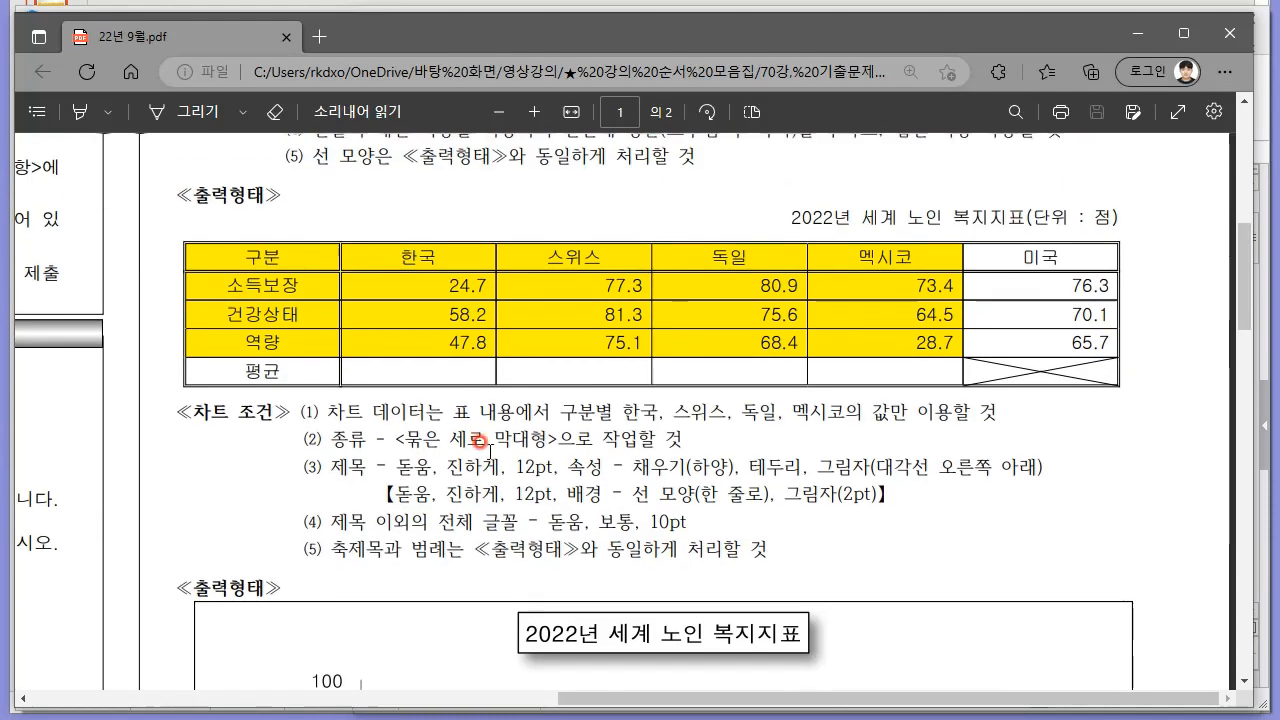
scroll(858, 378, down, 4)
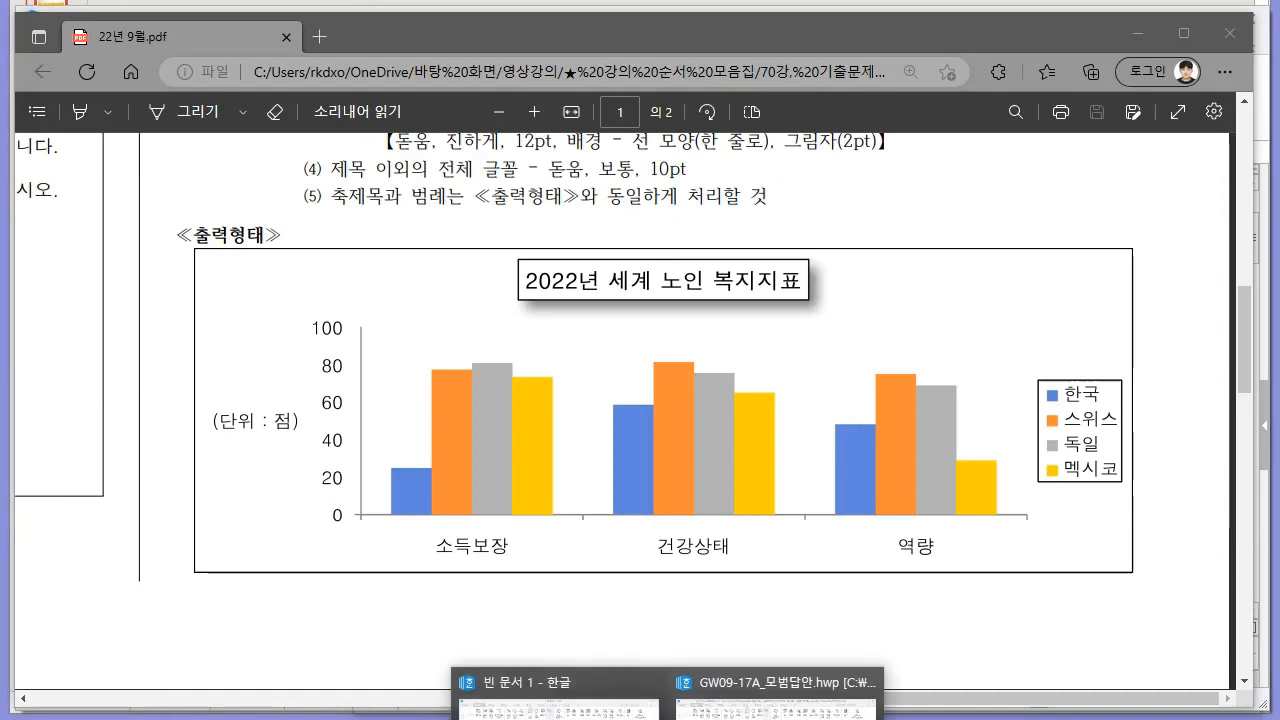
Step: Switch to the Hangul answer document and insert a chart from the table cells 구분 to 멕시코, down to the 역량 row
click(573, 704)
drag(311, 360, 834, 438)
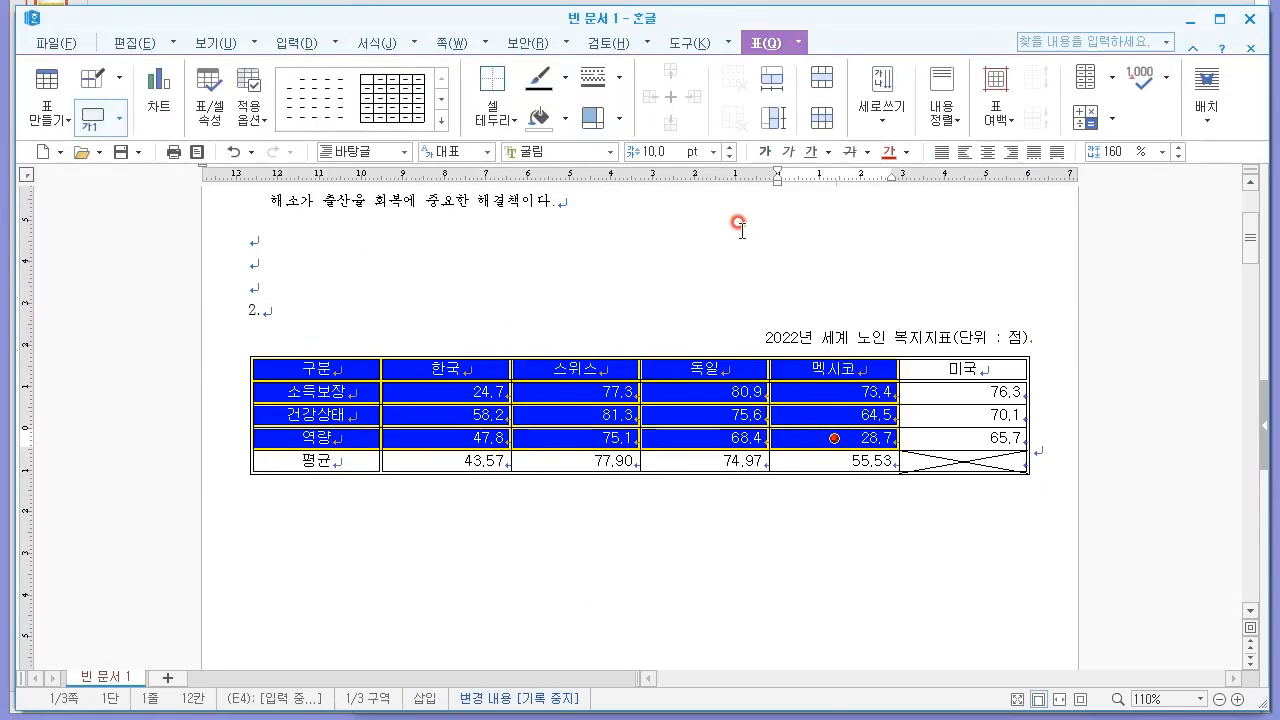
click(138, 35)
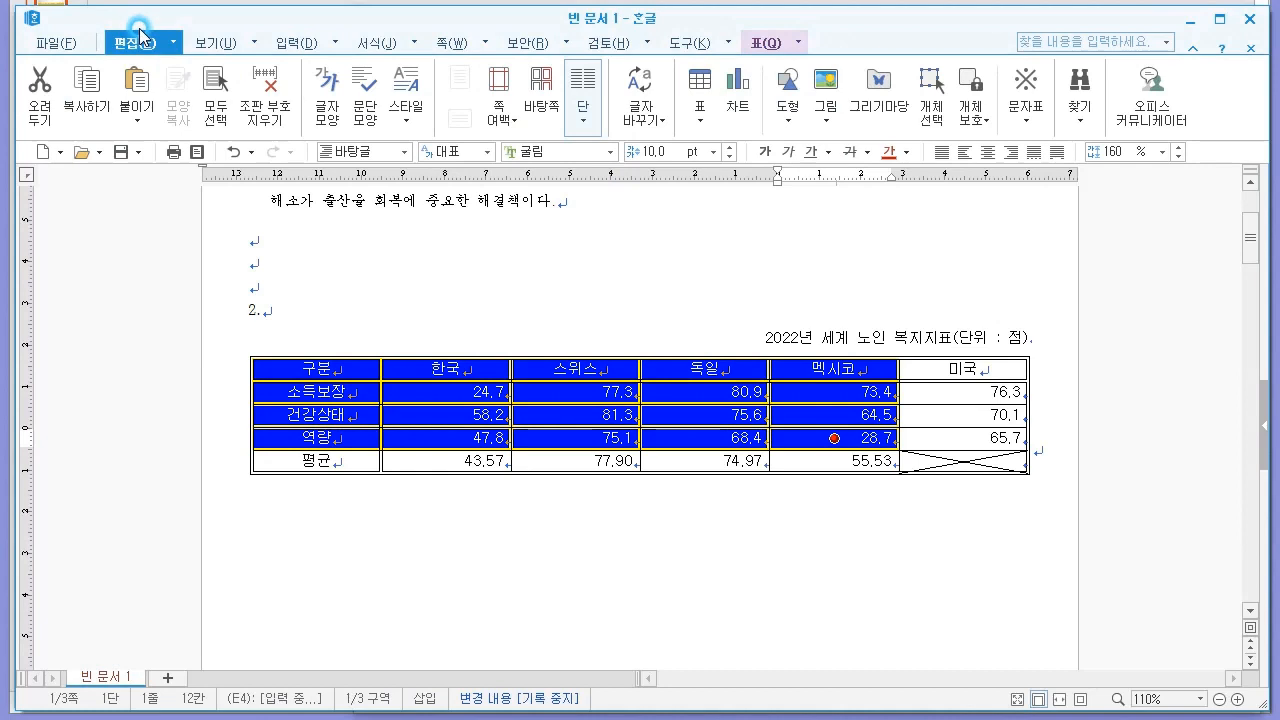
click(737, 118)
Step: Move the new chart from above the table to just below it, aligned with the table's left edge
scroll(643, 249, down, 6)
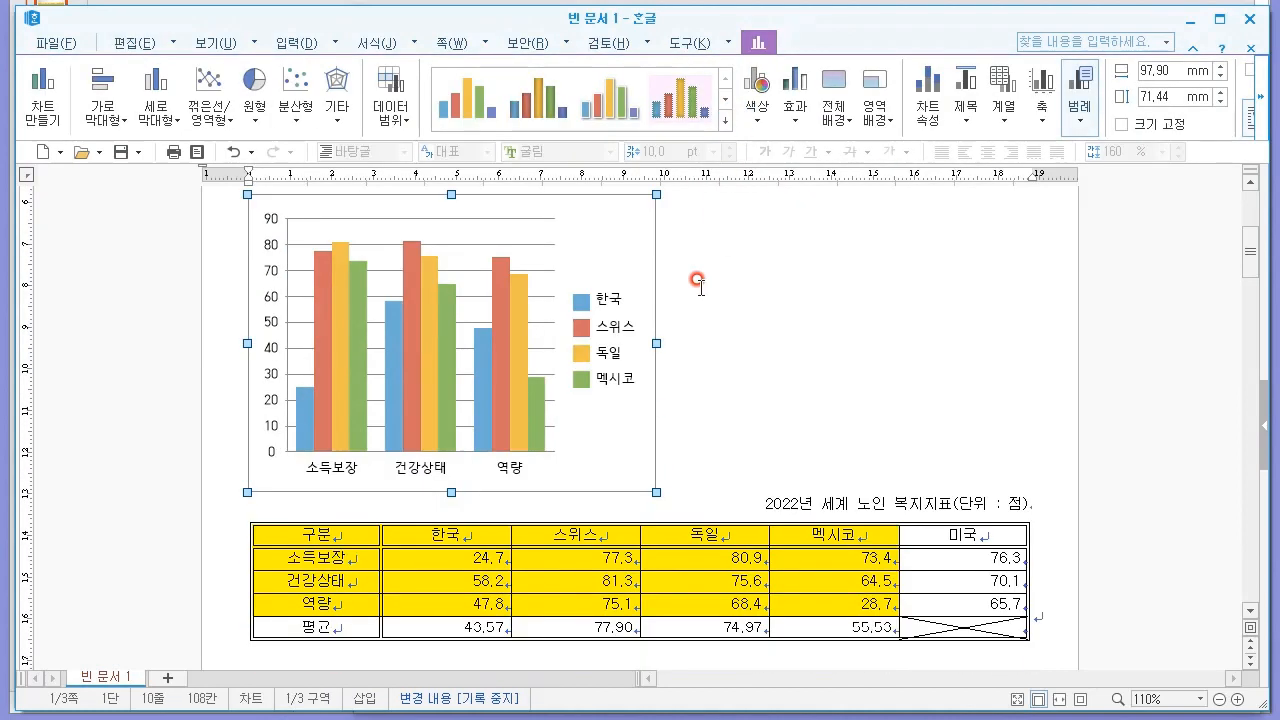
scroll(729, 283, up, 6)
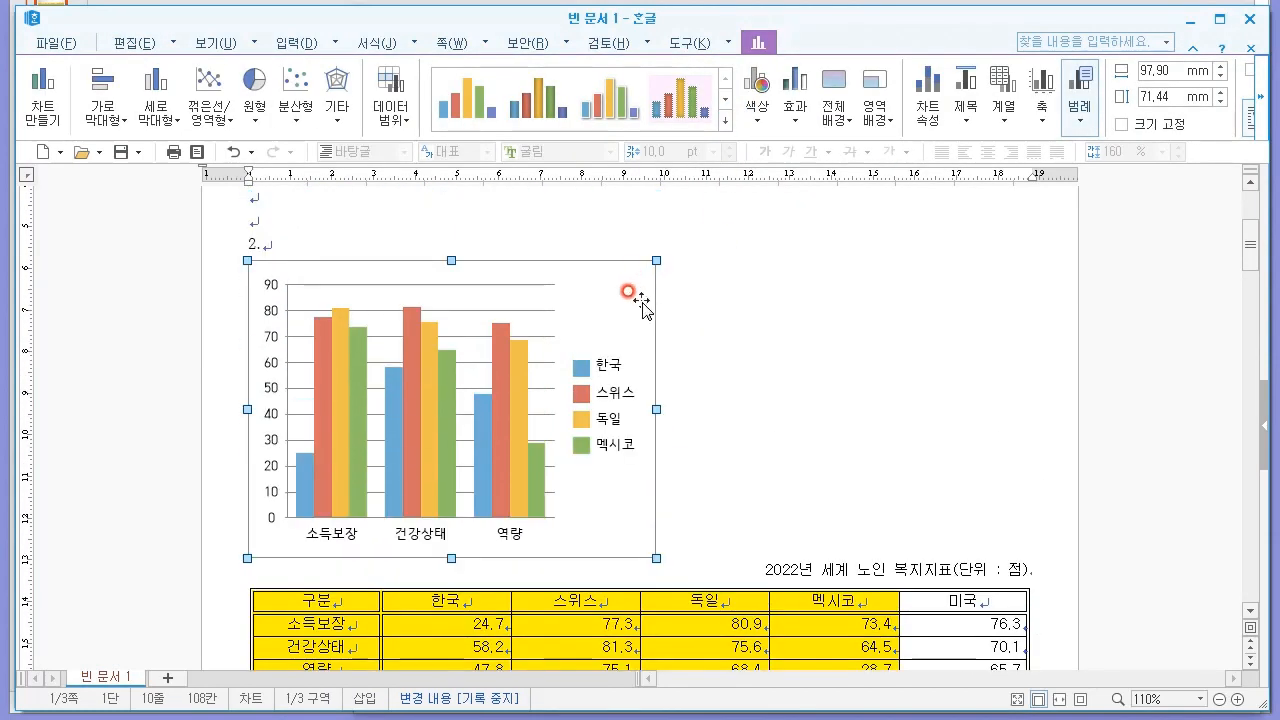
scroll(646, 294, down, 5)
drag(657, 690, 632, 294)
scroll(786, 342, up, 7)
scroll(772, 366, down, 4)
drag(605, 482, 604, 236)
scroll(827, 300, up, 4)
drag(618, 525, 620, 480)
click(677, 457)
click(646, 457)
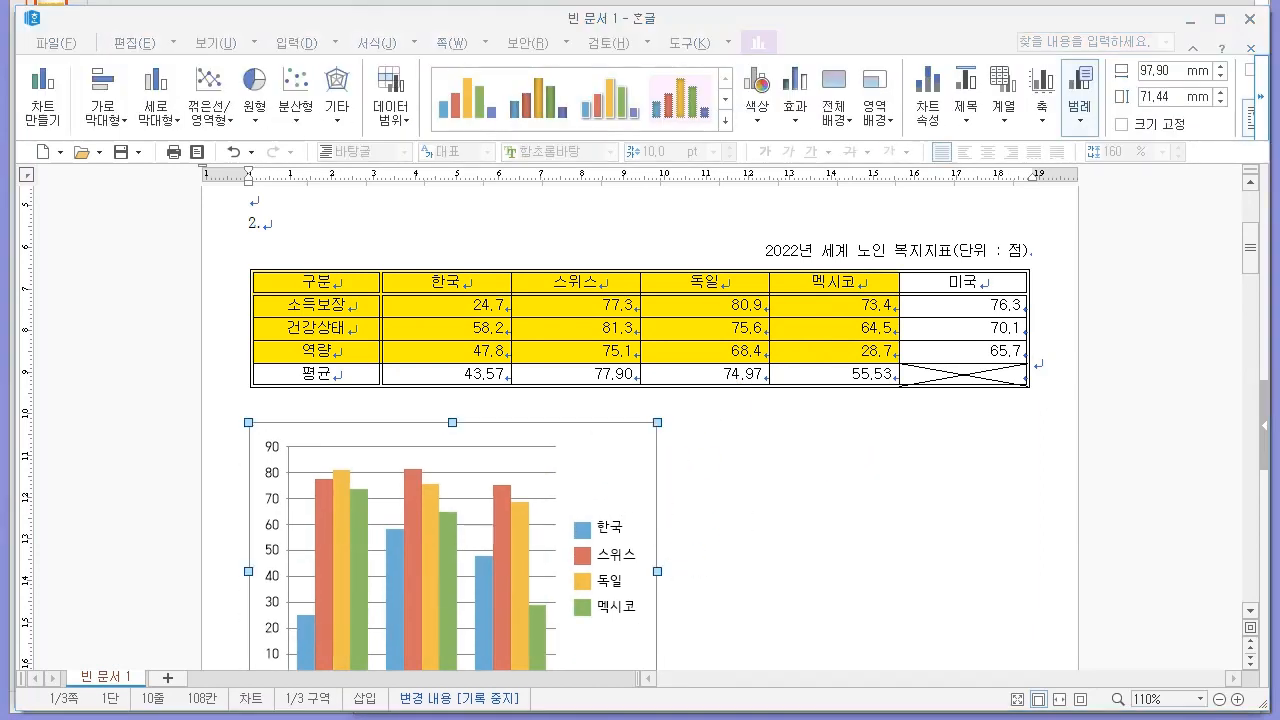
Step: Review the chart conditions and the output example's chart layout in the exam PDF, and return to the Hangul document
key(alt+Tab)
scroll(671, 440, up, 2)
scroll(600, 435, down, 1)
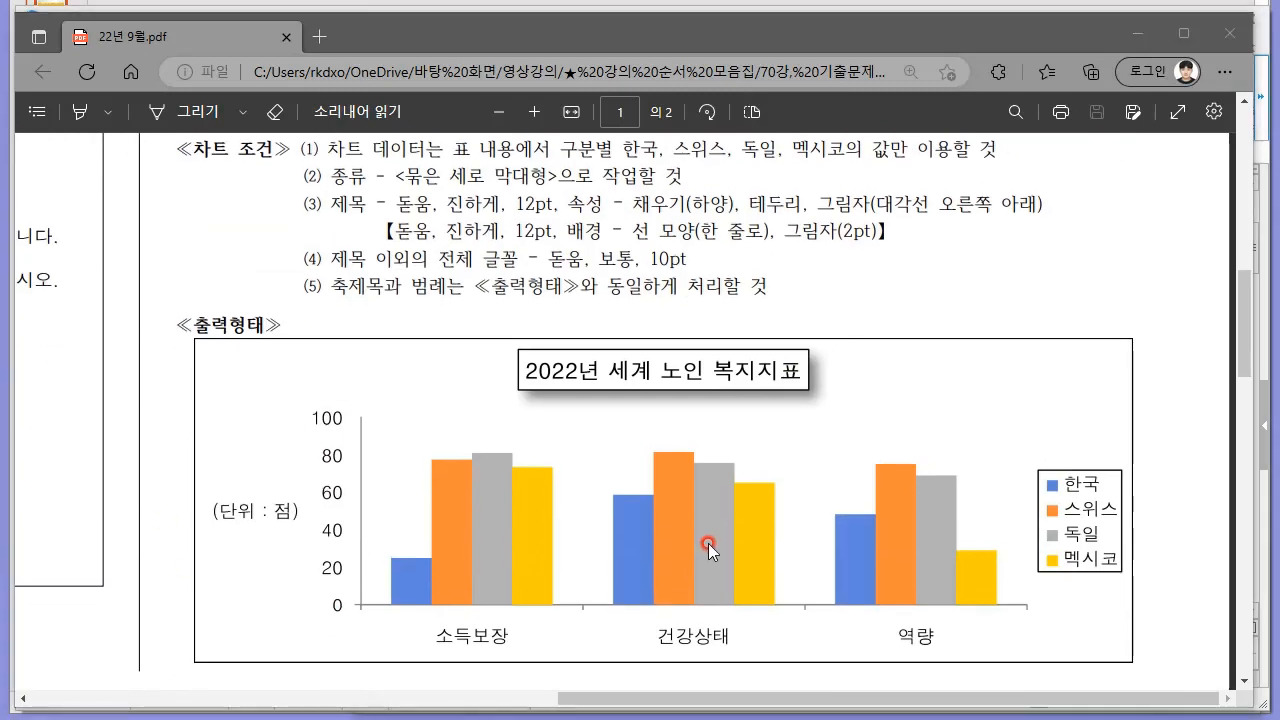
key(alt+Tab)
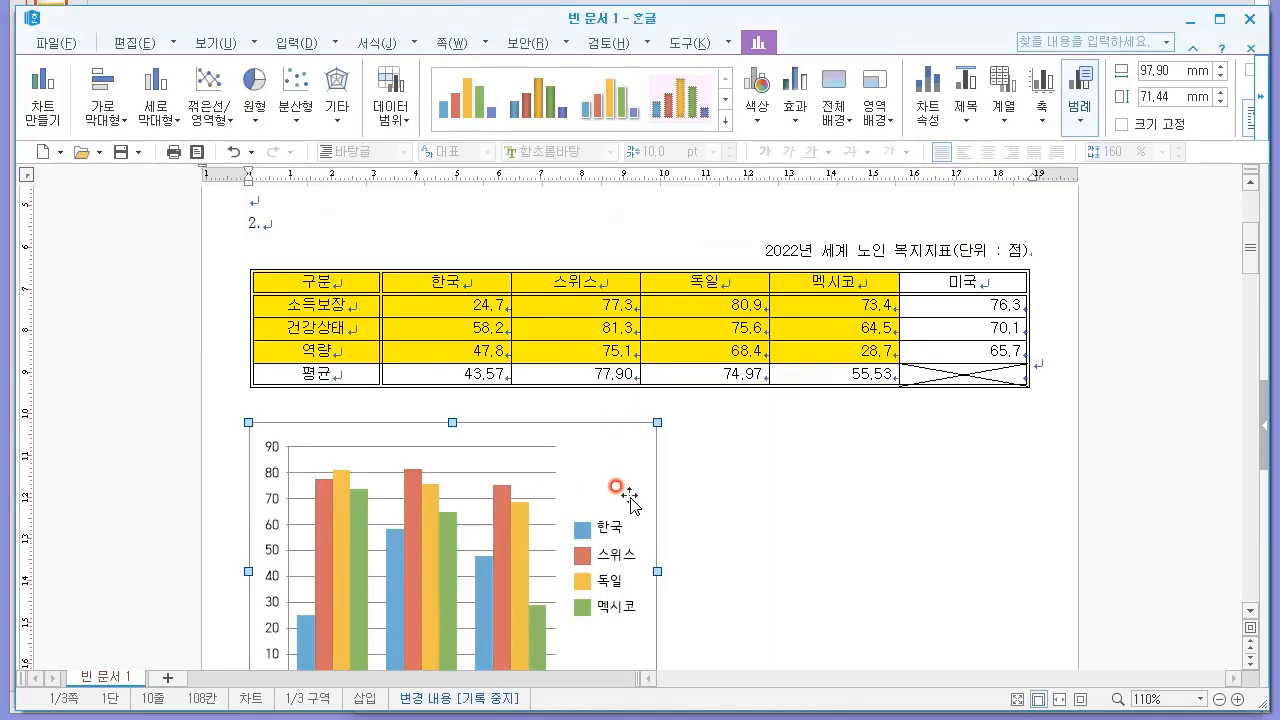
Step: Widen the chart below question 2's table to about 186.8 mm so it spans the table's width
drag(659, 572, 1028, 556)
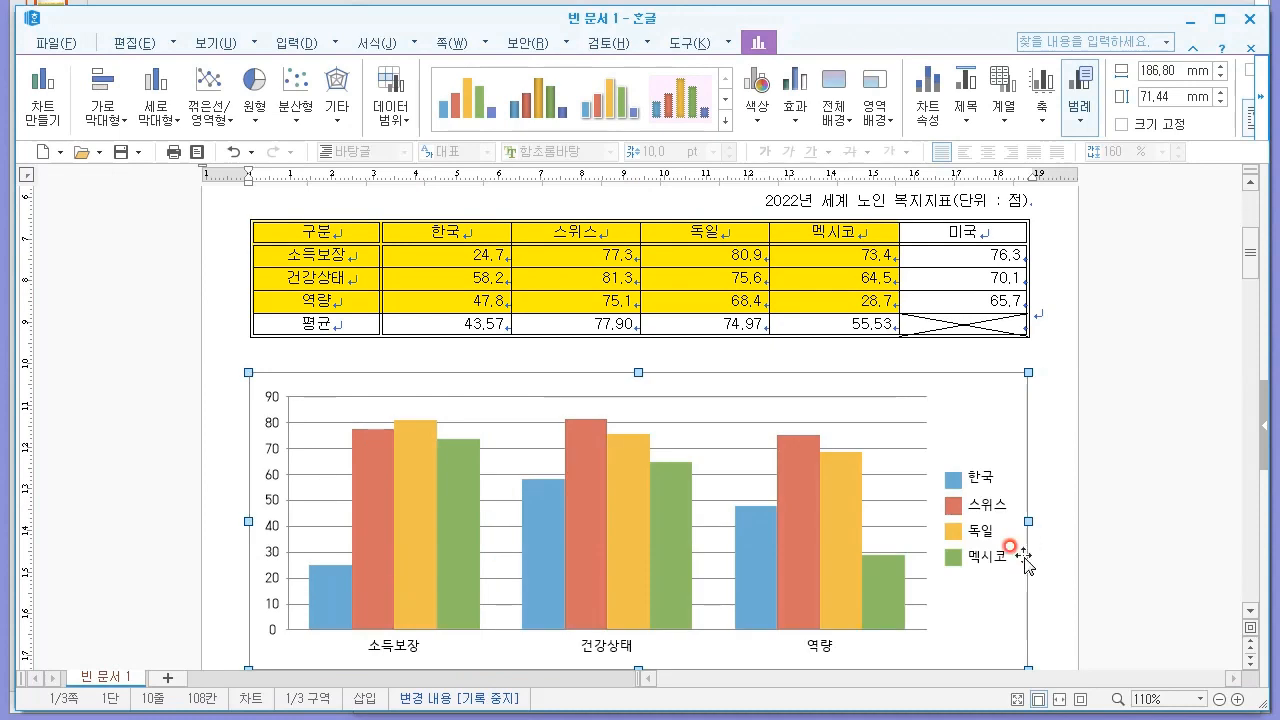
click(958, 342)
scroll(930, 380, down, 10)
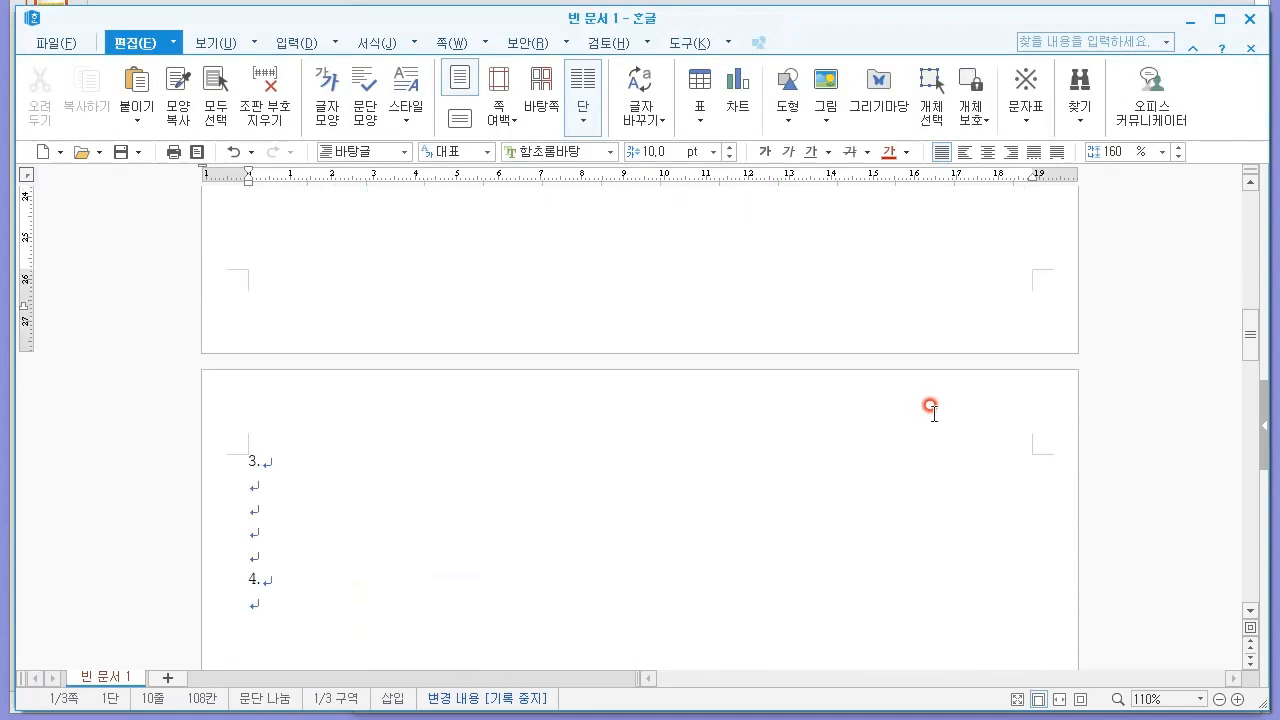
scroll(935, 425, up, 9)
scroll(925, 455, down, 4)
scroll(666, 391, down, 3)
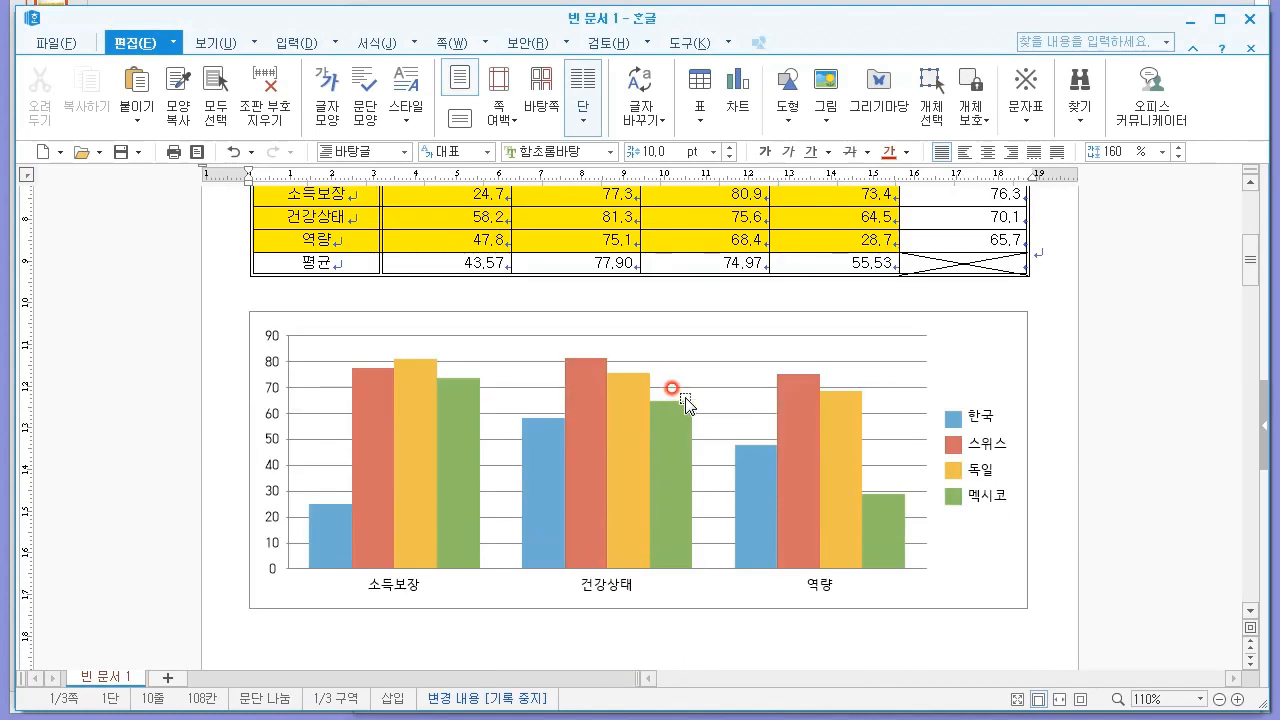
Step: Check the chart data condition in the exam PDF against its table, and return to the Hangul document
key(alt+Tab)
scroll(338, 418, up, 5)
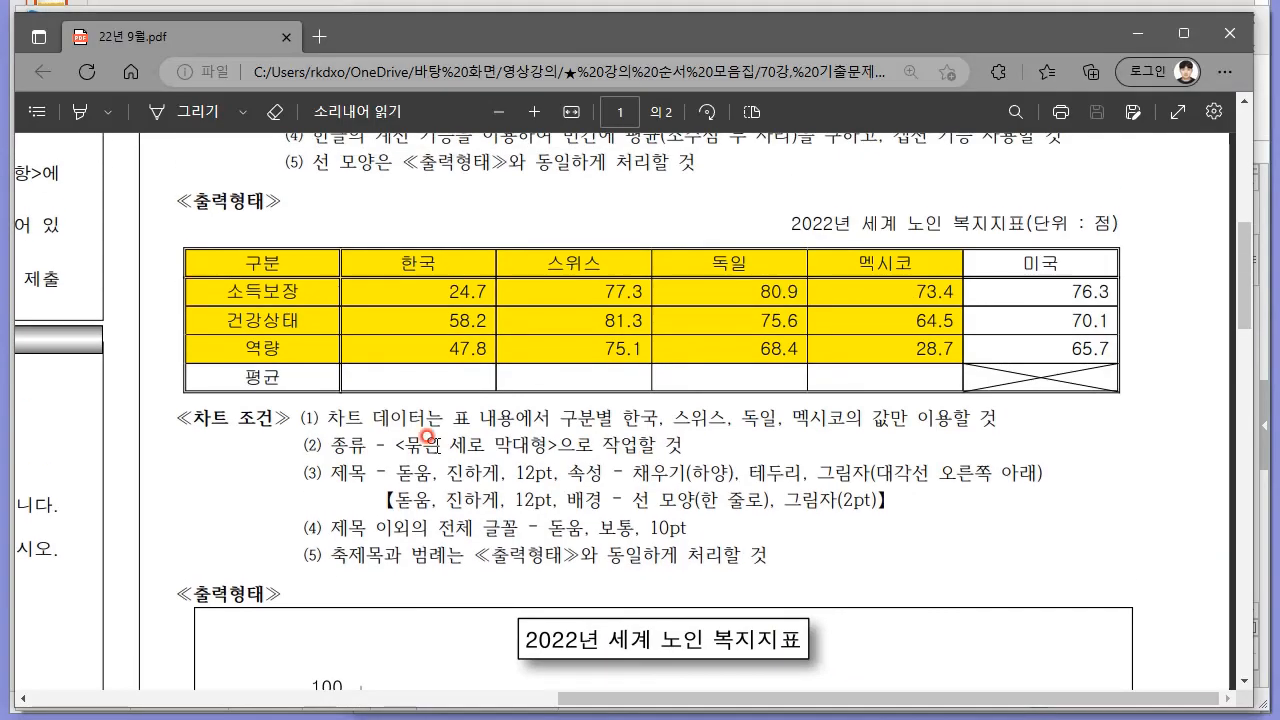
drag(336, 415, 998, 440)
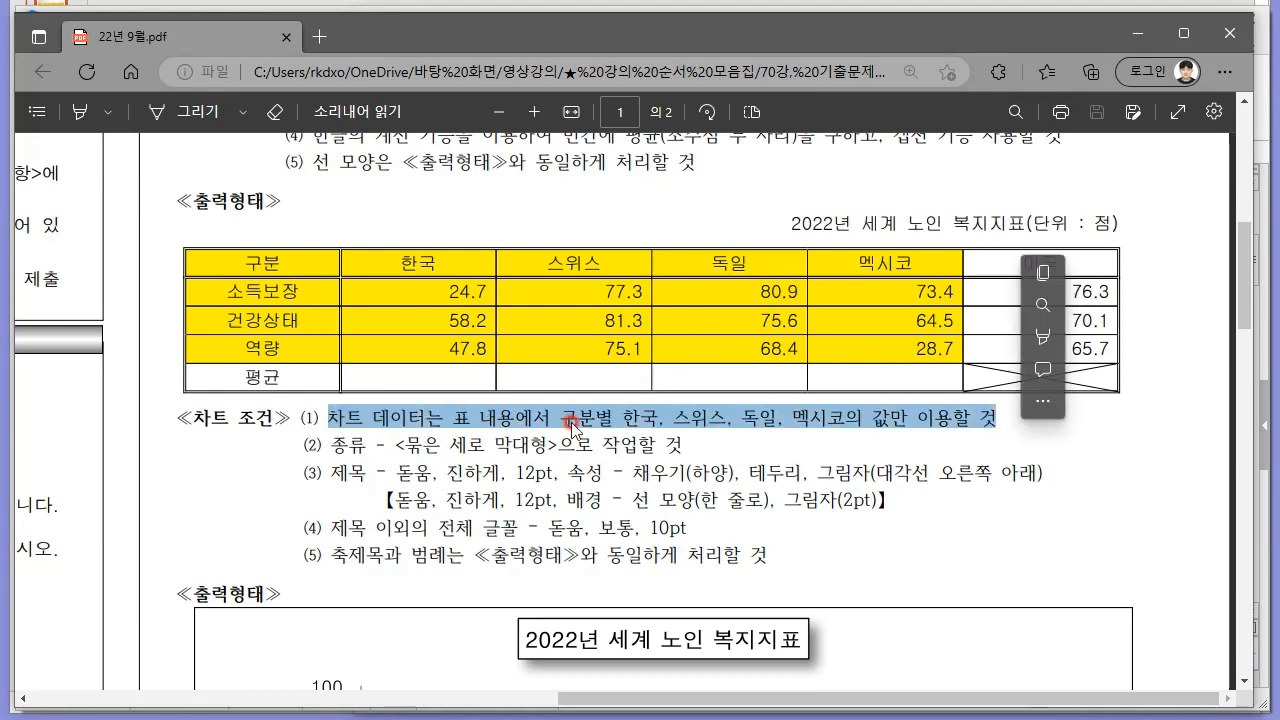
click(522, 436)
key(alt+Tab)
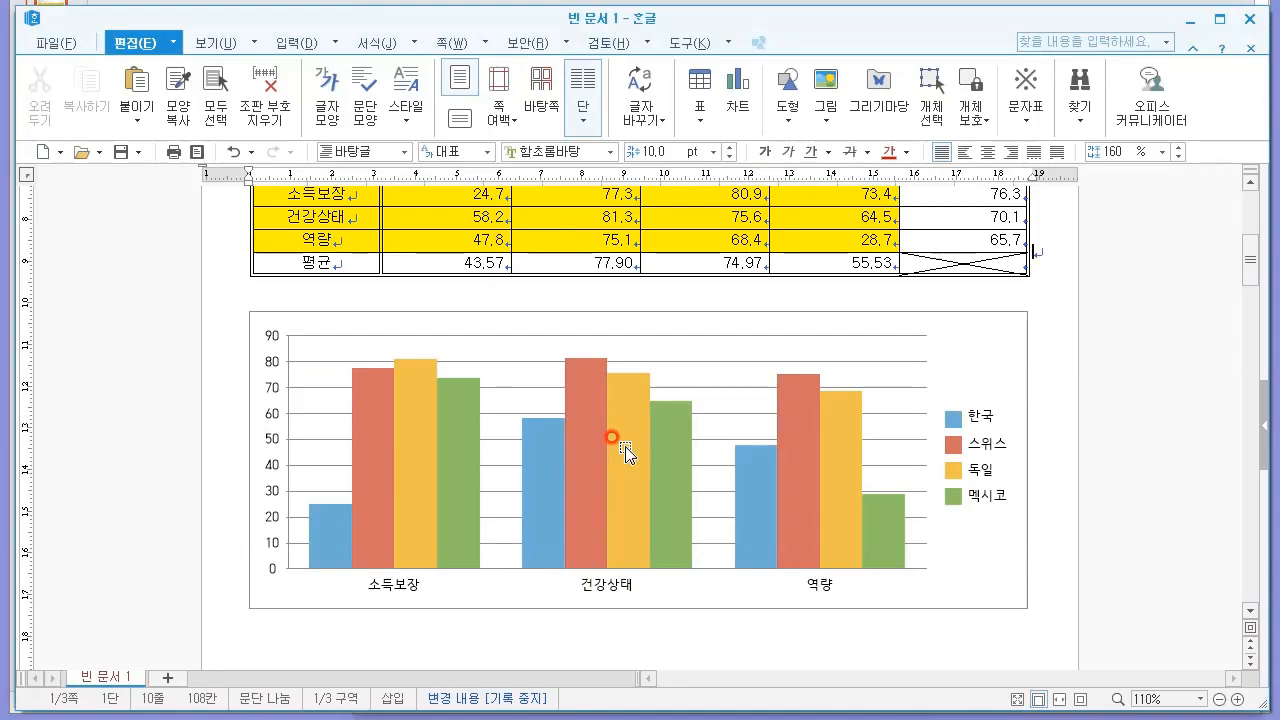
click(993, 338)
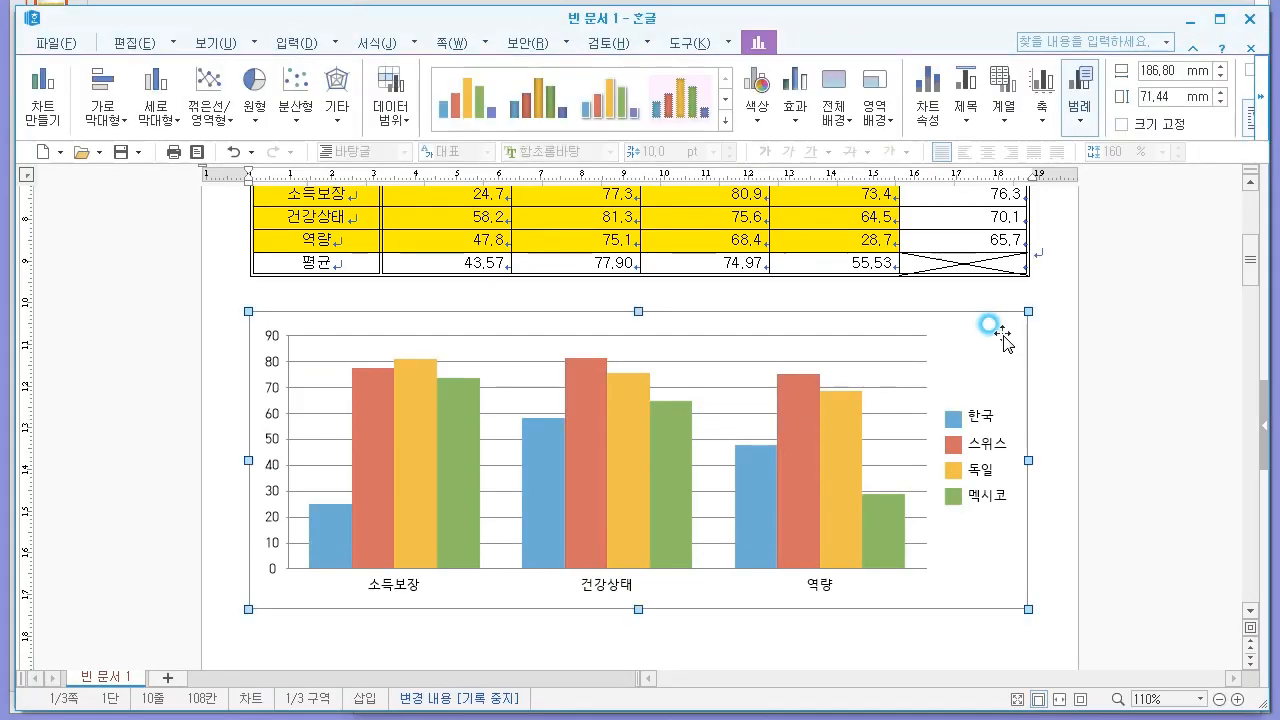
click(112, 121)
click(171, 119)
click(215, 116)
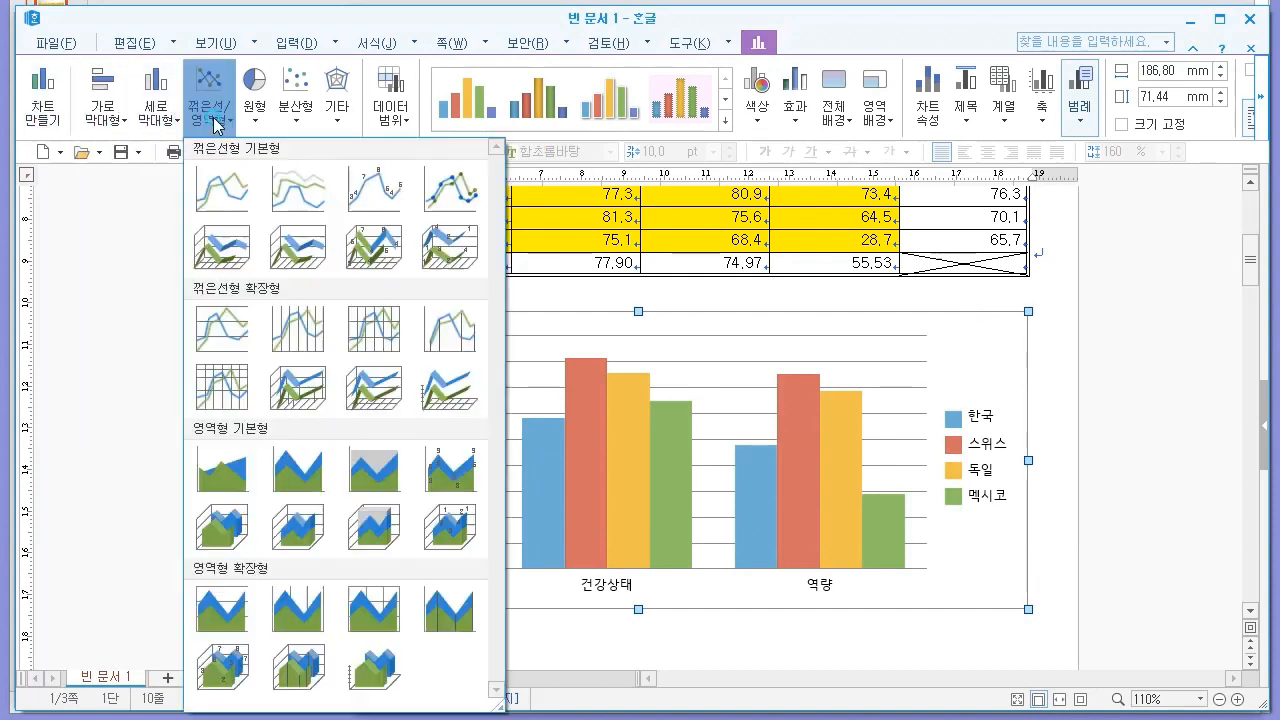
click(1045, 323)
scroll(1005, 360, down, 2)
click(990, 340)
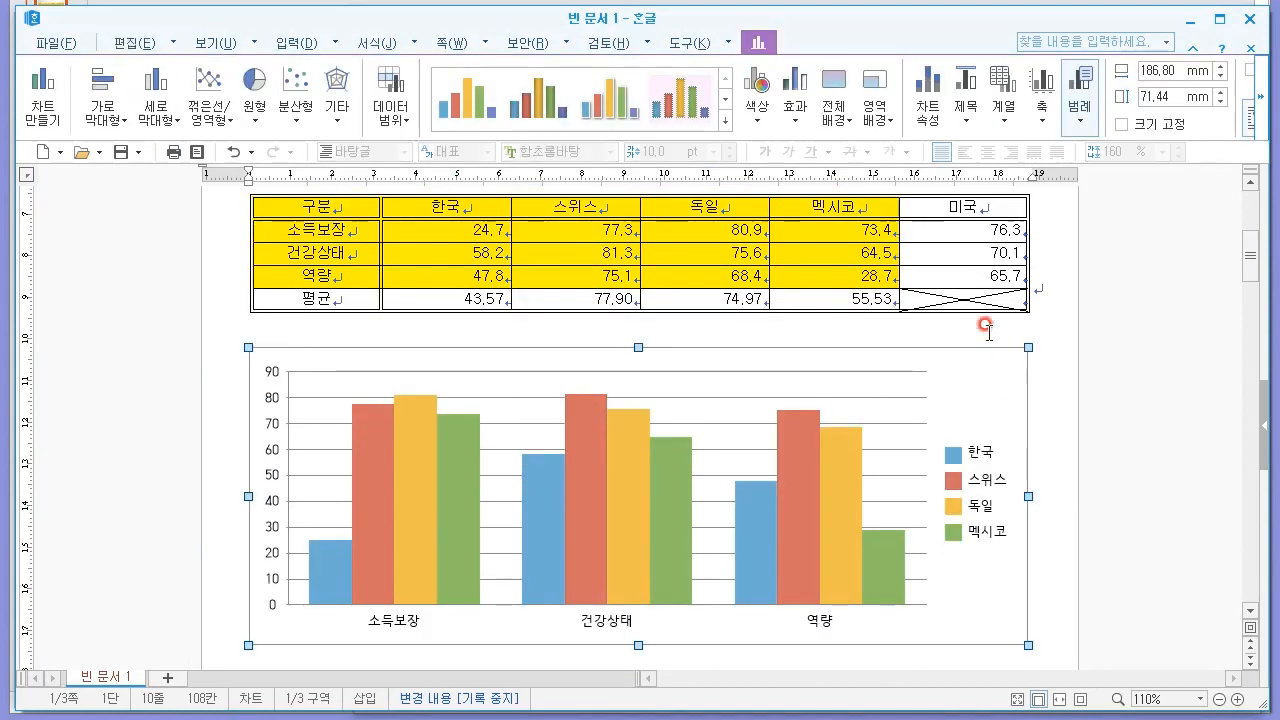
Step: Review the exam PDF's chart conditions for title formatting and remaining fonts, compare the output example, and return to the Hangul answer document
key(alt+Tab)
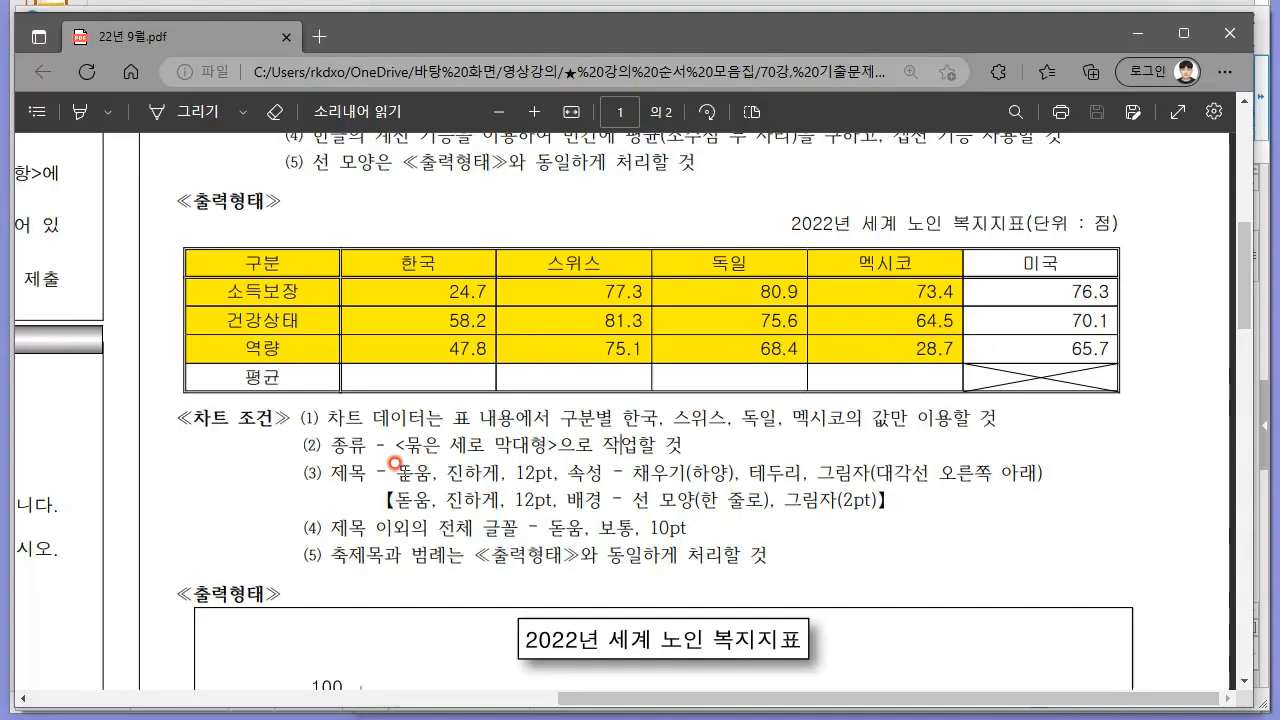
drag(392, 465, 947, 479)
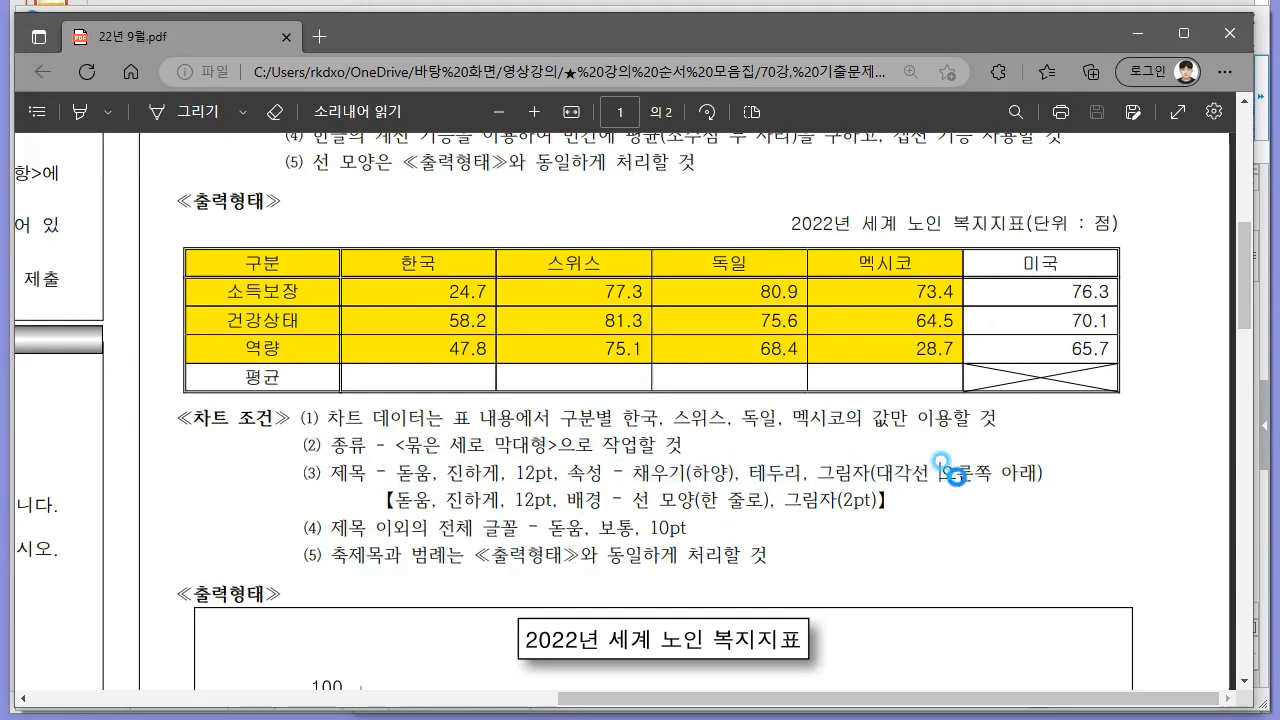
click(948, 475)
scroll(684, 494, down, 3)
drag(390, 318, 772, 333)
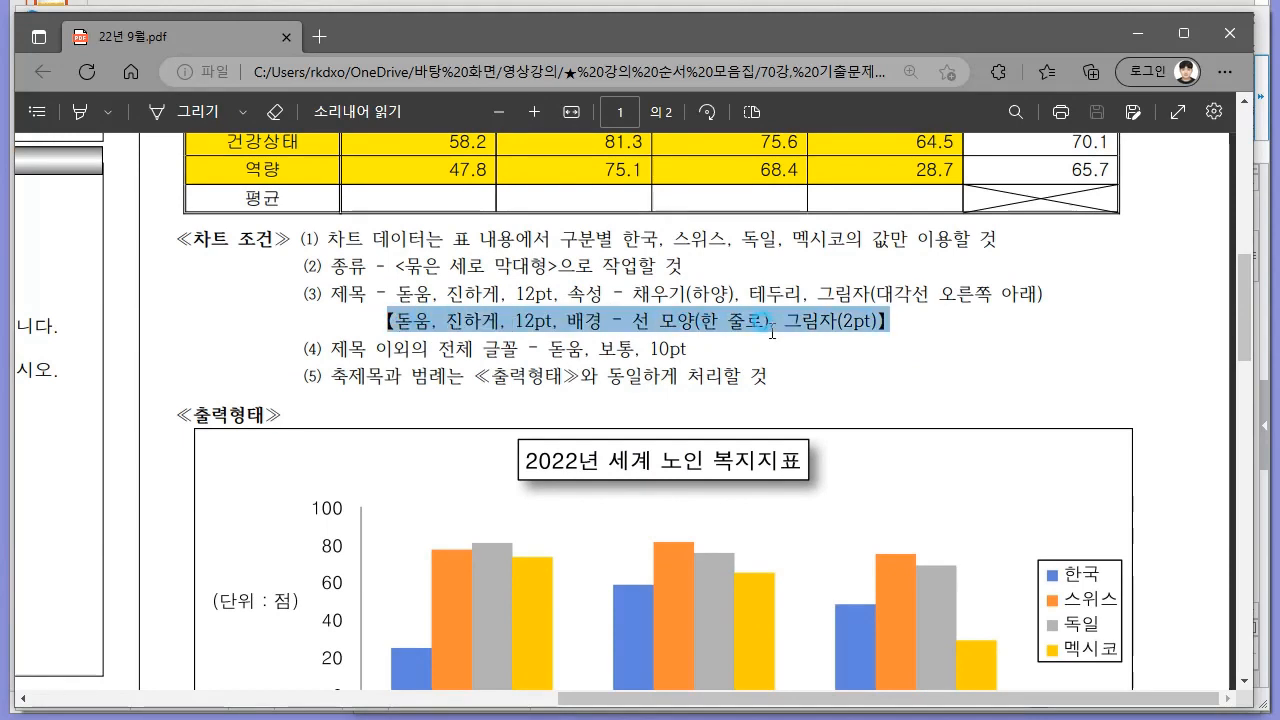
click(823, 334)
scroll(805, 340, down, 3)
scroll(803, 343, up, 4)
scroll(796, 345, down, 3)
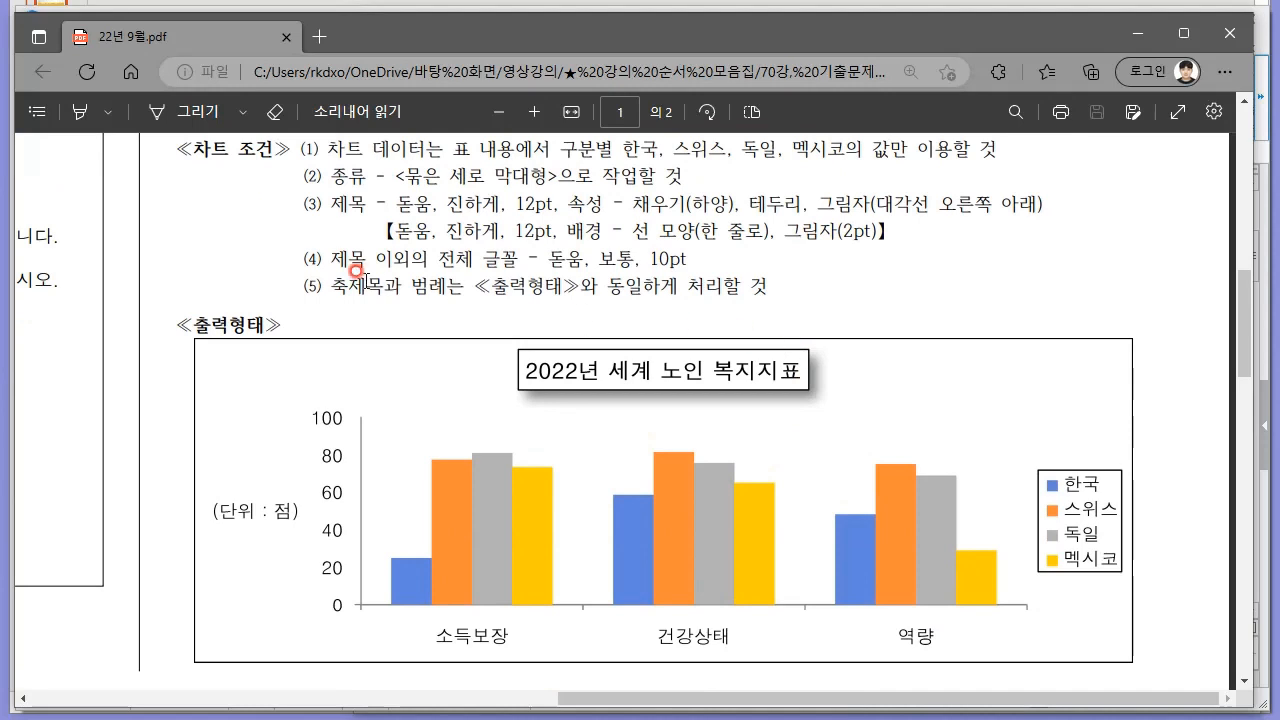
mouse_move(324, 259)
mouse_down()
mouse_move(642, 258)
mouse_move(273, 262)
mouse_move(290, 270)
mouse_up()
click(642, 257)
key(ctrl+2)
drag(276, 198, 330, 212)
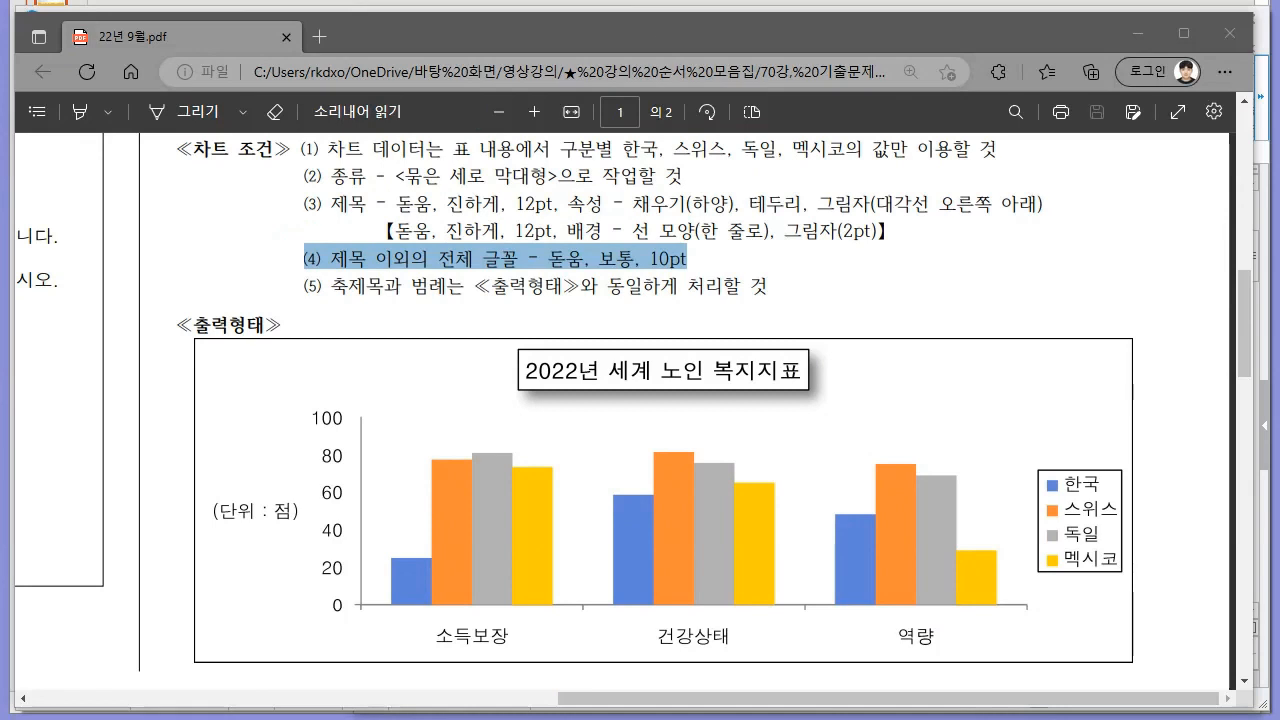
click(487, 250)
key(ctrl+2)
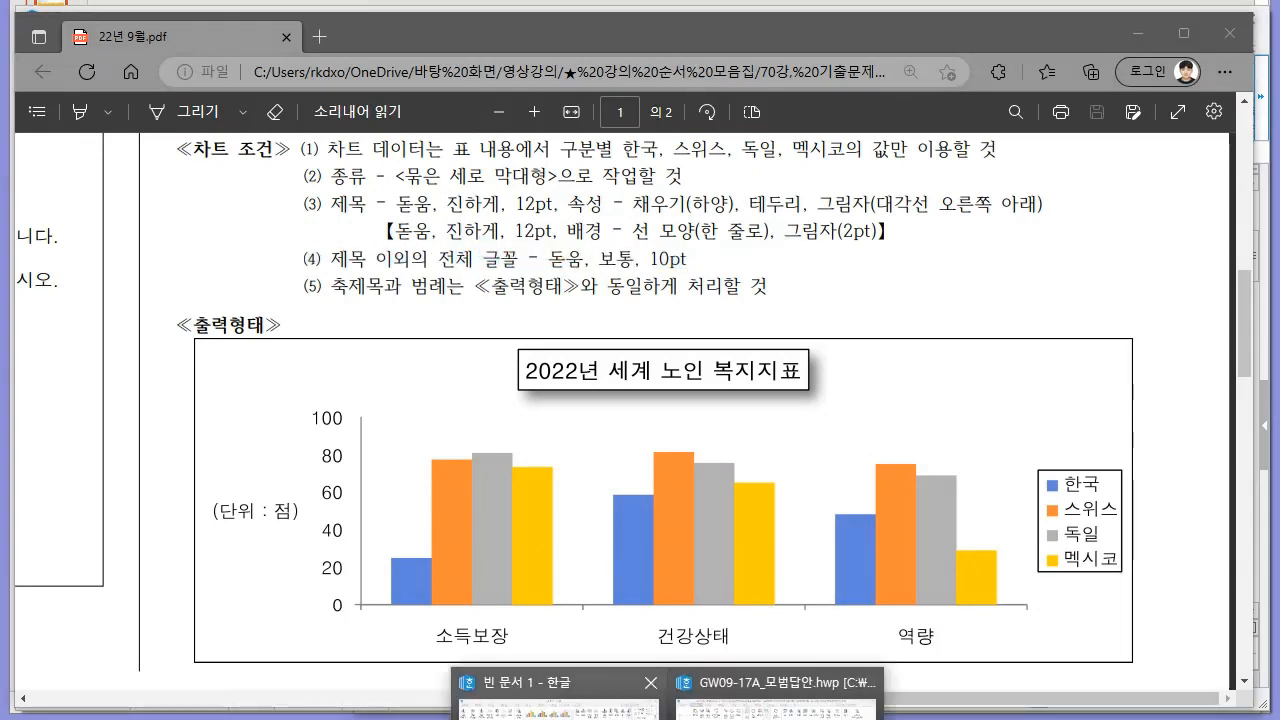
click(530, 690)
click(1057, 348)
click(972, 375)
click(1142, 413)
scroll(1022, 350, up, 1)
click(1002, 433)
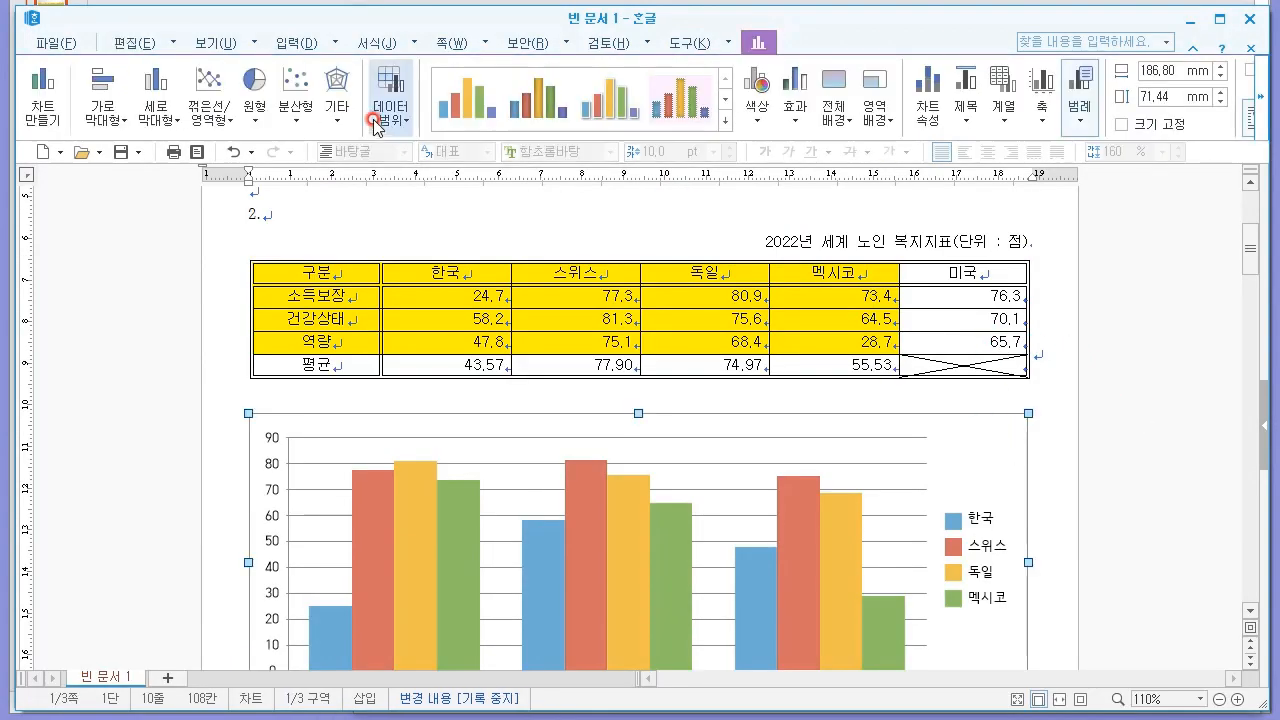
Step: Set the chart's object properties to treat it as a character (글자처럼 취급)
click(137, 38)
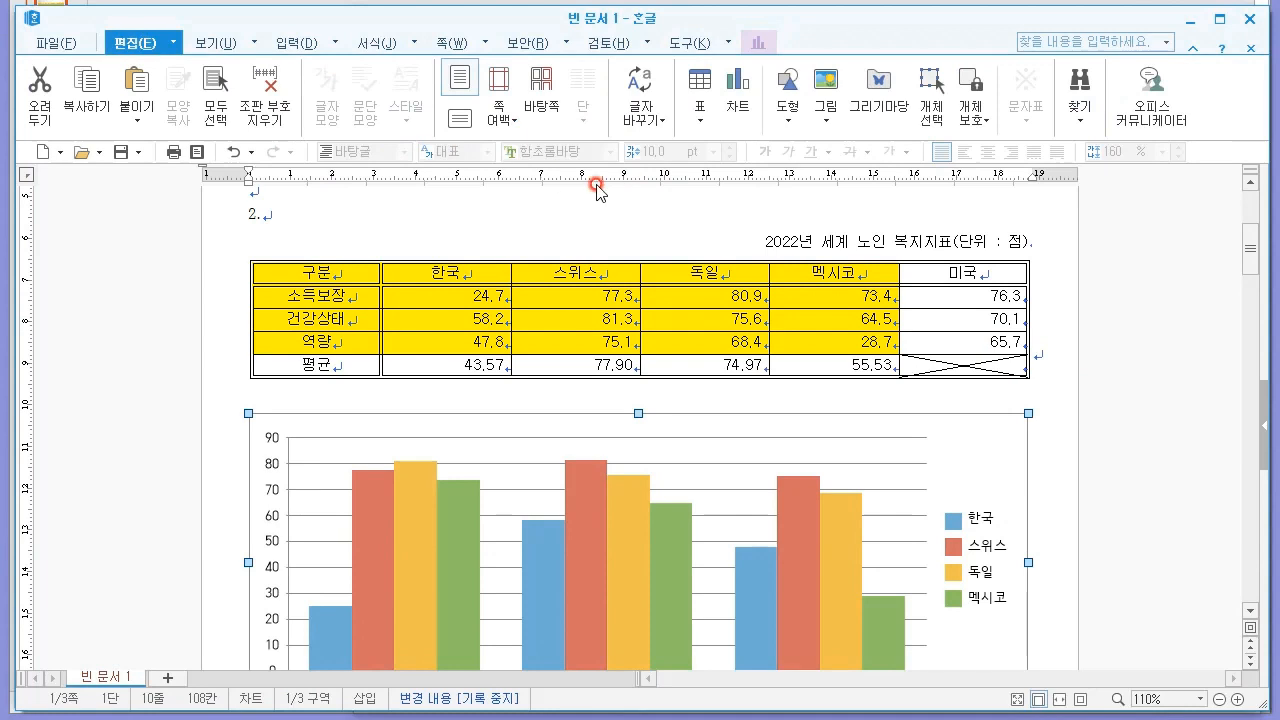
scroll(1058, 365, down, 1)
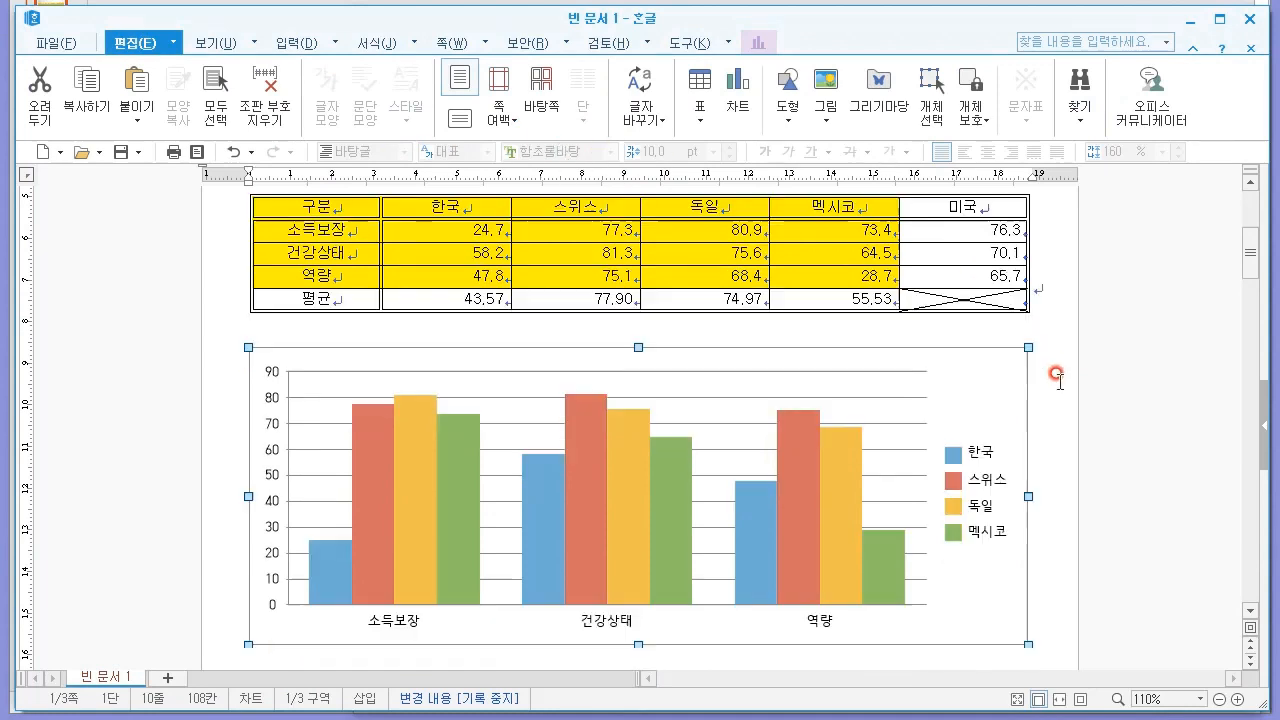
right_click(974, 372)
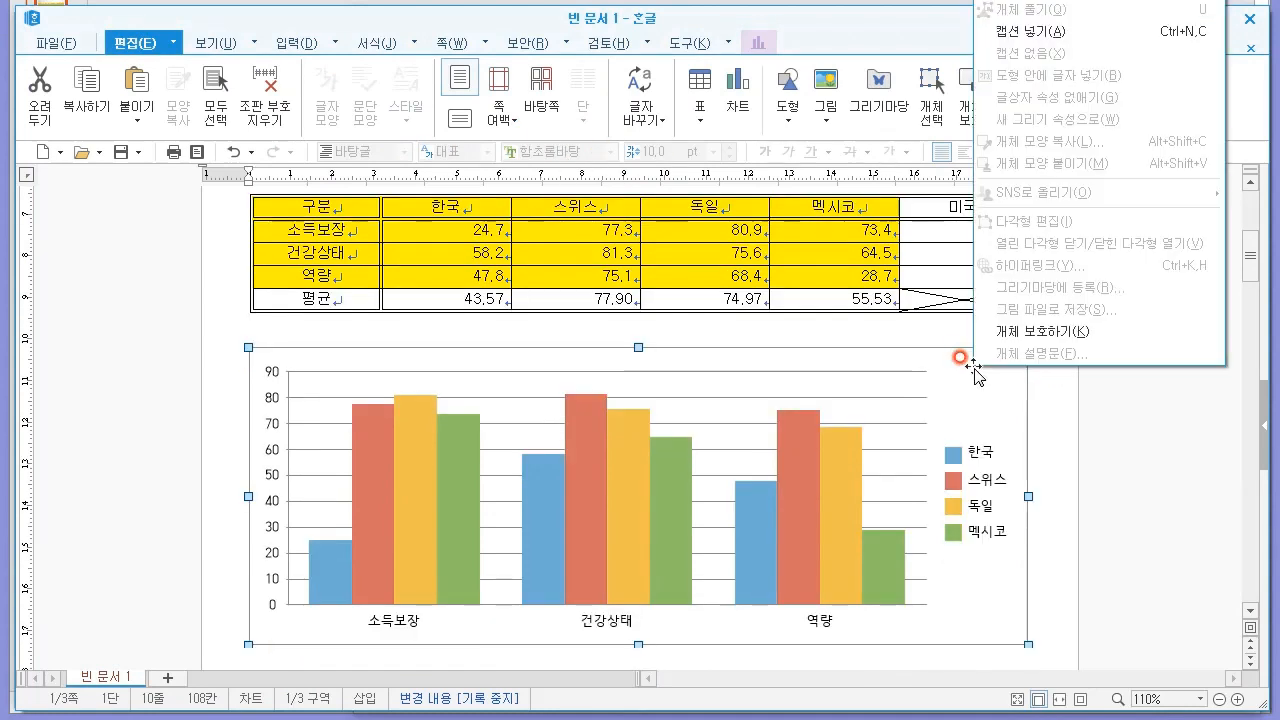
key(p)
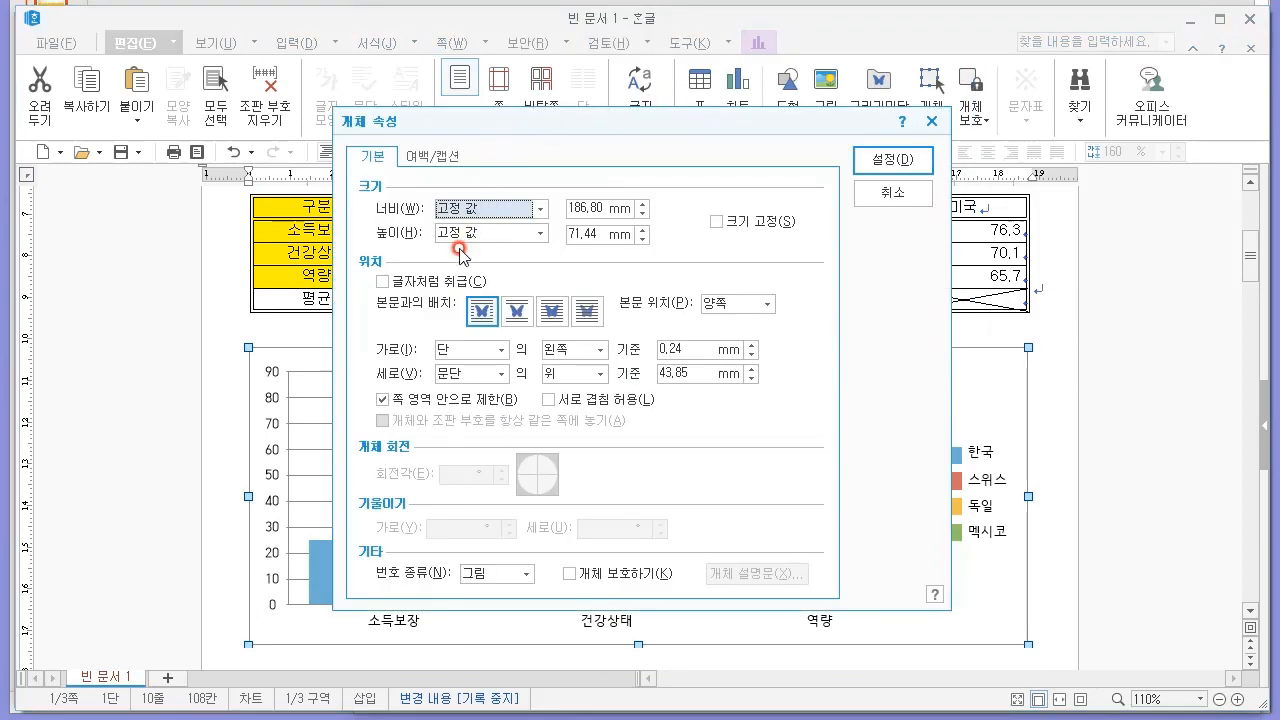
click(382, 281)
click(893, 160)
click(1044, 358)
click(1004, 368)
click(1040, 352)
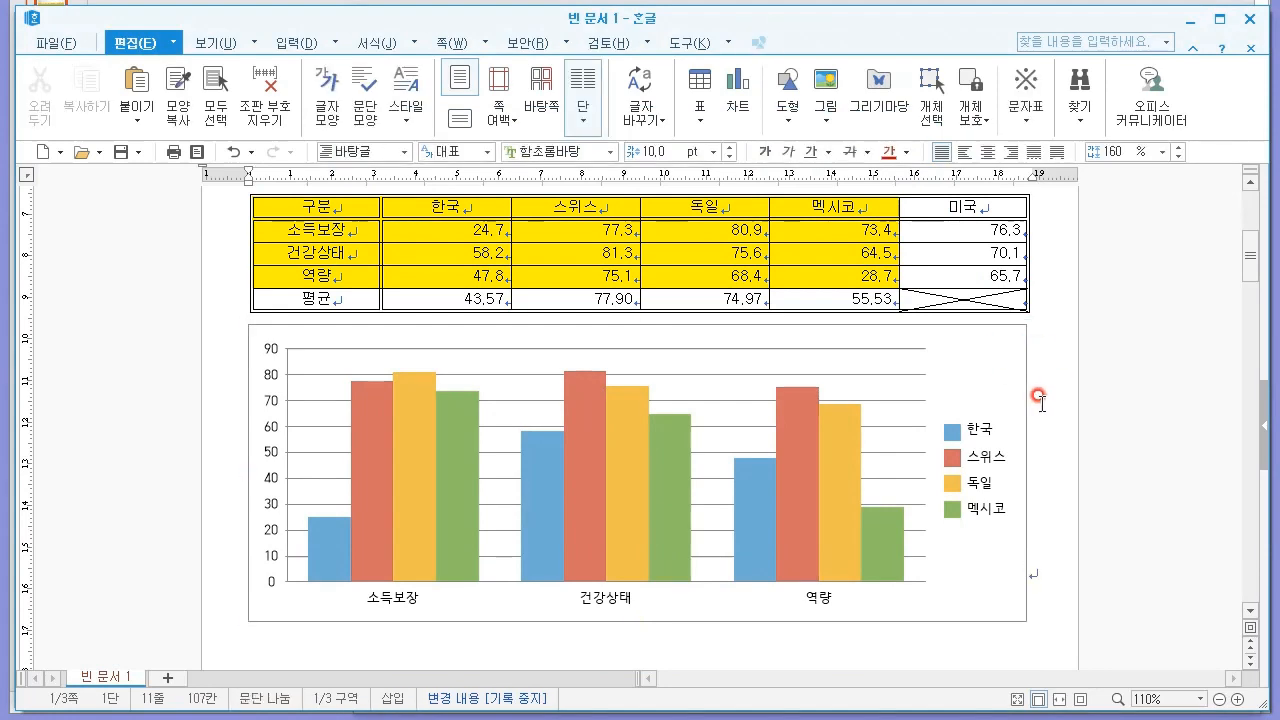
Step: Try to apply the 돋움 font to the line containing the chart, and undo the change
drag(1042, 403, 363, 402)
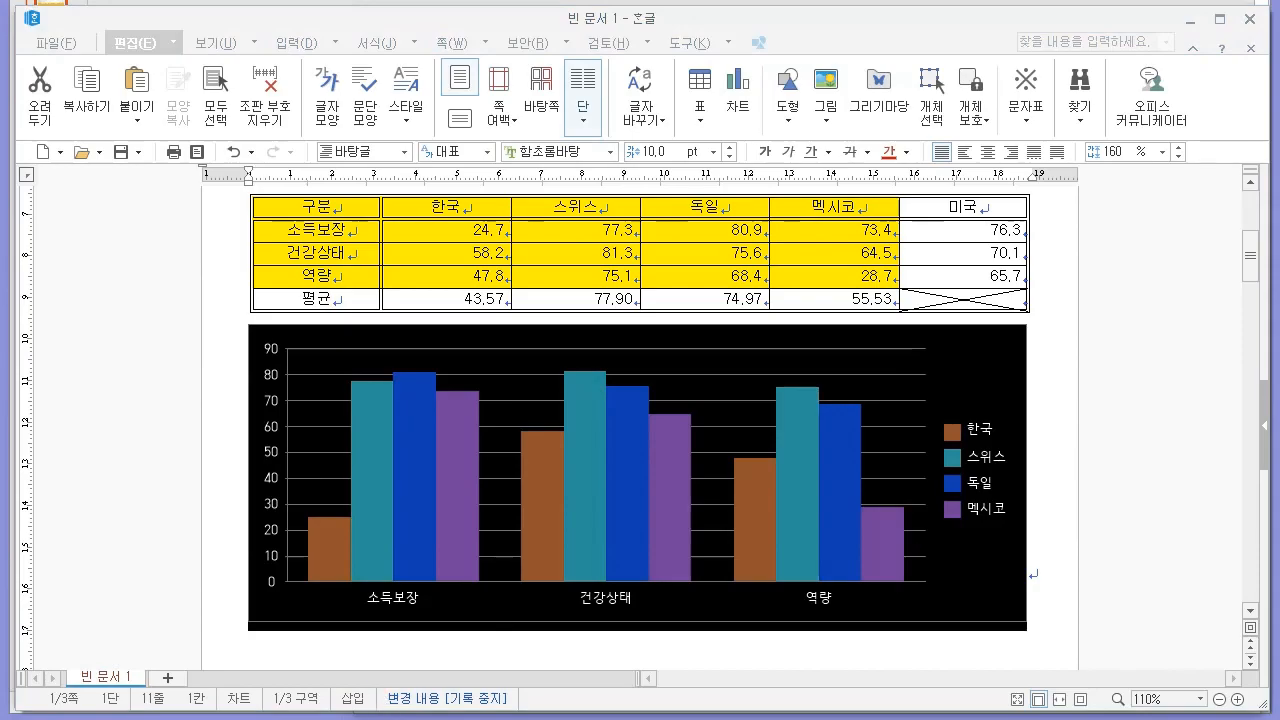
key(alt+Tab)
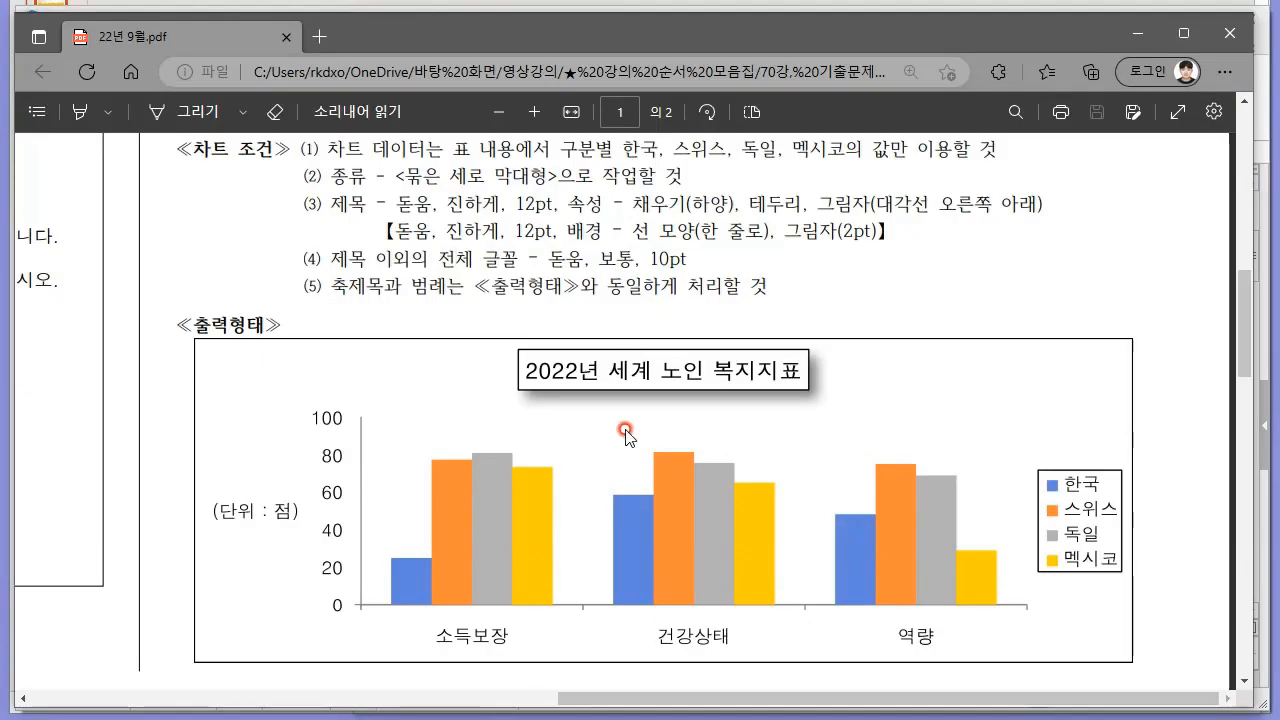
click(520, 690)
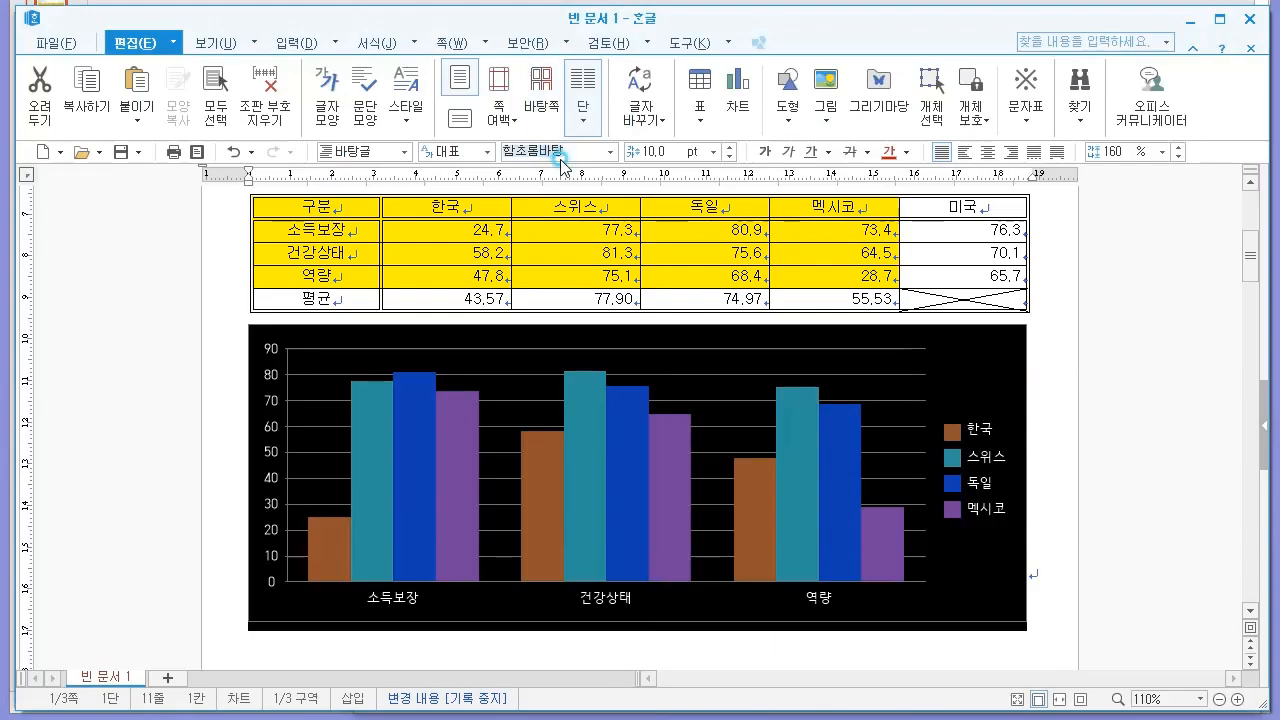
click(560, 152)
text(돋움)
key(Return)
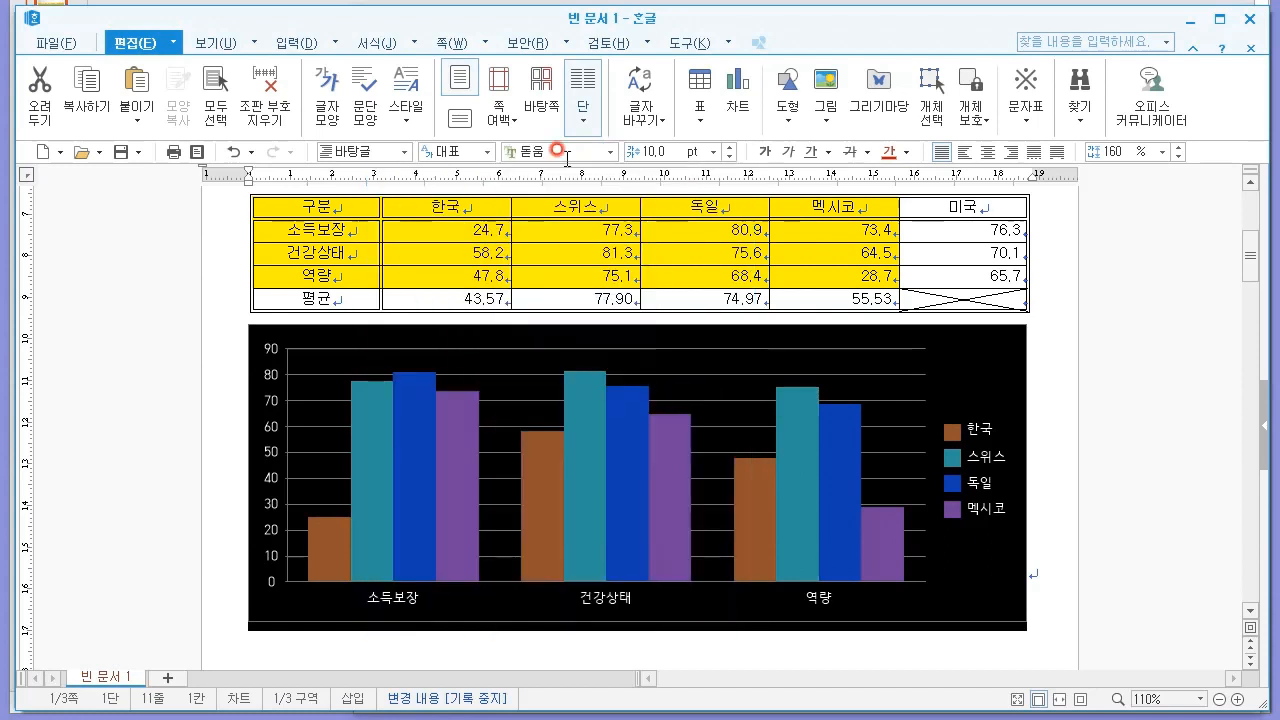
key(ctrl+z)
key(ctrl+z)
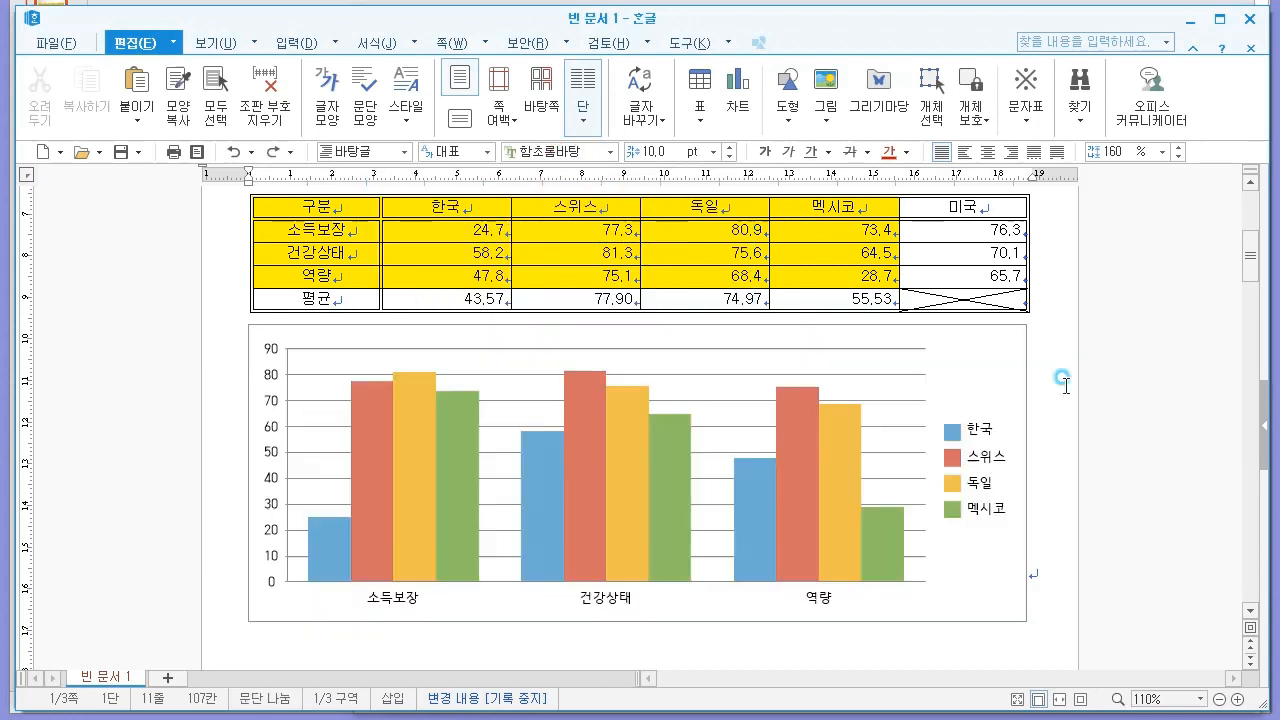
Step: Select the chart below the table and open it for in-place editing of its elements
click(1011, 331)
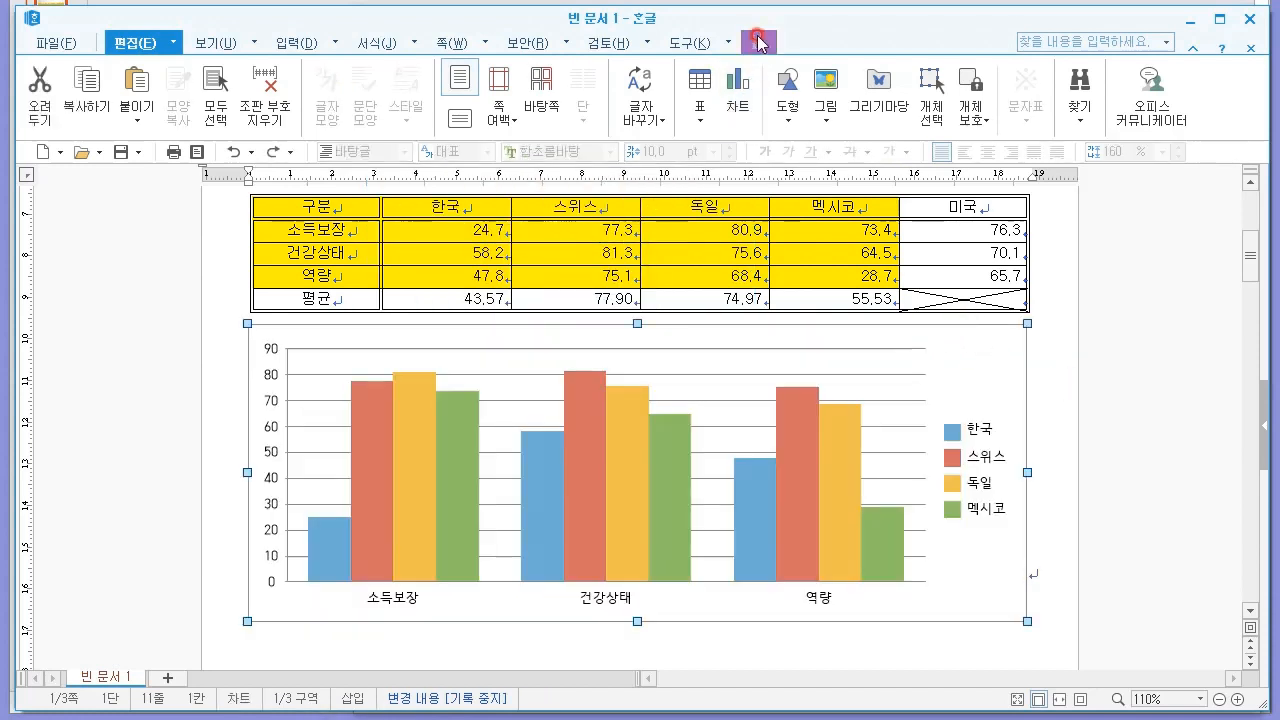
key(Escape)
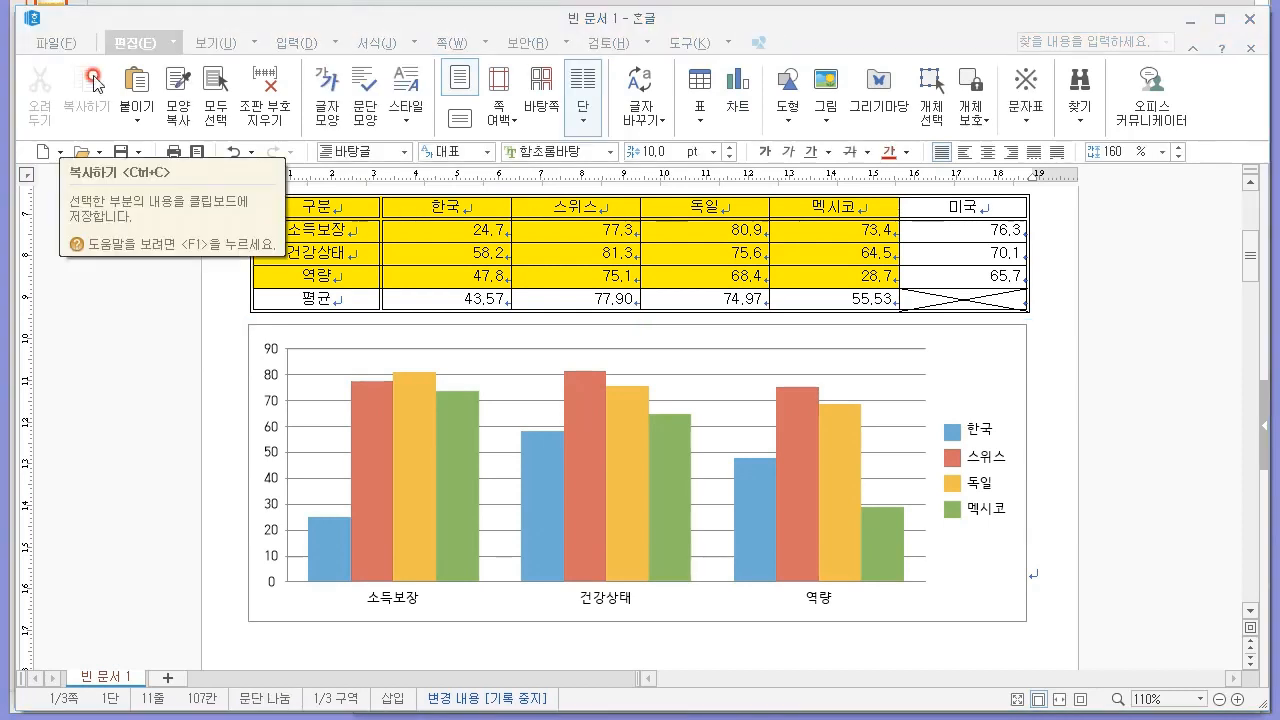
click(1001, 358)
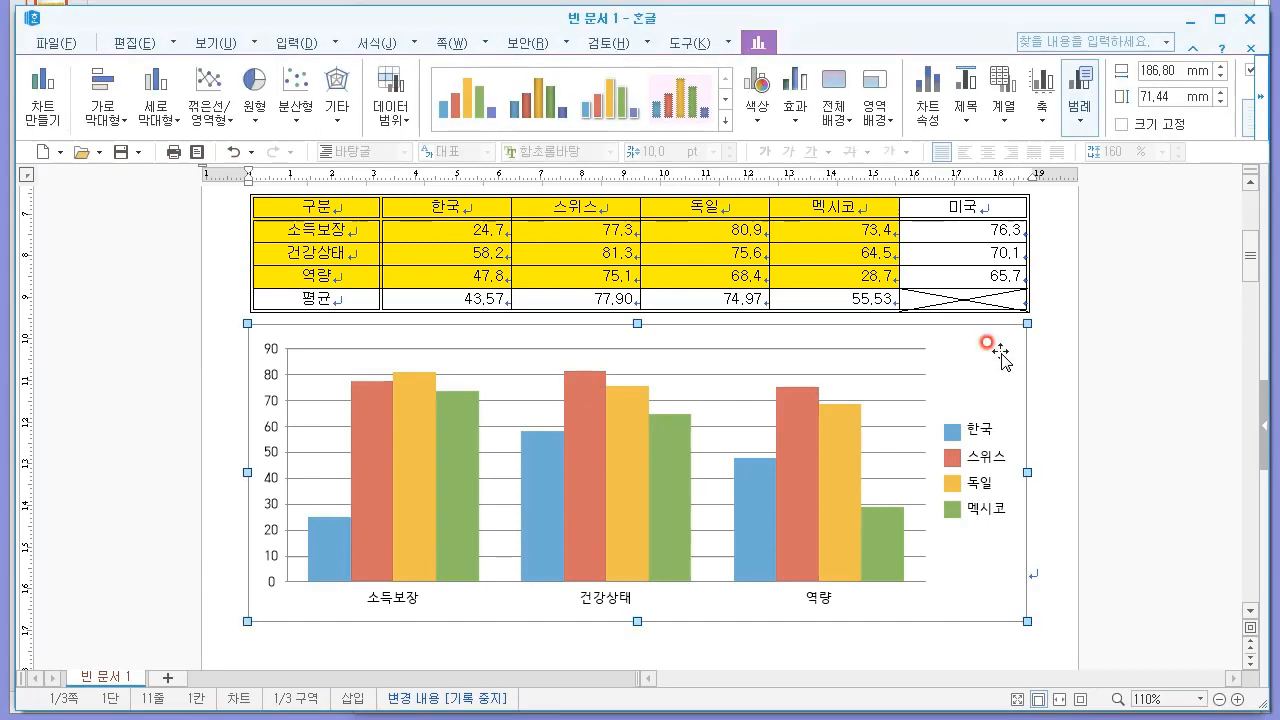
click(1045, 335)
double_click(1009, 349)
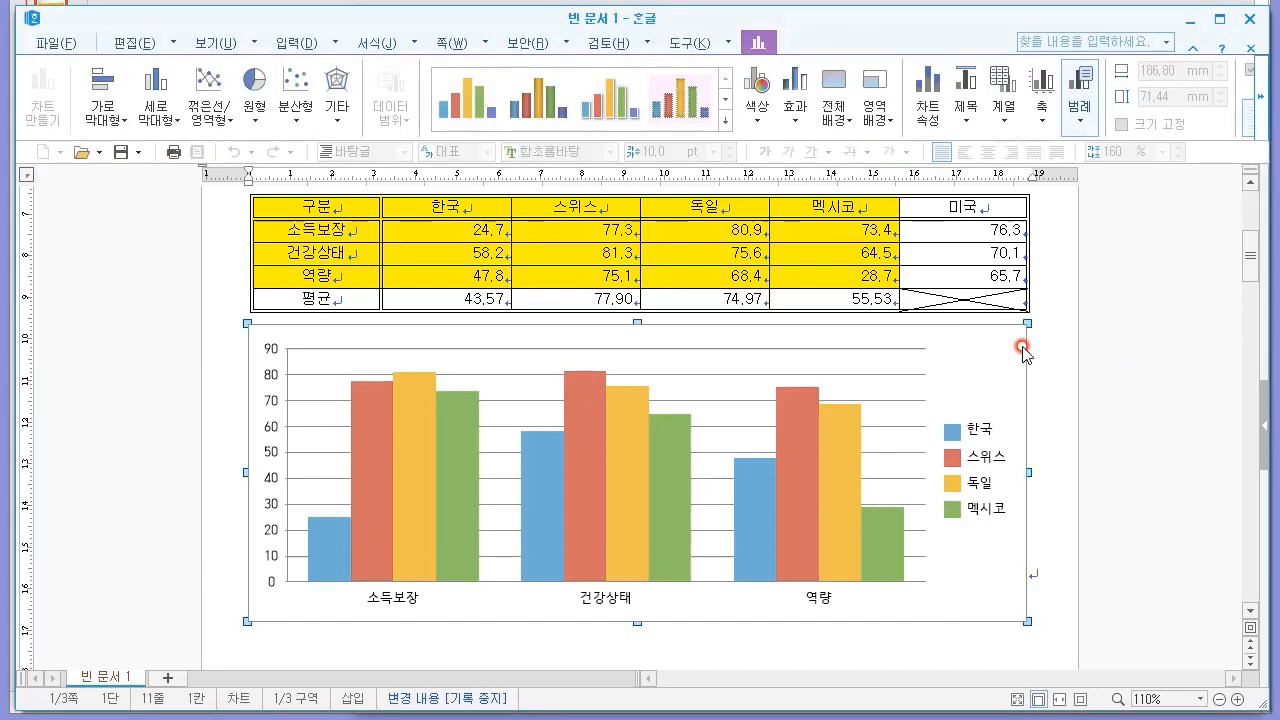
click(1040, 325)
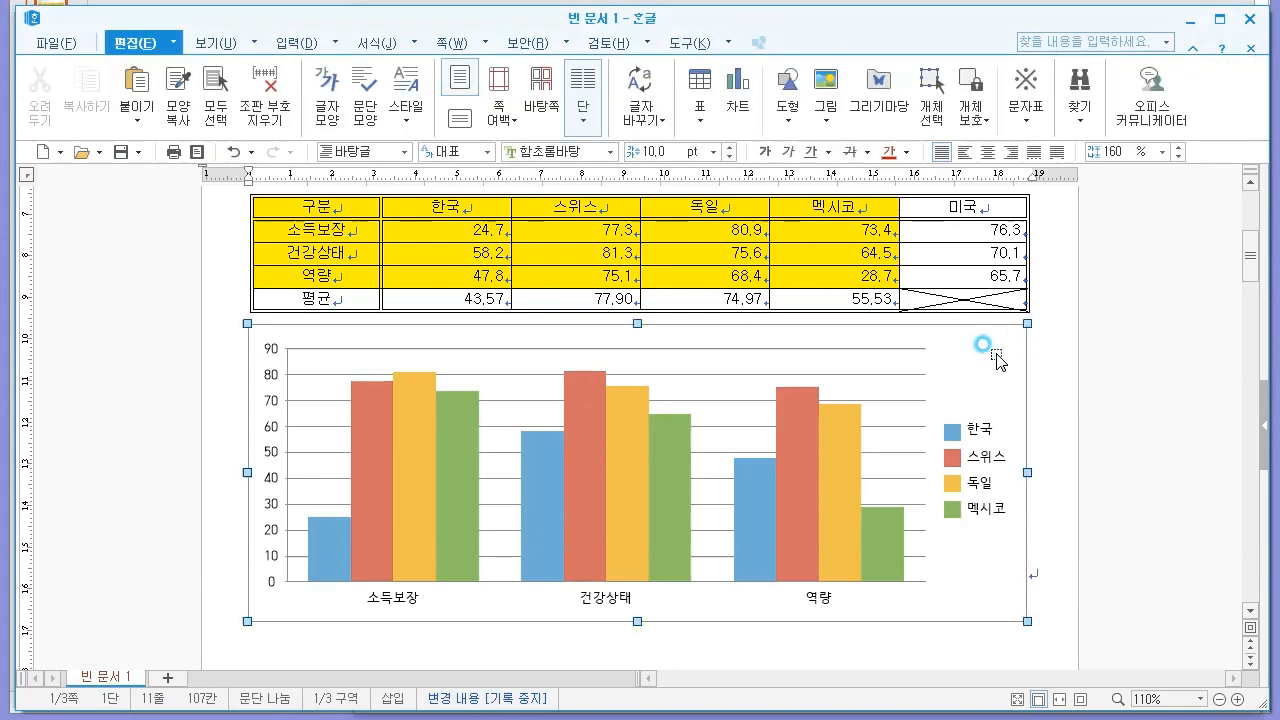
click(986, 349)
key(ctrl+alt+d)
mouse_move(1036, 333)
mouse_down()
mouse_move(1017, 328)
mouse_move(1037, 318)
mouse_up()
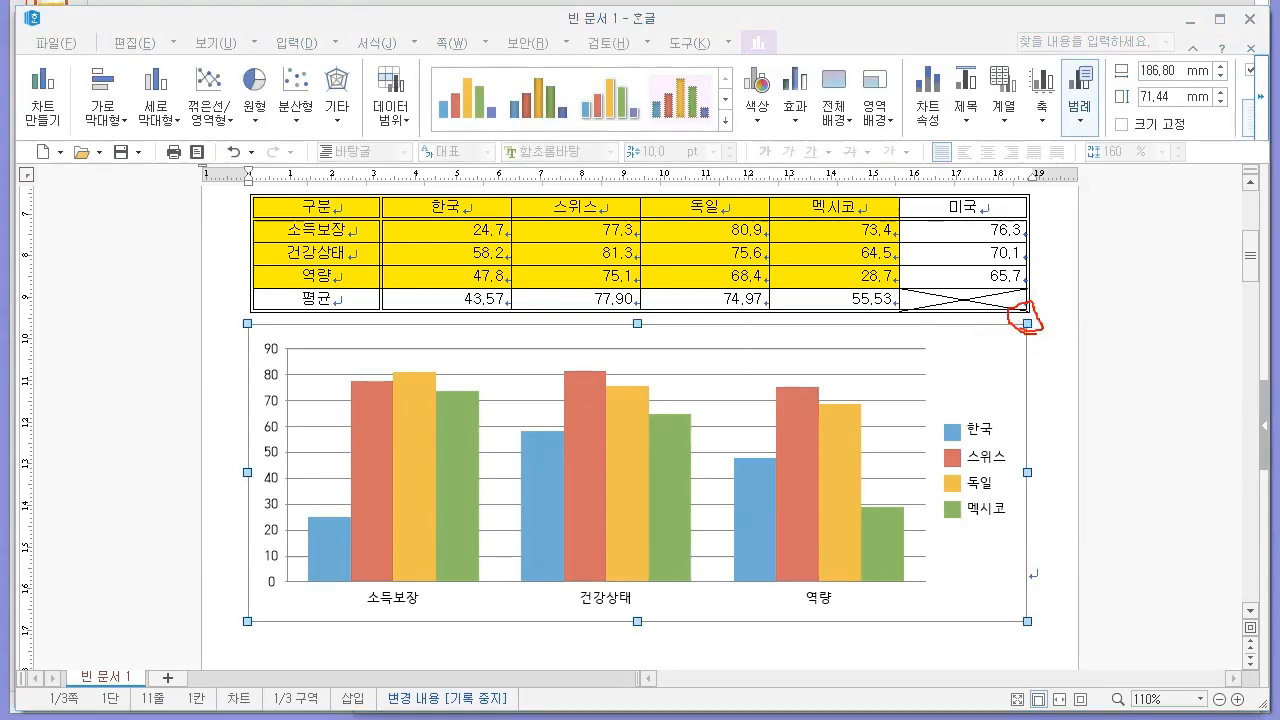
click(1040, 391)
double_click(1014, 378)
click(1012, 338)
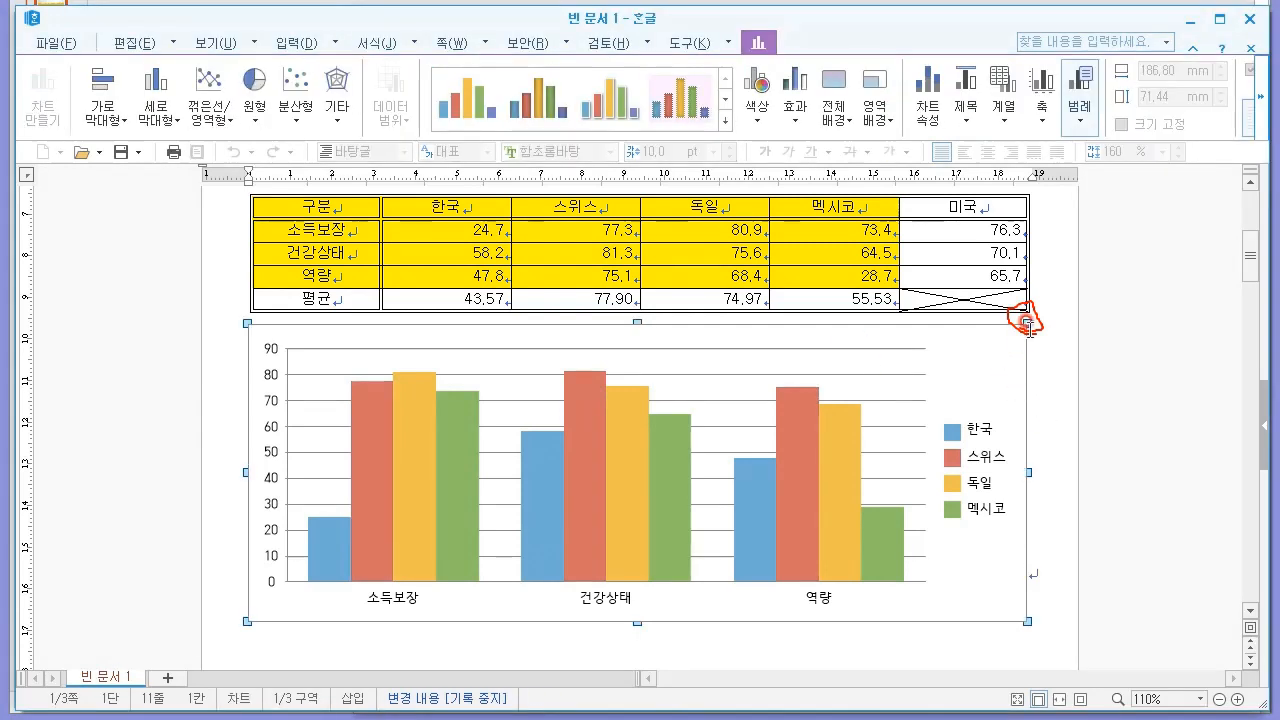
right_click(990, 350)
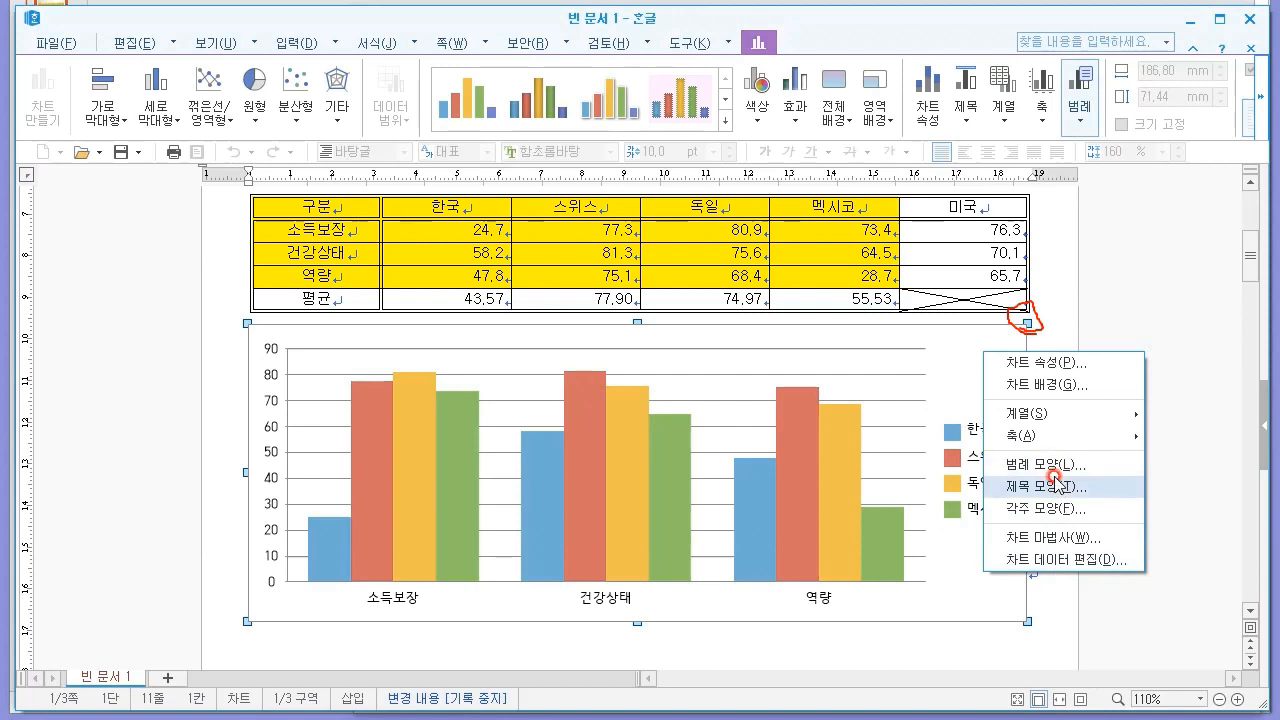
click(1060, 560)
click(893, 336)
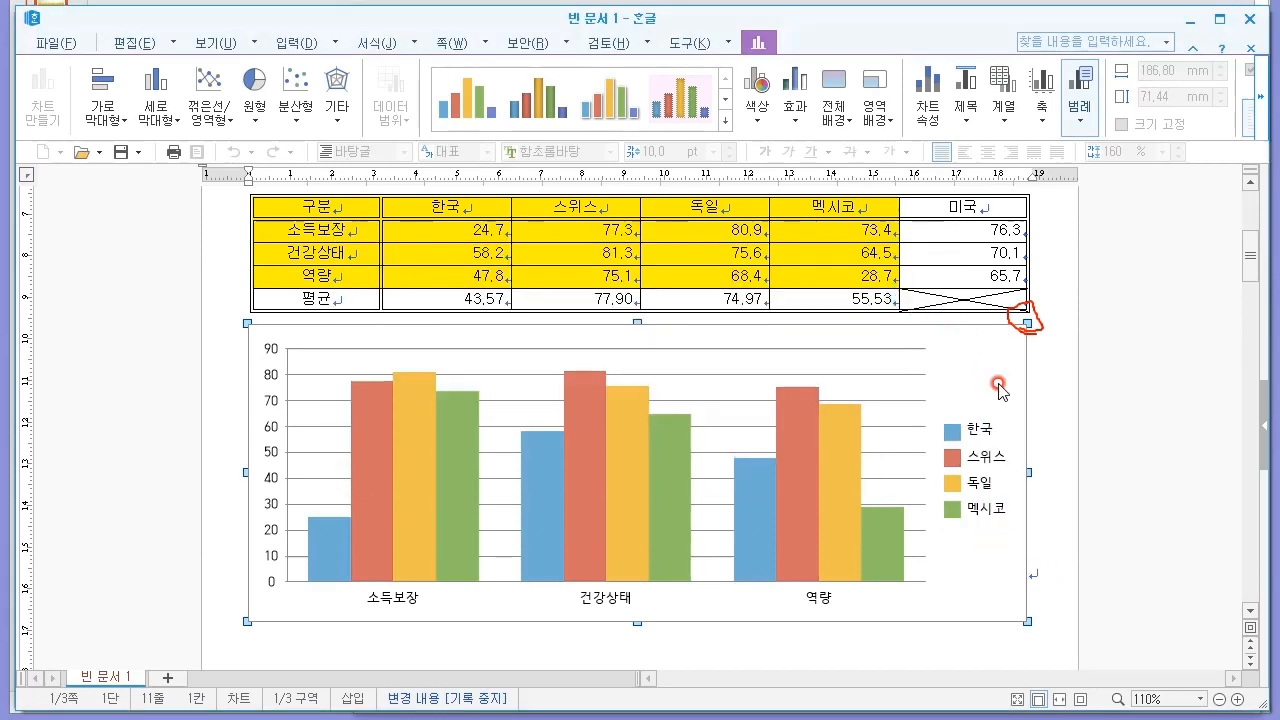
Step: Look through the standard and custom chart types in the chart wizard, and close it without changes
right_click(999, 384)
click(1067, 570)
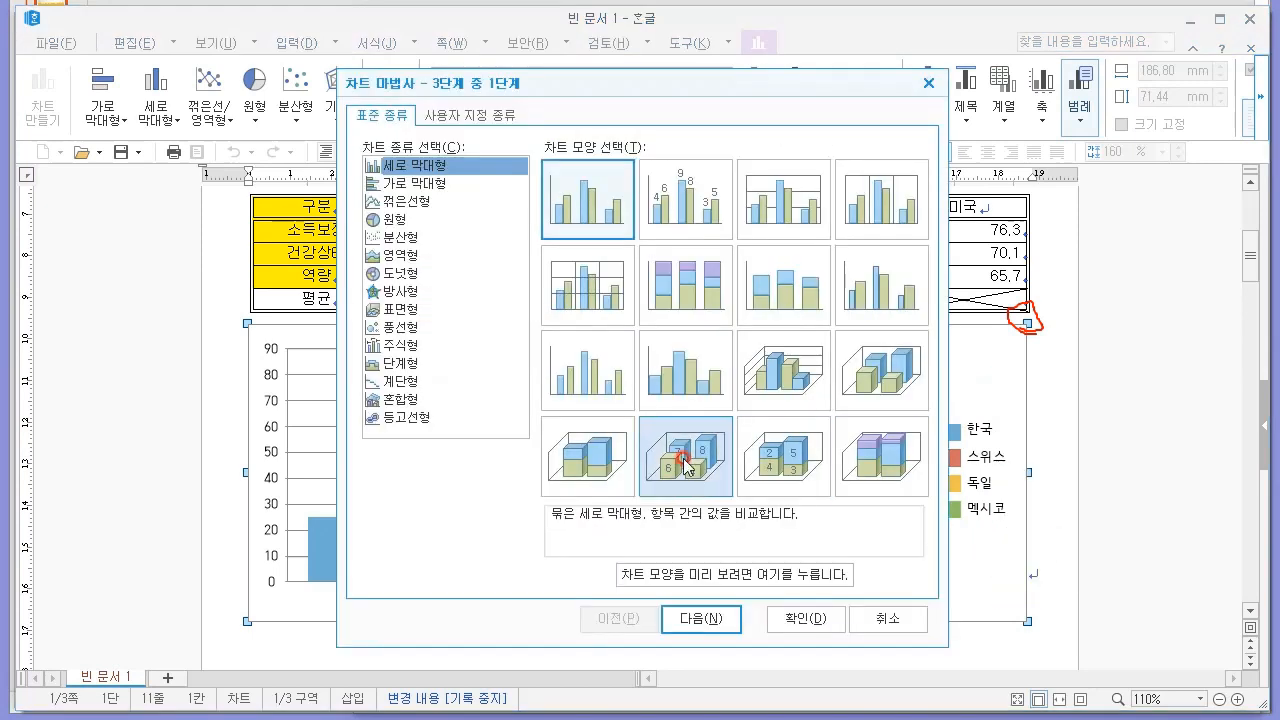
click(485, 115)
click(932, 86)
Step: Check which series and axis settings the chart offers, and close them without changes
right_click(998, 384)
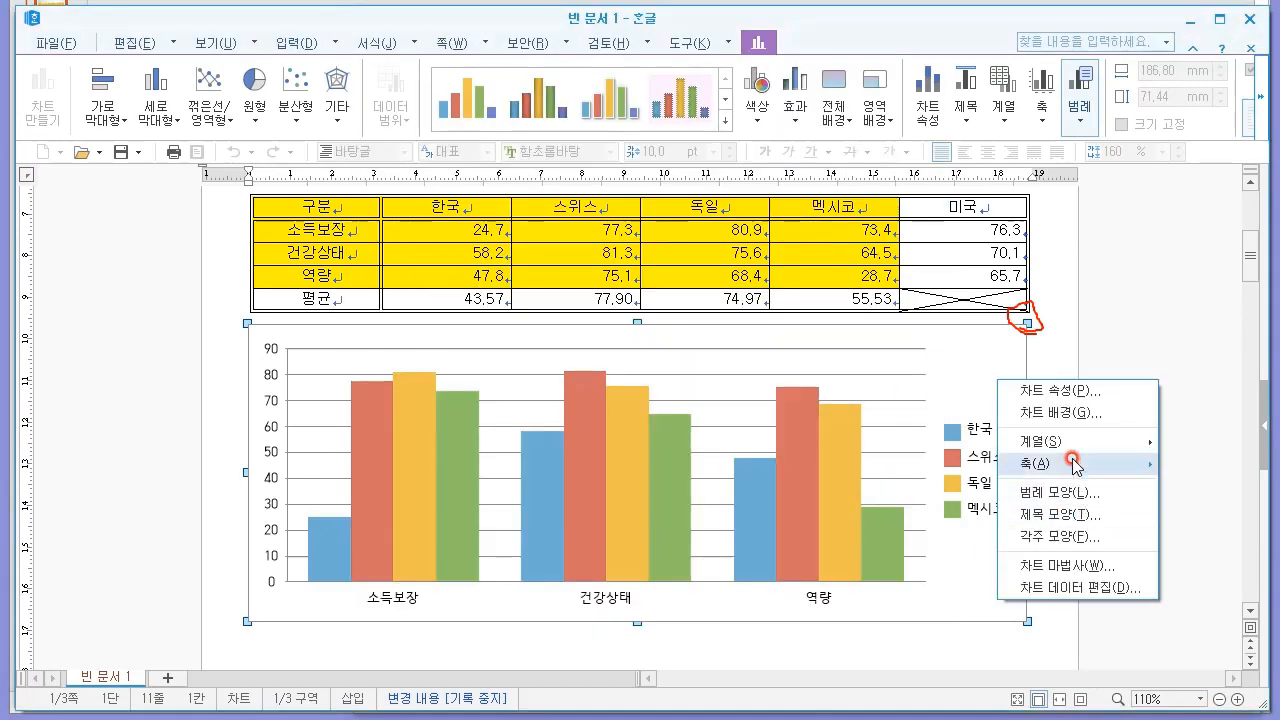
mouse_move(1063, 441)
click(1193, 443)
click(745, 346)
right_click(972, 384)
mouse_move(1080, 470)
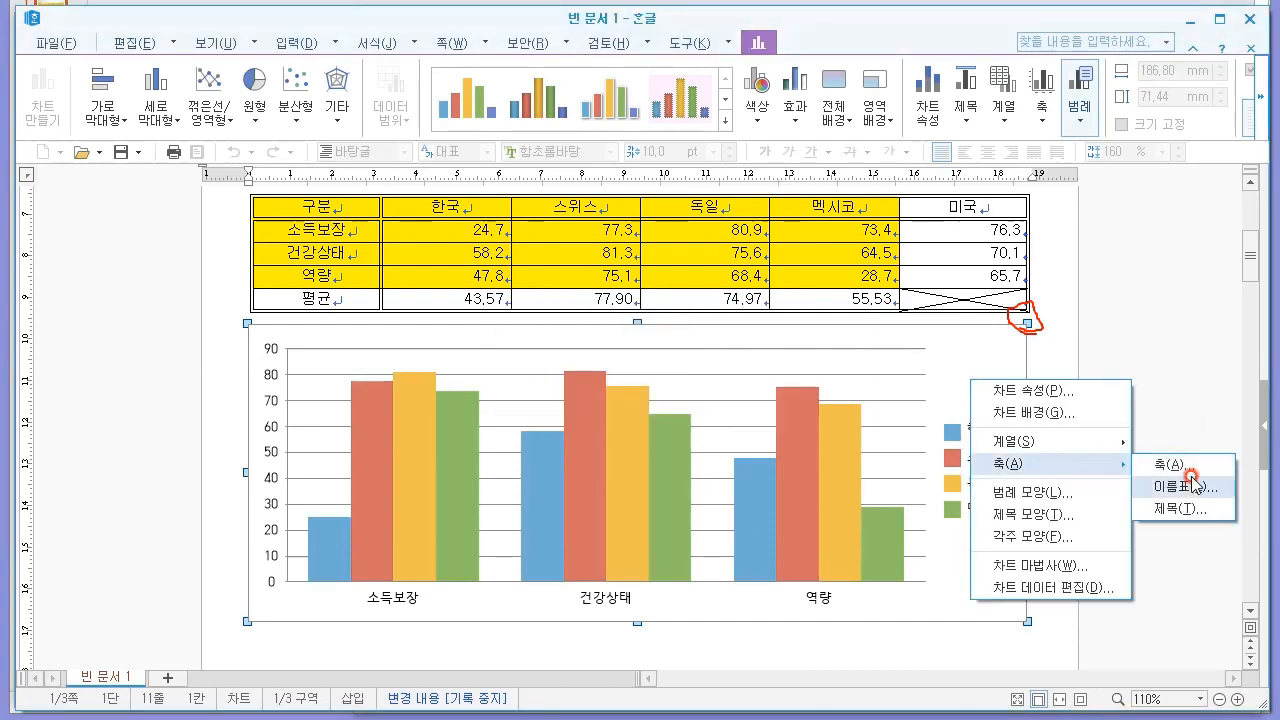
click(1150, 462)
click(776, 368)
Step: Review the chart properties for position, background, options, 3D, and floor and wall, and cancel without changes
right_click(951, 386)
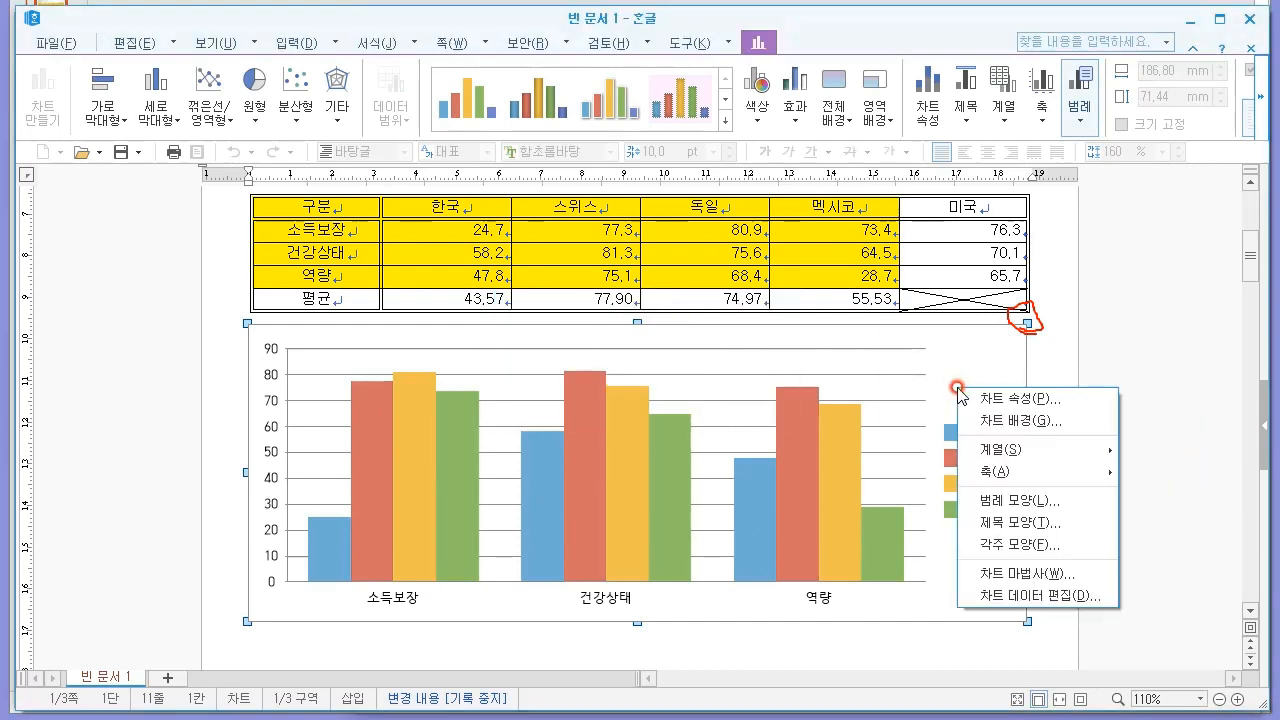
click(1108, 400)
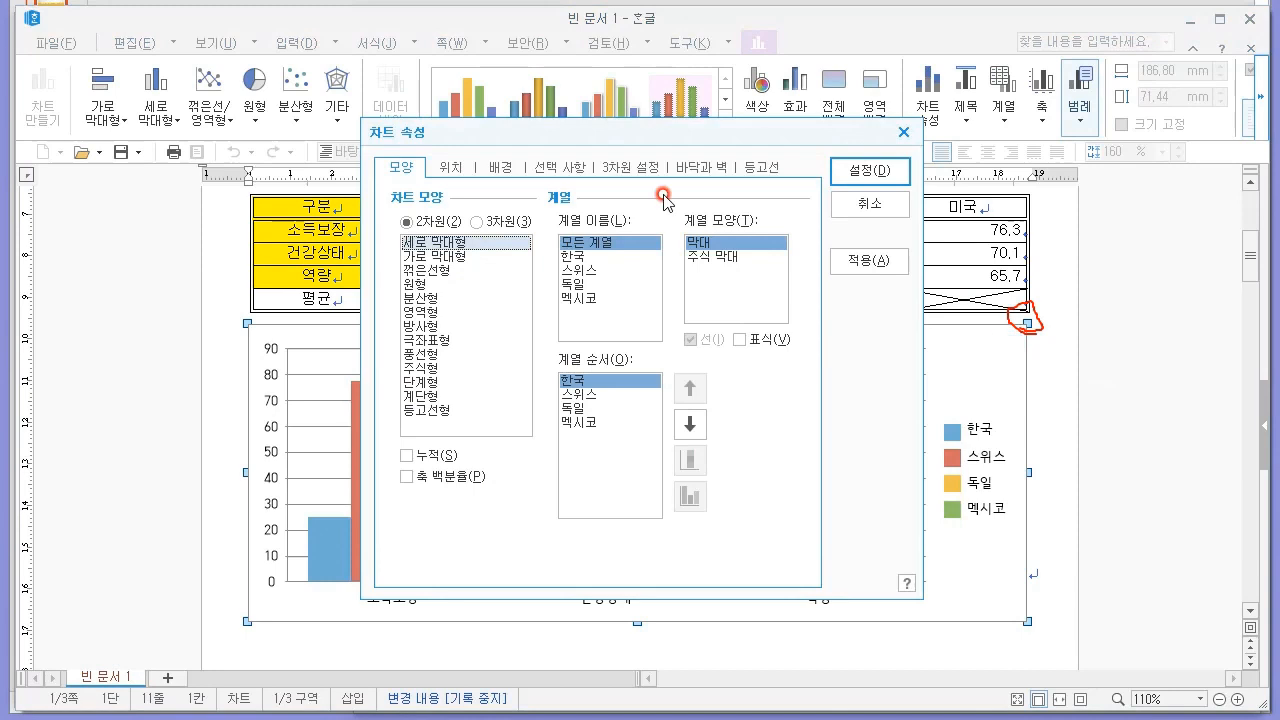
click(452, 168)
click(502, 167)
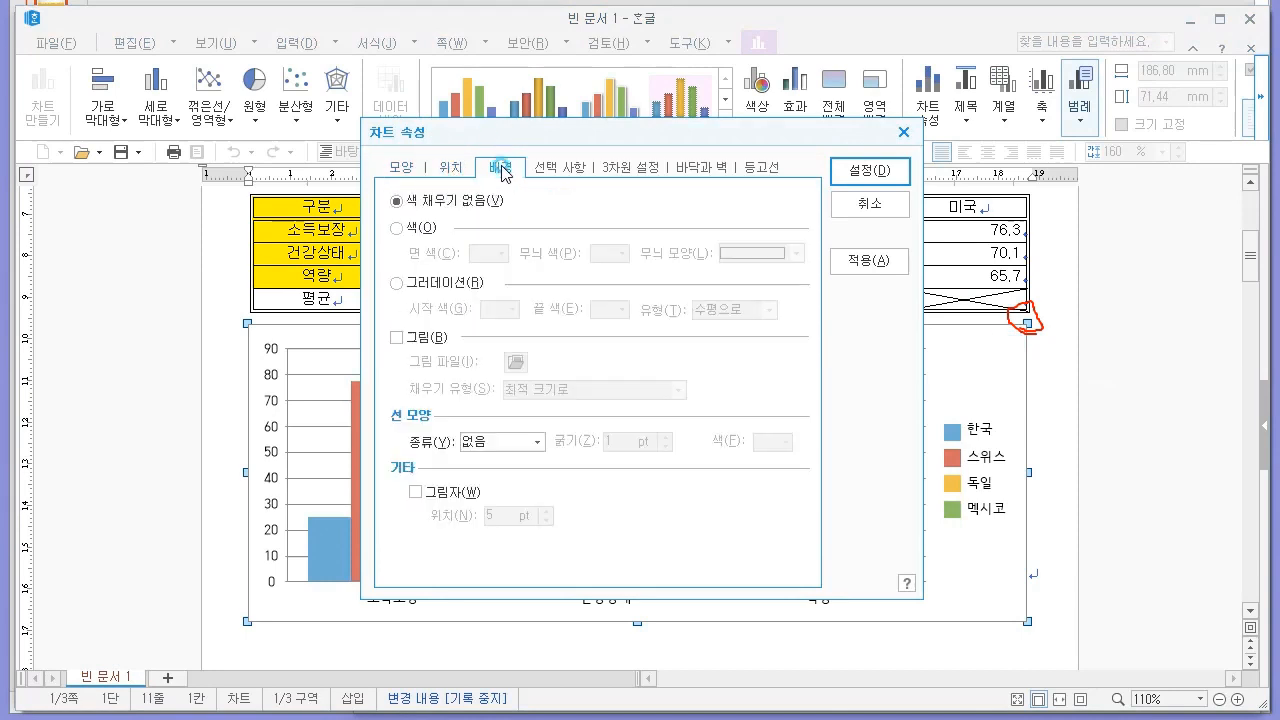
click(563, 168)
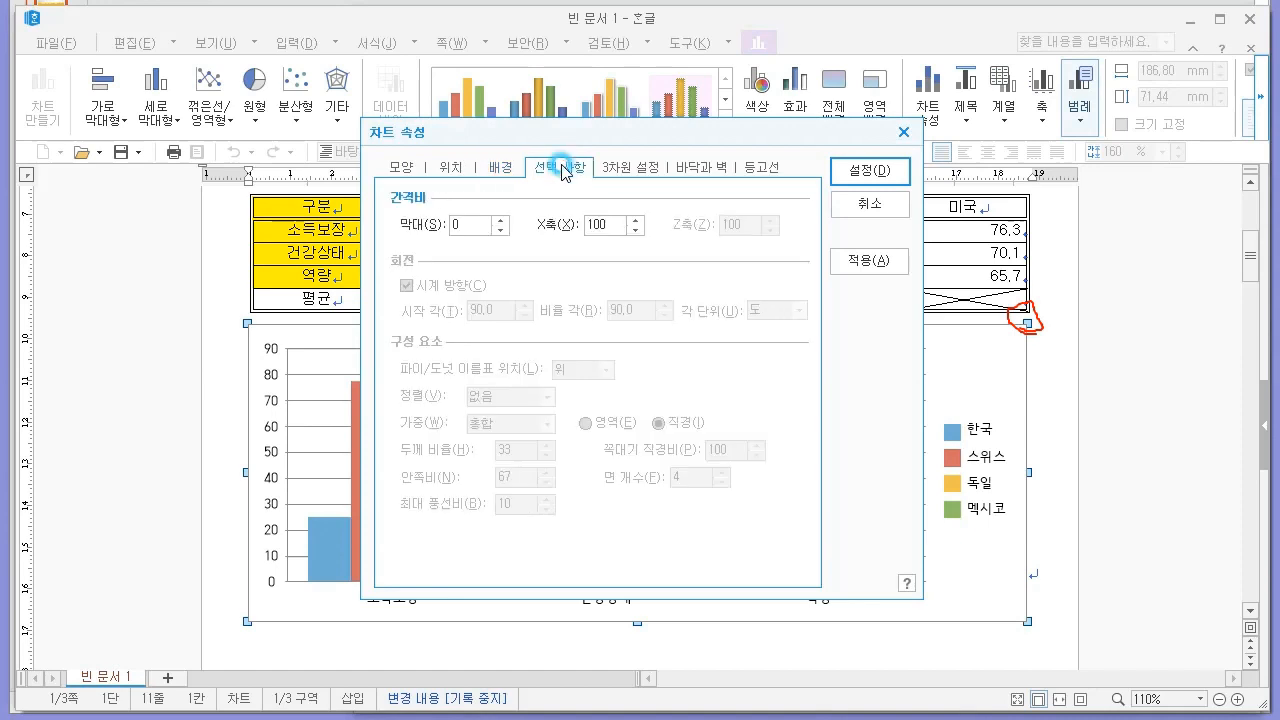
click(638, 160)
click(718, 164)
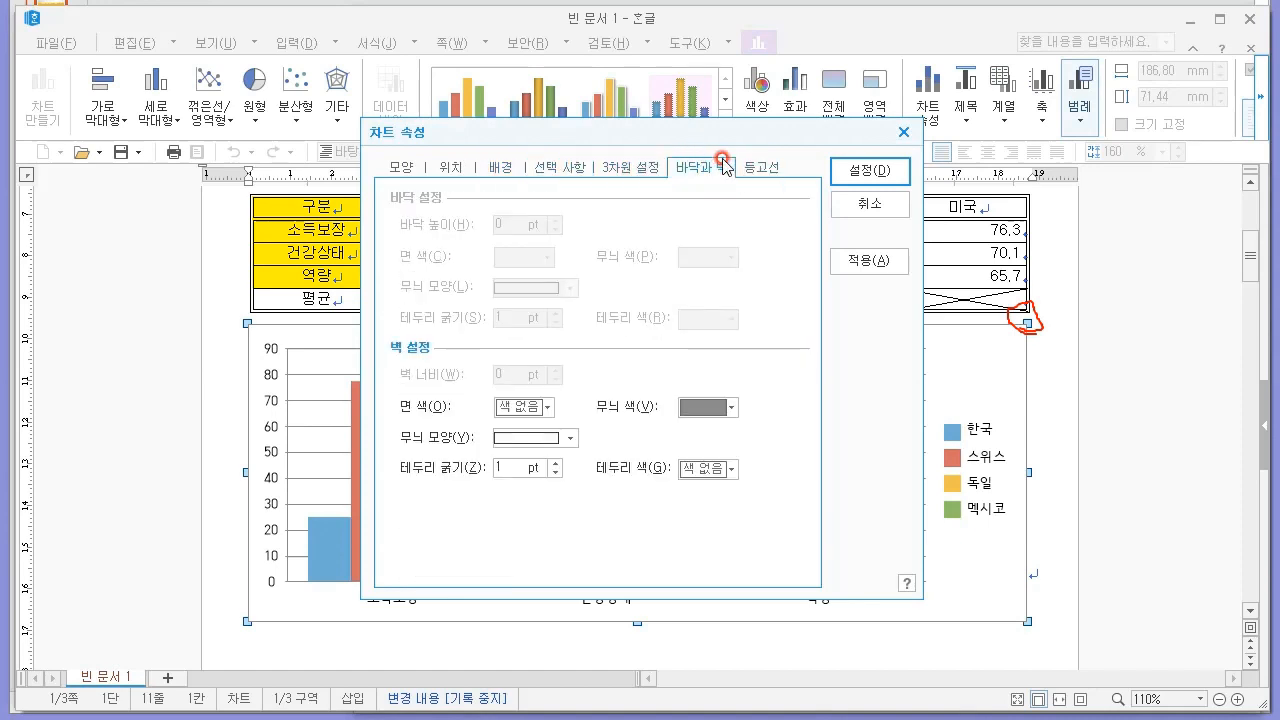
click(869, 204)
Step: Review the chart background's fill, line and option settings, and cancel without changes
right_click(958, 350)
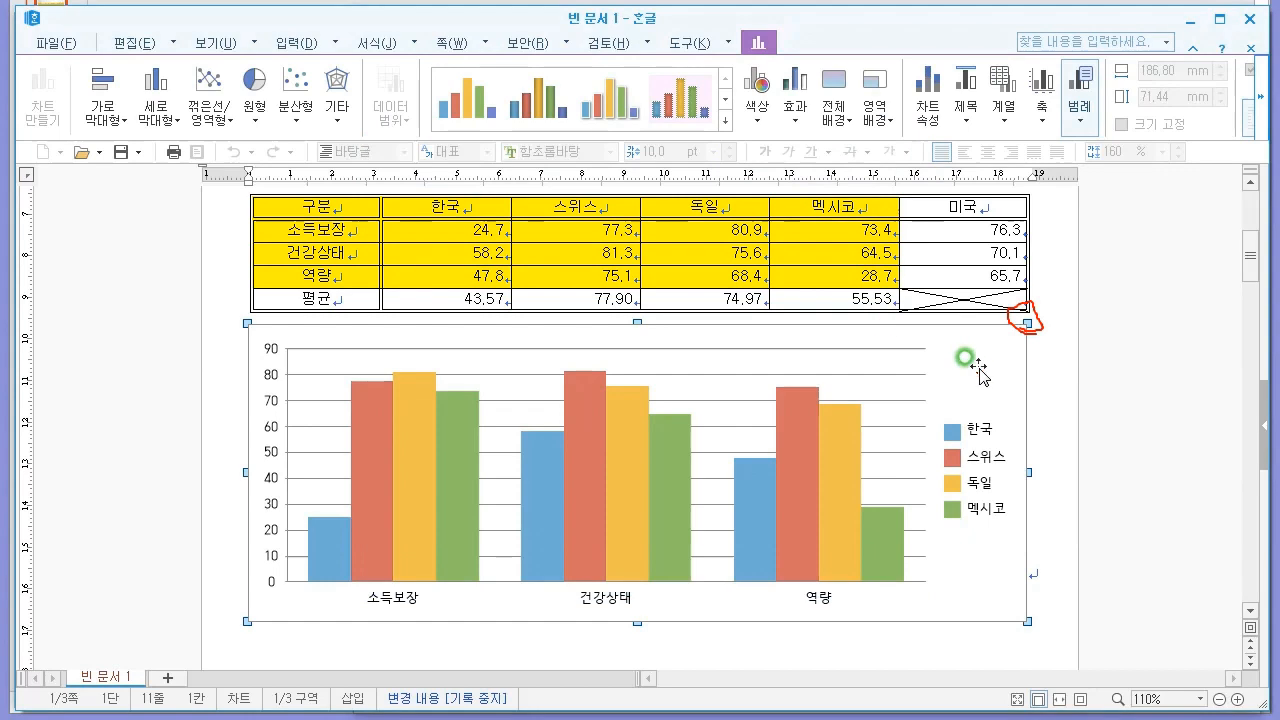
click(1053, 401)
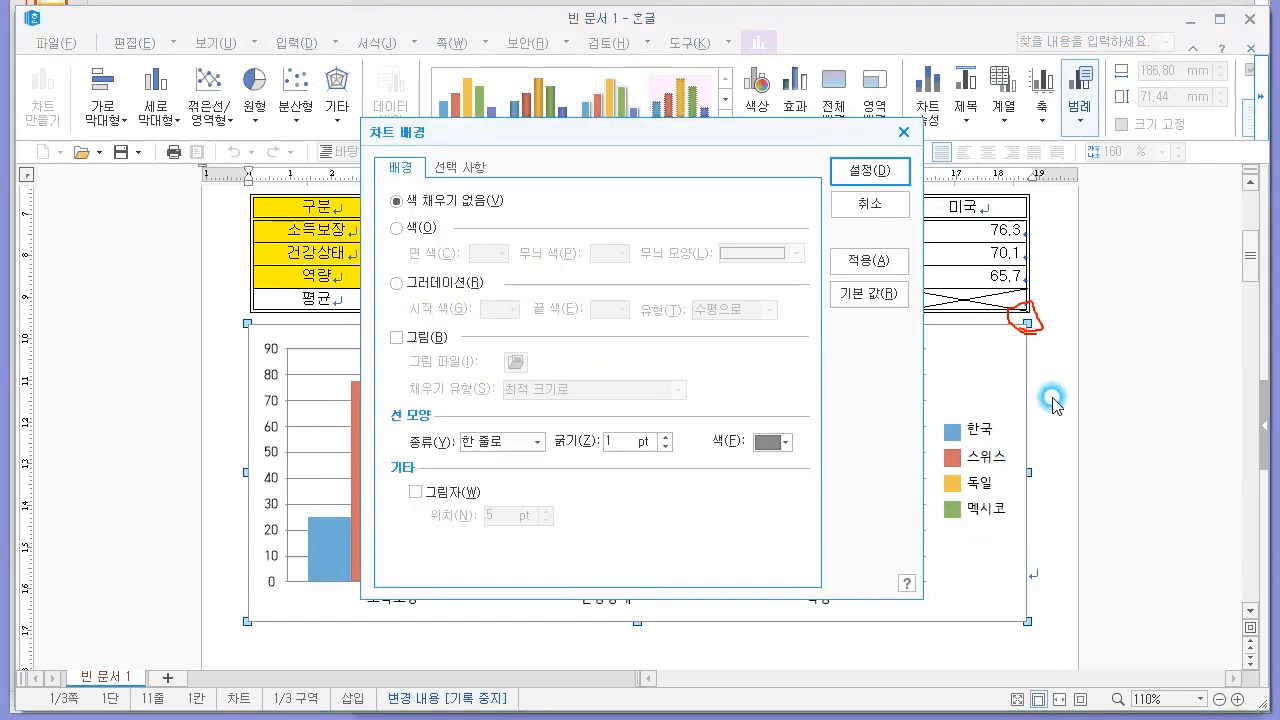
click(460, 168)
click(392, 167)
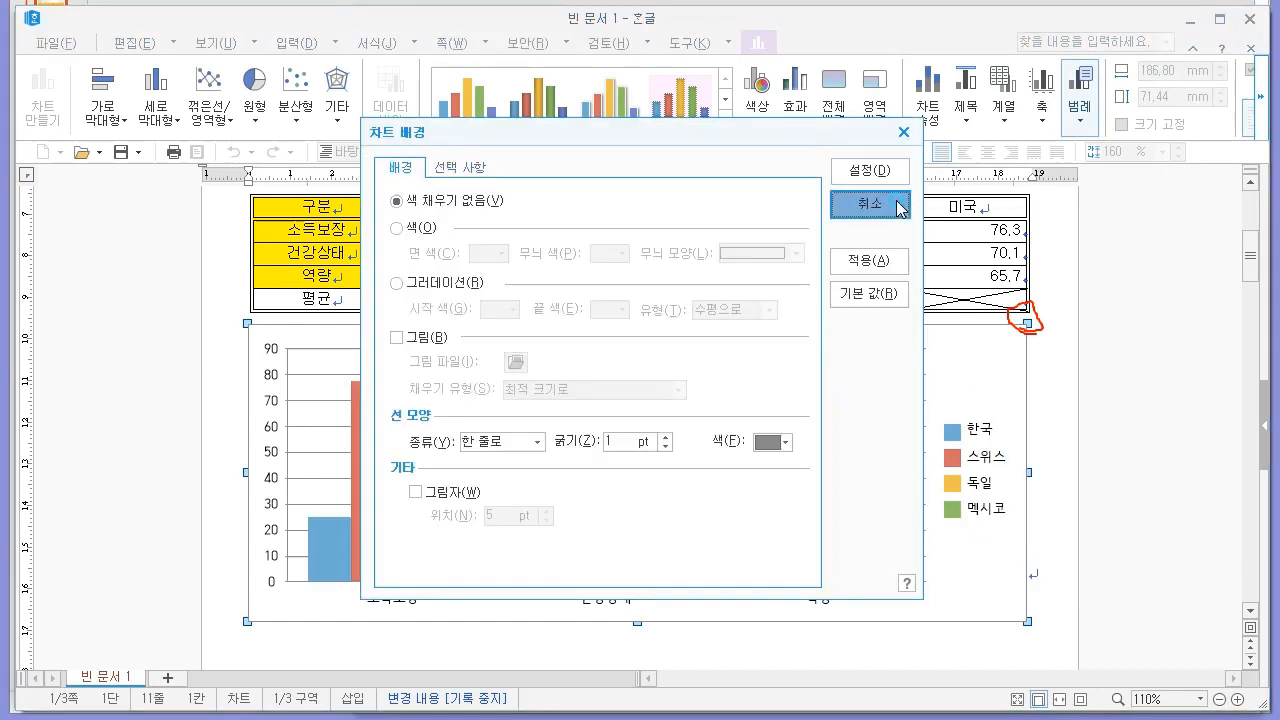
click(898, 204)
Step: Open the legend's character settings (글자) and check the font requirement in the exam PDF
right_click(1000, 392)
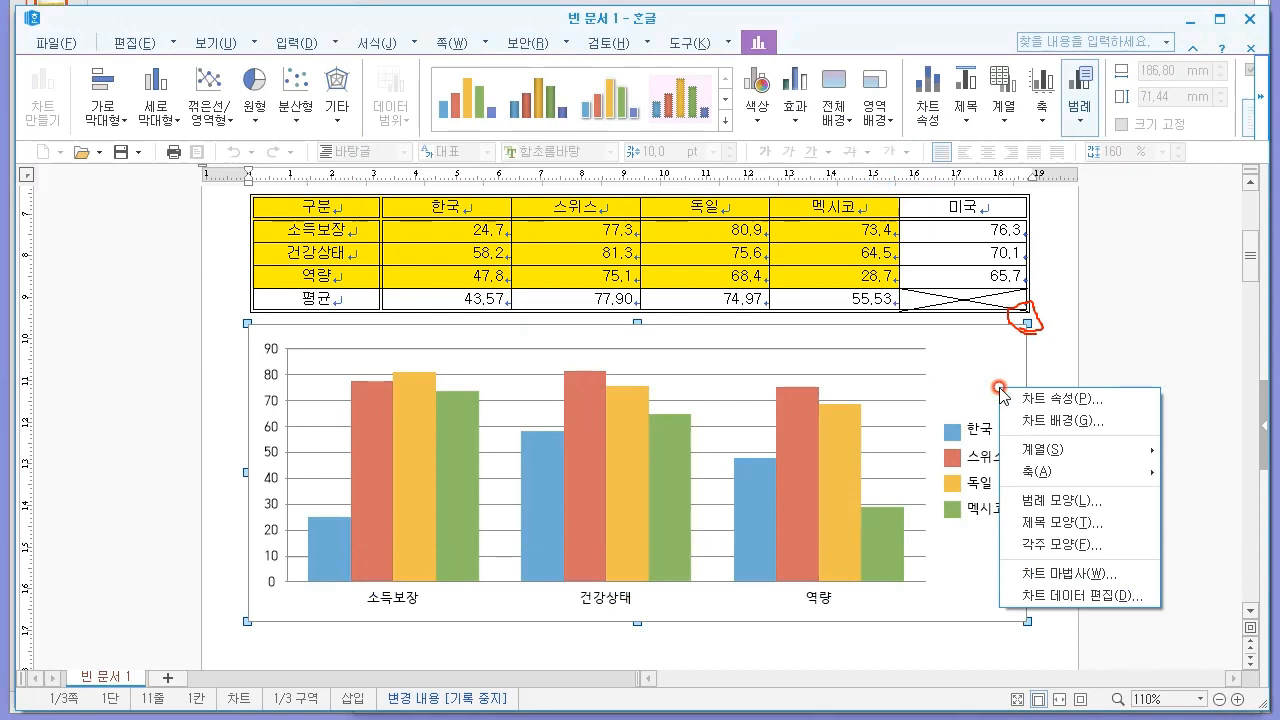
click(1059, 503)
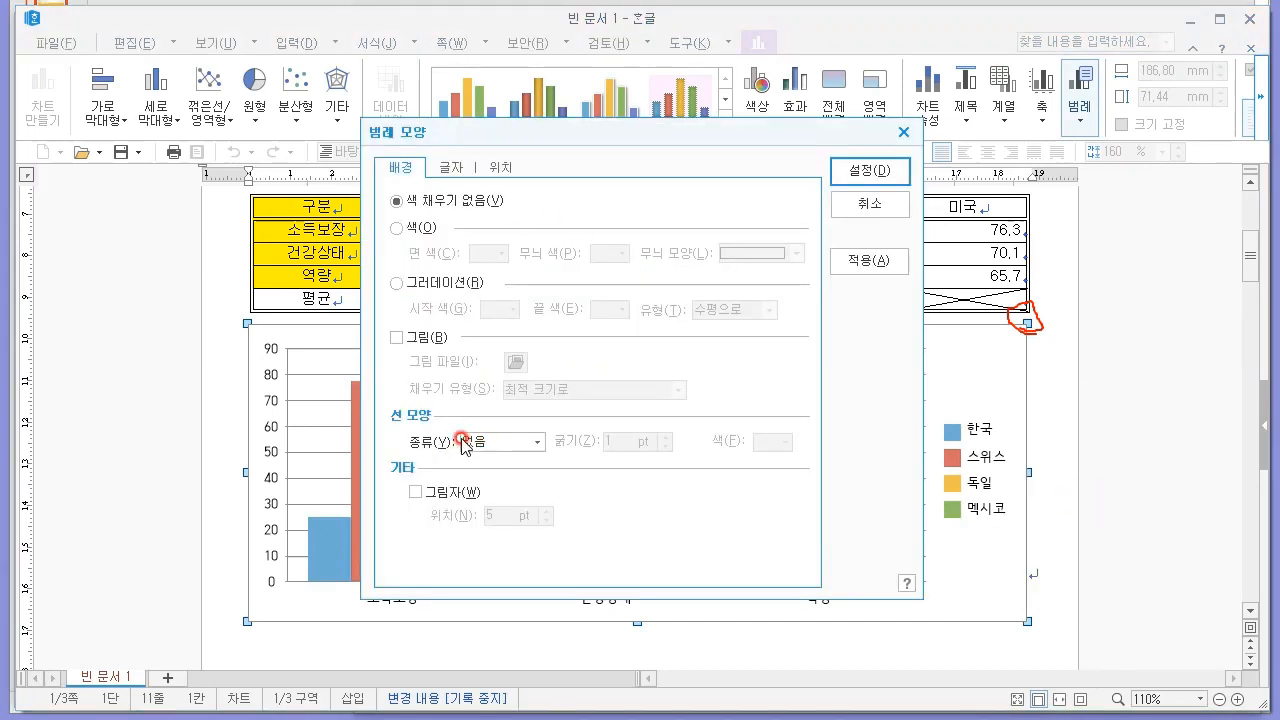
click(452, 168)
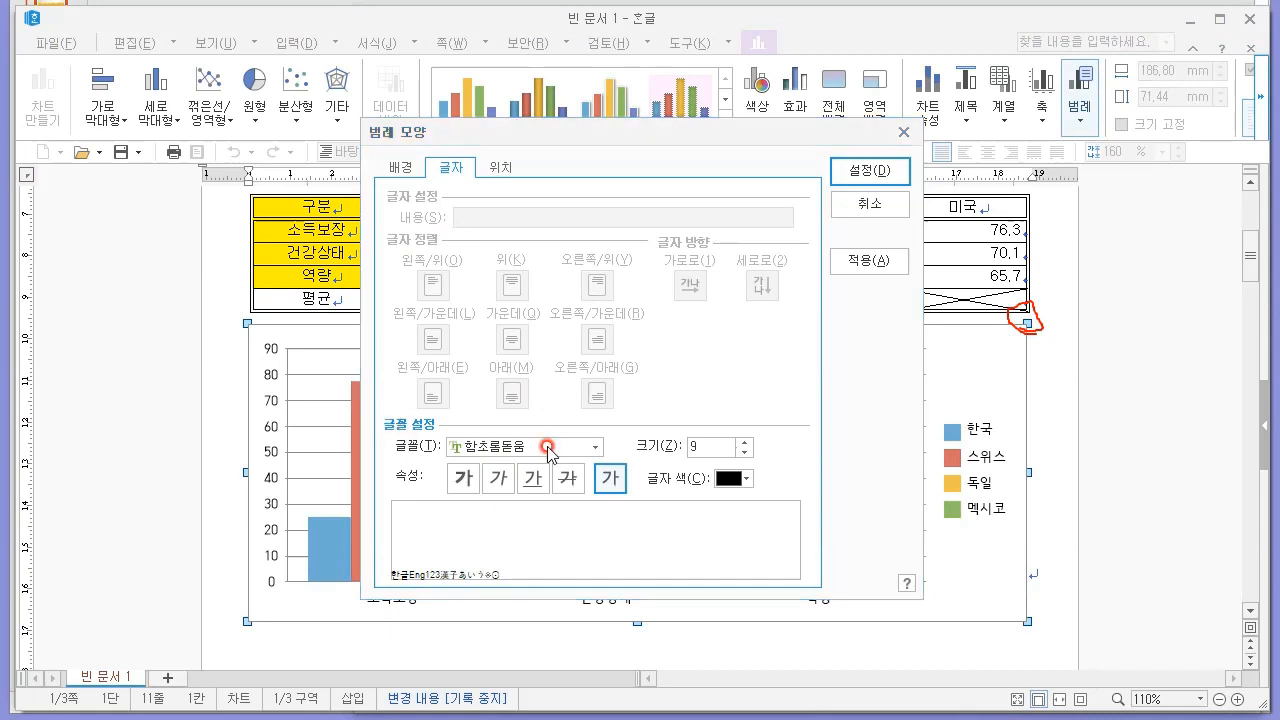
click(611, 178)
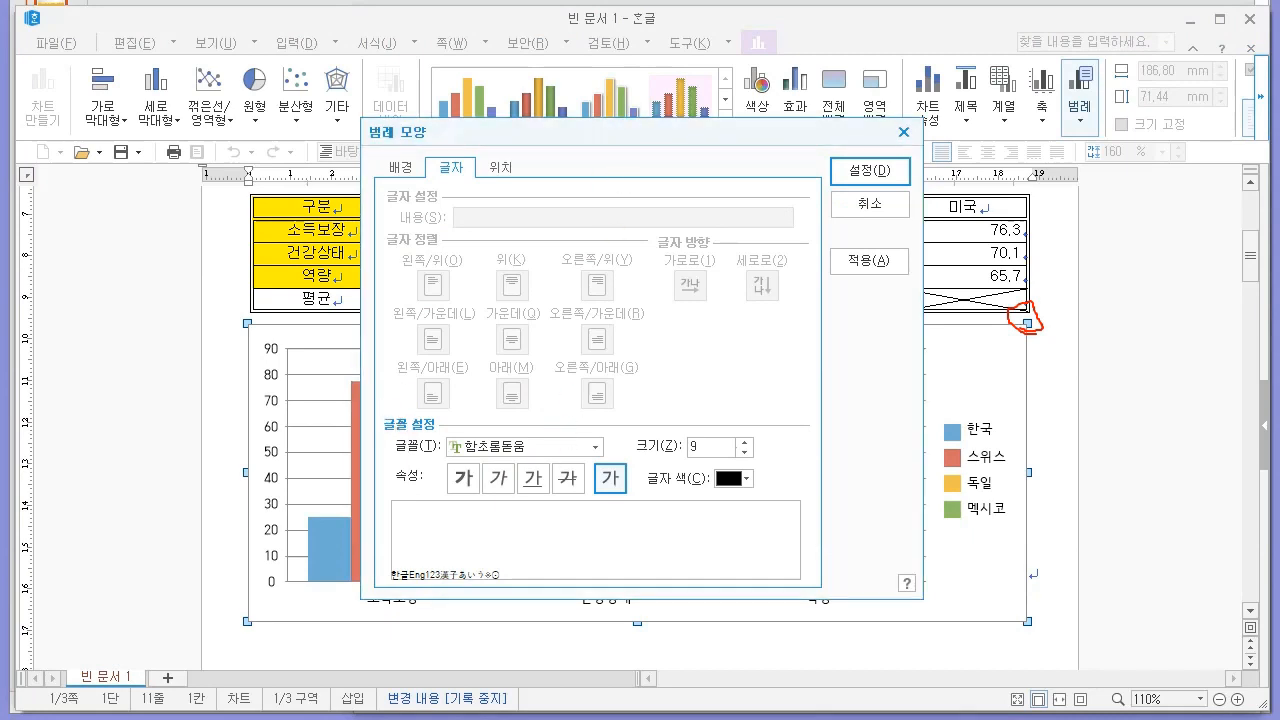
click(363, 698)
drag(542, 258, 688, 260)
click(690, 256)
key(alt+Tab)
Step: Set the chart legend's font to 돋움 at size 10 and apply it
click(532, 447)
click(530, 447)
click(532, 446)
click(528, 448)
click(526, 449)
text(돋움)
key(Return)
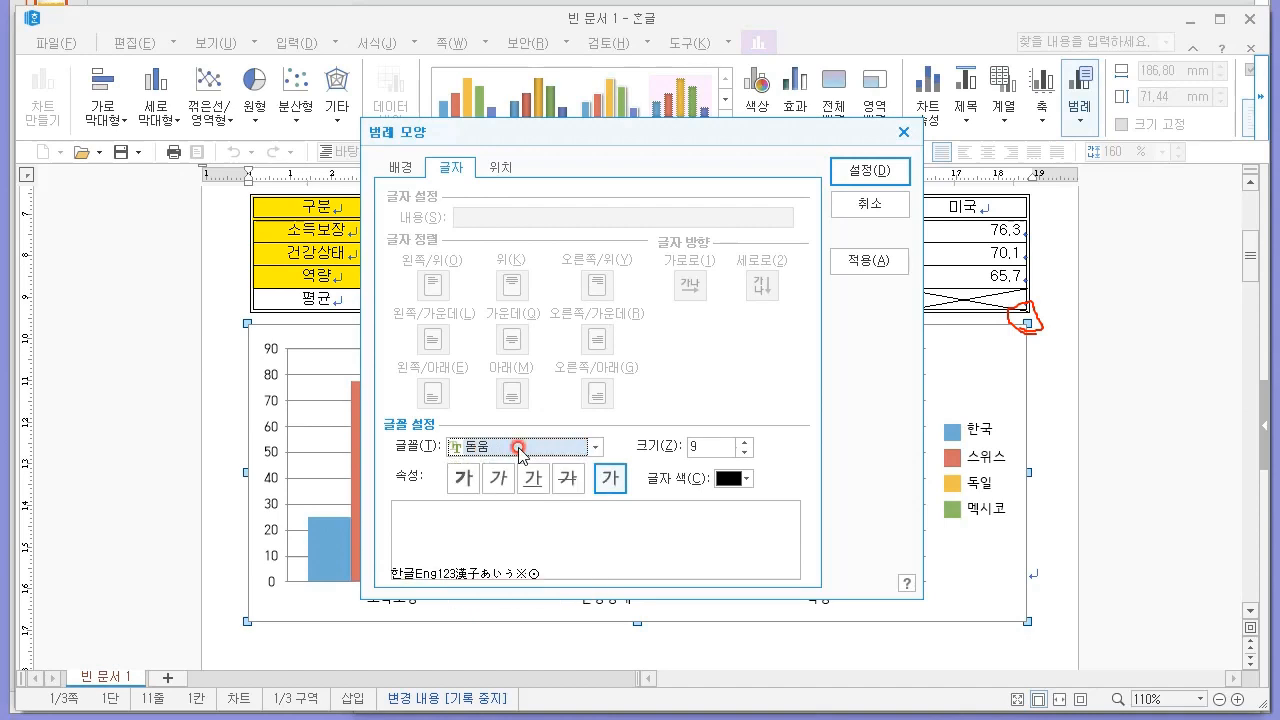
click(718, 448)
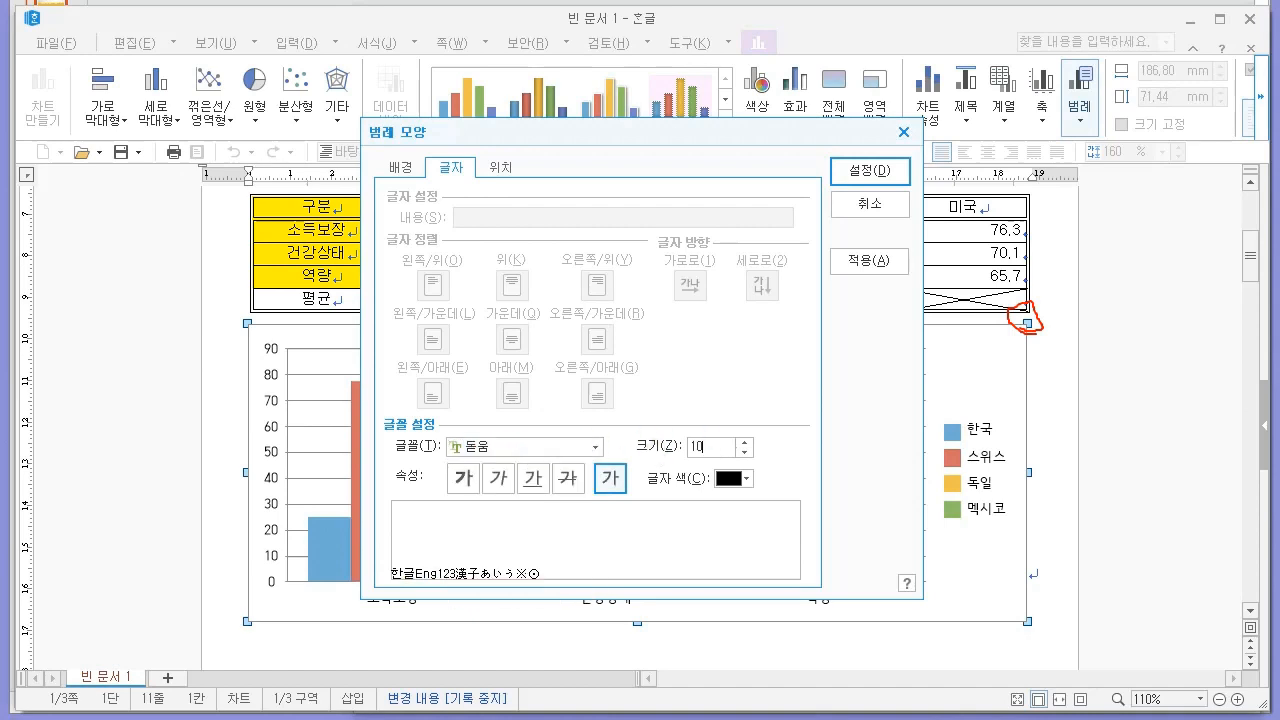
text(10)
click(869, 171)
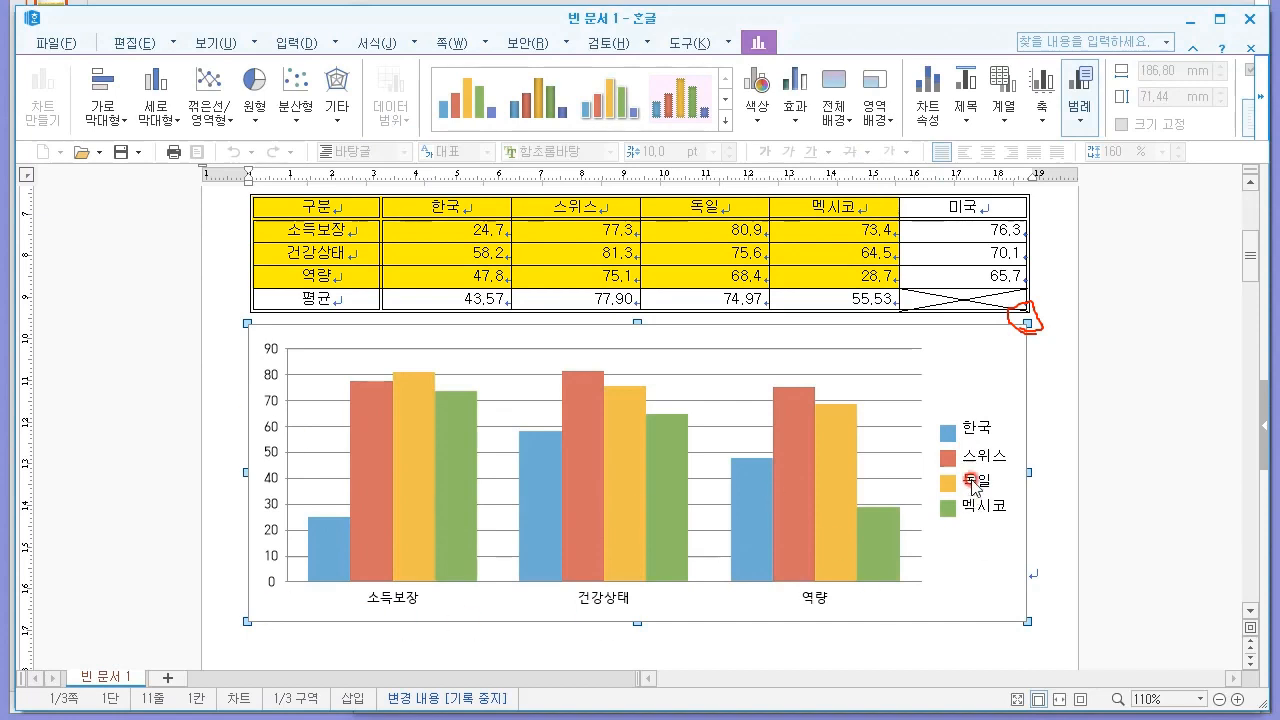
Step: Open the chart title's format settings (제목 모양)
right_click(998, 367)
click(1057, 492)
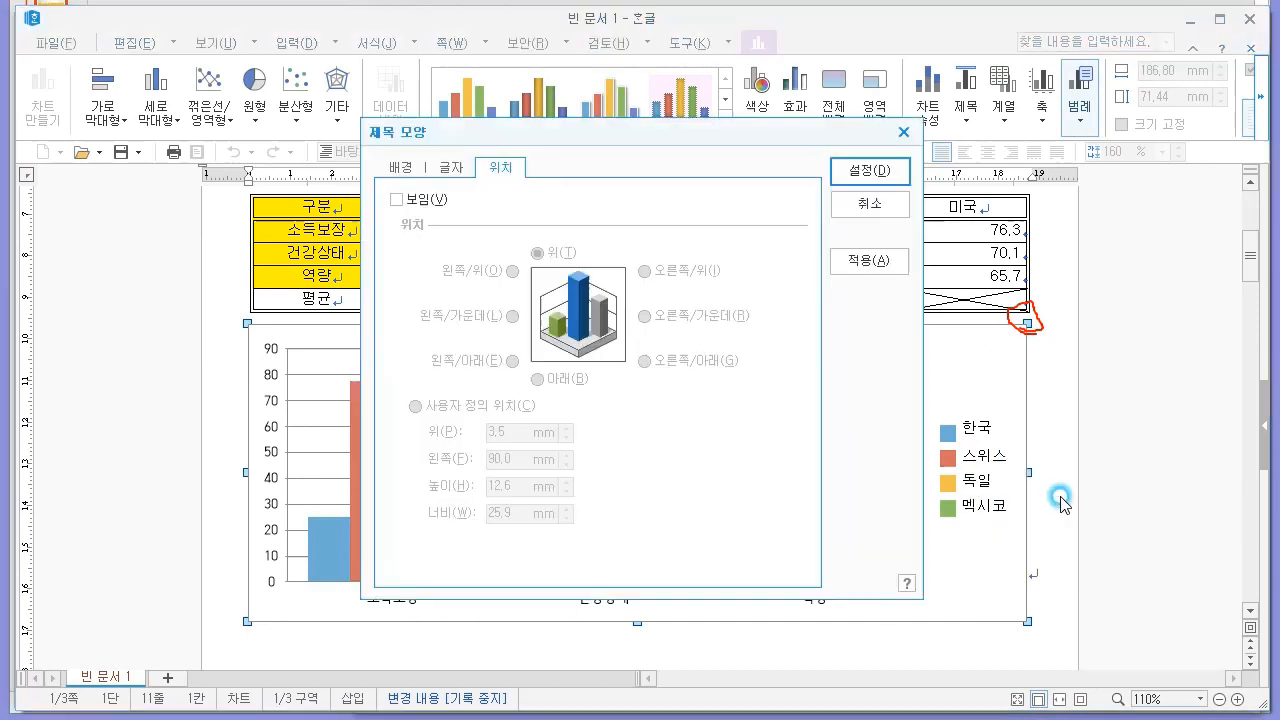
Step: Enter 2022년 세계 노인 복지지표 as the chart title's text, following the sample in 22년 9월.pdf
click(394, 165)
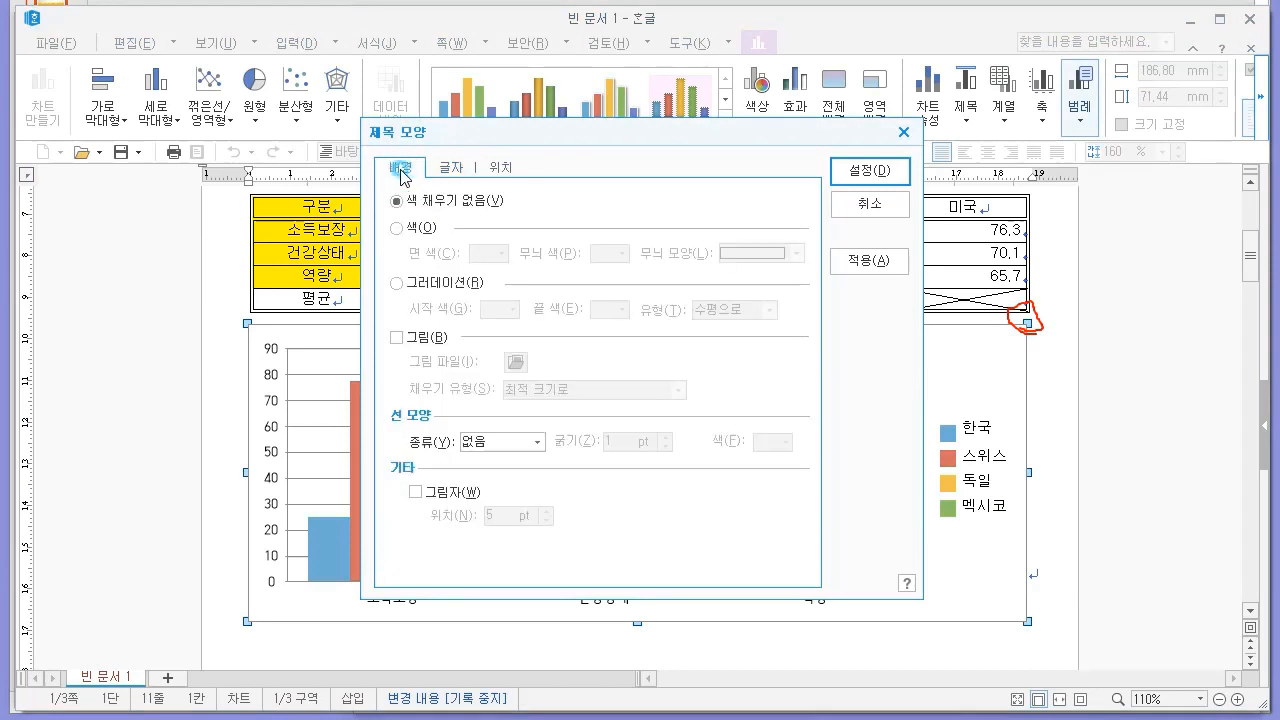
drag(524, 135, 523, 97)
key(alt+Tab)
key(alt+Tab)
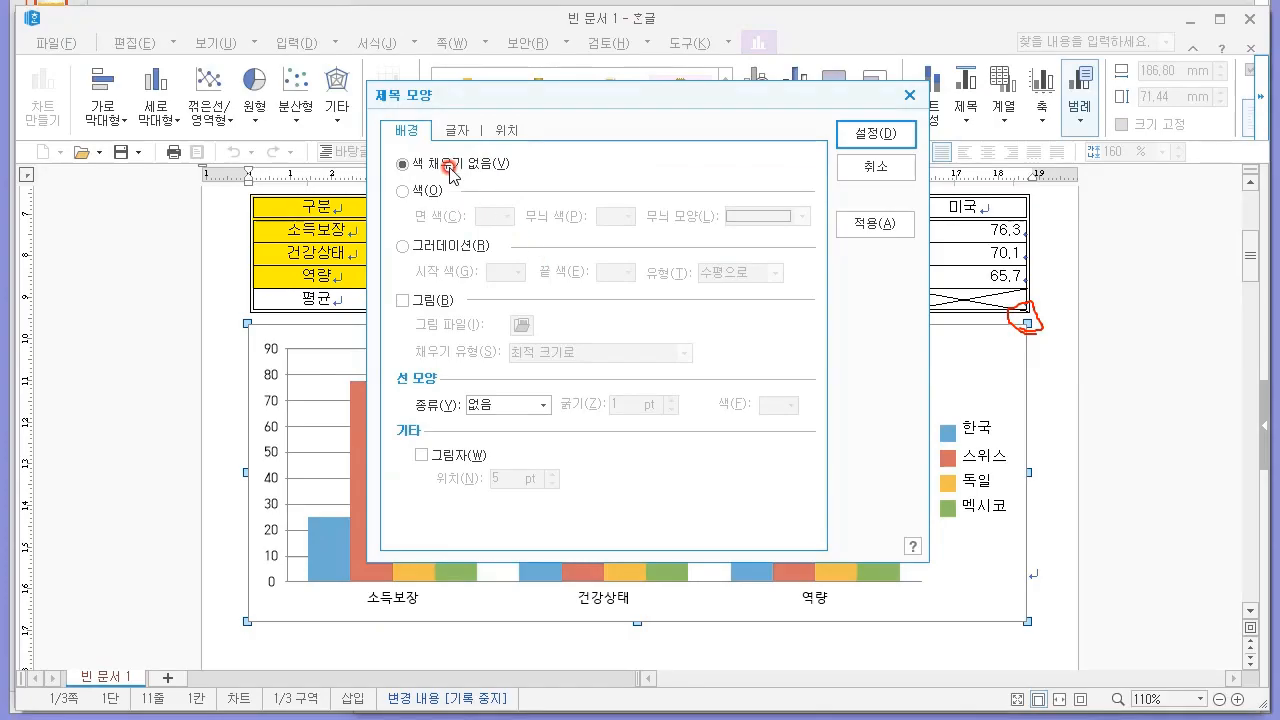
click(458, 126)
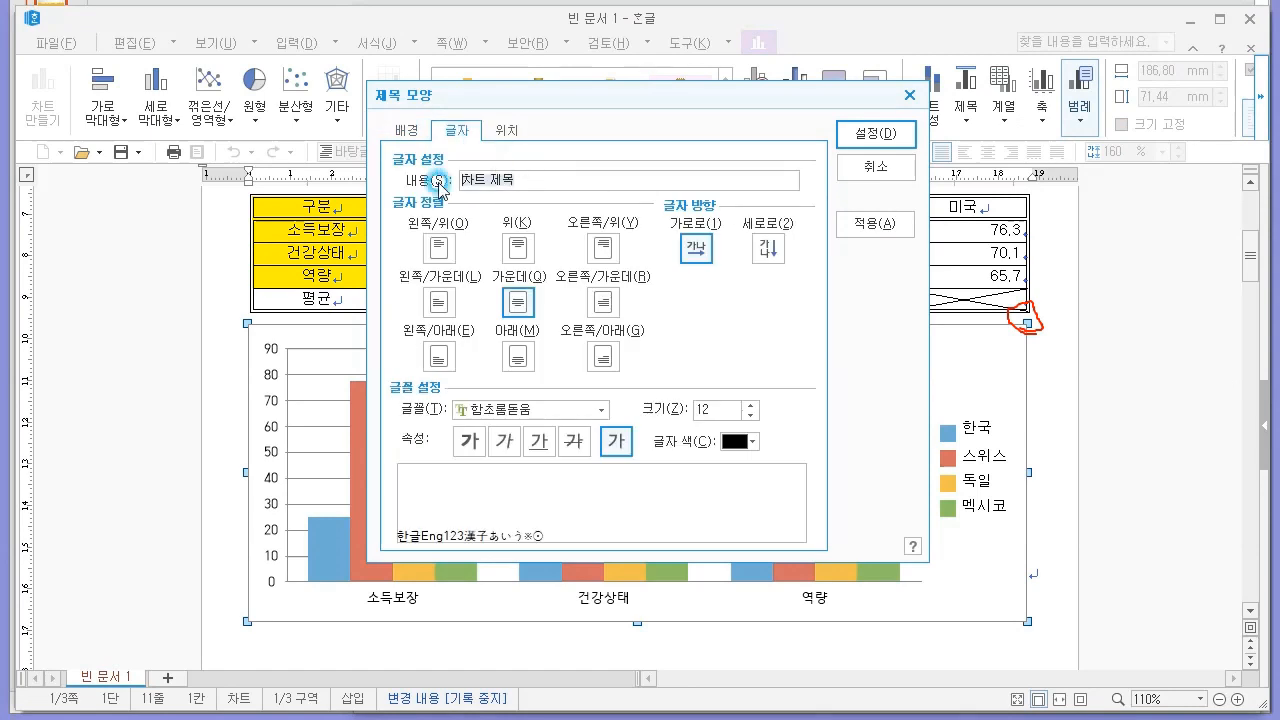
key(alt+Tab)
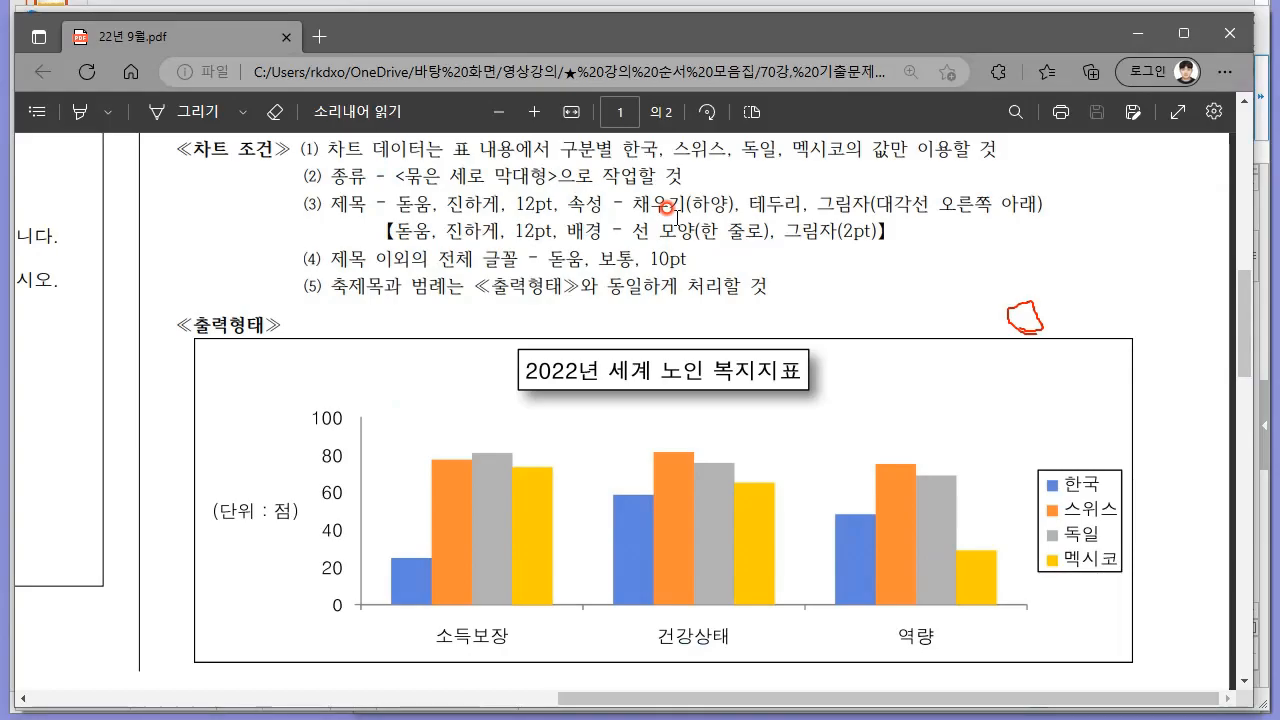
key(alt+Tab)
text(20)
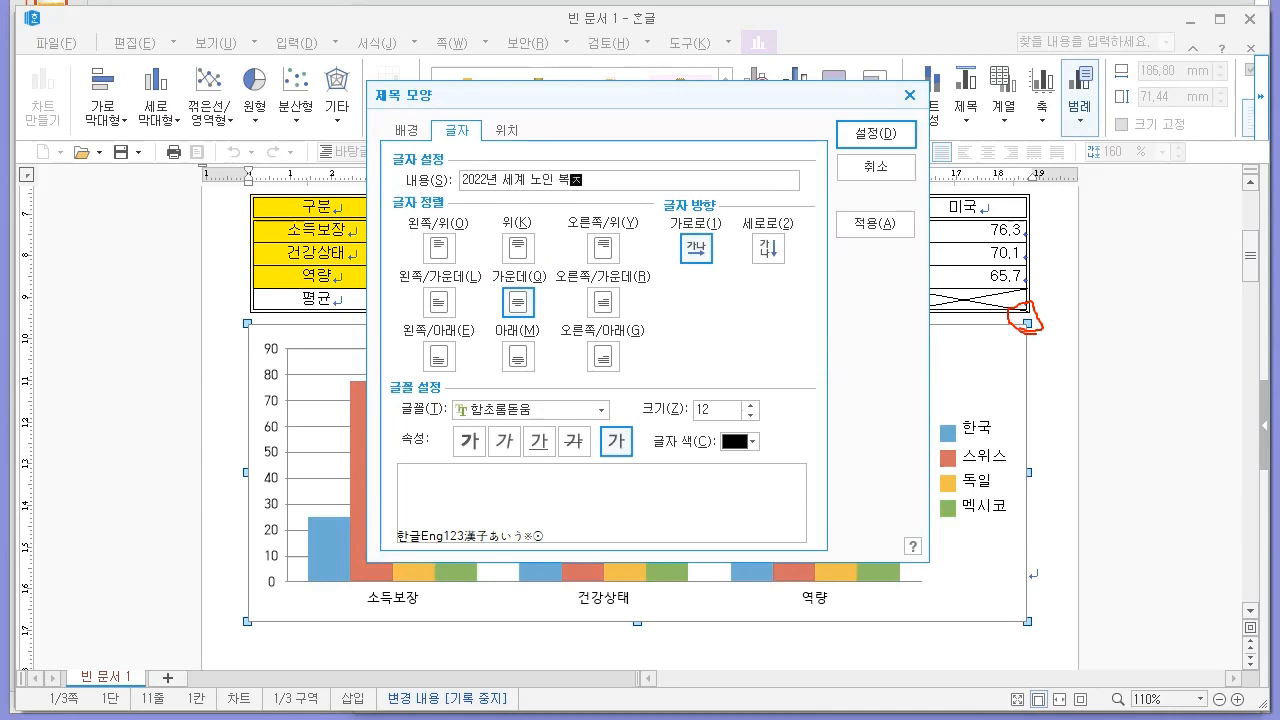
text(22년 세계 노인 복지지표)
Step: Set the chart title's font to 돋움, bold, size 12, following the chart conditions in the PDF
click(541, 411)
key(alt+Tab)
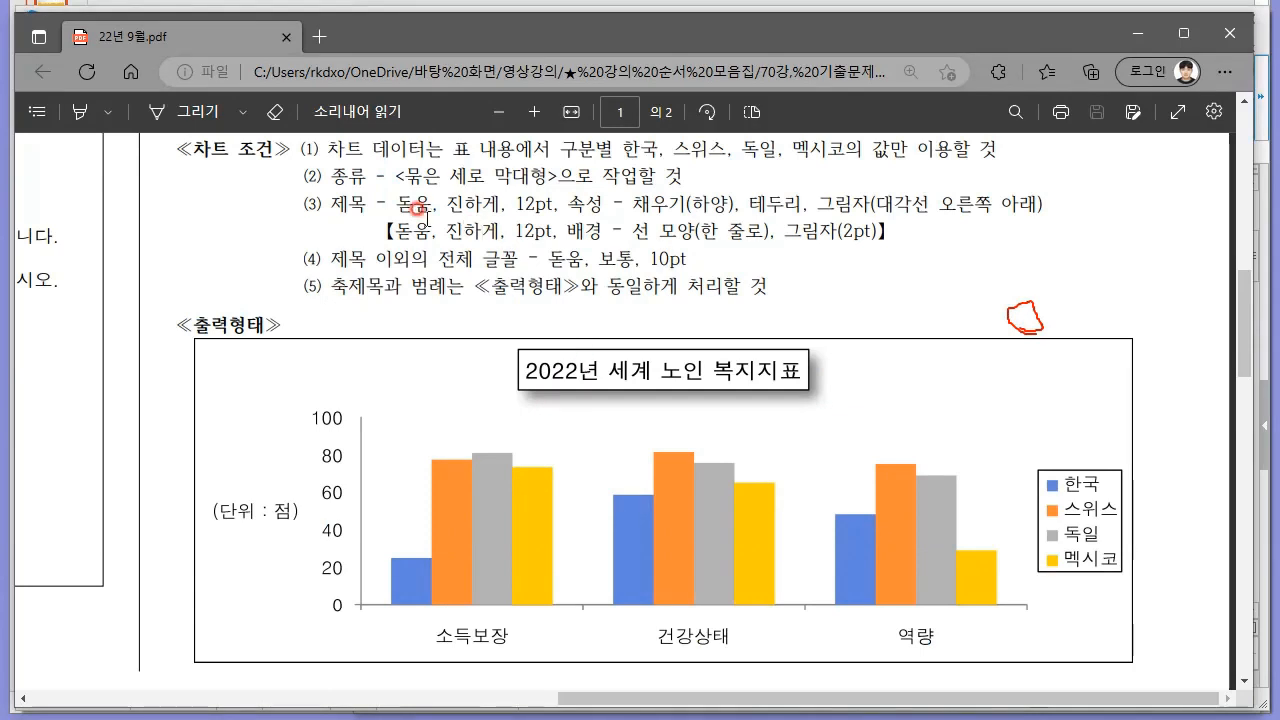
drag(396, 194, 600, 205)
click(580, 210)
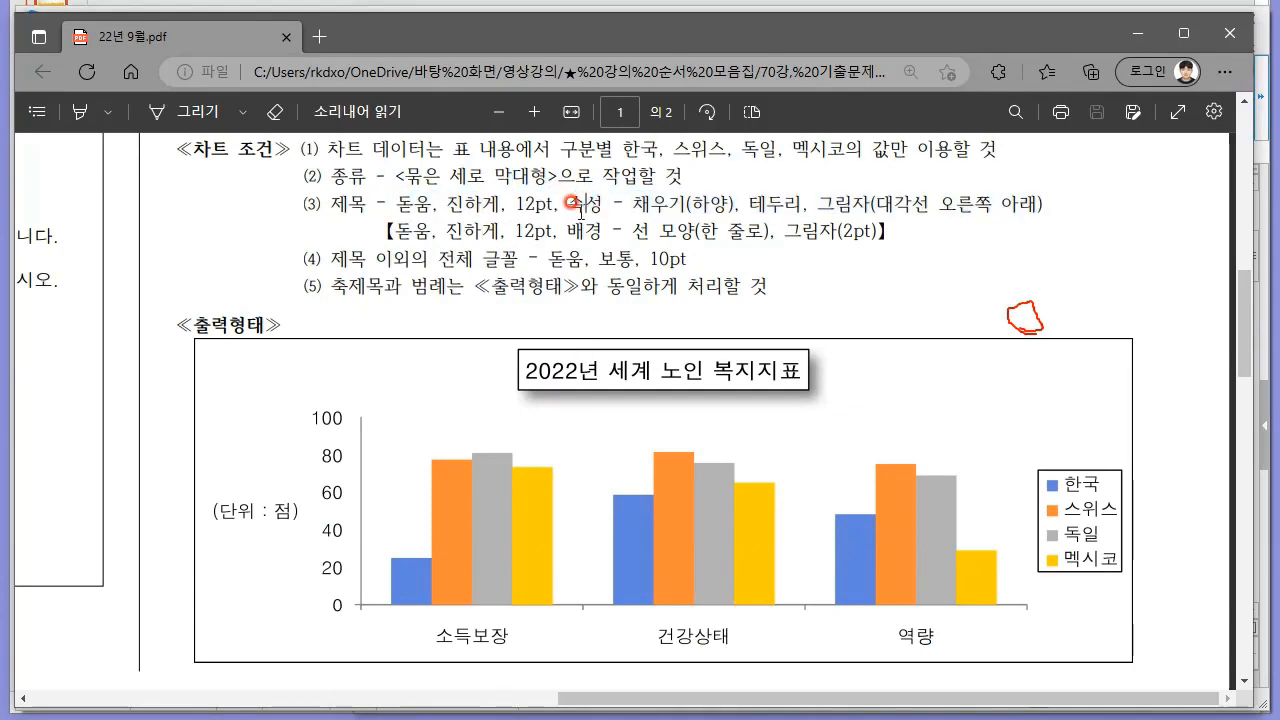
key(alt+Tab)
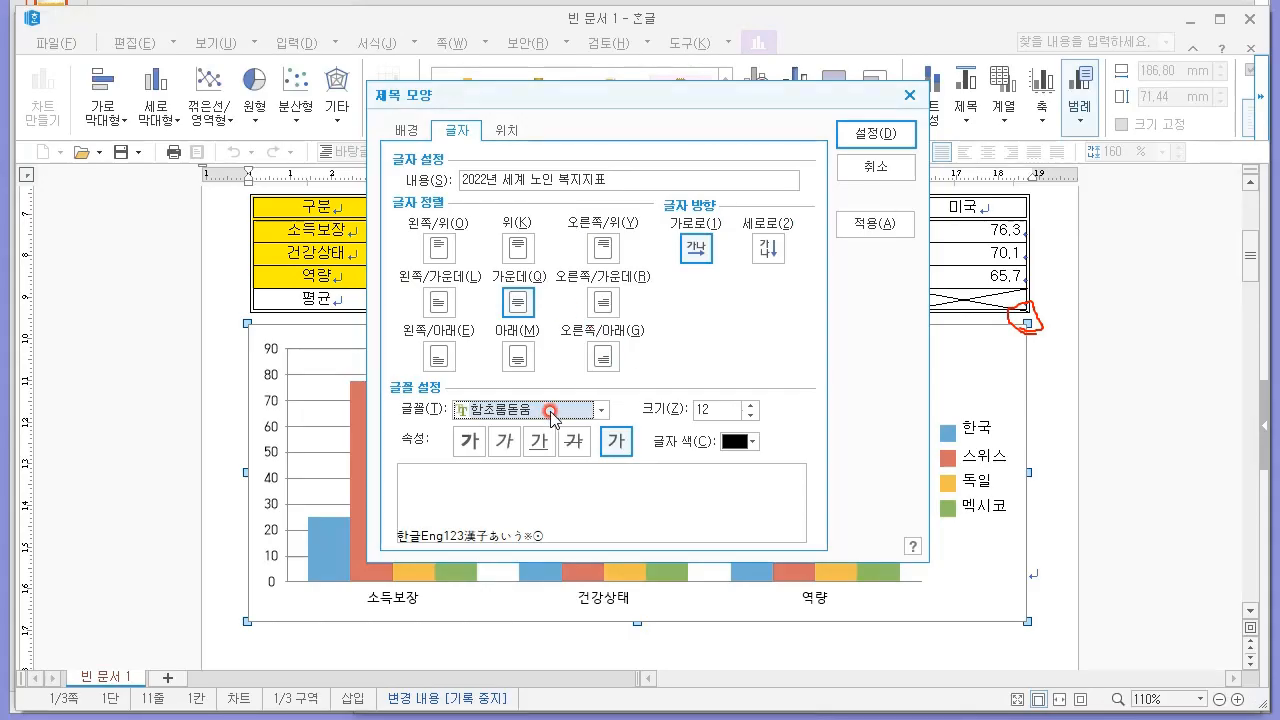
text(돋움)
click(469, 441)
click(721, 406)
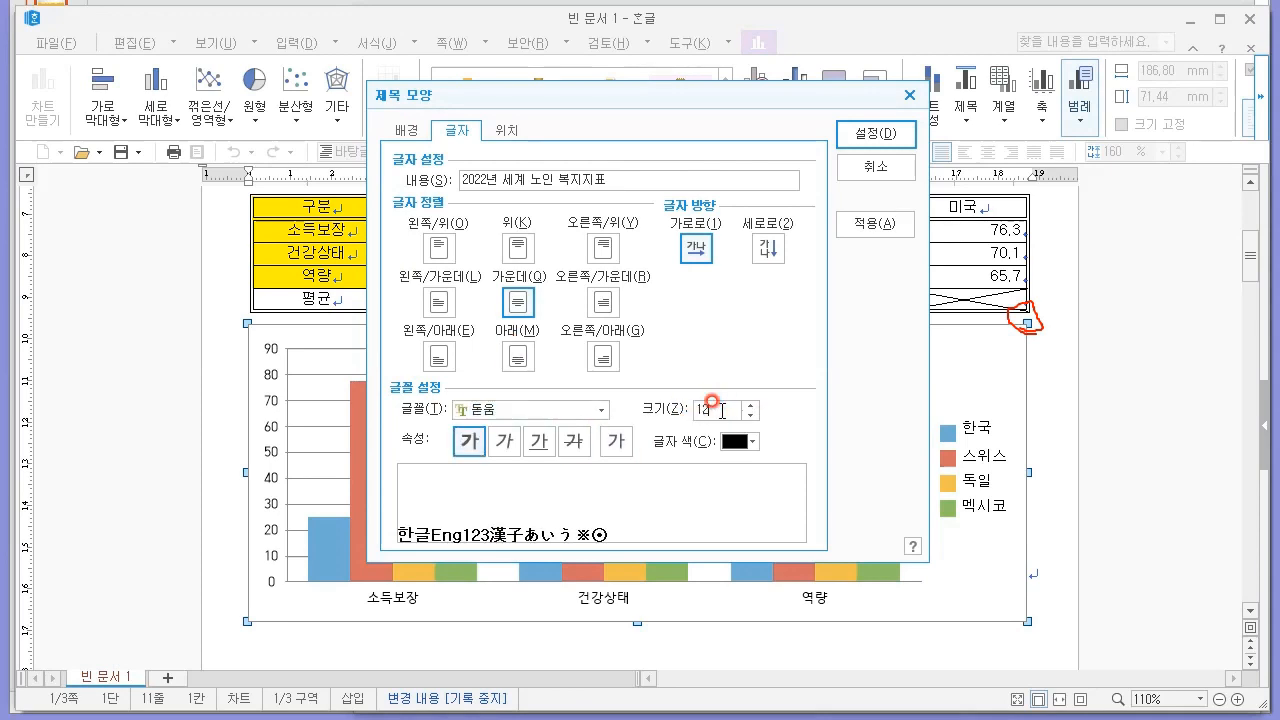
key(alt+Tab)
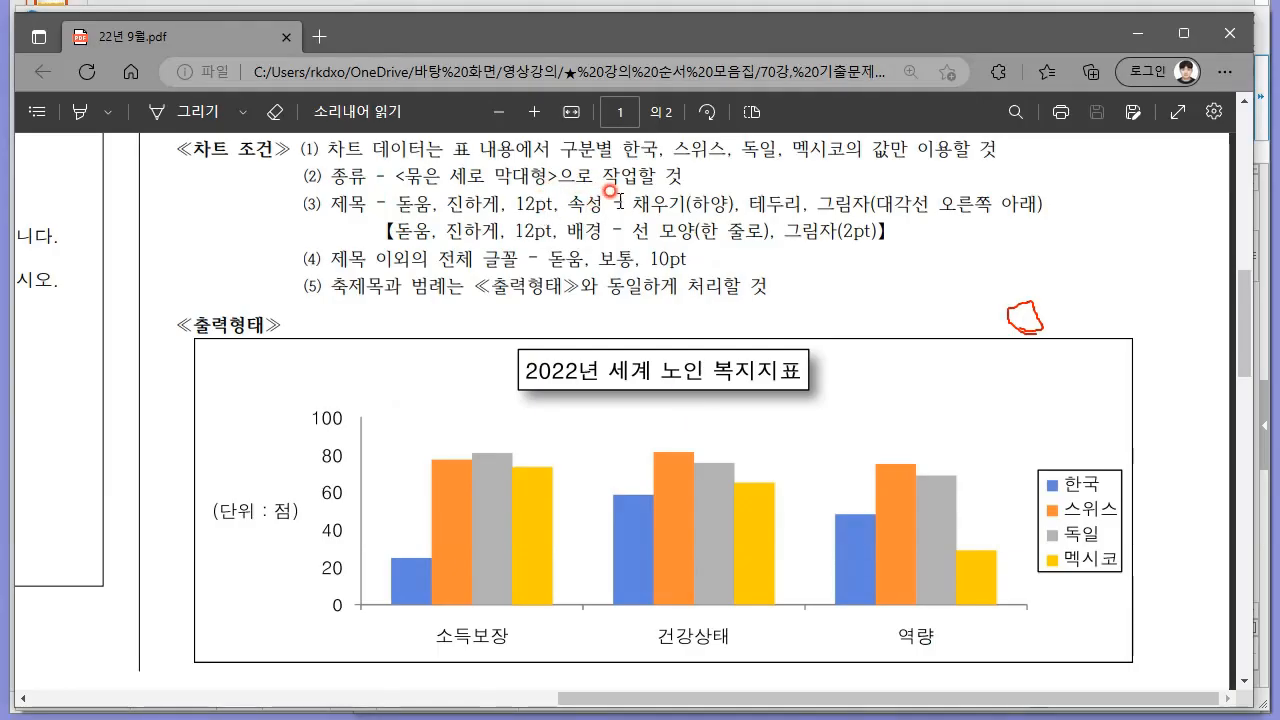
key(alt+Tab)
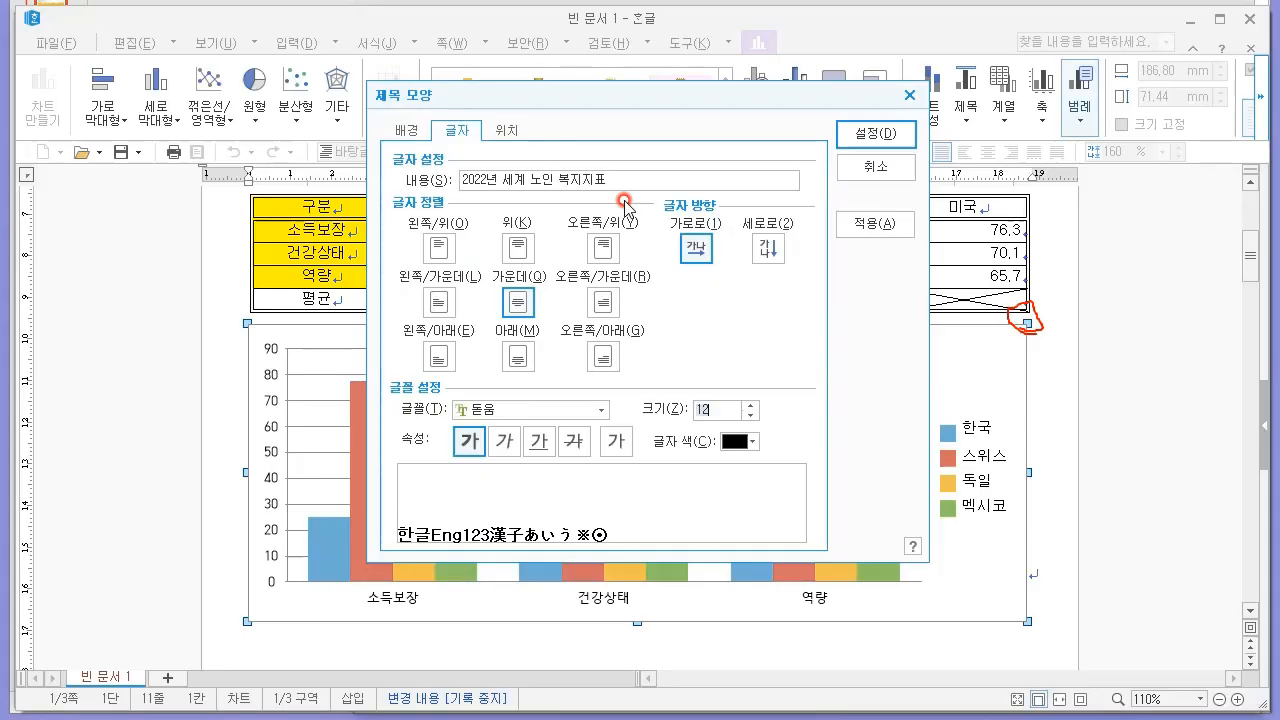
Step: Give the chart title a solid white background fill and compare it with the sample chart in the PDF
click(407, 130)
click(437, 193)
click(495, 216)
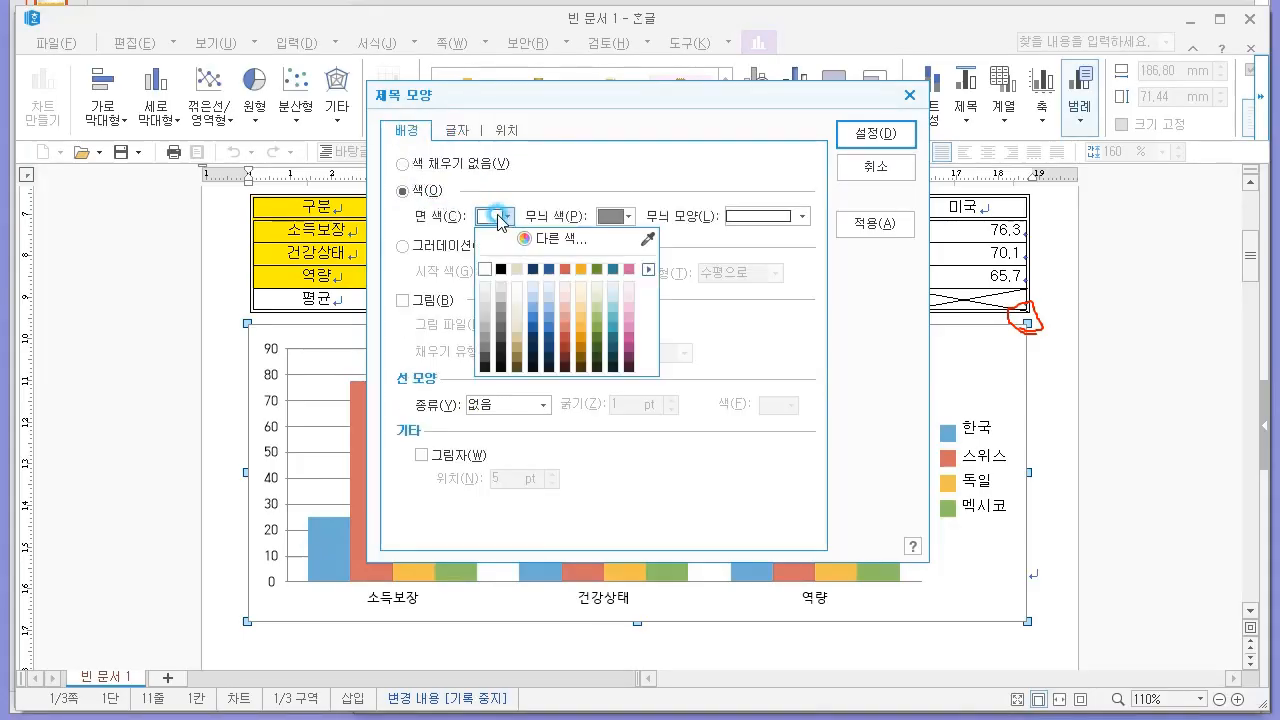
click(488, 269)
key(alt+Tab)
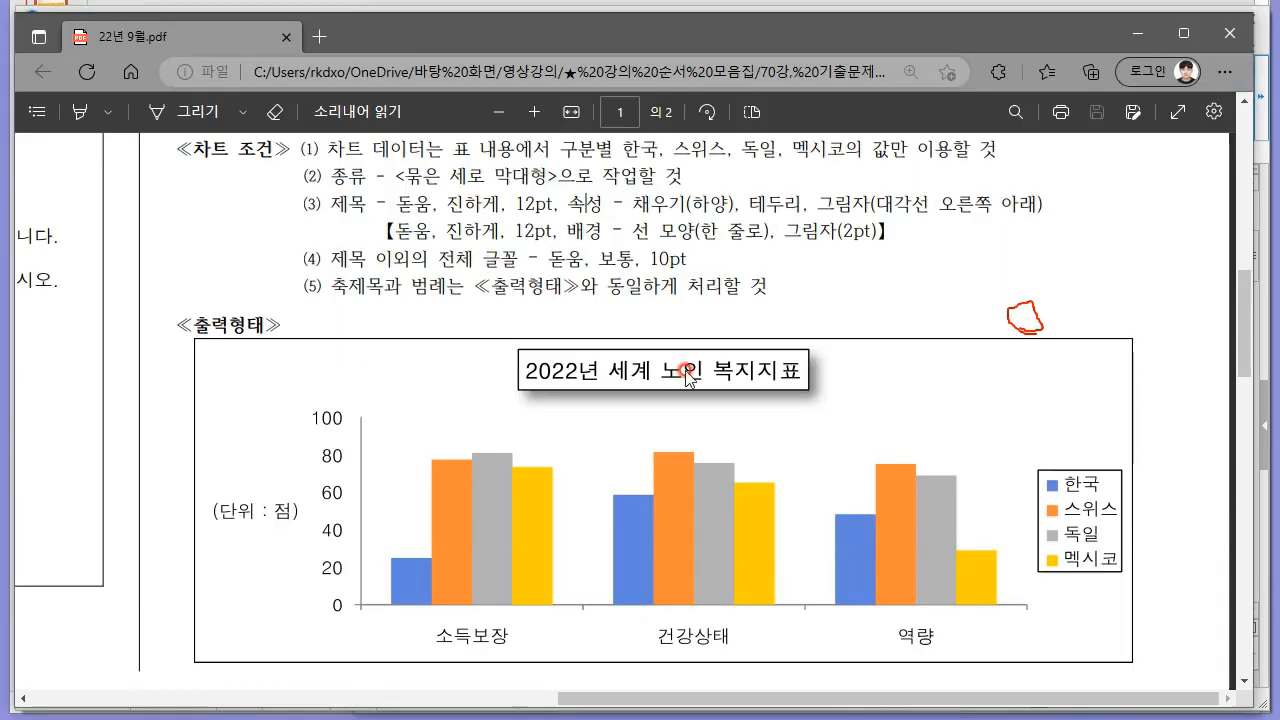
key(alt+Tab)
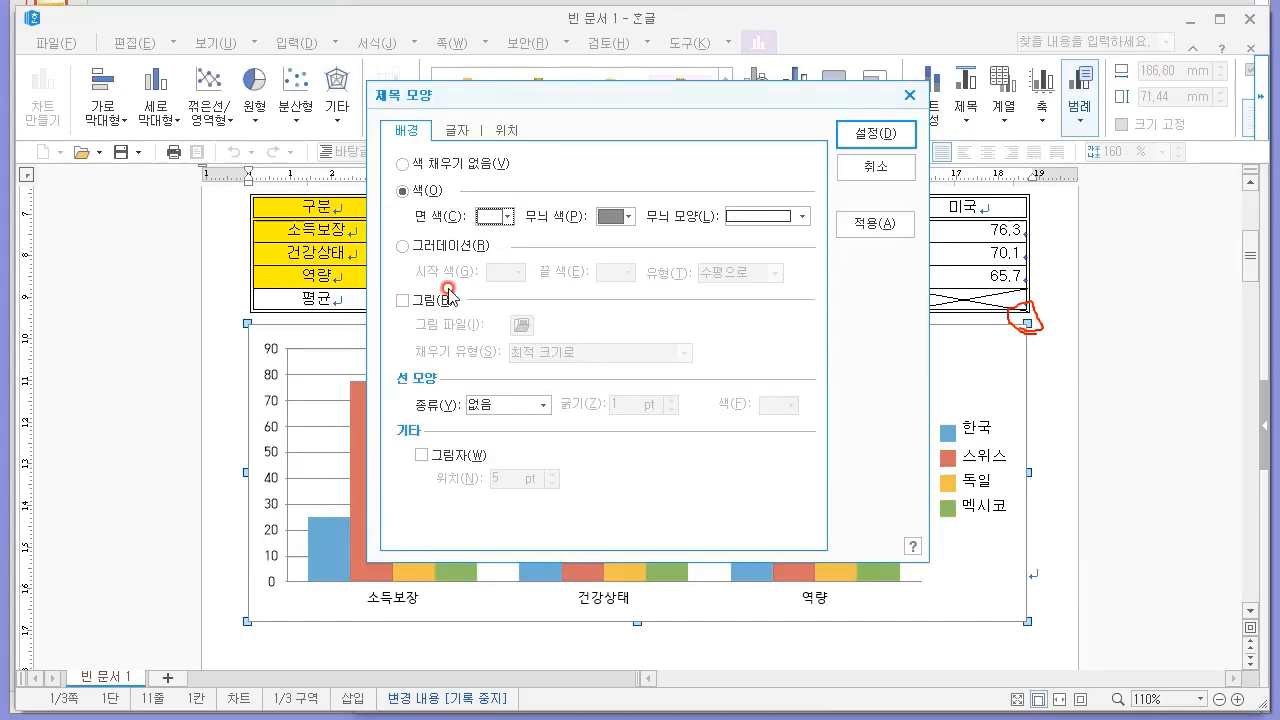
Step: Give the chart title a black 한 줄로 (single-line) border and check it against the PDF sample
click(512, 403)
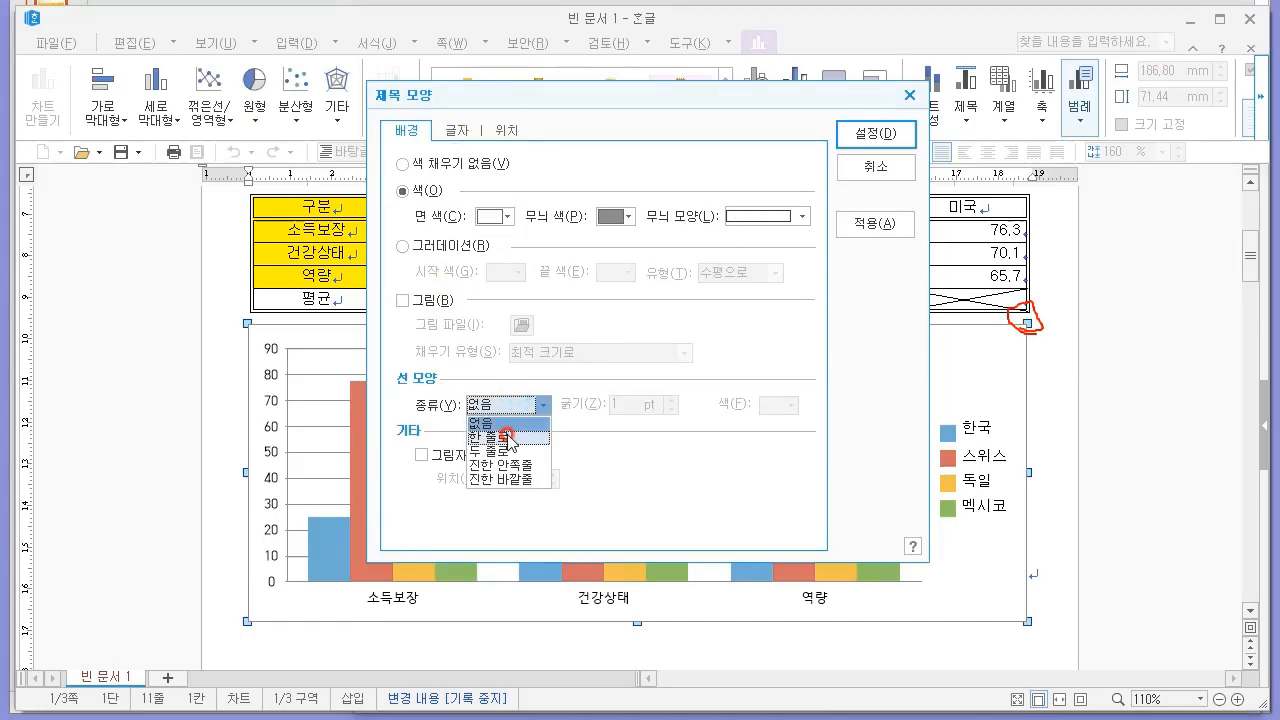
click(509, 437)
click(791, 405)
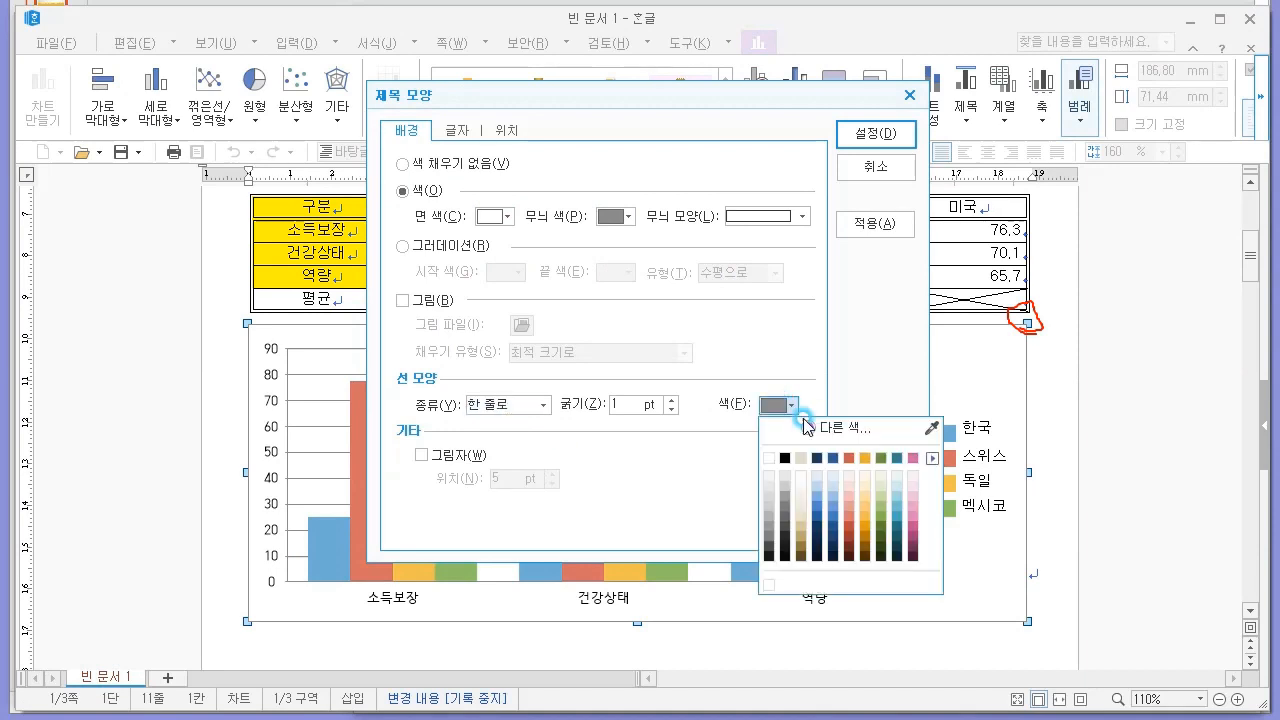
click(785, 455)
key(alt)
key(alt+Tab)
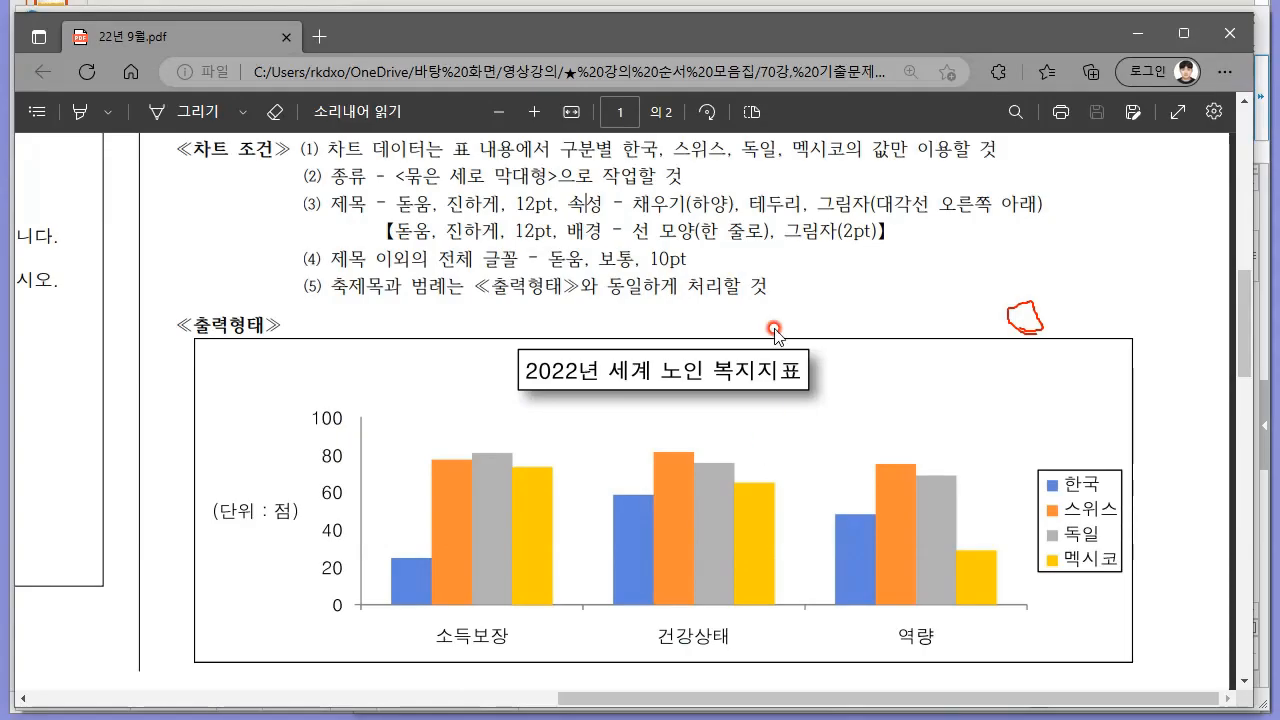
key(alt+Tab)
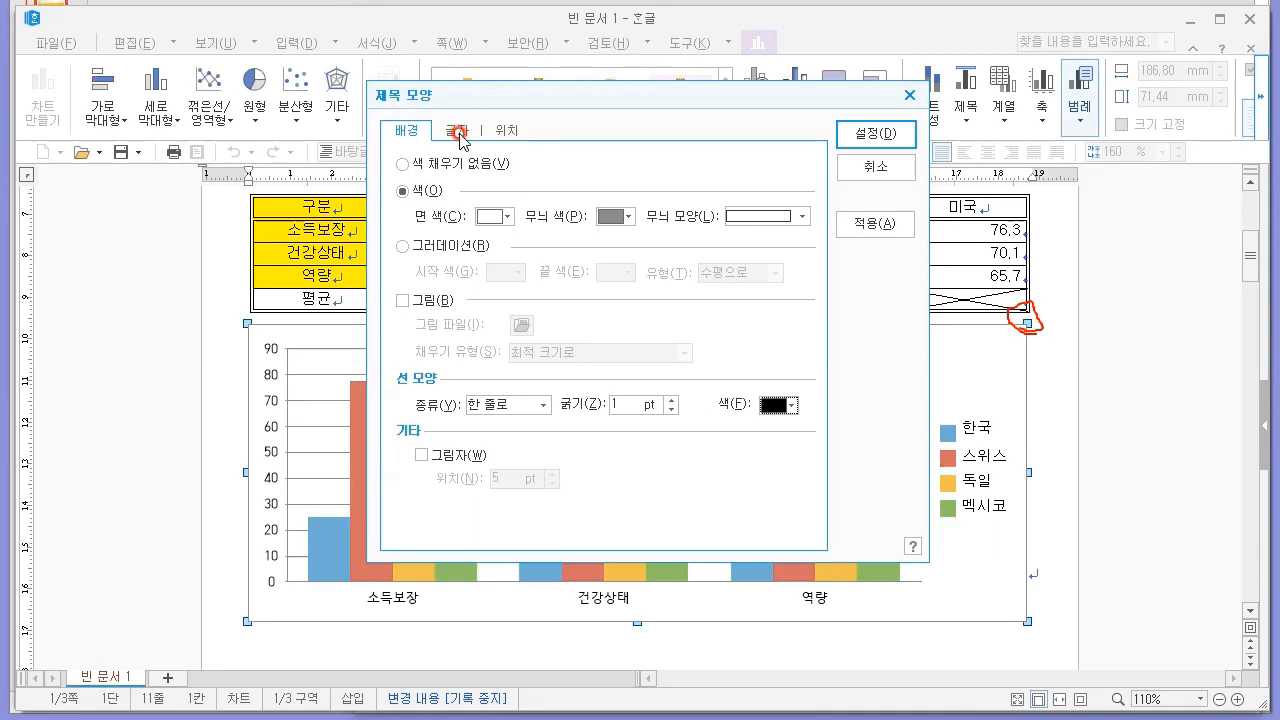
Step: Make the chart title visible above the chart, apply the title settings and deselect the chart
click(465, 130)
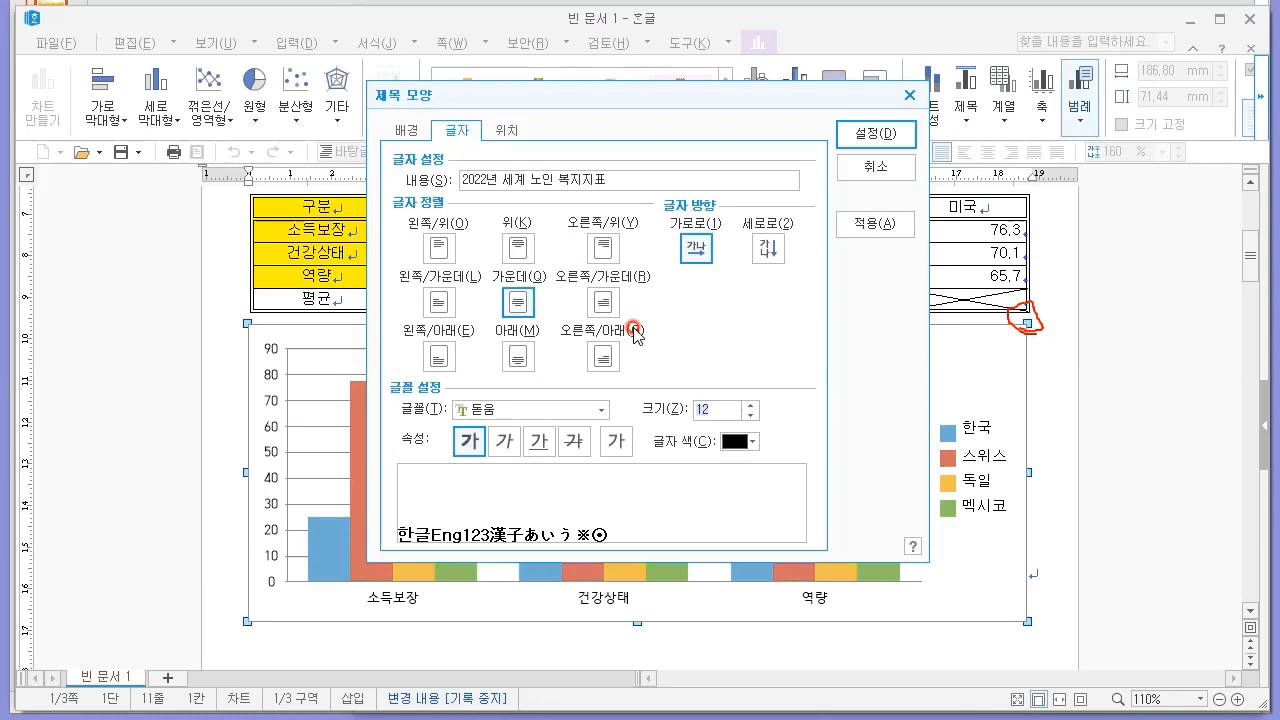
click(515, 131)
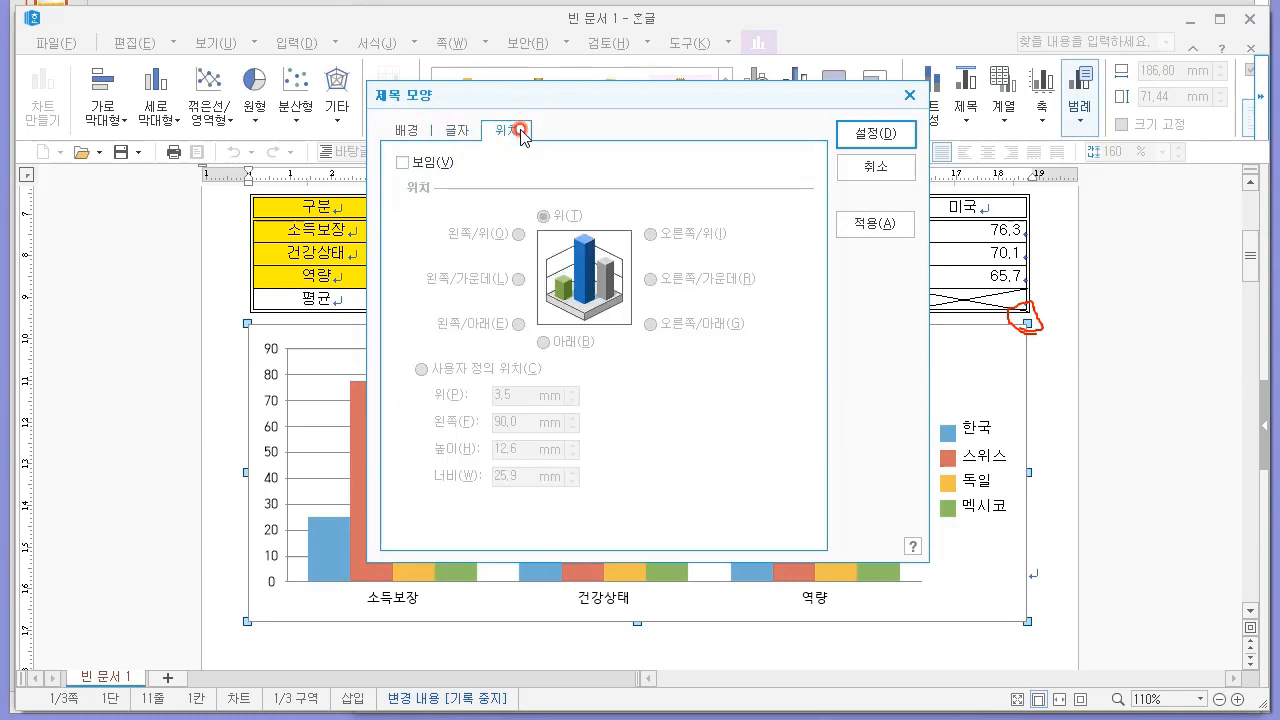
click(428, 162)
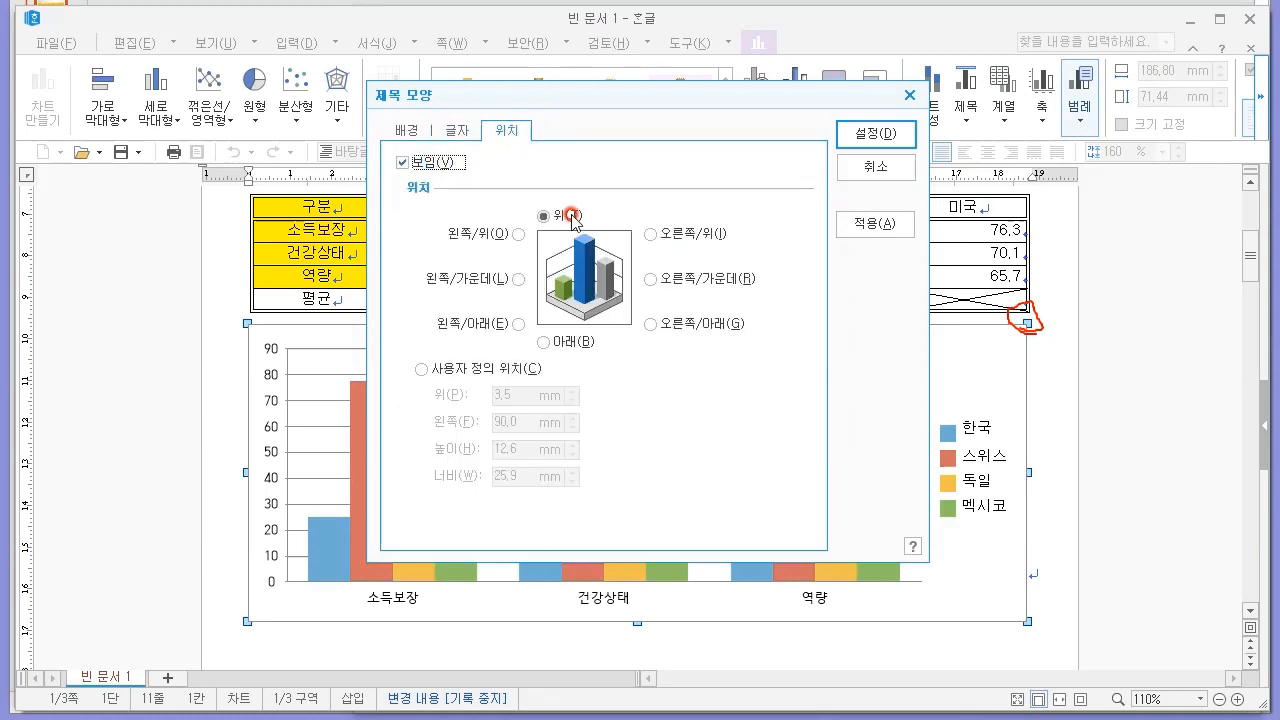
click(866, 133)
click(684, 366)
click(1061, 352)
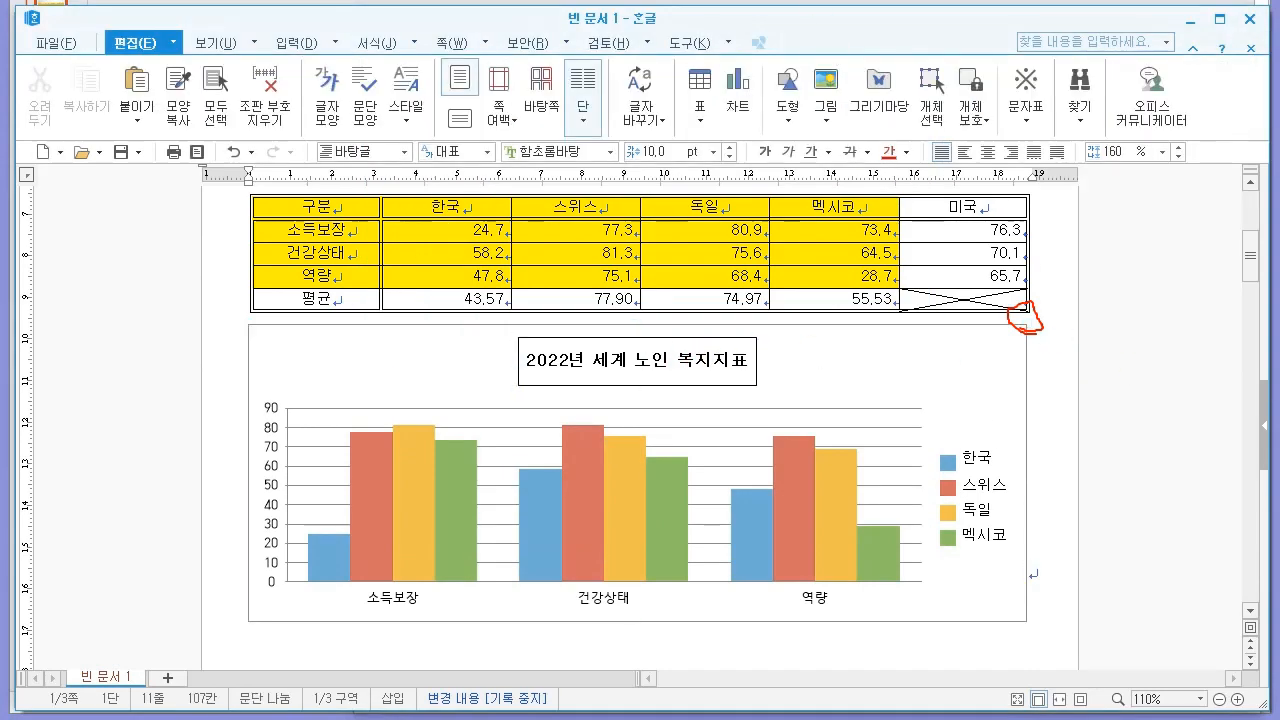
Step: Select the title inside the chart and look through the chart's effect, colour and background options
click(652, 352)
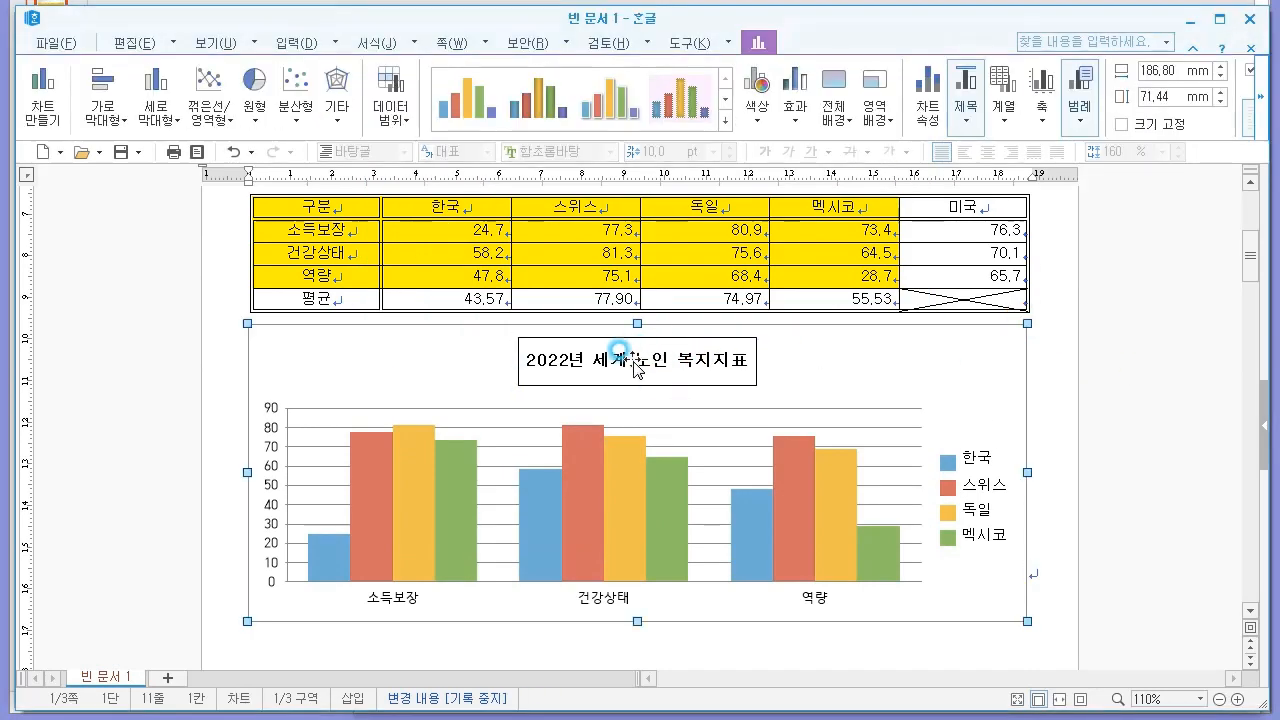
click(624, 362)
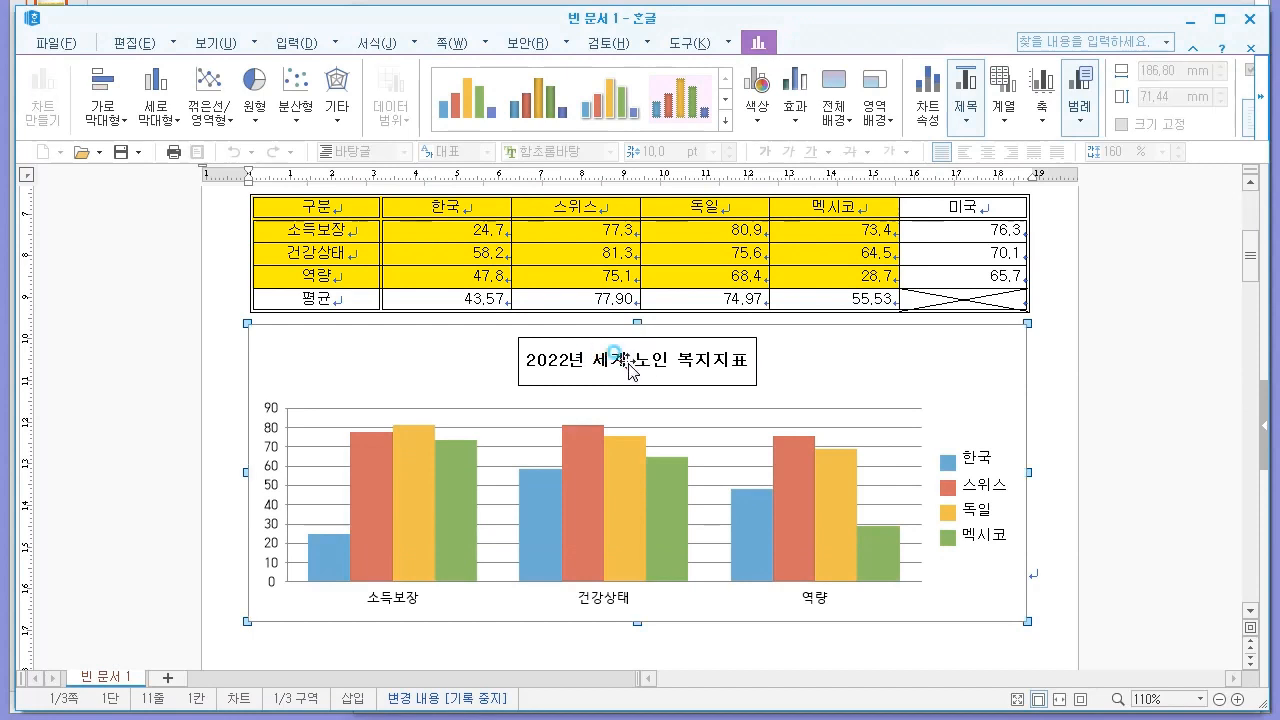
right_click(628, 366)
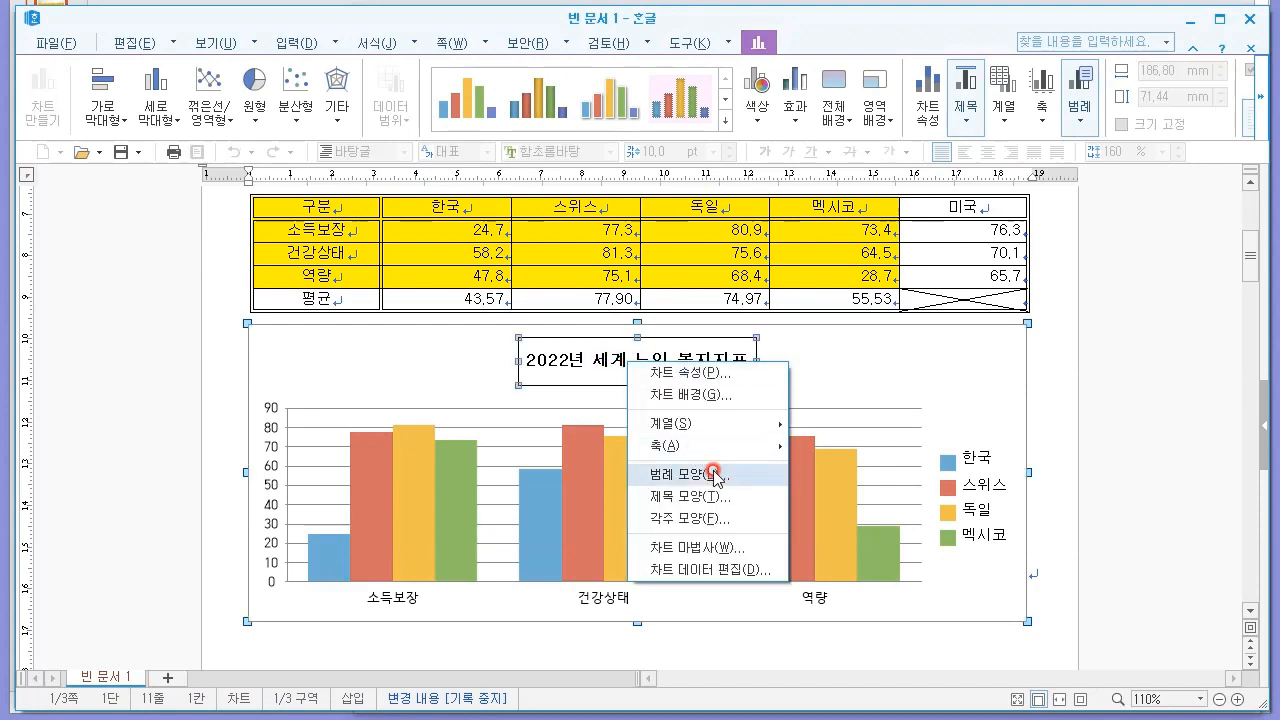
click(621, 371)
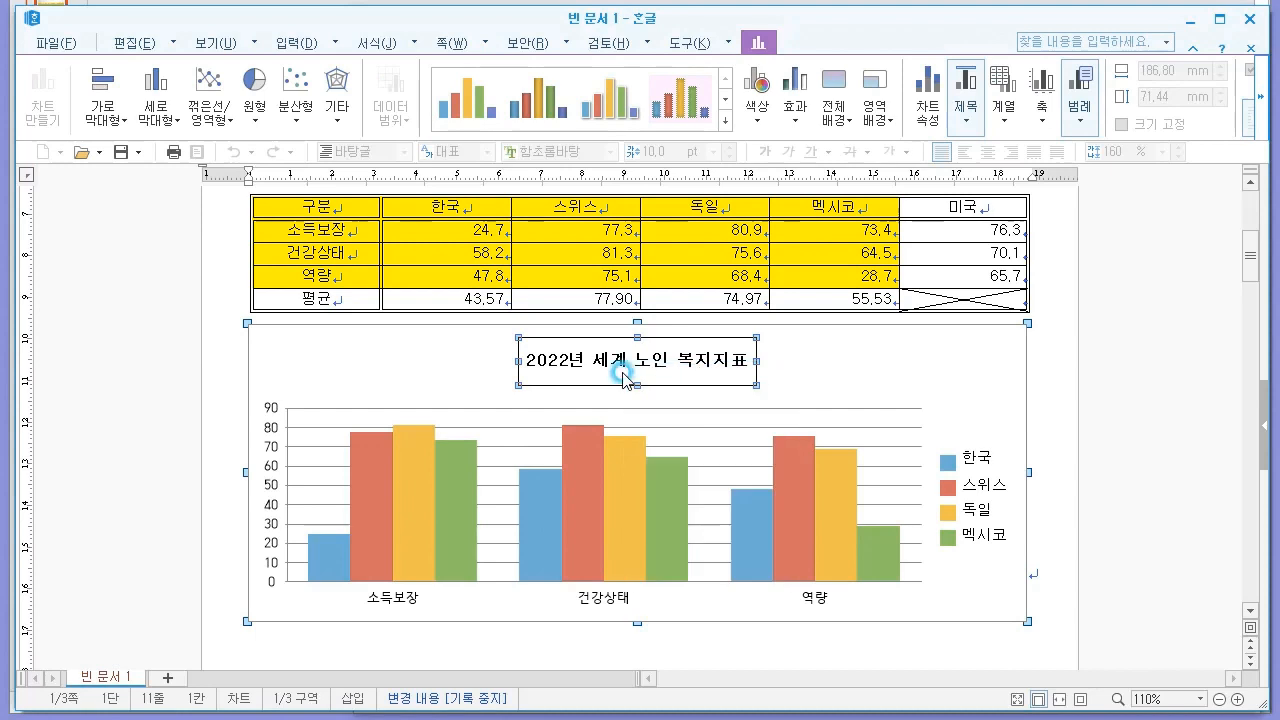
click(795, 118)
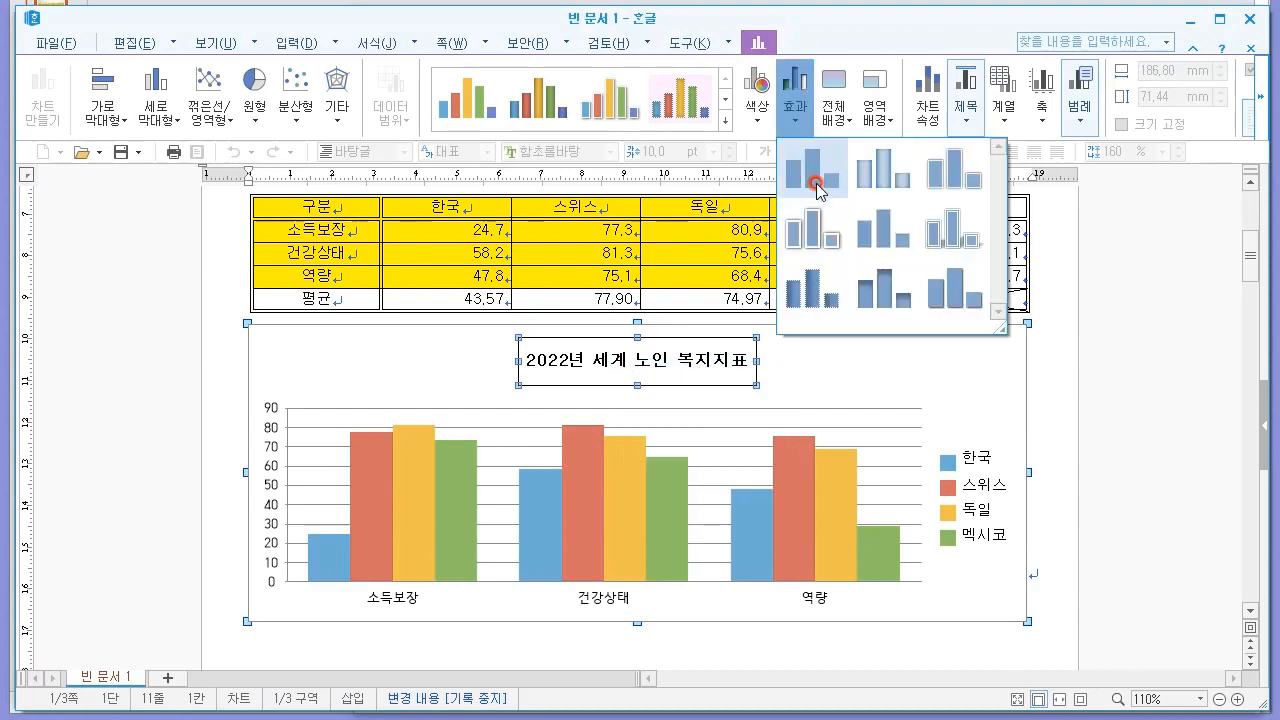
click(765, 122)
click(765, 124)
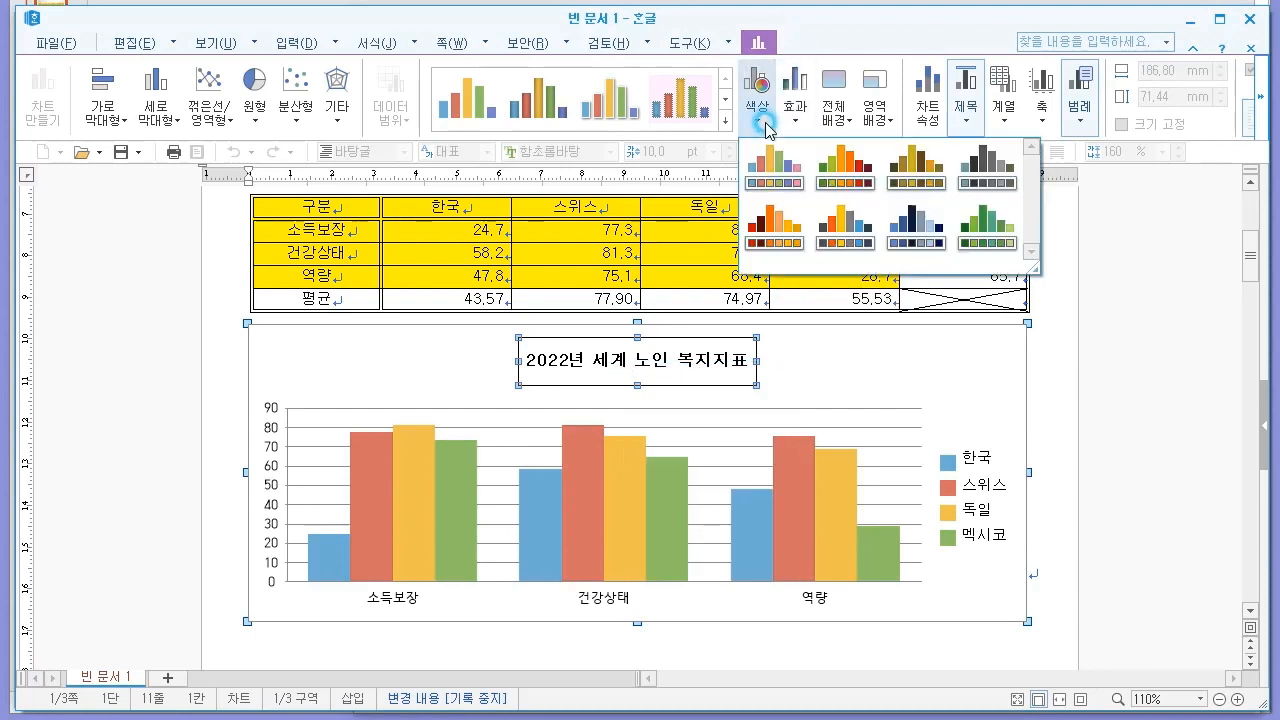
click(840, 125)
click(840, 125)
click(872, 116)
click(876, 118)
Step: Open the chart title's shape settings and review the title's font, border and shadow conditions in the exam PDF
click(963, 122)
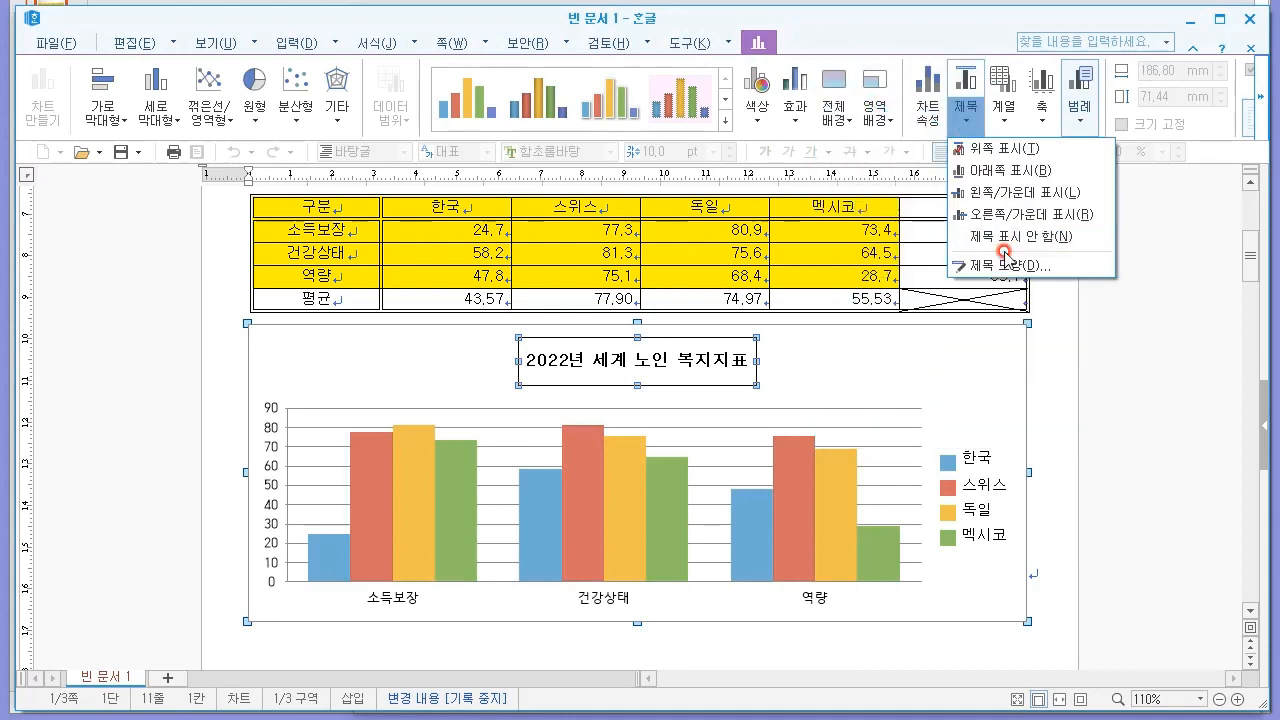
click(1004, 264)
click(486, 177)
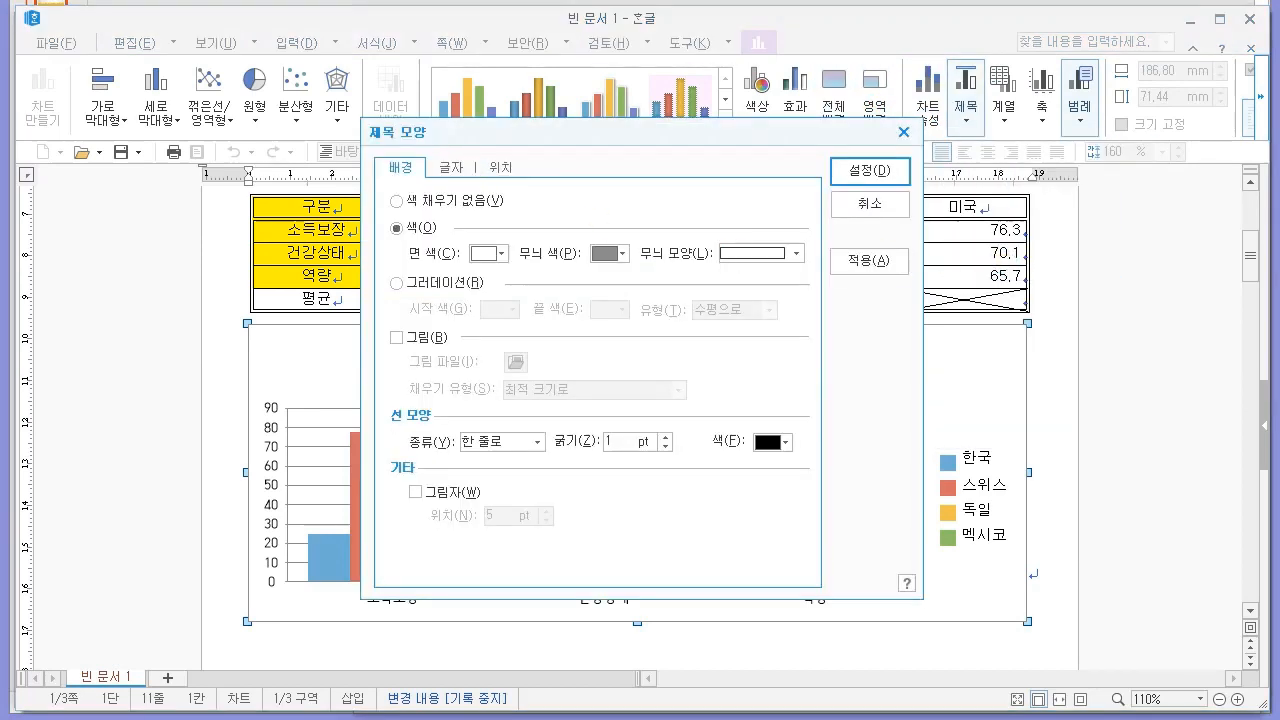
key(alt+Tab)
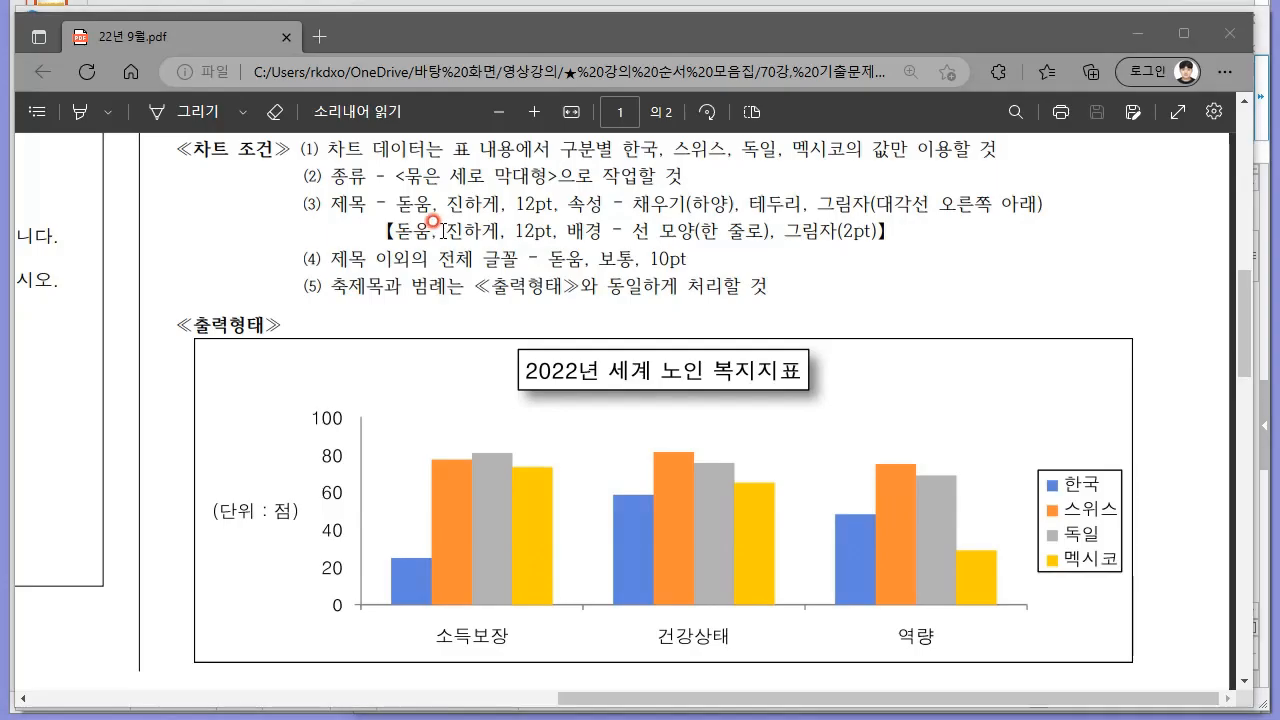
drag(822, 195, 1036, 203)
click(503, 236)
mouse_move(410, 236)
mouse_down()
mouse_move(885, 234)
mouse_move(368, 218)
mouse_move(386, 229)
mouse_up()
click(872, 230)
click(909, 251)
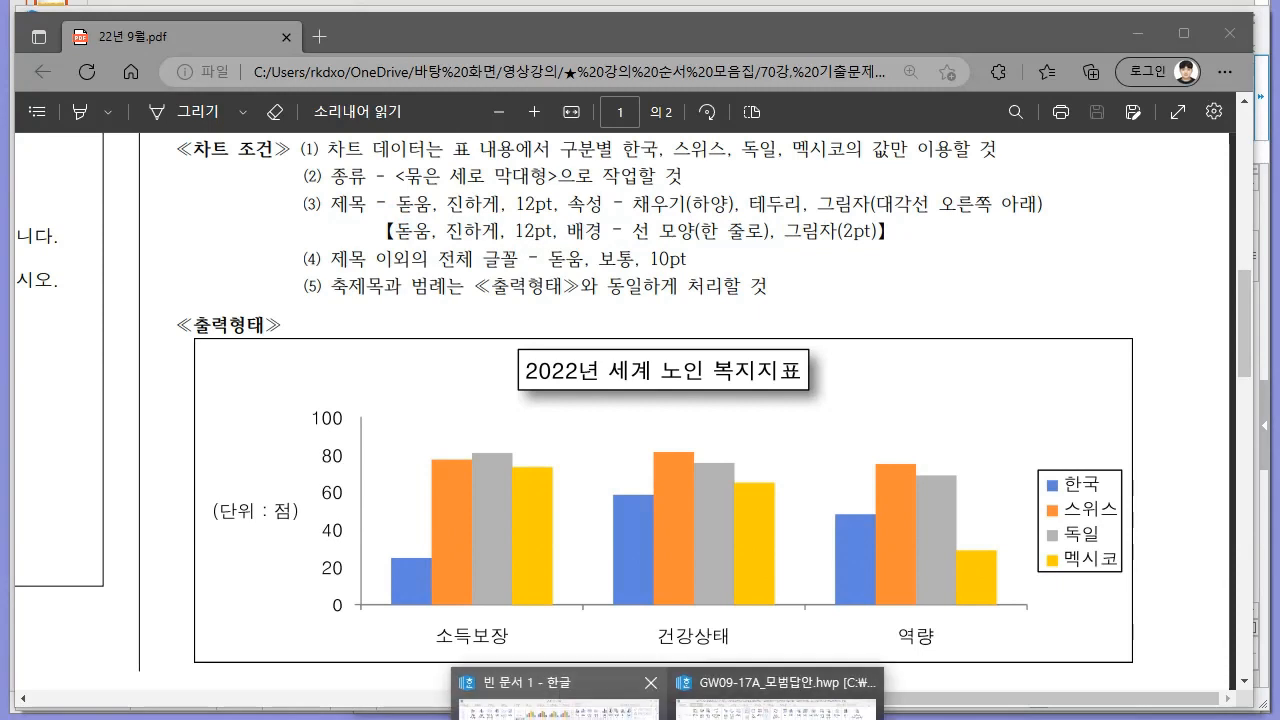
click(500, 692)
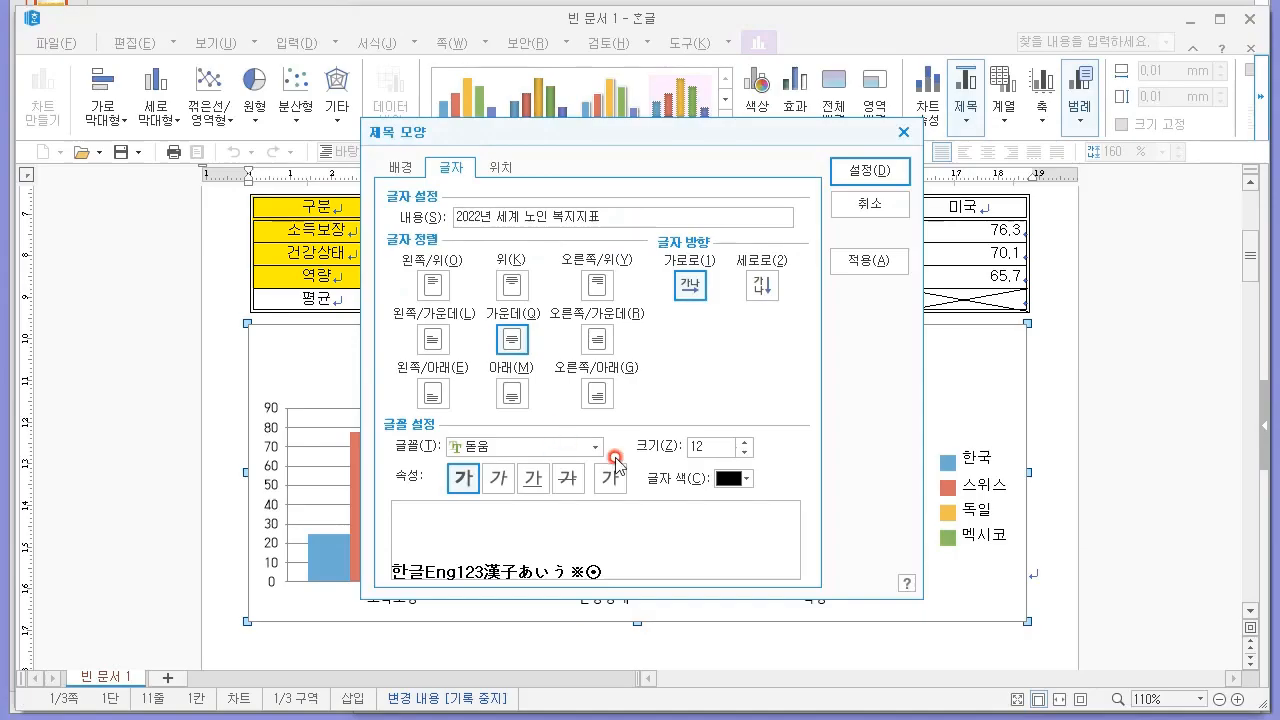
Step: Give the chart title a 2 pt shadow, apply the title settings and deselect the chart
click(500, 168)
click(400, 168)
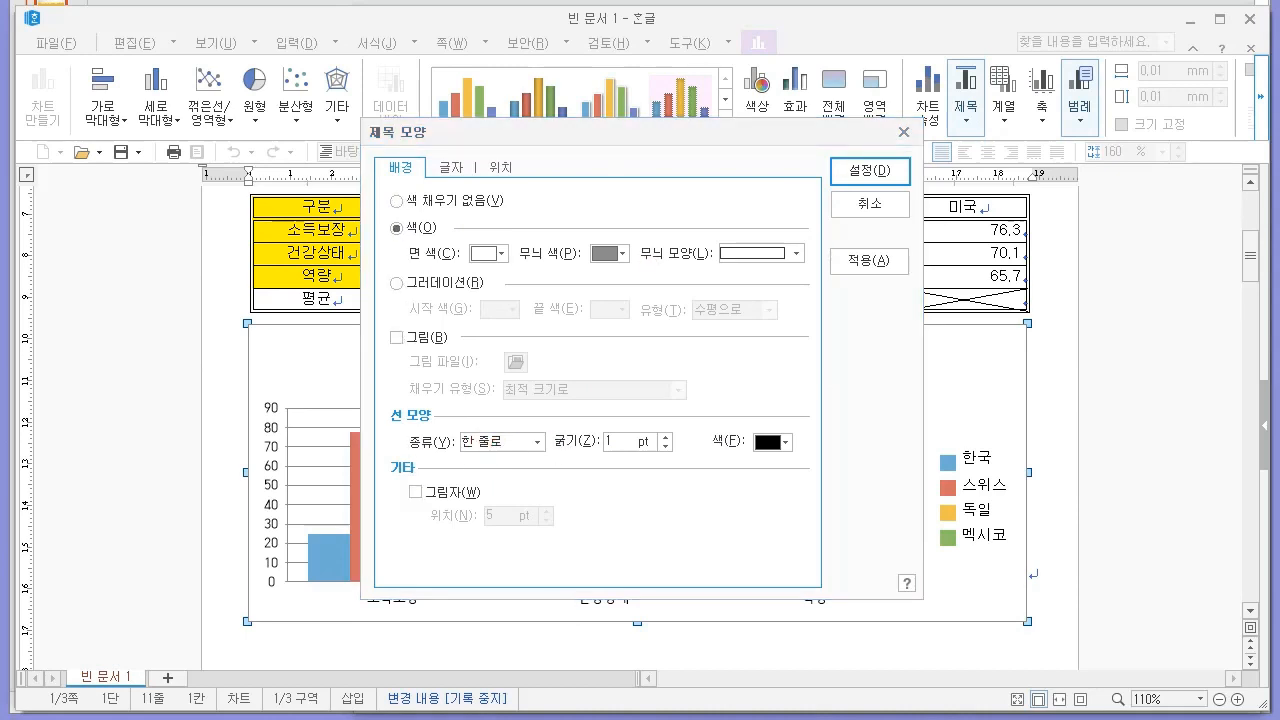
key(alt+Tab)
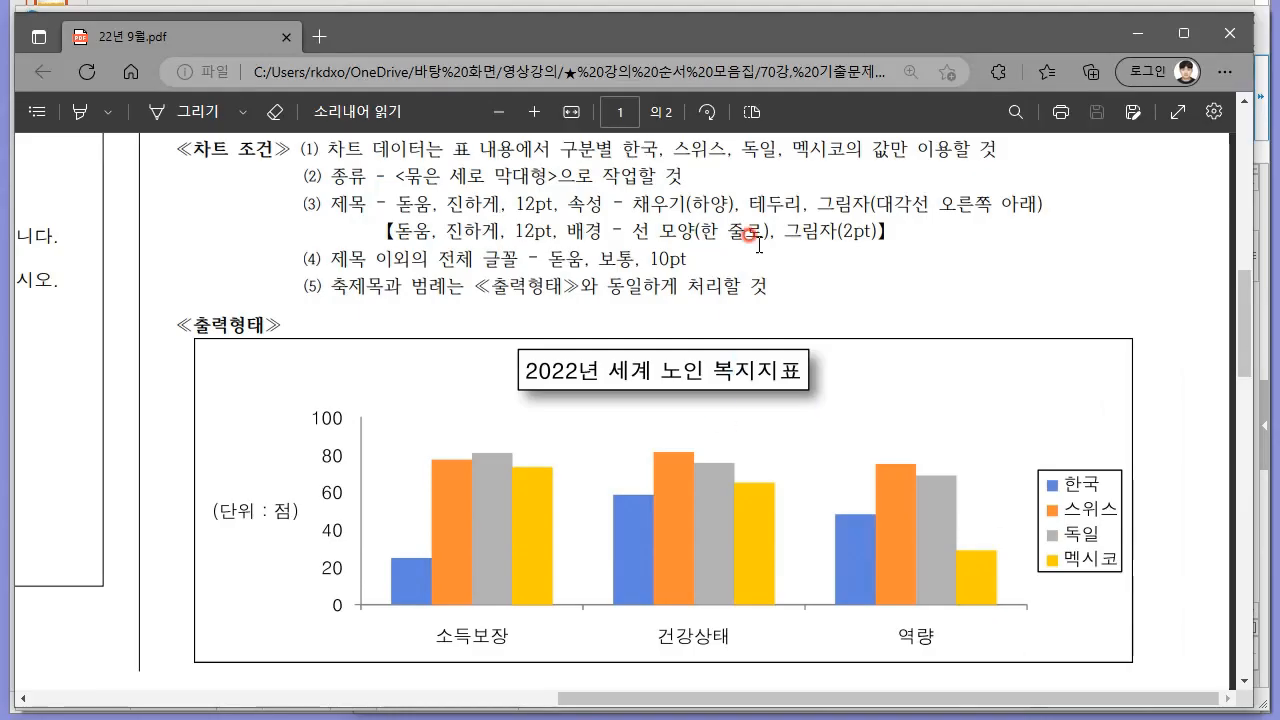
key(alt+Tab)
click(418, 492)
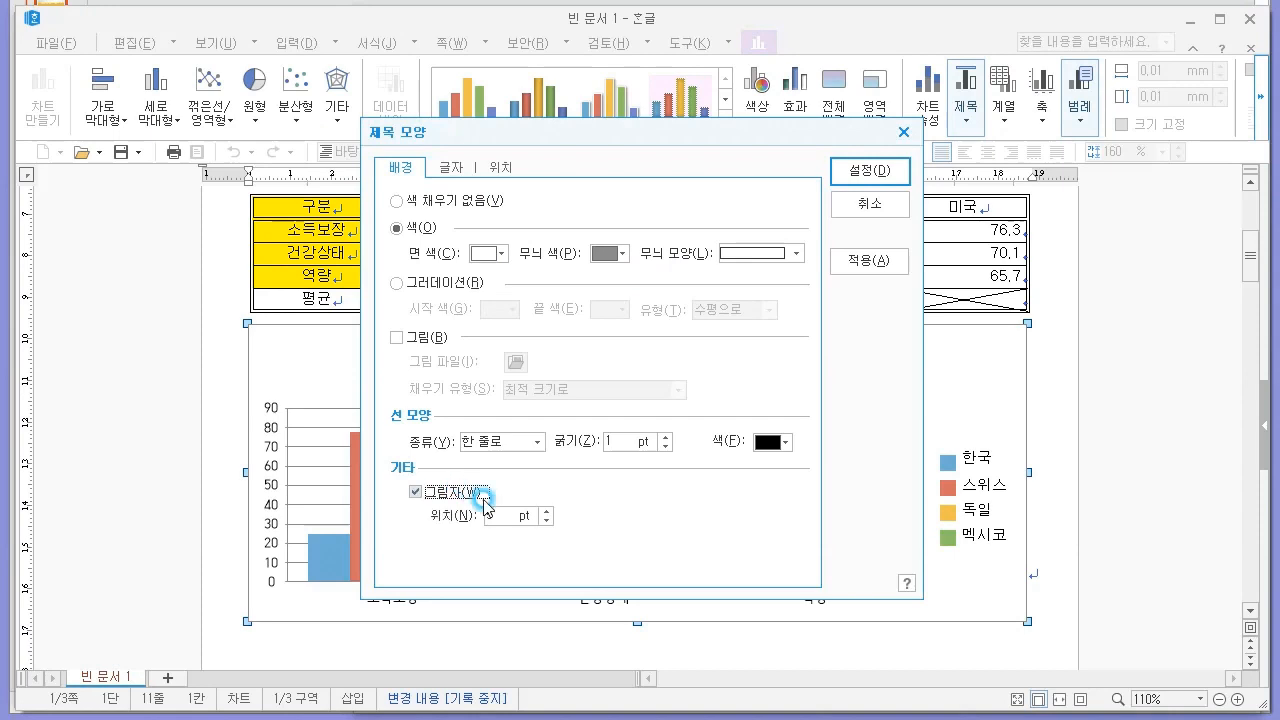
click(465, 525)
text(2)
click(859, 165)
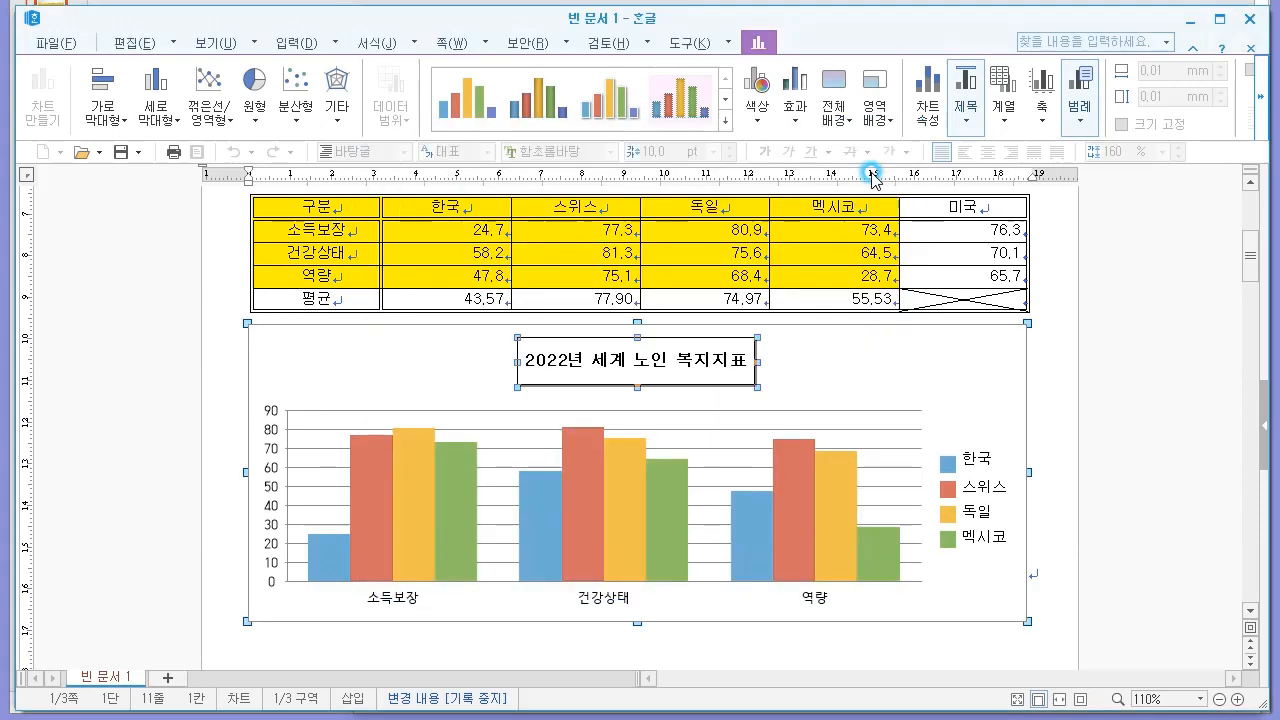
click(1087, 374)
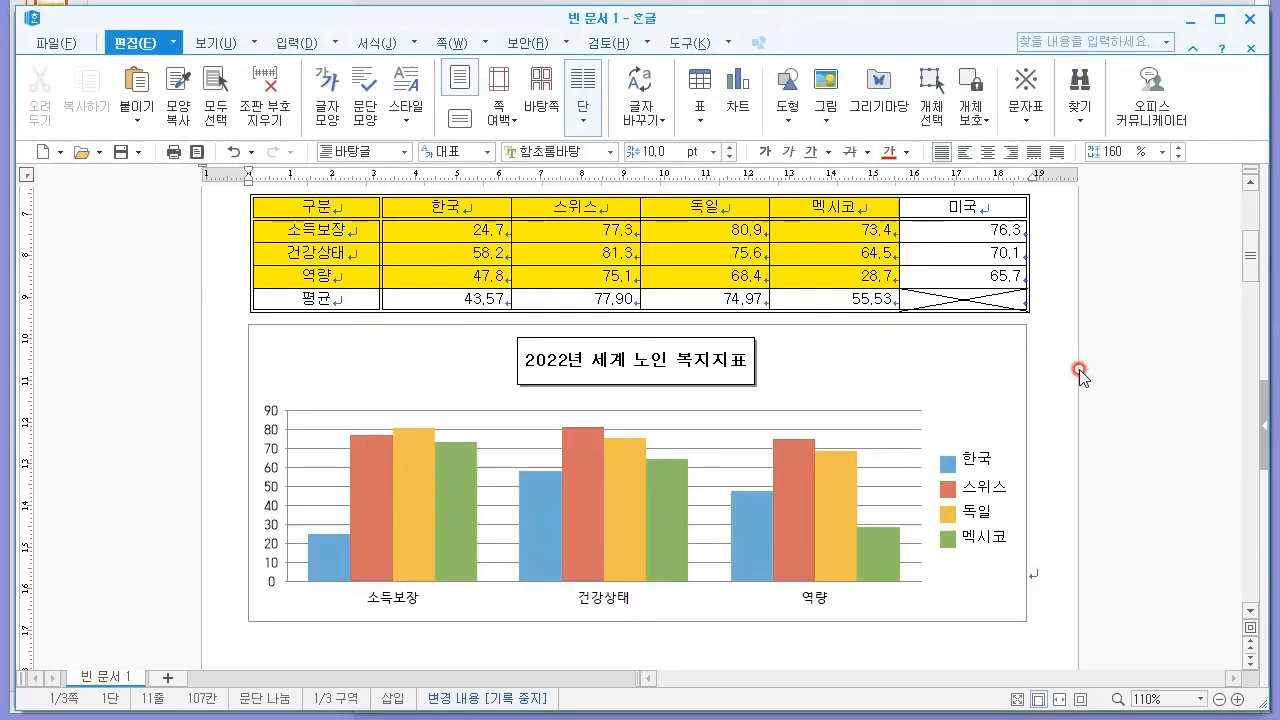
click(256, 400)
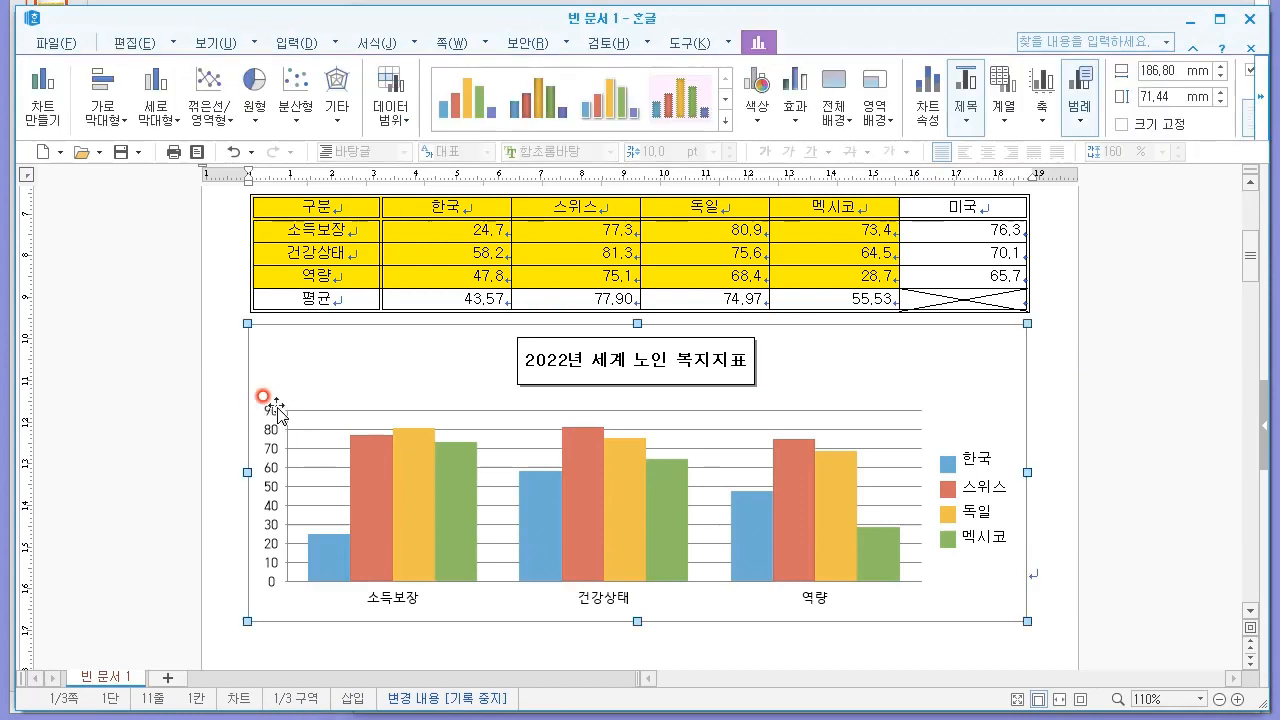
right_click(272, 409)
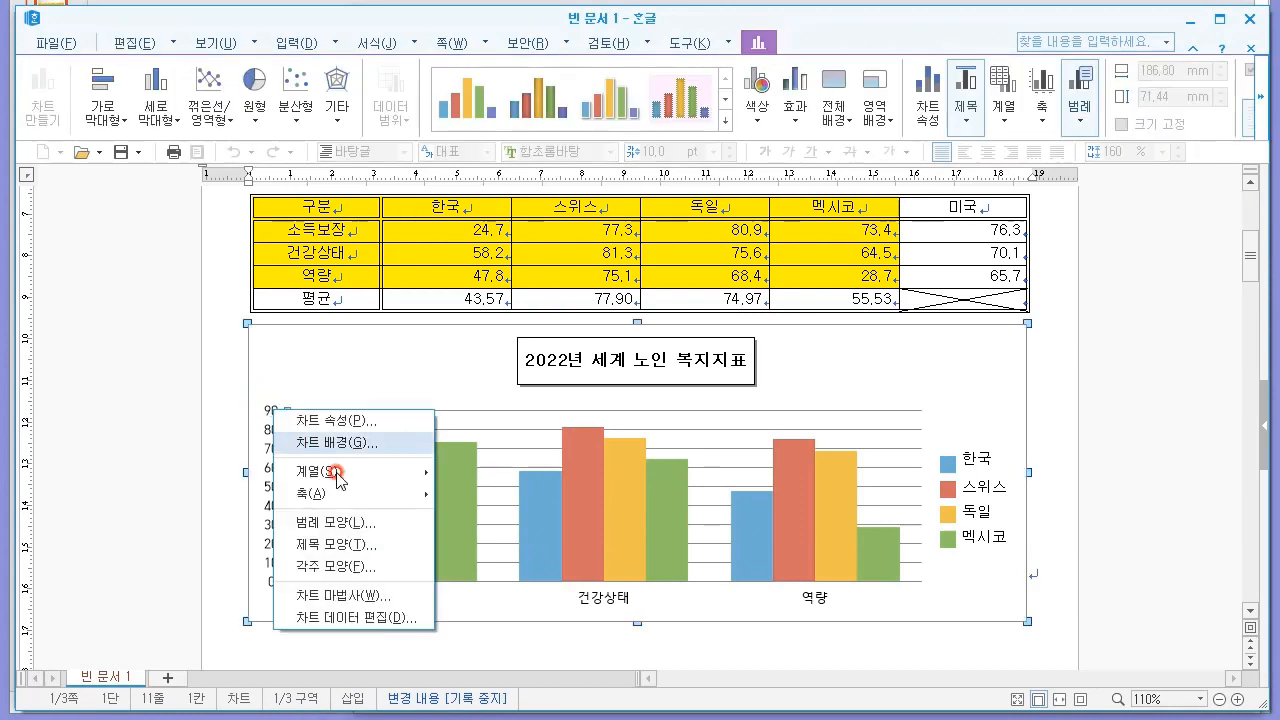
mouse_move(368, 502)
click(471, 519)
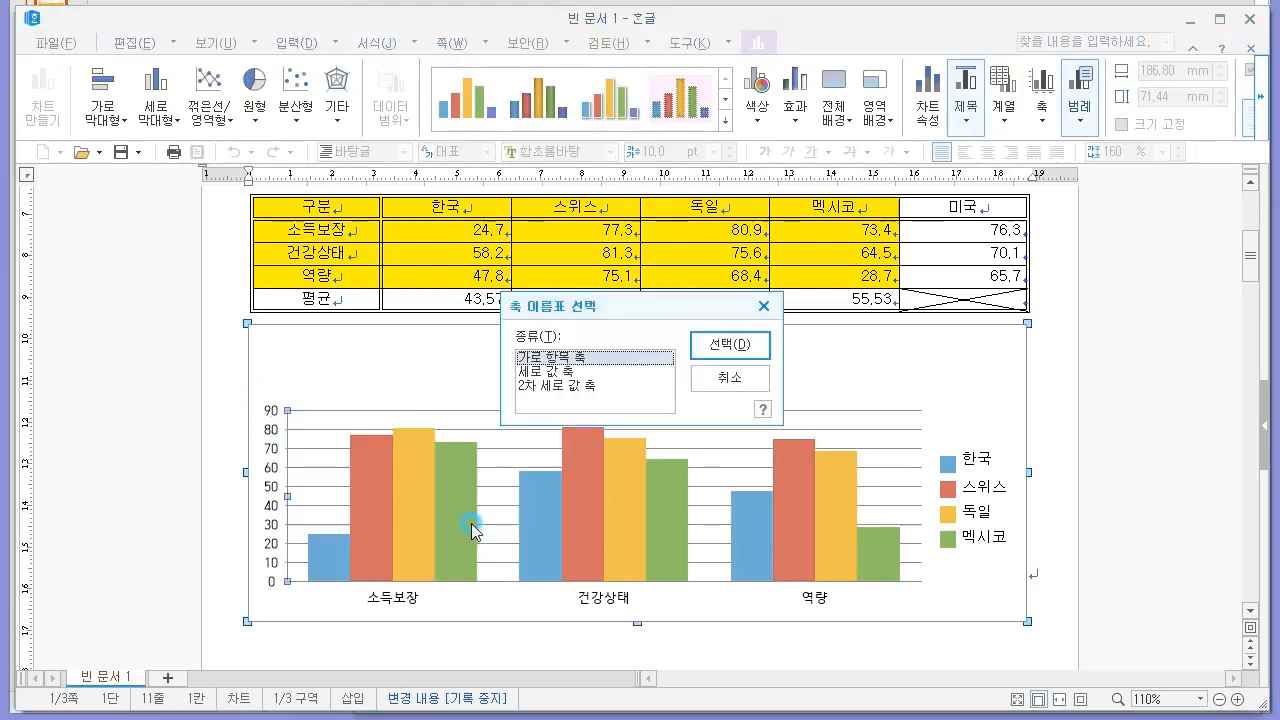
key(Escape)
right_click(281, 411)
mouse_move(417, 494)
click(490, 540)
key(Escape)
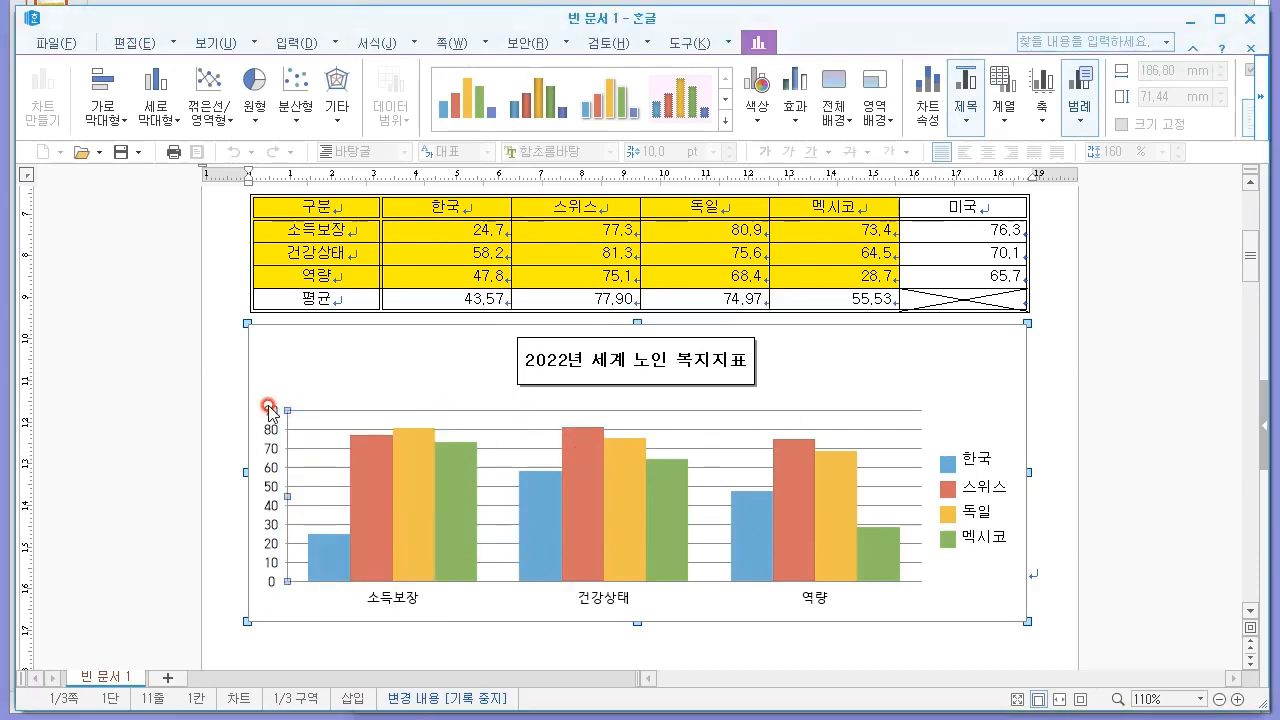
Step: Set the chart's 각주 (footnote) text to the 돋움 font at size 10, following the PDF condition, and deselect the chart
right_click(269, 410)
click(366, 560)
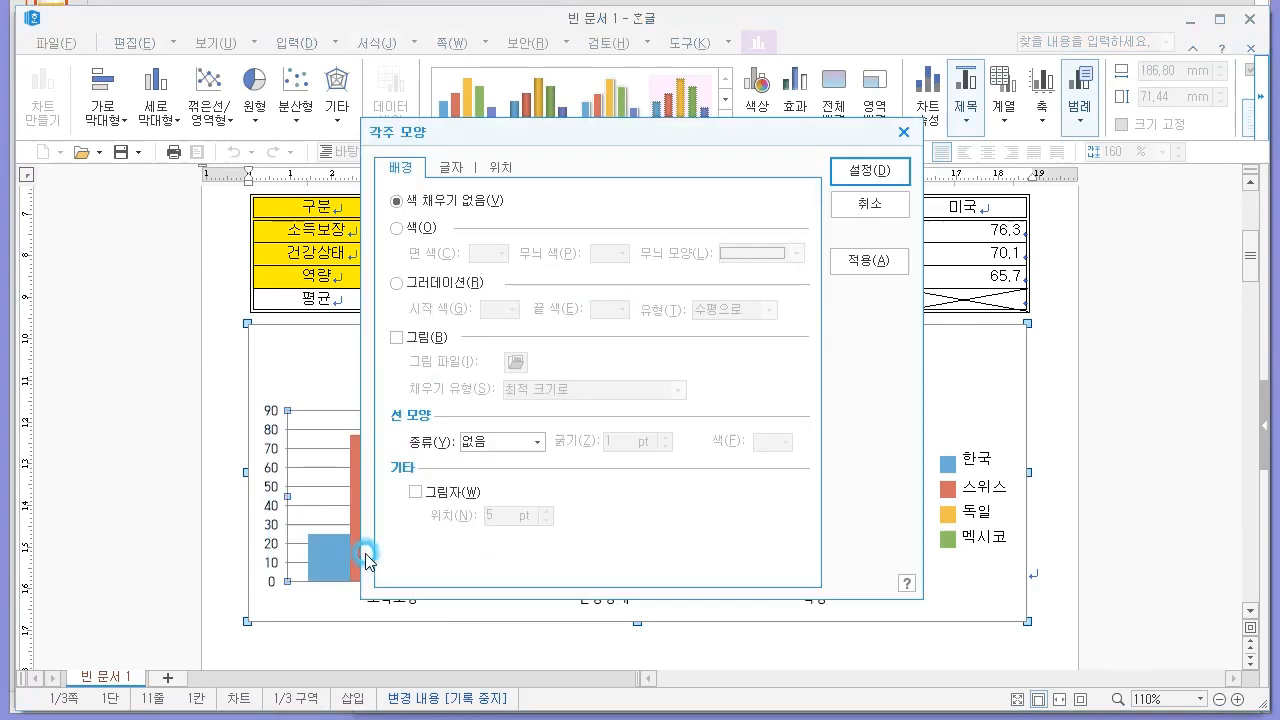
click(452, 168)
click(533, 452)
key(alt+Tab)
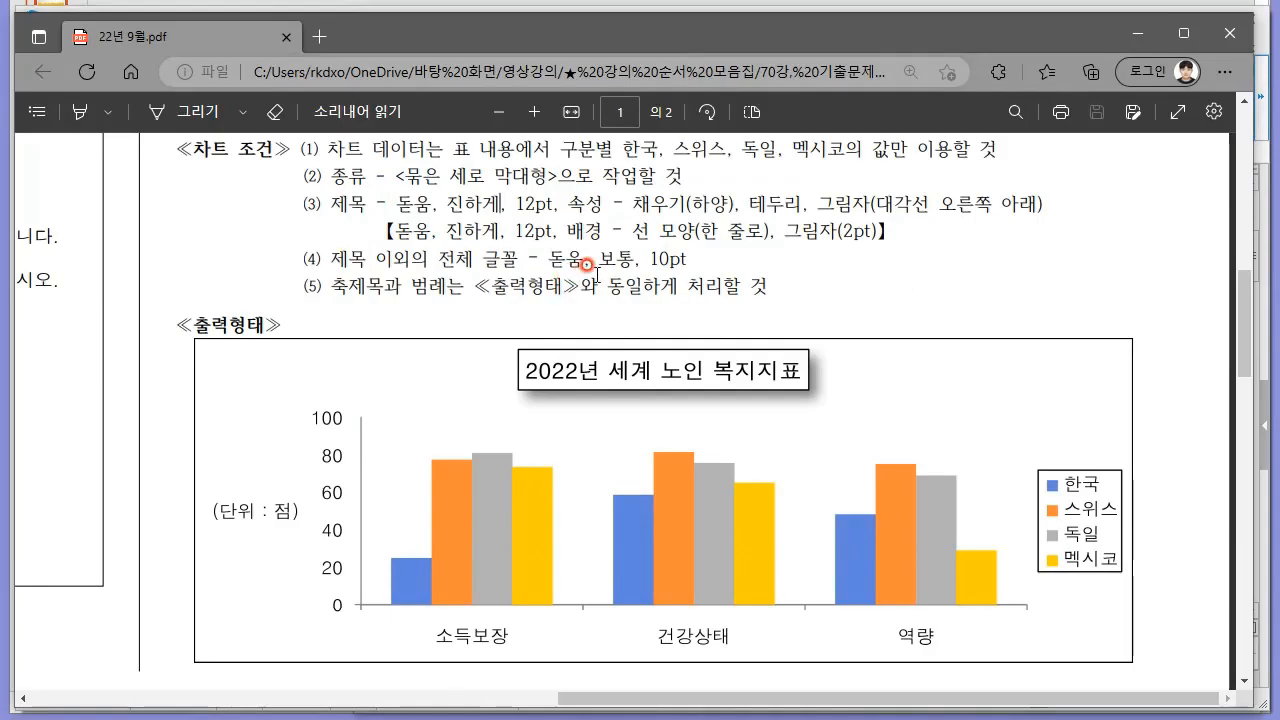
key(alt+Tab)
text(돋움)
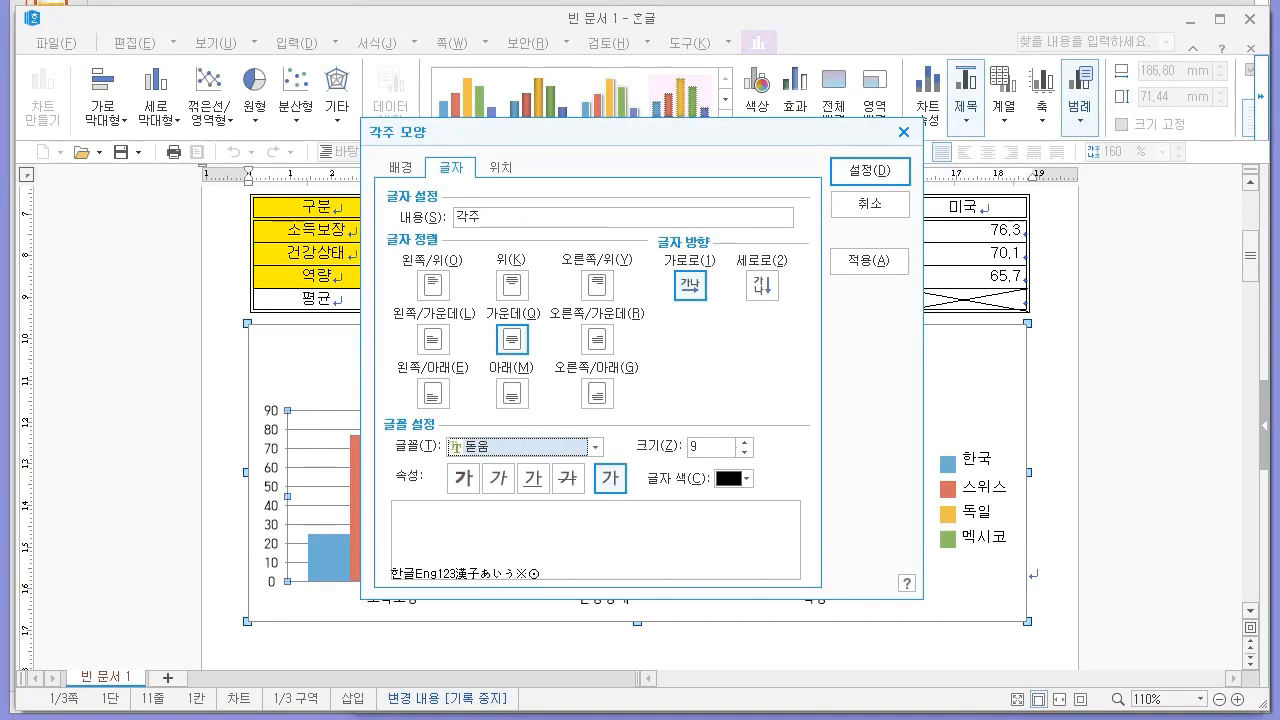
click(699, 448)
text(10)
key(Return)
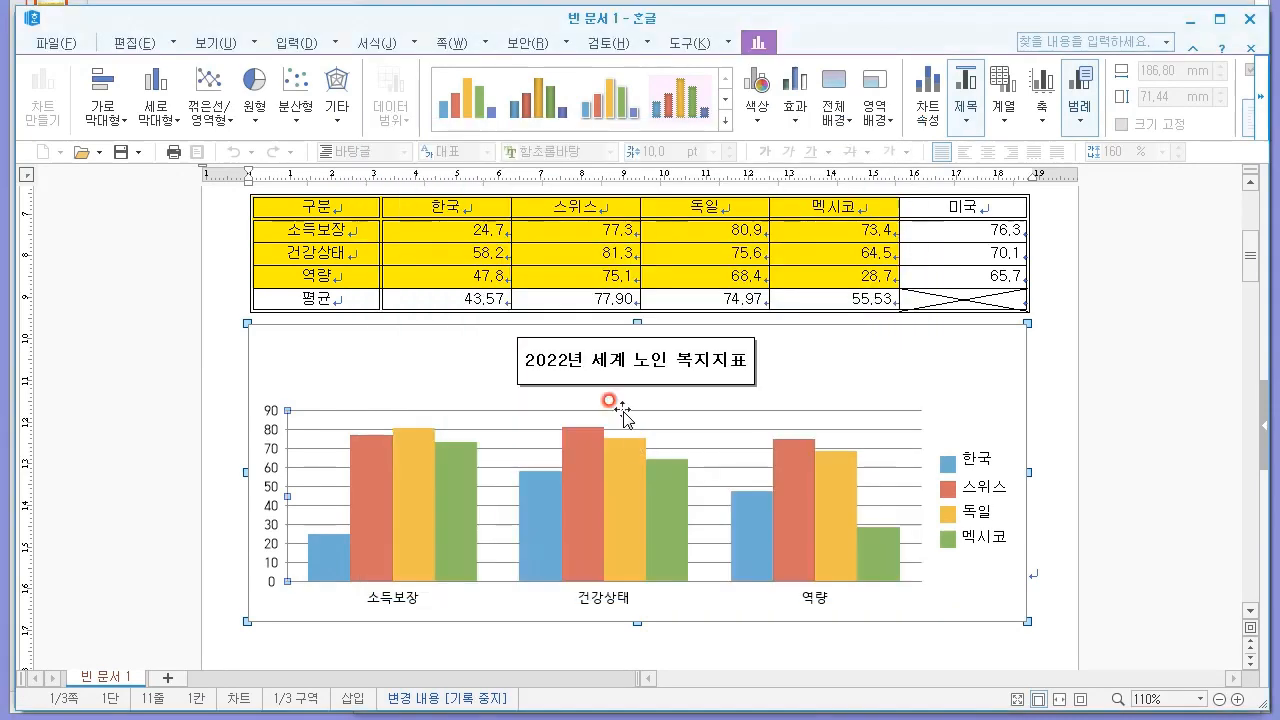
click(181, 360)
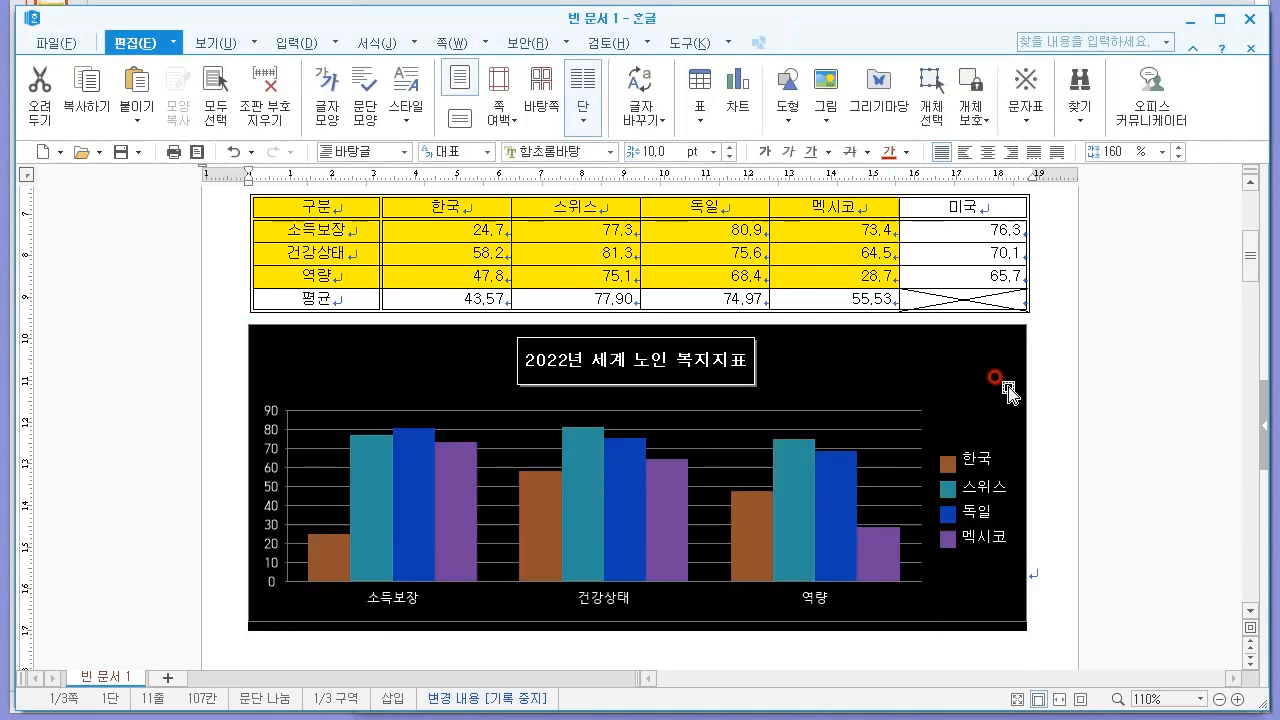
click(1052, 382)
Step: Check the axis-title and legend condition in the exam PDF and give the chart legend a black 한 줄로 (single-line) border
key(alt+Tab)
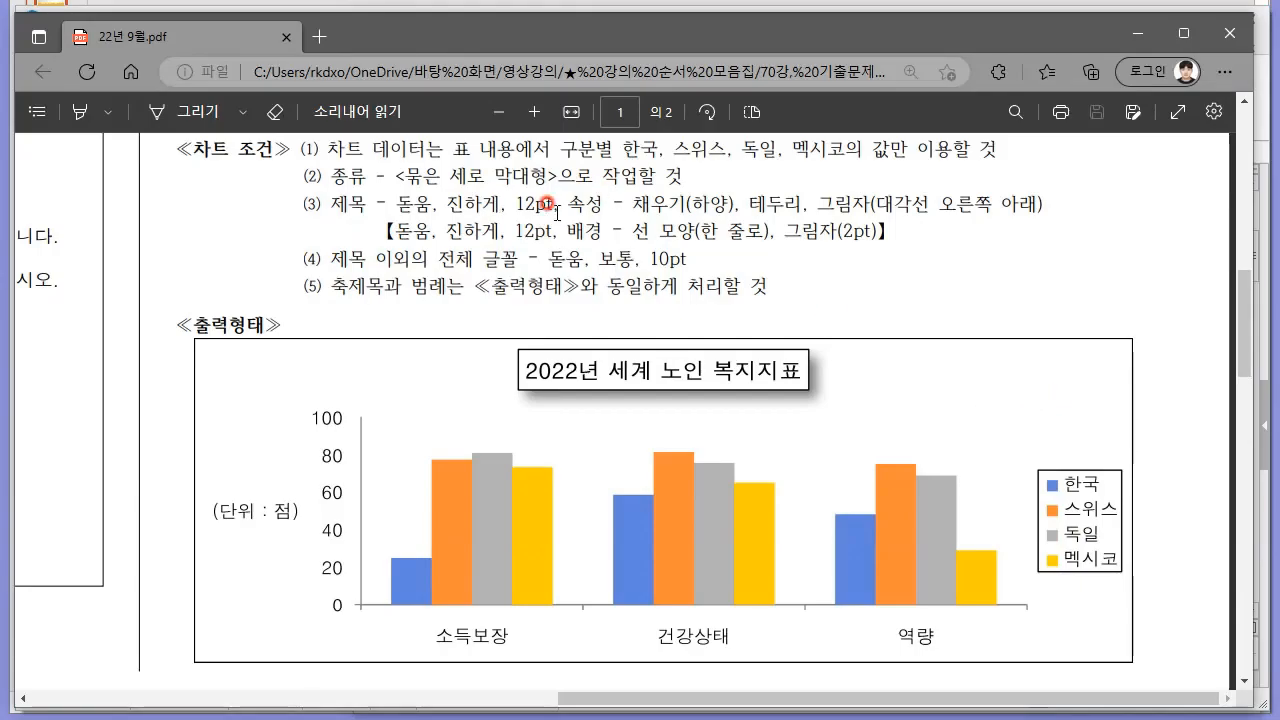
drag(330, 287, 706, 290)
click(606, 287)
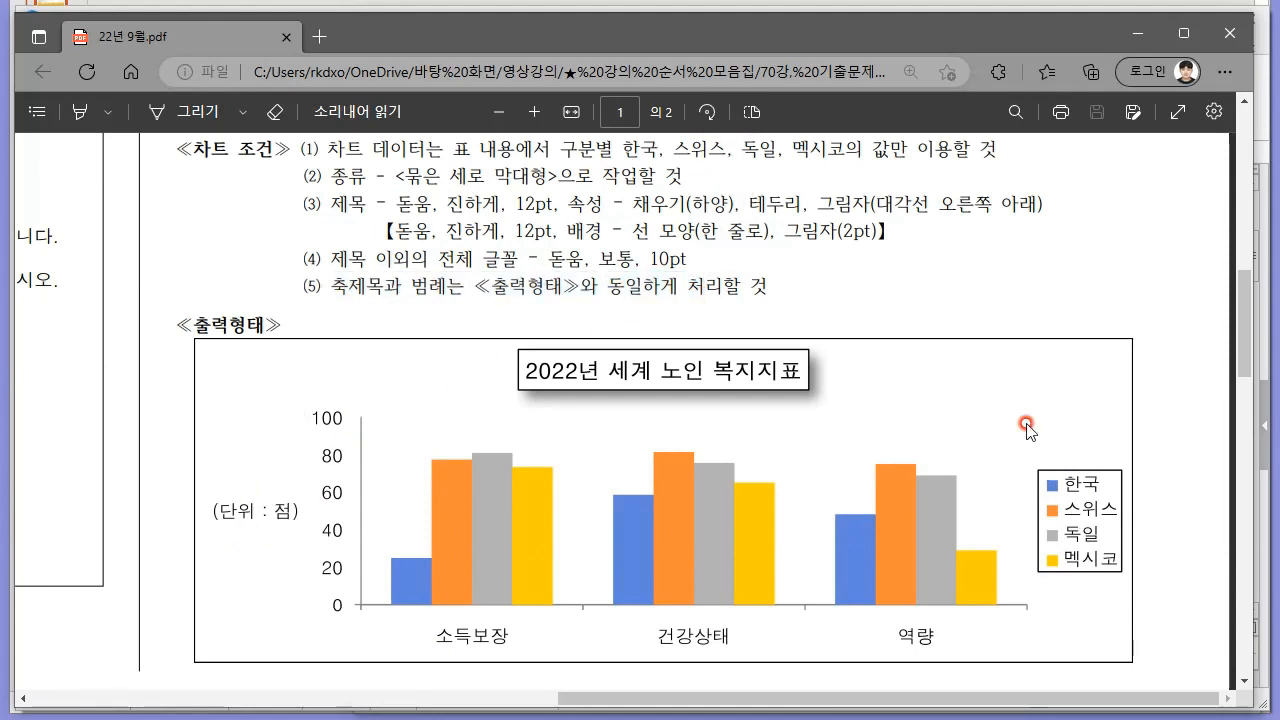
key(alt+Tab)
click(965, 457)
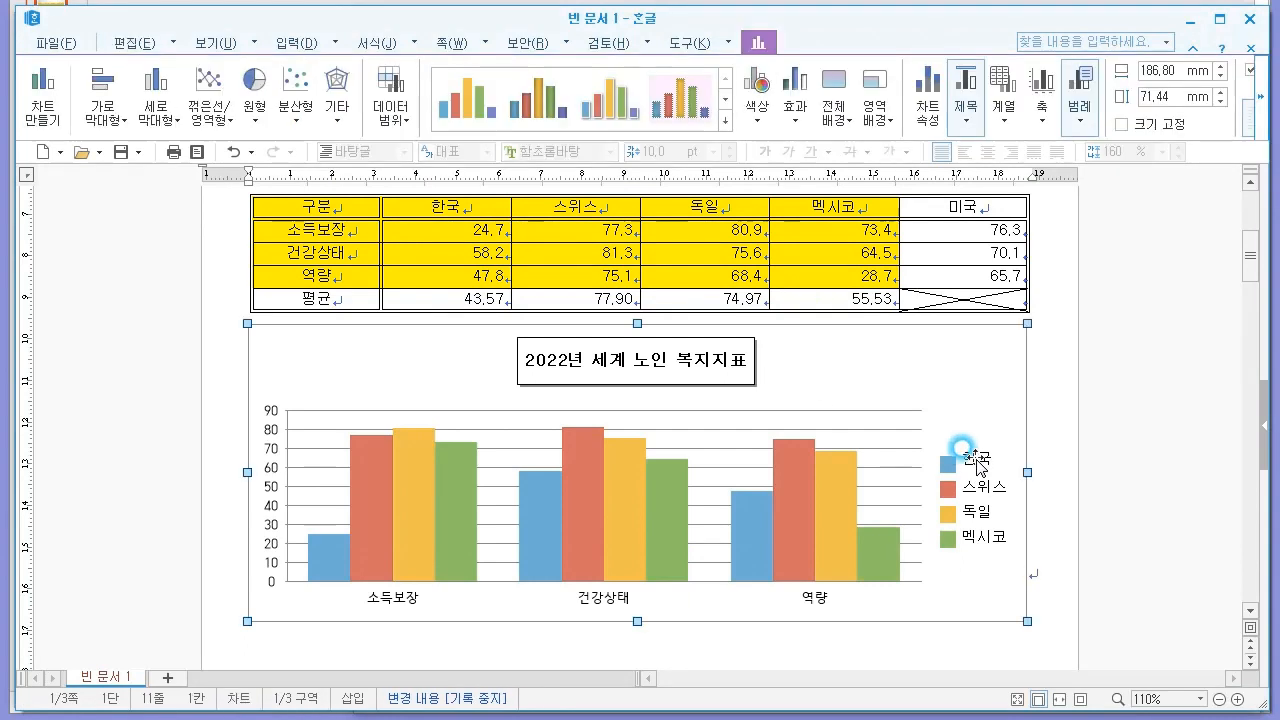
right_click(978, 462)
click(1060, 578)
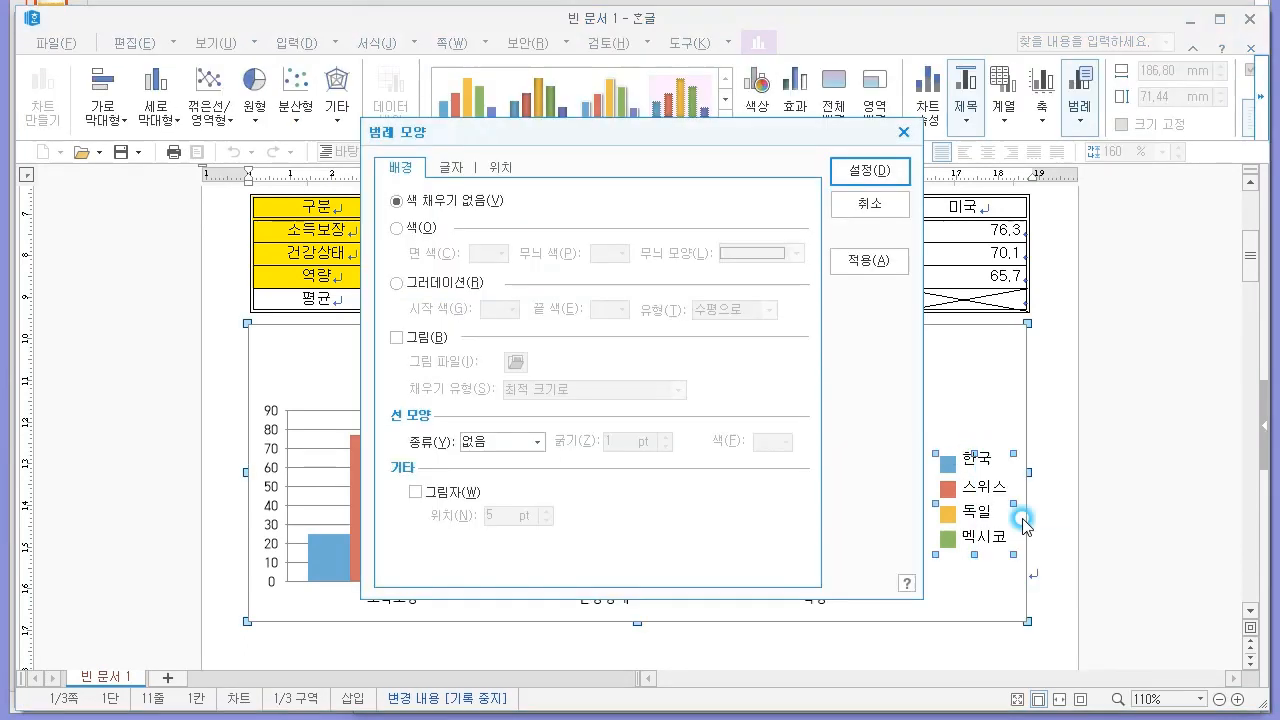
click(500, 441)
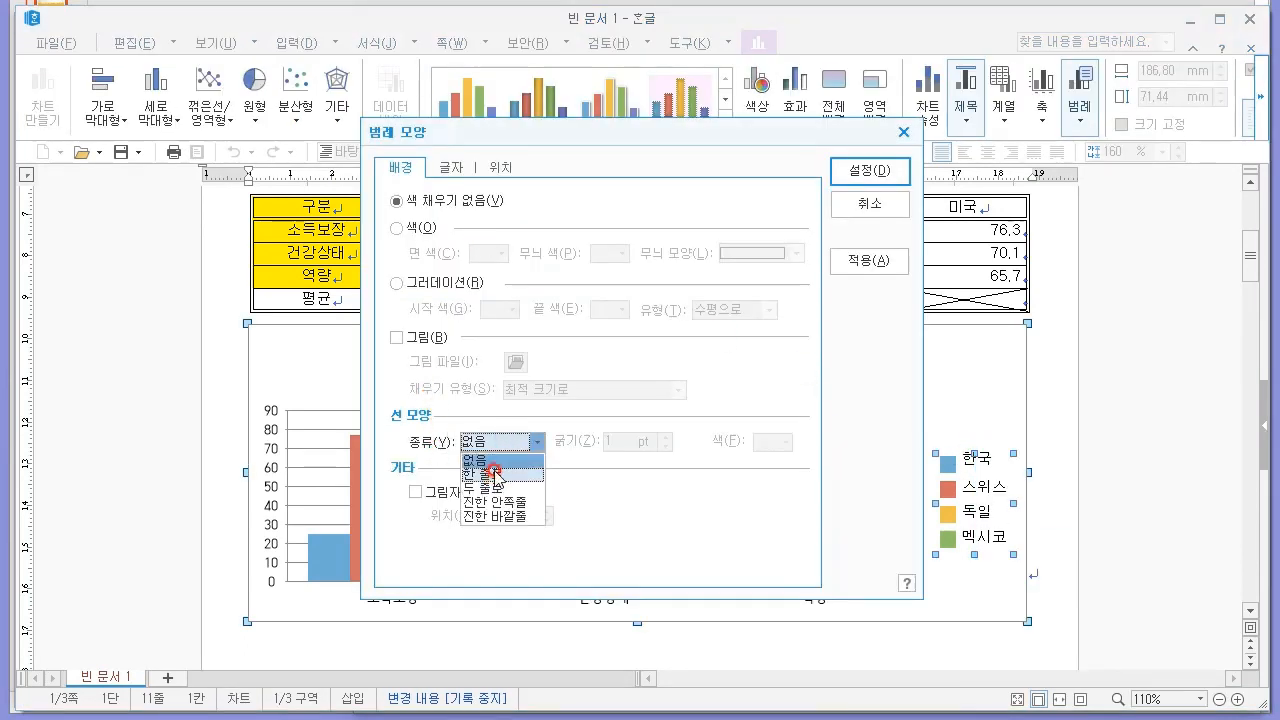
click(495, 473)
click(784, 442)
click(778, 497)
click(893, 171)
click(1040, 424)
key(alt+Tab)
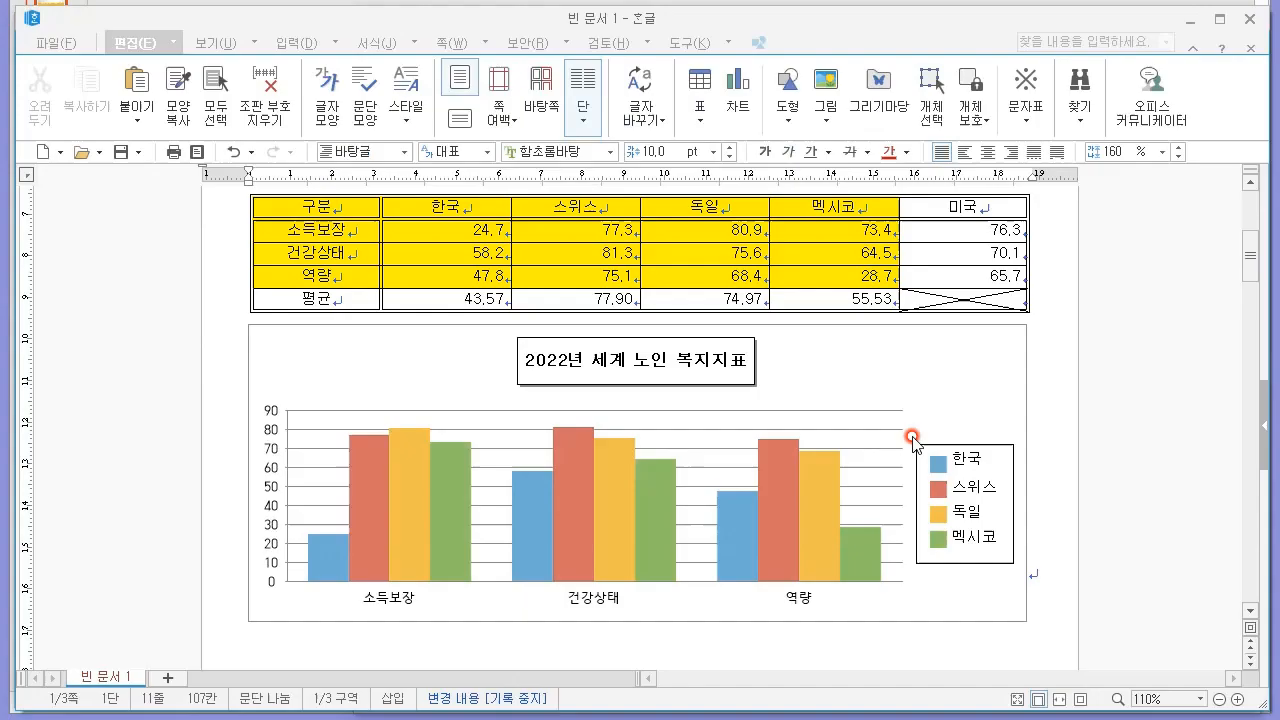
key(alt+Tab)
Step: Open the shape settings of the chart's 세로 값 축 (vertical value axis) and look through its scale and tick options
click(262, 402)
right_click(264, 406)
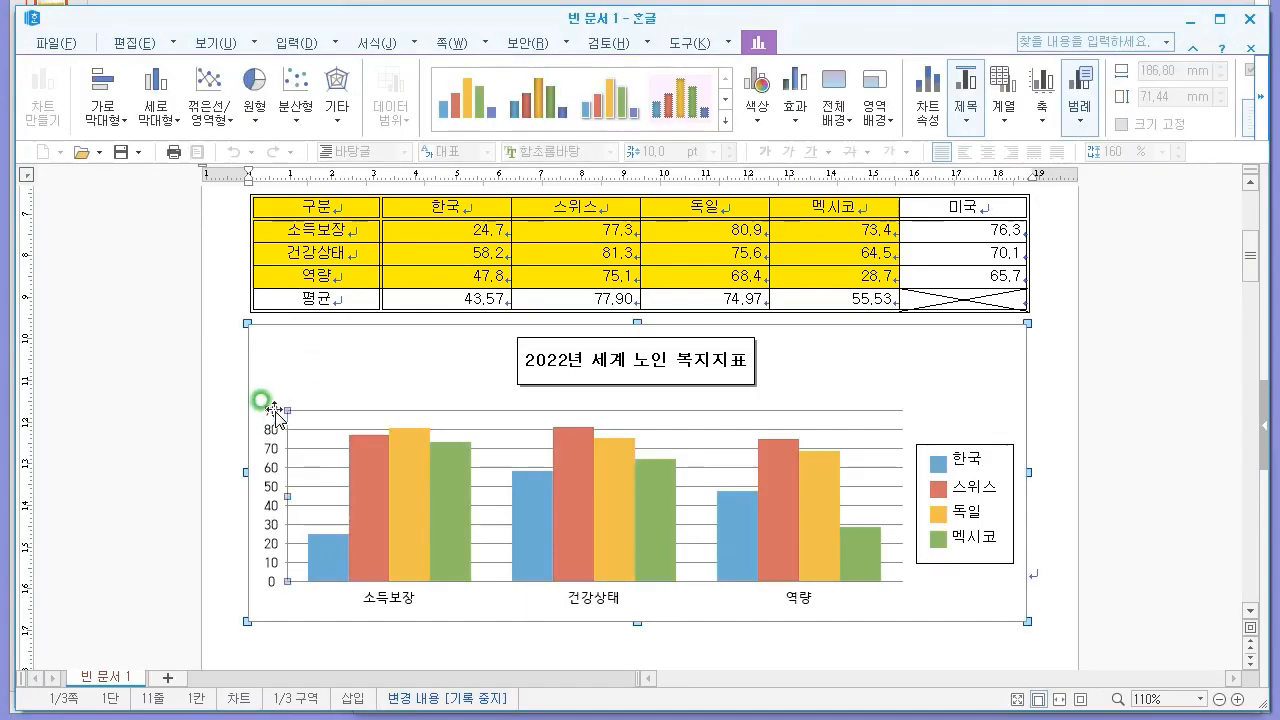
mouse_move(411, 493)
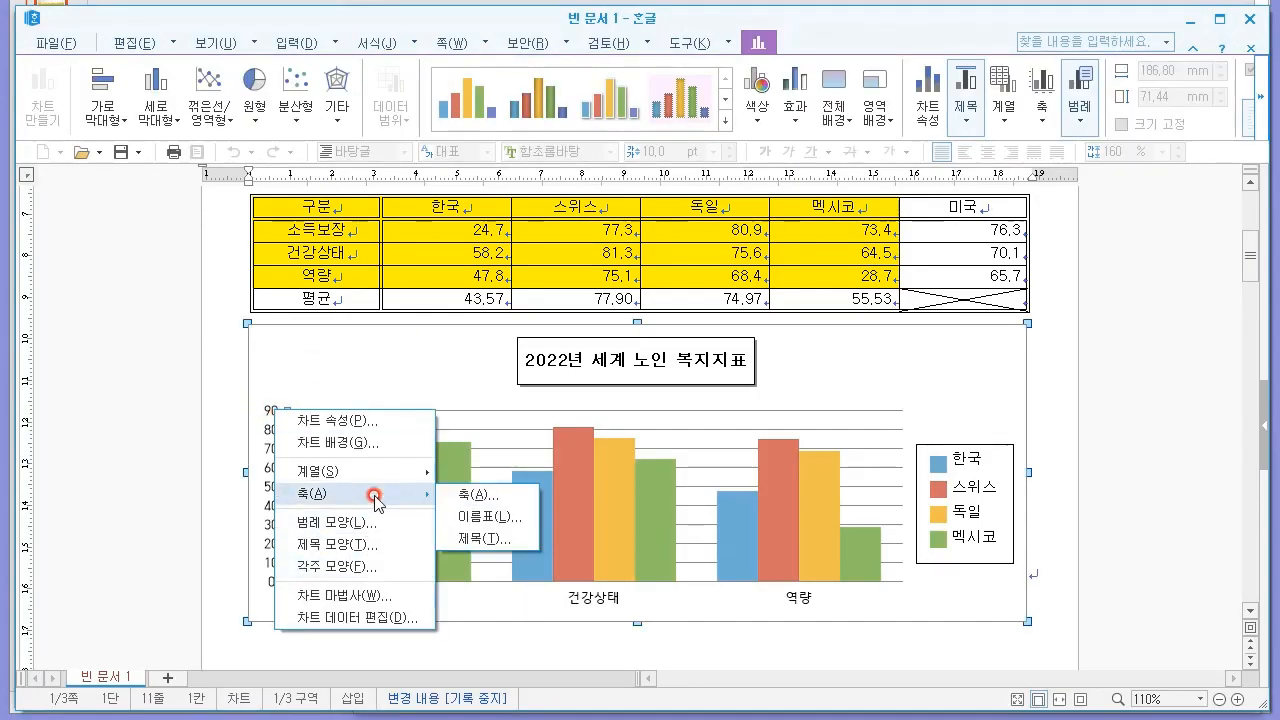
click(486, 492)
click(545, 370)
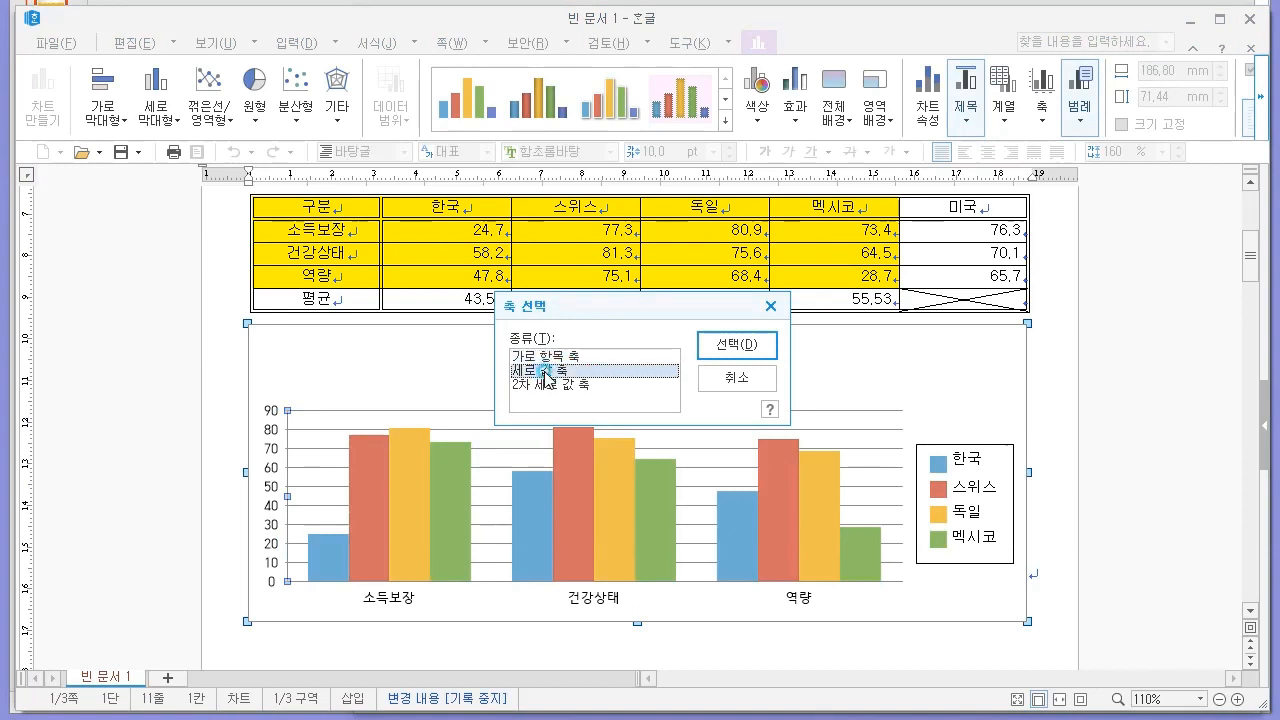
click(737, 345)
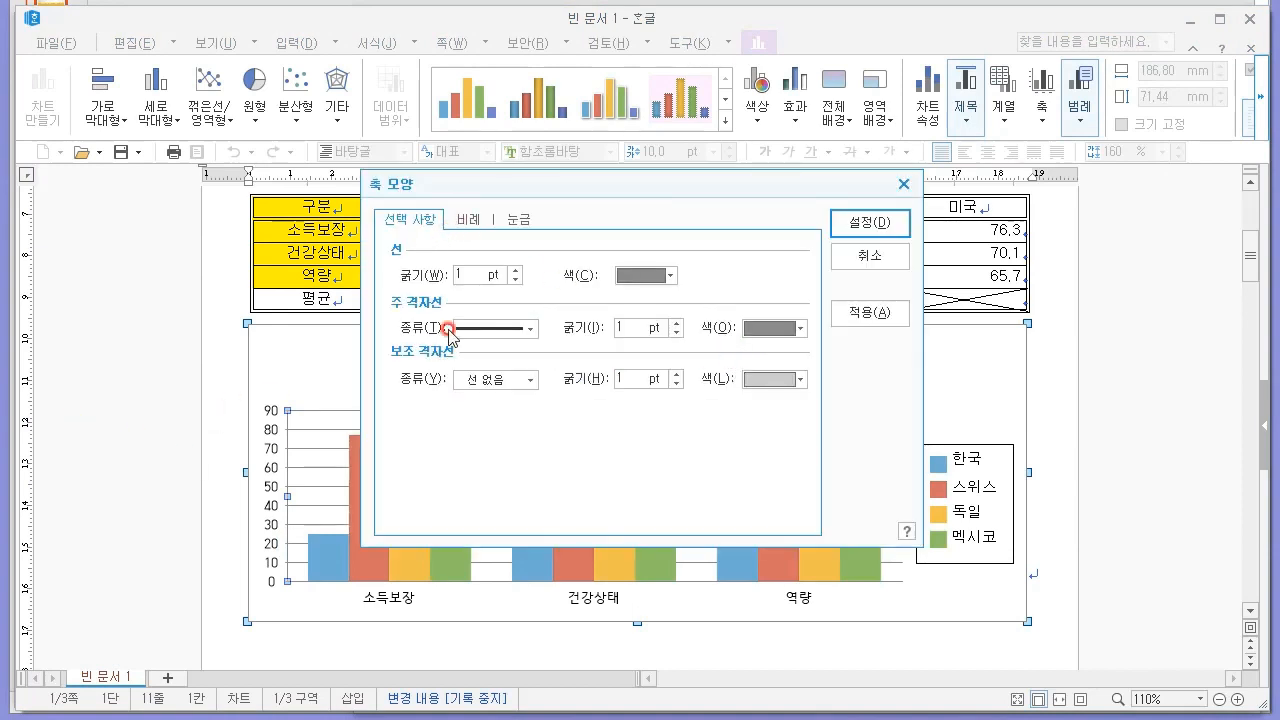
click(470, 221)
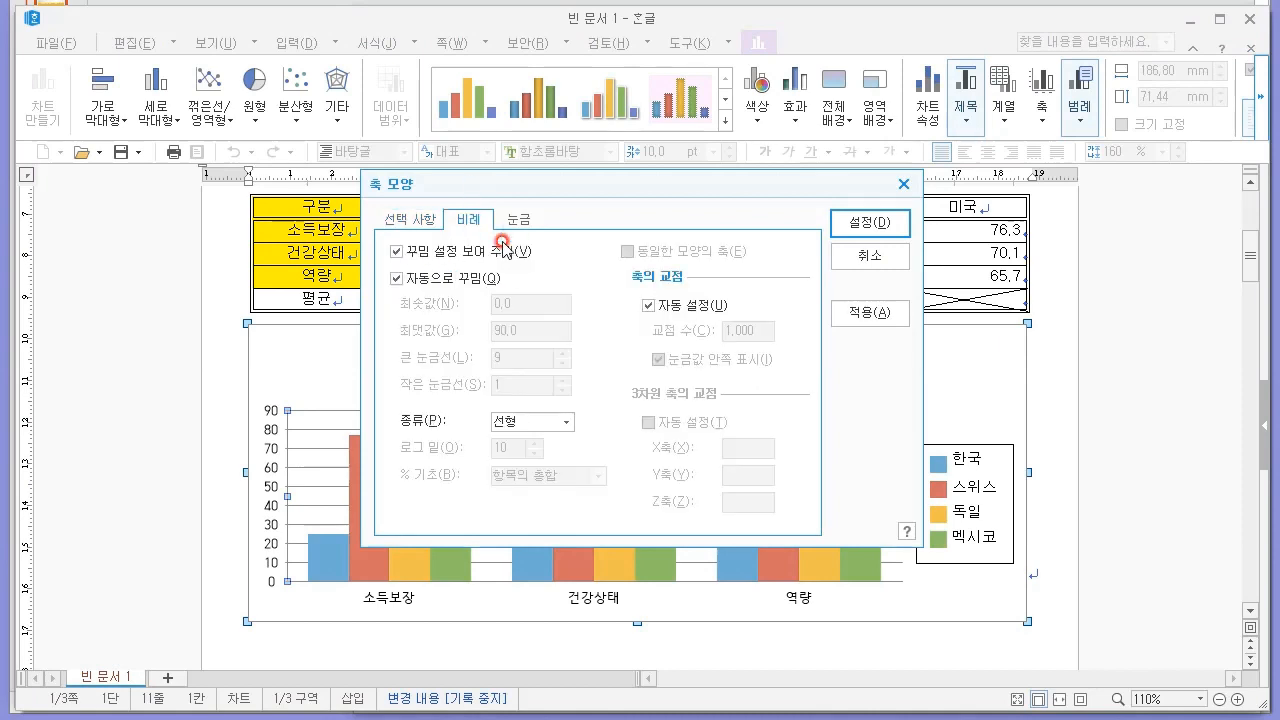
click(510, 222)
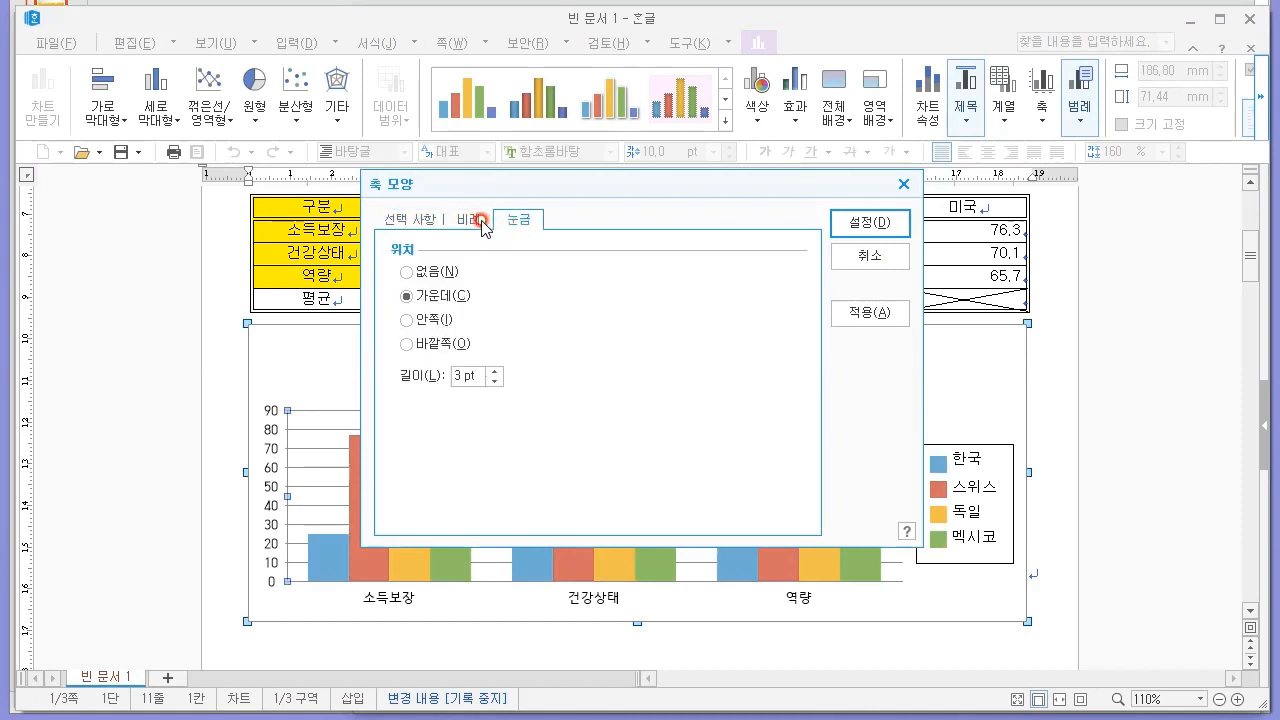
Step: Turn off automatic scaling for the vertical value axis and set its maximum to 100, matching the sample chart in the PDF
click(467, 221)
click(439, 273)
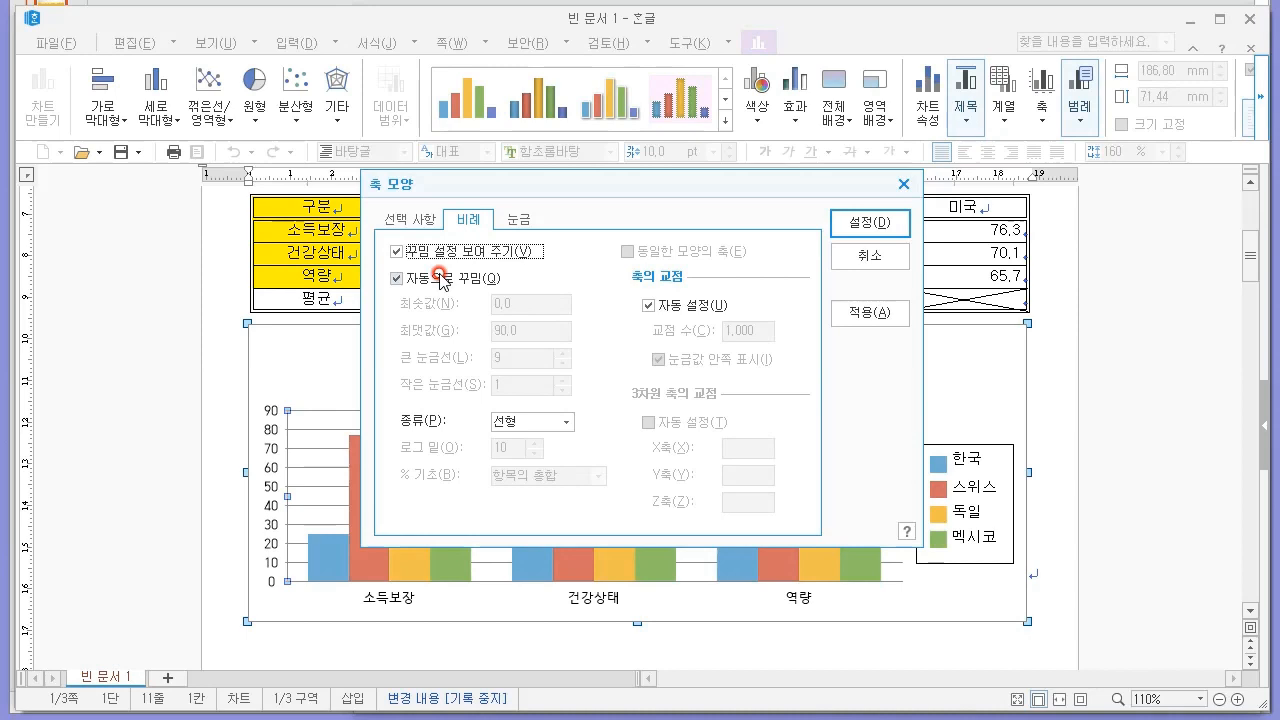
click(510, 301)
double_click(527, 330)
key(alt+Tab)
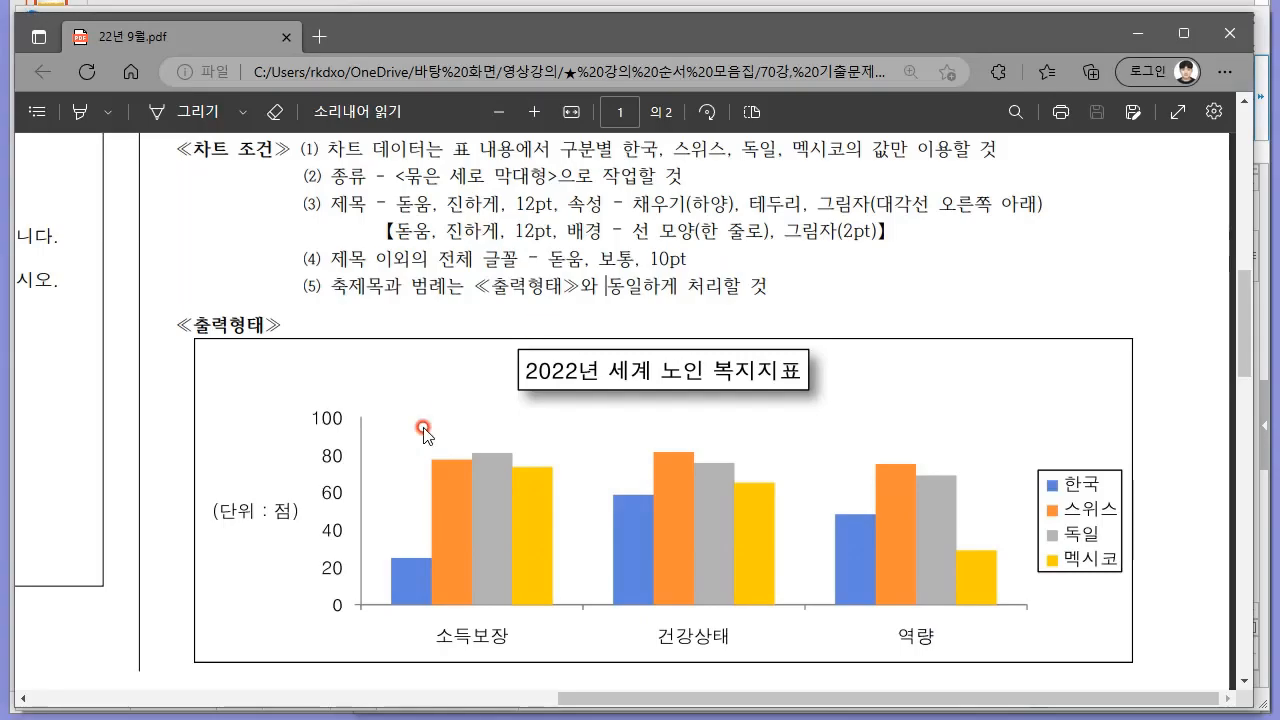
key(alt+Tab)
text(100)
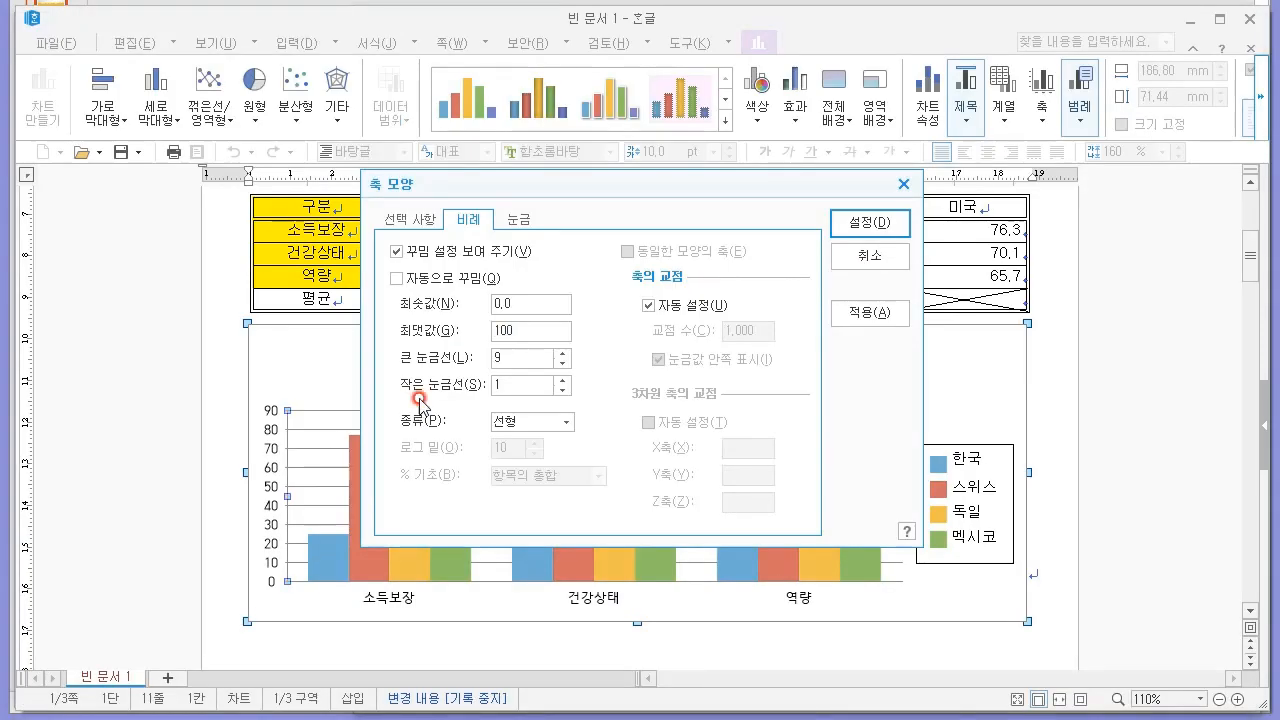
Step: Check the sample chart's axis scale in the PDF and set 큰 눈금선 (major gridlines) to 20
key(alt+Tab)
key(alt+Tab)
click(497, 356)
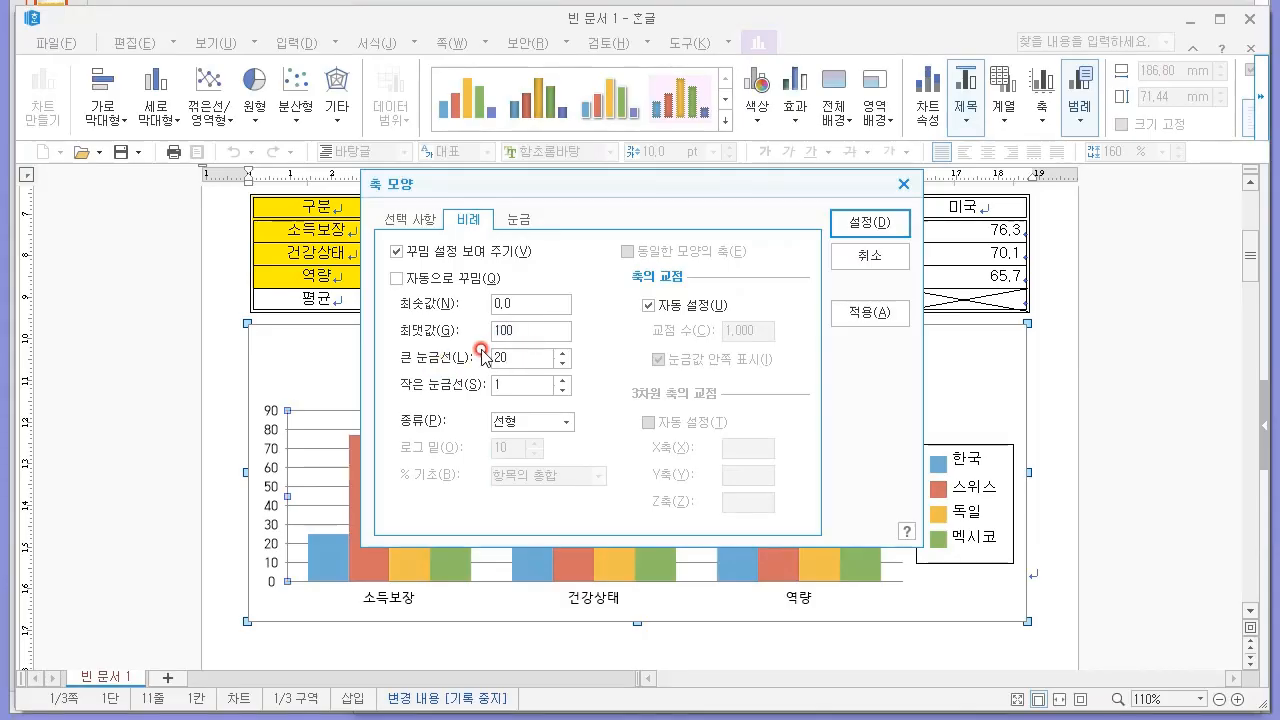
Step: Apply the scale settings to the vertical value axis, with maximum 100 and 큰 눈금선 (major gridlines) 20
click(841, 238)
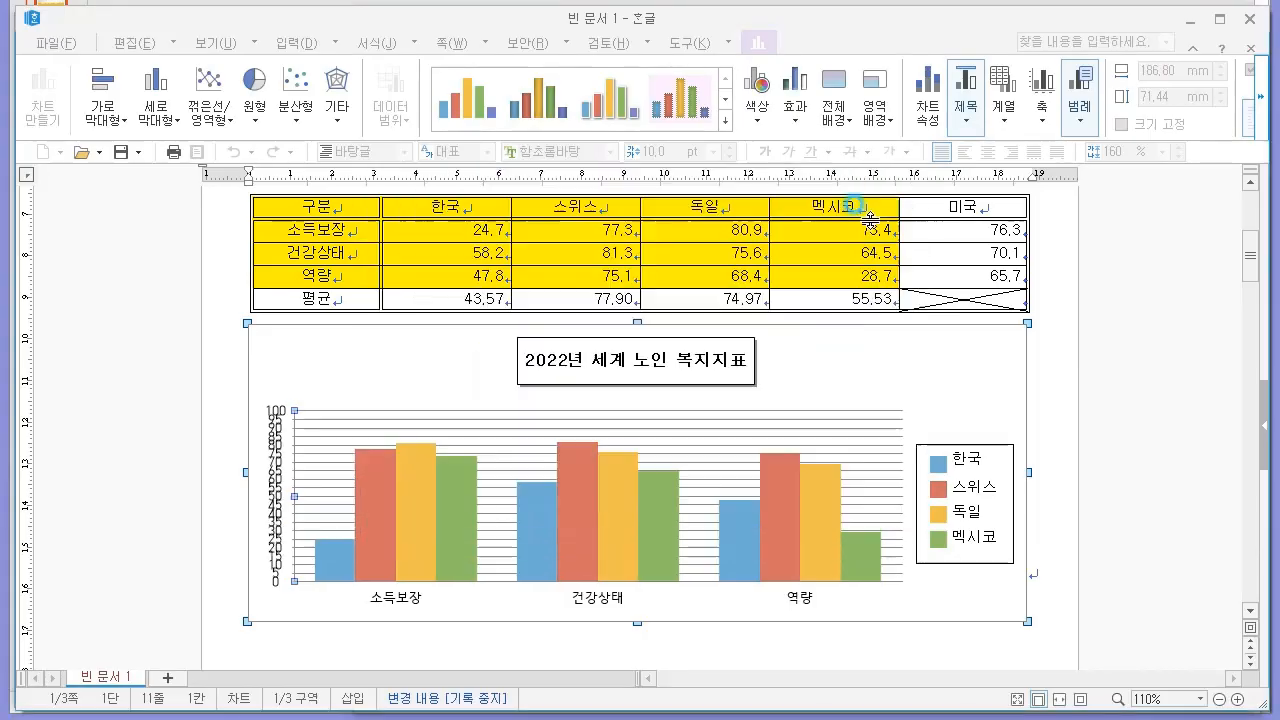
double_click(270, 410)
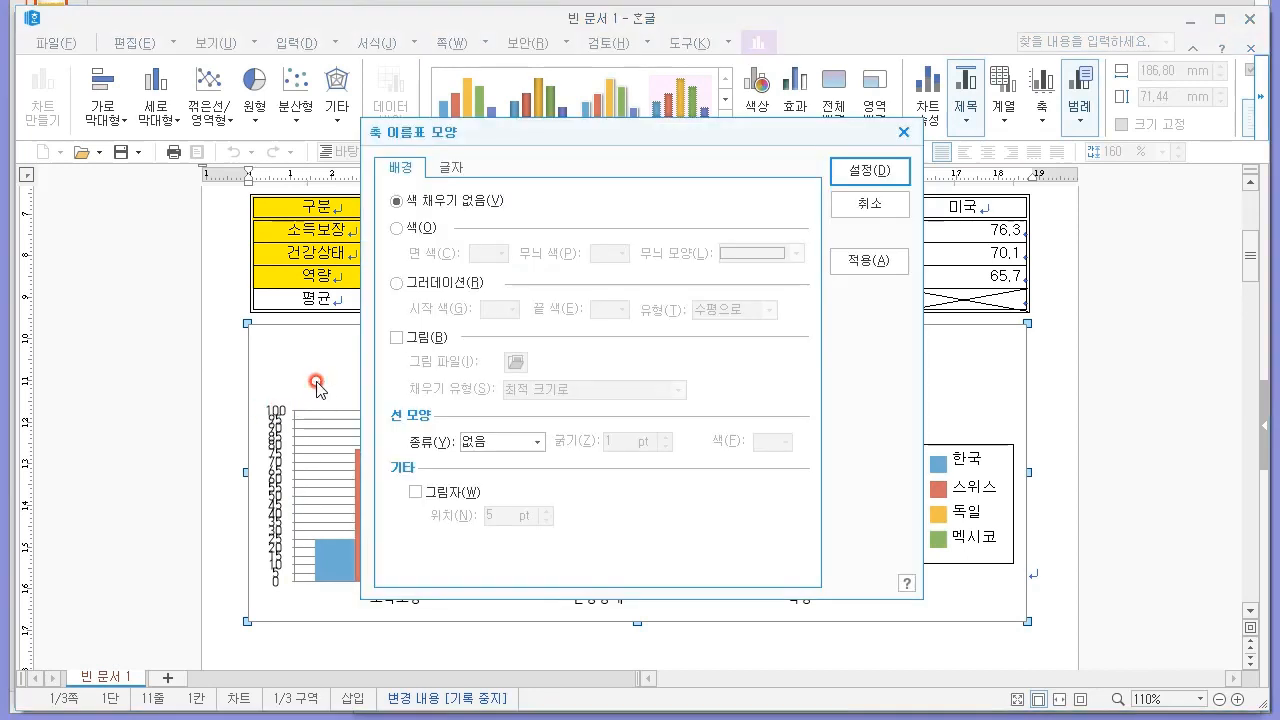
key(Escape)
double_click(280, 408)
right_click(281, 410)
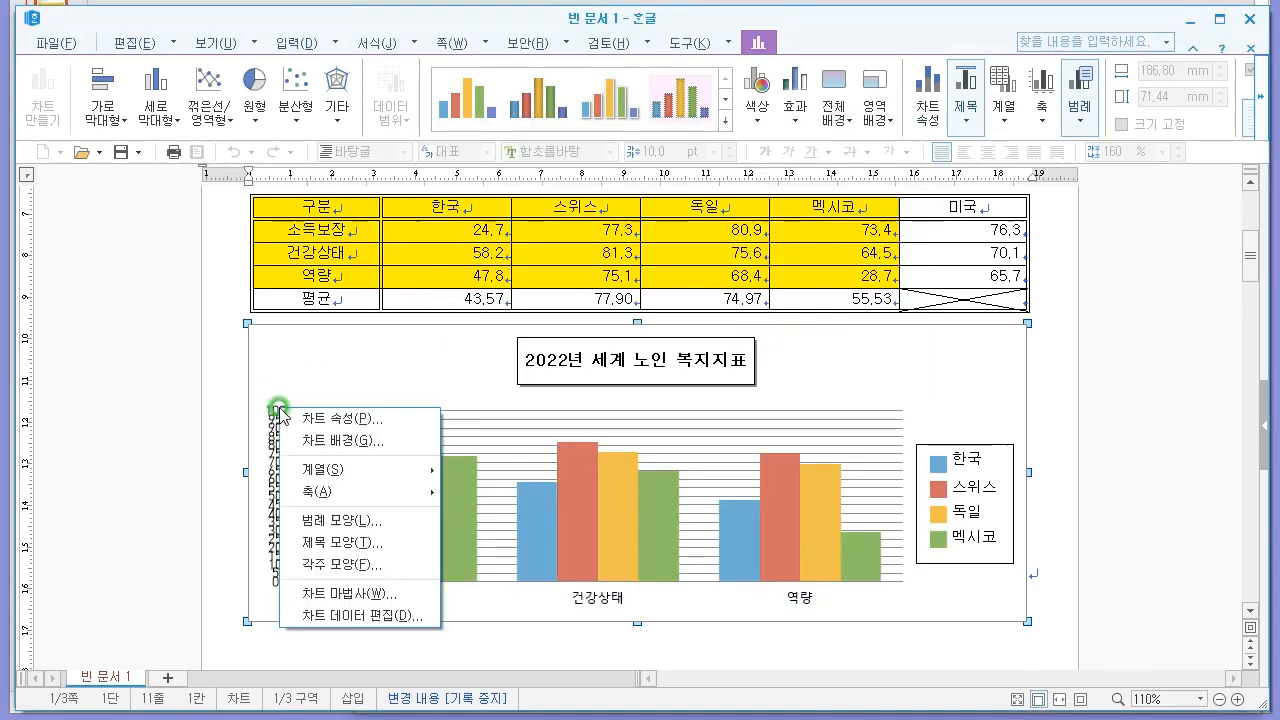
mouse_move(440, 491)
click(522, 495)
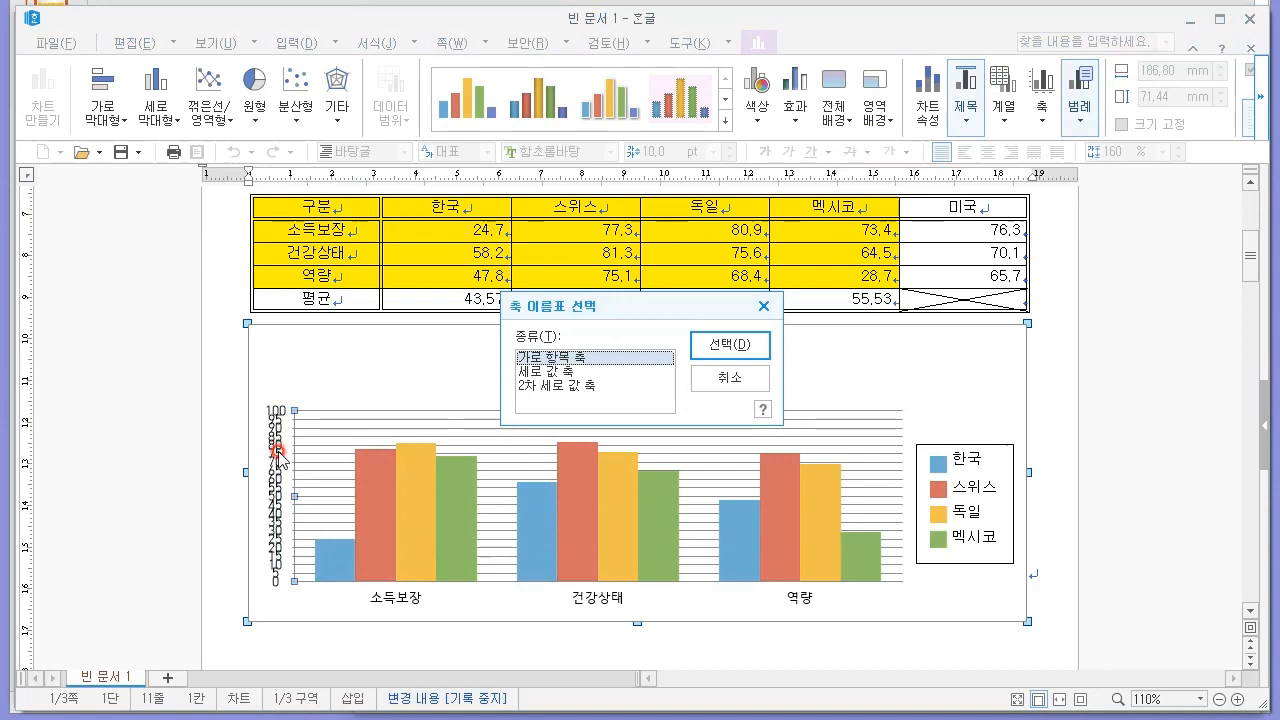
key(Escape)
Step: Reopen the shape settings of the 세로 값 축 (vertical value axis) and set its 큰 눈금선 (major gridlines) to 9
right_click(275, 416)
mouse_move(400, 497)
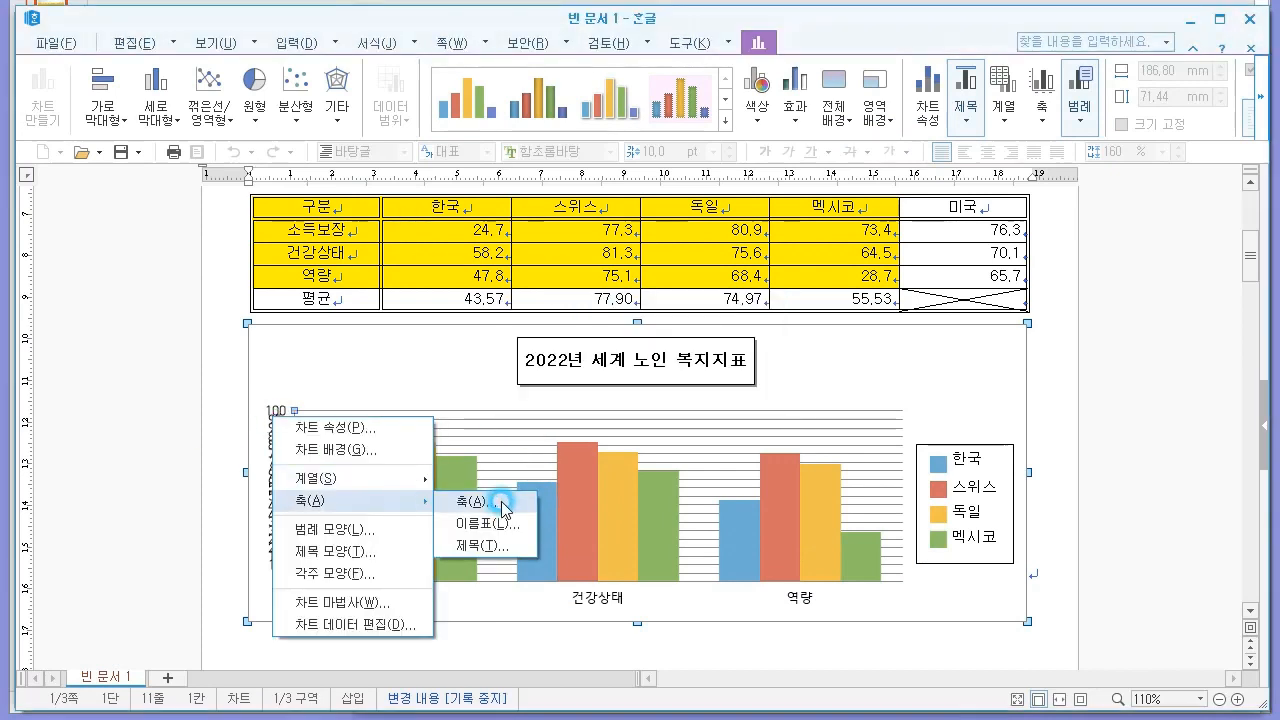
click(491, 497)
click(545, 370)
click(725, 344)
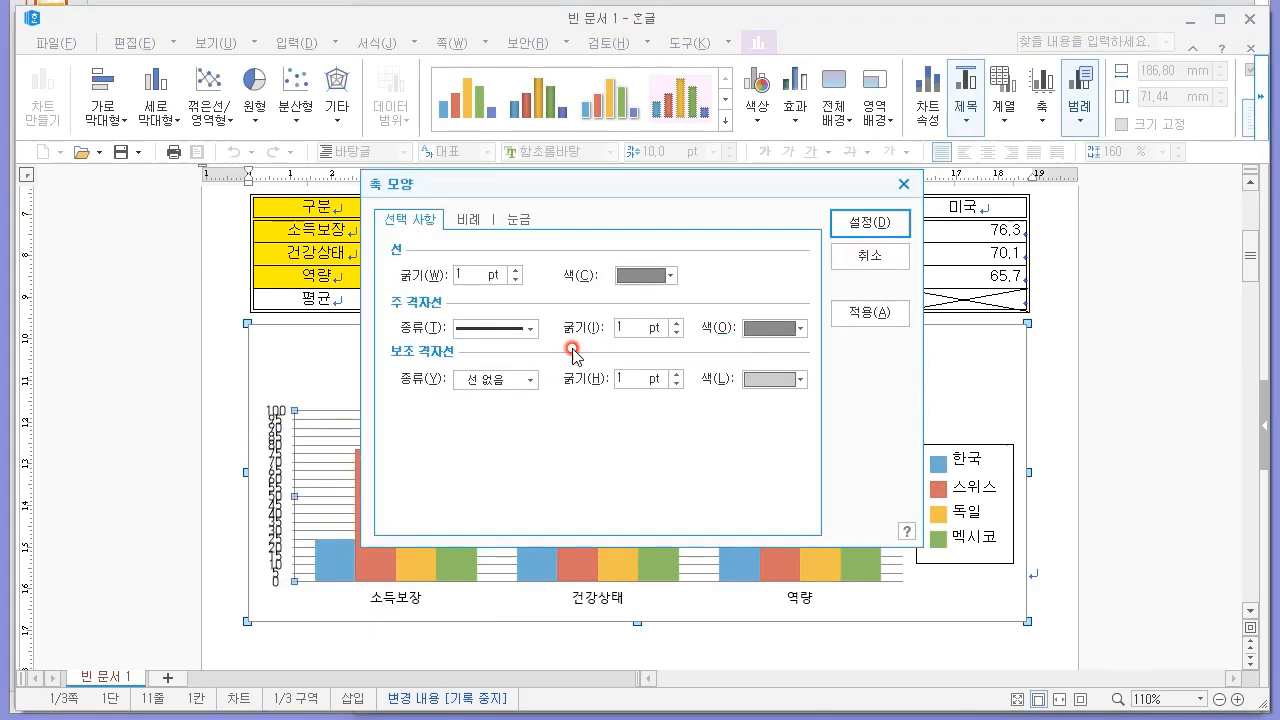
click(465, 222)
drag(516, 358, 407, 317)
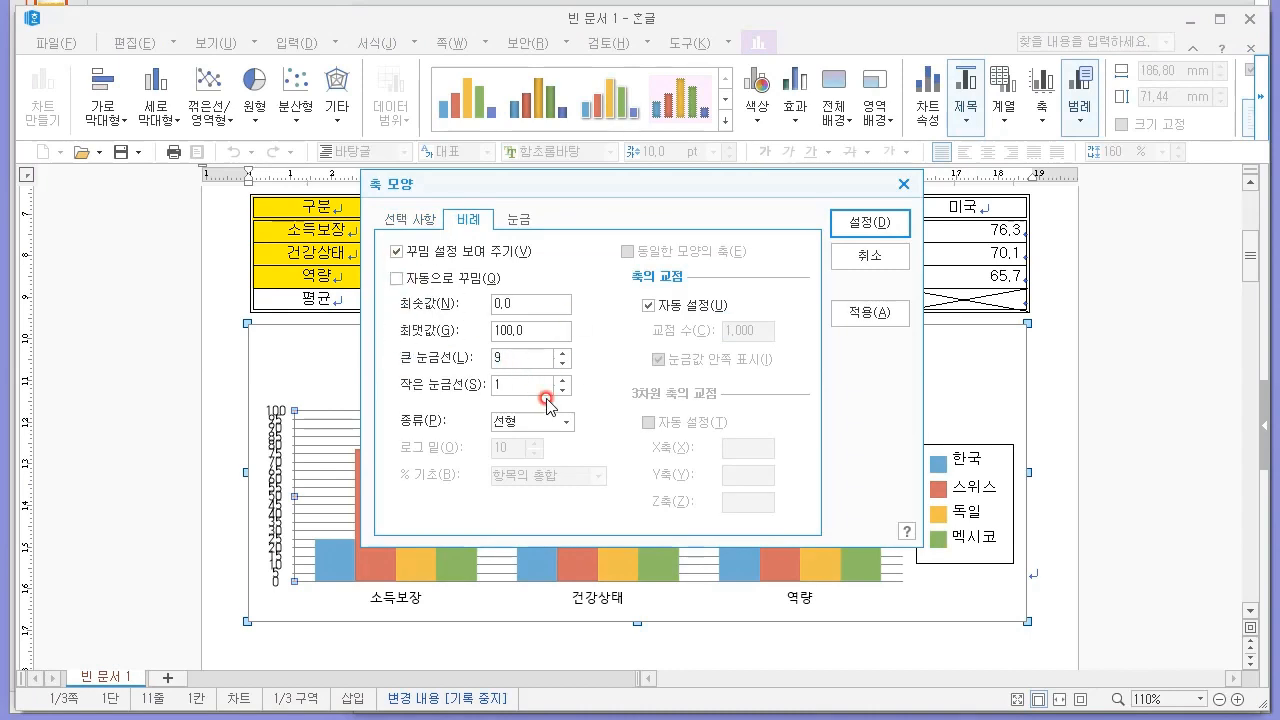
click(868, 227)
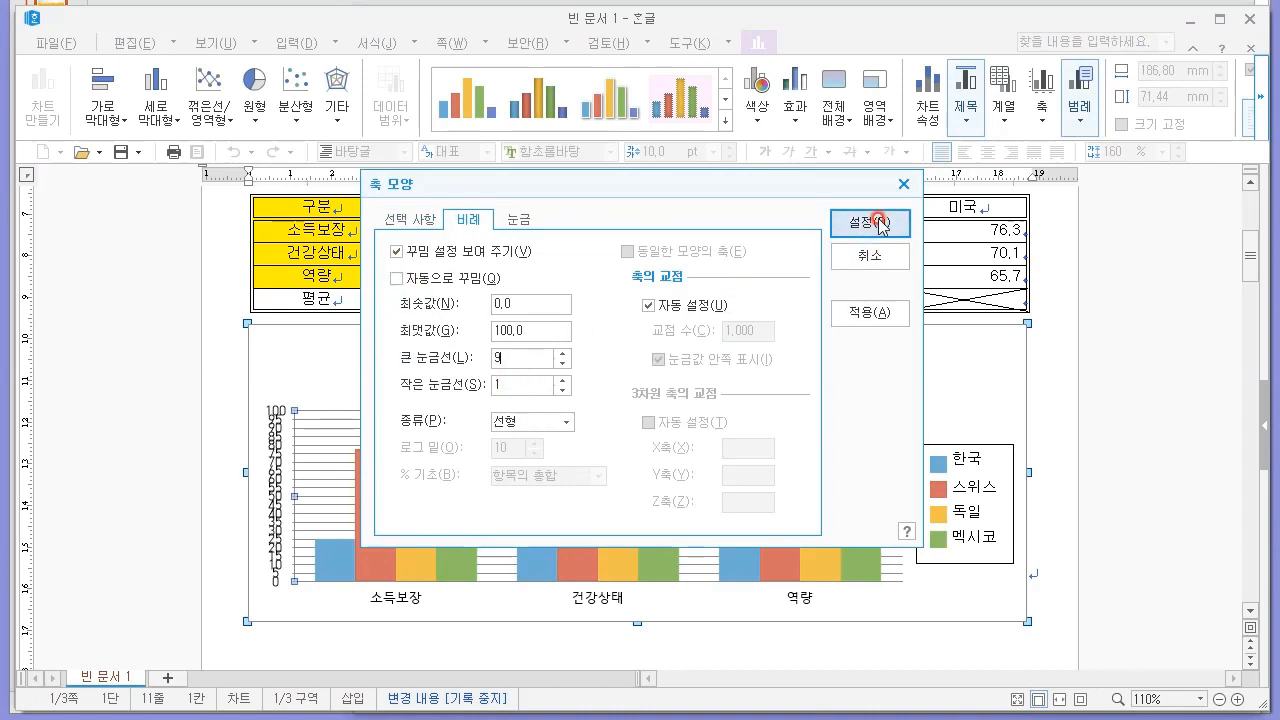
click(852, 224)
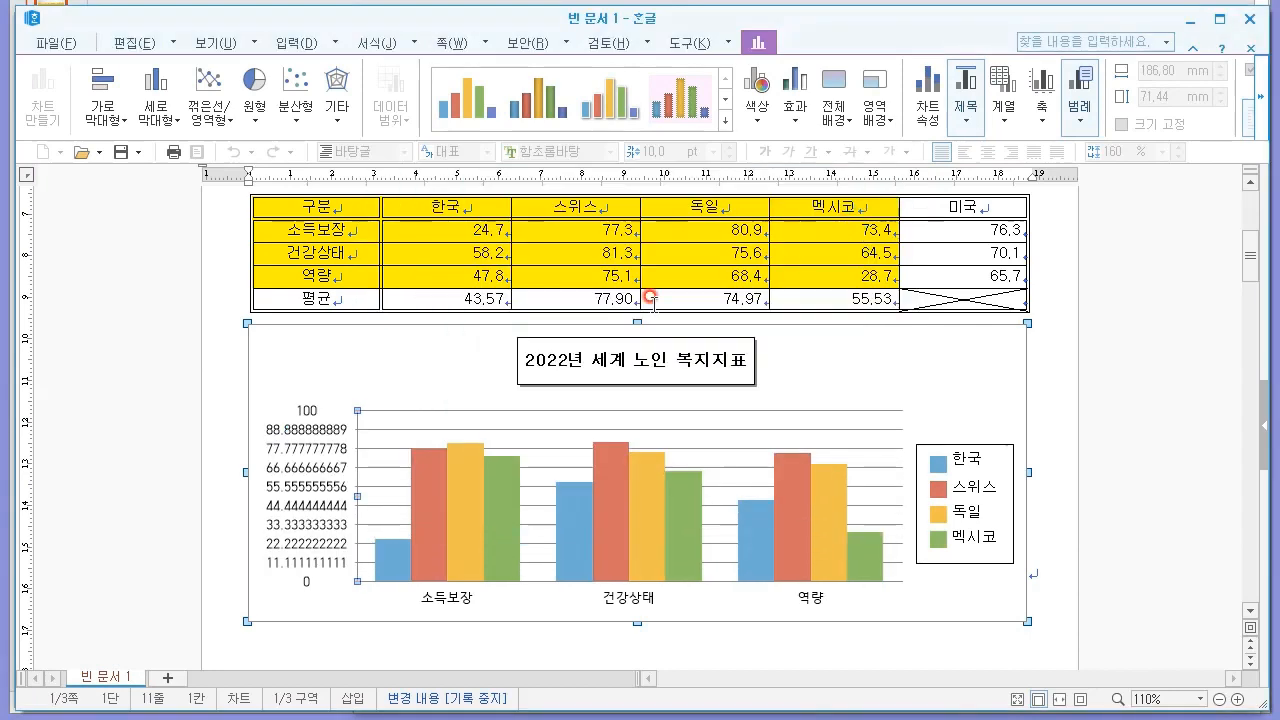
Step: Adjust 큰 눈금선 (major gridlines) of the vertical value axis so its scale runs from 0 to 100 in steps of 20
right_click(307, 414)
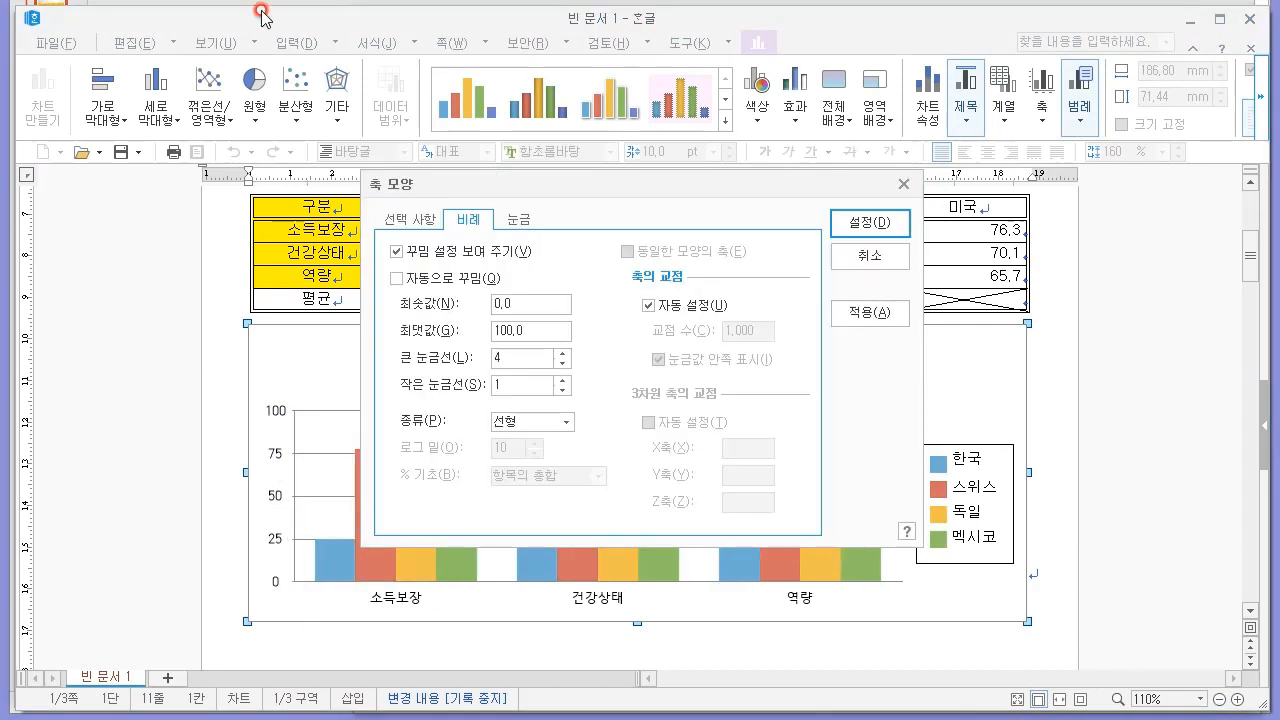
click(504, 348)
drag(541, 358, 495, 357)
key(Return)
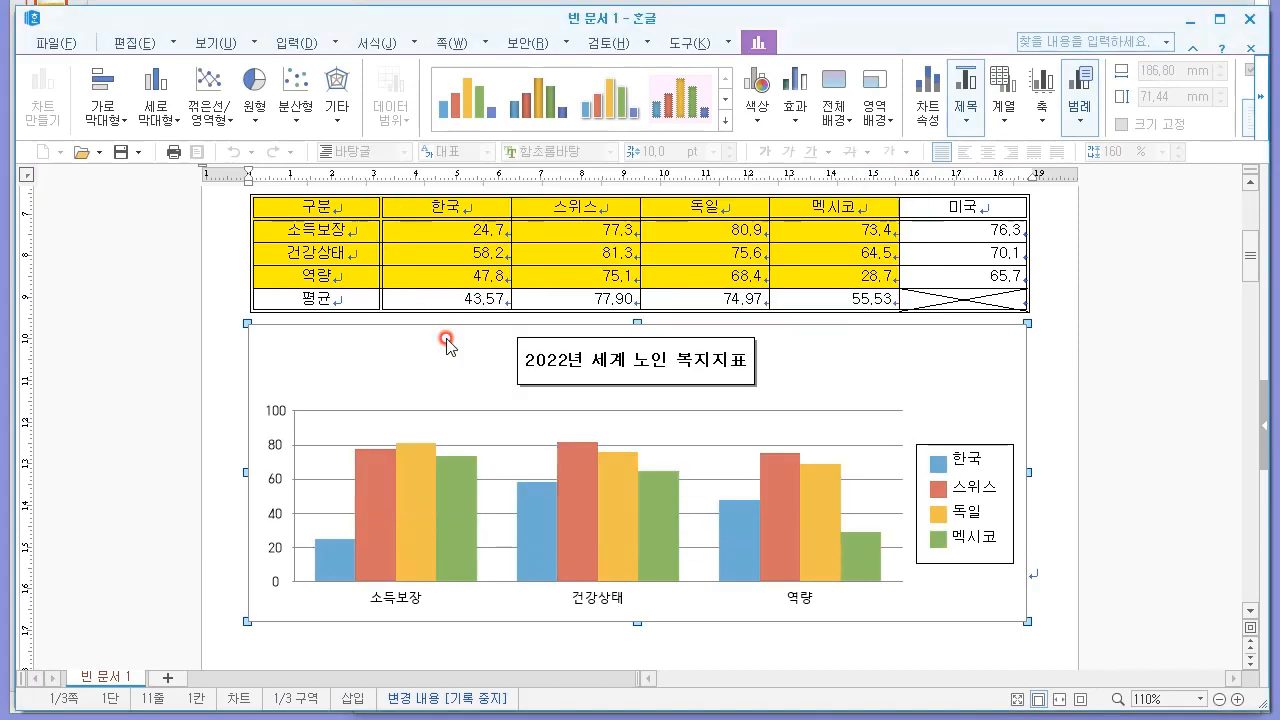
click(1065, 421)
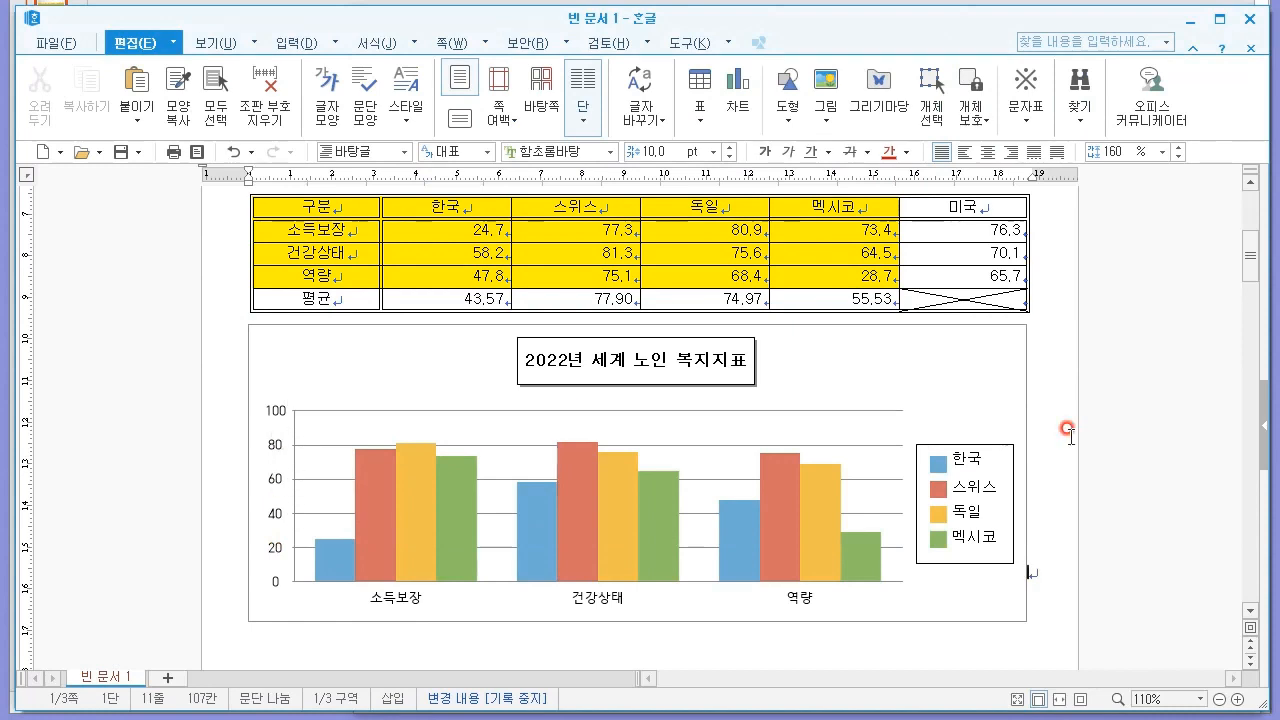
Step: Change the font of the 세로 값 축 (vertical value axis) labels to 돋움
click(299, 398)
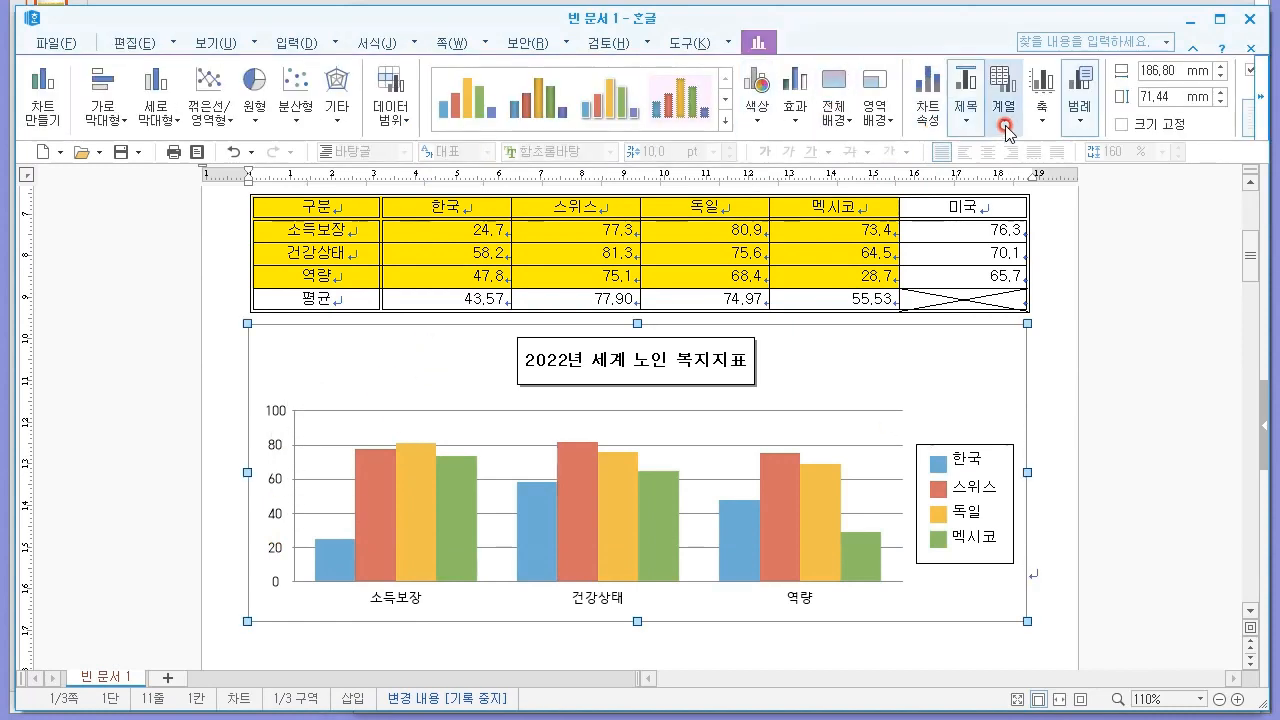
click(1045, 122)
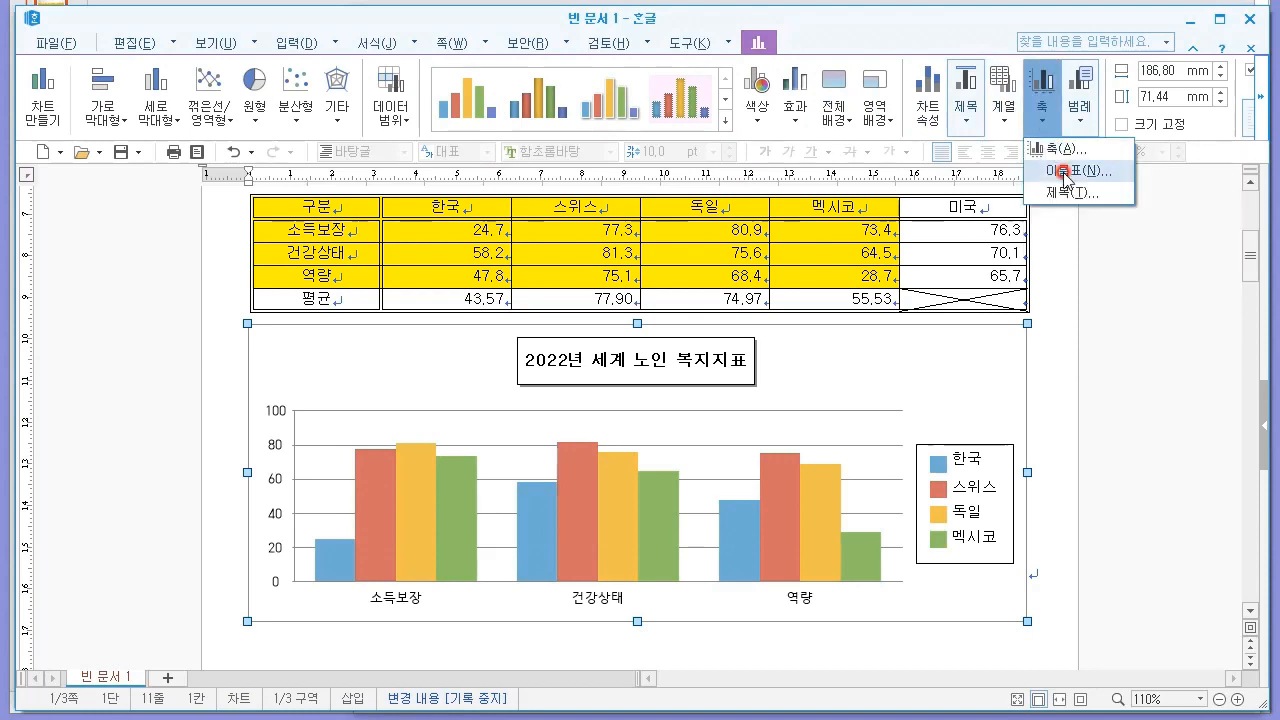
click(1070, 172)
click(567, 372)
click(747, 344)
click(457, 204)
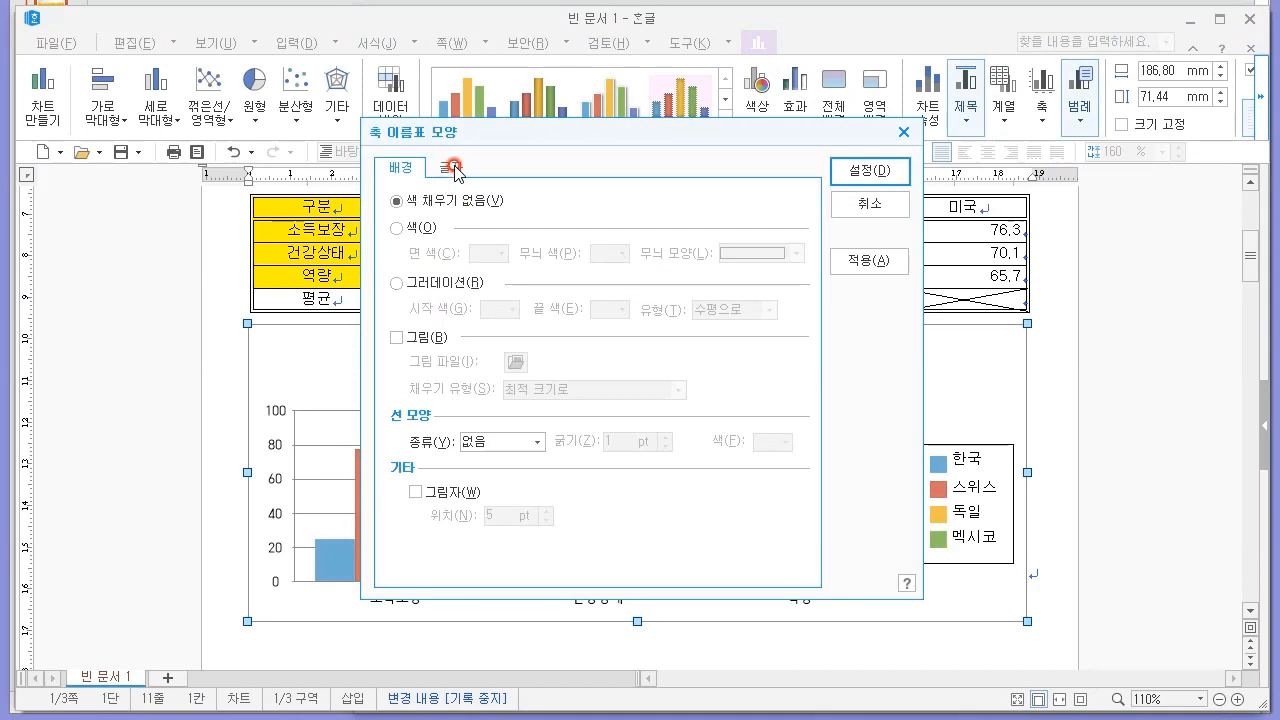
click(450, 168)
click(405, 169)
click(447, 169)
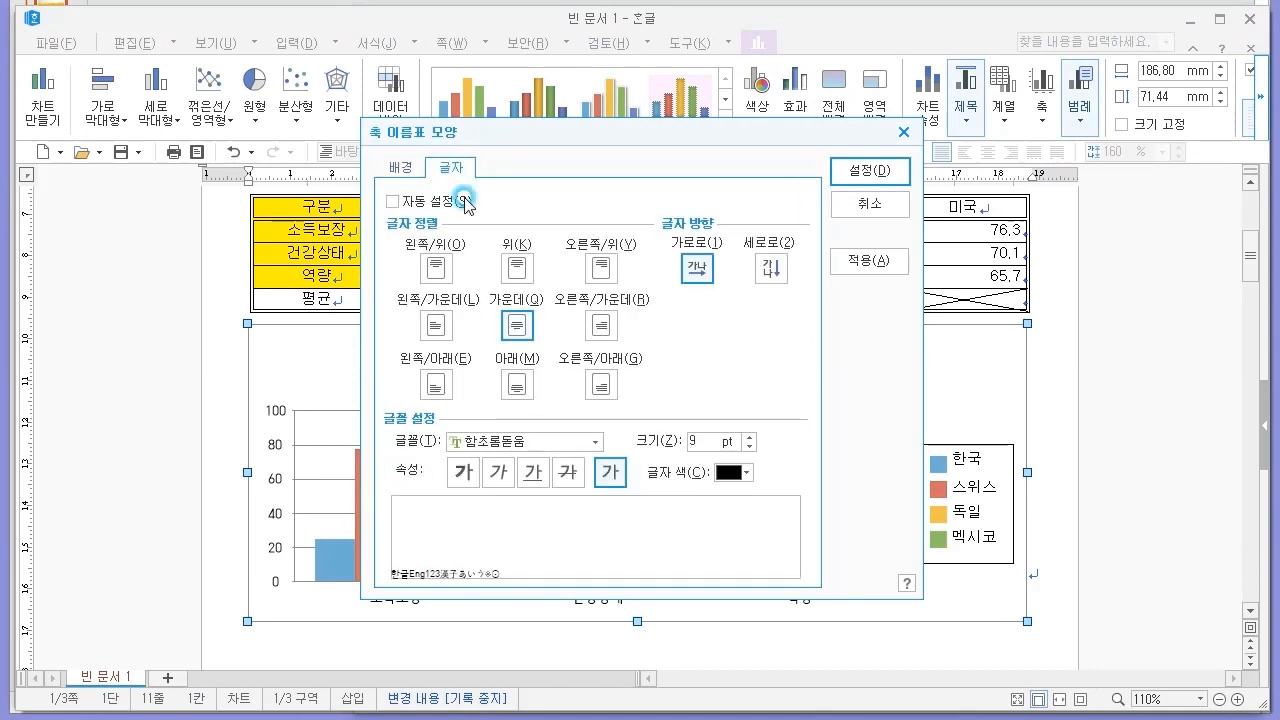
click(544, 440)
text(돋움체)
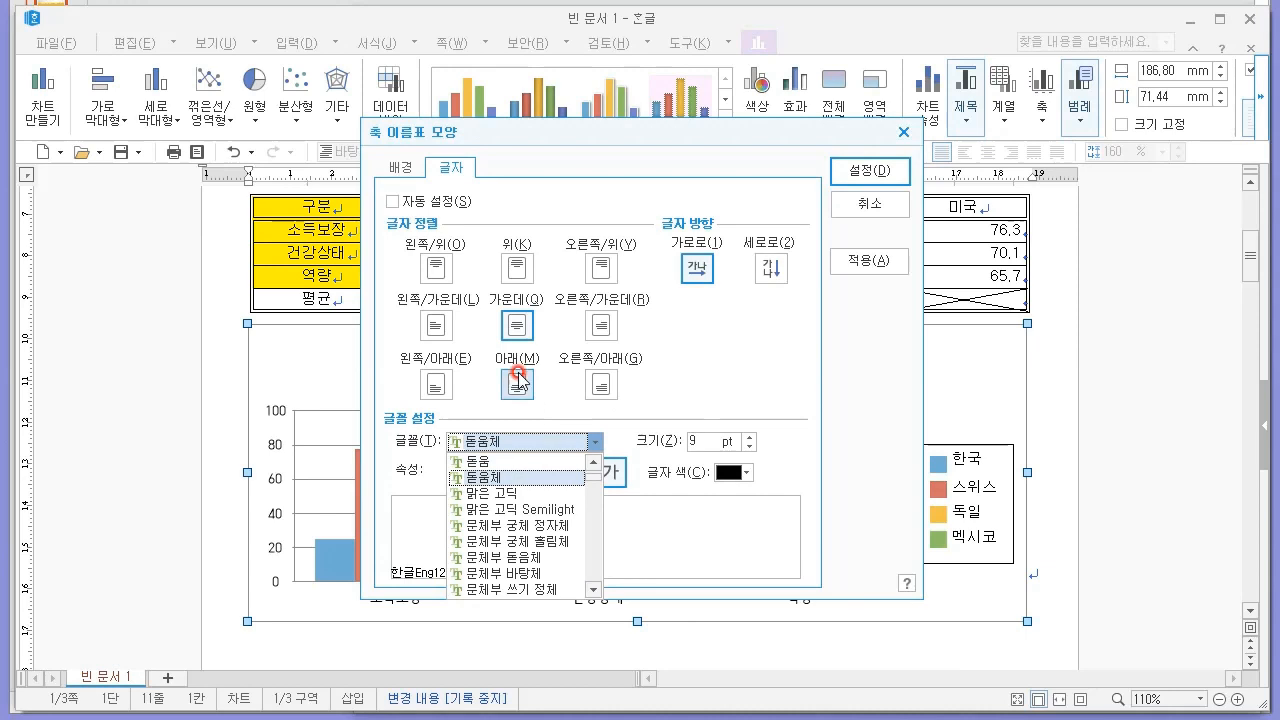
click(482, 460)
Step: Check the font condition in the exam PDF and set the vertical value axis labels to 10 pt
click(696, 440)
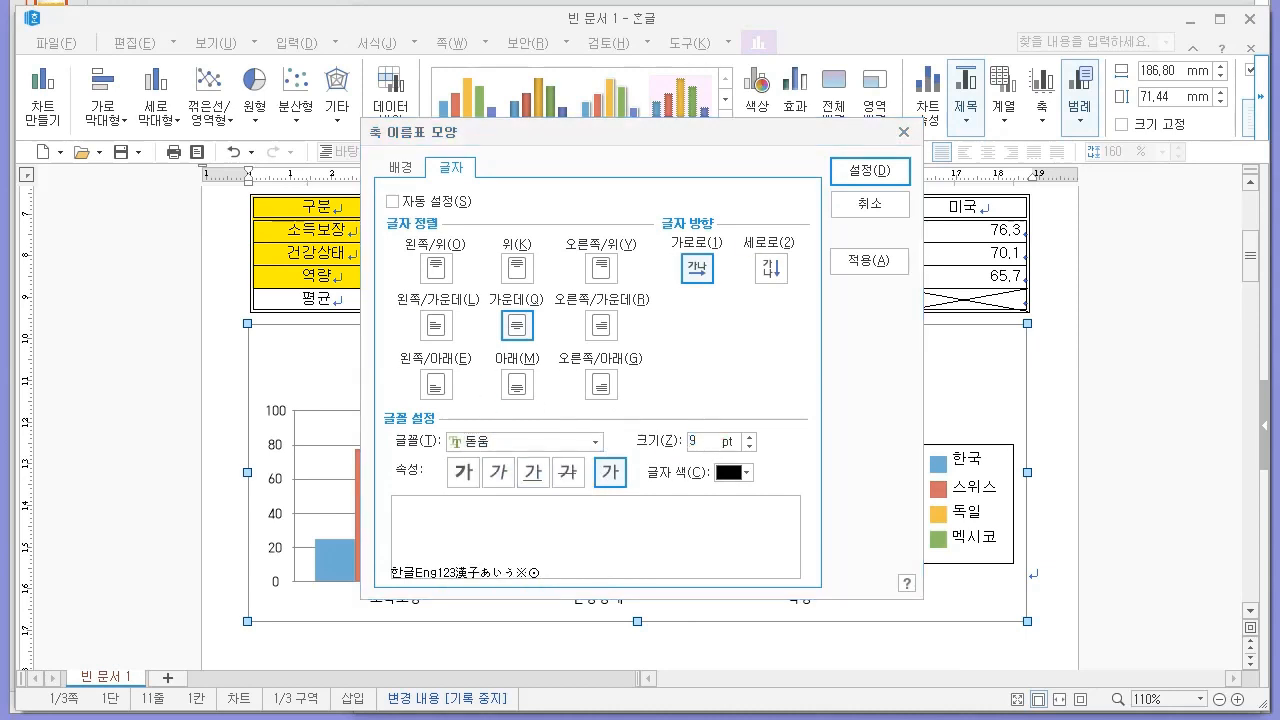
key(alt+Tab)
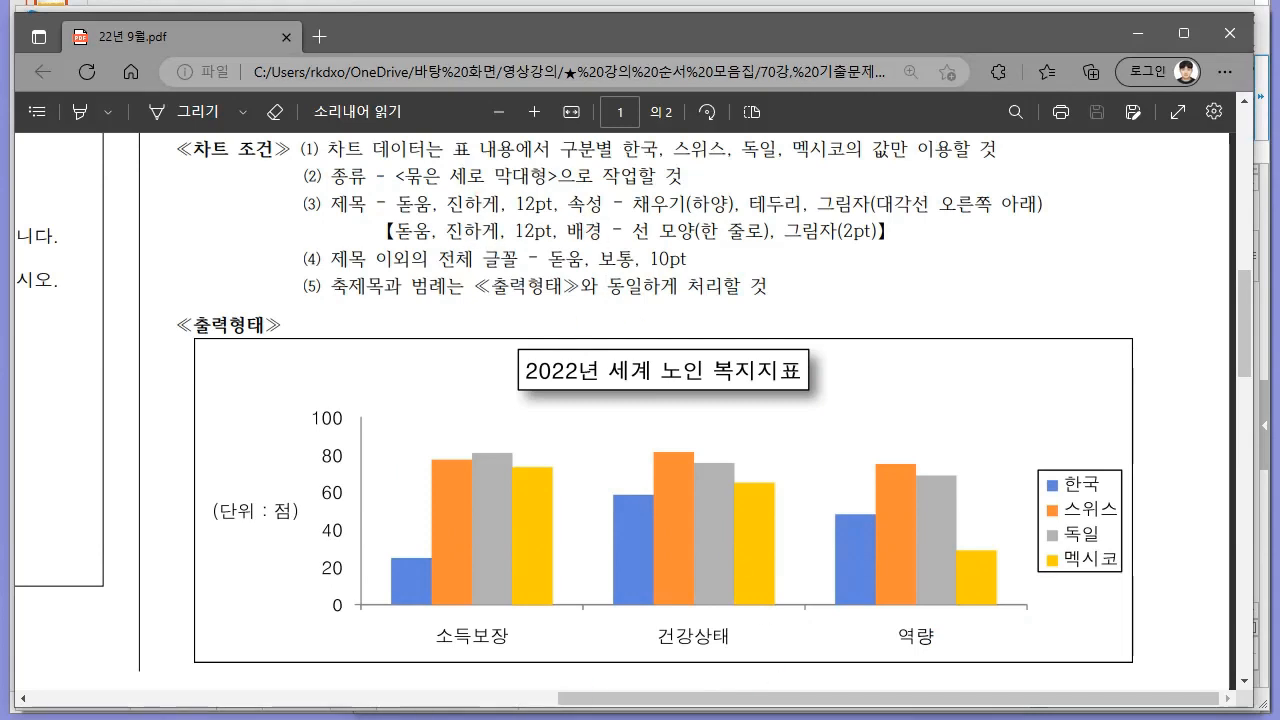
key(alt+Tab)
drag(704, 440, 634, 437)
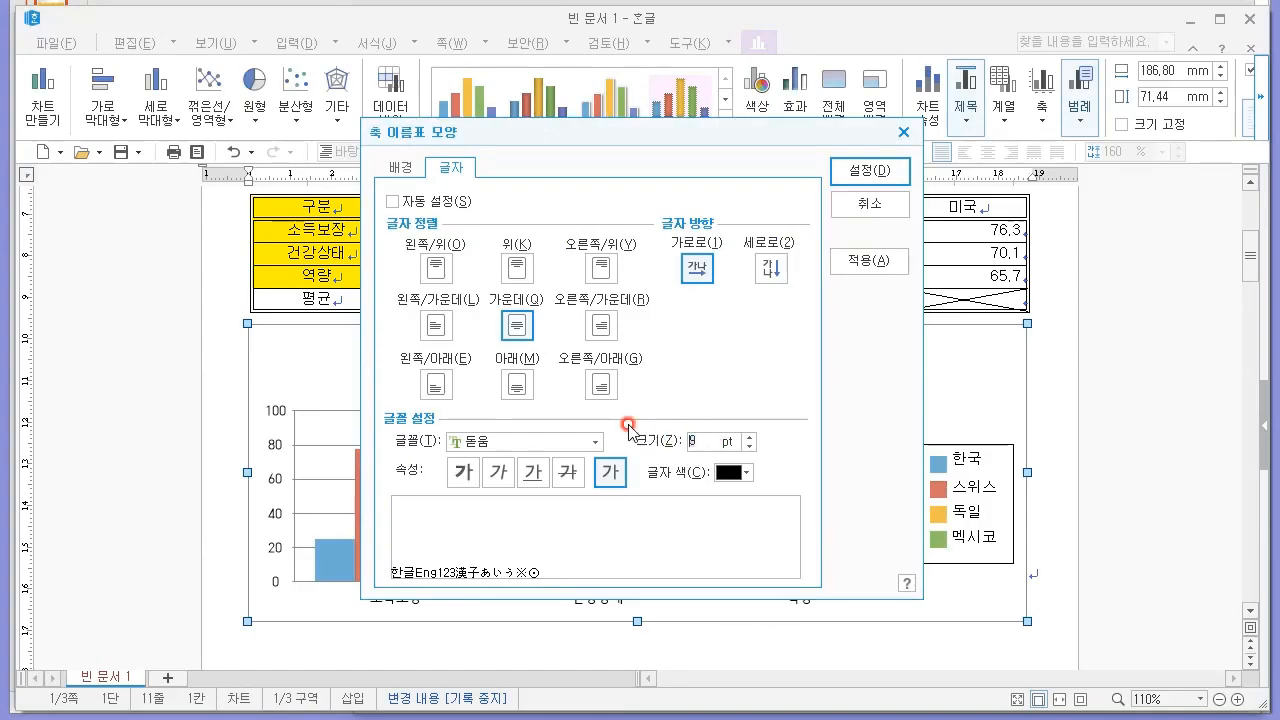
text(10)
key(Return)
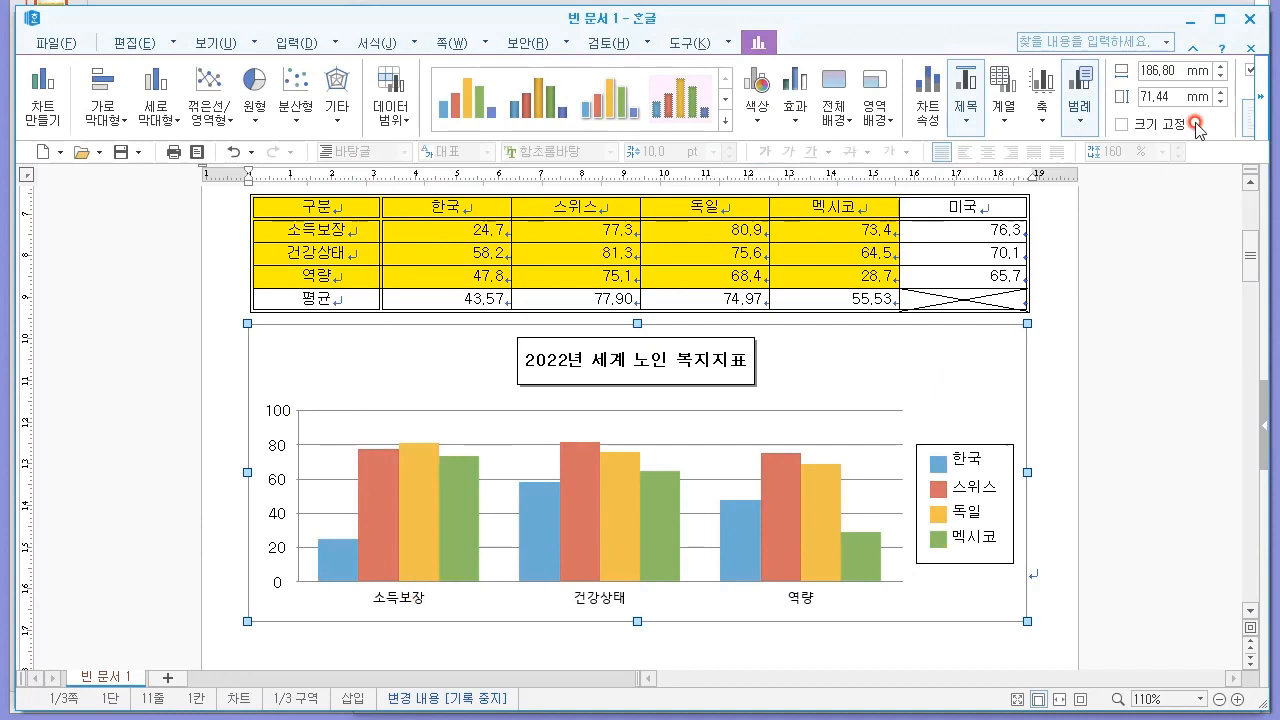
Step: Format the 가로 항목 축 (horizontal category axis) labels with the 돋움 font at 10 pt
click(1042, 108)
click(1075, 163)
click(575, 372)
click(728, 345)
click(453, 170)
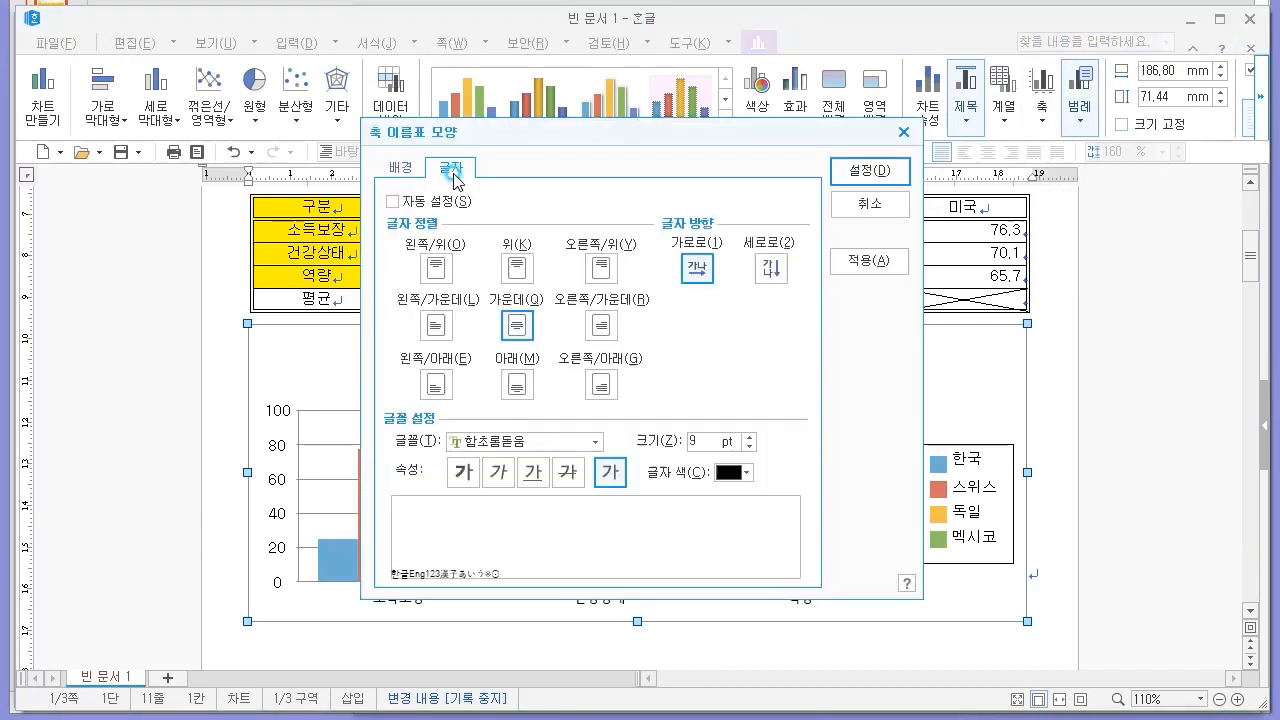
click(538, 441)
key(ㄷ)
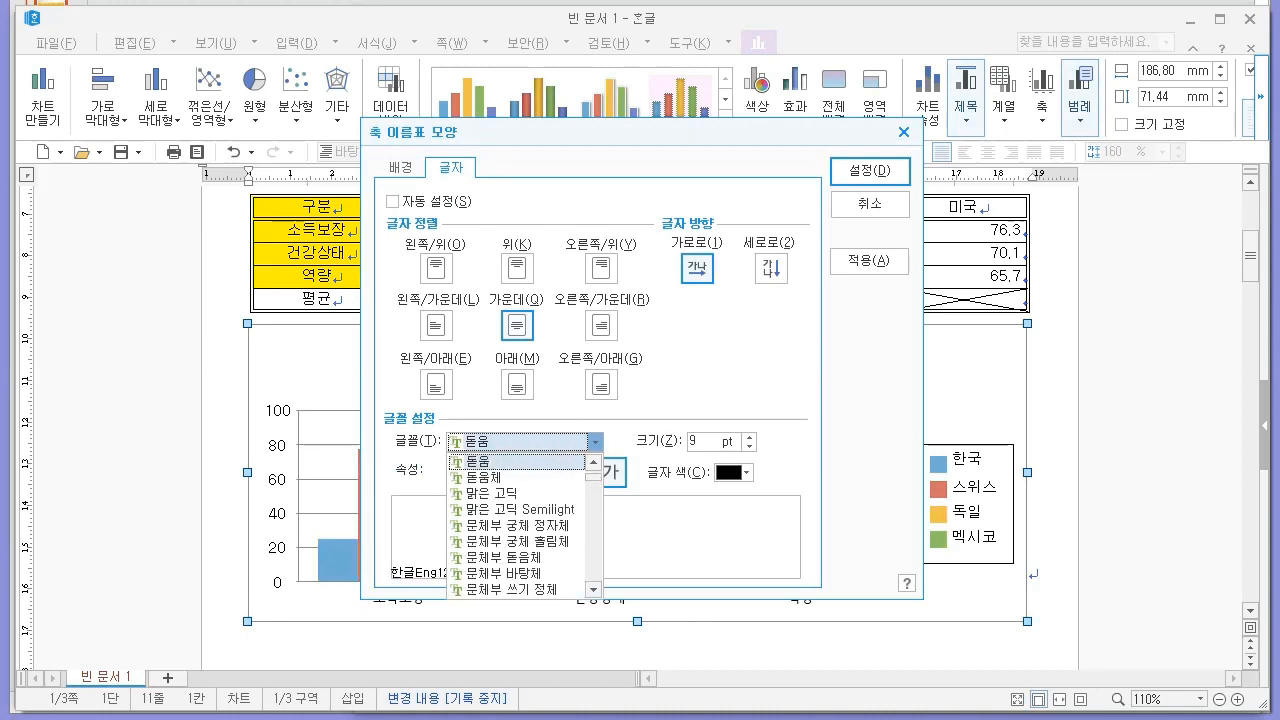
click(638, 443)
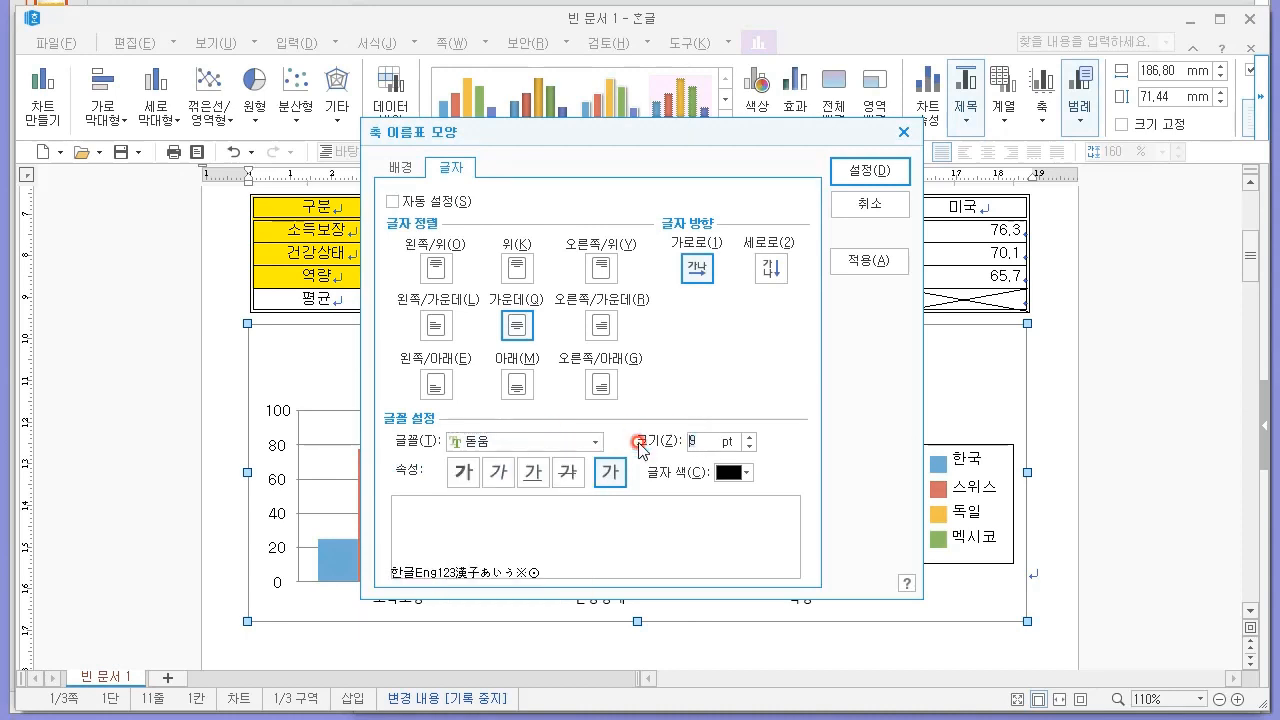
key(Return)
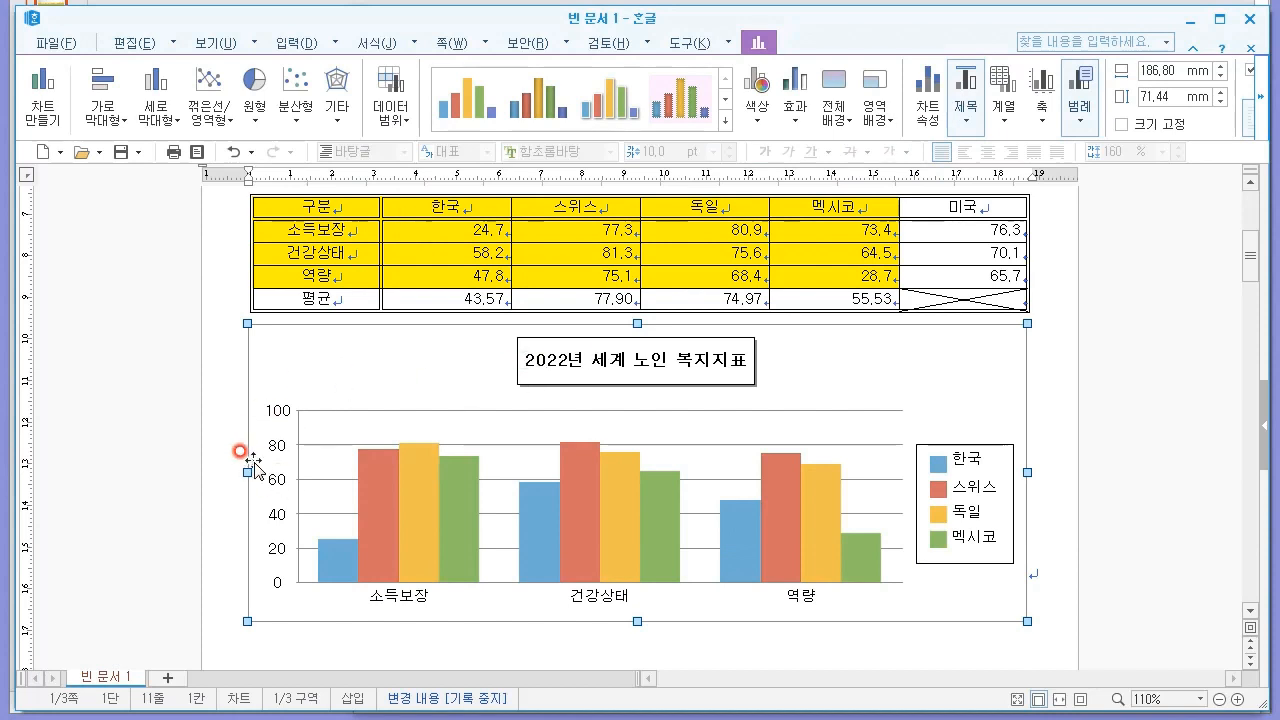
Step: Show a title on the 세로 값 축 (vertical value axis) reading "(단위 : 점)", as in the exam PDF's sample chart
click(1004, 121)
click(1042, 118)
click(1042, 118)
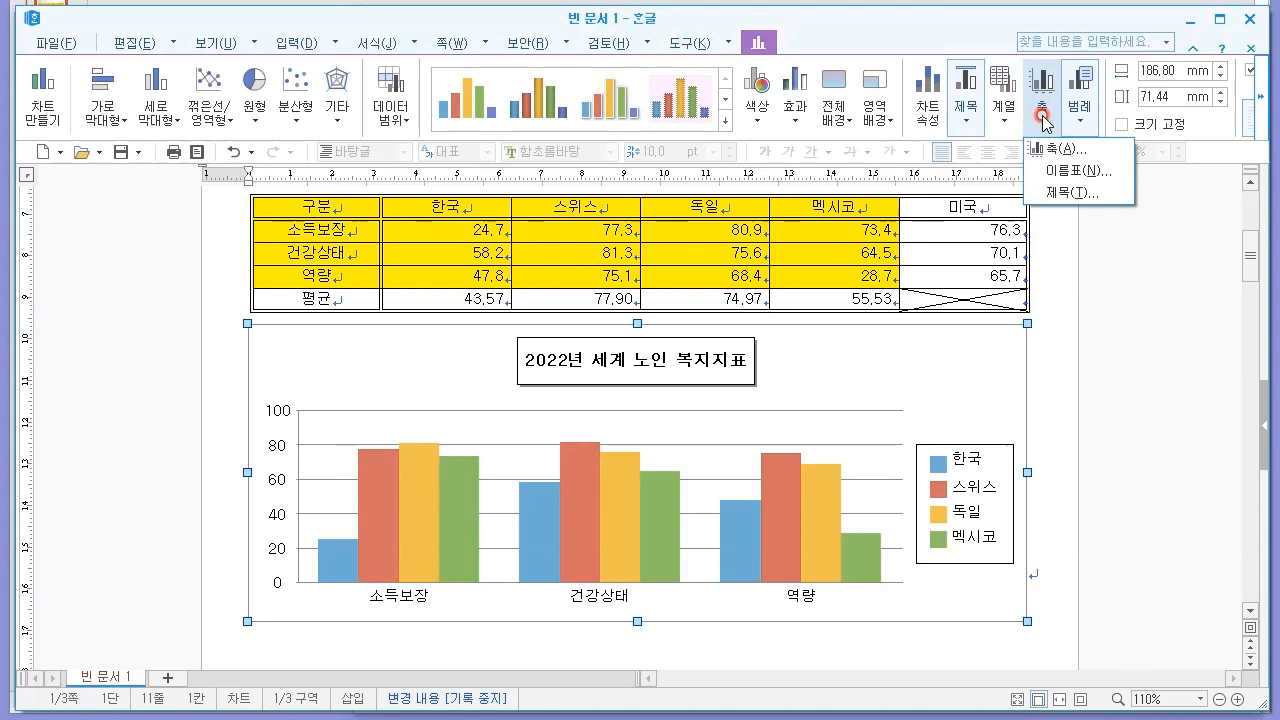
click(1060, 194)
click(553, 368)
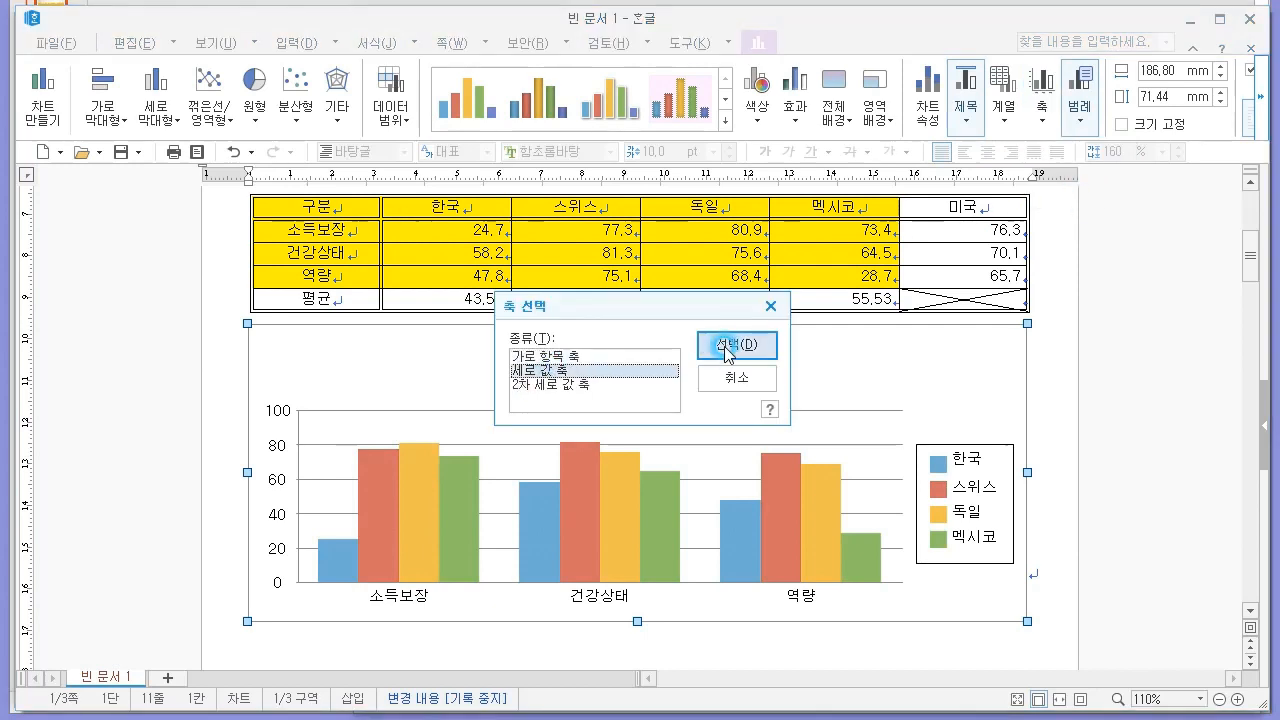
click(737, 344)
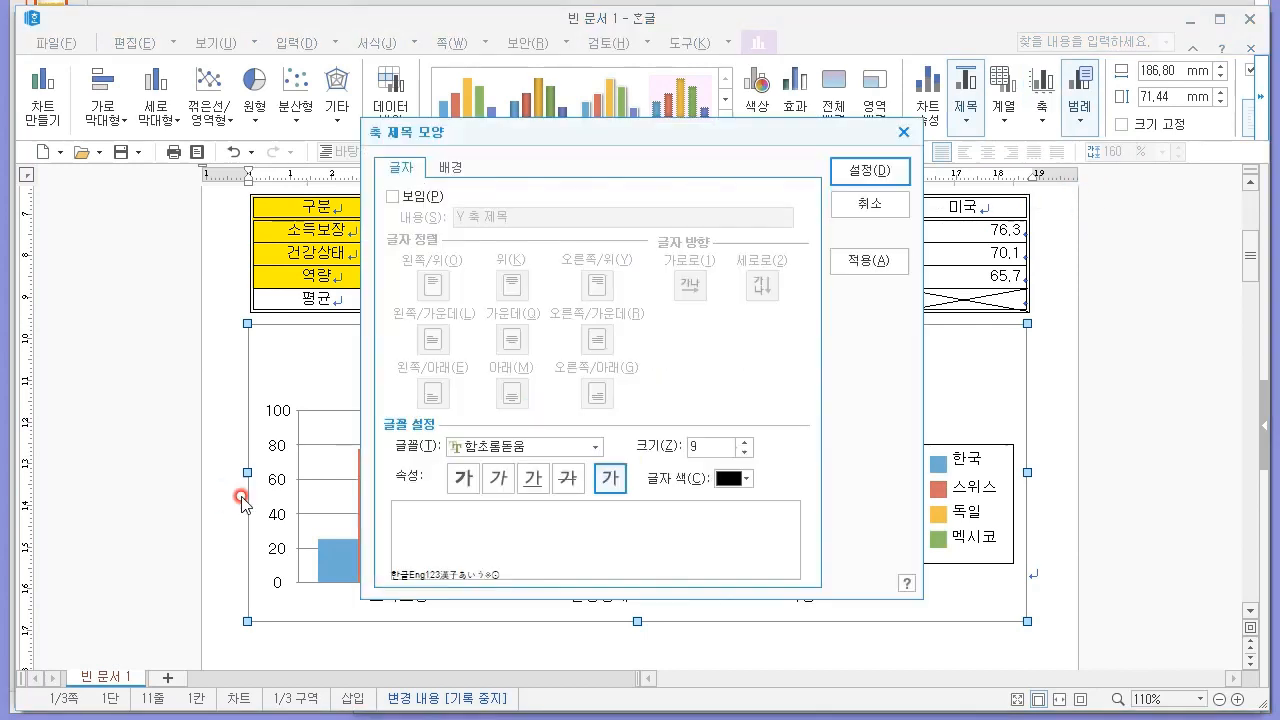
click(433, 200)
drag(544, 217, 403, 217)
key(BackSpace)
key(alt+Tab)
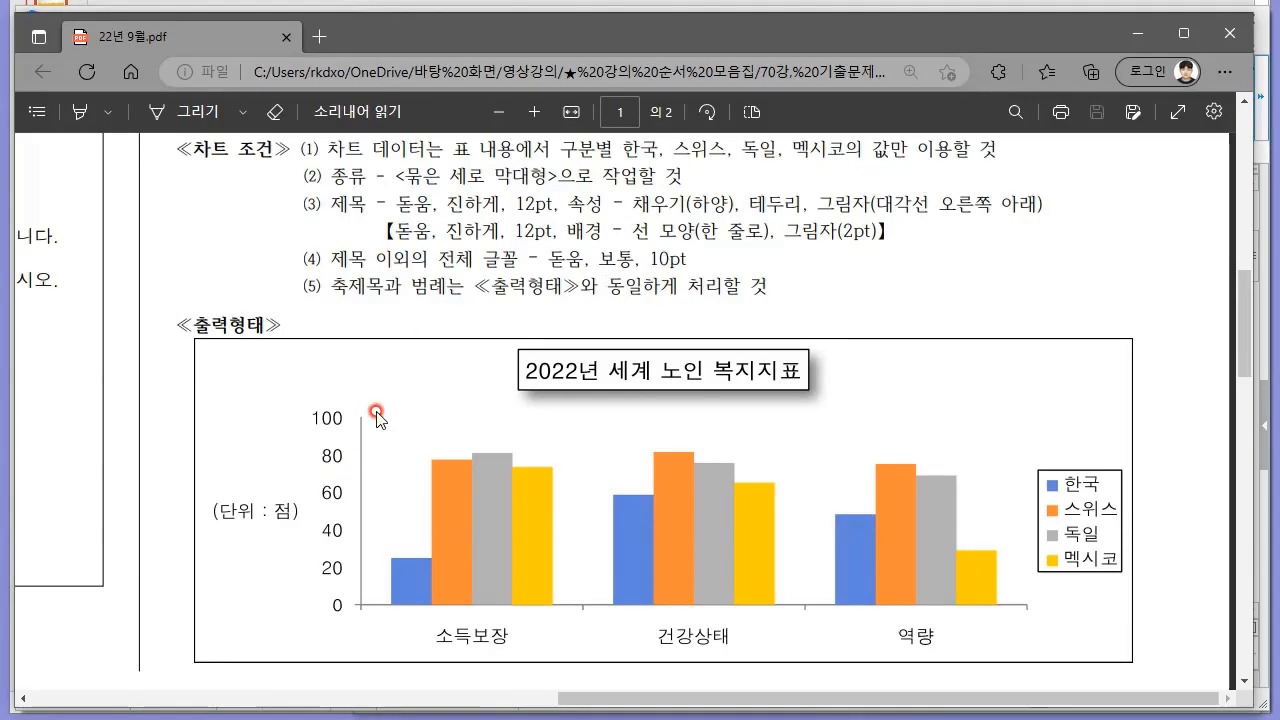
key(alt+Tab)
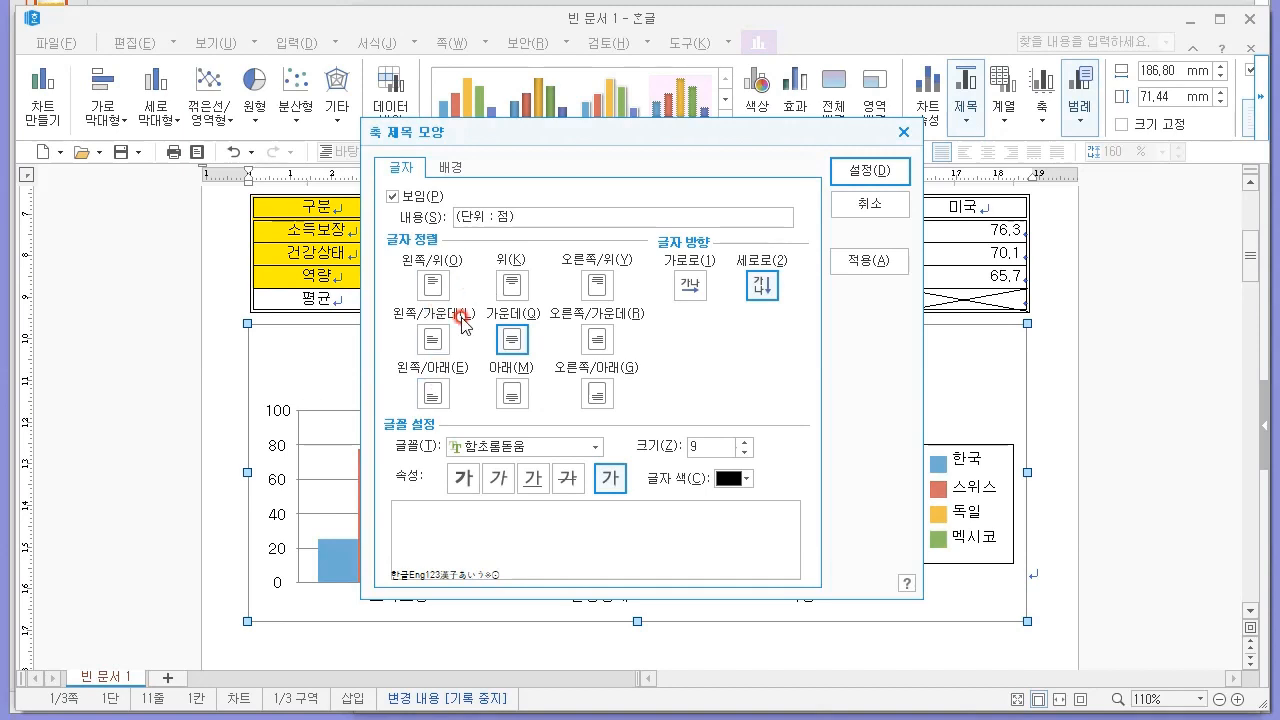
click(875, 170)
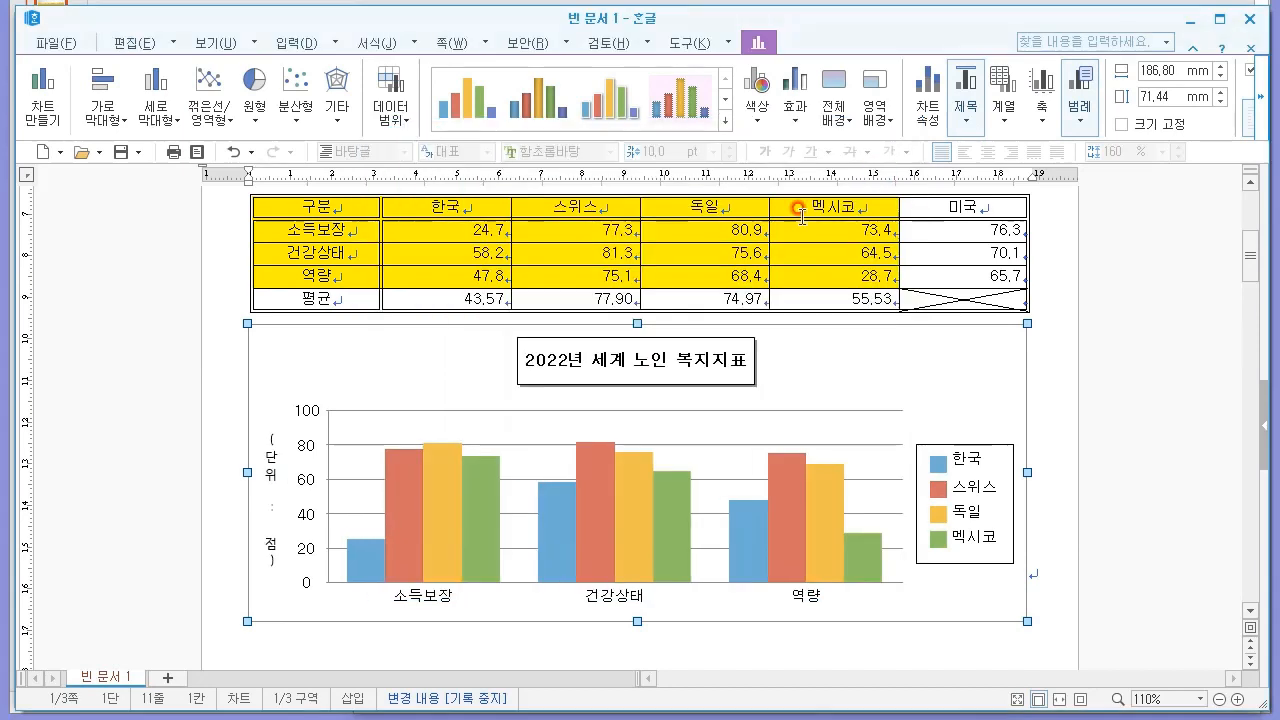
Step: Give the vertical axis title 가로로 (horizontal) text direction and 오른쪽/가운데 alignment, and compare the chart with the exam PDF's sample
click(270, 460)
right_click(270, 463)
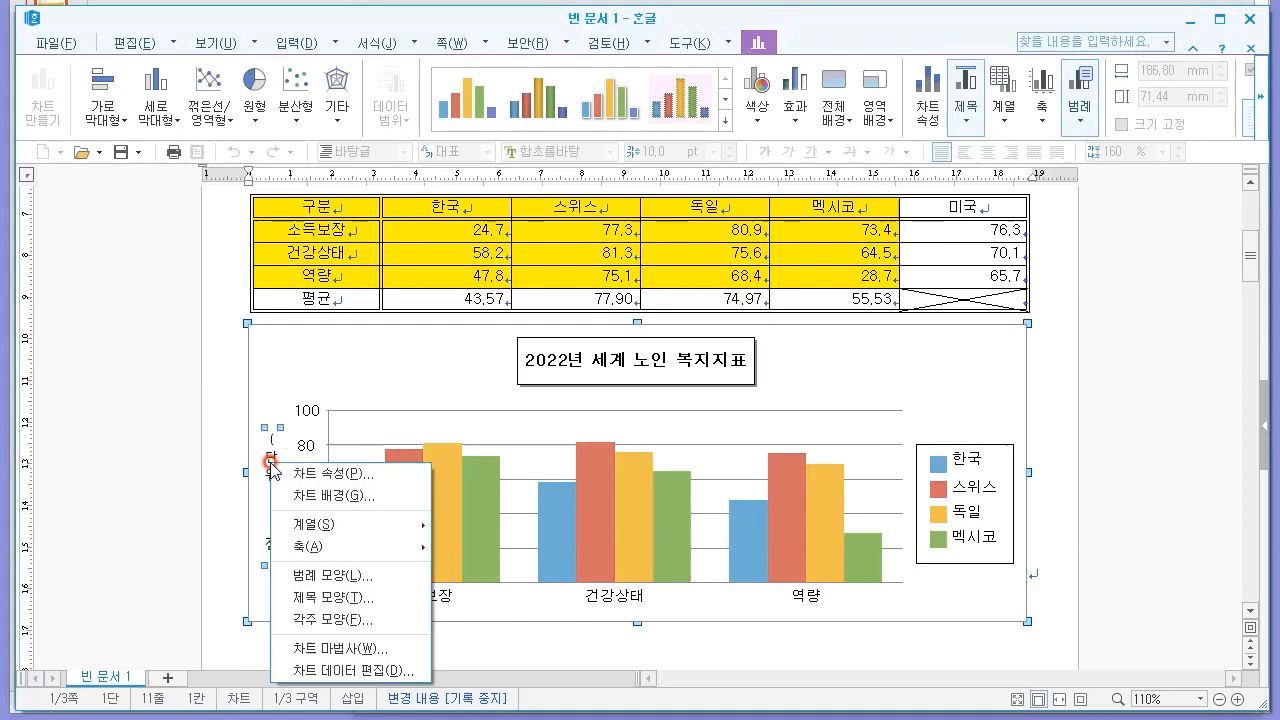
mouse_move(420, 546)
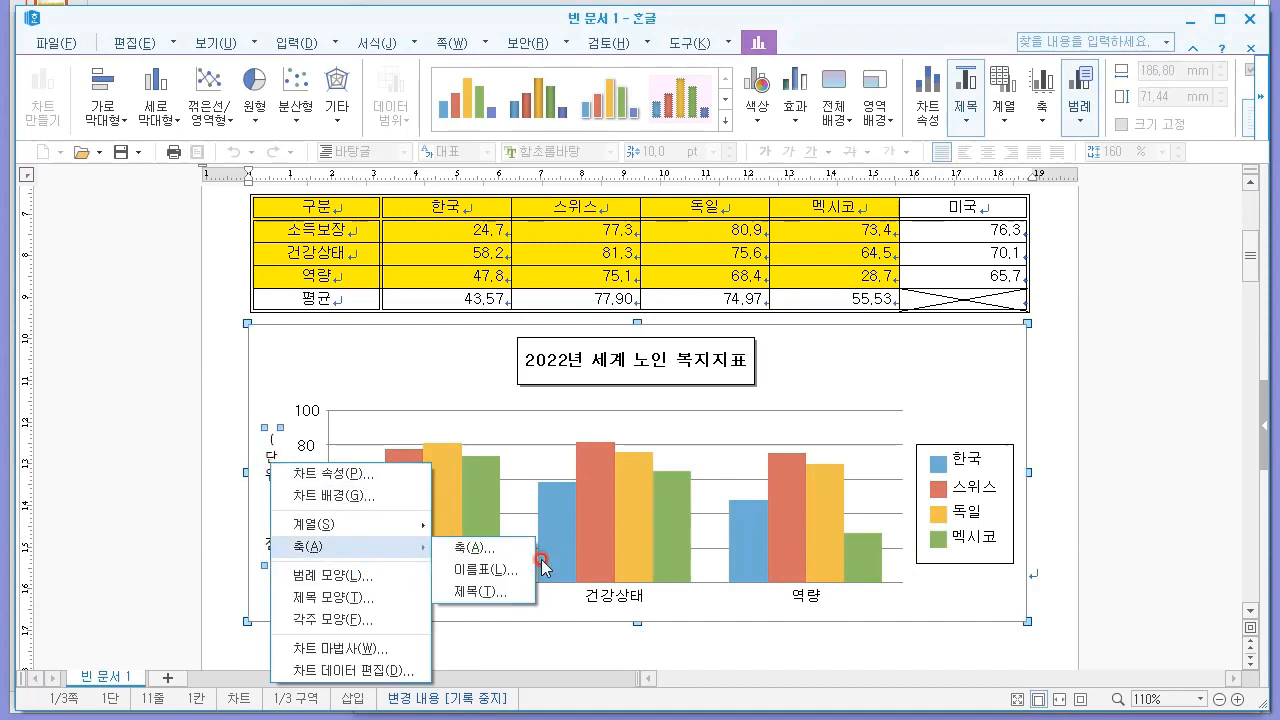
click(510, 604)
click(560, 357)
click(735, 346)
click(597, 340)
click(690, 287)
click(876, 171)
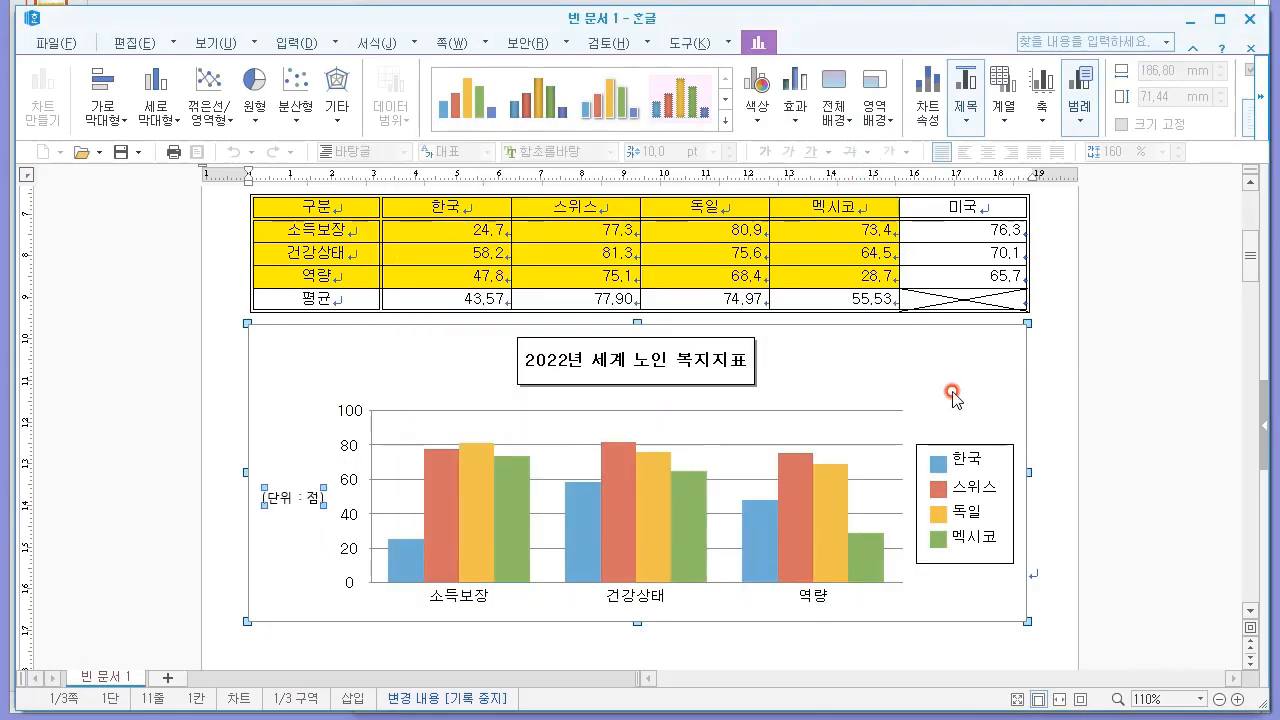
click(1045, 410)
key(alt+Tab)
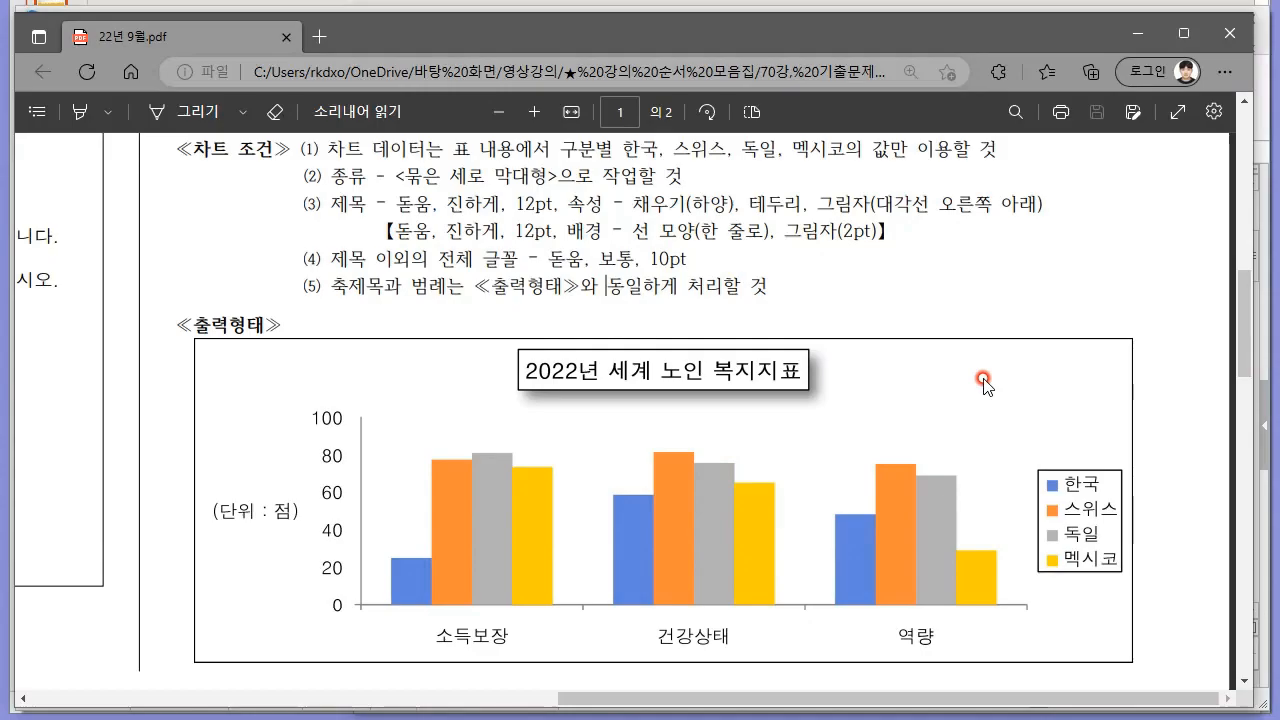
Step: Switch back to the Hangul document and select the chart
key(alt+Tab)
click(830, 345)
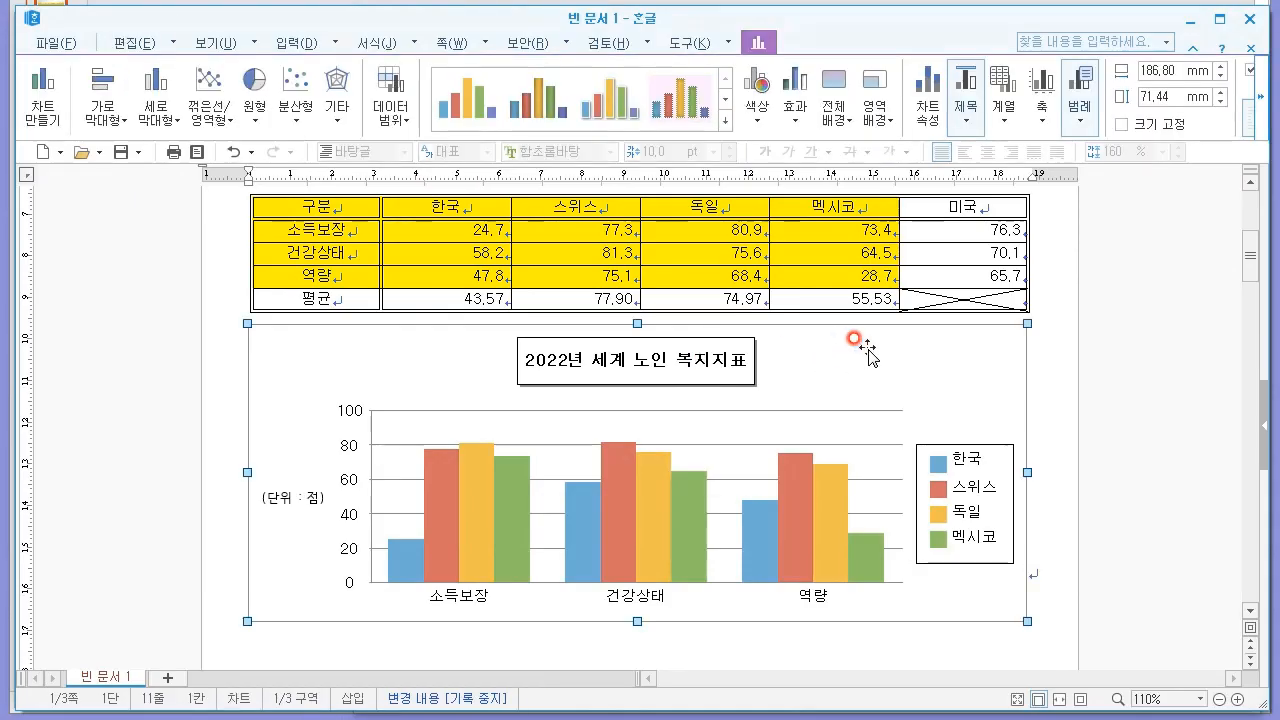
right_click(868, 348)
double_click(824, 380)
right_click(843, 367)
click(921, 394)
click(451, 167)
click(500, 167)
click(548, 167)
click(630, 167)
click(702, 167)
click(629, 167)
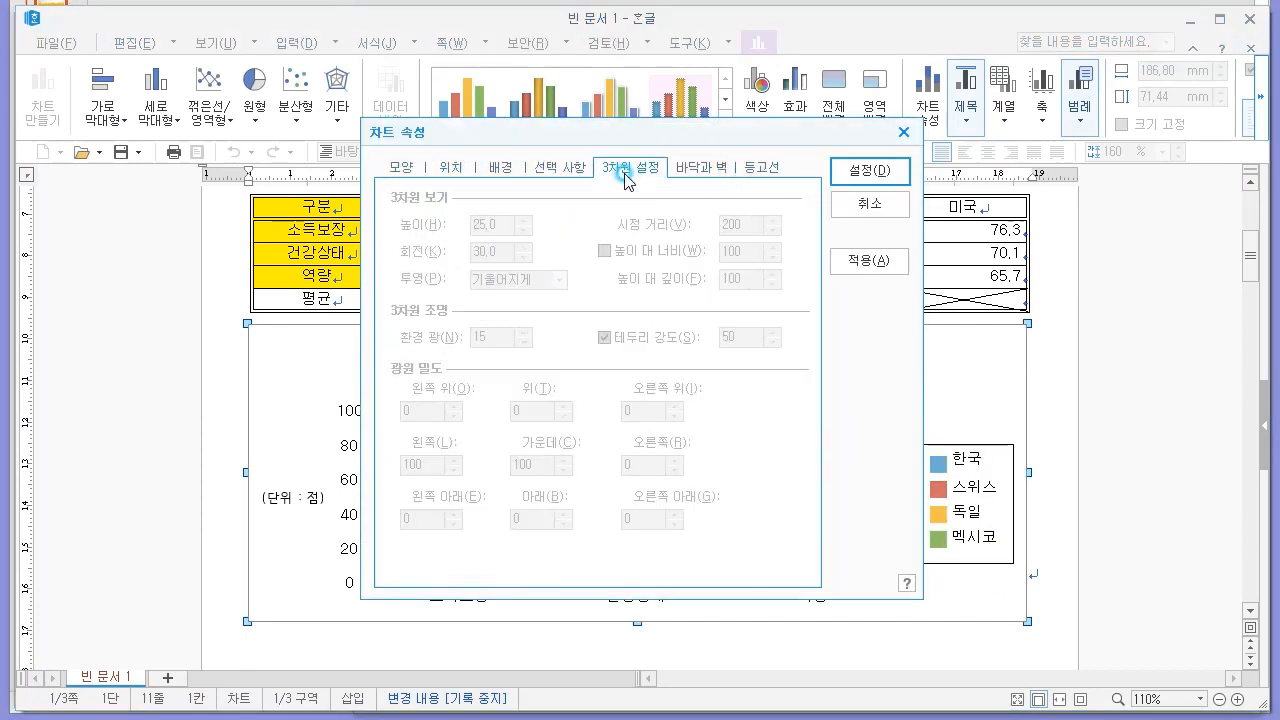
click(890, 222)
Step: Set the border line colour of the whole chart's background (차트 배경) to black and deselect the chart
right_click(906, 353)
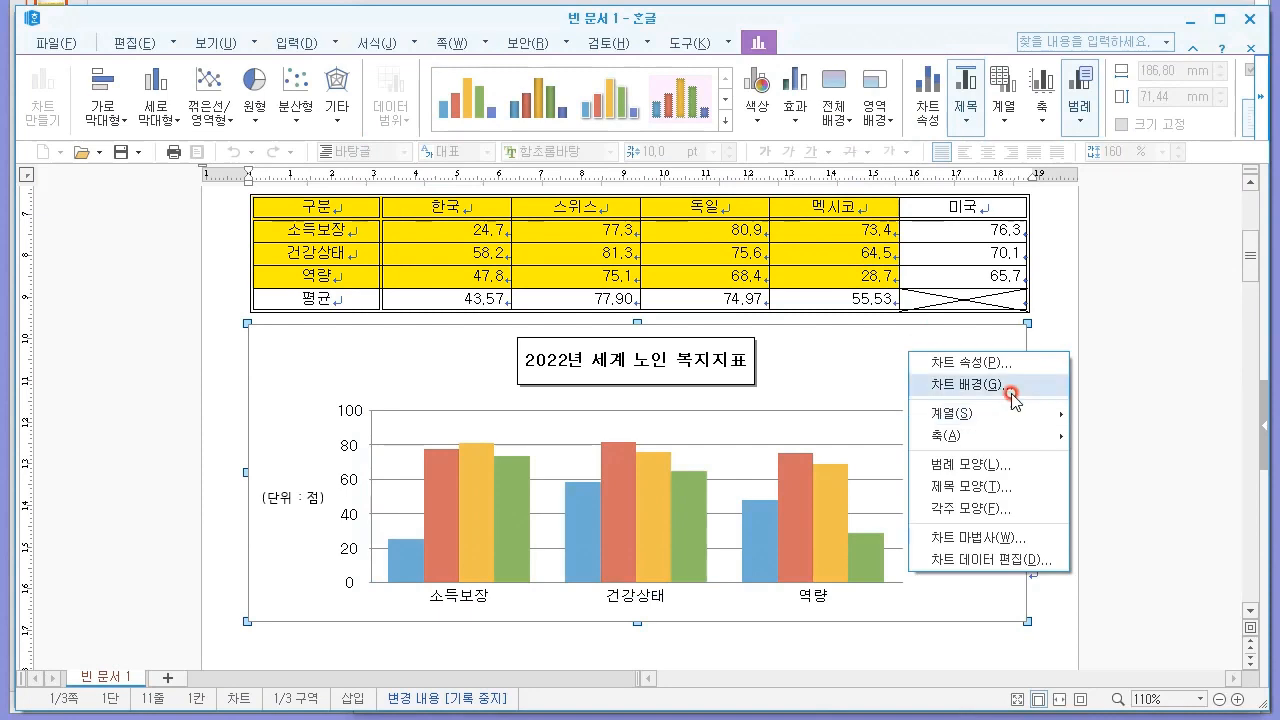
click(1012, 392)
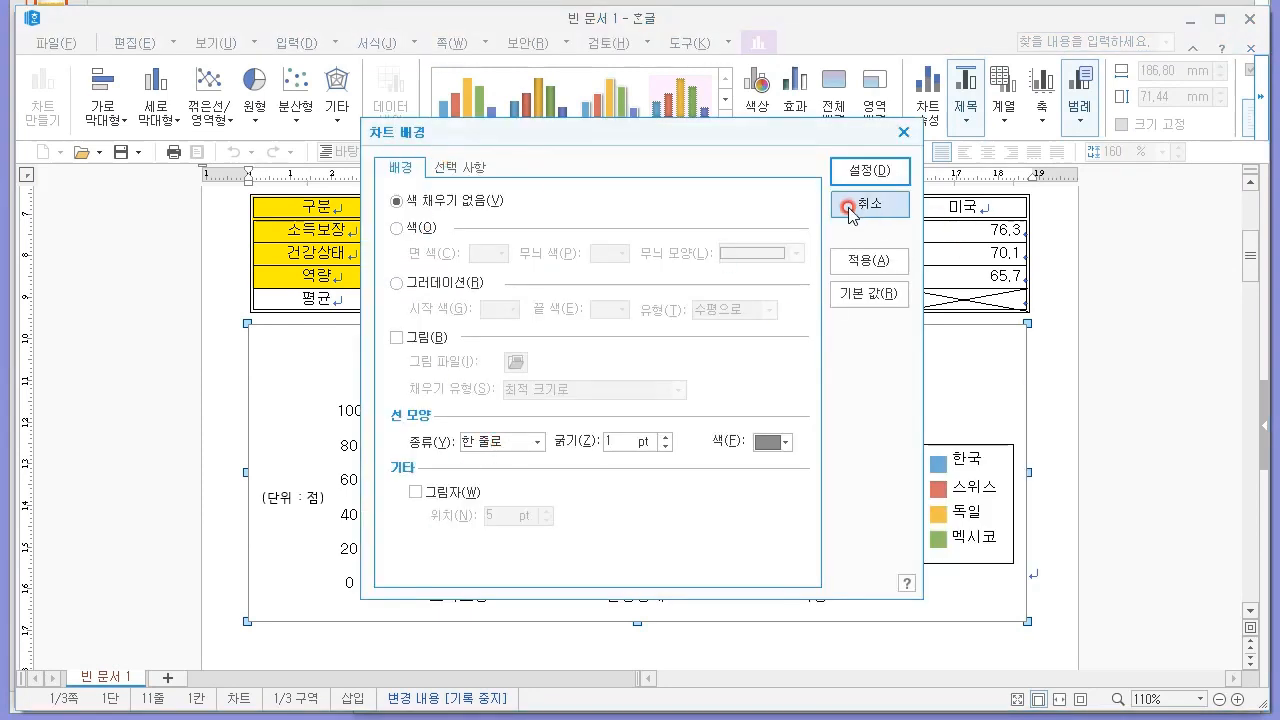
click(772, 441)
click(768, 501)
click(869, 171)
click(1043, 290)
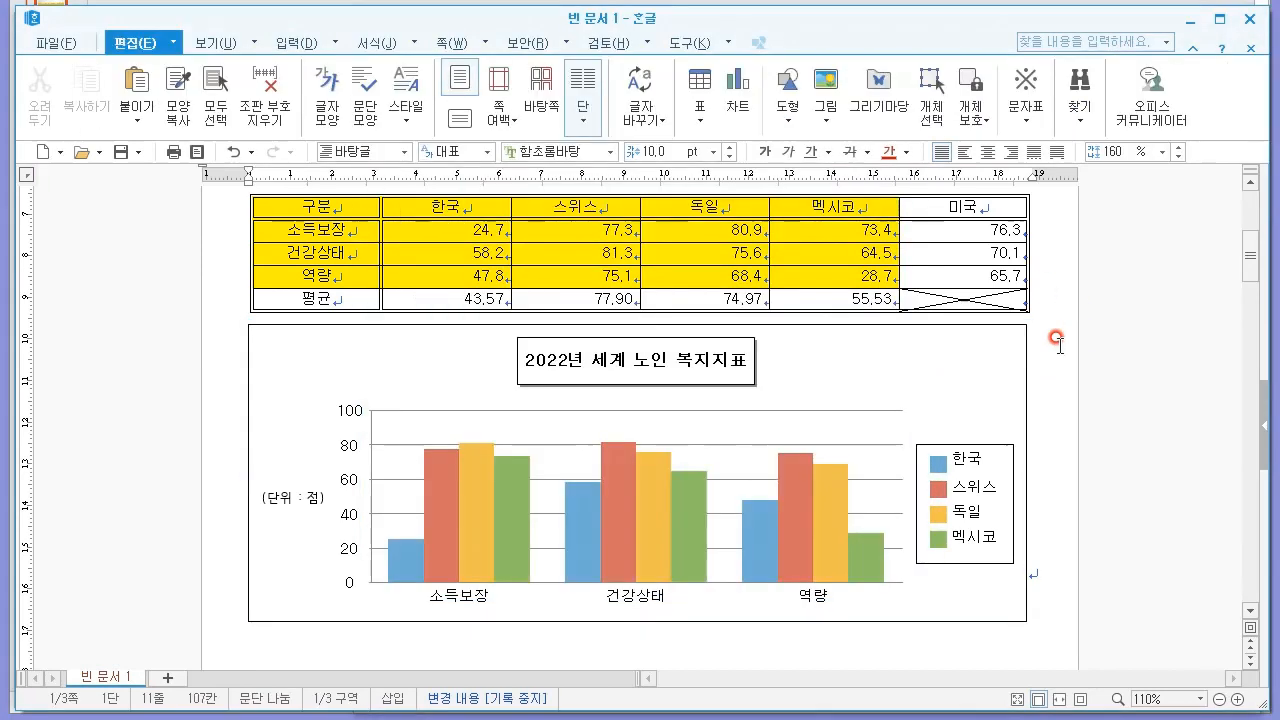
Step: Find question 4 on page 2 of the exam PDF and the matching item 4 in the Hangul document
key(alt+Tab)
scroll(679, 544, up, 10)
scroll(393, 284, down, 15)
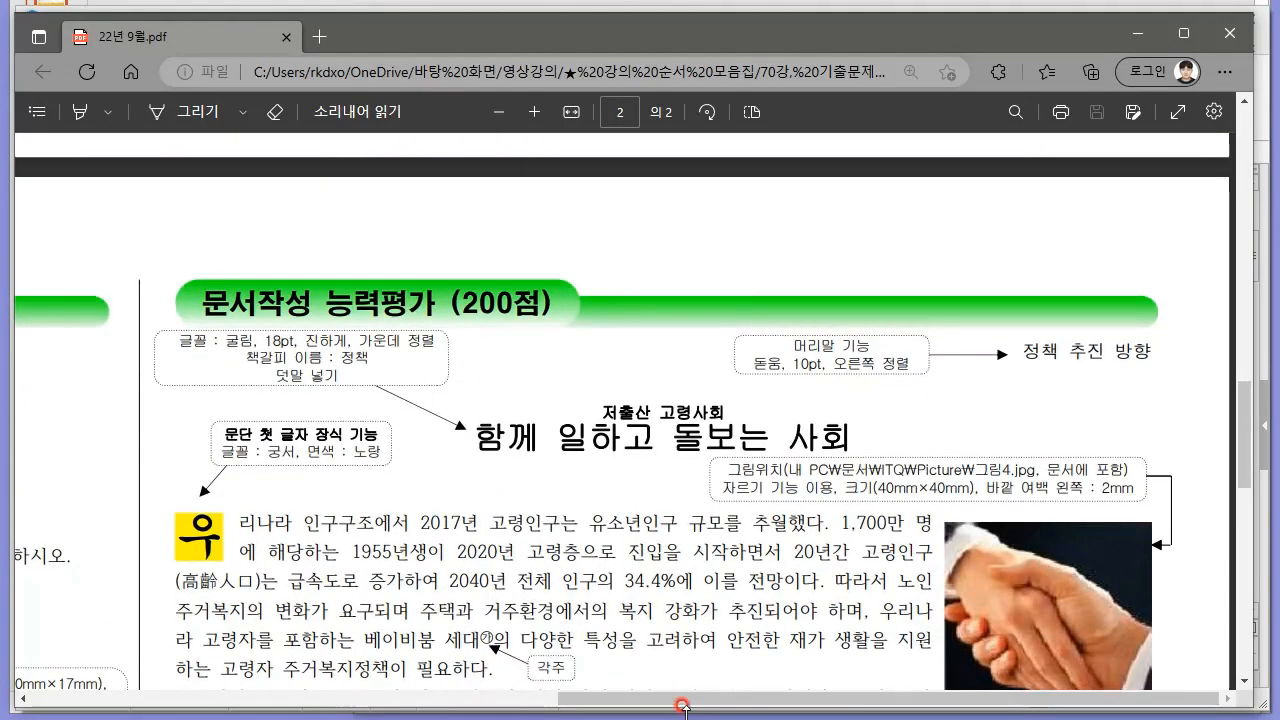
drag(682, 706, 152, 706)
scroll(377, 577, down, 2)
scroll(370, 393, up, 1)
drag(236, 270, 637, 305)
drag(641, 314, 398, 291)
drag(186, 269, 352, 330)
scroll(300, 322, down, 2)
key(alt+Tab)
scroll(445, 380, down, 10)
key(alt+Tab)
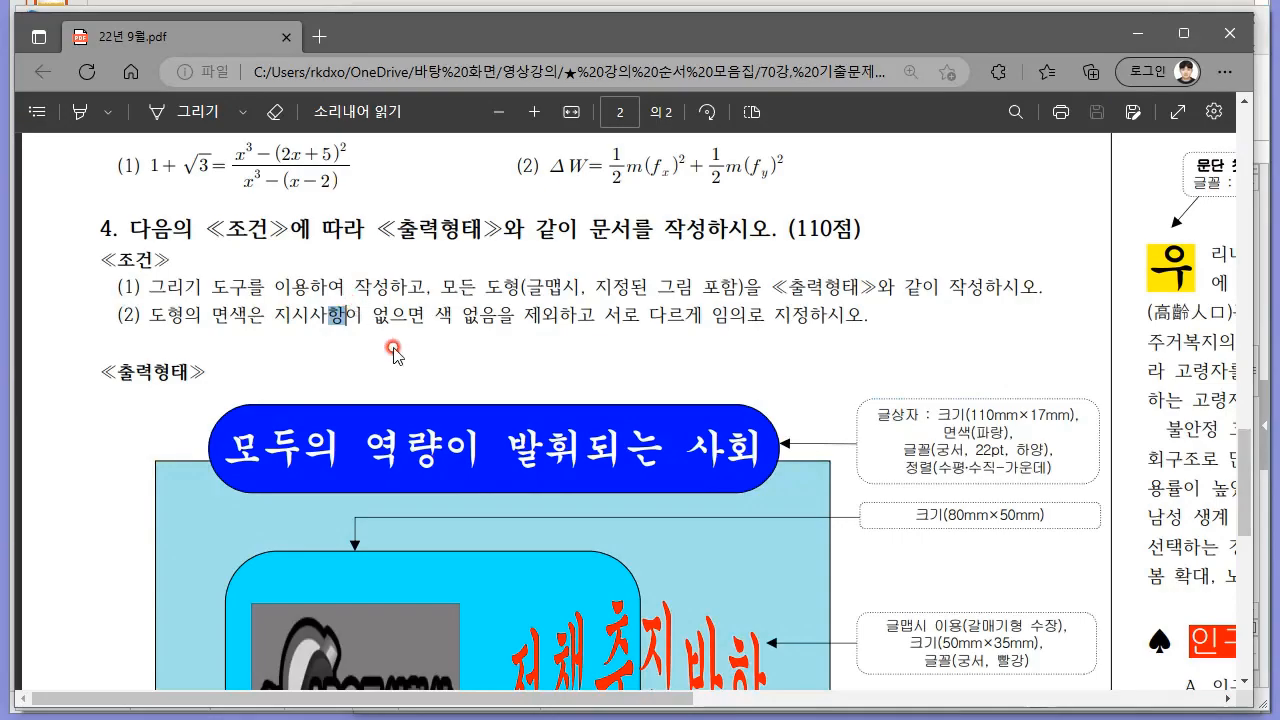
Step: Examine question 4's sample output in the exam PDF with its callouts for the text boxes, WordArt, picture and rectangles
scroll(430, 320, down, 8)
ctrl+scroll(428, 355, down, 2)
ctrl+scroll(428, 355, up, 2)
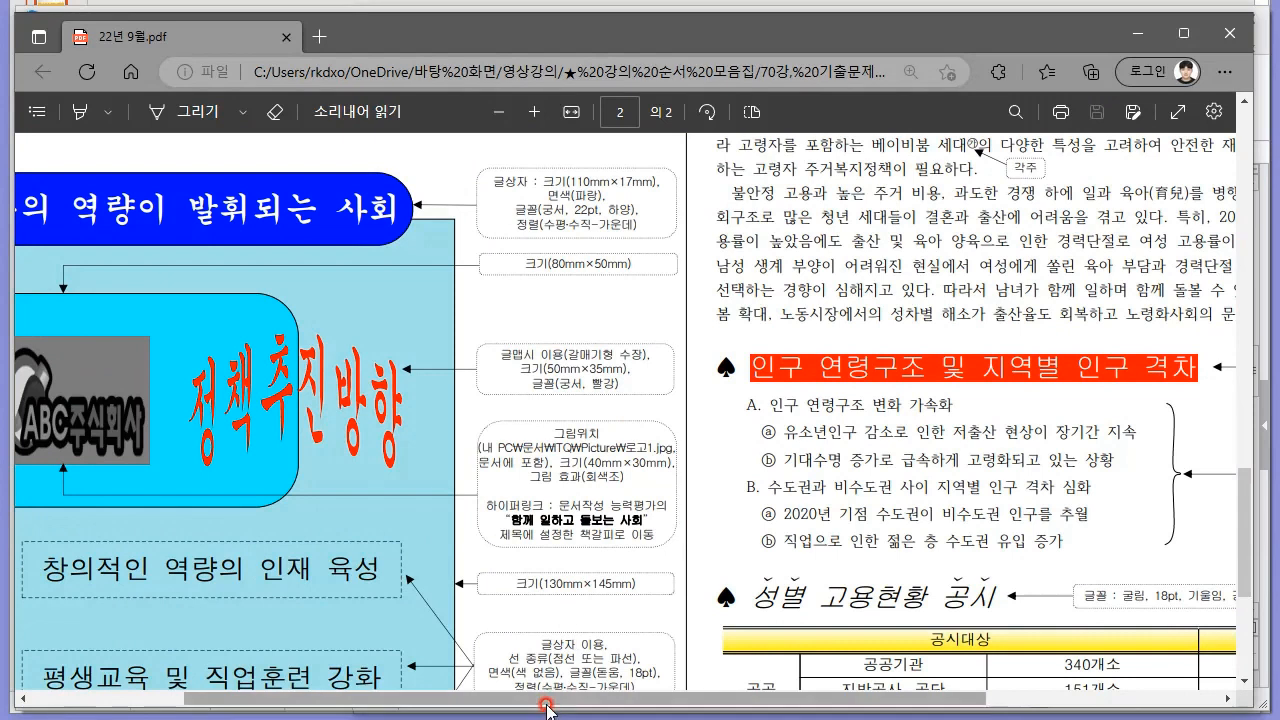
drag(566, 697, 408, 697)
scroll(800, 438, up, 3)
scroll(800, 438, down, 5)
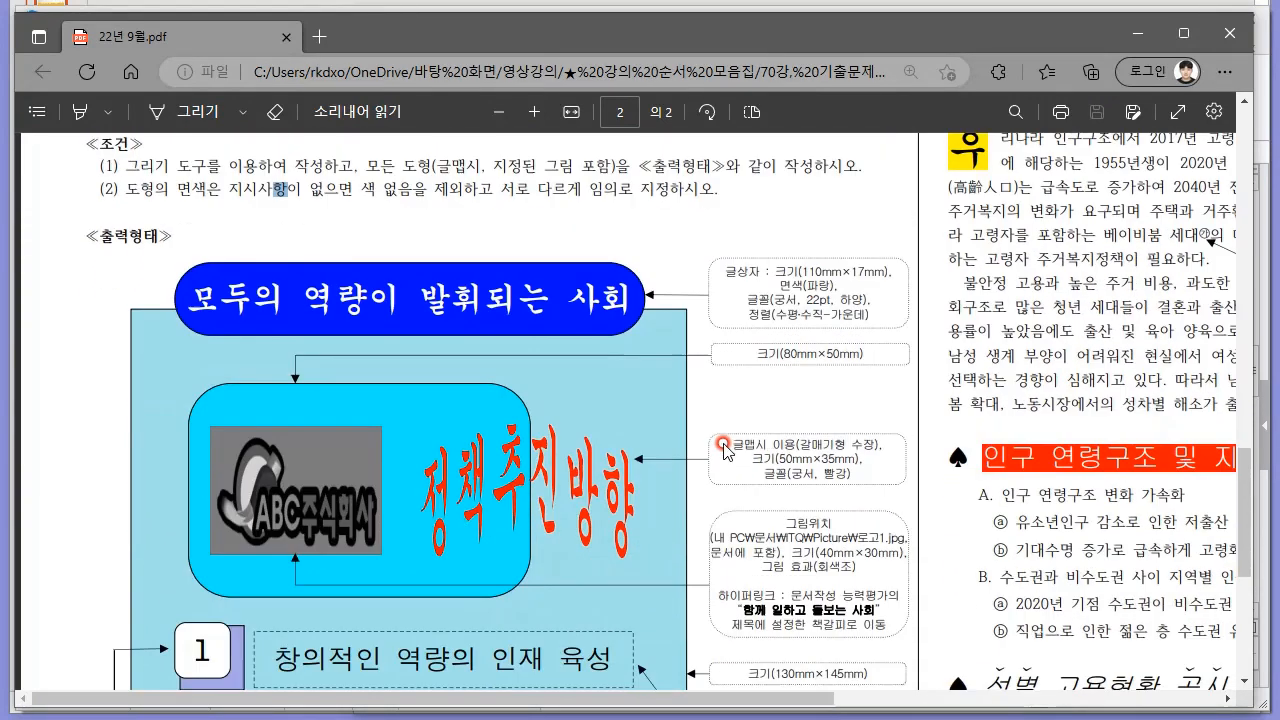
scroll(160, 220, up, 1)
scroll(160, 280, up, 2)
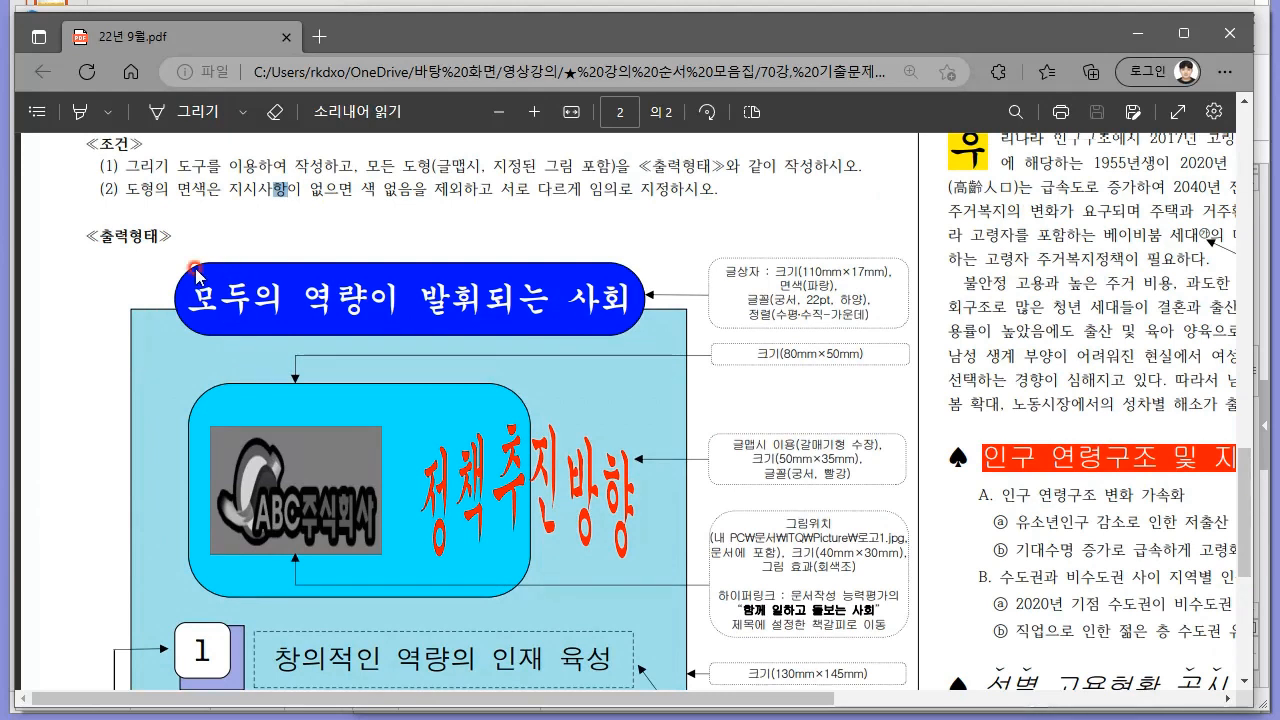
scroll(310, 558, down, 2)
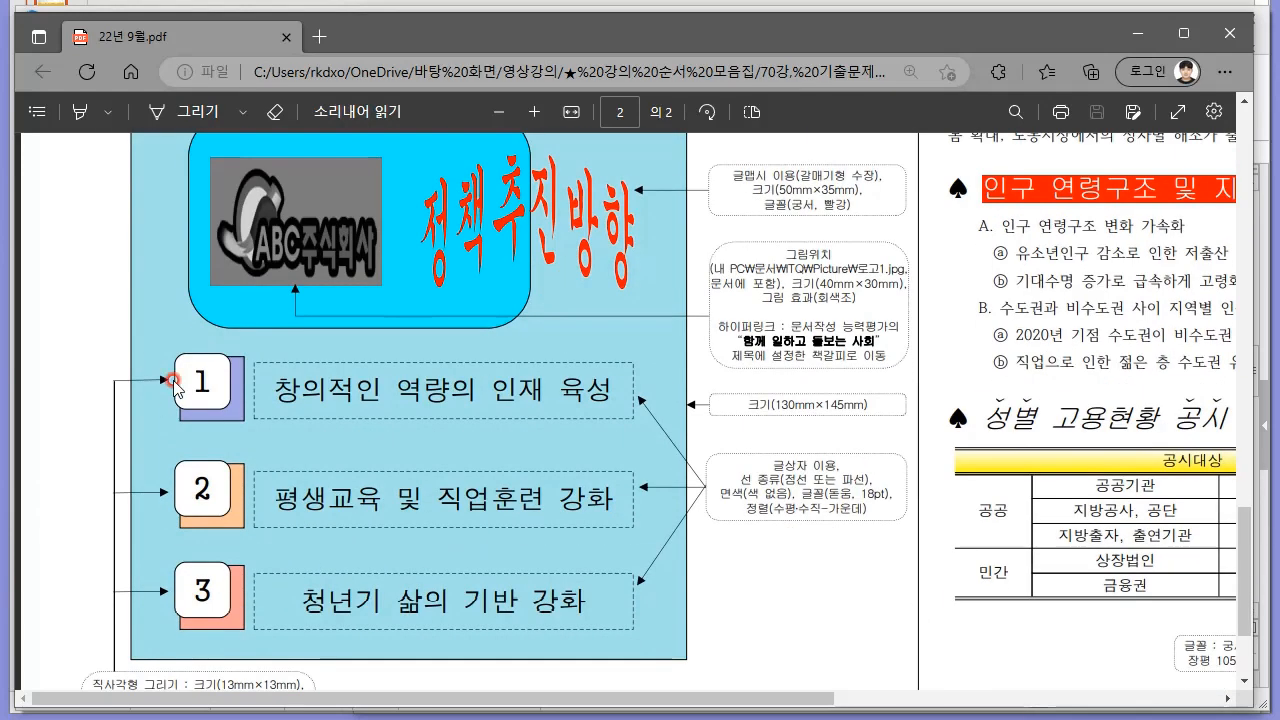
scroll(385, 510, up, 2)
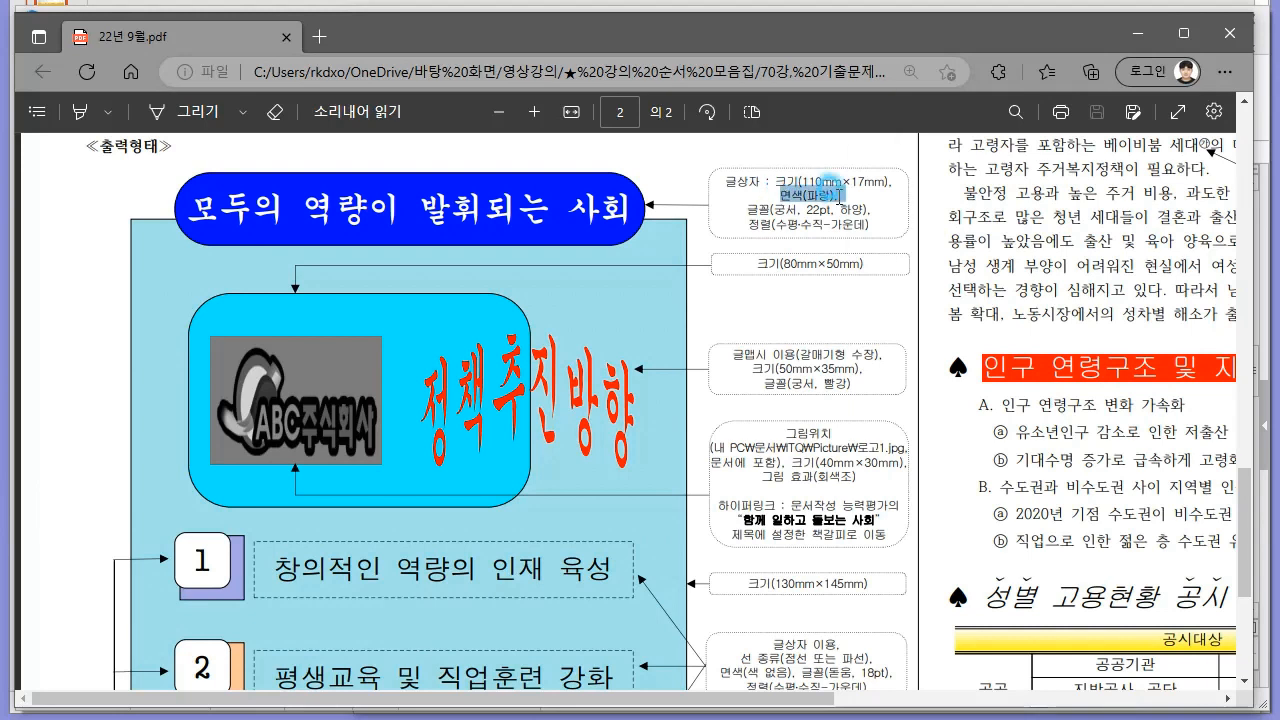
scroll(767, 276, down, 1)
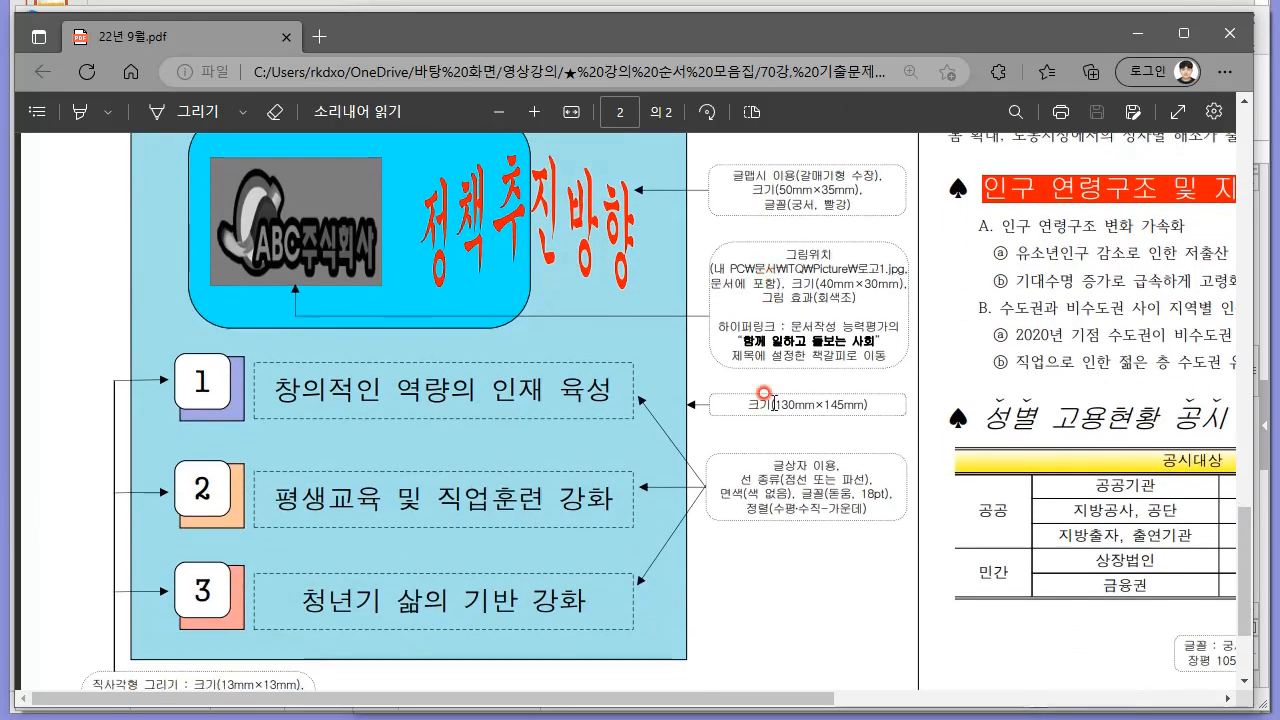
scroll(772, 460, down, 1)
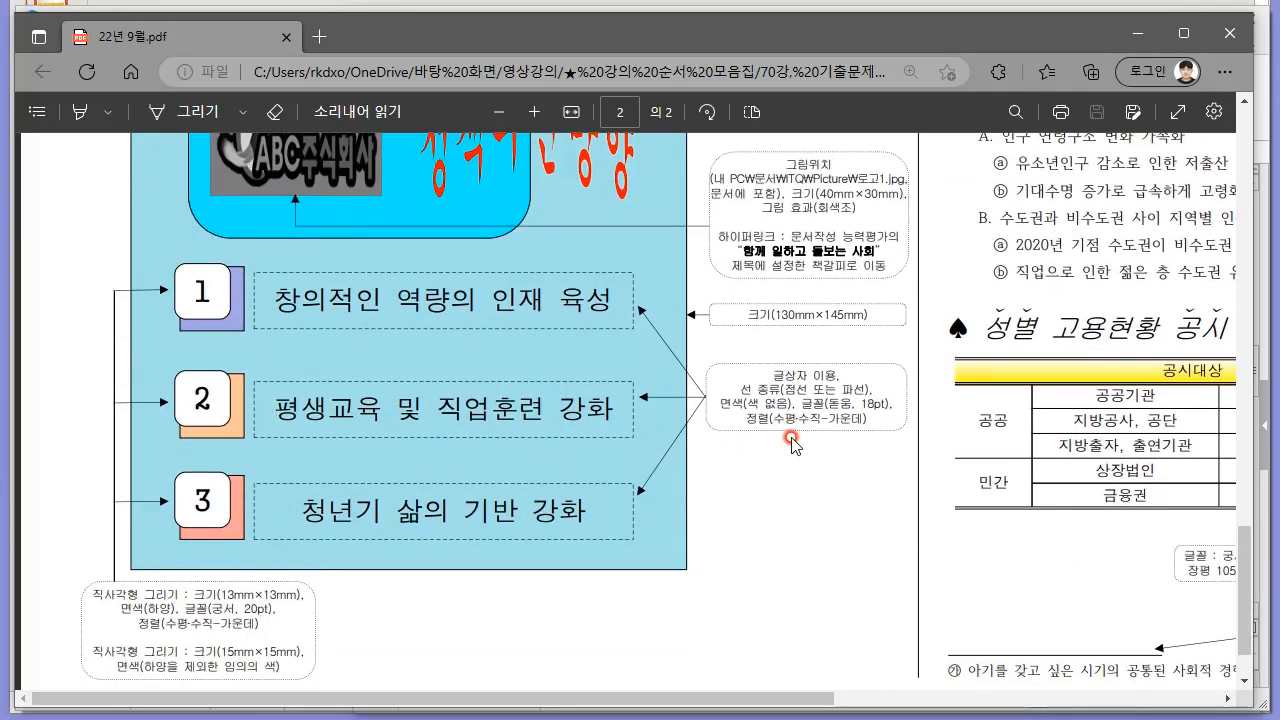
scroll(117, 651, up, 4)
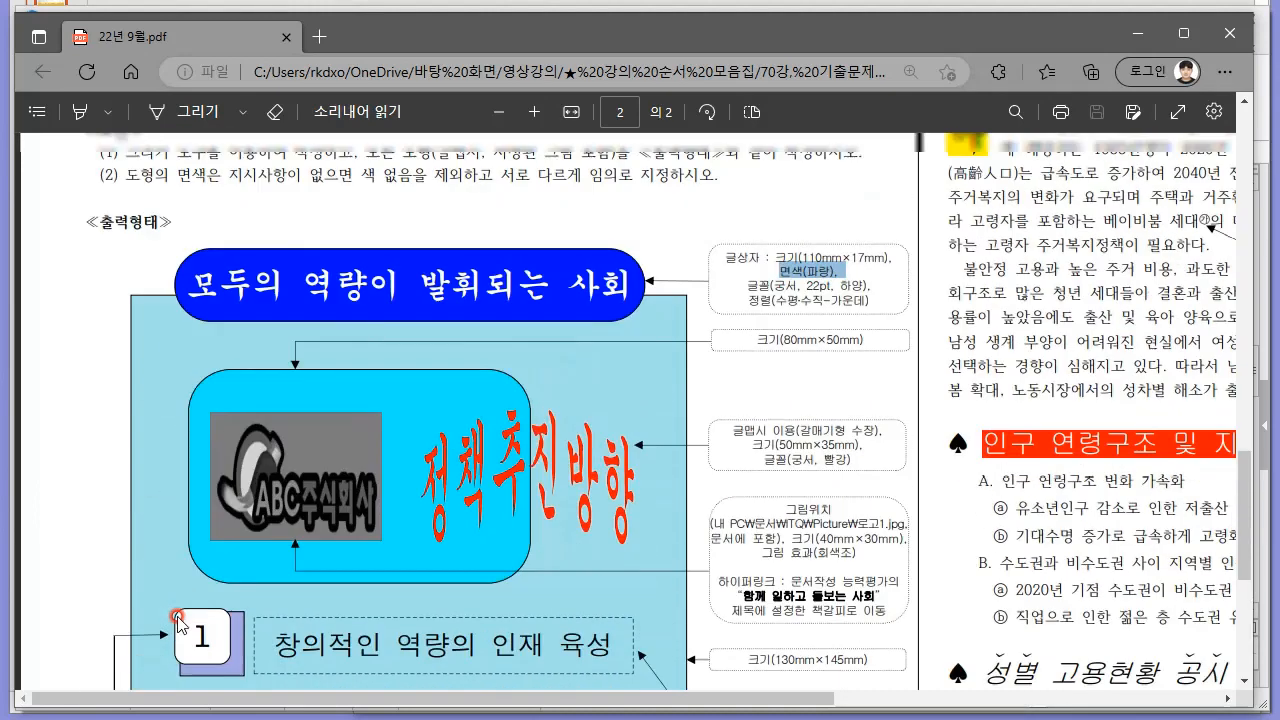
scroll(163, 526, down, 5)
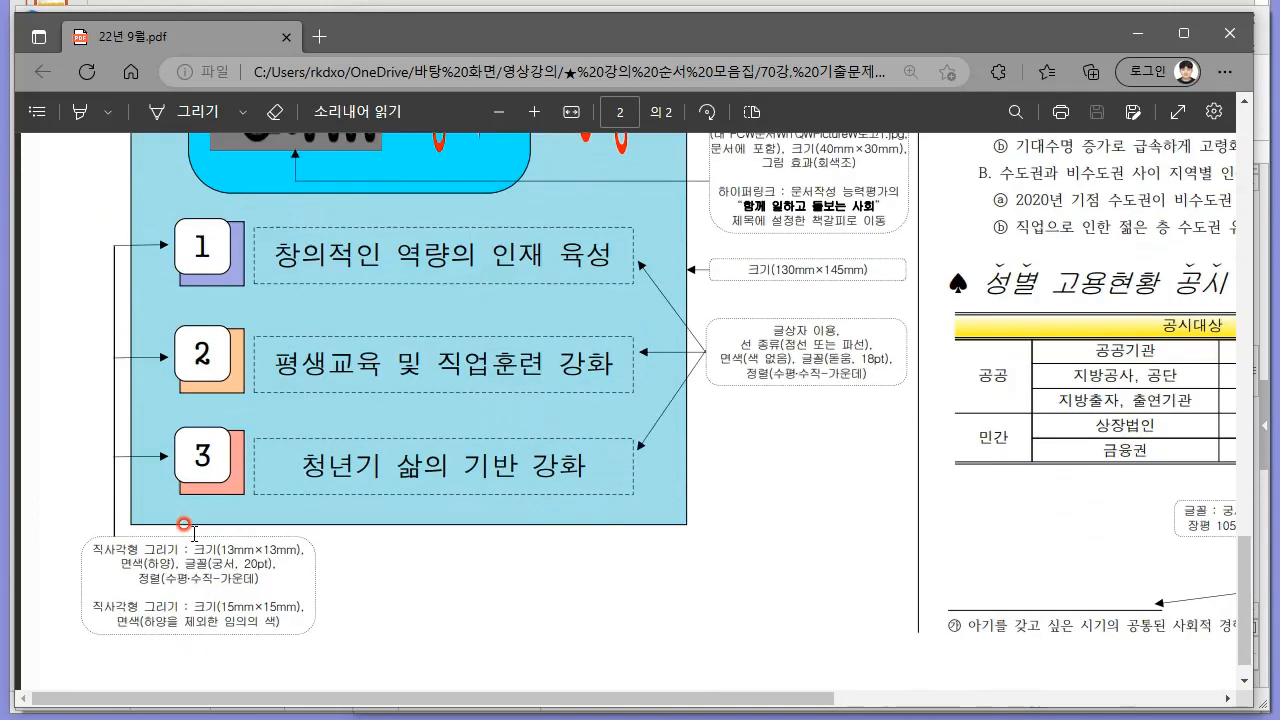
scroll(429, 537, up, 2)
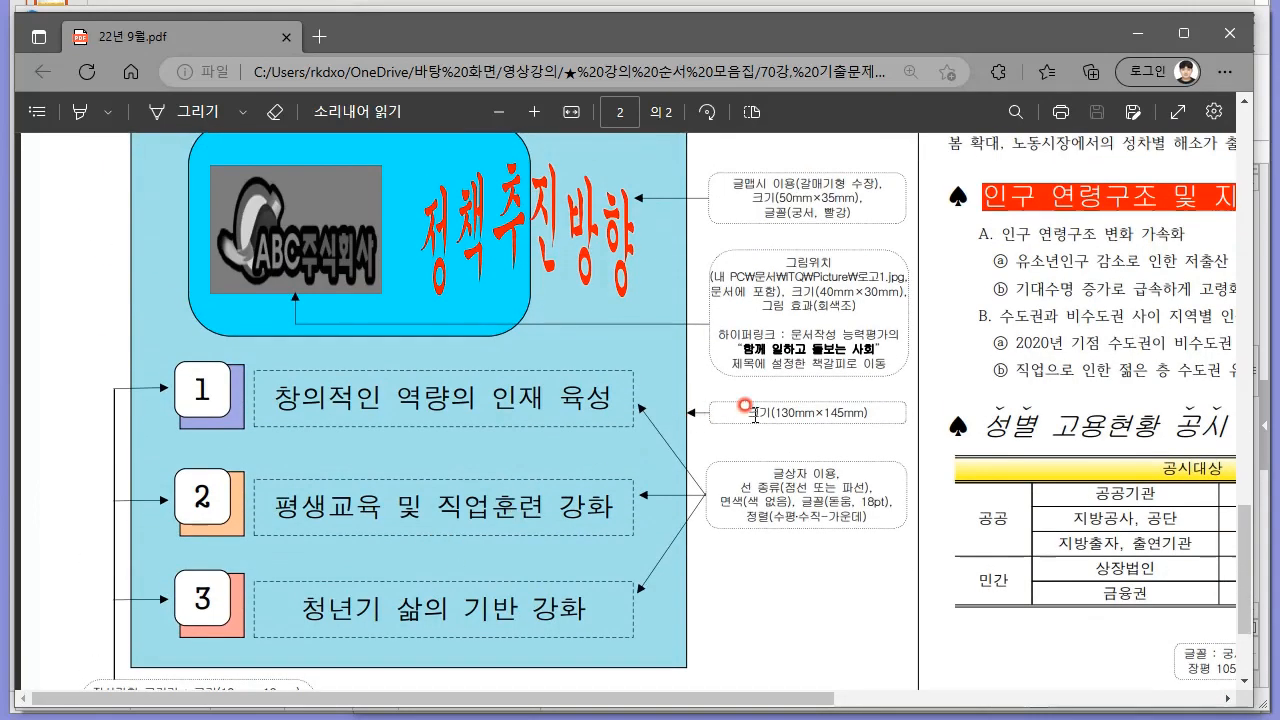
Step: Check the size condition of the large background rectangle in the exam PDF and return to the Hangul document
drag(751, 415, 886, 412)
click(829, 428)
scroll(737, 430, up, 3)
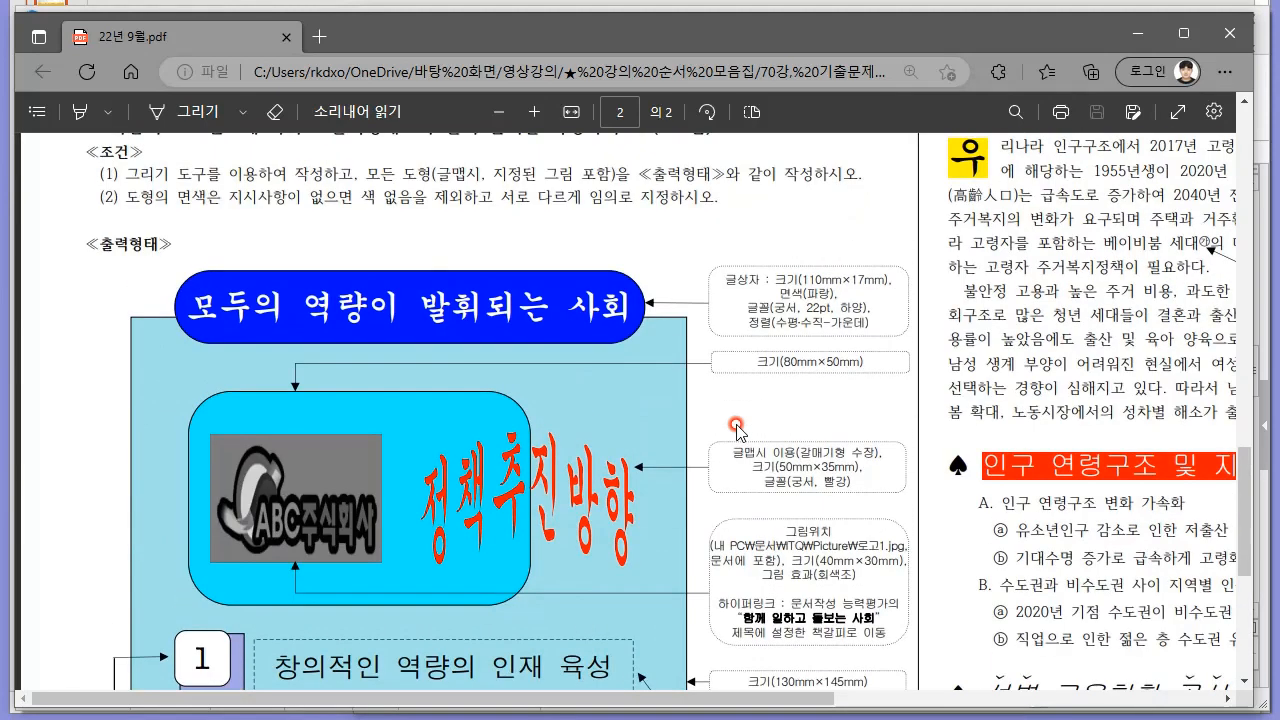
scroll(733, 424, down, 2)
scroll(718, 410, up, 1)
scroll(706, 413, down, 3)
scroll(646, 423, up, 2)
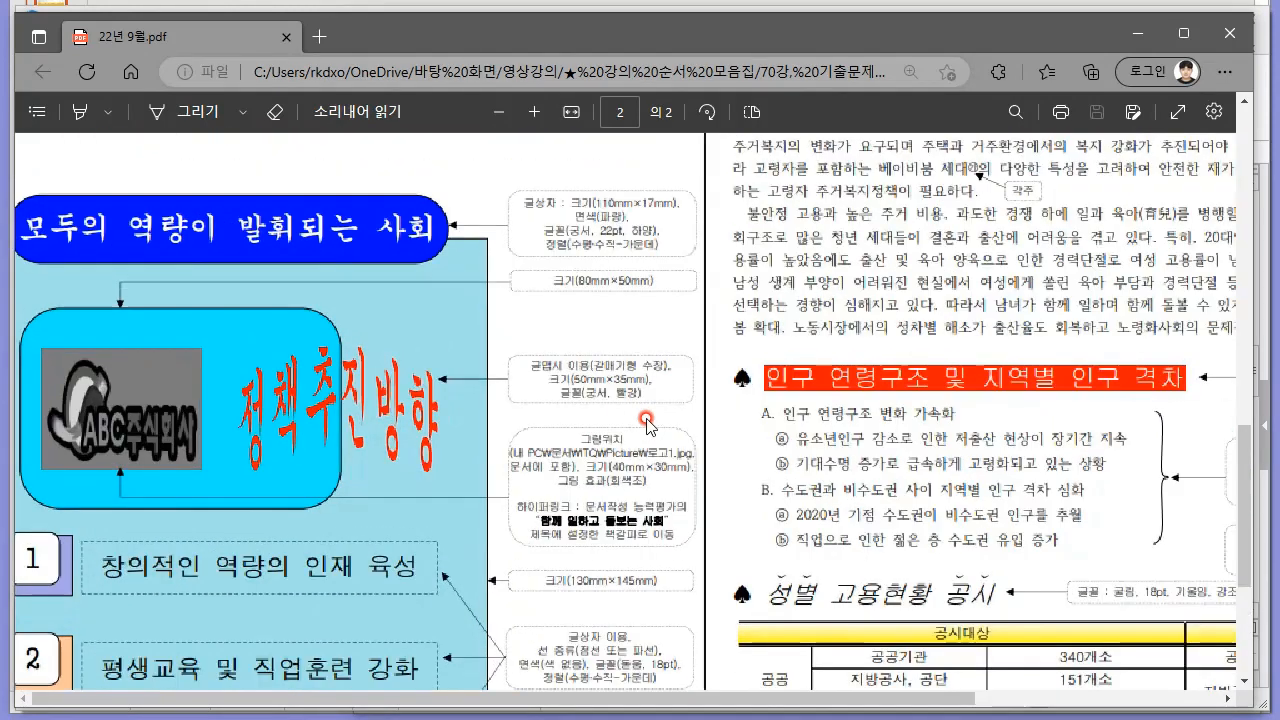
drag(586, 700, 470, 700)
key(alt+Tab)
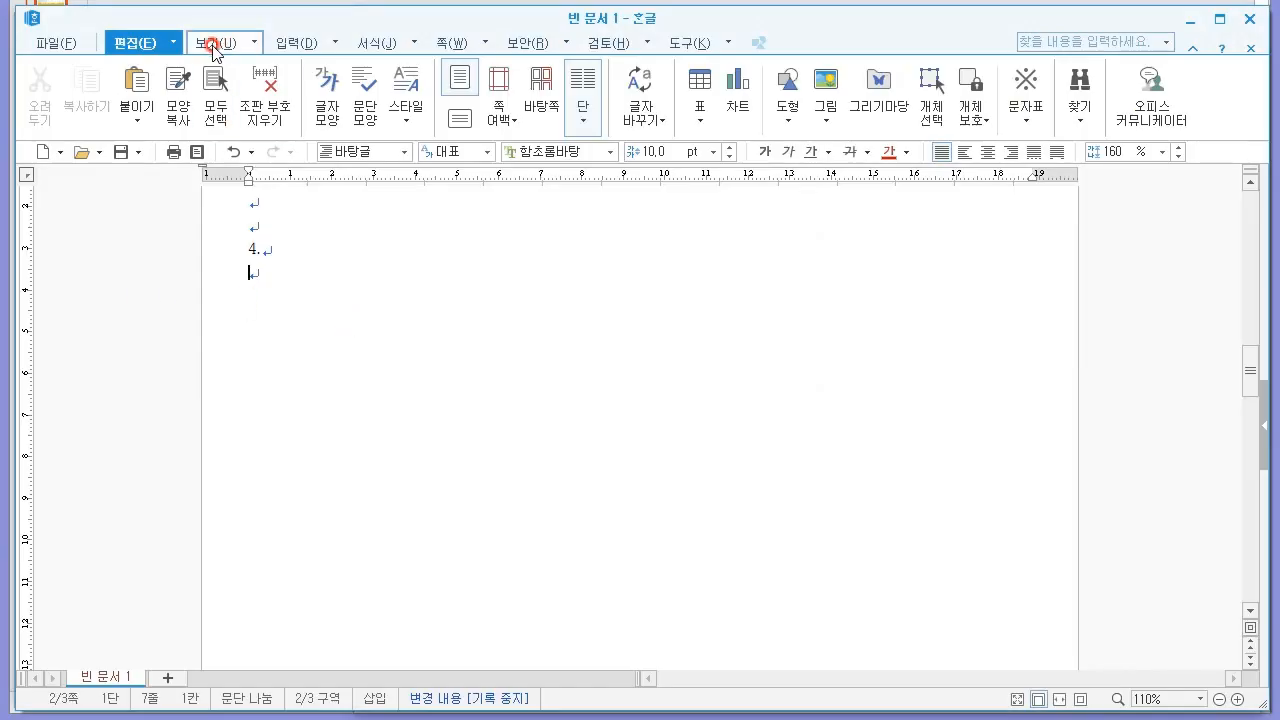
click(790, 112)
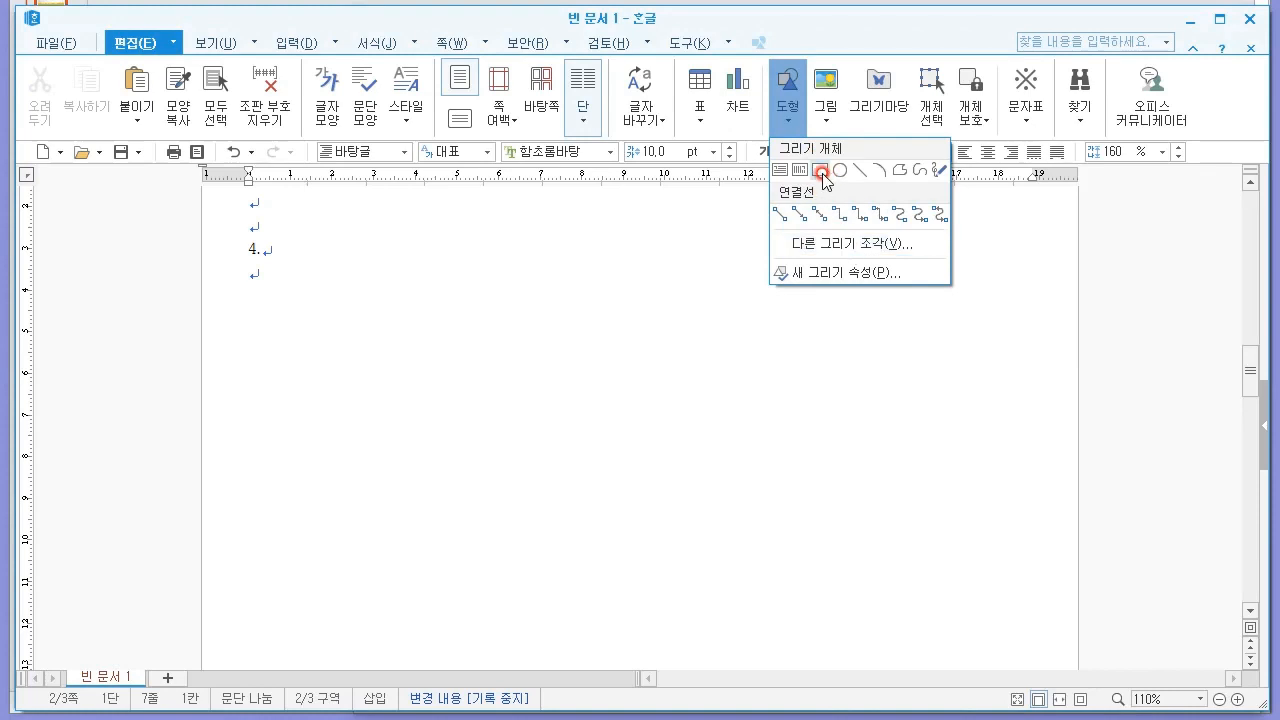
click(829, 243)
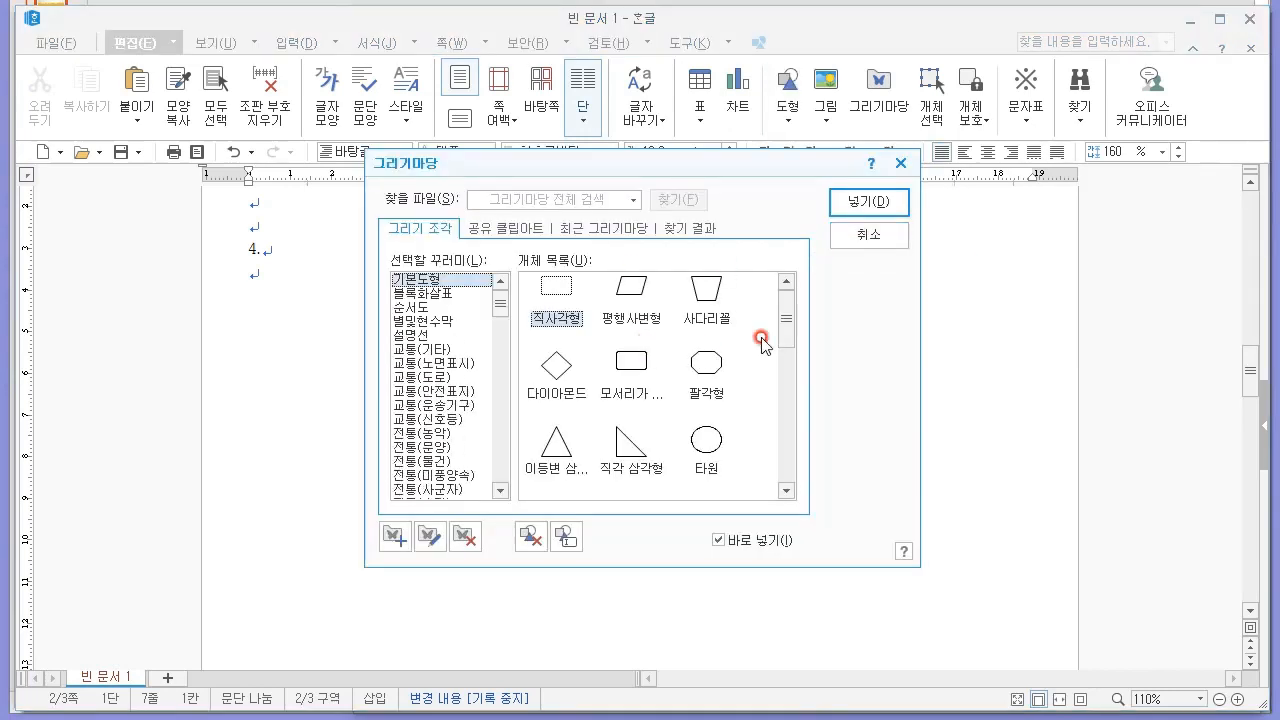
click(788, 395)
drag(792, 385, 794, 294)
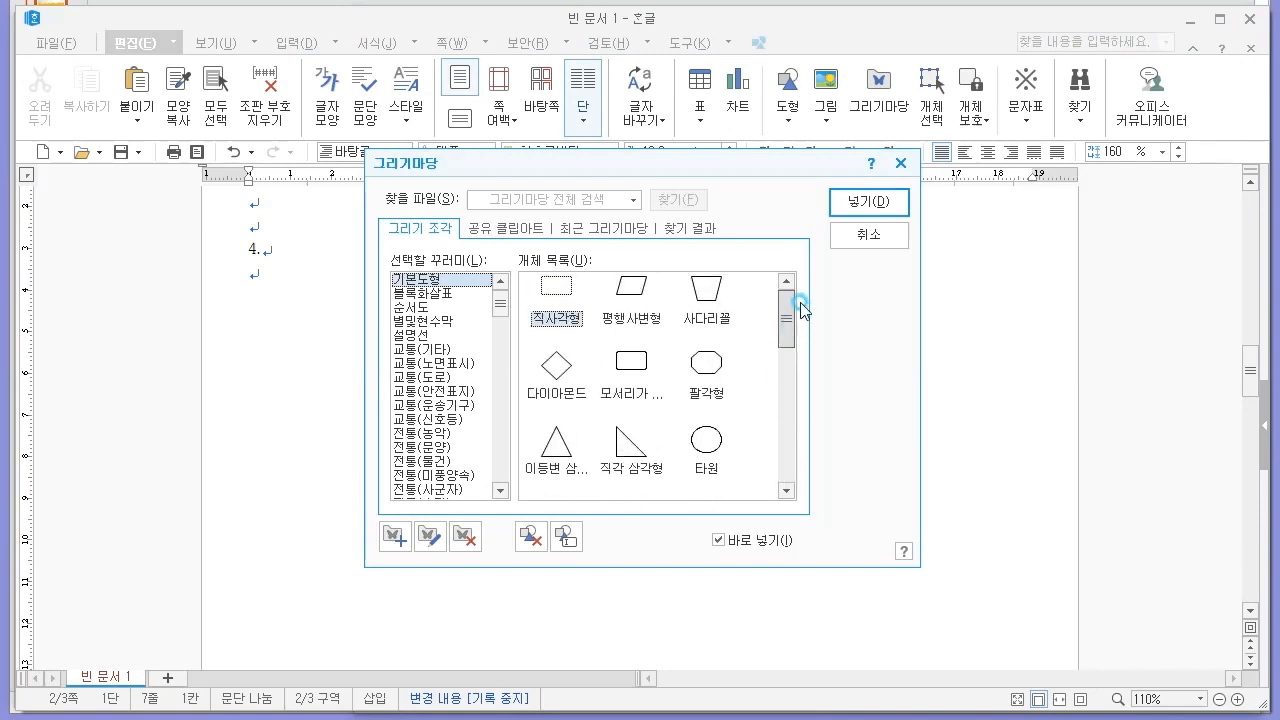
click(835, 236)
Step: Draw a rectangle about 124 mm wide and 174 mm high directly below item 4, and keep it selected
click(800, 124)
click(819, 170)
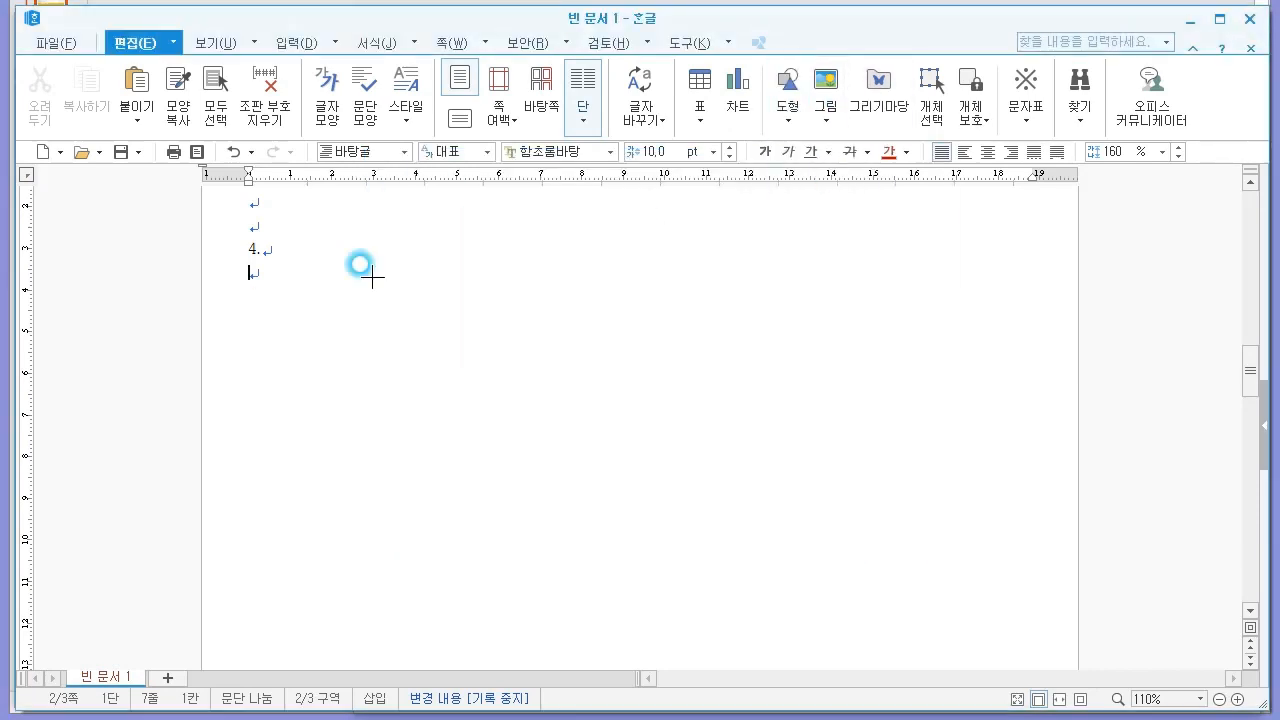
mouse_move(248, 270)
mouse_down()
mouse_move(457, 534)
mouse_move(686, 557)
mouse_move(769, 617)
mouse_up()
scroll(774, 540, down, 8)
scroll(761, 513, up, 10)
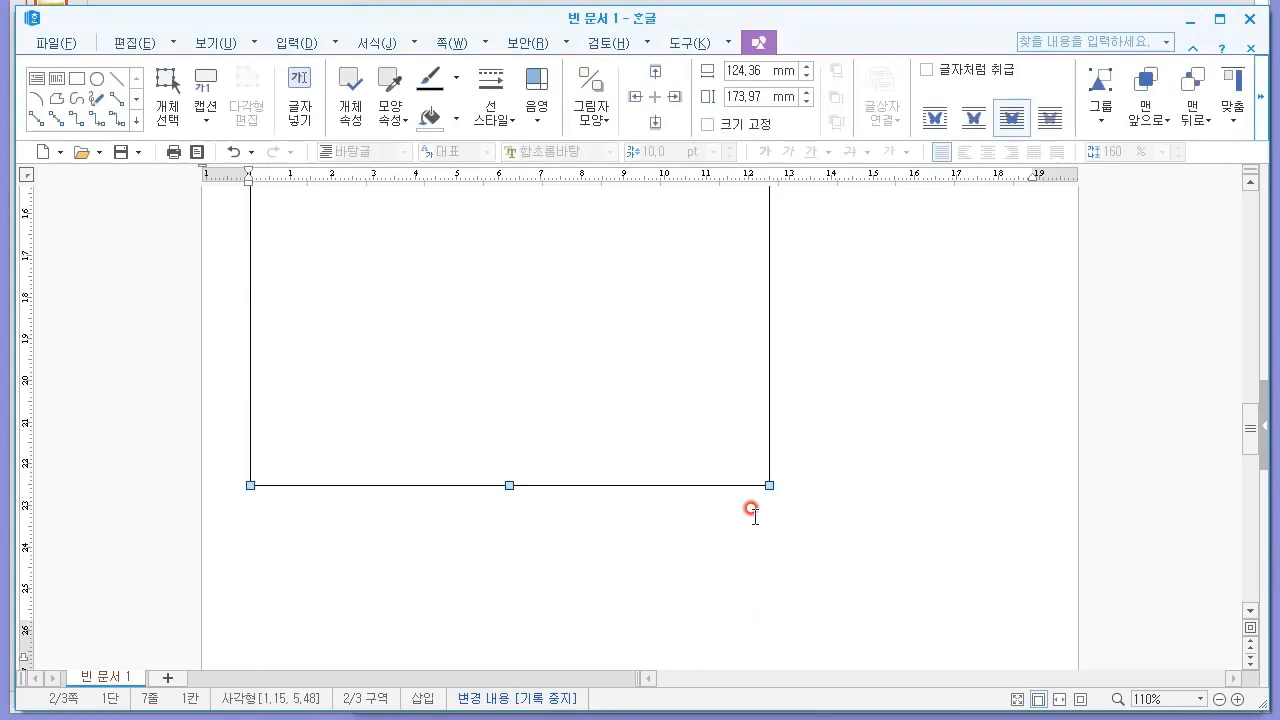
scroll(745, 505, down, 9)
scroll(686, 500, up, 10)
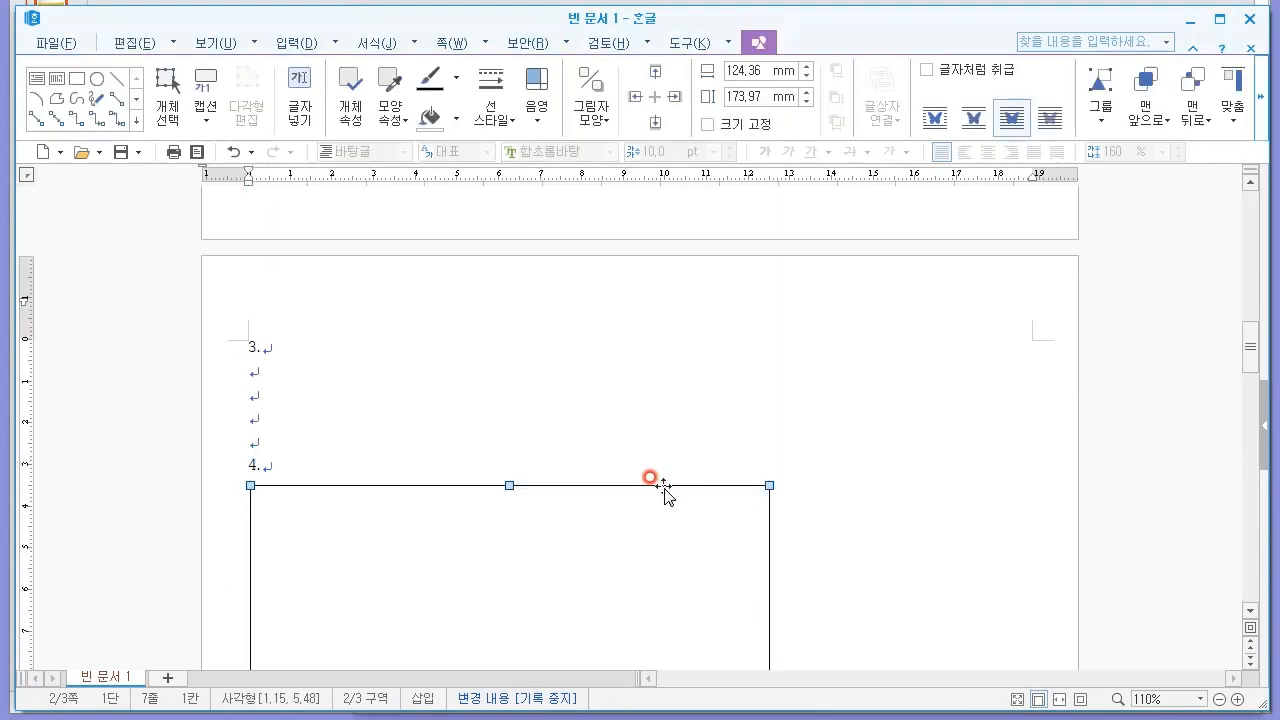
scroll(674, 451, down, 5)
ctrl+scroll(673, 450, down, 2)
scroll(677, 453, down, 1)
ctrl+scroll(668, 450, down, 1)
scroll(666, 450, up, 1)
click(775, 392)
click(610, 388)
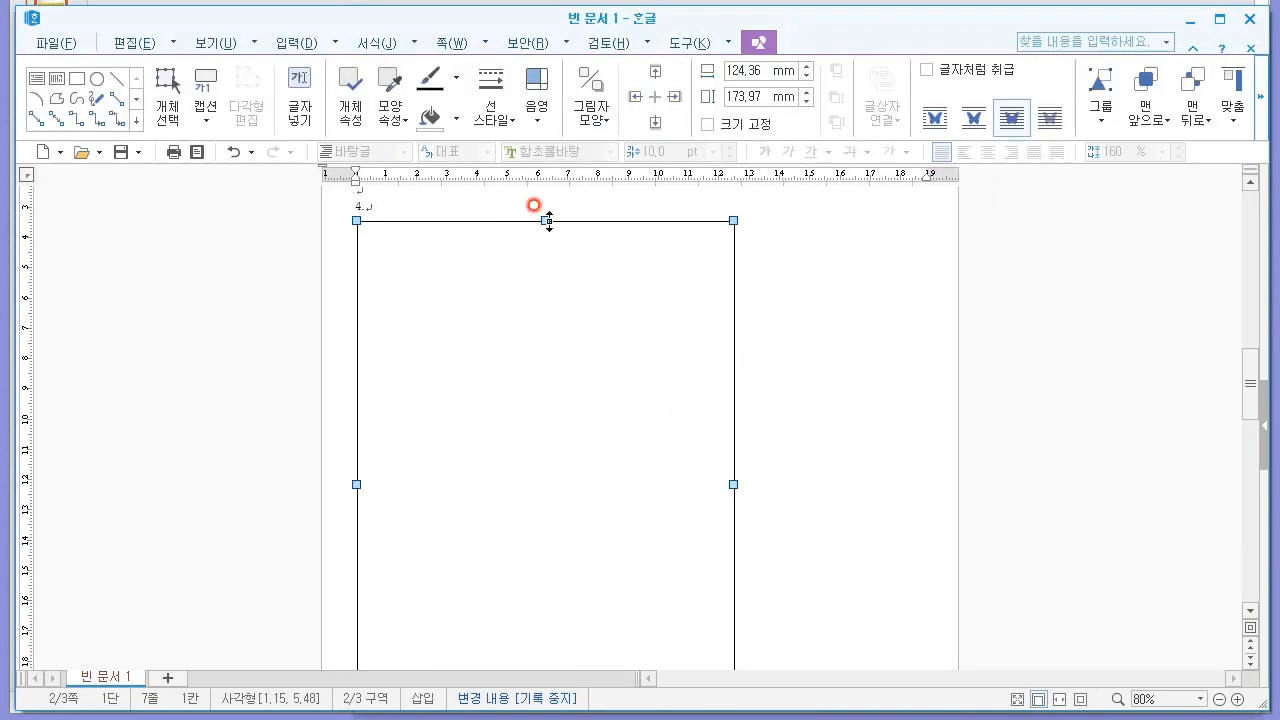
Step: Recheck the size condition in the exam PDF and set the rectangle's height to 145 mm and width to 130 mm
click(536, 108)
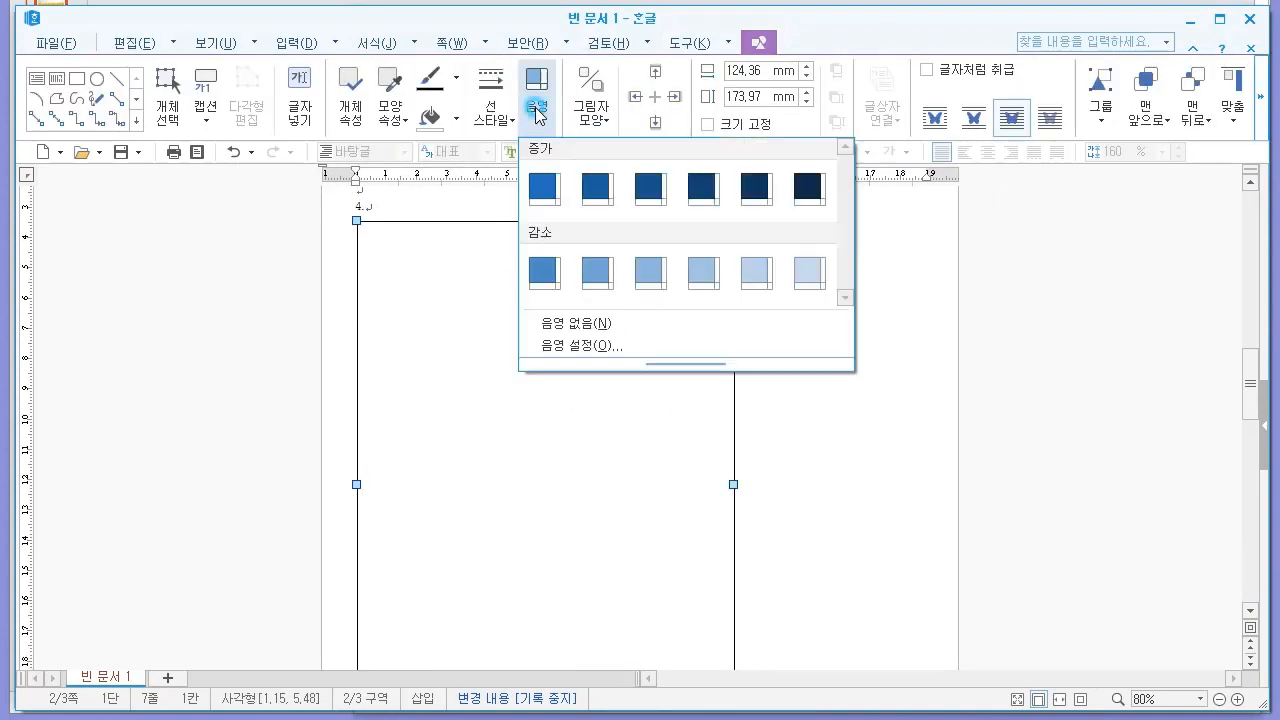
click(536, 110)
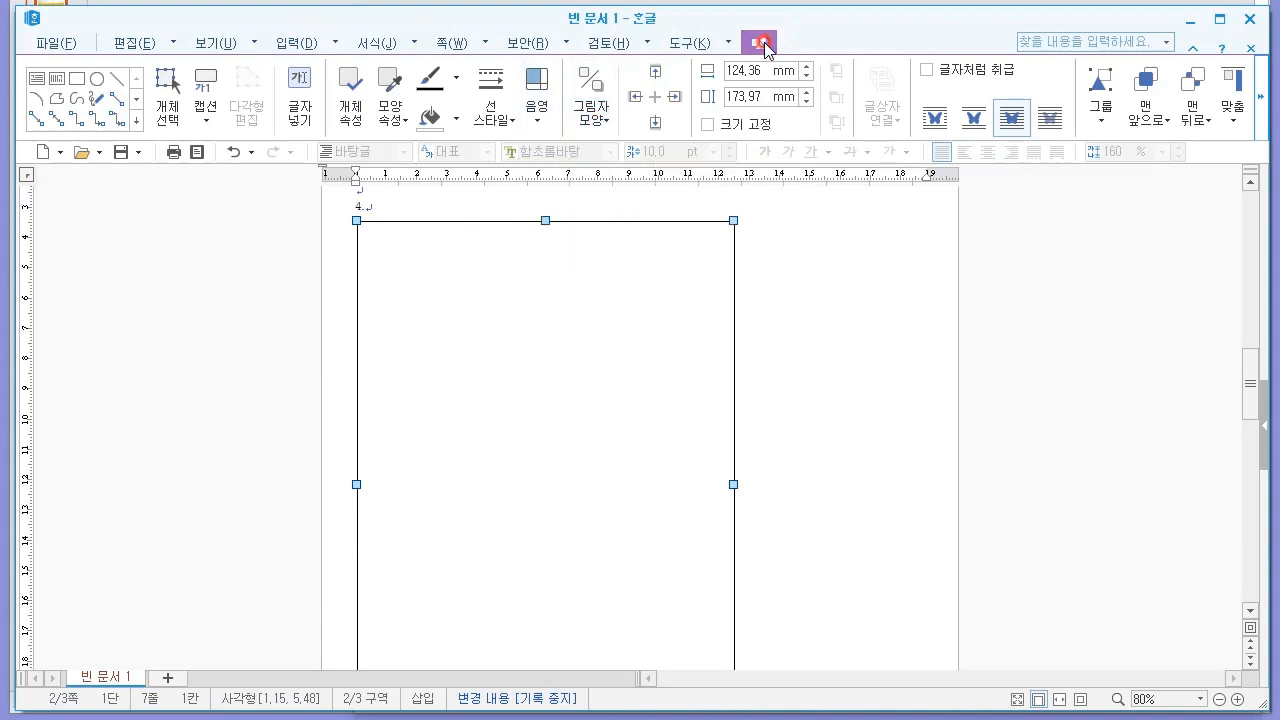
key(alt+Tab)
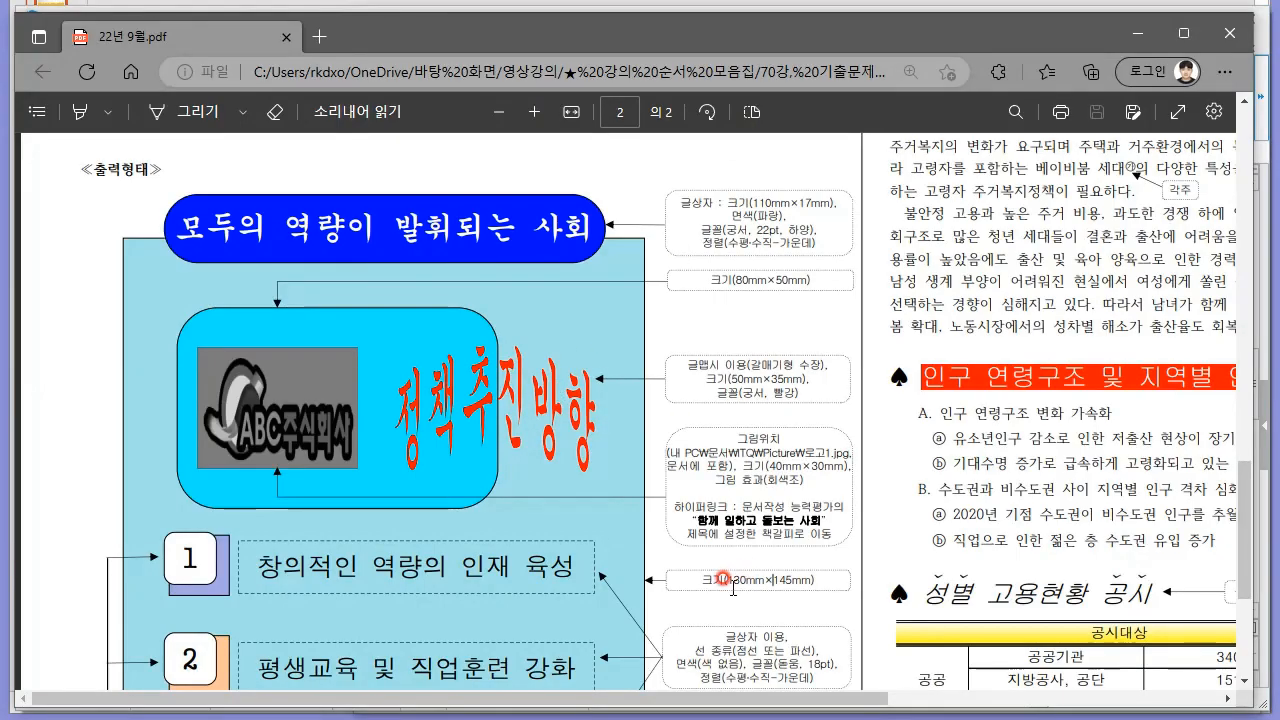
key(alt+Tab)
click(764, 70)
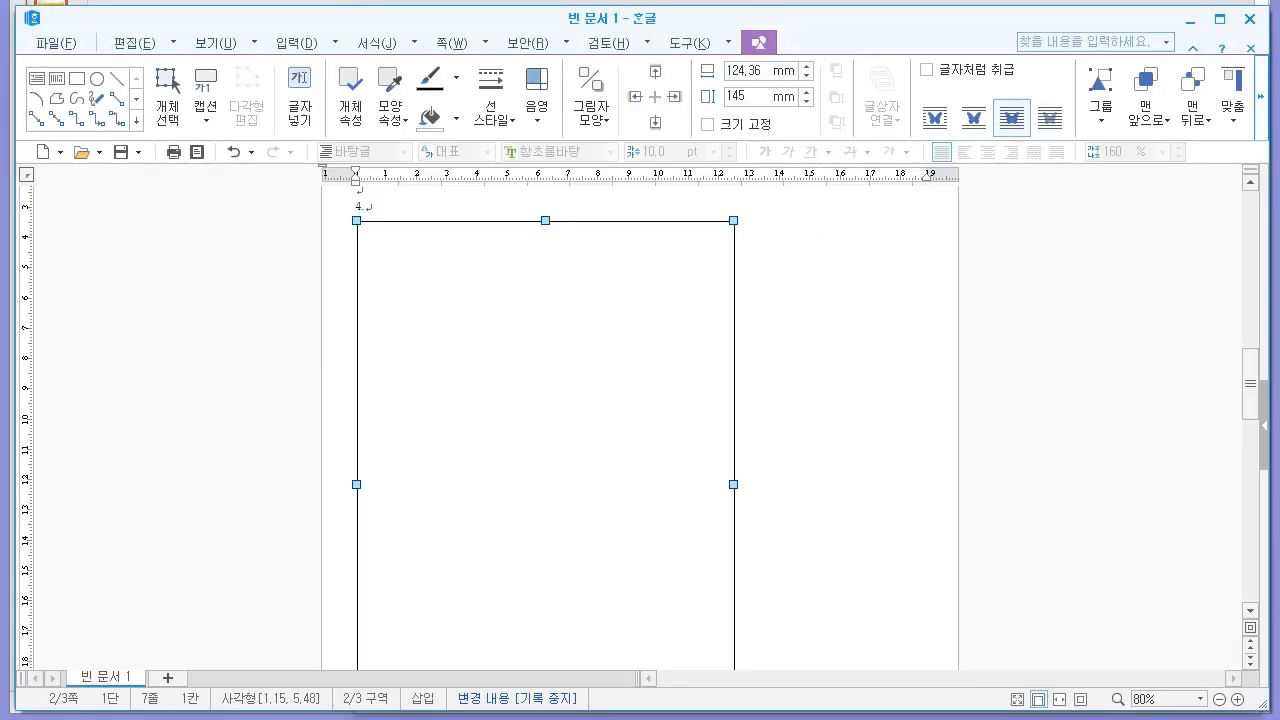
click(751, 125)
click(740, 126)
text(145)
key(Return)
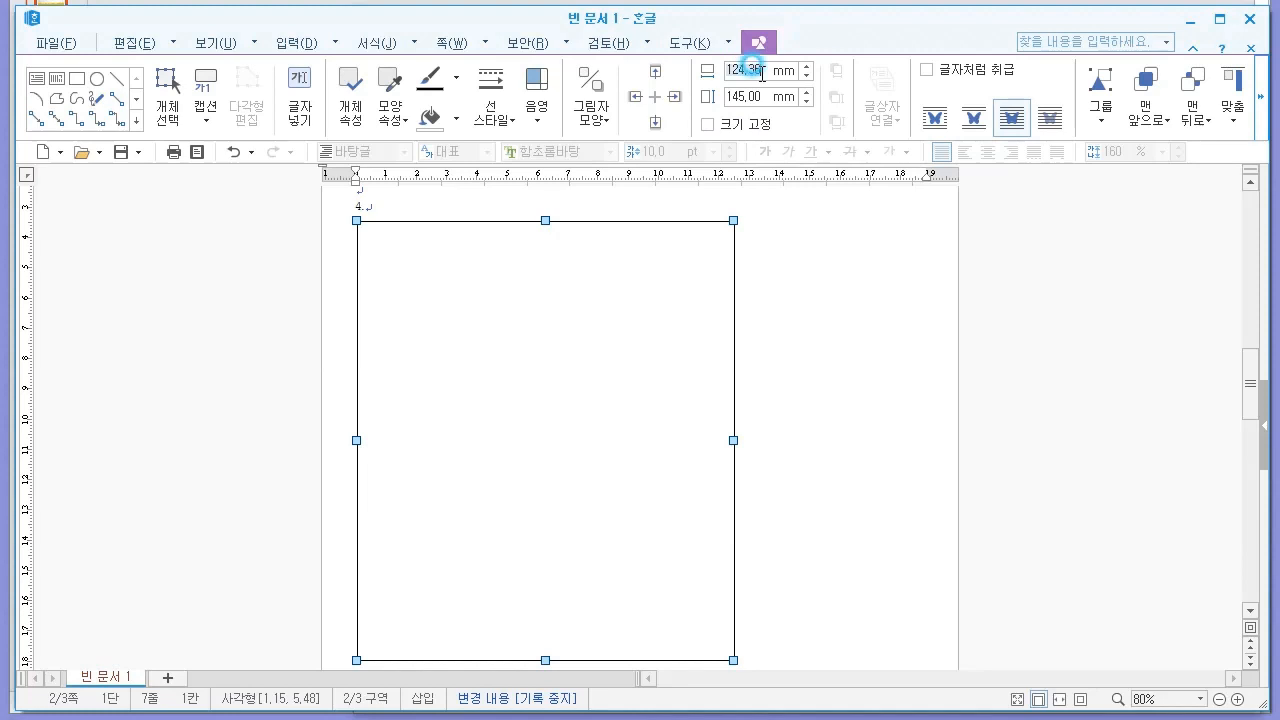
text(130)
key(Return)
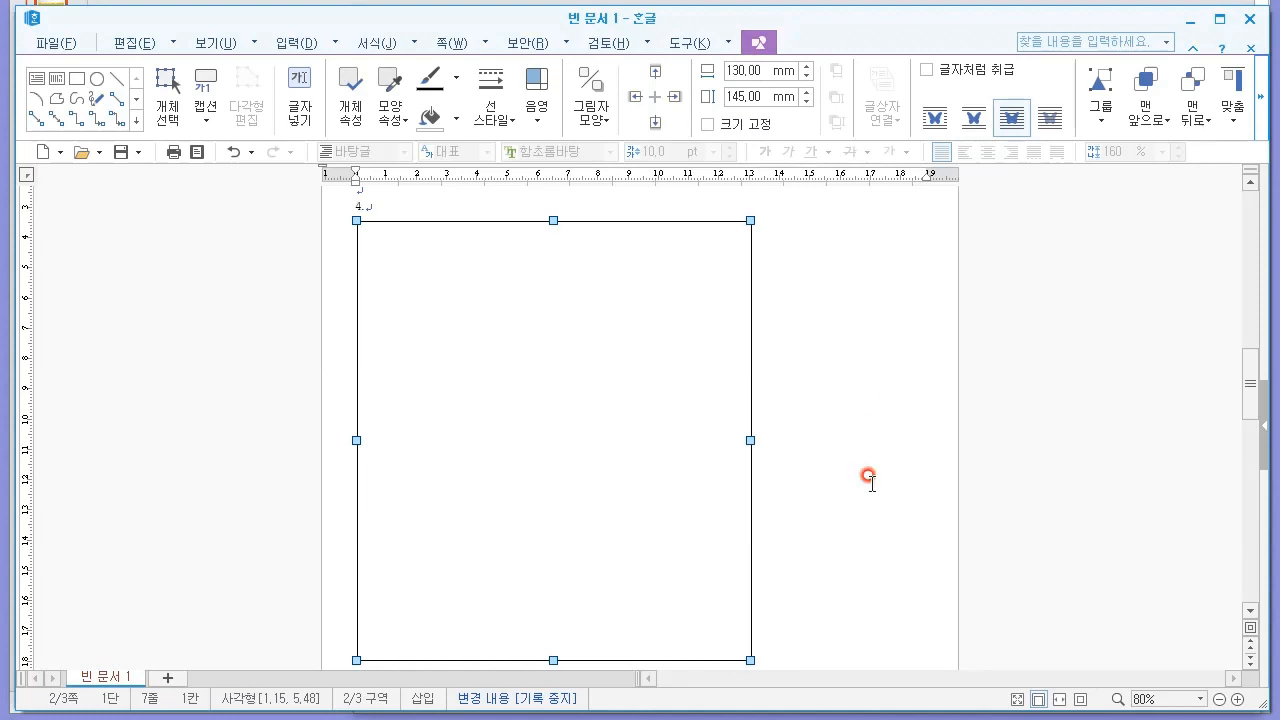
Step: Fill the large 130 × 145 mm rectangle with a solid light blue from the colour palette
right_click(602, 312)
click(715, 314)
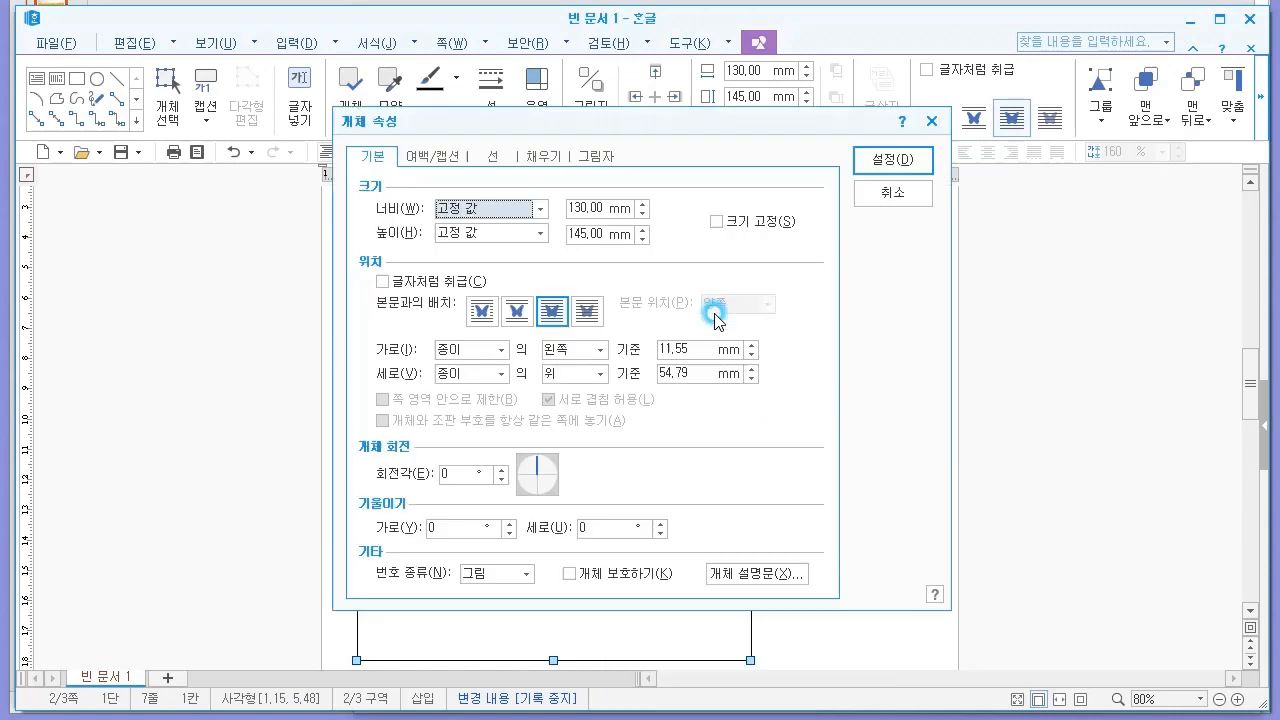
click(428, 156)
click(491, 156)
click(544, 157)
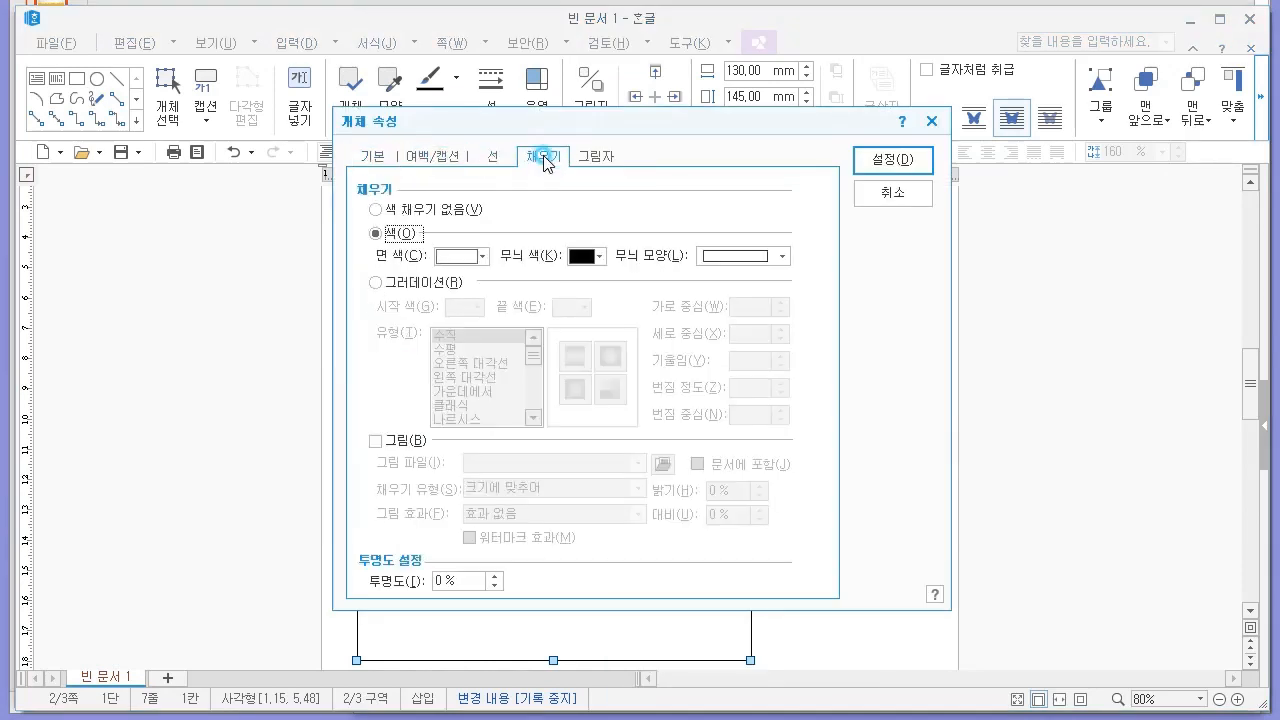
click(470, 256)
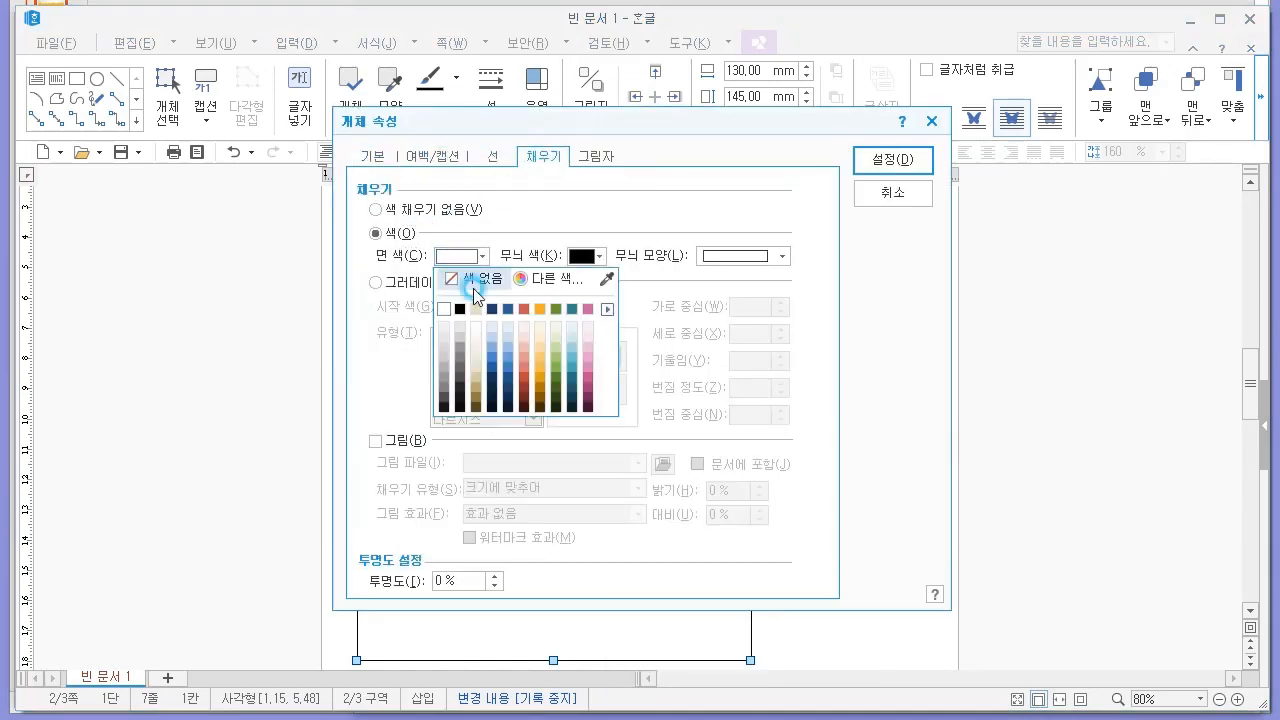
click(572, 357)
click(888, 162)
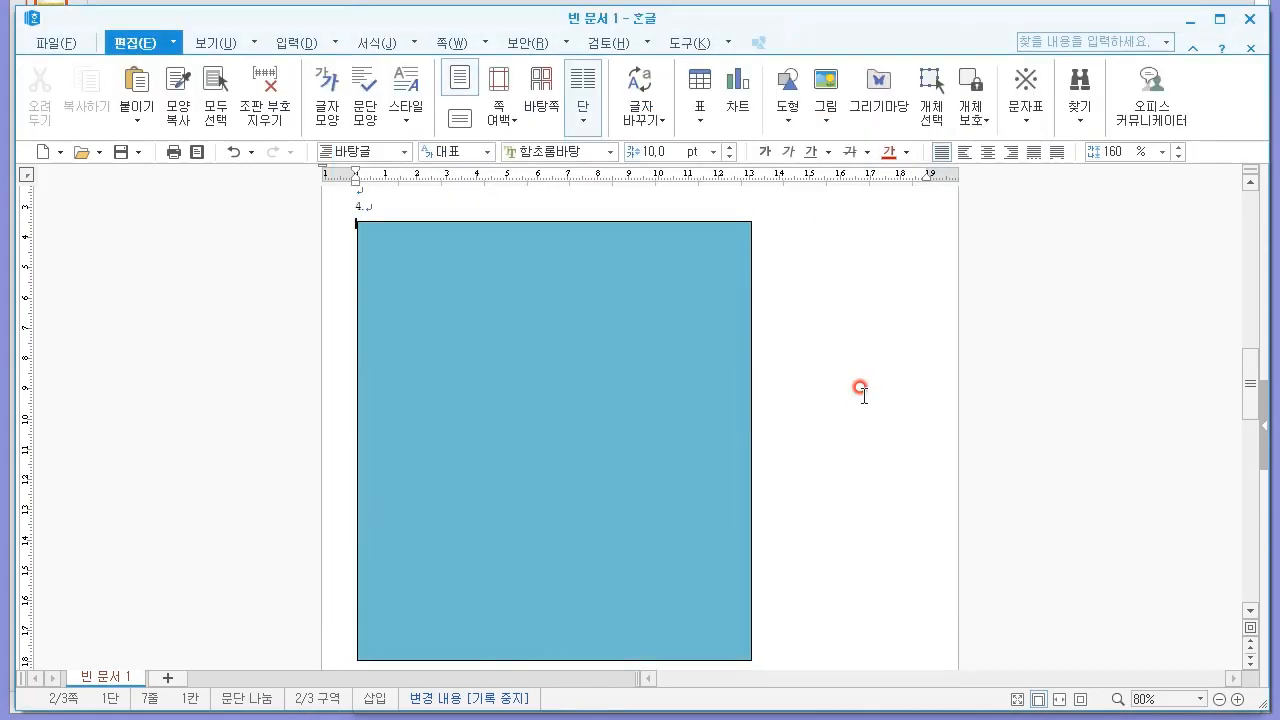
Step: Review question 4's conditions on shape fills and the sample output's title box in the exam PDF, and return to the Hangul document
key(alt+Tab)
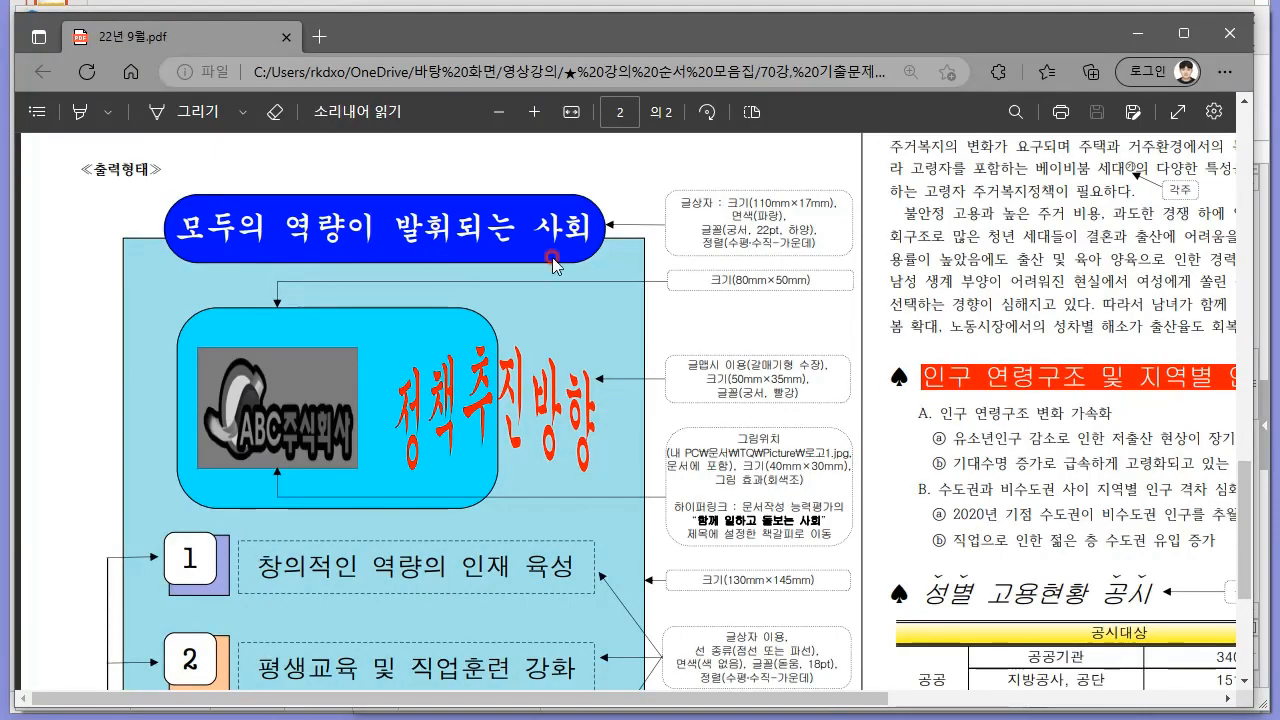
scroll(477, 287, down, 3)
scroll(200, 176, up, 1)
drag(120, 192, 585, 206)
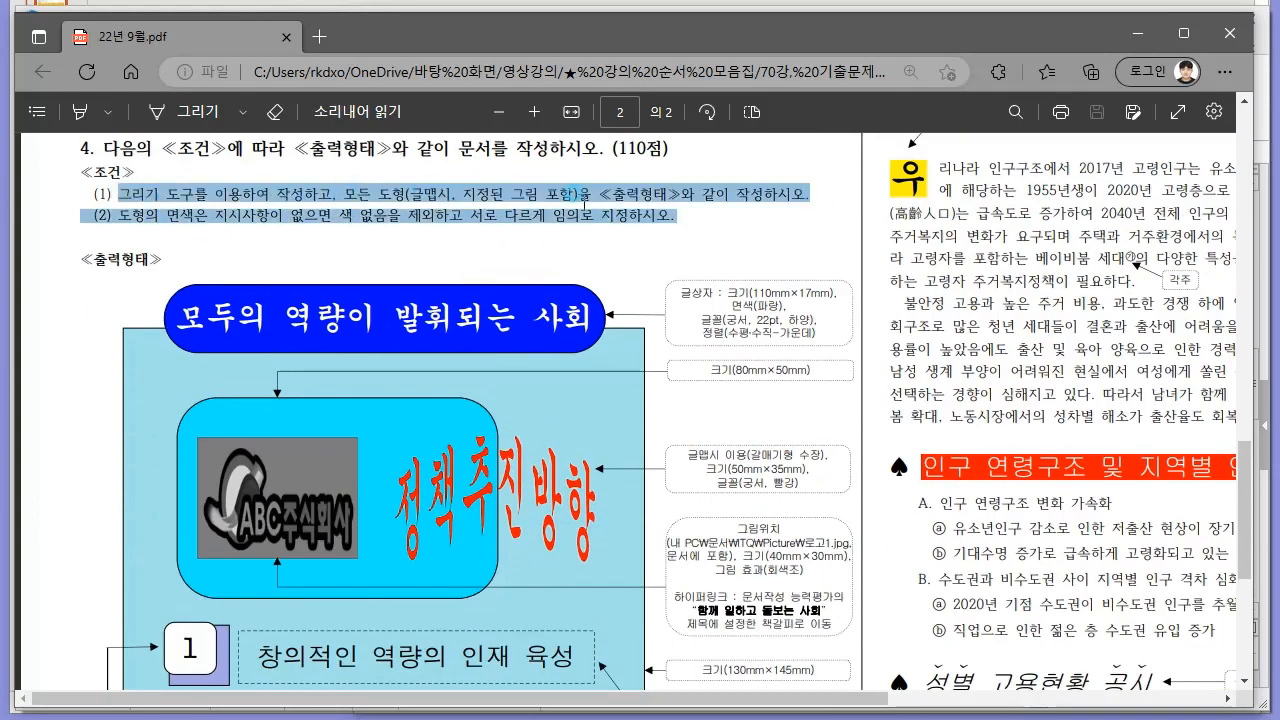
click(660, 205)
scroll(350, 212, down, 2)
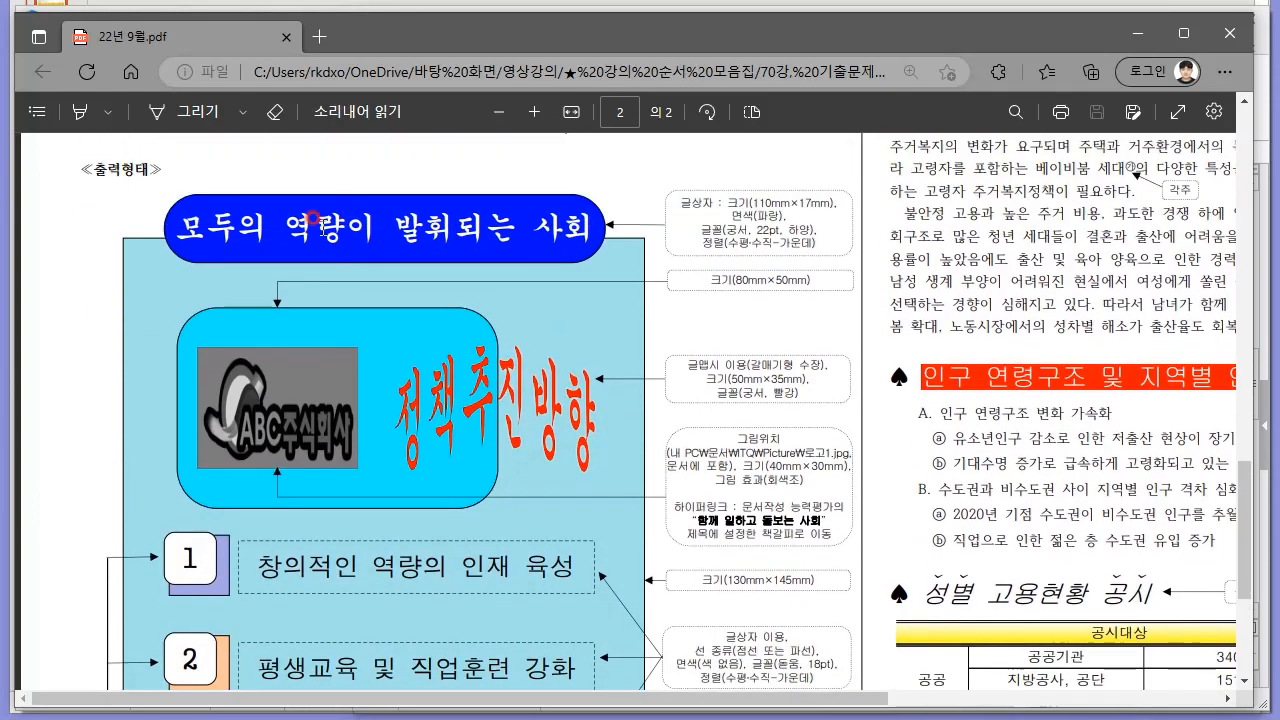
key(alt+Tab)
click(618, 287)
click(848, 245)
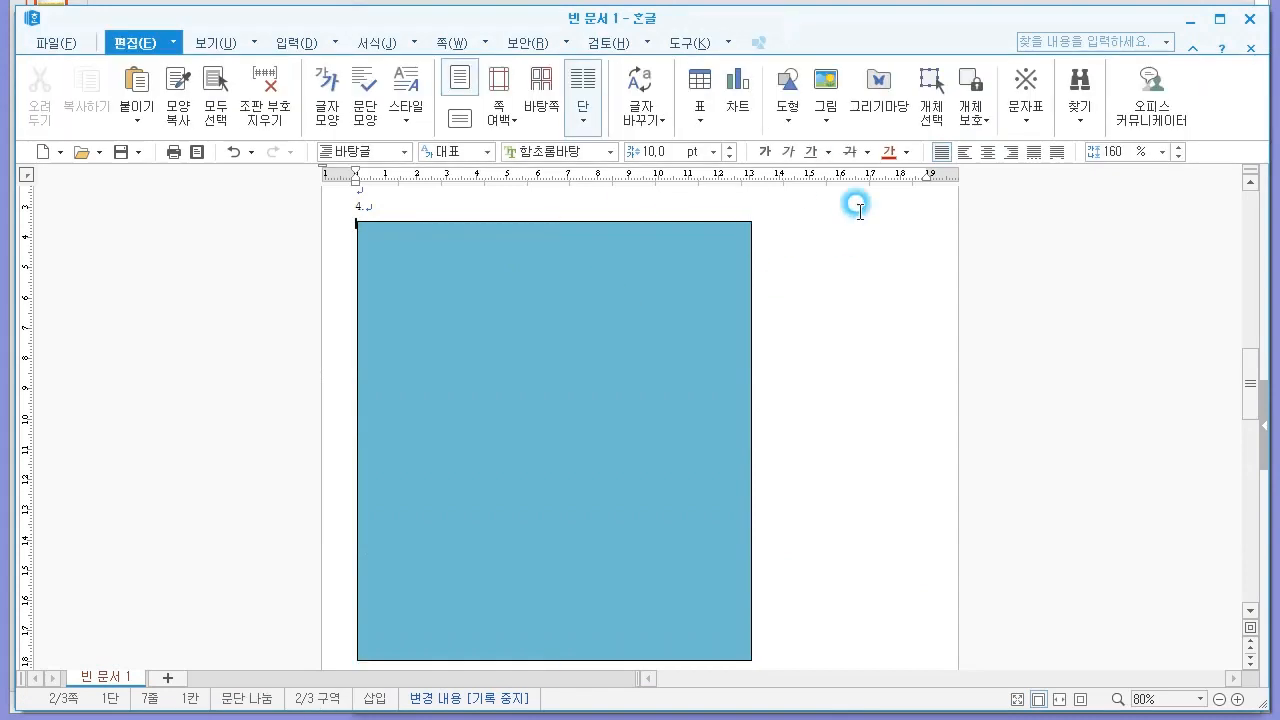
Step: Draw a pill-shaped start/end shape from the 순서도 group, about 97 mm wide and 33 mm high, across the large rectangle's upper edge
click(792, 118)
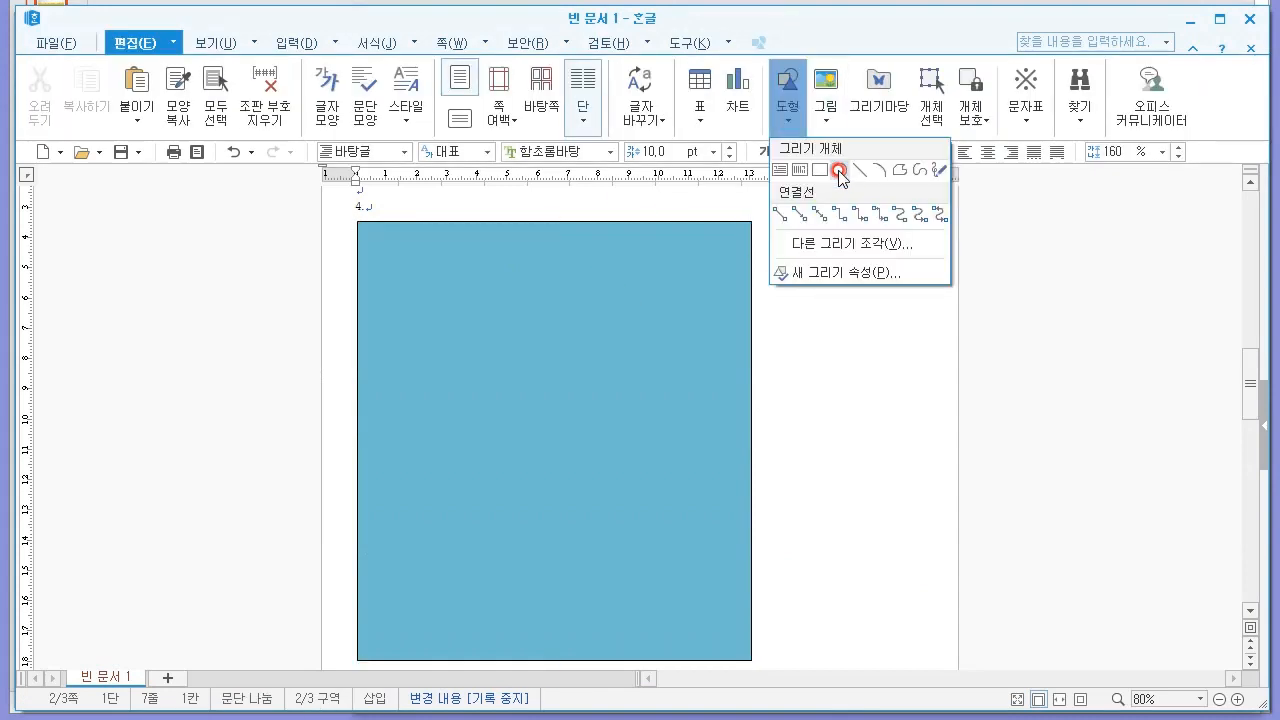
click(846, 243)
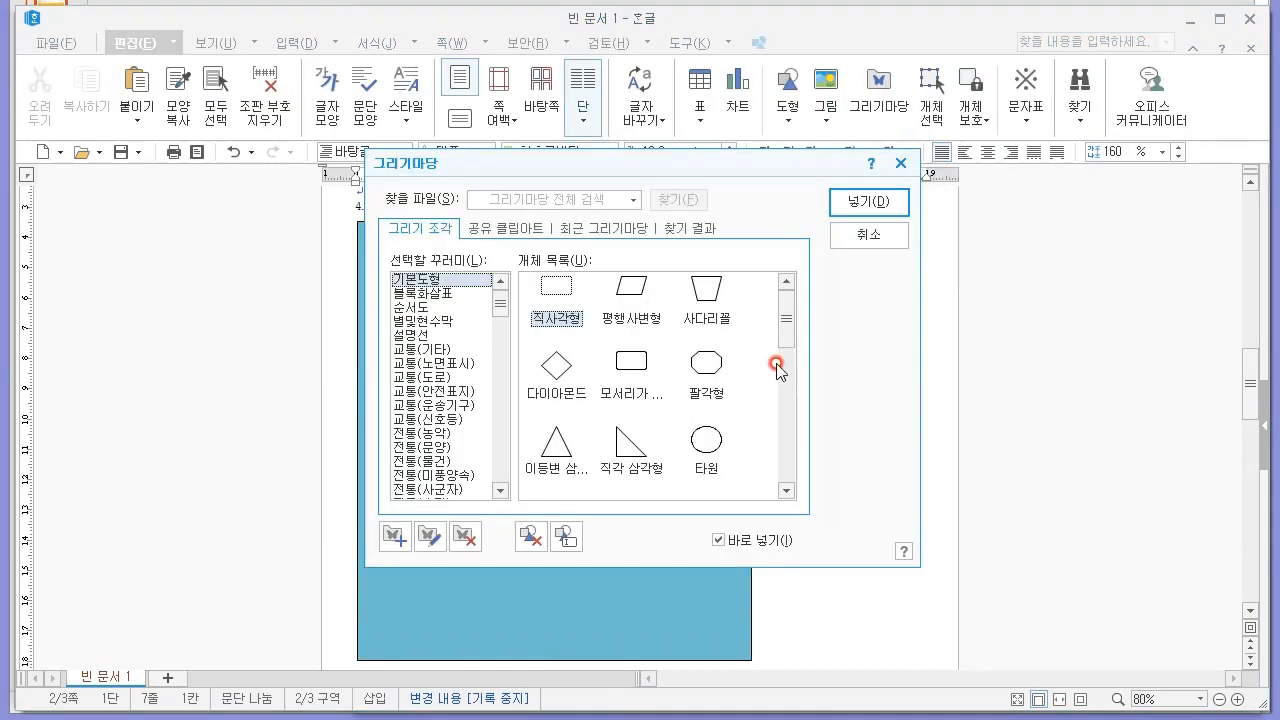
drag(786, 333, 757, 374)
click(420, 296)
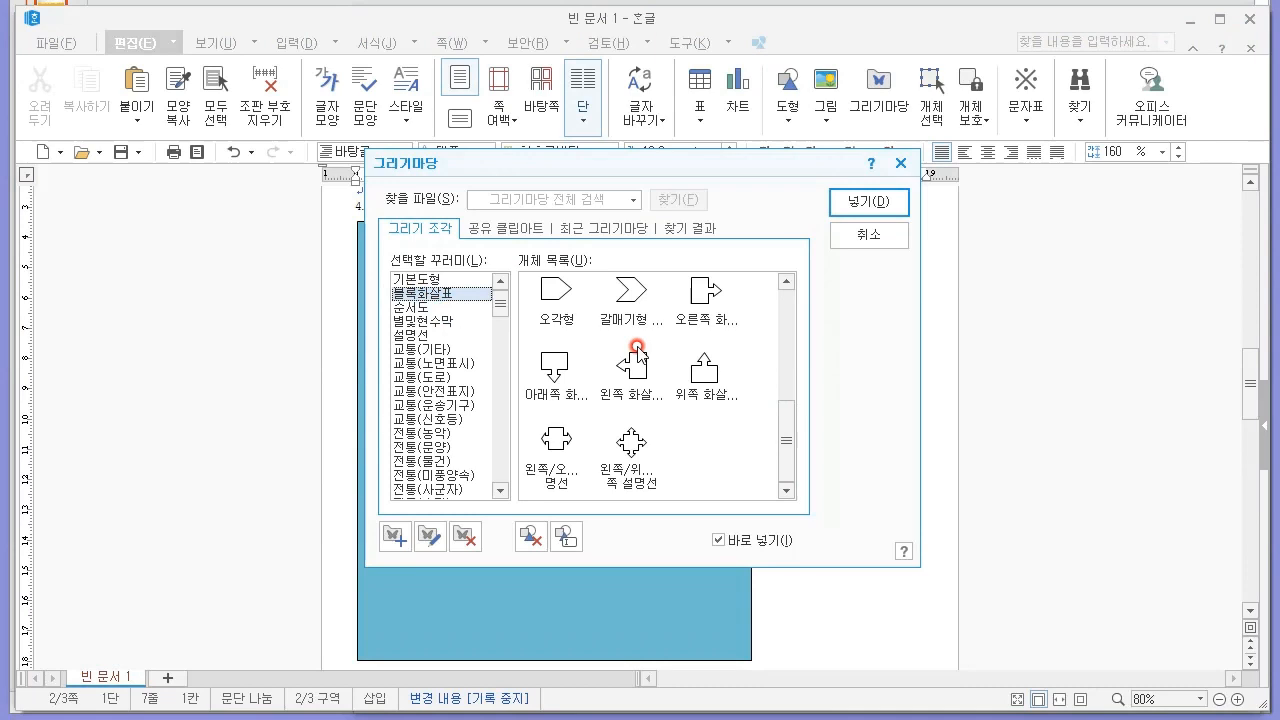
drag(791, 404, 789, 300)
click(435, 307)
click(791, 322)
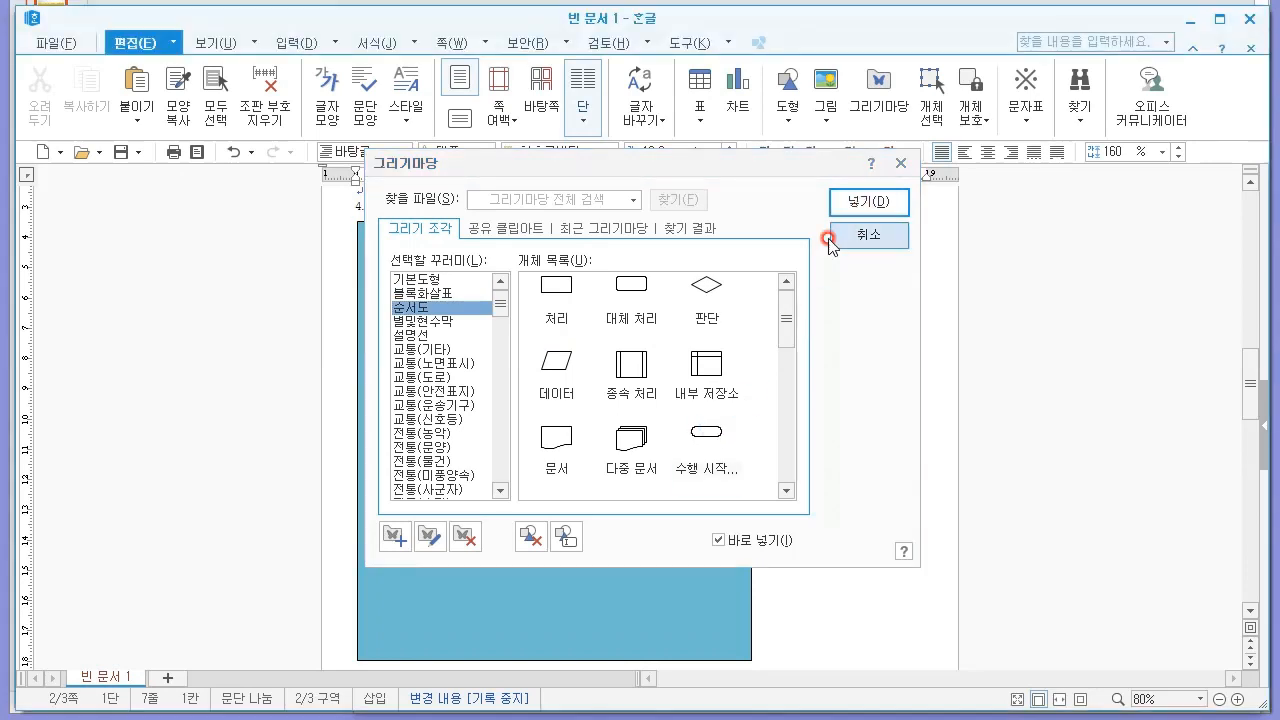
click(706, 436)
click(838, 208)
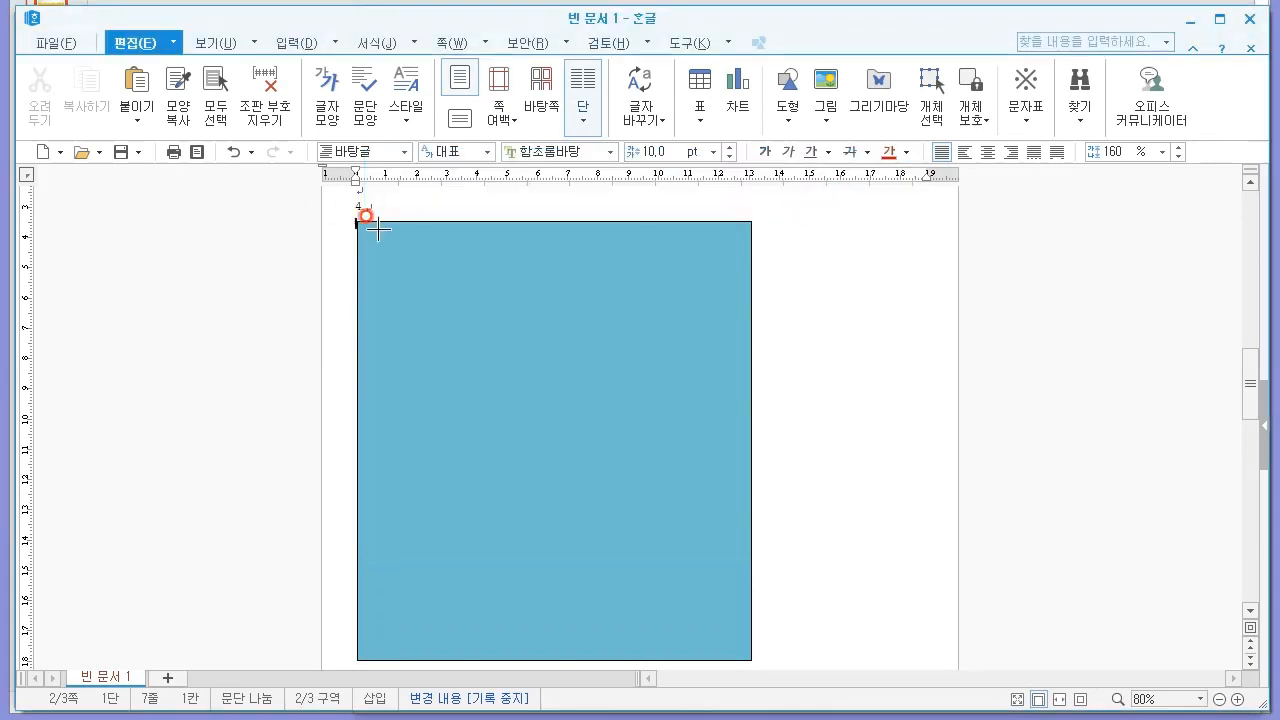
drag(404, 213, 698, 313)
Step: Reduce the pill shape's height to about 18 mm and move it up so it straddles the large rectangle's upper edge
click(562, 268)
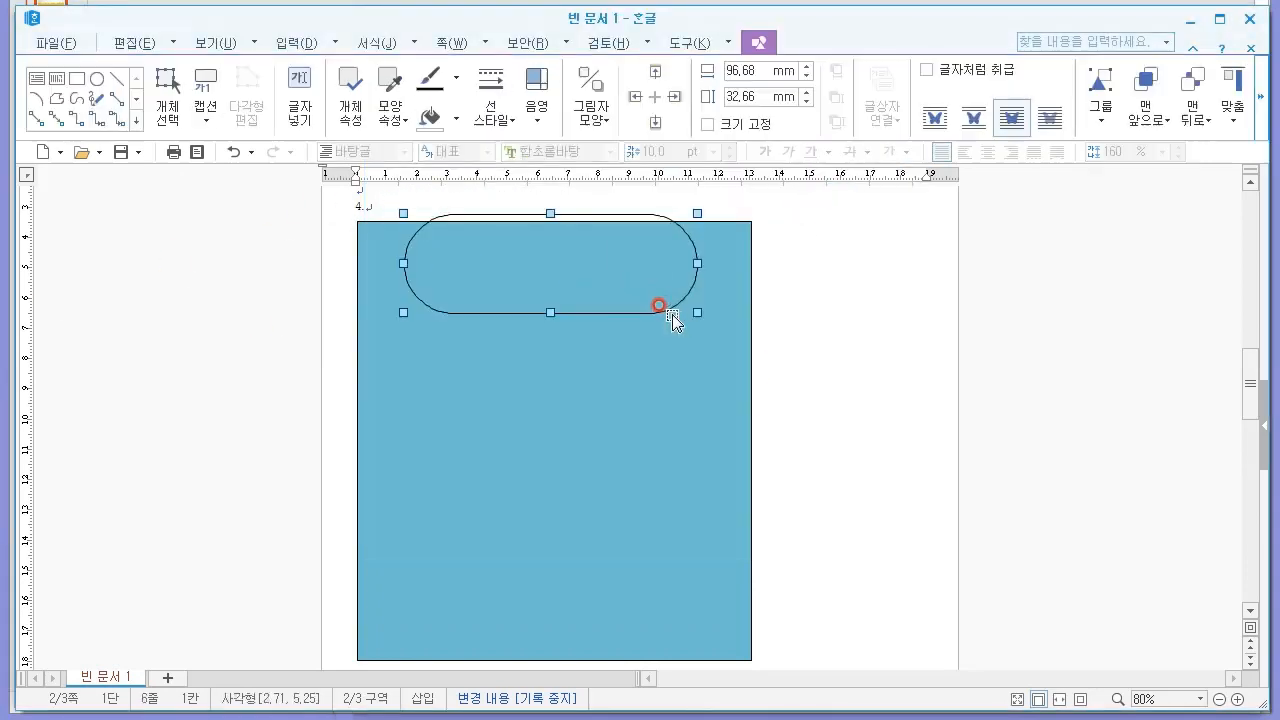
click(621, 289)
click(663, 204)
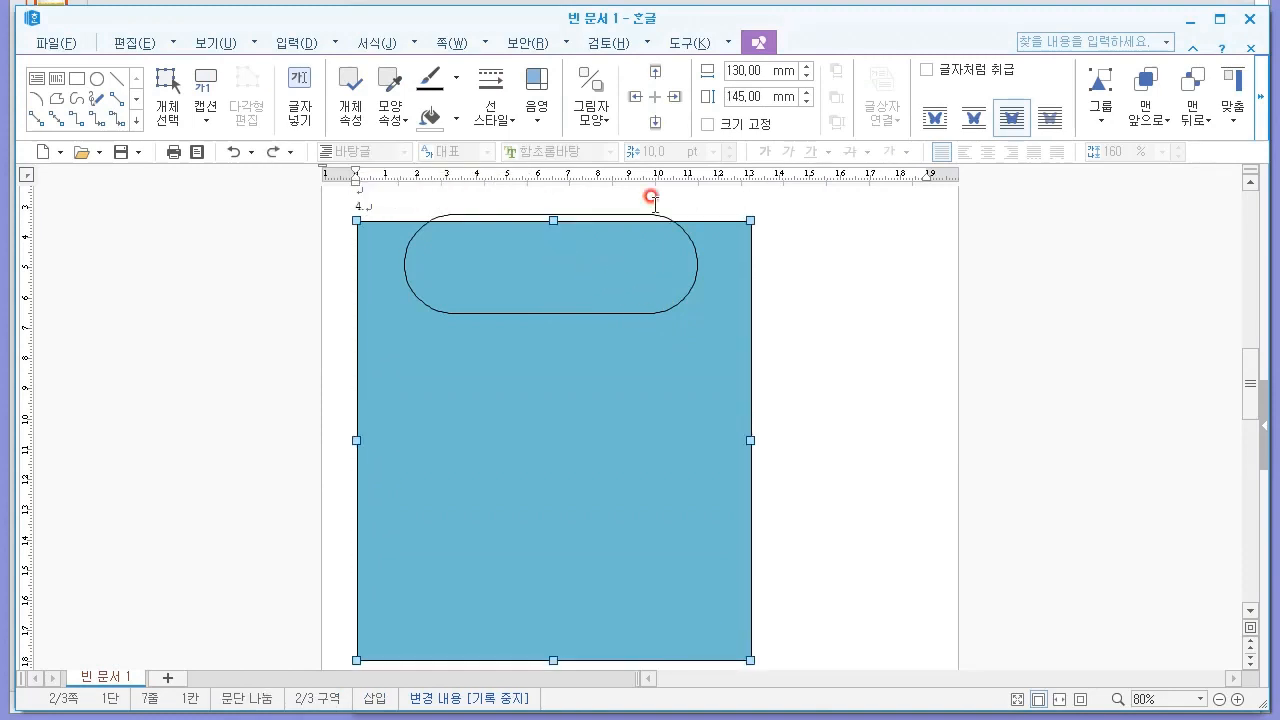
click(557, 204)
drag(549, 213, 553, 257)
click(574, 261)
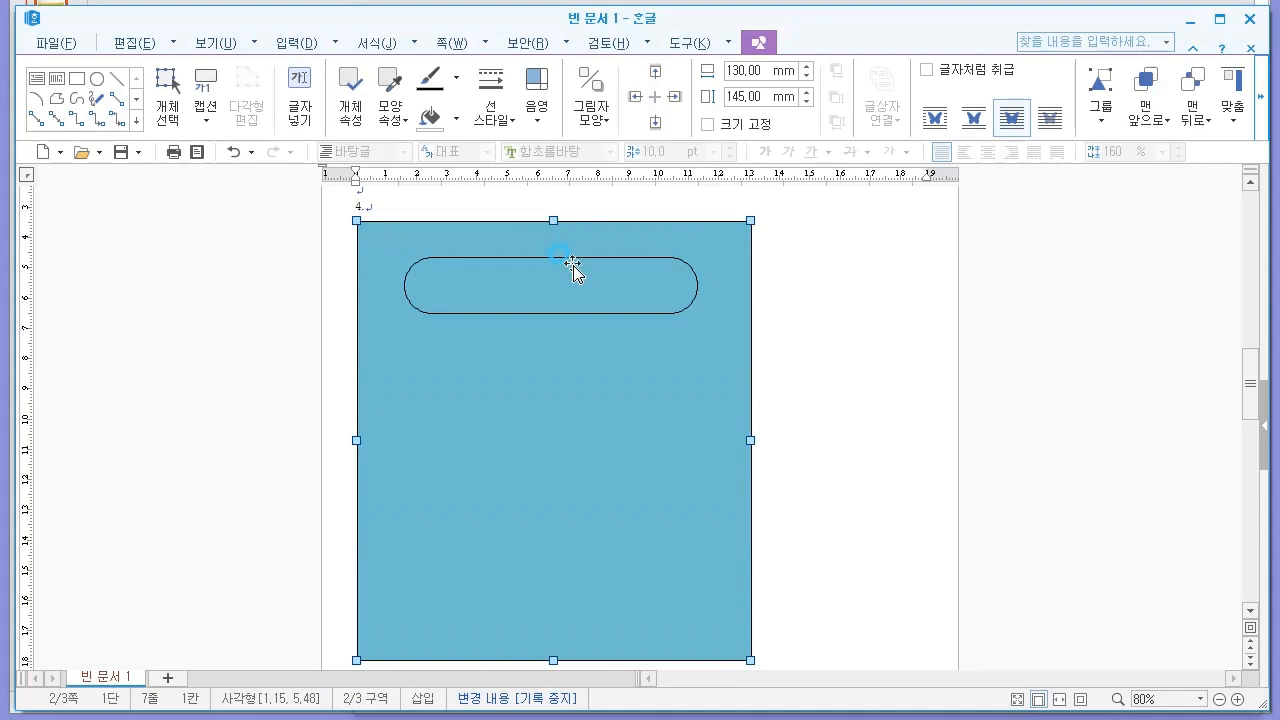
click(573, 268)
drag(579, 262, 576, 206)
Step: Fill the pill shape with solid pure blue from the alternative colour theme
right_click(640, 208)
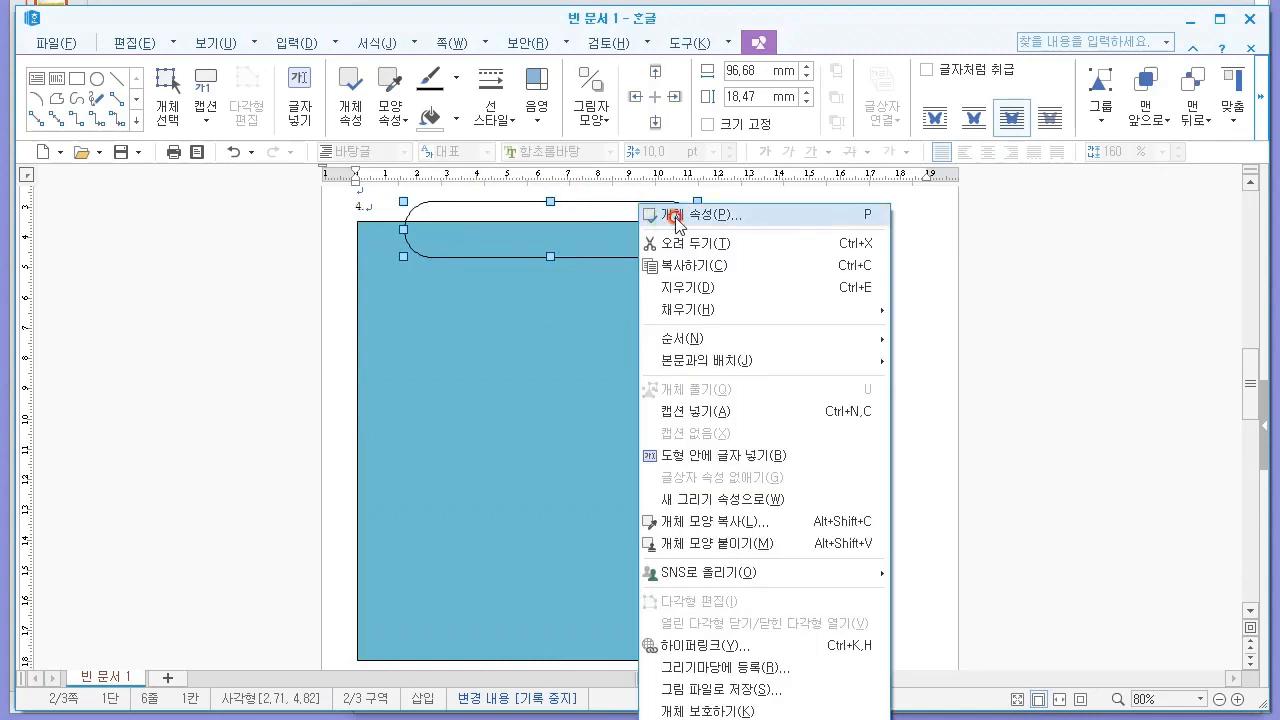
click(672, 214)
click(405, 232)
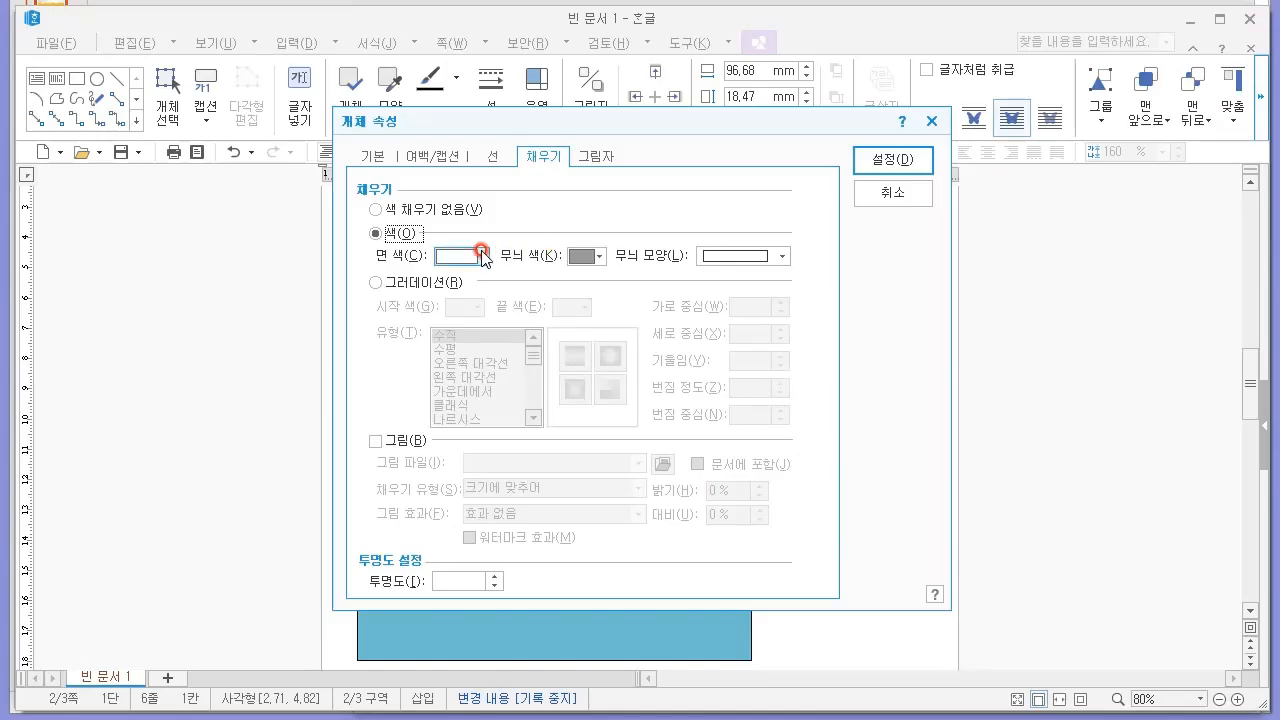
click(482, 256)
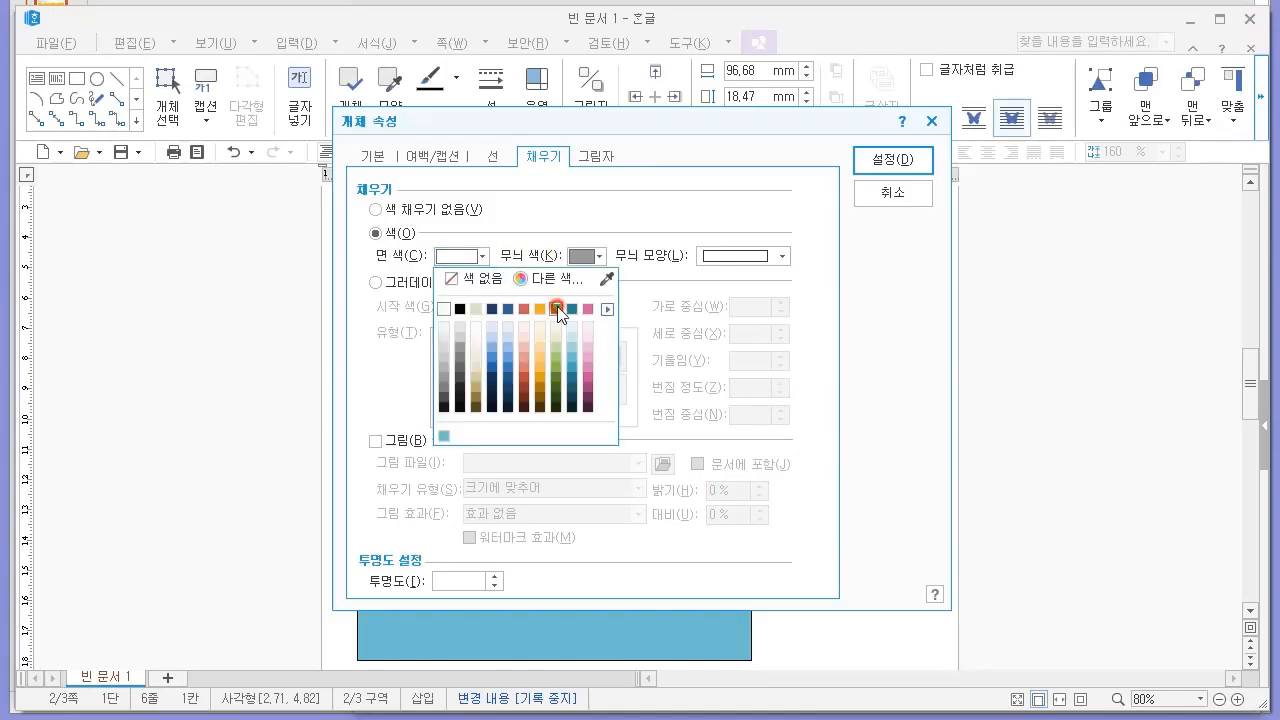
click(607, 310)
click(708, 340)
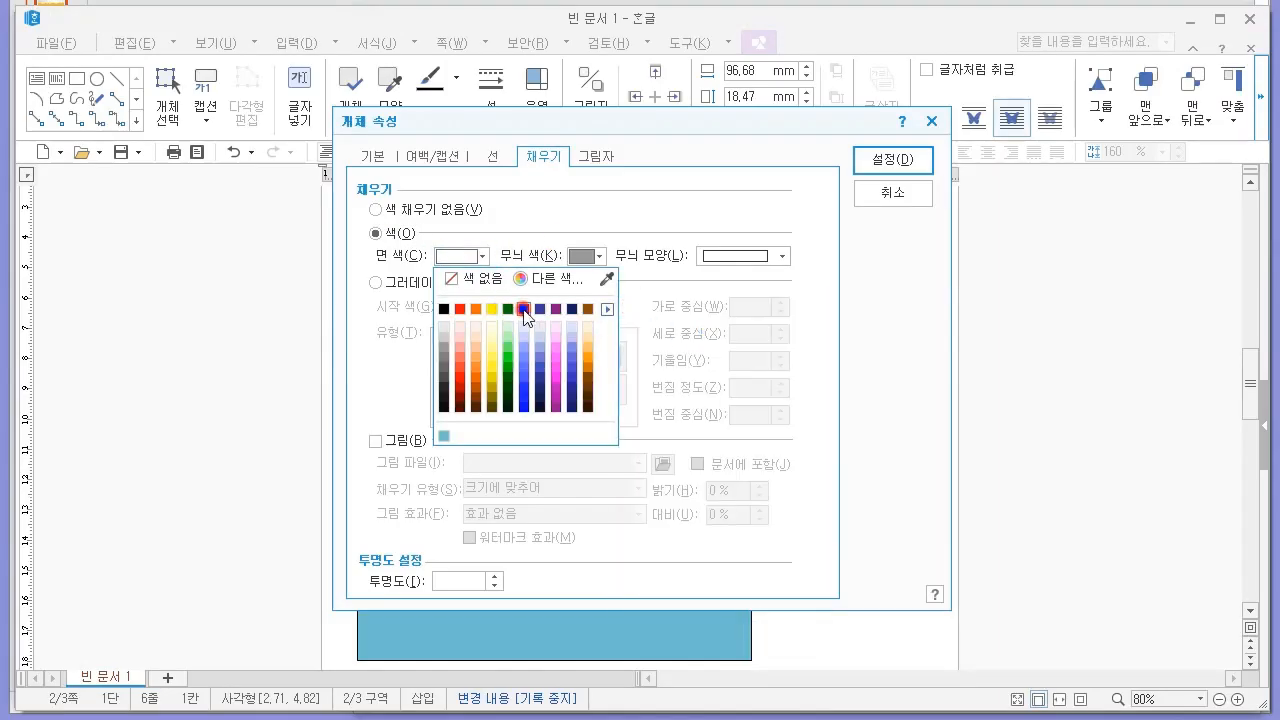
click(525, 315)
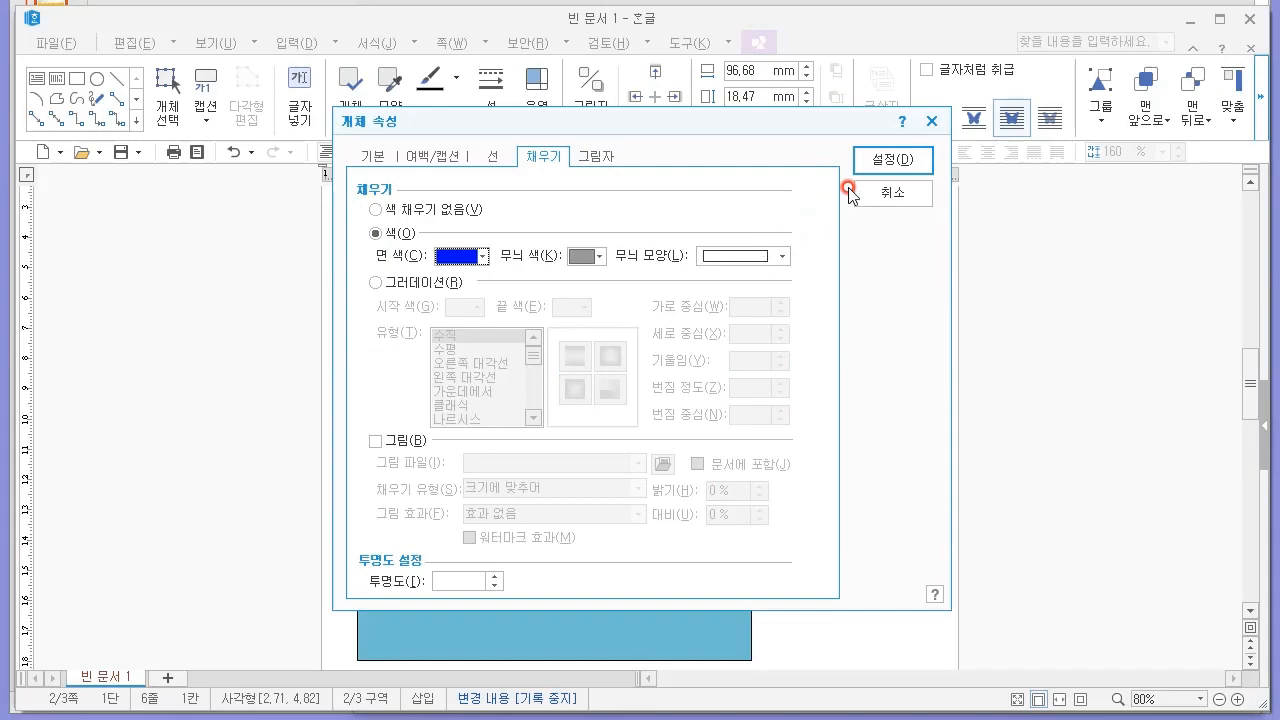
click(877, 168)
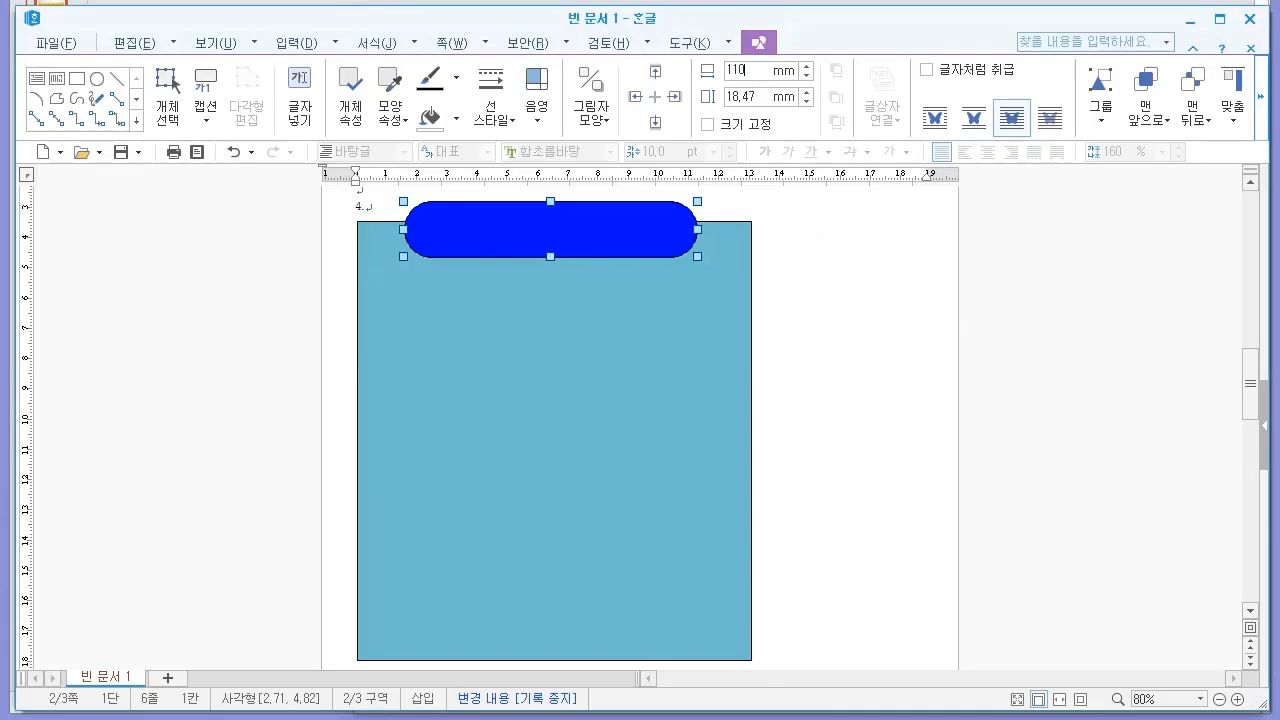
Step: Set the blue shape's width to 110 mm and height to 17 mm, and nudge it left to centre it over the large rectangle
key(Return)
click(789, 71)
double_click(757, 70)
text(110)
key(Return)
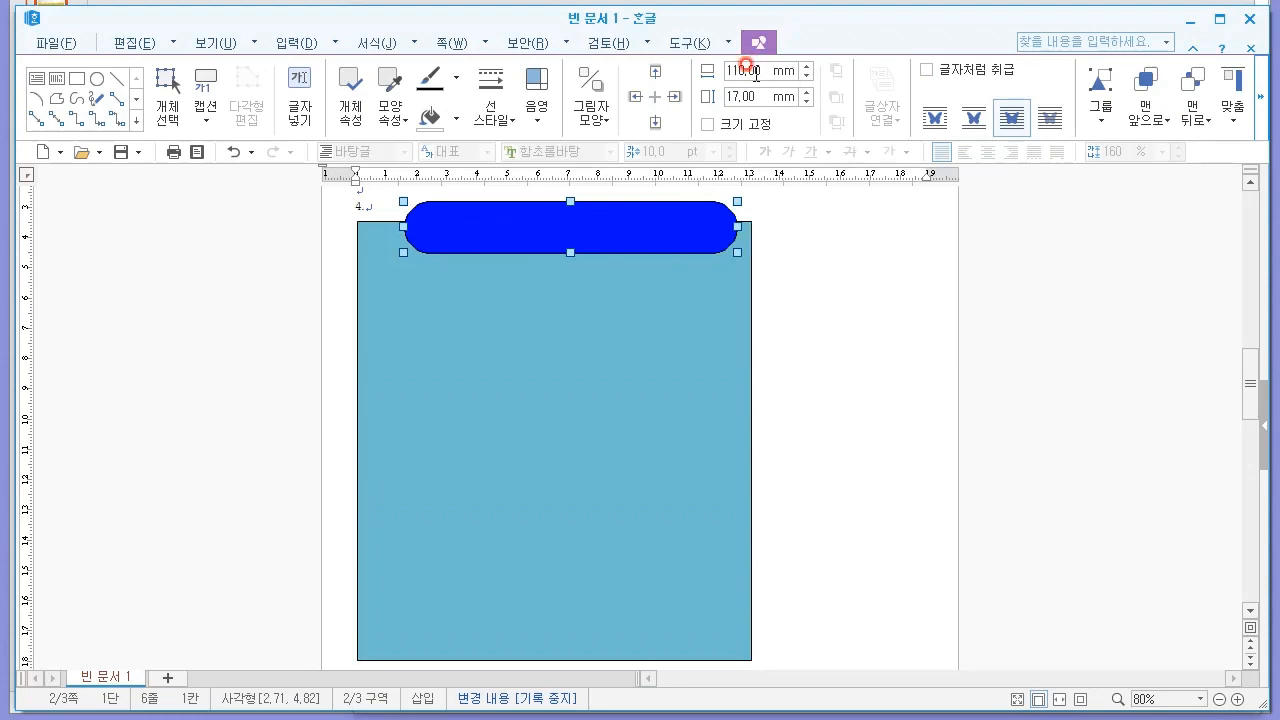
key(Left)
key(Left)
key(Left)
key(Left)
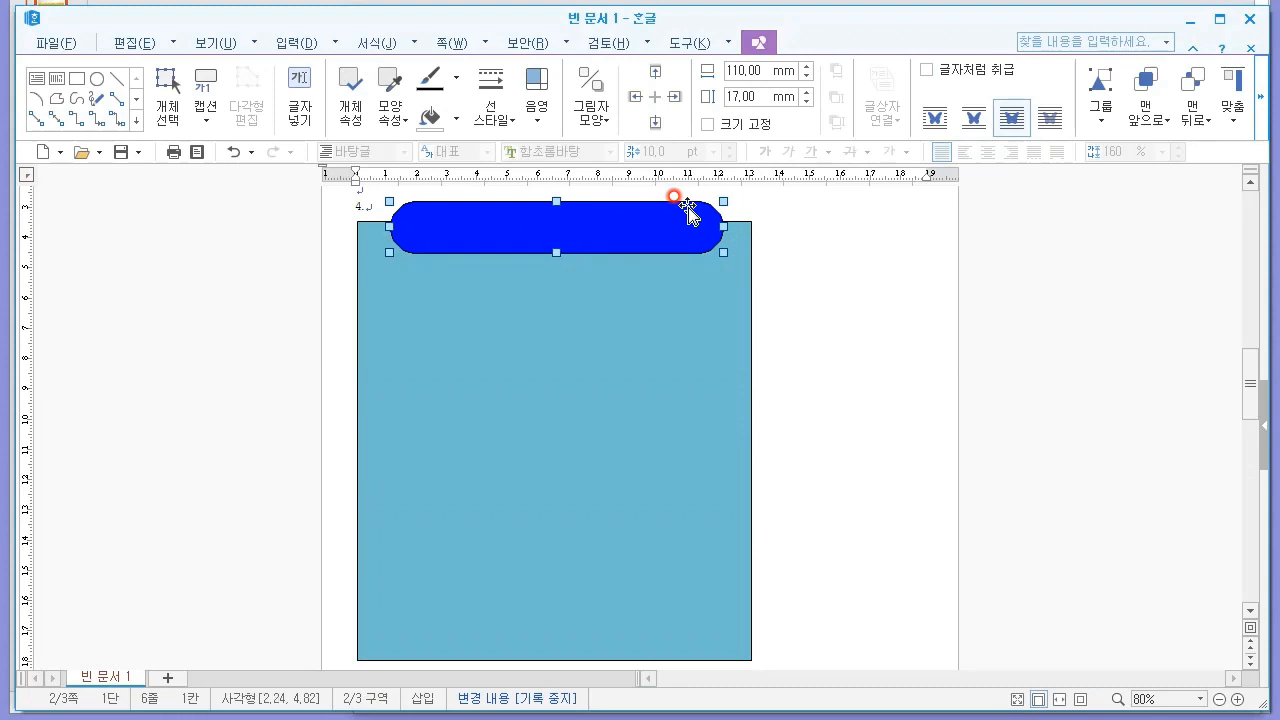
Step: Check the title wording in the exam PDF and enter "모두의 역량이 발휘되는 사회" as text inside the blue shape
key(alt+Tab)
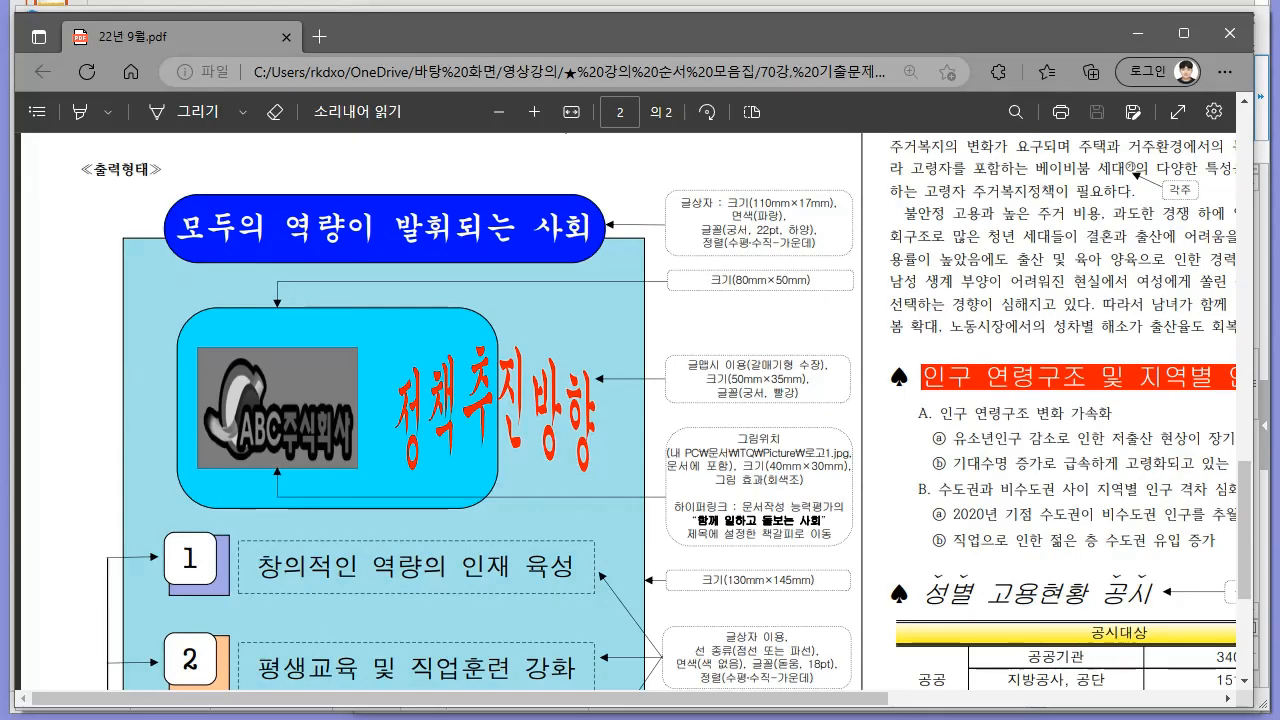
key(alt+Tab)
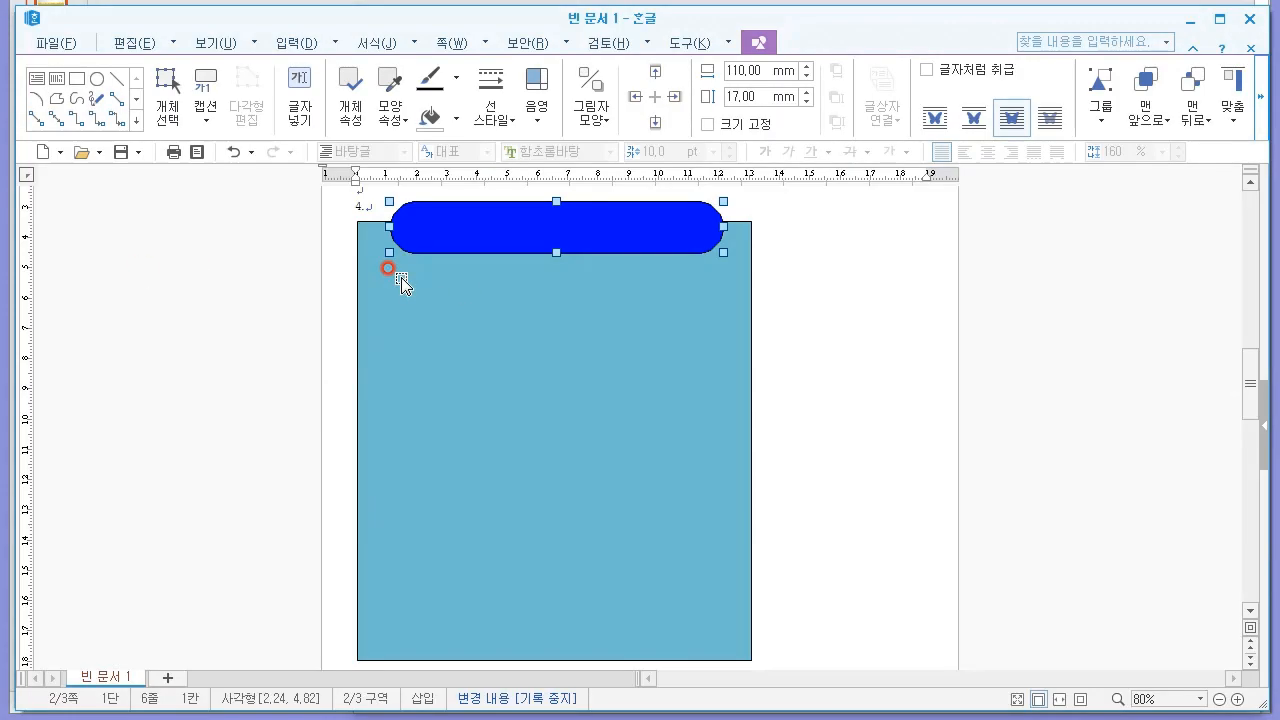
right_click(660, 232)
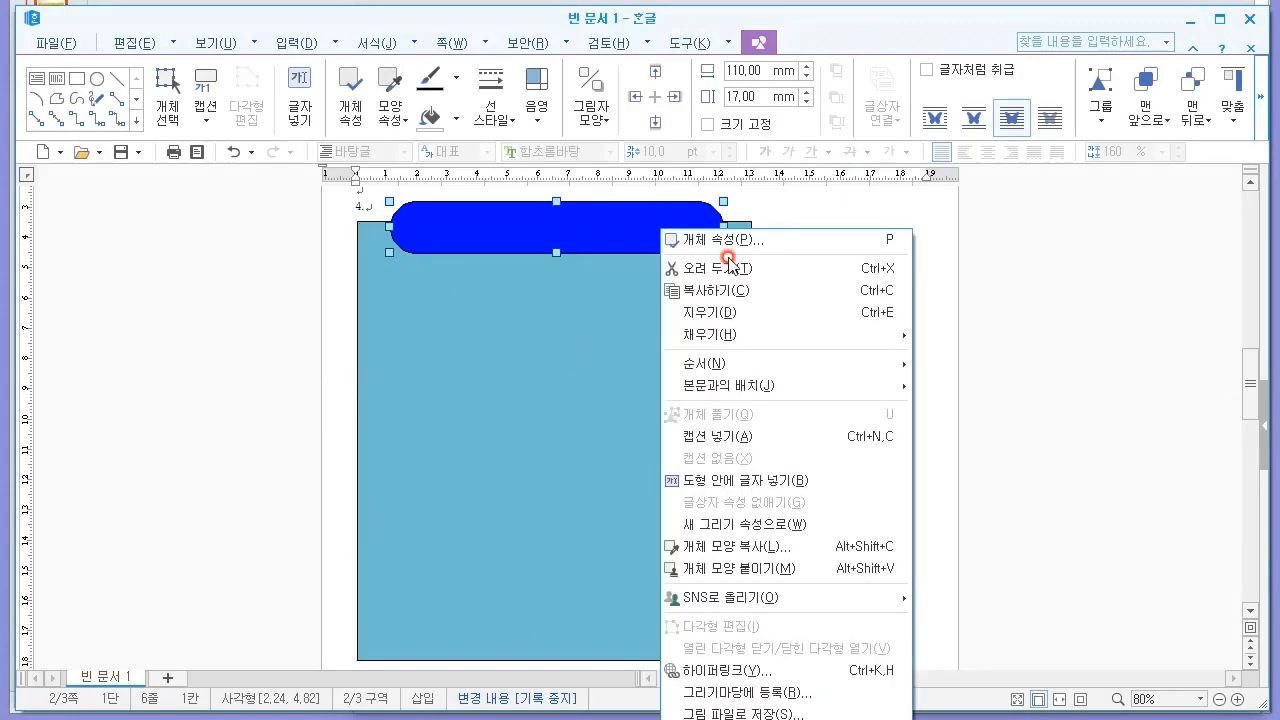
click(765, 493)
text(한글)
key(BackSpace)
key(BackSpace)
text(그의 행복이 필요하다.)
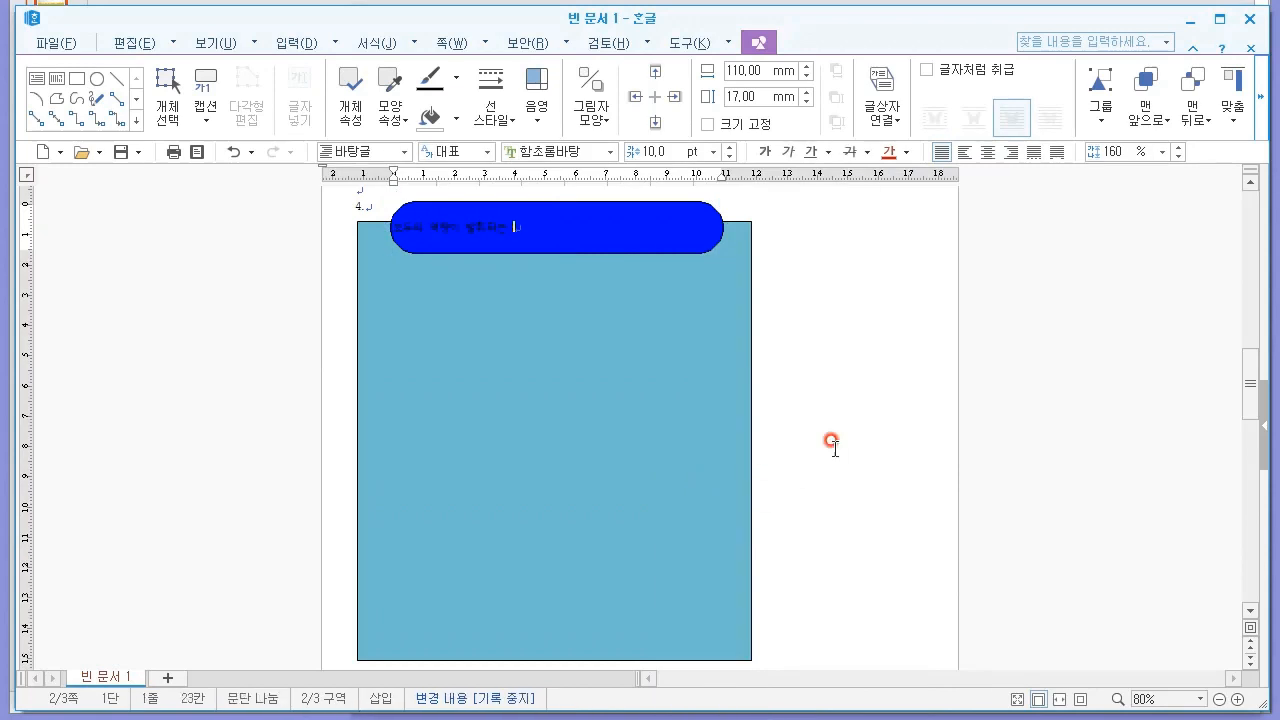
Step: Select the blue shape's title text, check its font condition in the exam PDF, and set it to 궁서, 22 pt
key(shift+Left)
key(shift+Left)
key(shift+Left)
key(shift+Left)
key(shift+Left)
key(shift+Left)
key(shift+Left)
key(shift+Left)
key(shift+Left)
key(shift+Left)
key(shift+Left)
key(shift+Left)
key(shift+Left)
key(shift+Left)
key(alt+Tab)
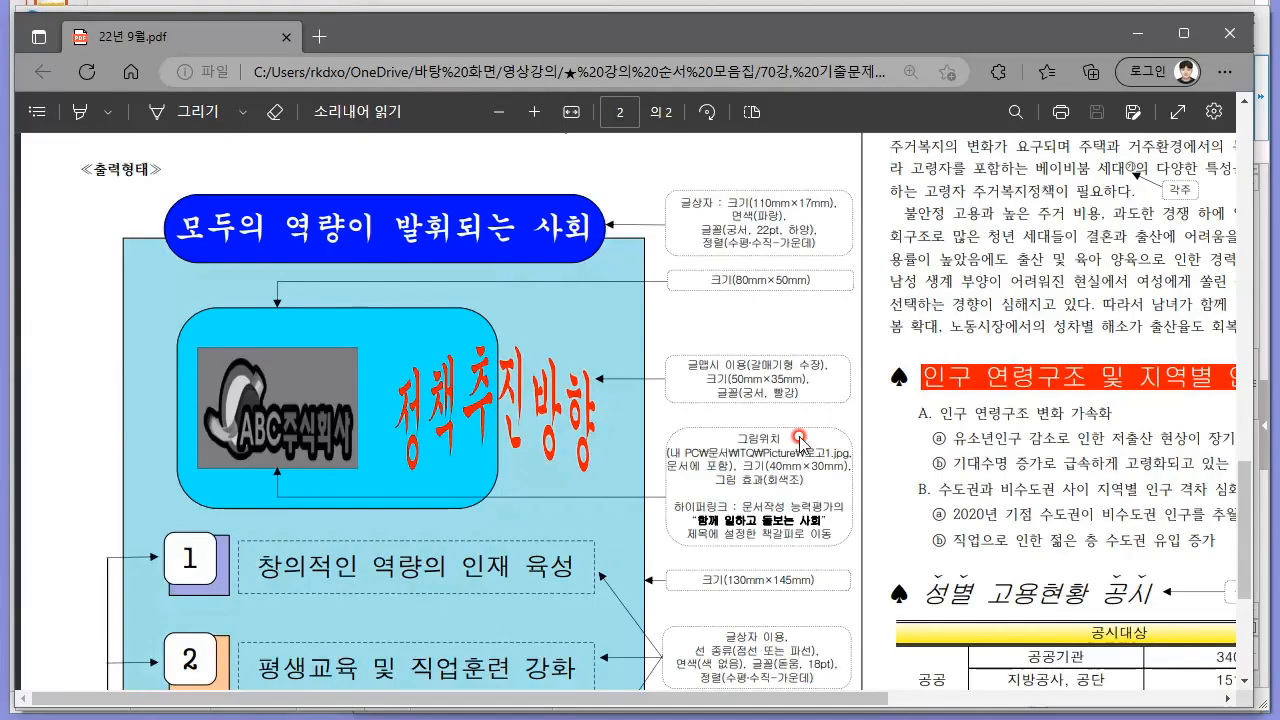
key(alt+Tab)
click(536, 153)
text(궁서)
key(Tab)
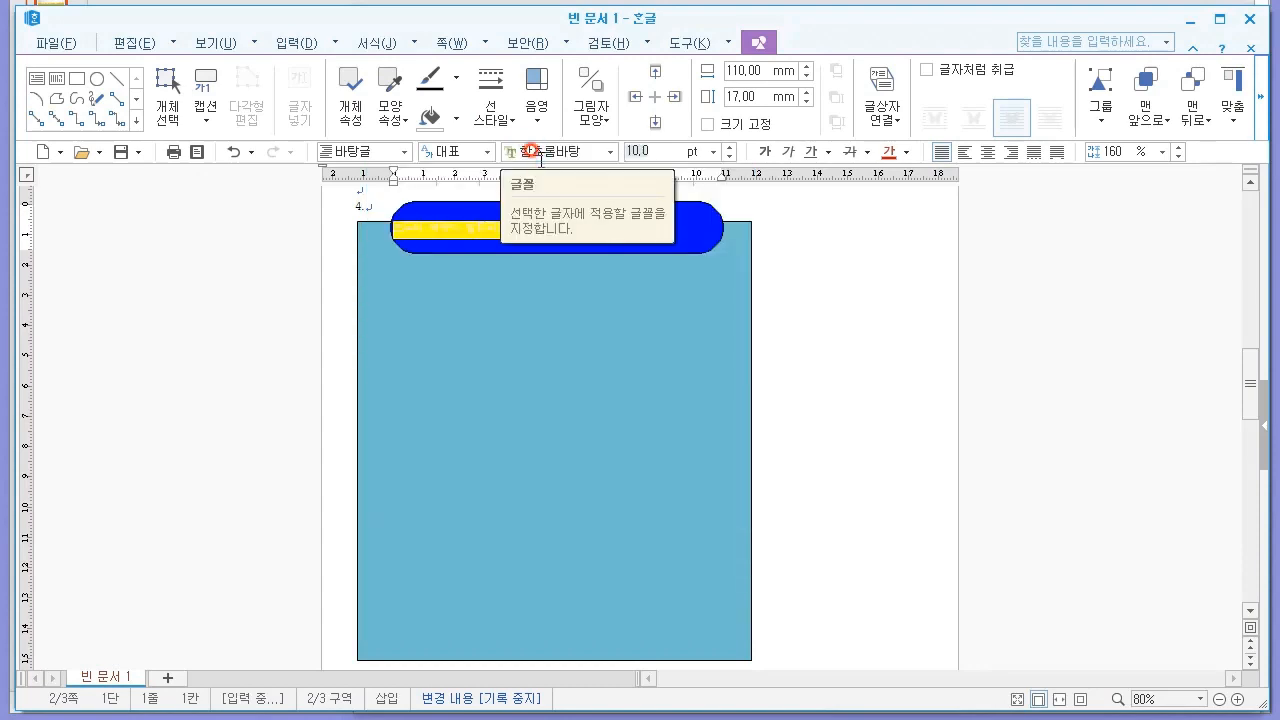
click(553, 155)
text(궁서)
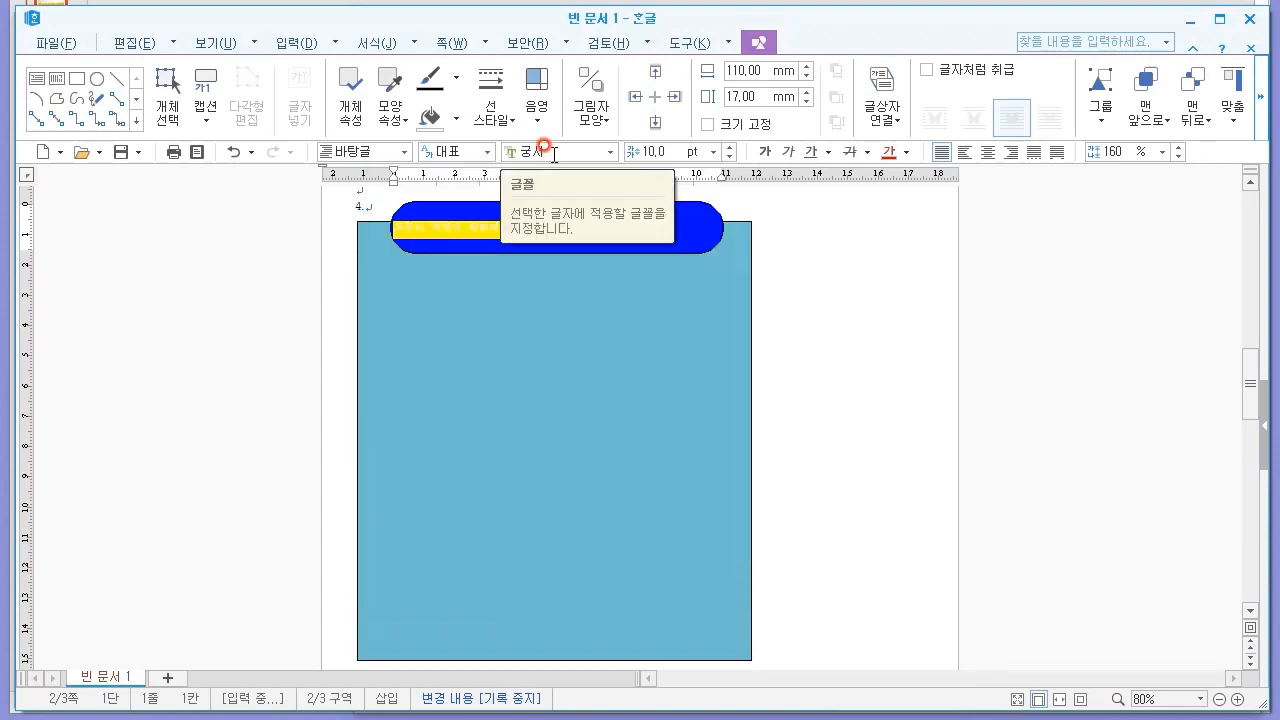
click(656, 158)
text(22)
key(Return)
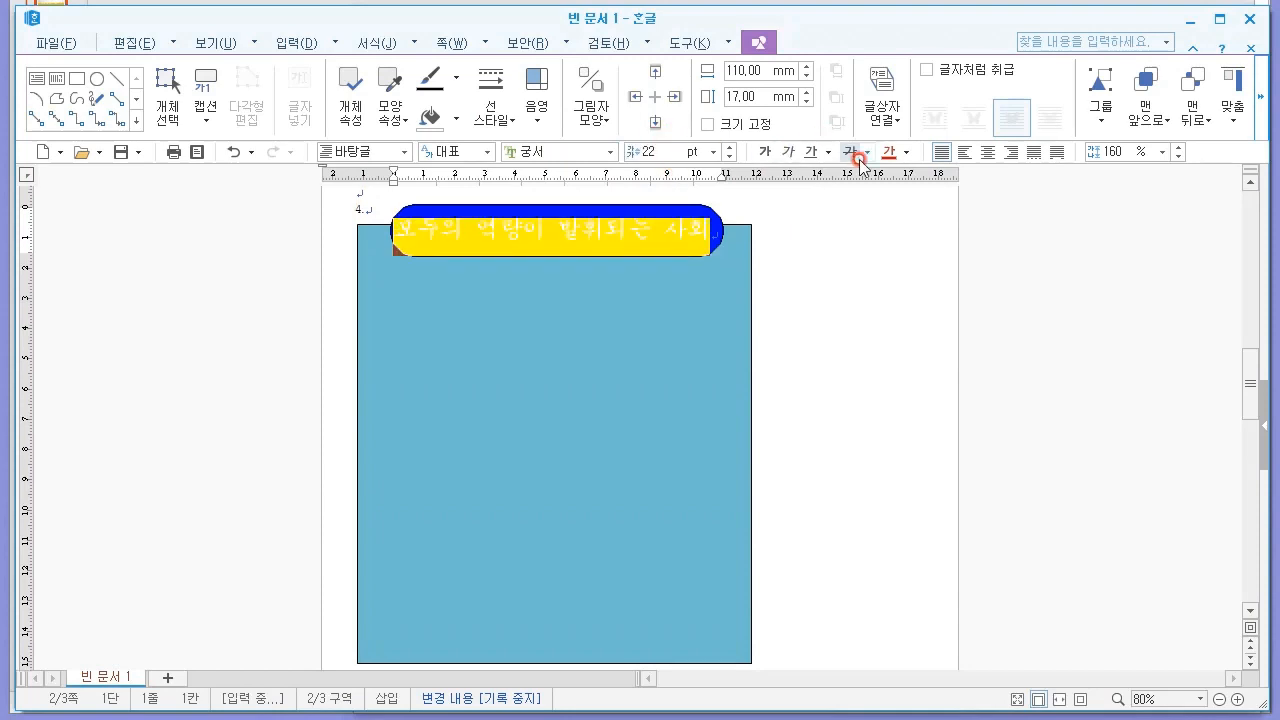
Step: Colour the blue shape's title text white and centre-align it, comparing it with the sample output in the exam PDF
click(897, 155)
click(890, 211)
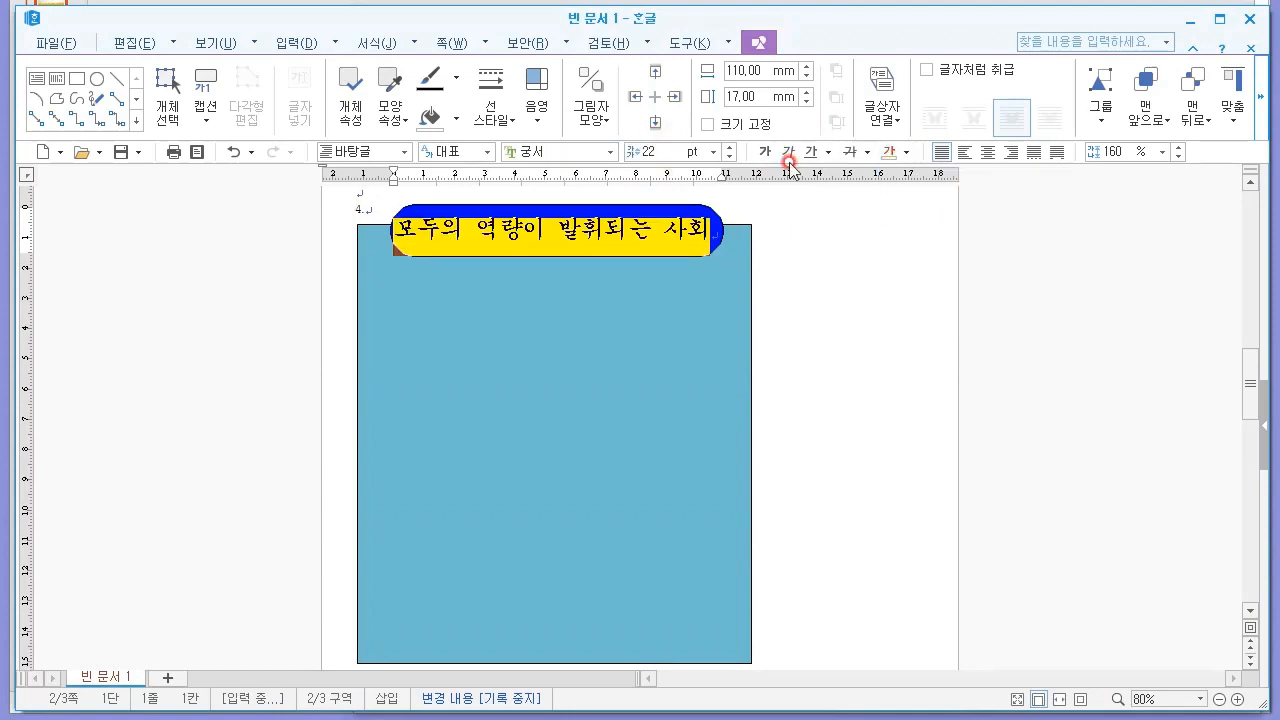
click(987, 153)
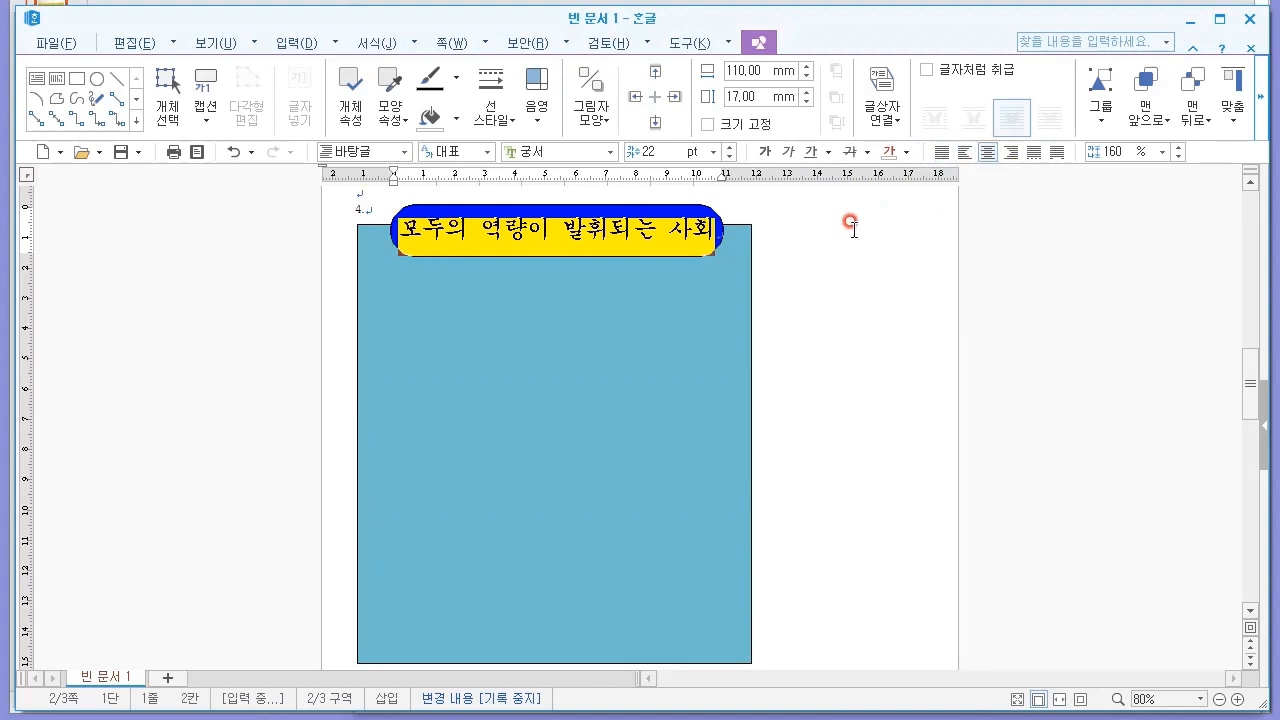
click(847, 213)
key(alt+Tab)
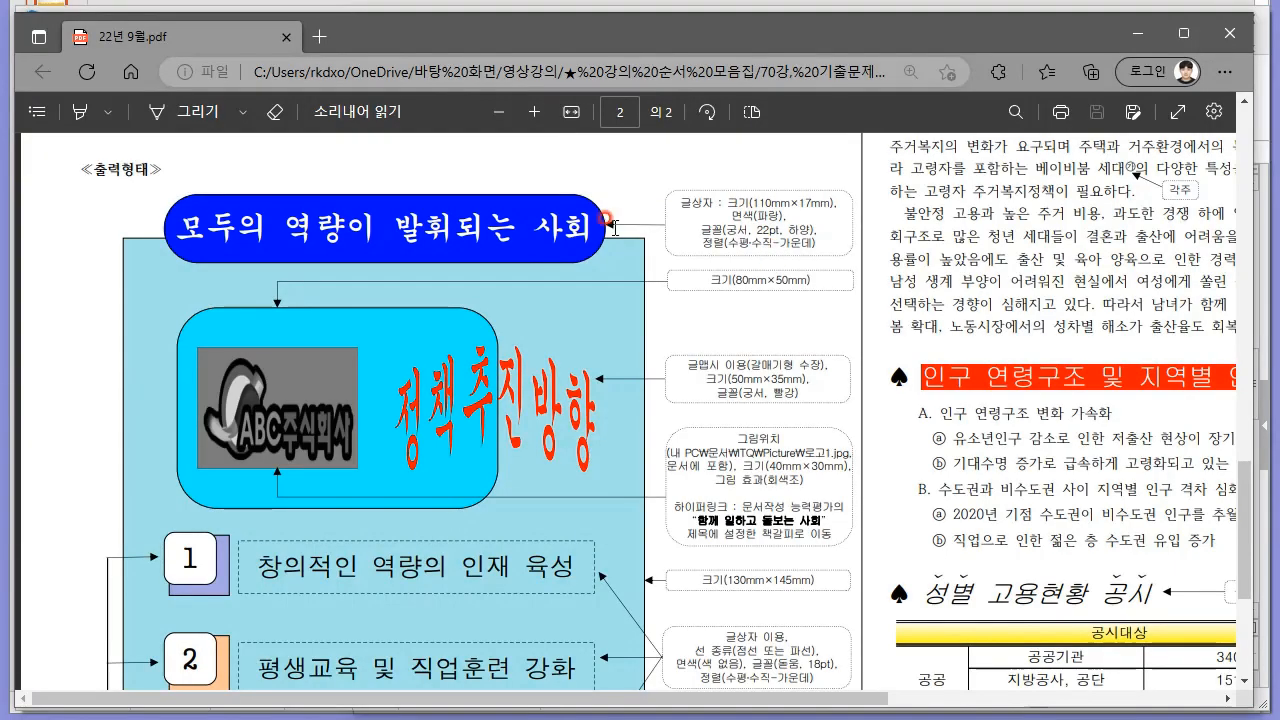
Step: Draw a rounded rectangle from the basic shapes (기본도형), about 90 × 55 mm, inside the large rectangle below the blue title shape
scroll(651, 274, down, 2)
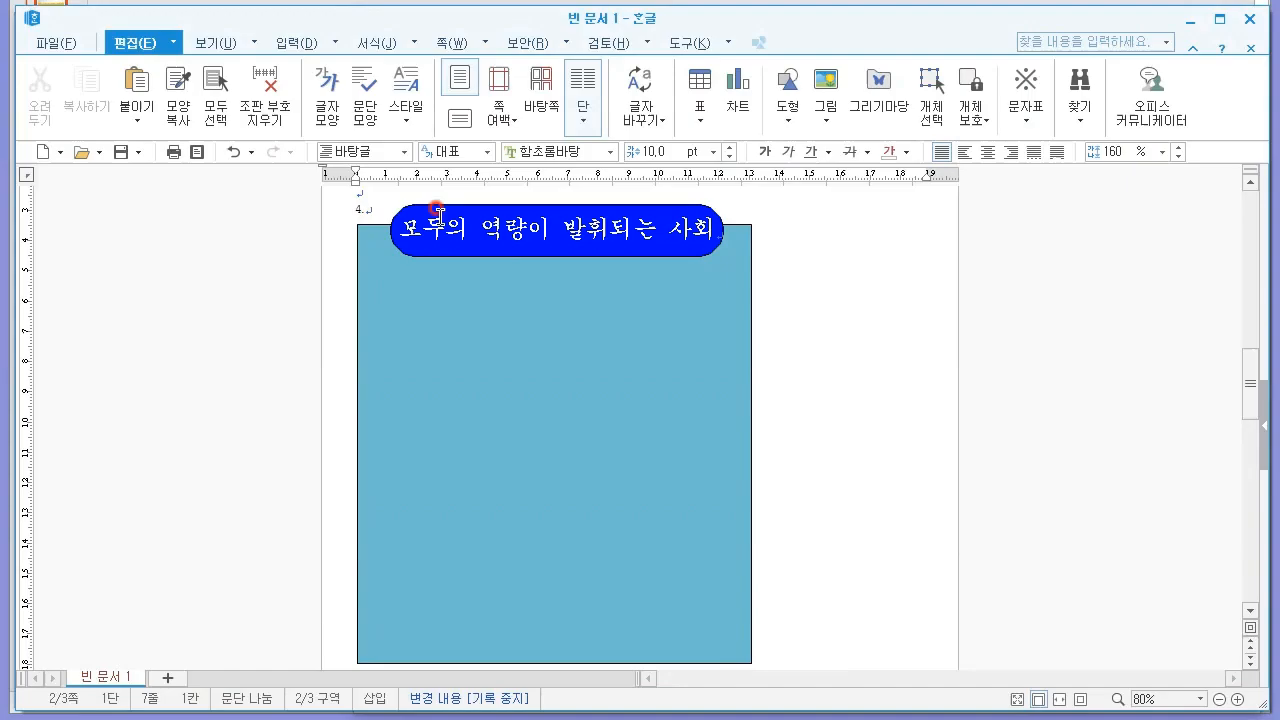
key(alt+Tab)
click(788, 115)
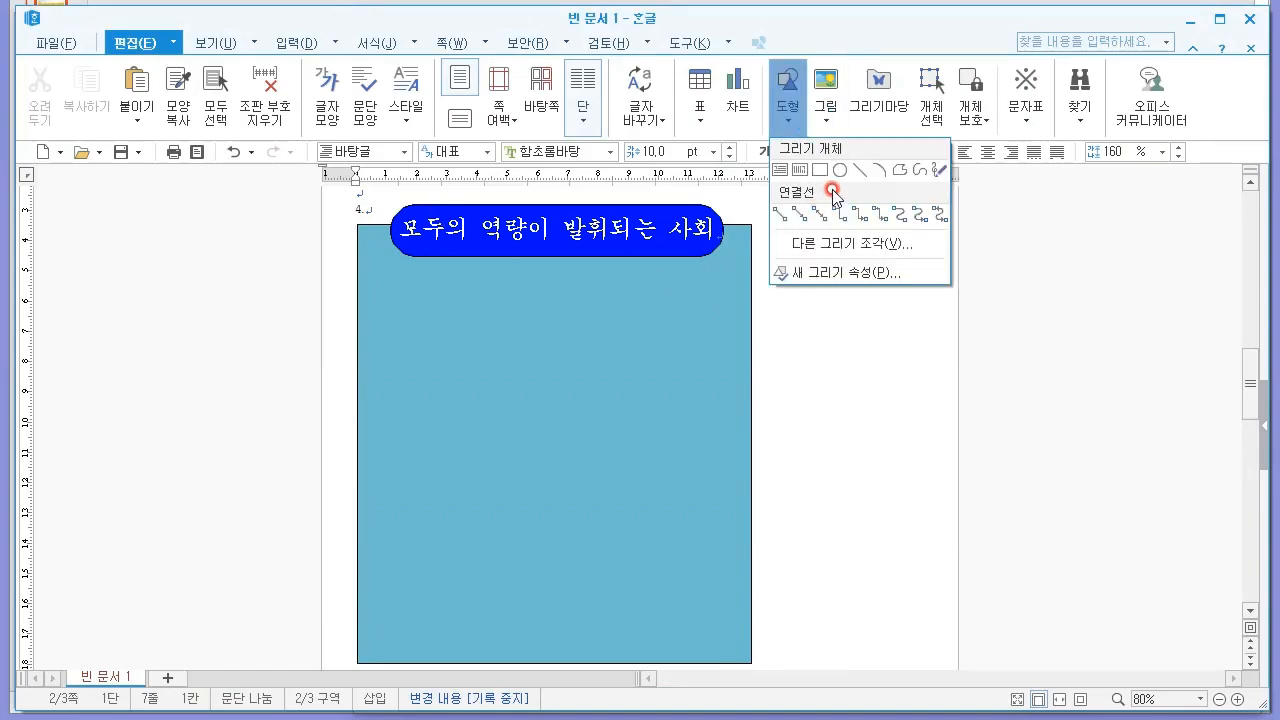
click(789, 244)
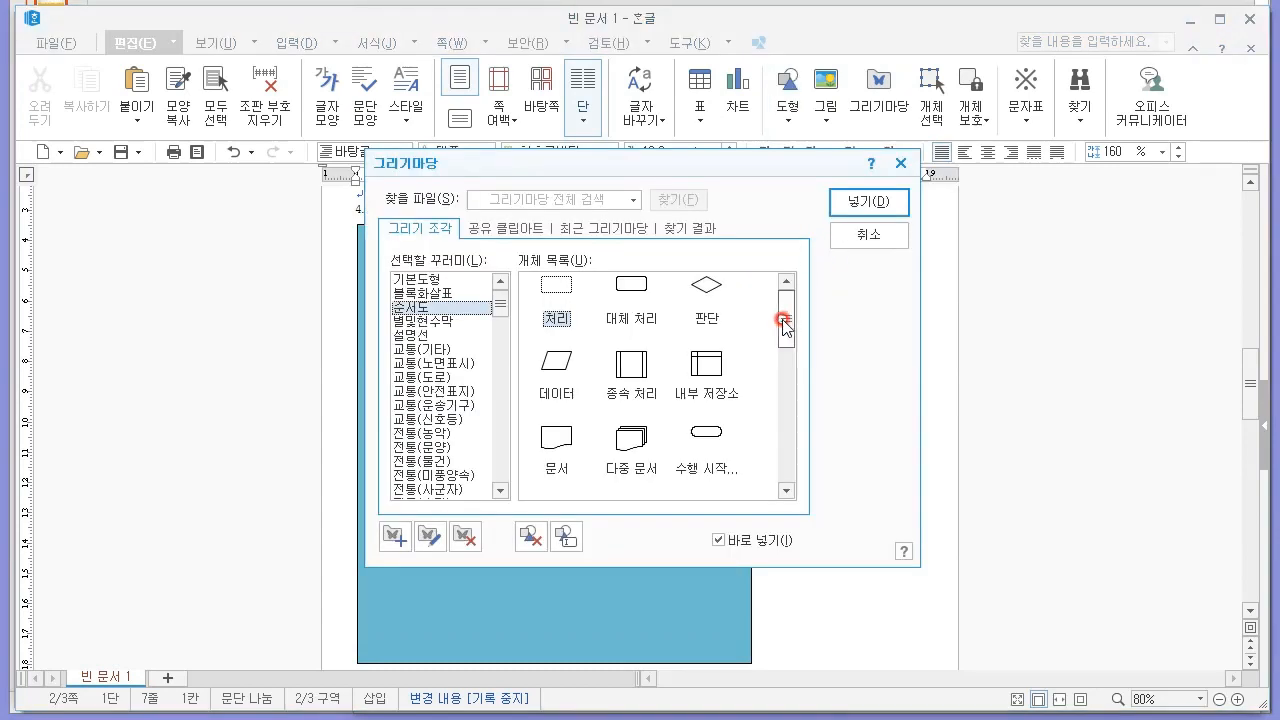
click(415, 280)
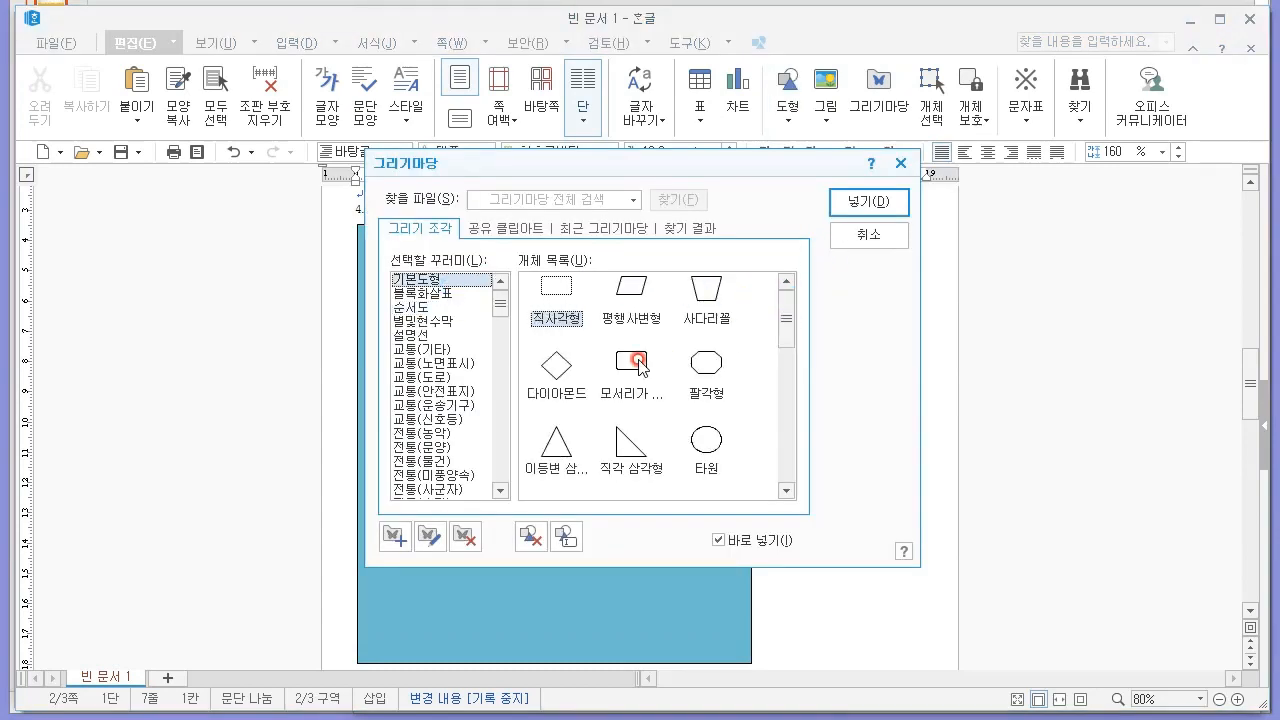
click(636, 362)
click(619, 366)
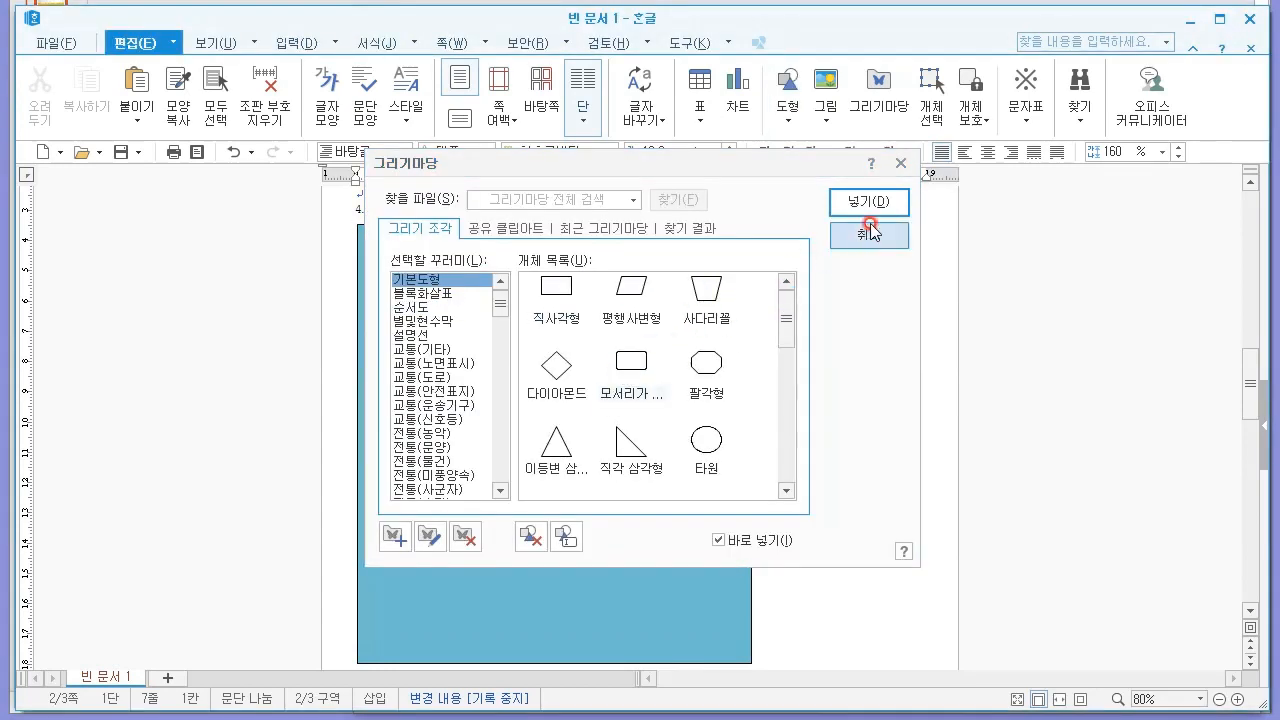
click(864, 237)
mouse_move(381, 273)
mouse_down()
mouse_move(489, 420)
mouse_move(654, 437)
mouse_up()
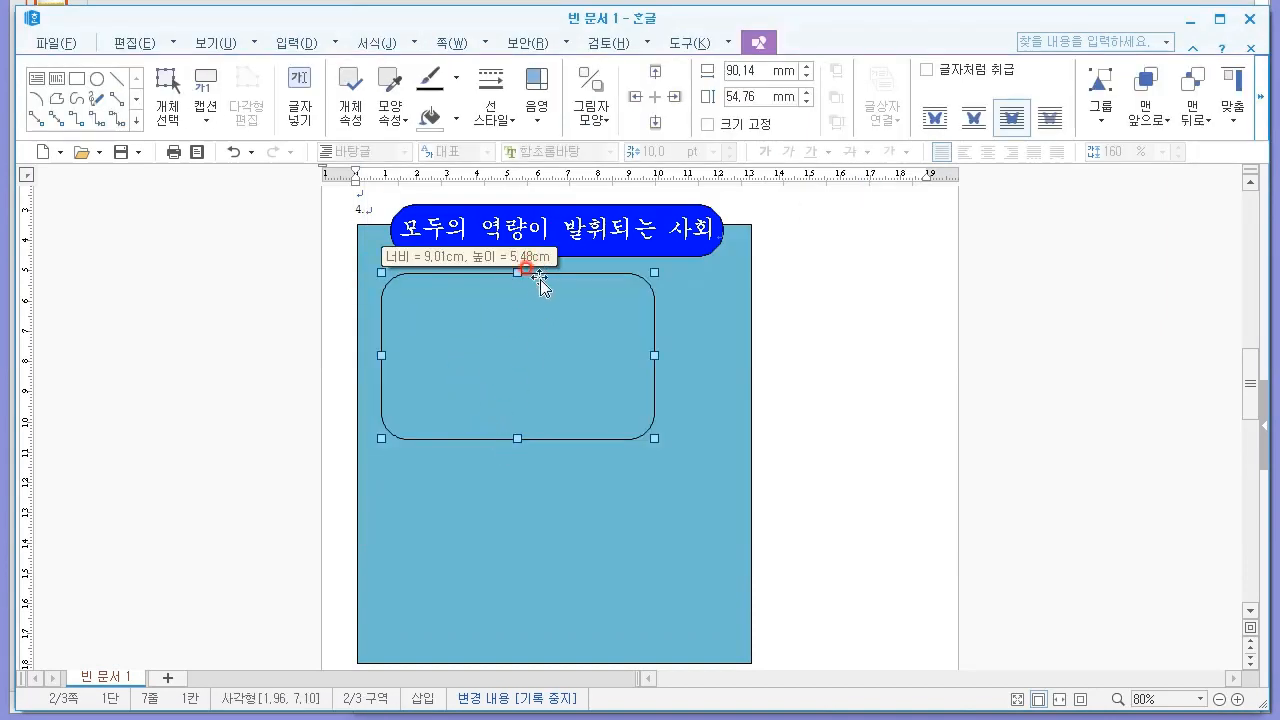
Step: Check the size condition in the exam PDF and set the rounded rectangle's width to 80 mm and height to 50 mm
right_click(543, 272)
click(585, 295)
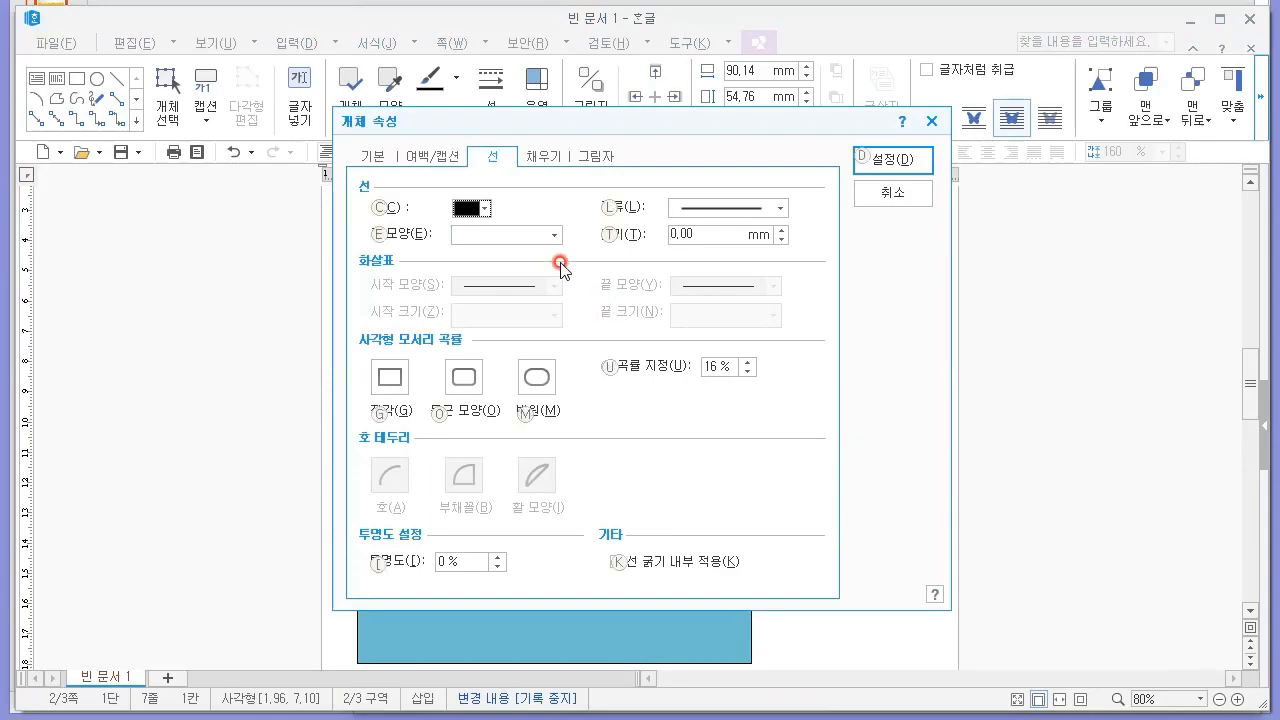
key(alt+Tab)
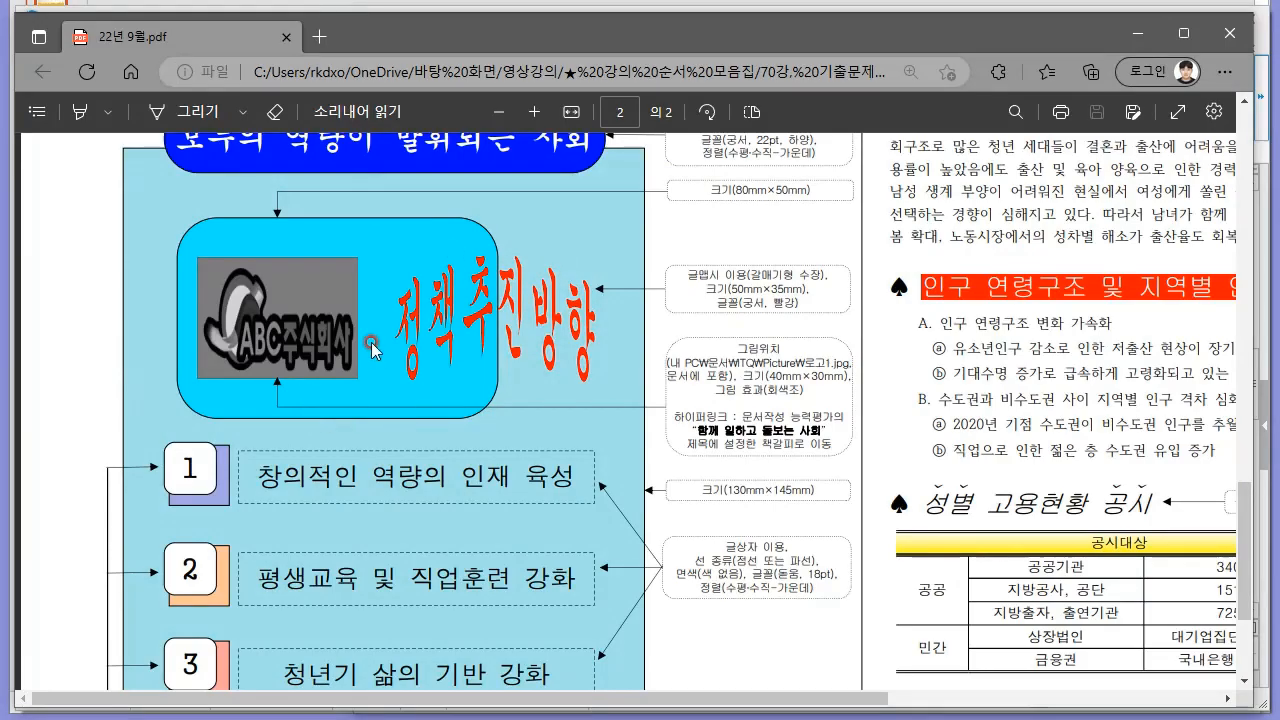
key(alt+Tab)
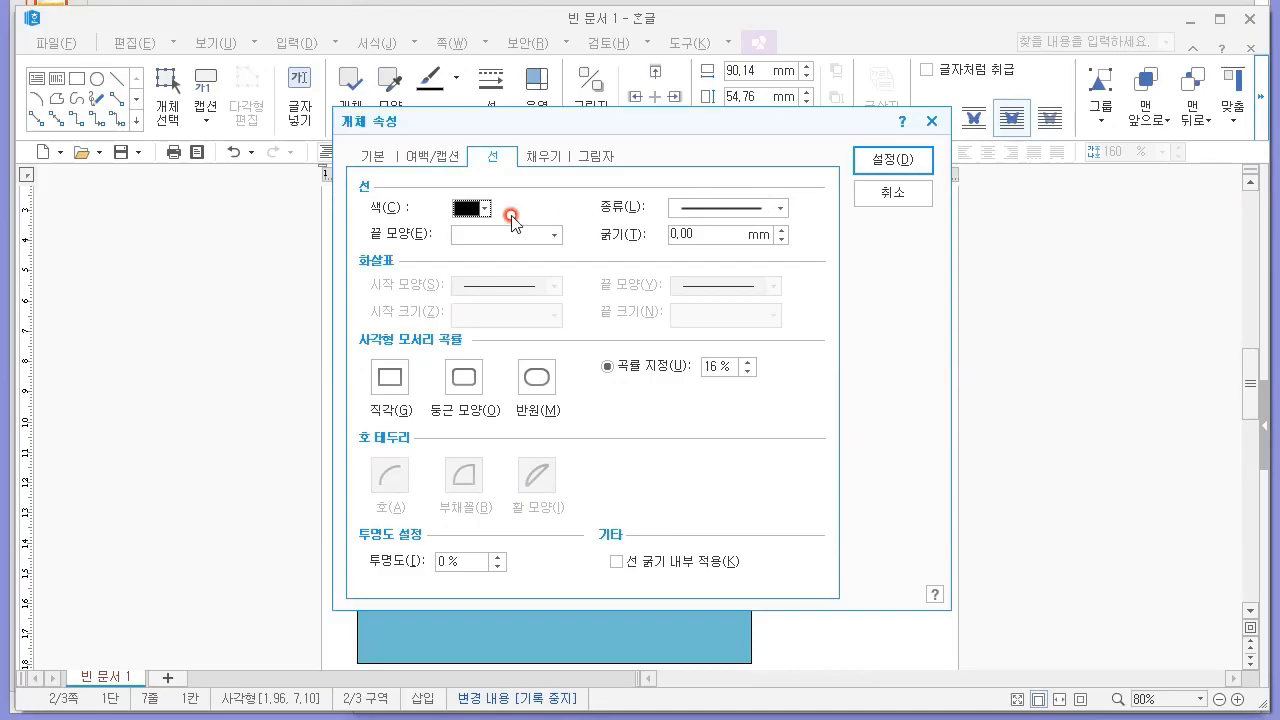
click(372, 157)
click(610, 210)
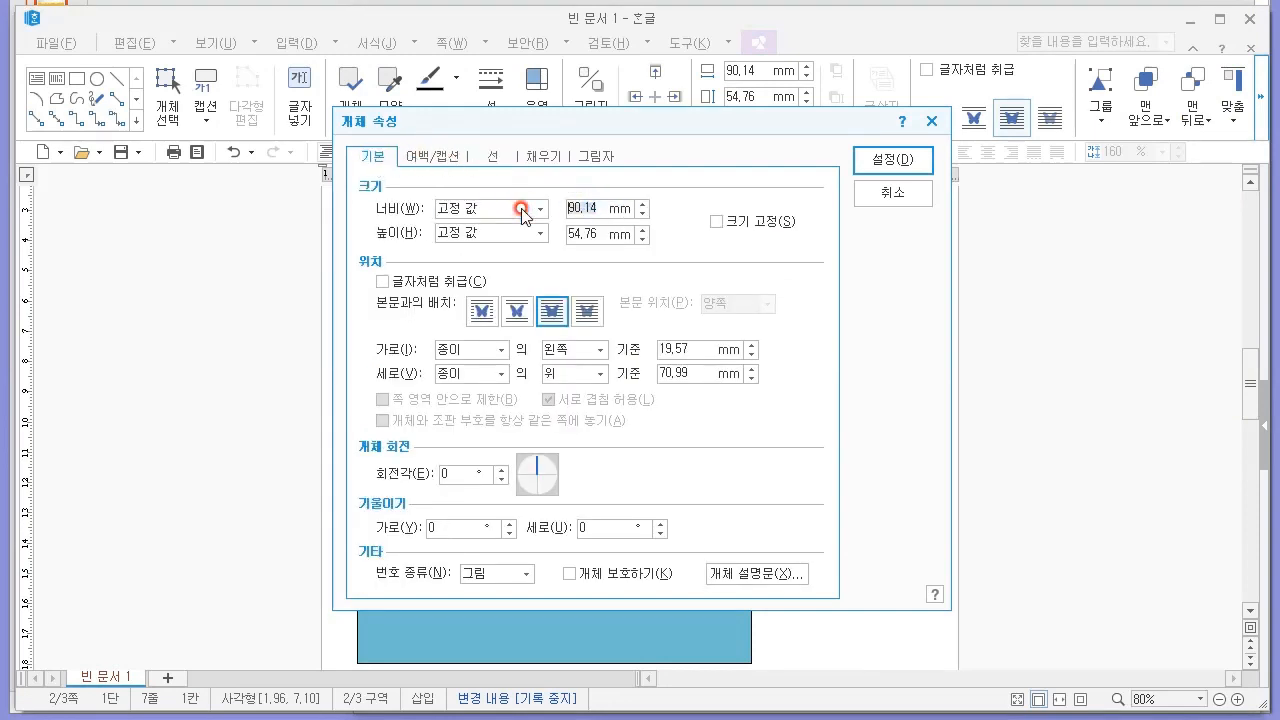
text(80)
key(Tab)
key(Tab)
click(900, 159)
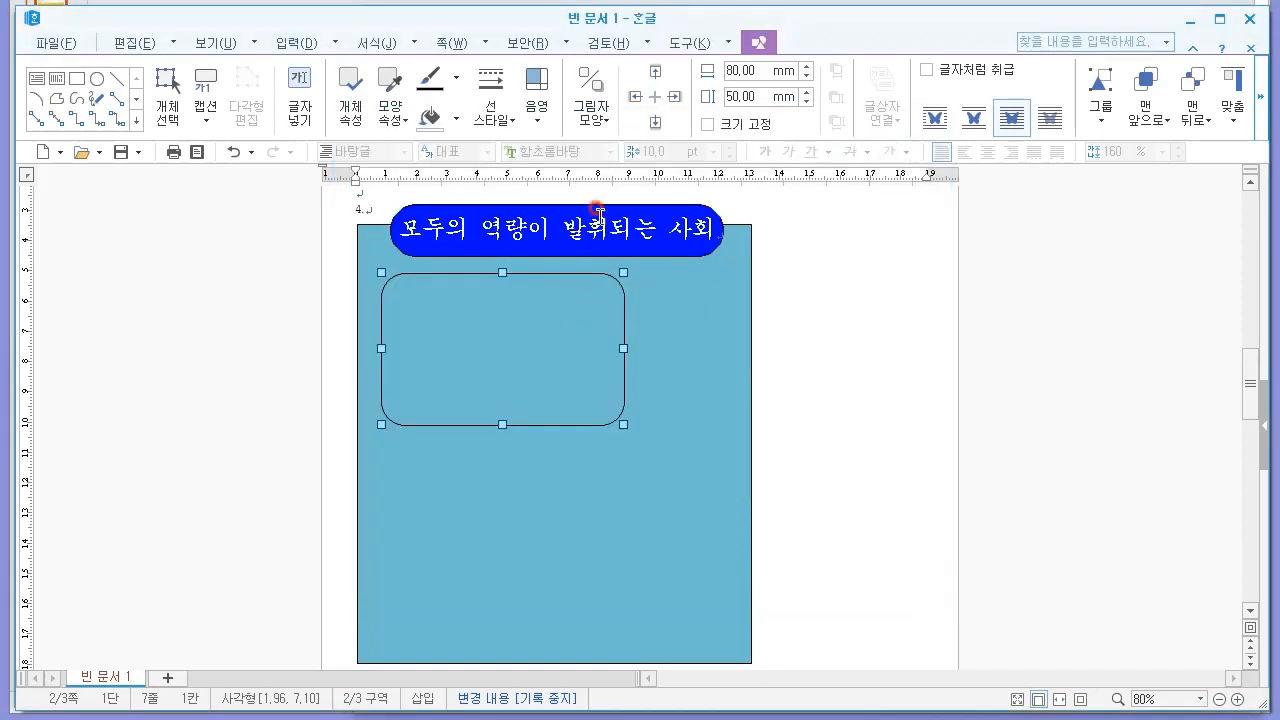
double_click(567, 281)
key(alt+Tab)
key(alt+Tab)
click(893, 194)
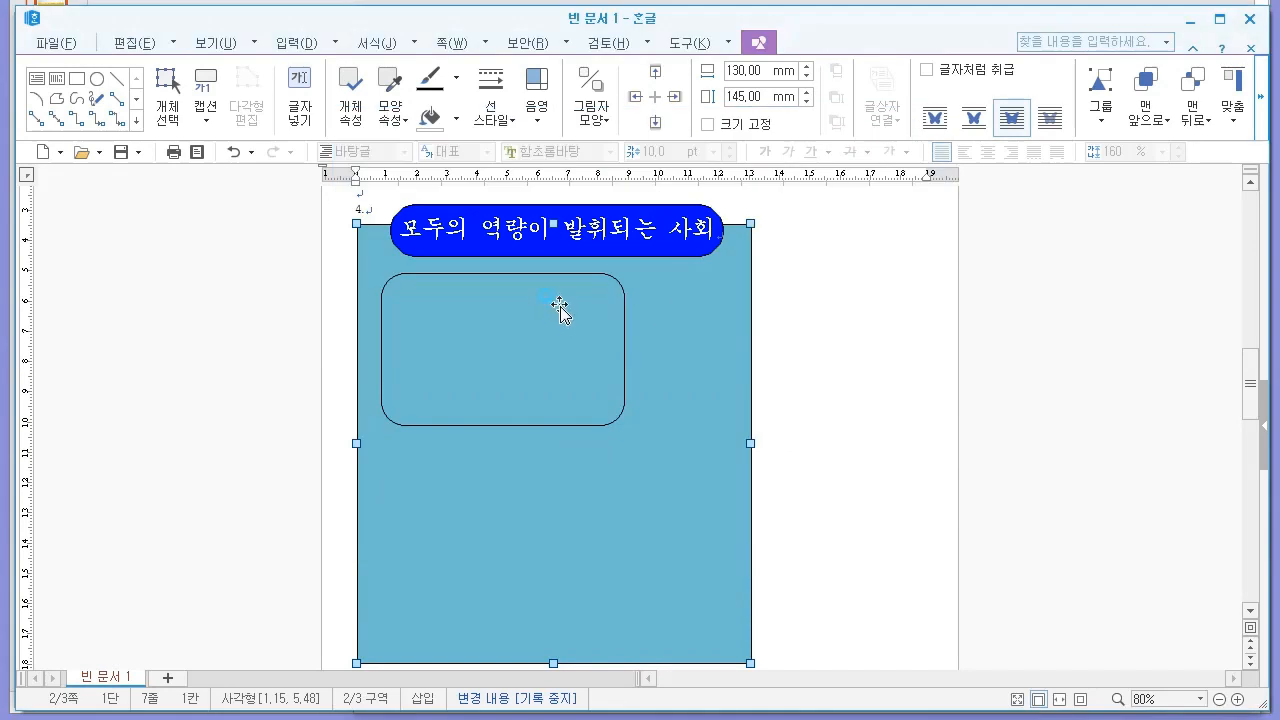
Step: Fill the rounded rectangle with a light blue from the 기본 colour theme and compare it with the exam PDF sample
double_click(570, 278)
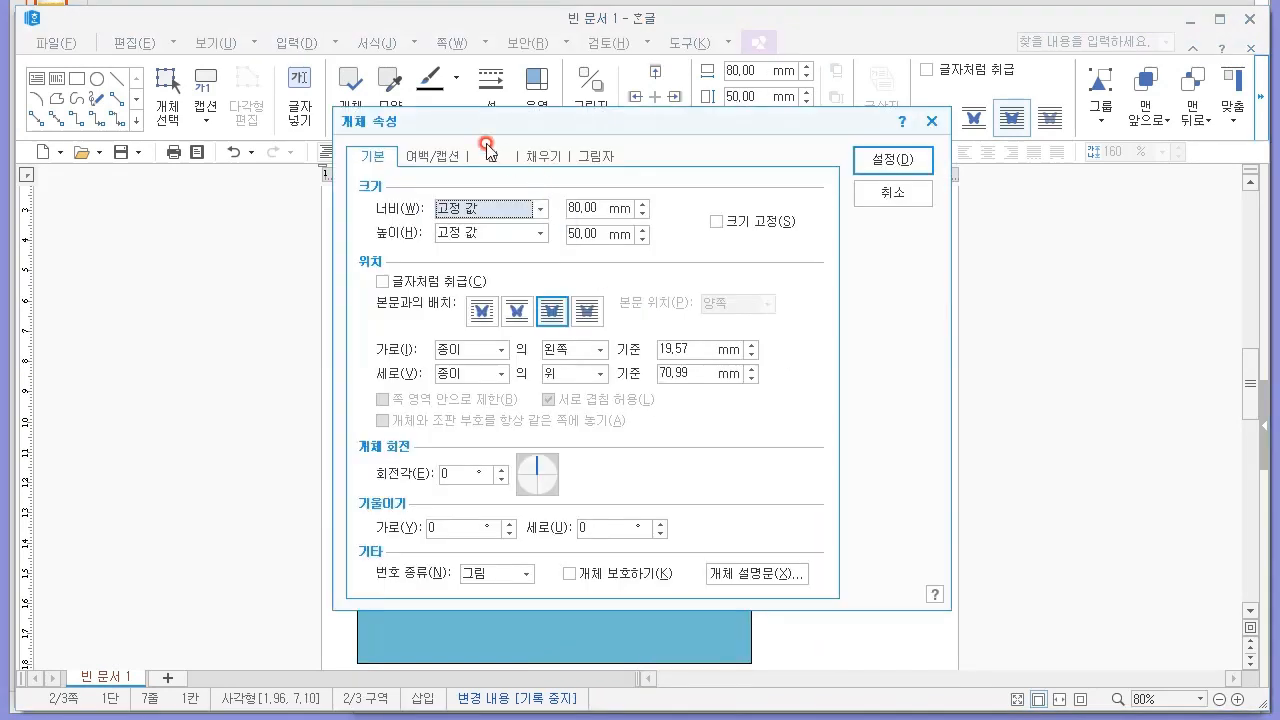
click(513, 158)
click(400, 235)
click(497, 259)
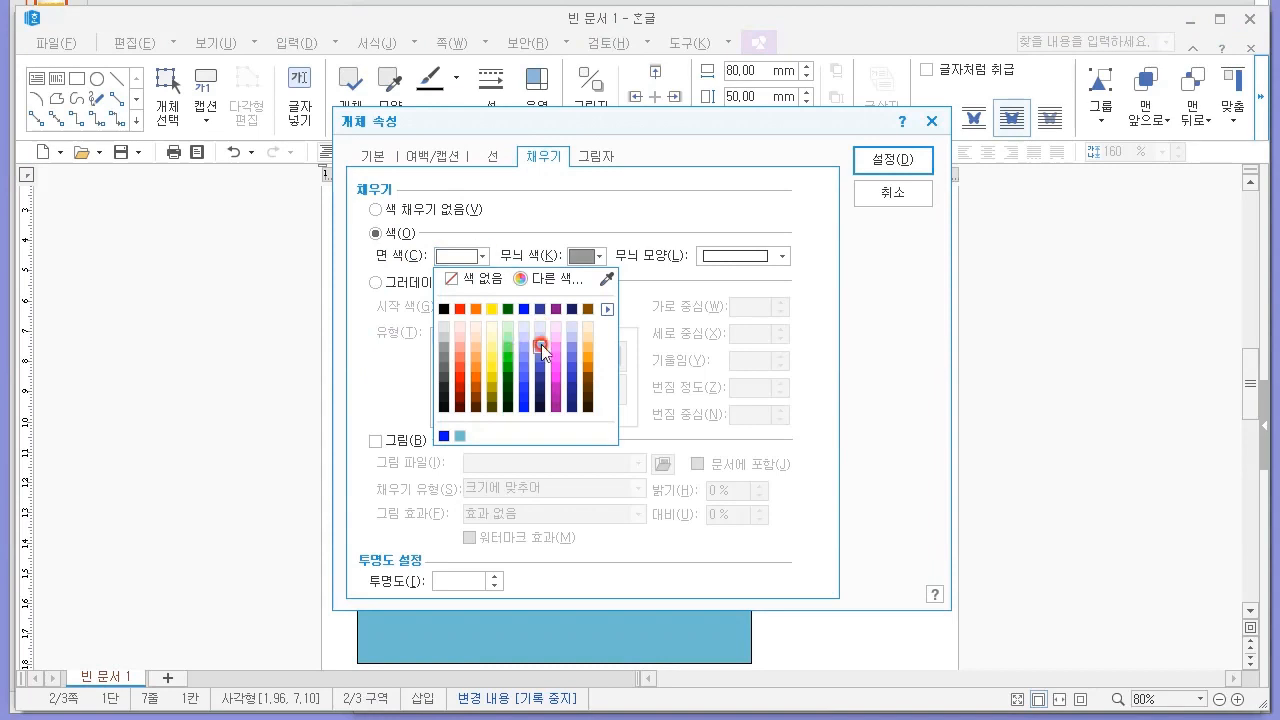
click(607, 312)
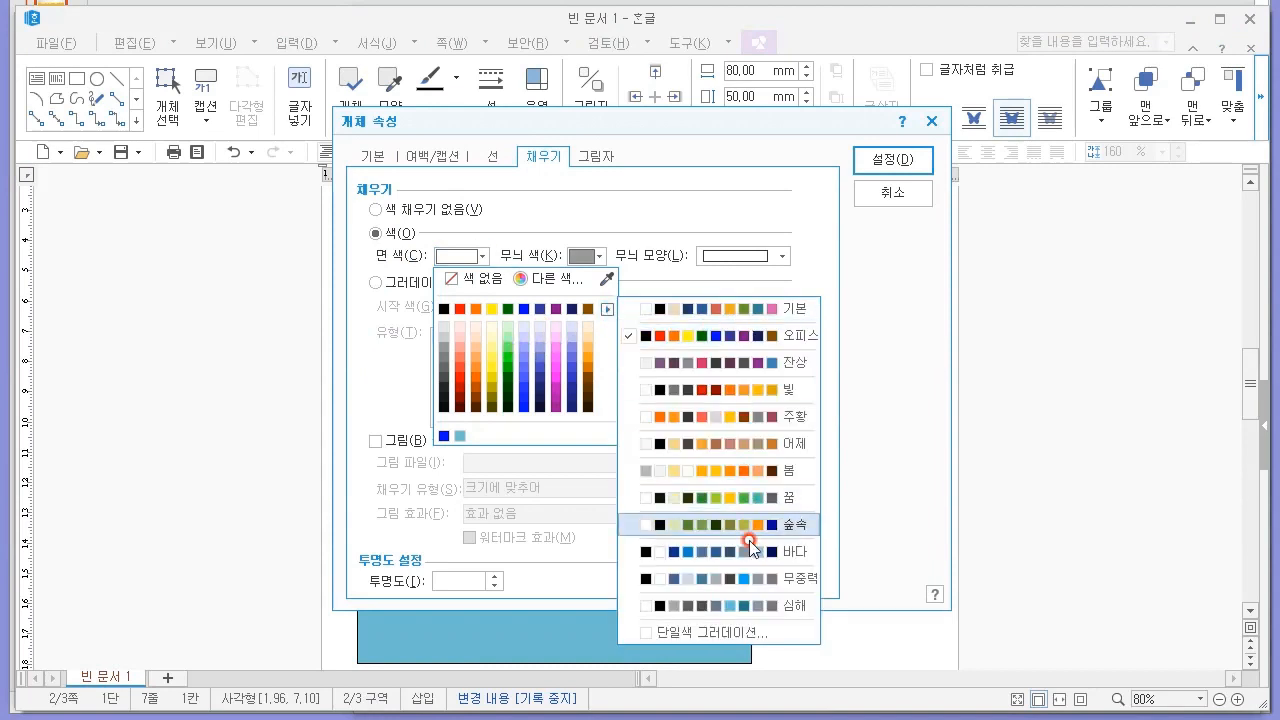
click(708, 312)
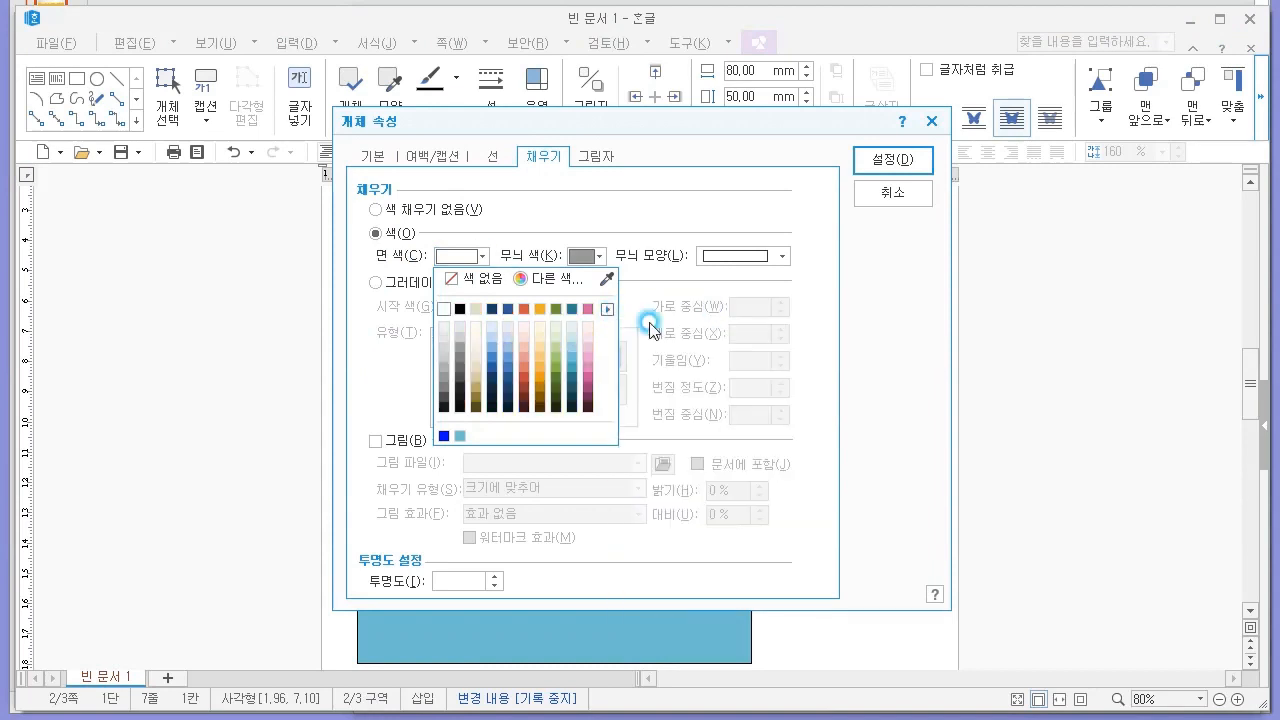
click(573, 338)
click(886, 160)
click(523, 314)
key(alt+Tab)
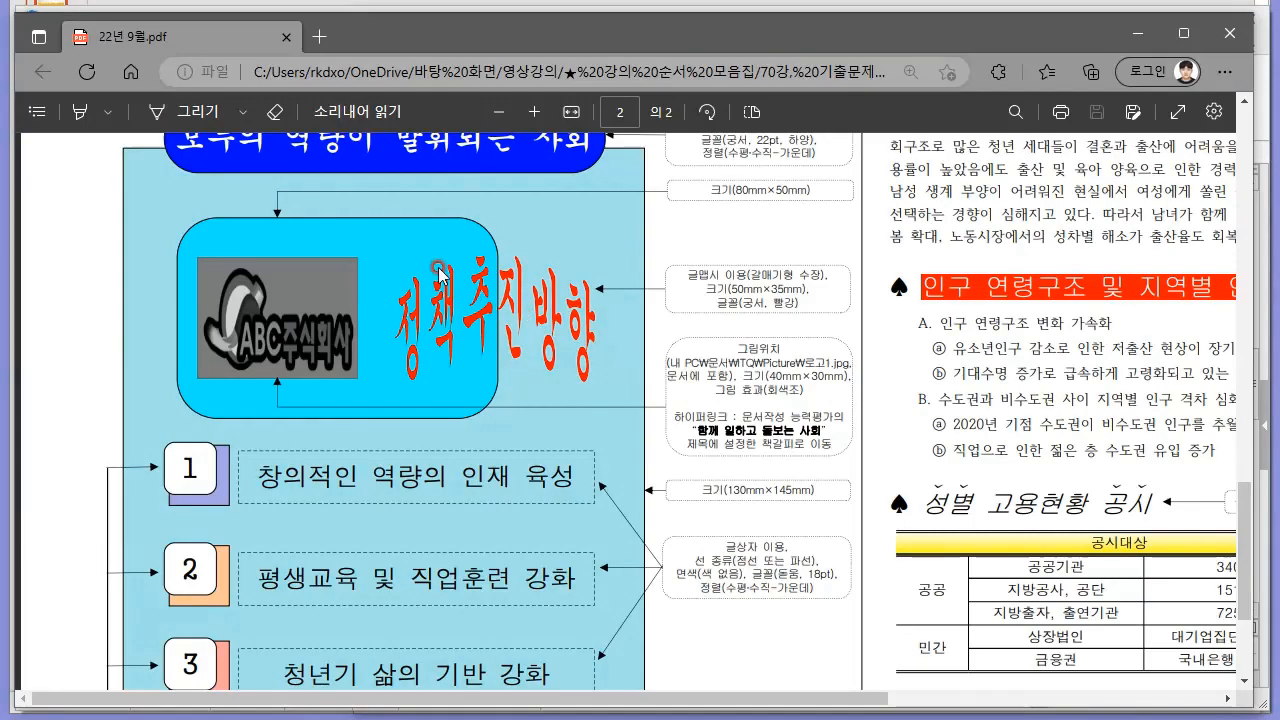
key(alt+Tab)
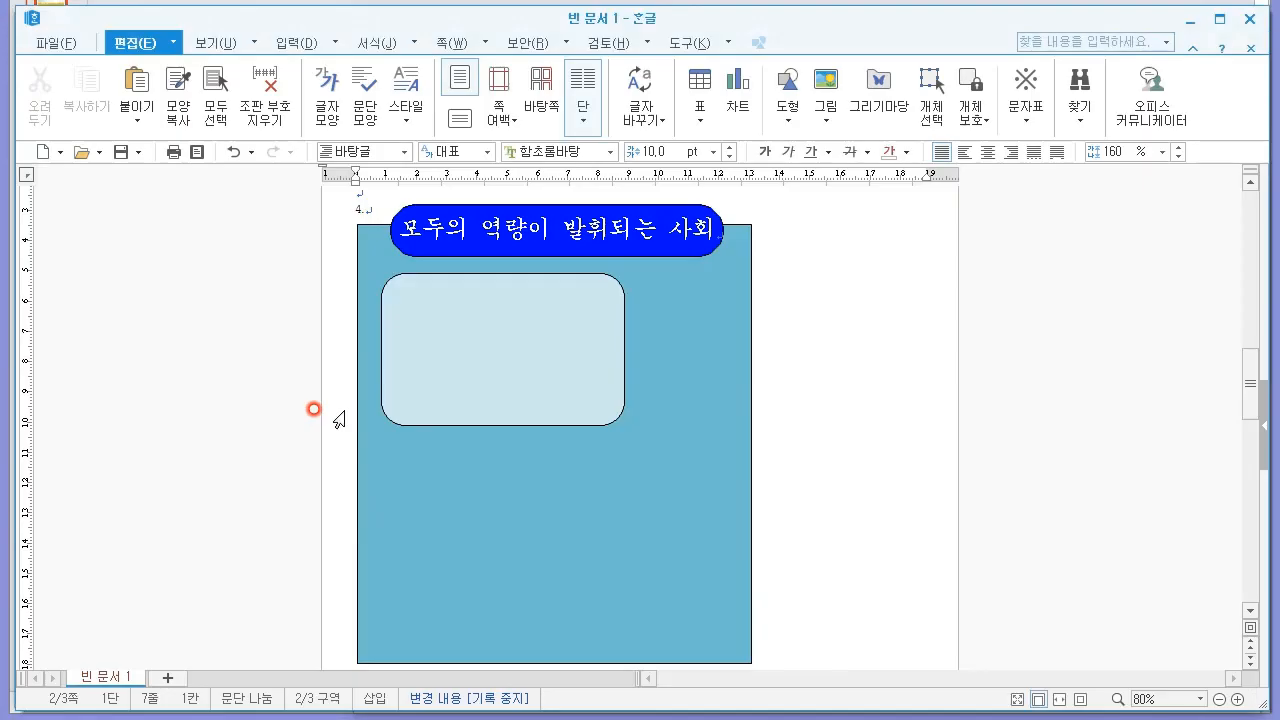
Step: Reposition the rounded rectangle slightly right and down below the blue title shape, following the sample layout in the exam PDF
key(alt+Tab)
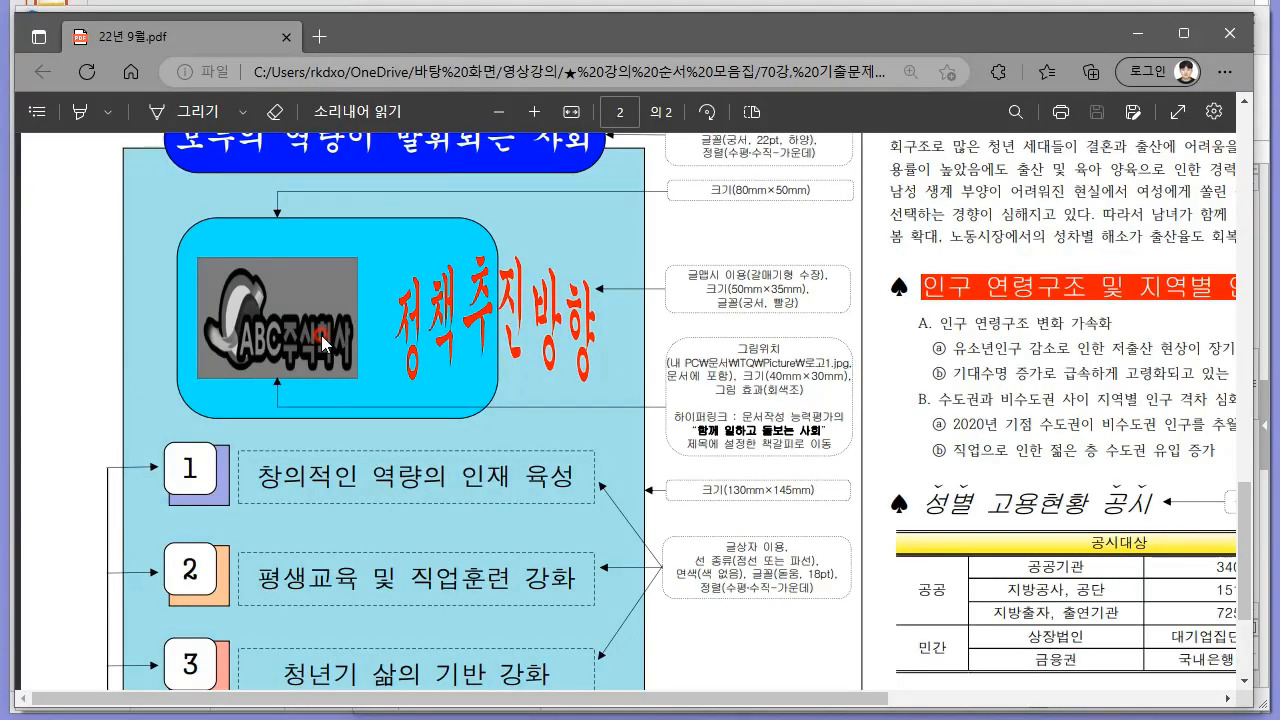
key(alt+Tab)
drag(457, 305, 481, 352)
click(831, 358)
key(alt+Tab)
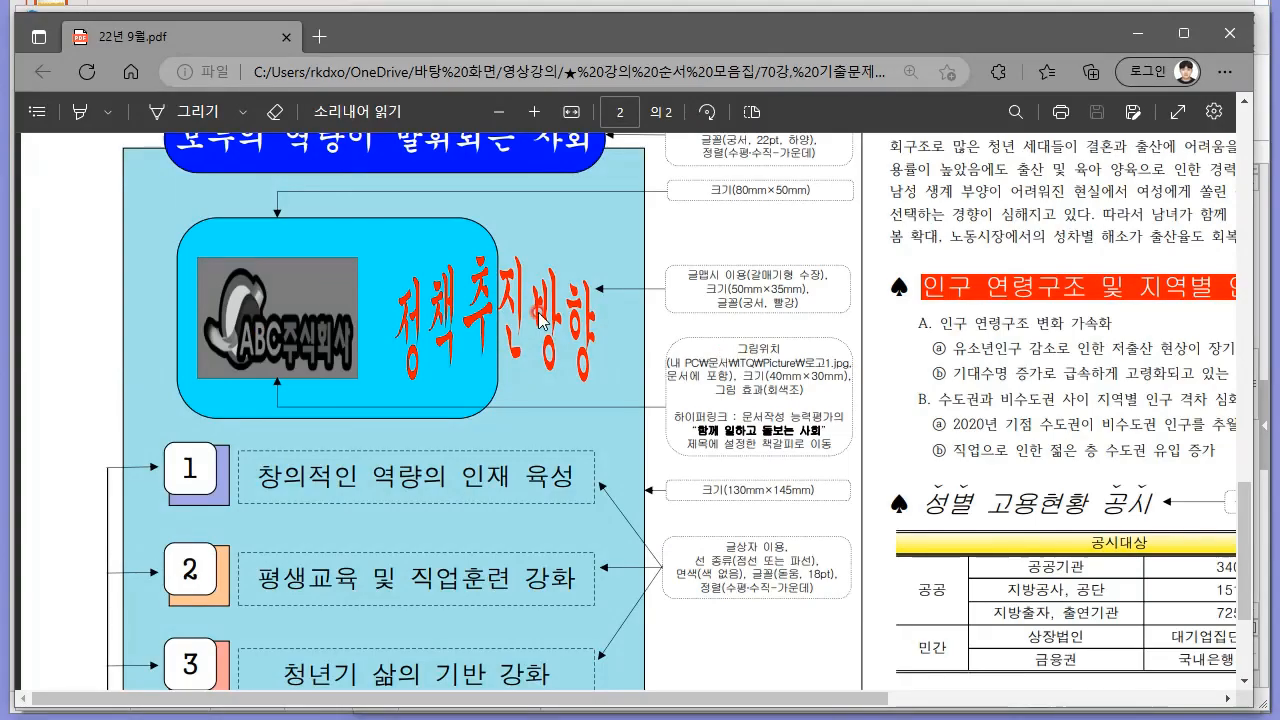
key(alt+Tab)
scroll(706, 371, down, 3)
scroll(689, 377, up, 3)
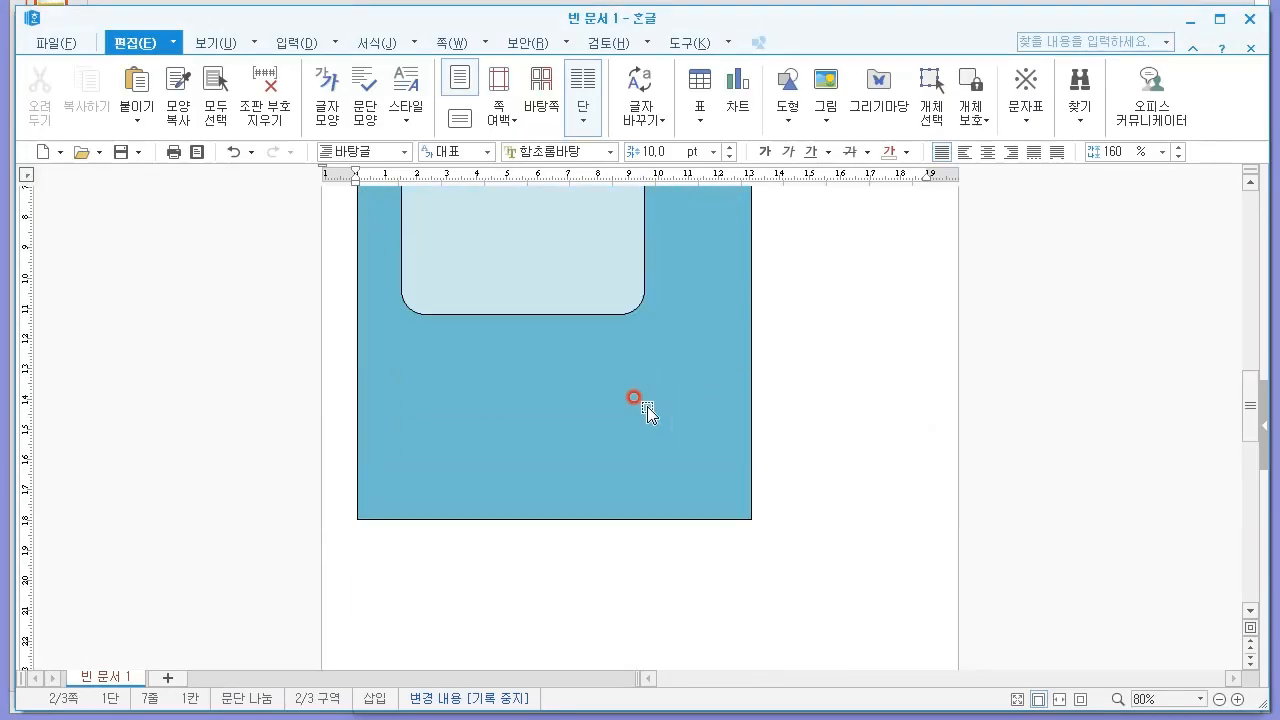
drag(507, 362, 517, 330)
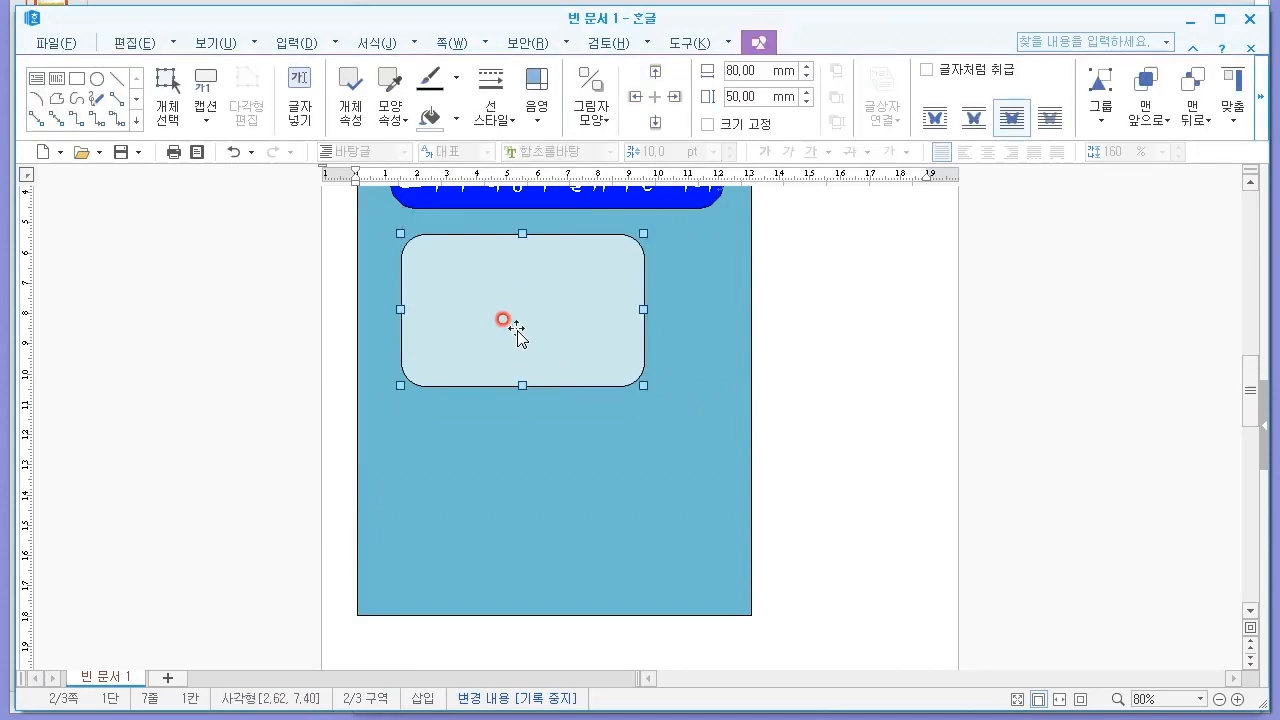
click(845, 331)
Step: Check the numbered squares' conditions in the exam PDF and draw a rectangle about 21 × 18 mm just below the rounded rectangle's left end
scroll(838, 338, down, 2)
key(alt+Tab)
scroll(272, 452, down, 3)
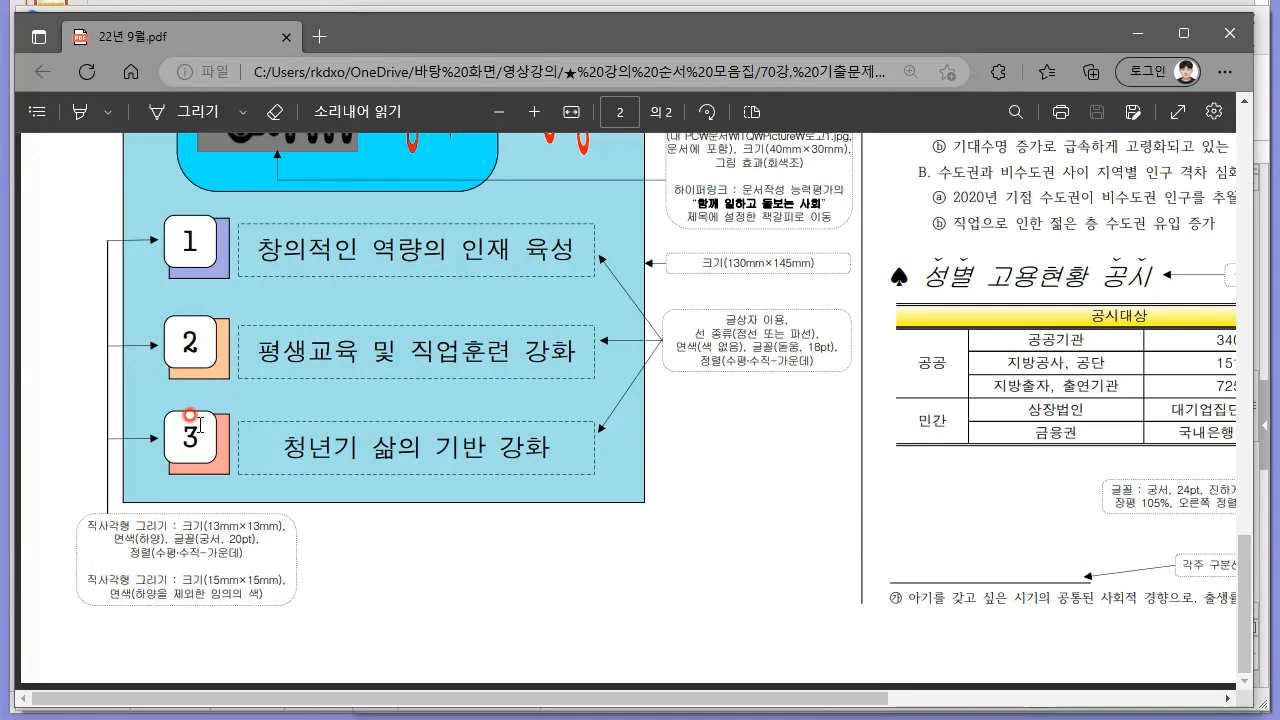
mouse_move(84, 507)
mouse_down()
mouse_move(250, 545)
mouse_move(172, 590)
mouse_up()
click(160, 213)
key(alt+Tab)
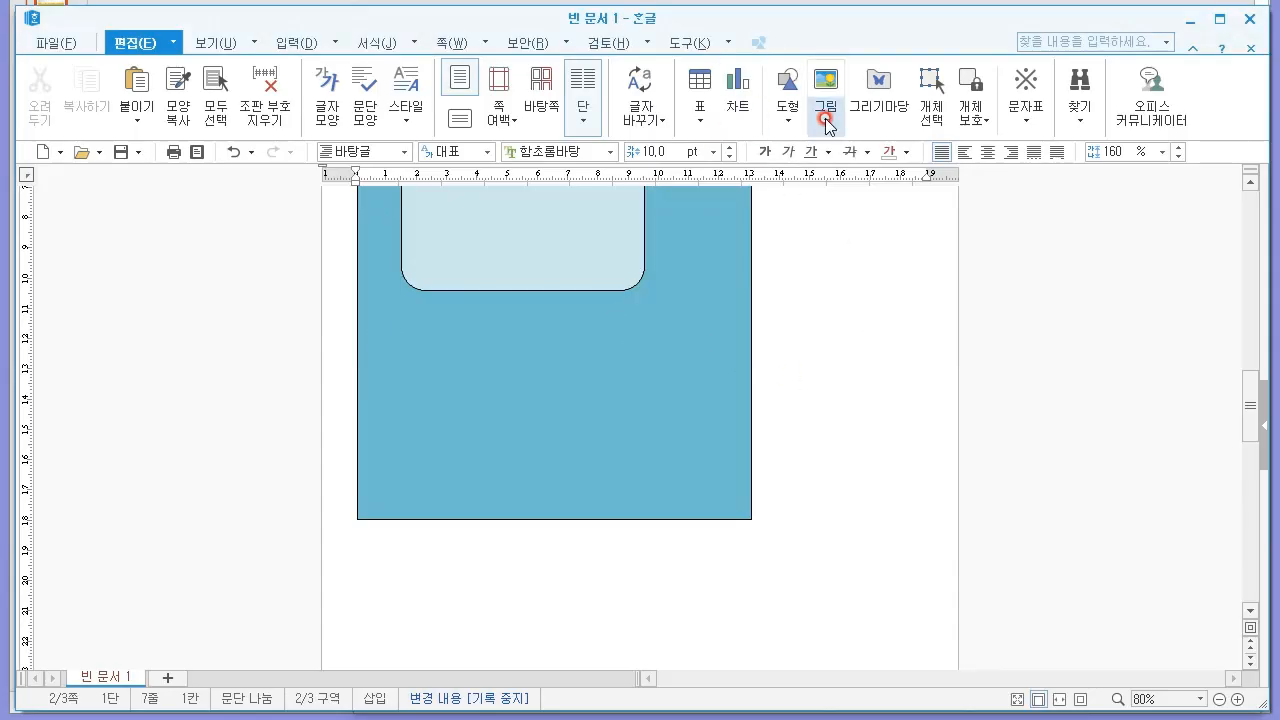
click(785, 130)
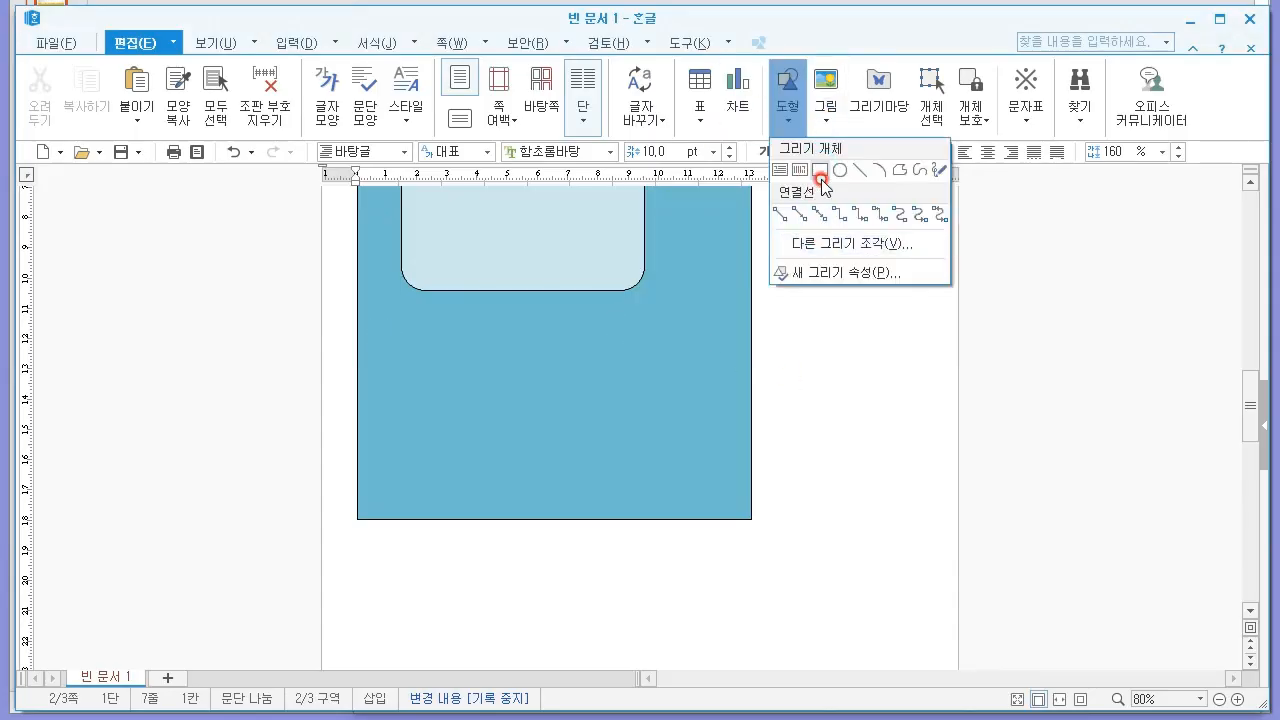
click(818, 172)
mouse_move(384, 309)
mouse_down()
mouse_move(423, 360)
mouse_move(446, 364)
mouse_up()
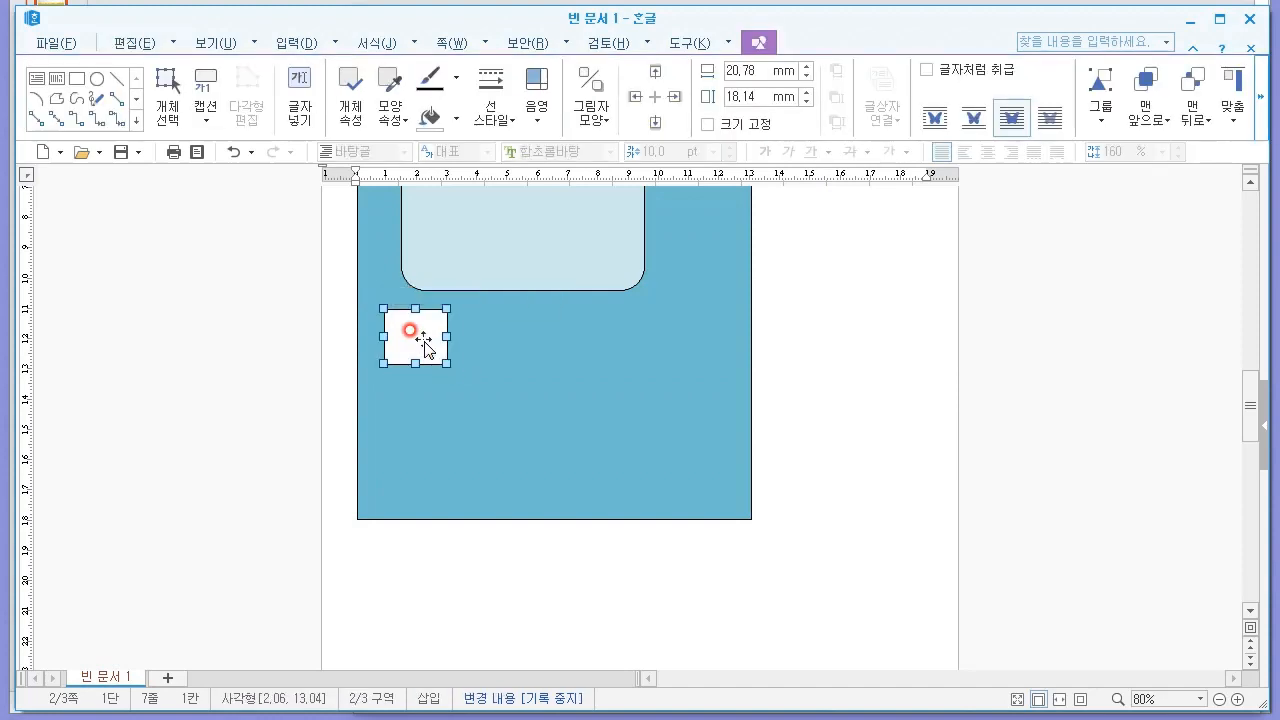
Step: Compare the new small rectangle with the exam PDF sample and fill it with a light orange from the 오피스 colour theme
key(alt+Tab)
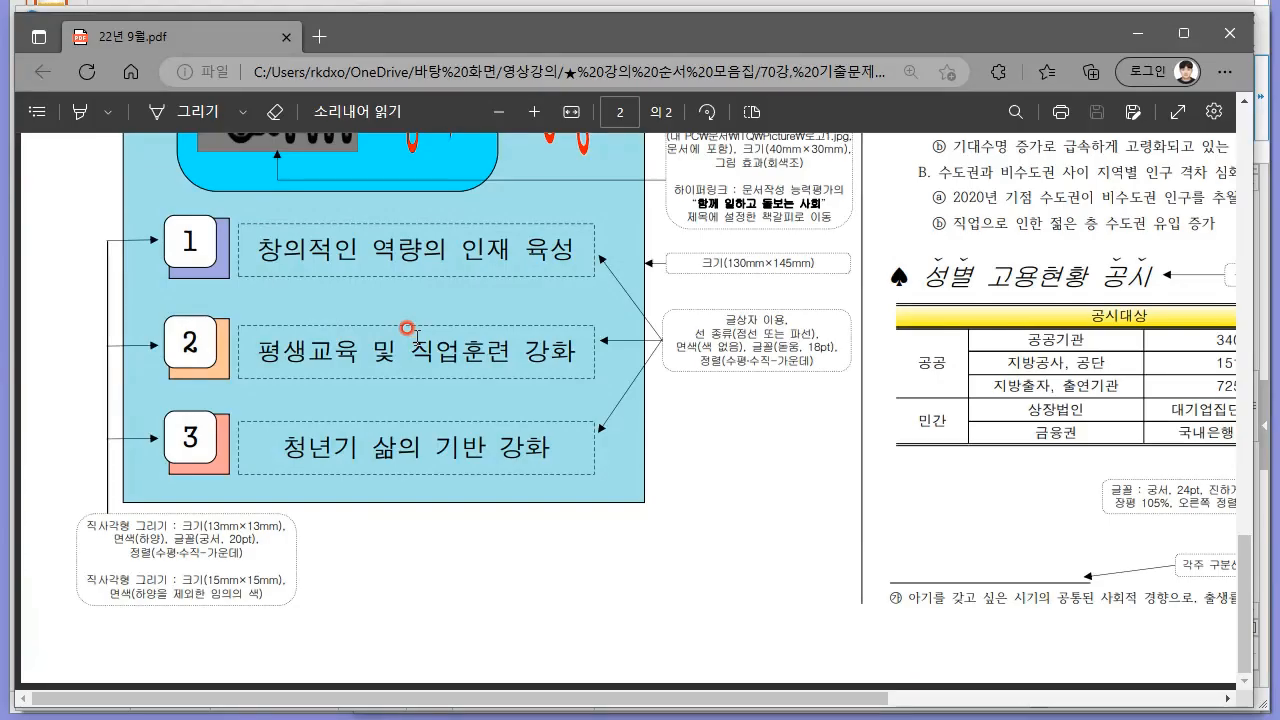
key(alt+Tab)
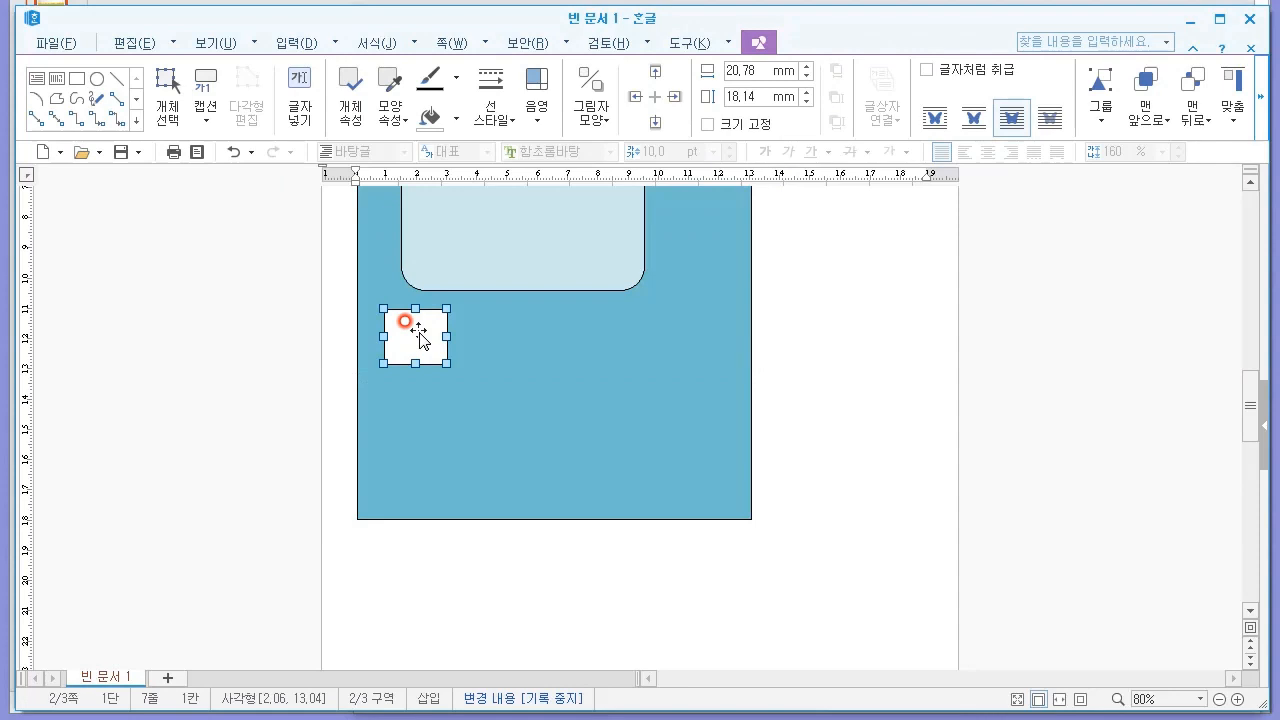
double_click(418, 337)
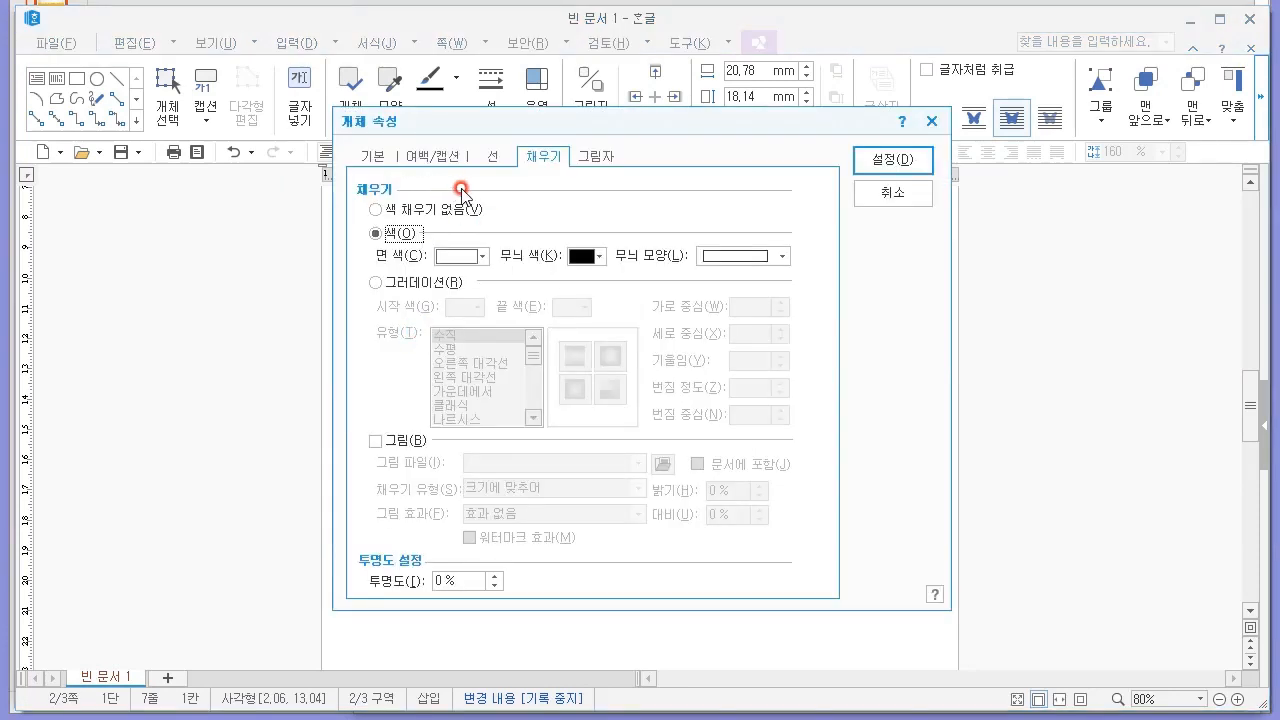
click(487, 160)
click(543, 157)
click(462, 256)
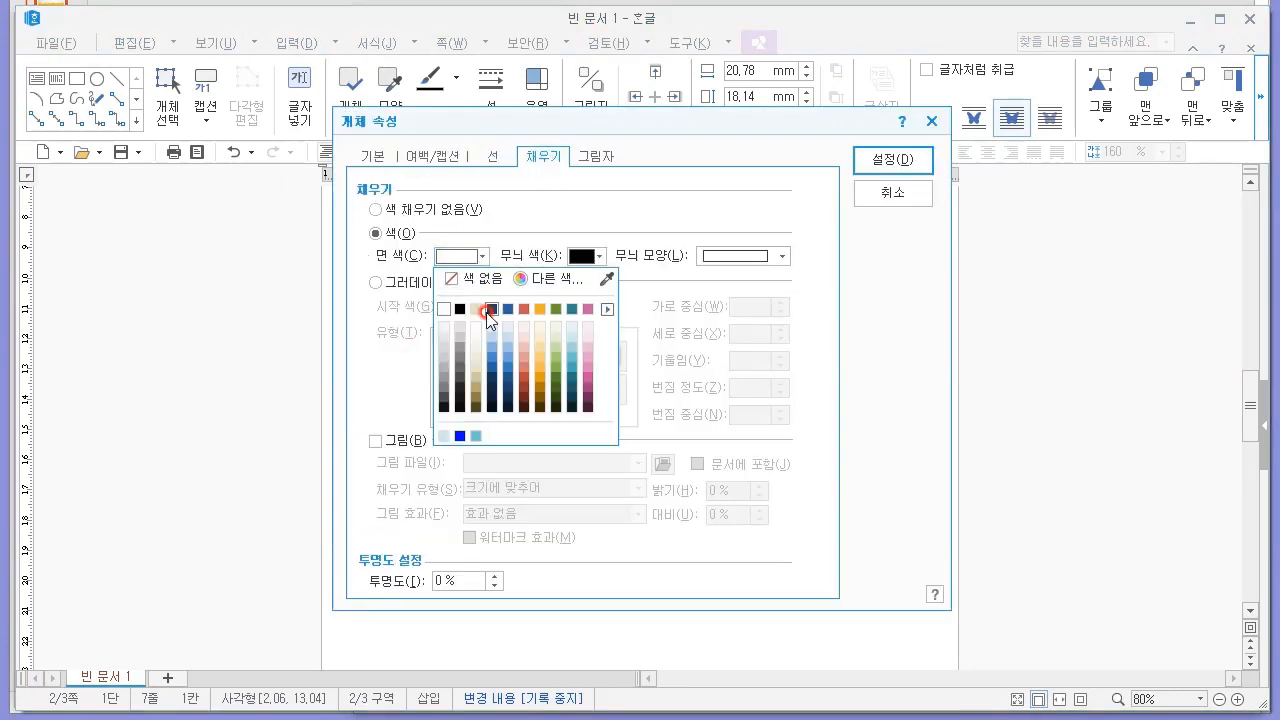
click(607, 309)
click(660, 335)
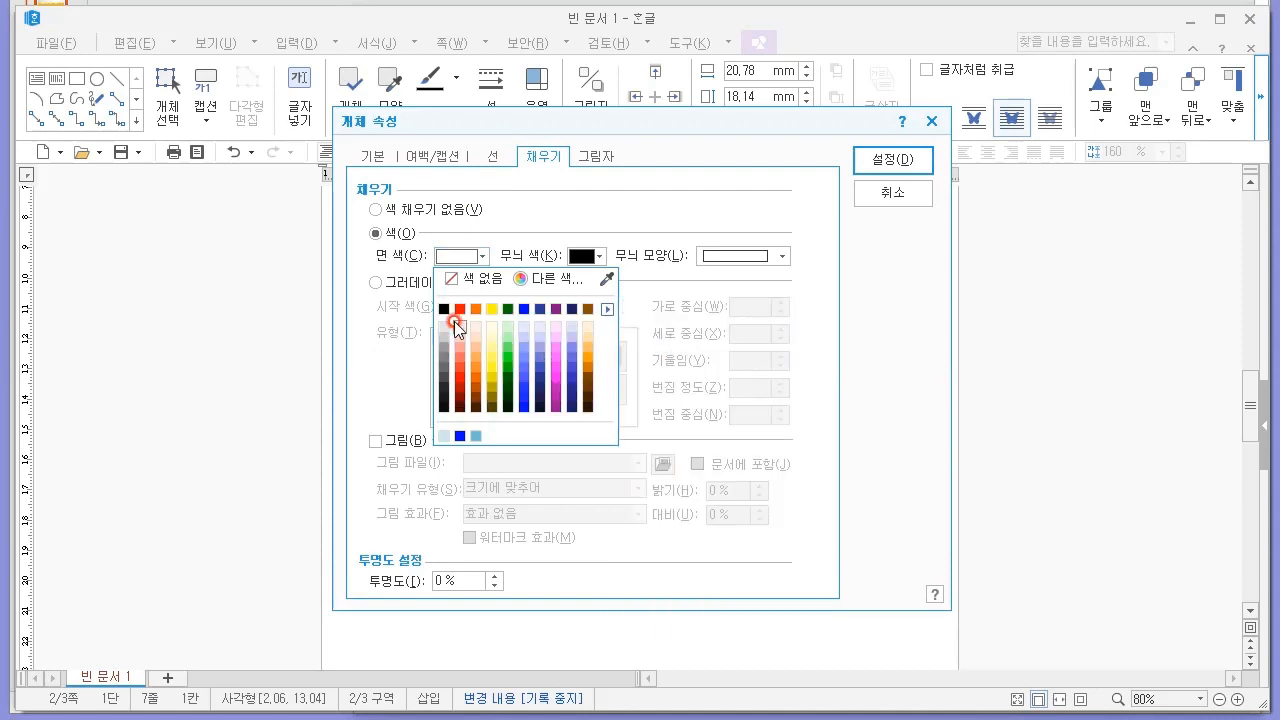
click(473, 349)
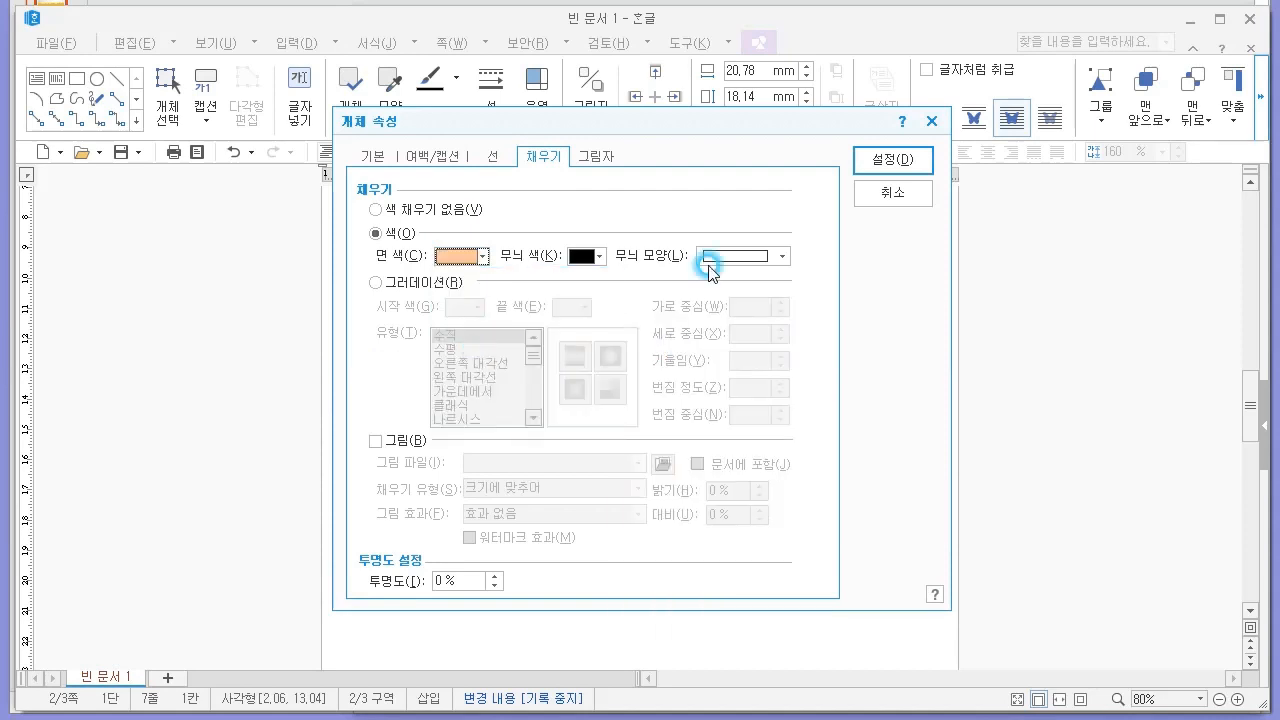
click(891, 161)
Step: Check the exam PDF sample and draw a rounded rectangle about 21 × 13 mm over the orange rectangle's upper-left corner
key(alt+Tab)
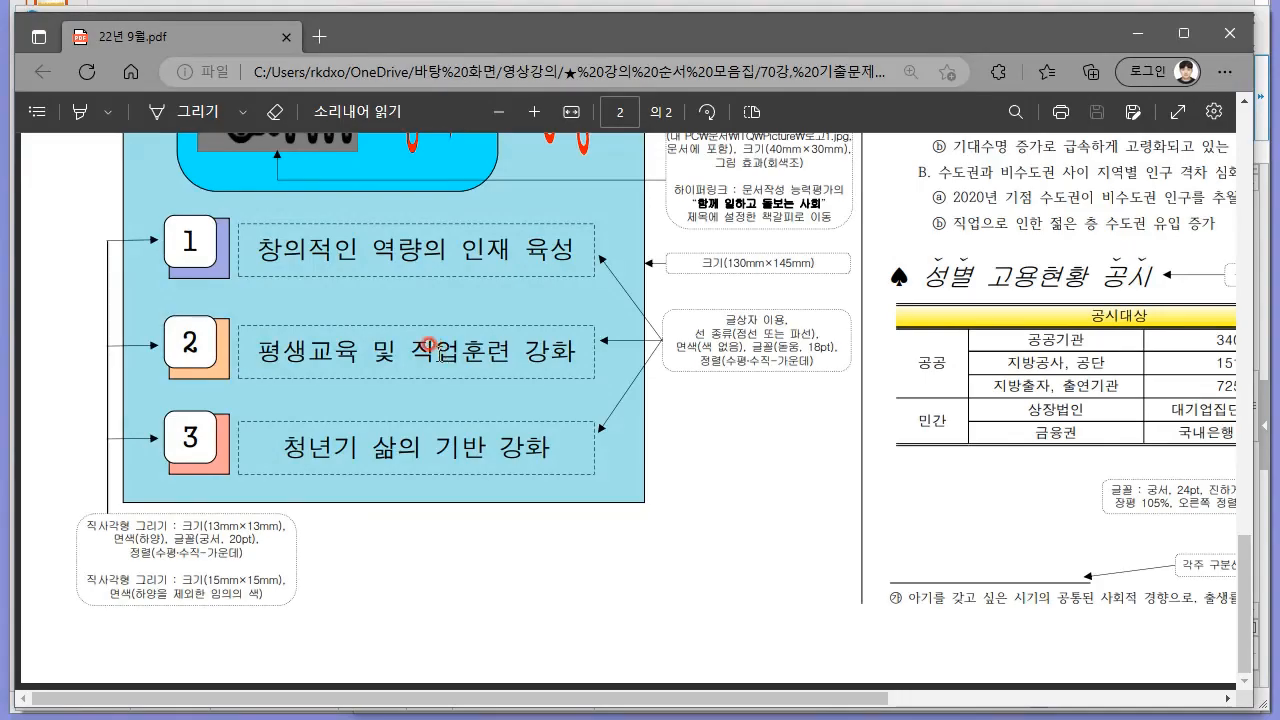
key(alt+Tab)
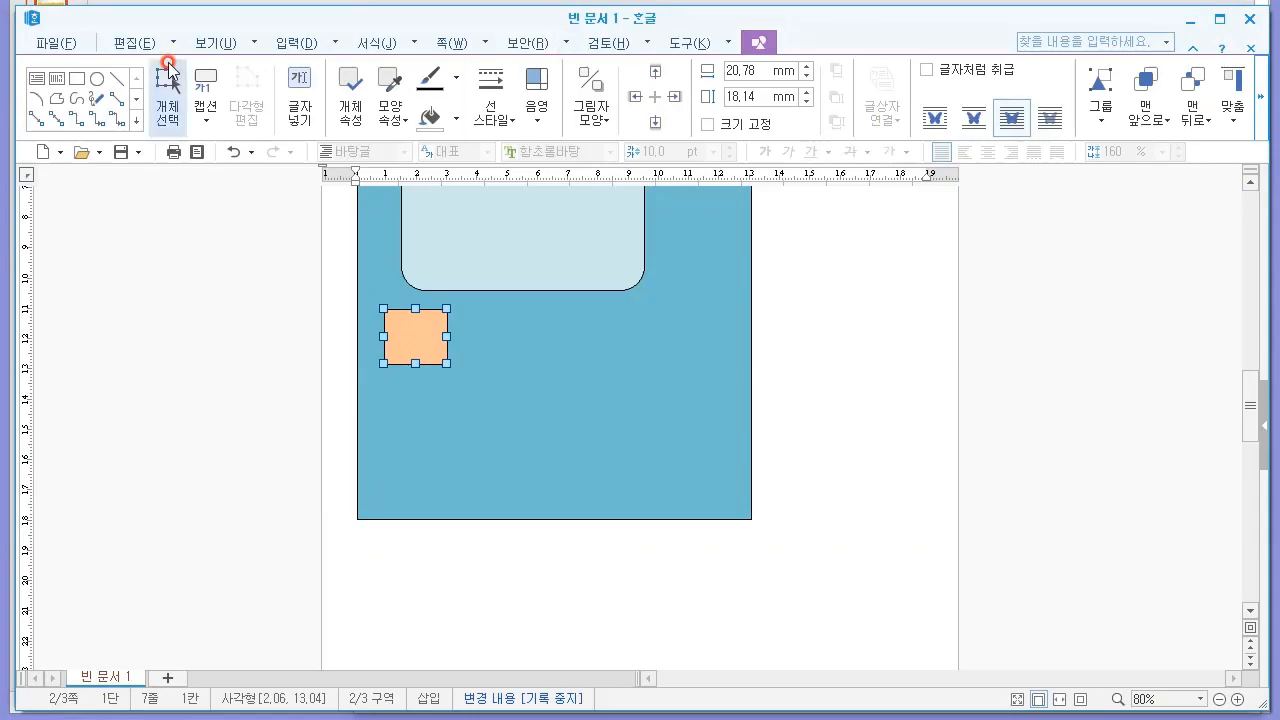
click(792, 120)
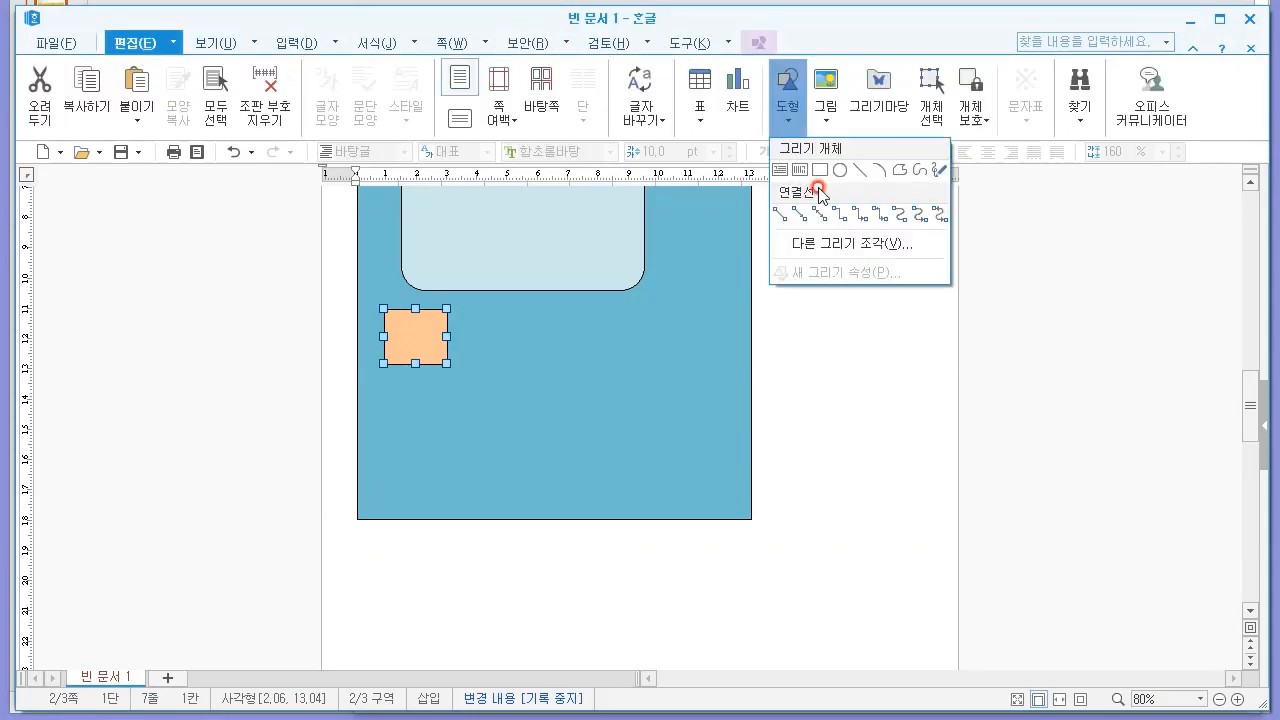
click(830, 243)
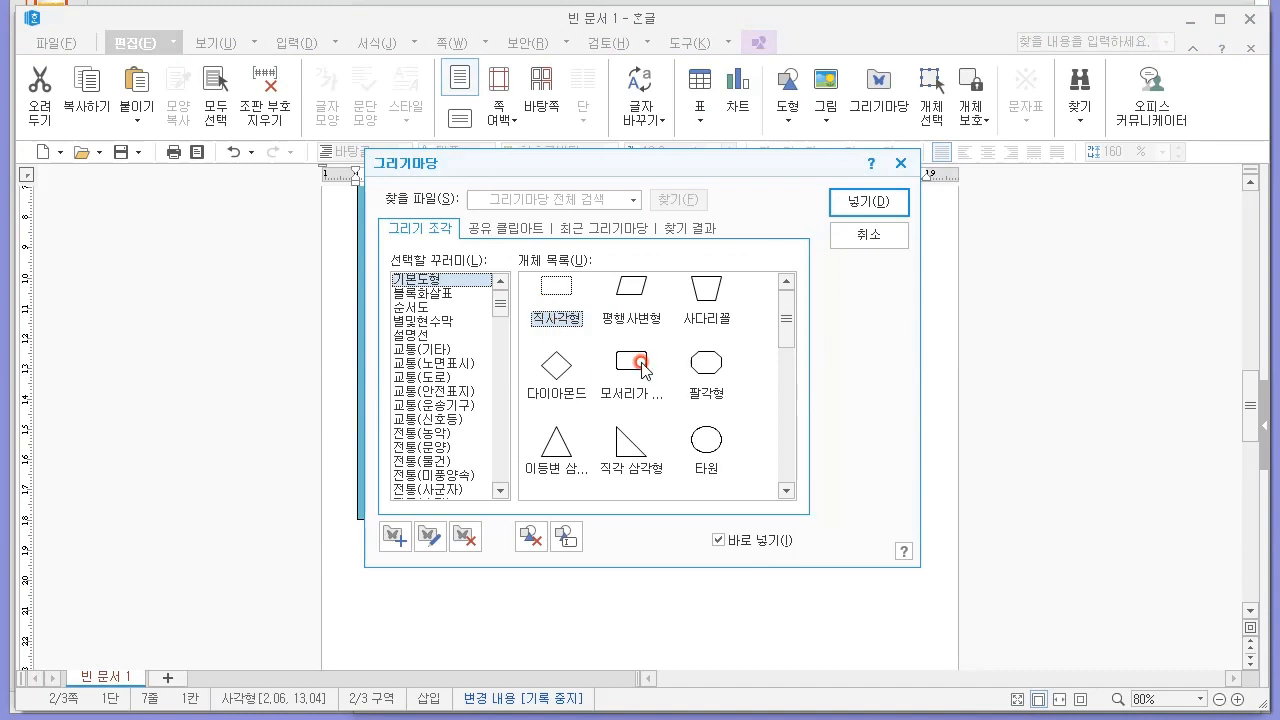
click(868, 201)
mouse_move(372, 293)
mouse_down()
mouse_move(441, 347)
mouse_move(437, 332)
mouse_up()
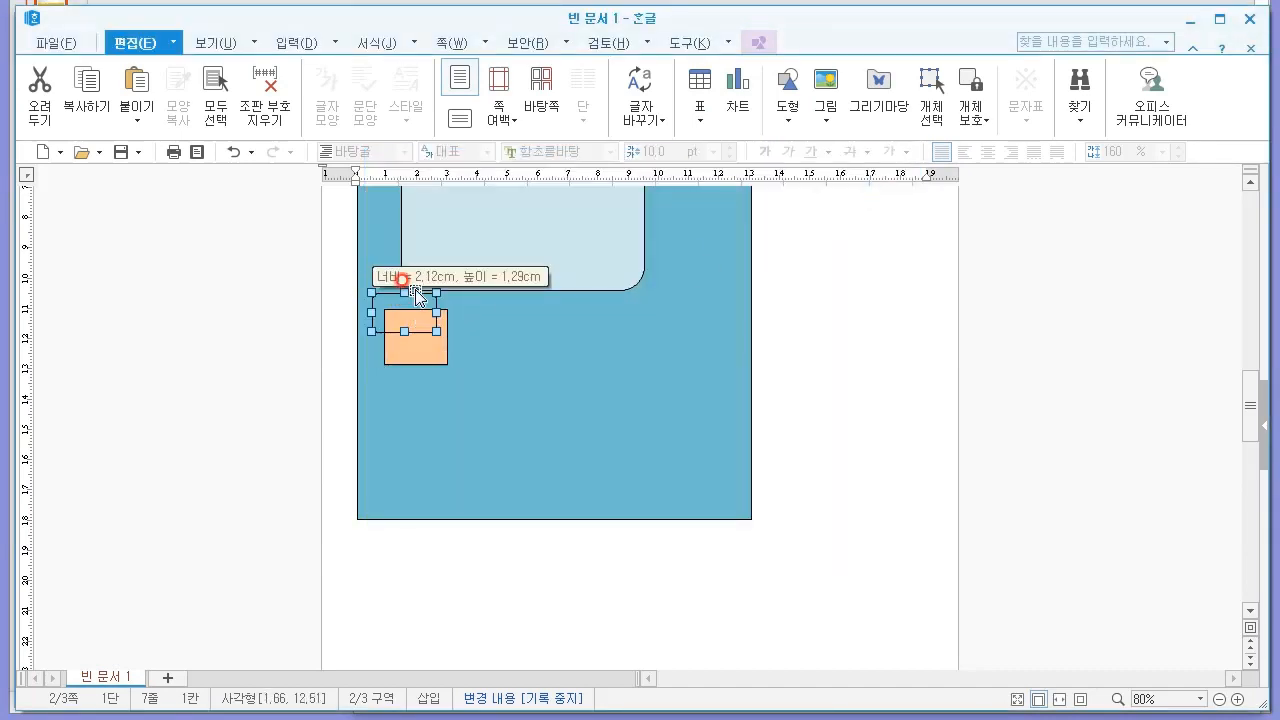
Step: Fill the new small rounded rectangle with solid white
double_click(405, 300)
key(Escape)
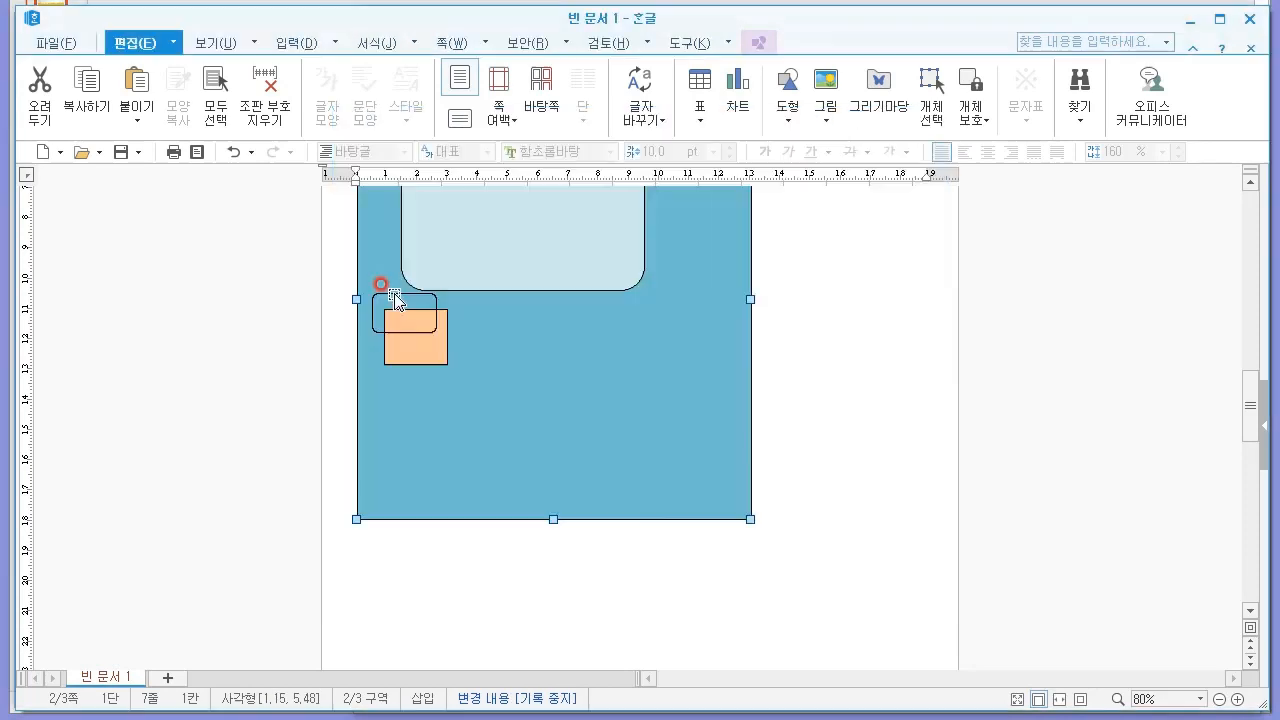
click(400, 236)
click(450, 255)
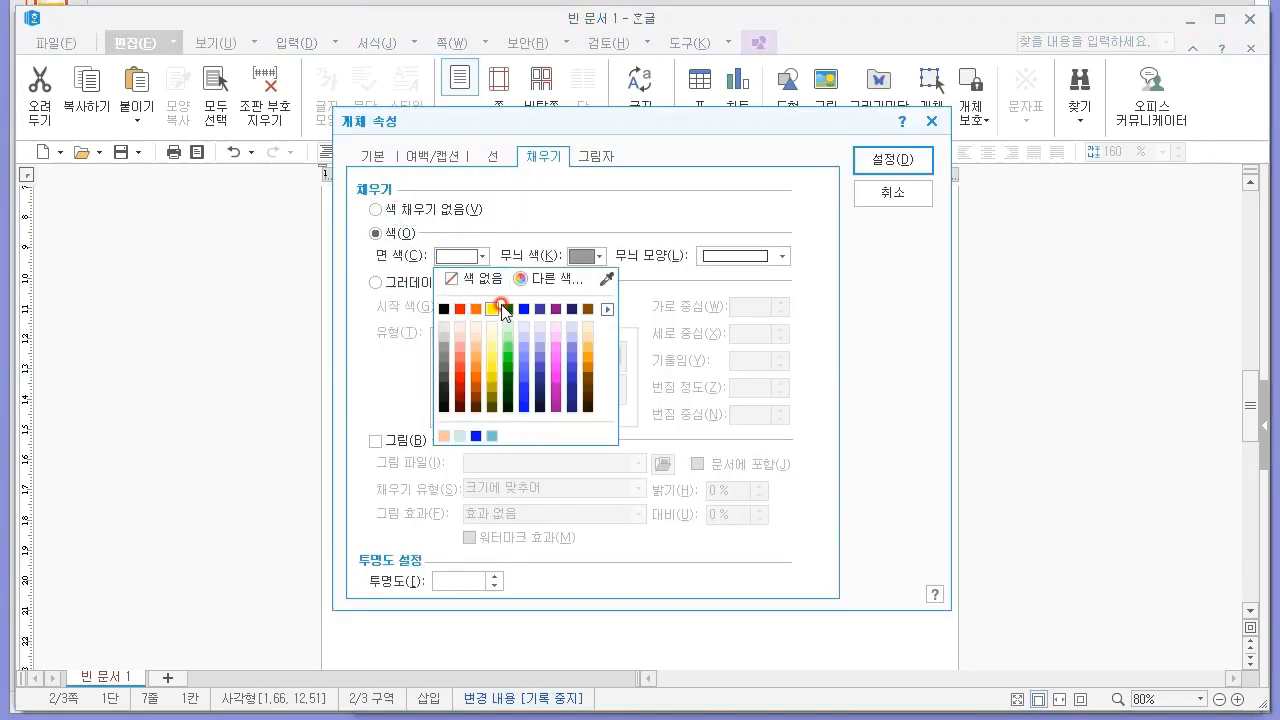
click(607, 314)
click(665, 322)
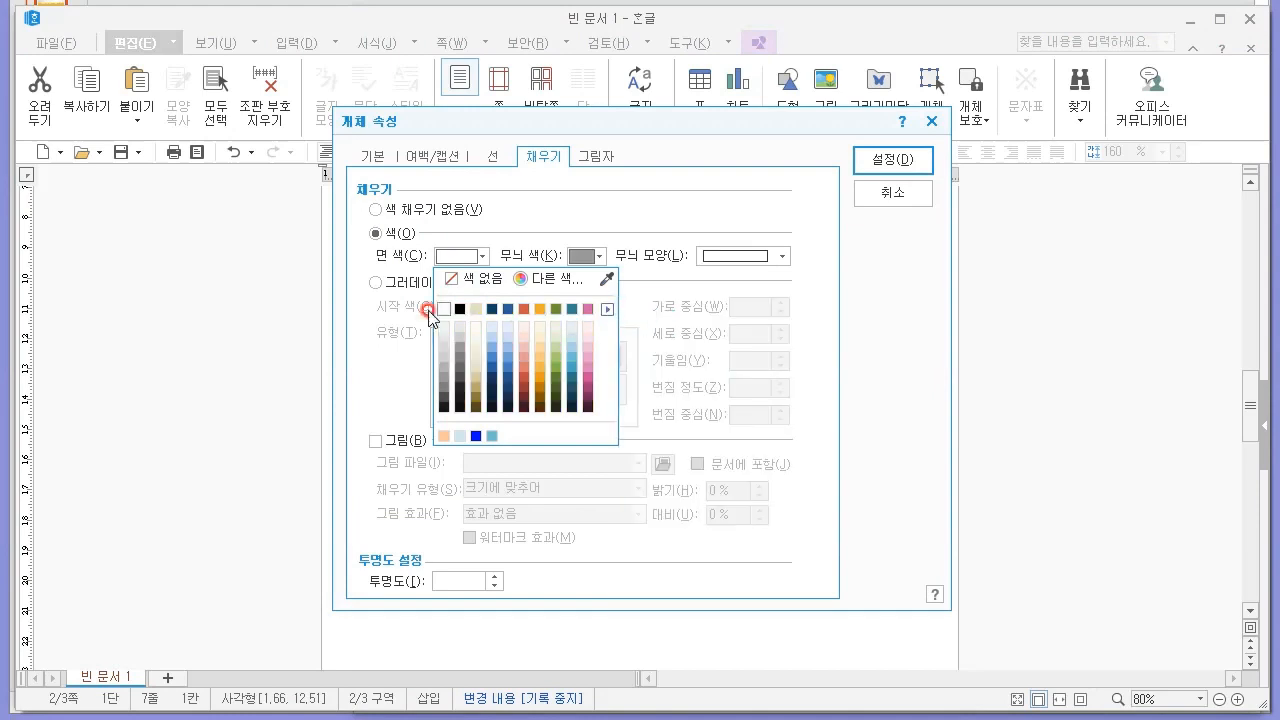
click(444, 310)
click(868, 162)
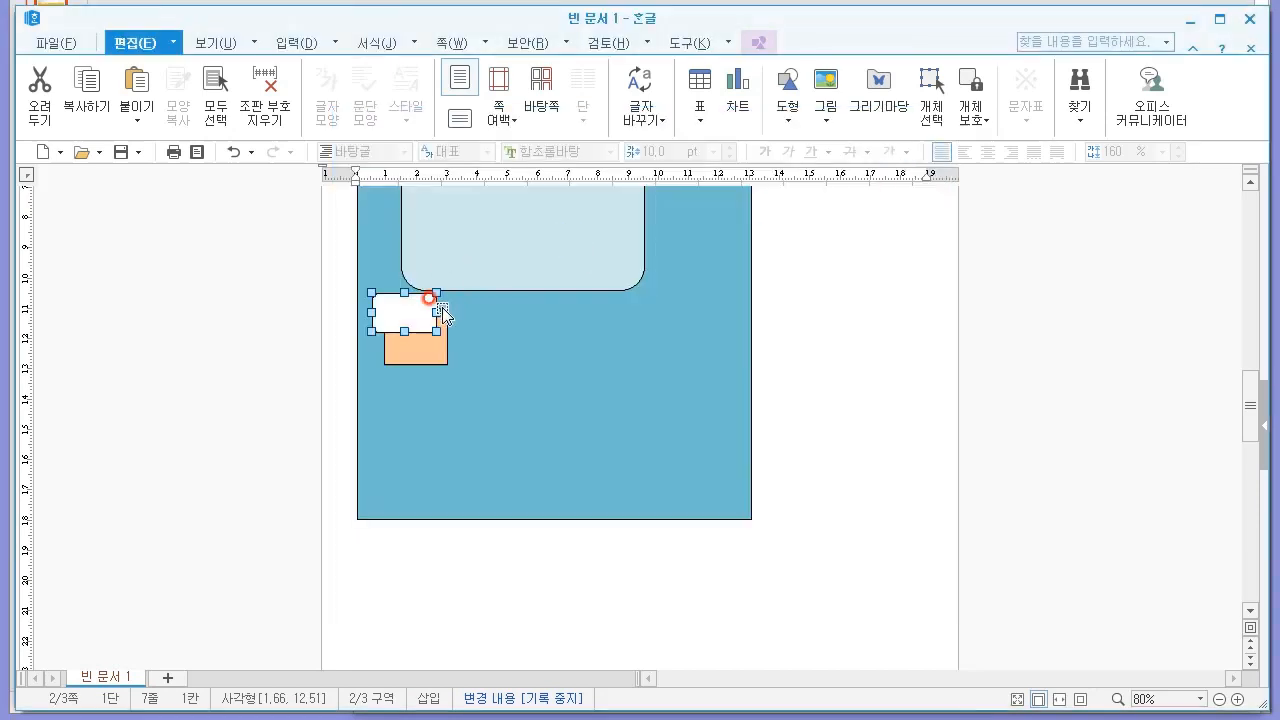
Step: Narrow the white rounded rectangle to about 14 mm wide and check the numbered squares' required sizes in the exam PDF
mouse_move(434, 311)
mouse_down()
mouse_move(398, 312)
mouse_move(416, 312)
mouse_up()
key(alt+Tab)
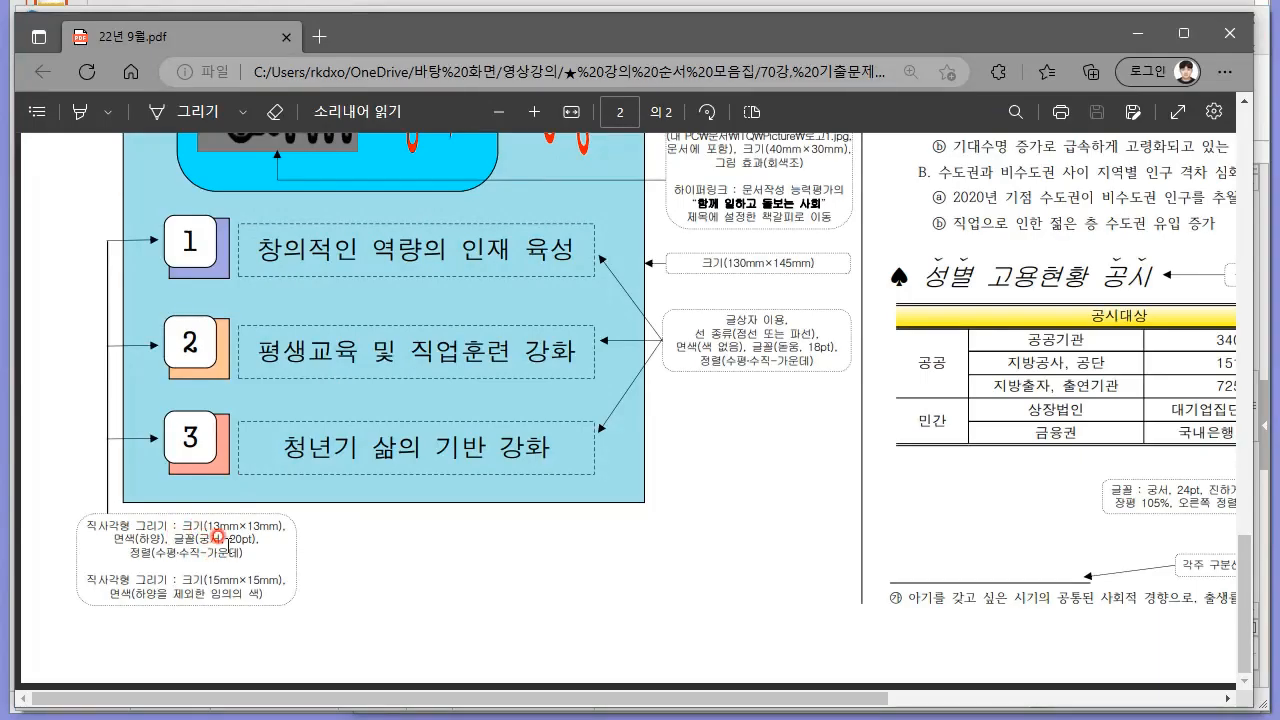
key(alt+Tab)
Step: Set the orange rectangle's height and width to 15 mm each
click(423, 343)
click(758, 42)
drag(726, 75, 764, 107)
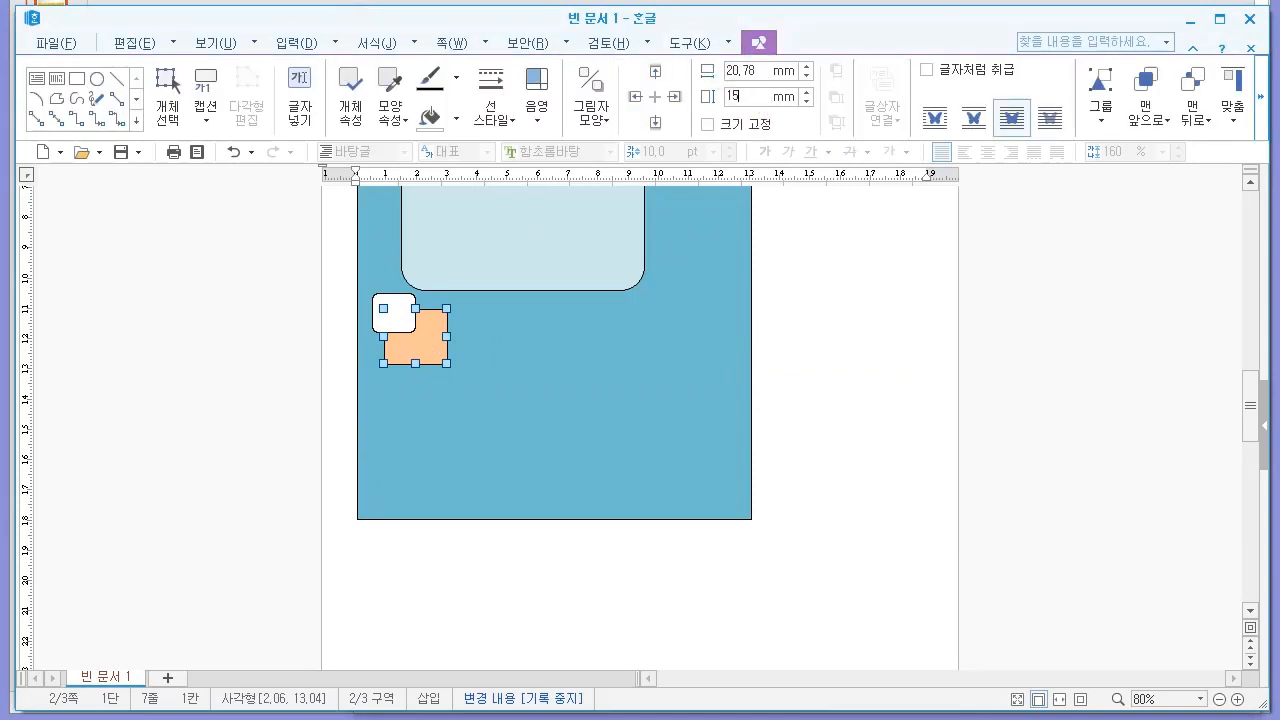
click(783, 97)
text(15)
key(Return)
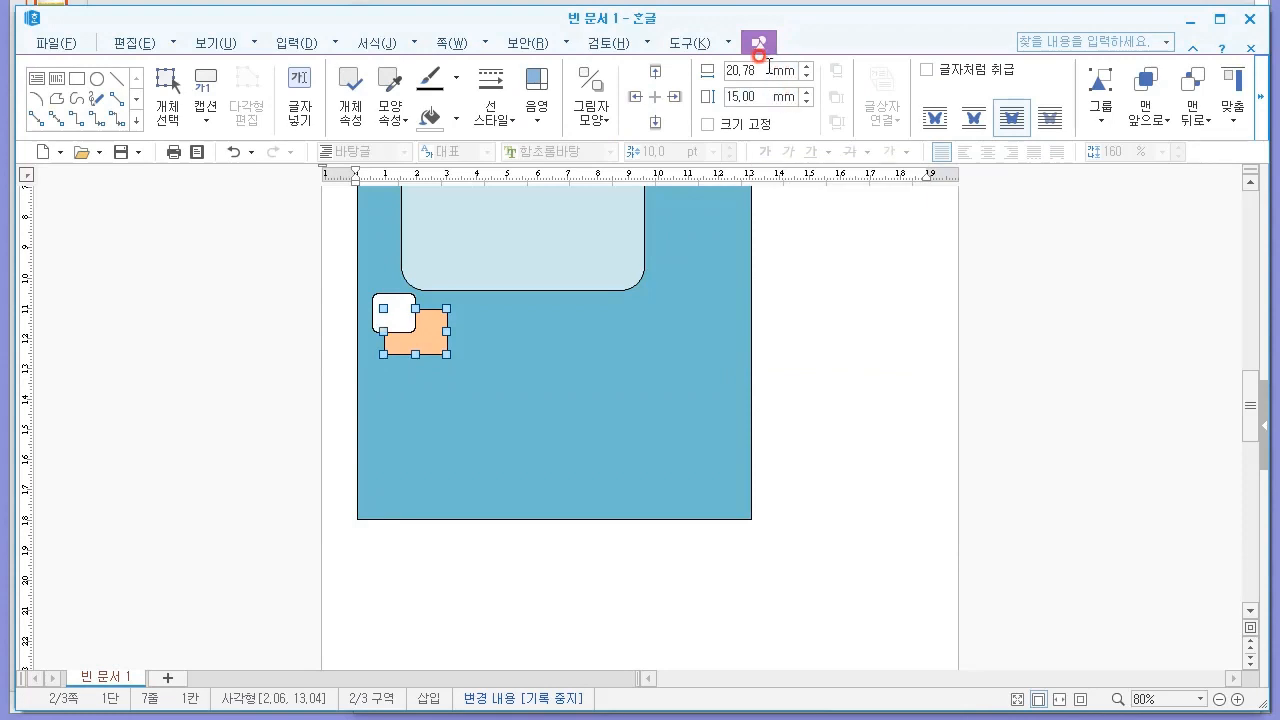
text(15)
key(Return)
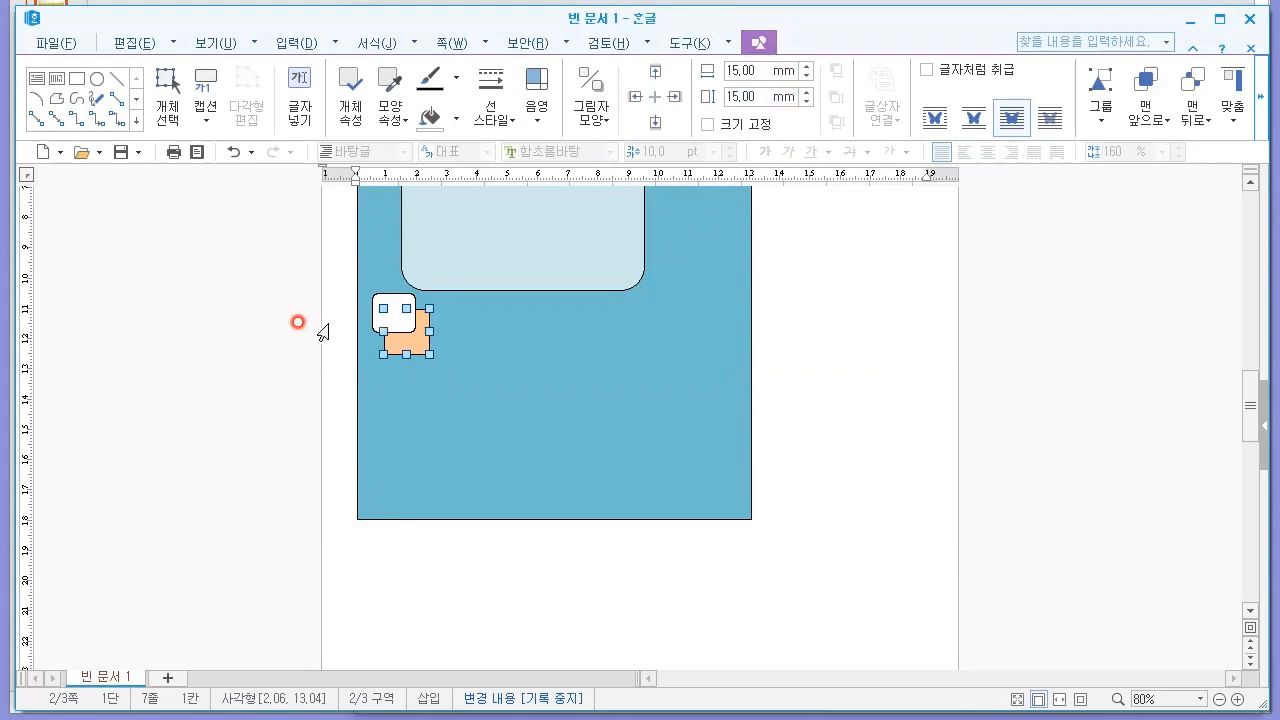
Step: Set the white rounded rectangle's width and height to 13 mm each
click(392, 302)
double_click(392, 312)
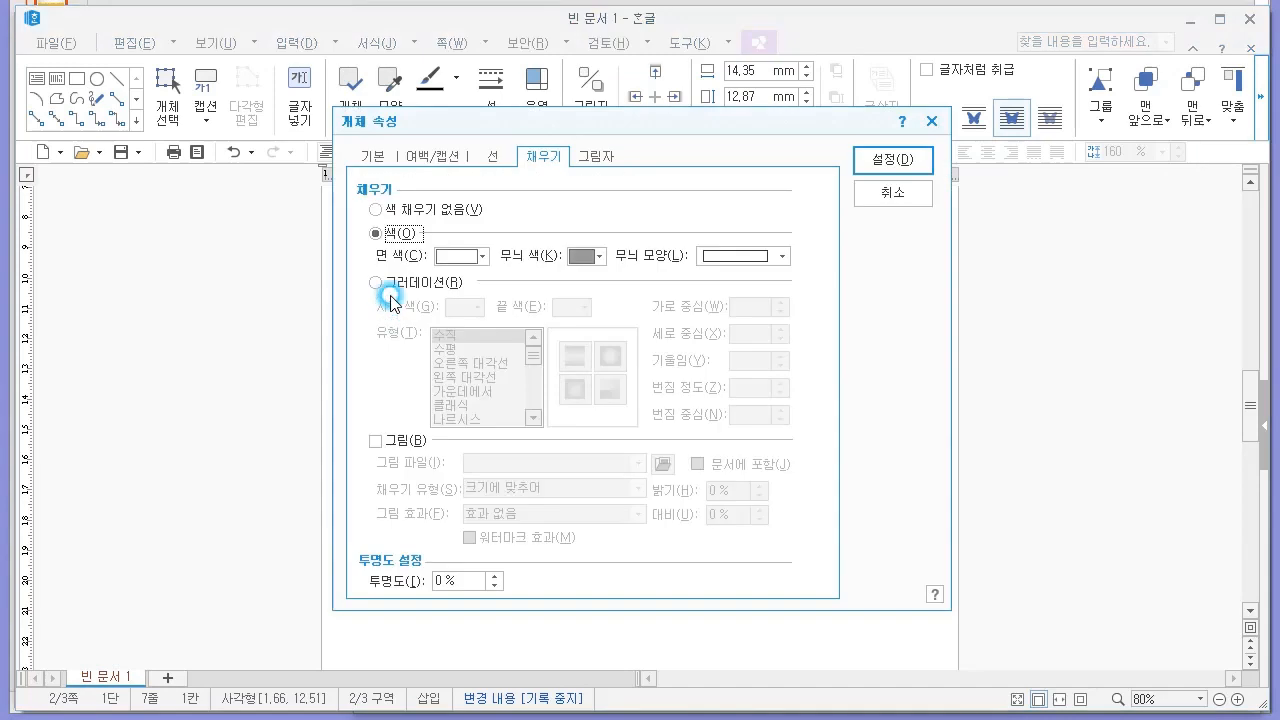
click(372, 157)
click(611, 206)
drag(611, 206, 505, 219)
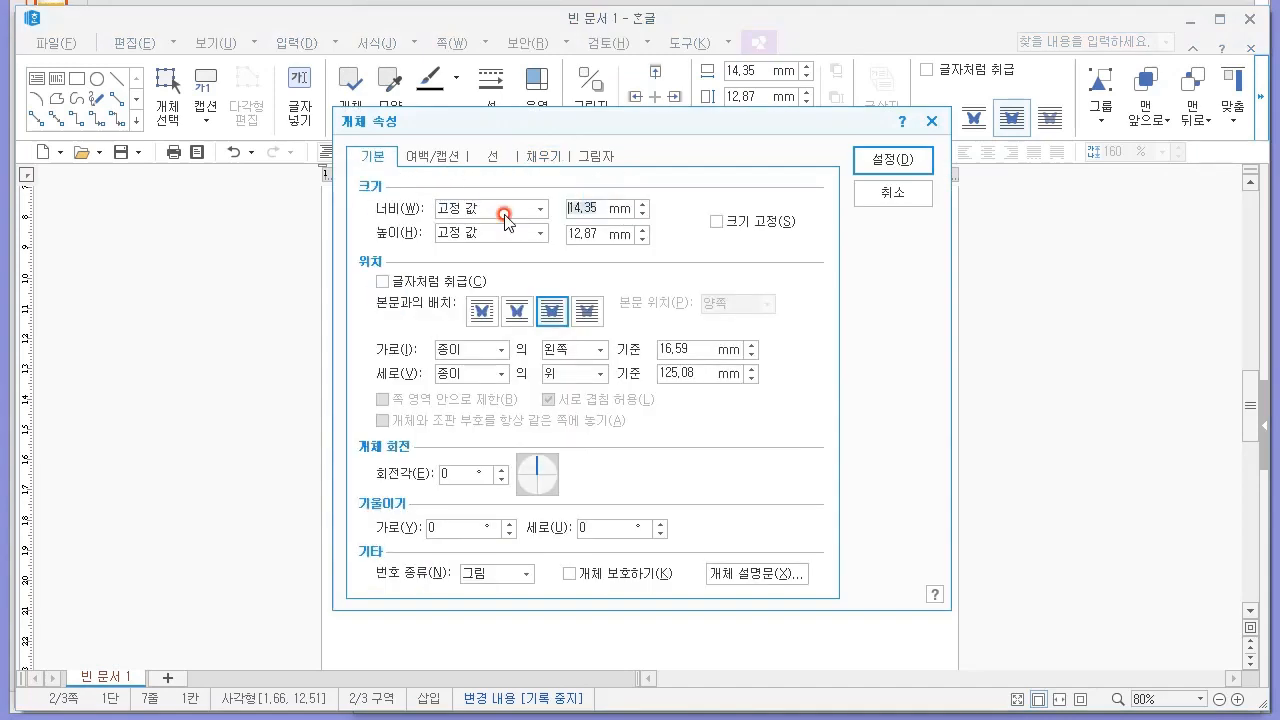
key(Tab)
key(Tab)
text(13)
key(Return)
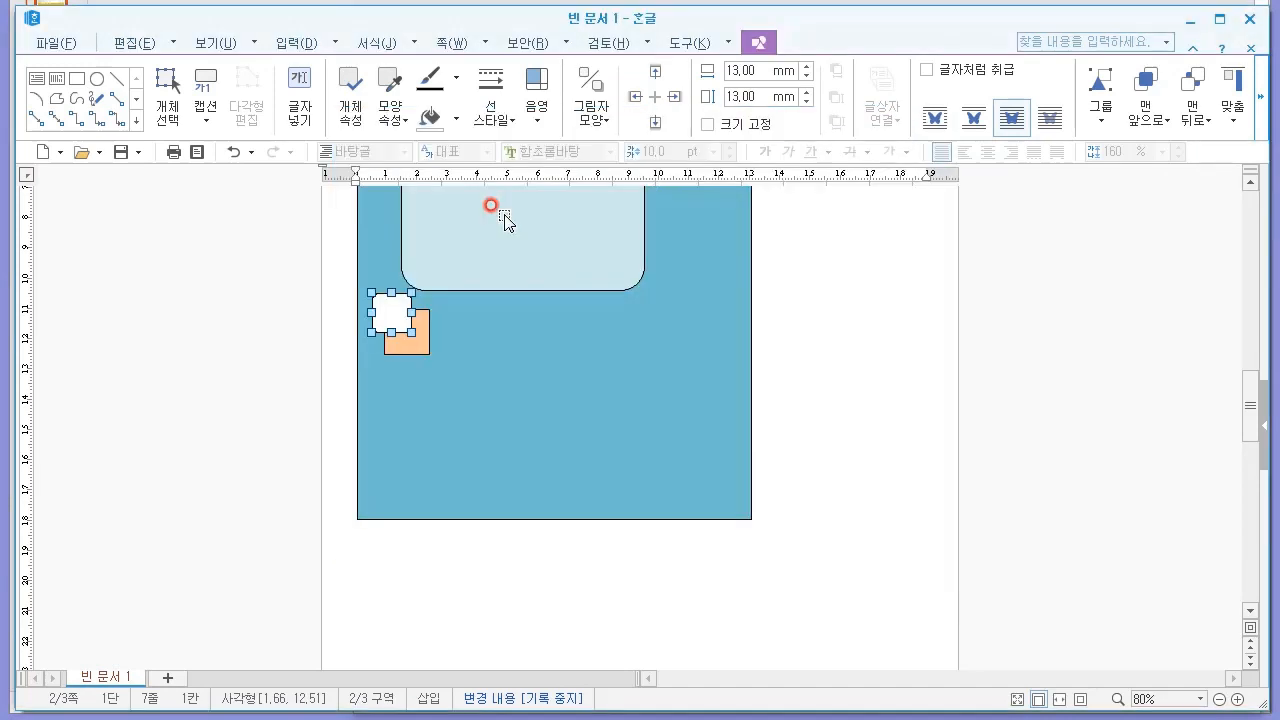
Step: Shift the white rounded square slightly right and down over the orange square and enter the number 1 inside it
click(686, 325)
drag(395, 306, 399, 313)
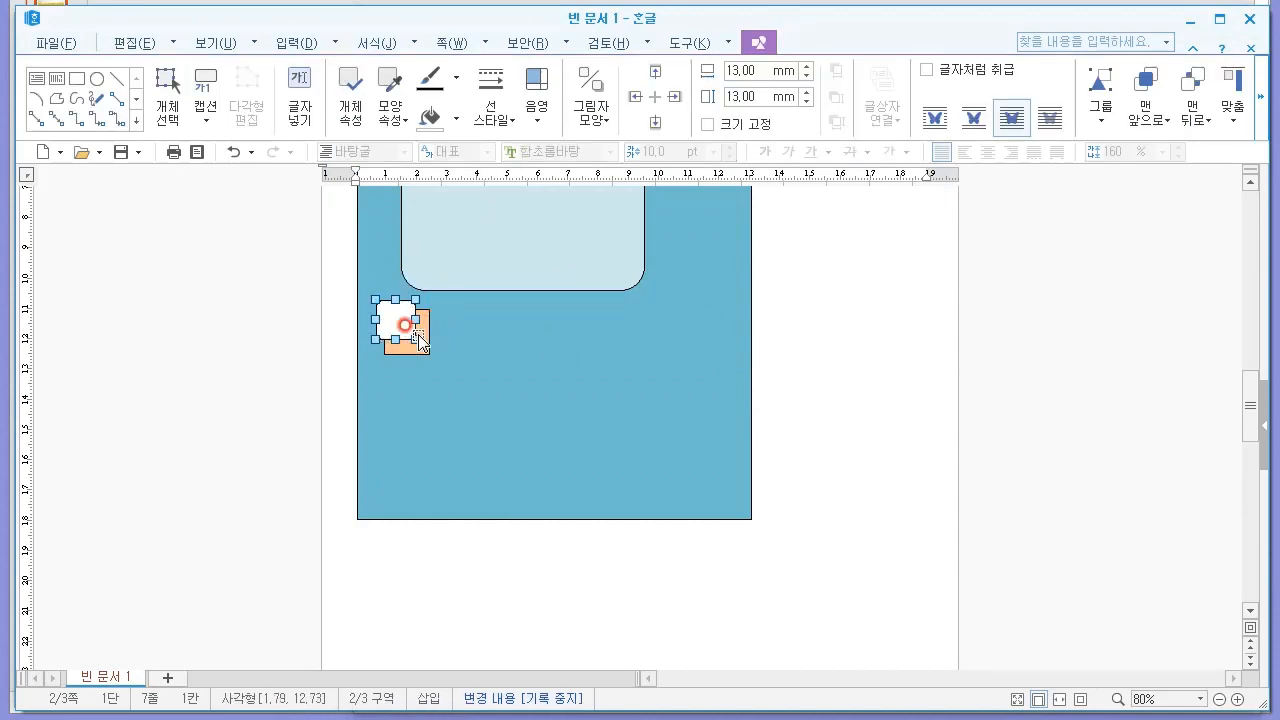
right_click(406, 324)
click(531, 494)
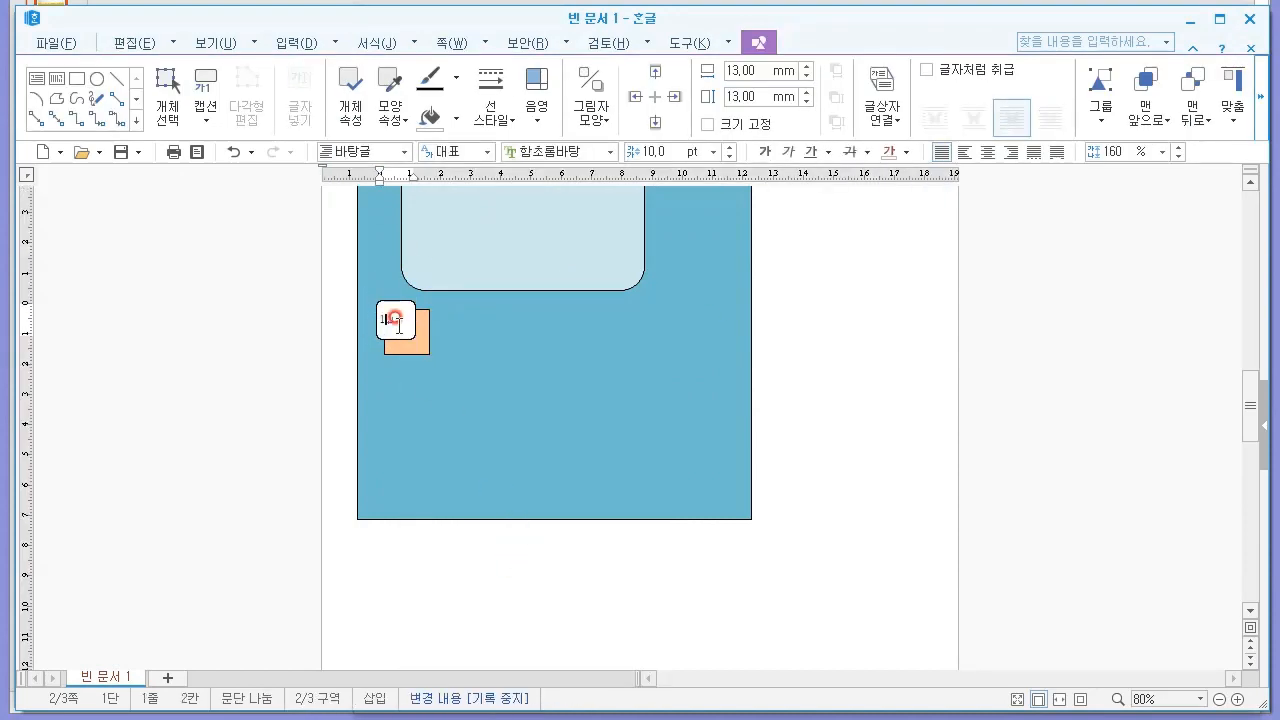
Step: Check the font conditions in the exam PDF and format the number 1 in 궁서, 20 pt, centre-aligned
key(alt+Tab)
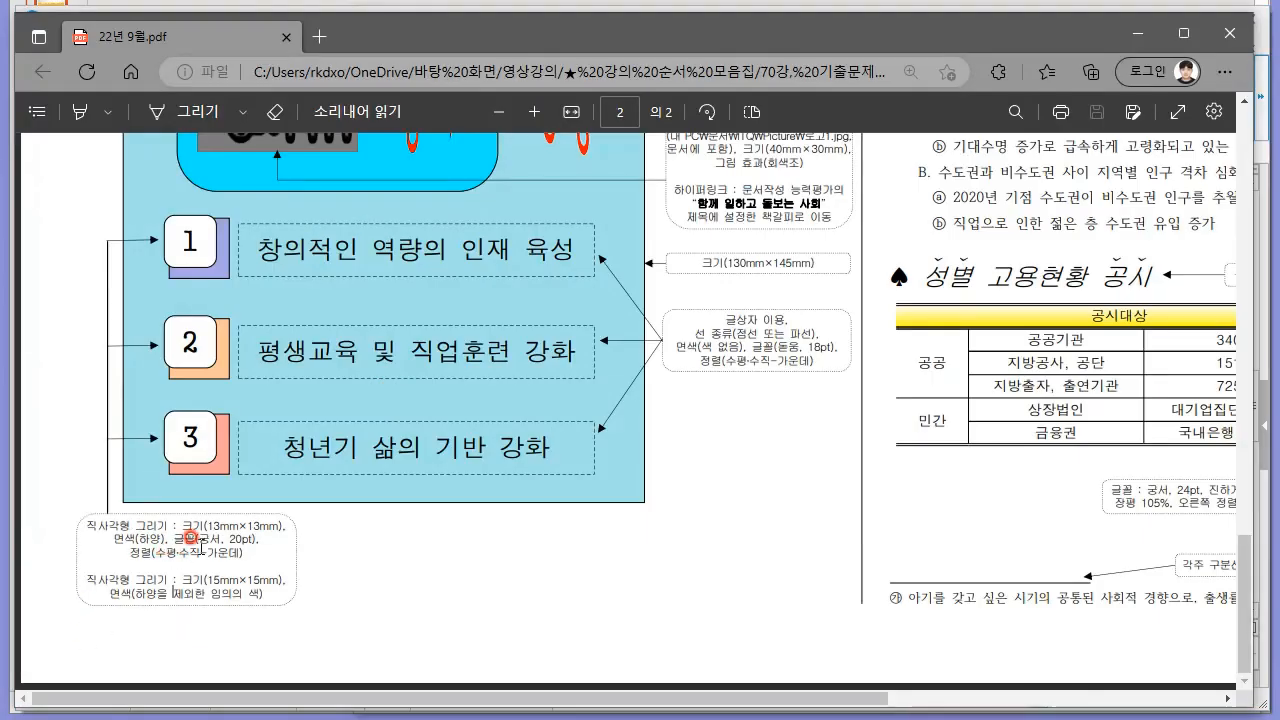
key(alt+Tab)
text(궁서)
key(Return)
click(646, 150)
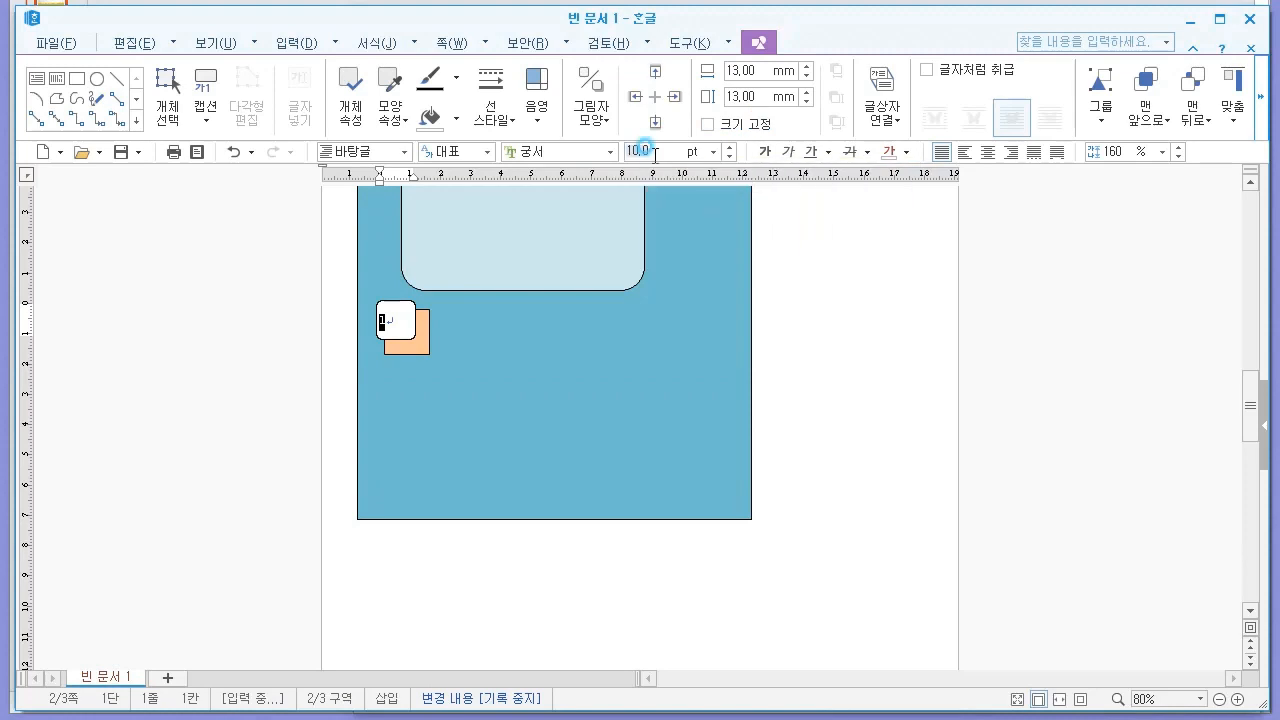
click(987, 152)
click(801, 340)
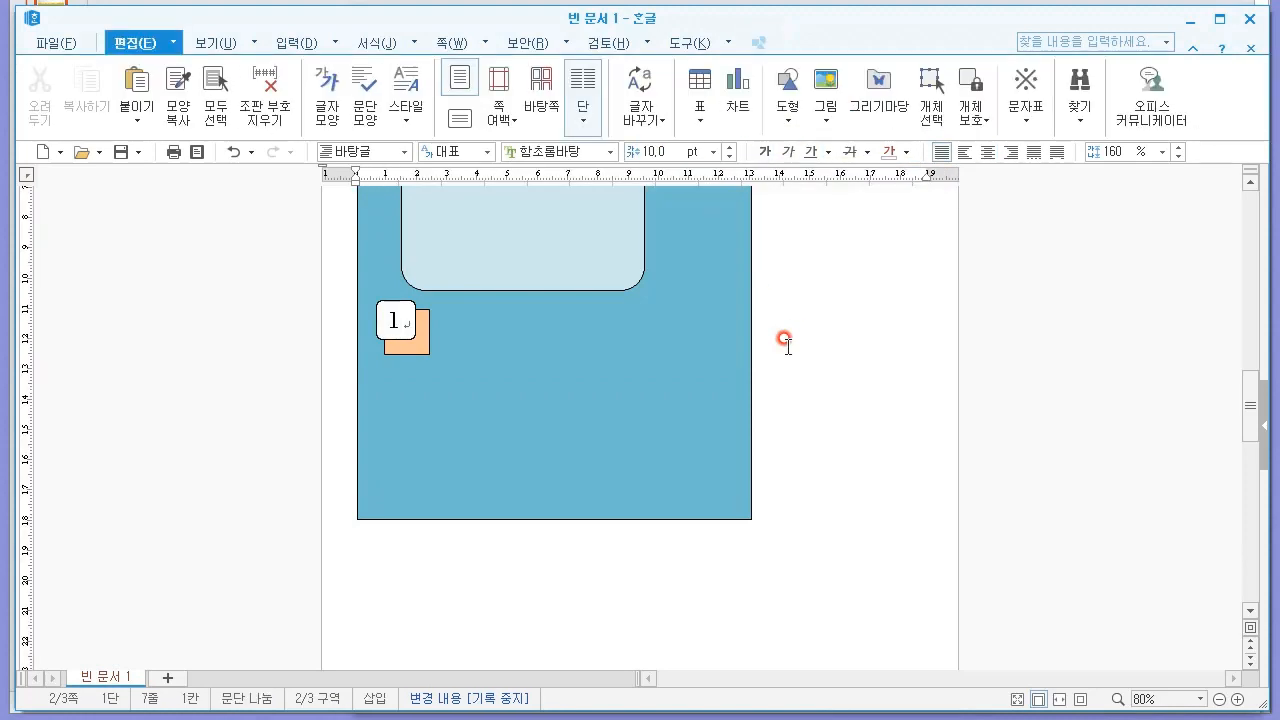
Step: Recheck the alignment condition in the exam PDF and apply centre alignment to the selected white square numbered 1
key(alt+Tab)
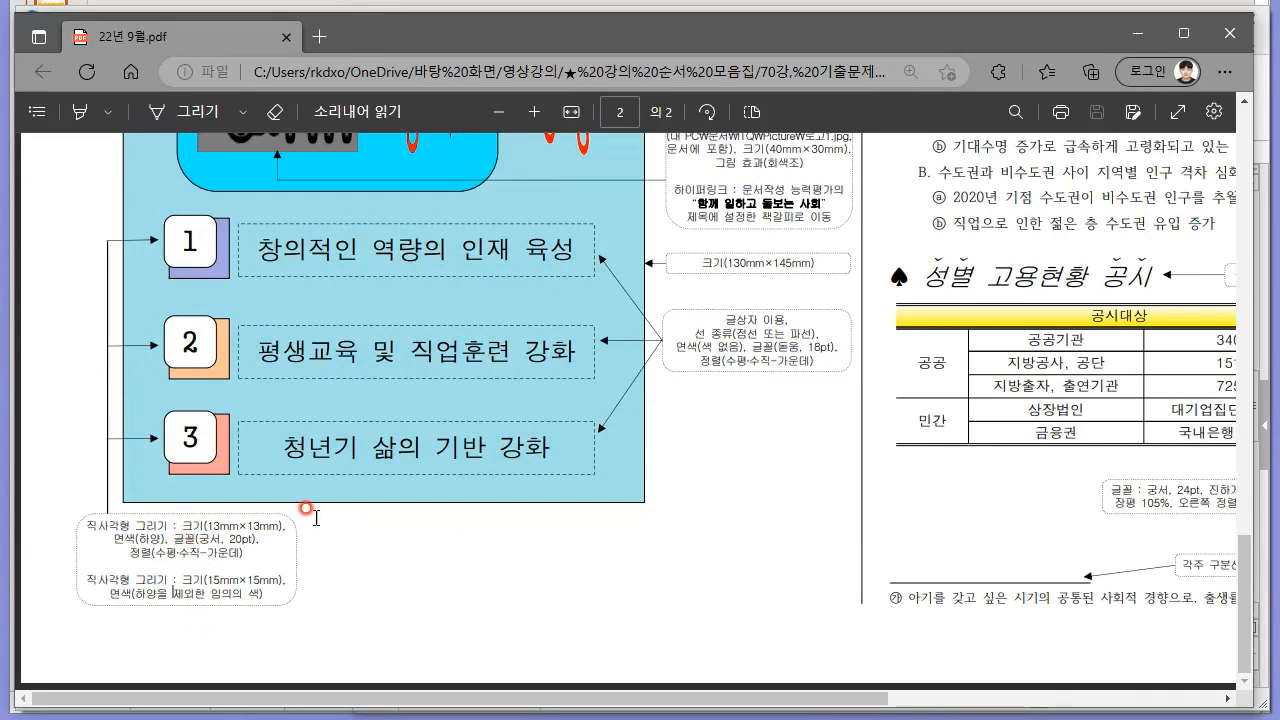
key(alt+Tab)
click(396, 316)
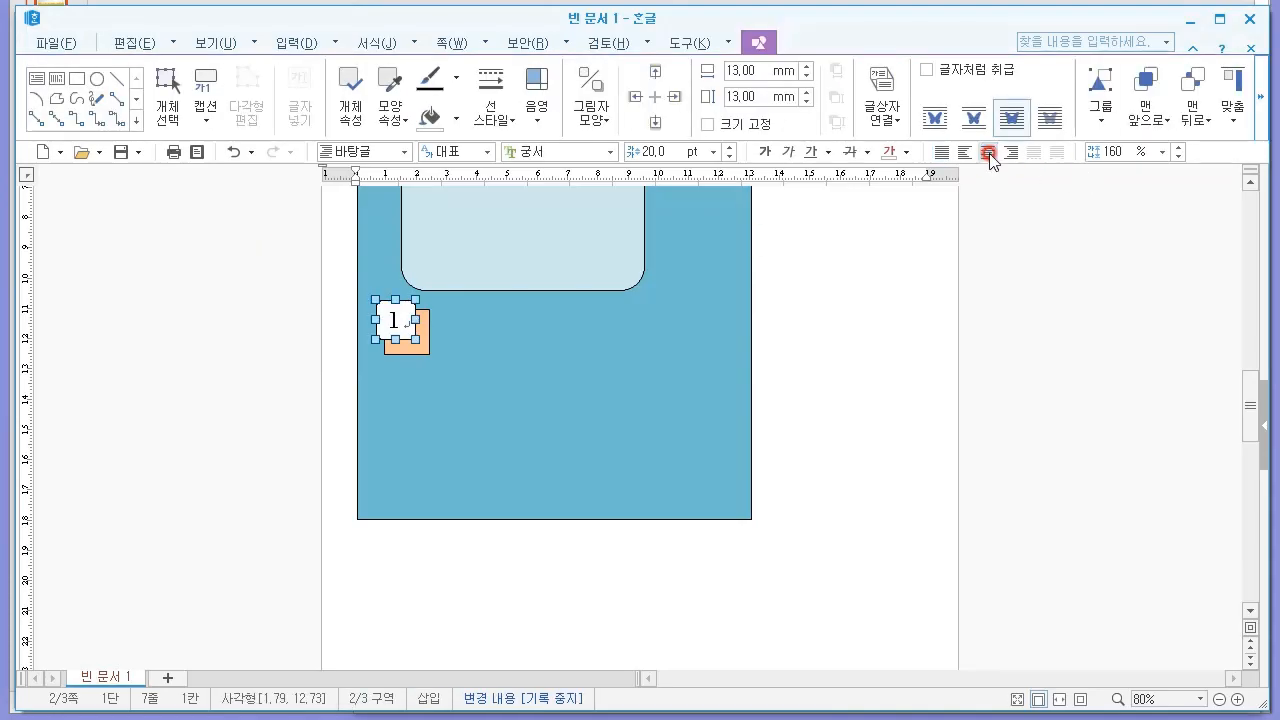
click(817, 331)
scroll(868, 357, down, 3)
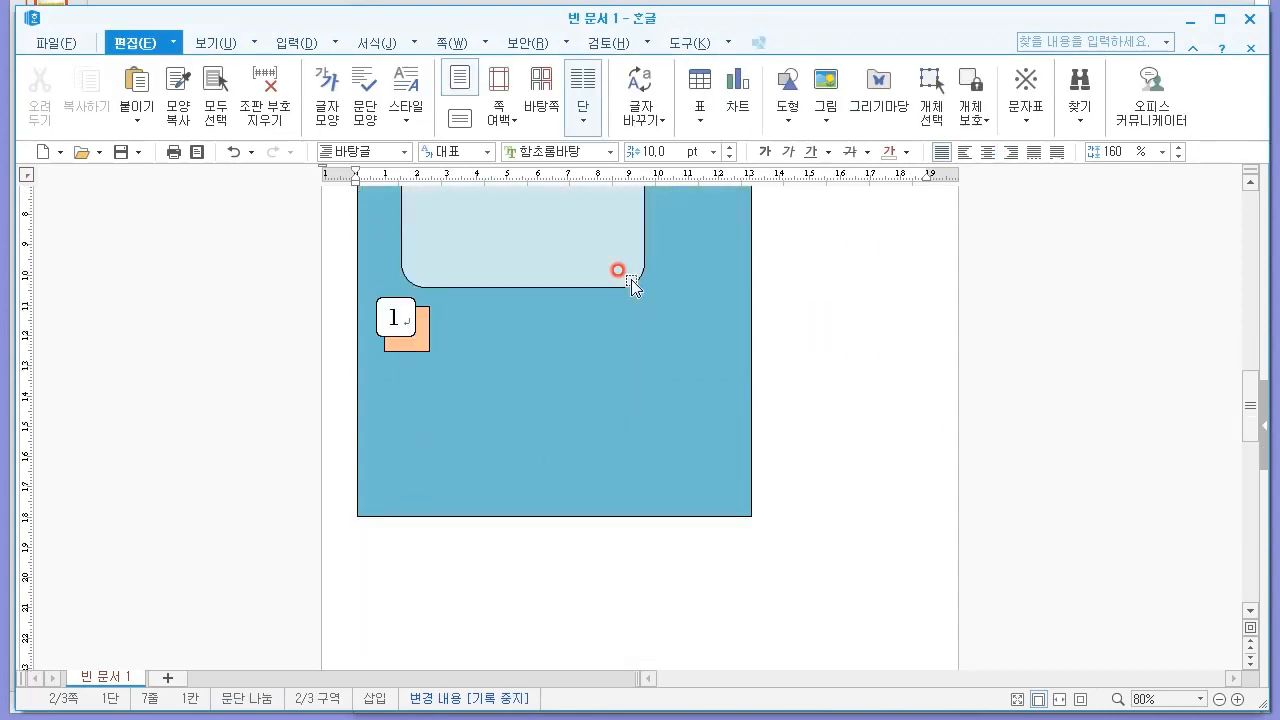
Step: Try to select the white and orange squares together and duplicate them by pasting a copy
click(395, 322)
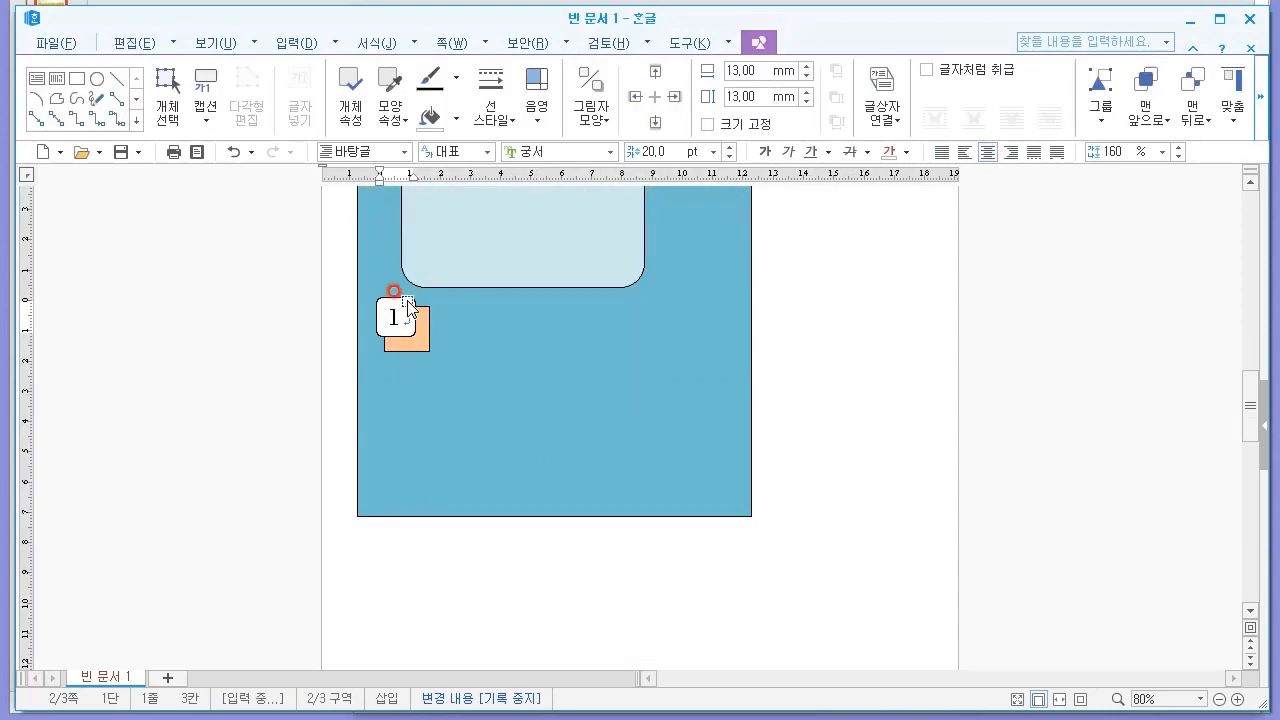
click(403, 298)
click(427, 345)
shift+click(409, 298)
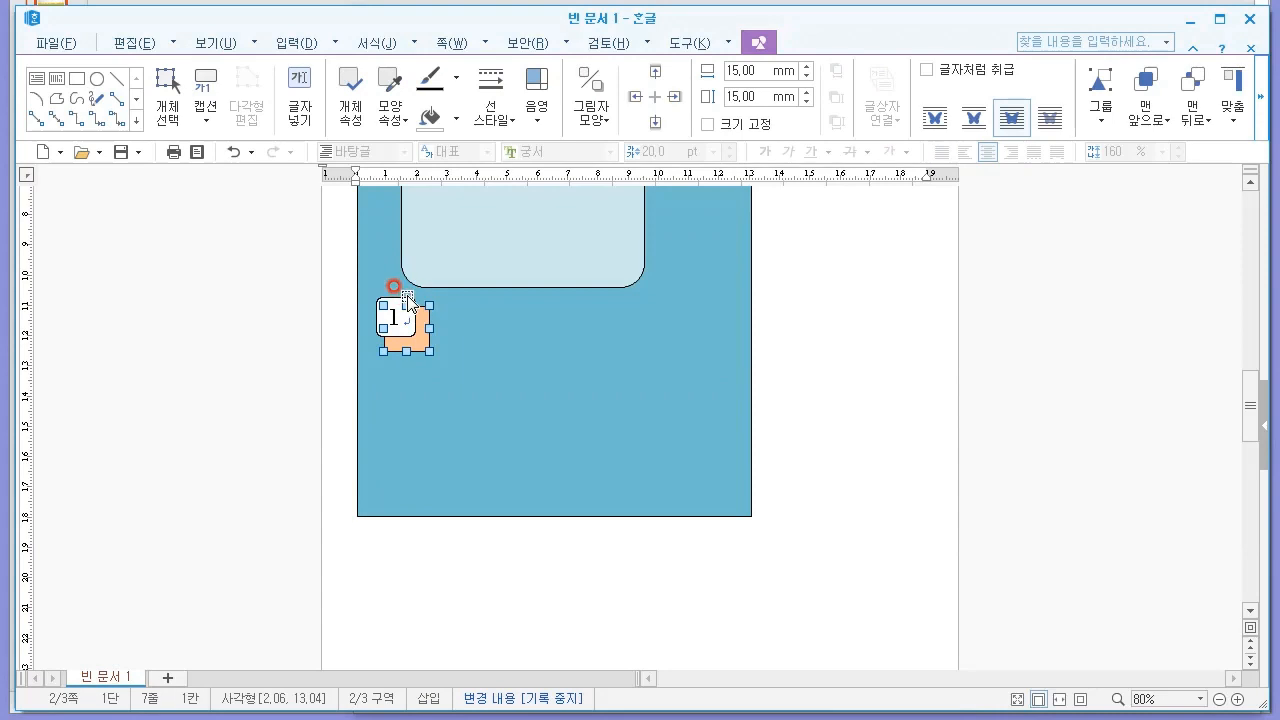
click(395, 312)
click(409, 301)
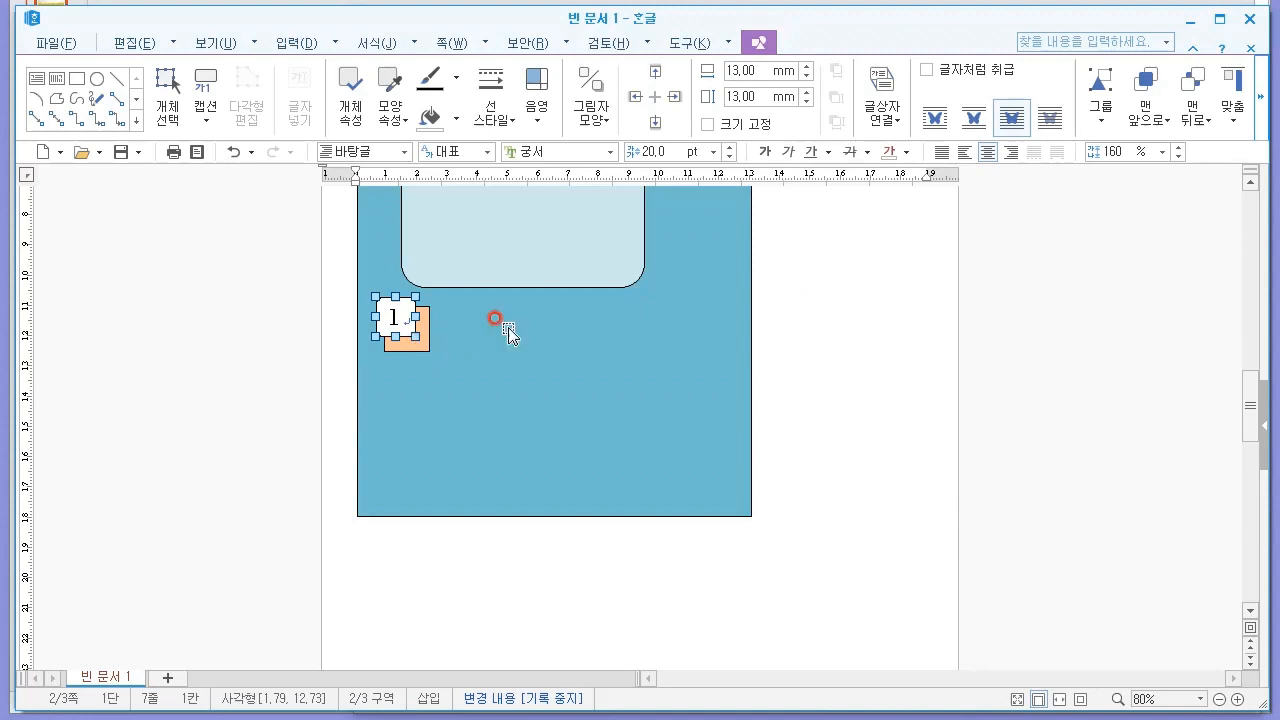
click(414, 346)
key(ctrl+v)
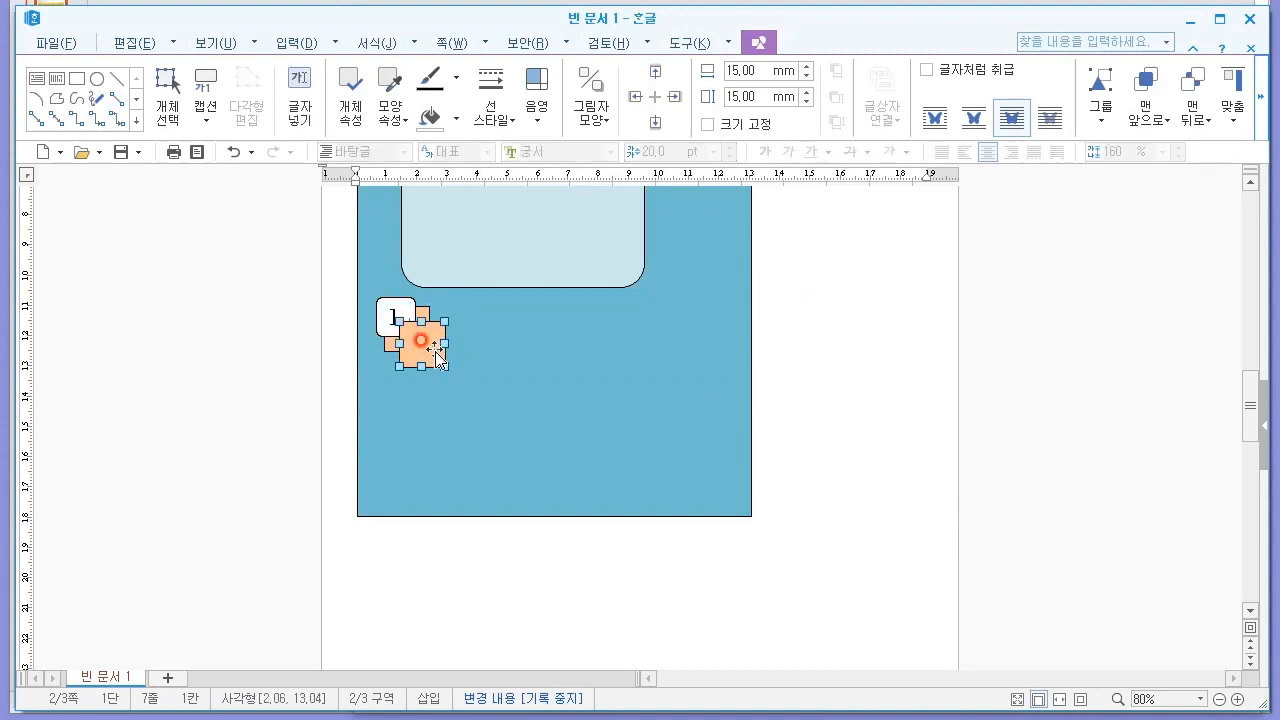
key(ctrl+z)
double_click(420, 333)
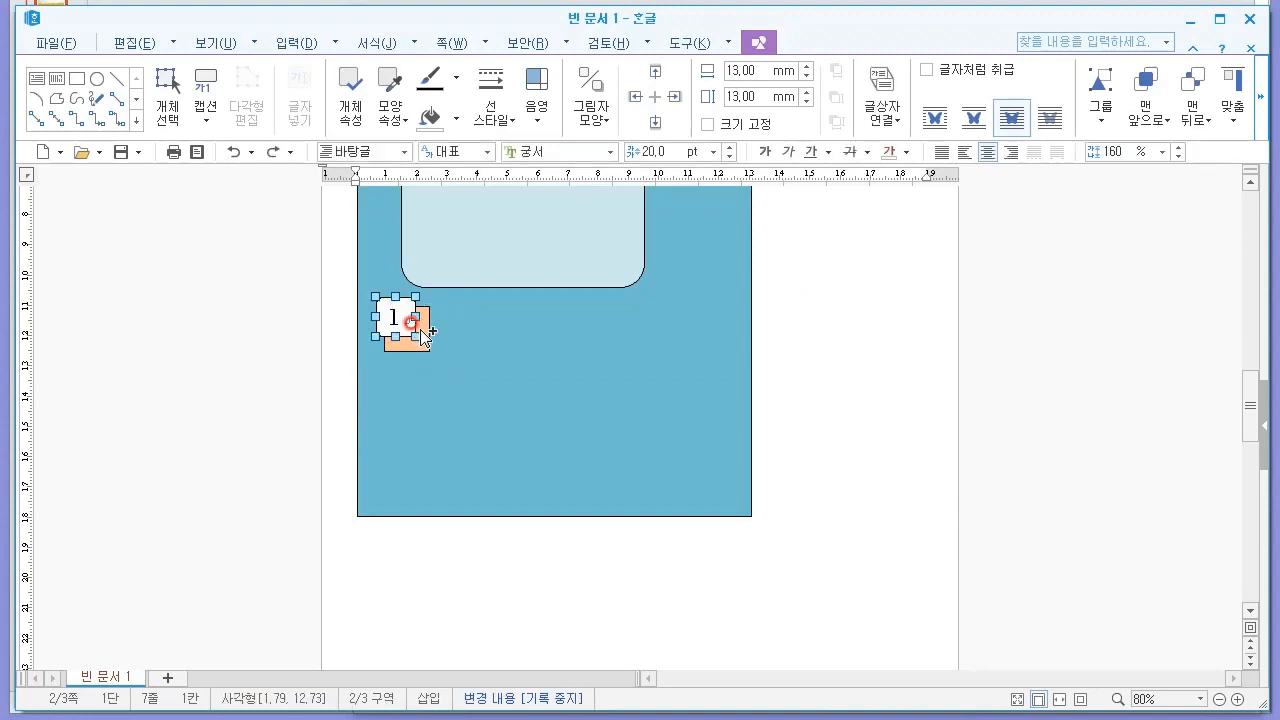
key(Escape)
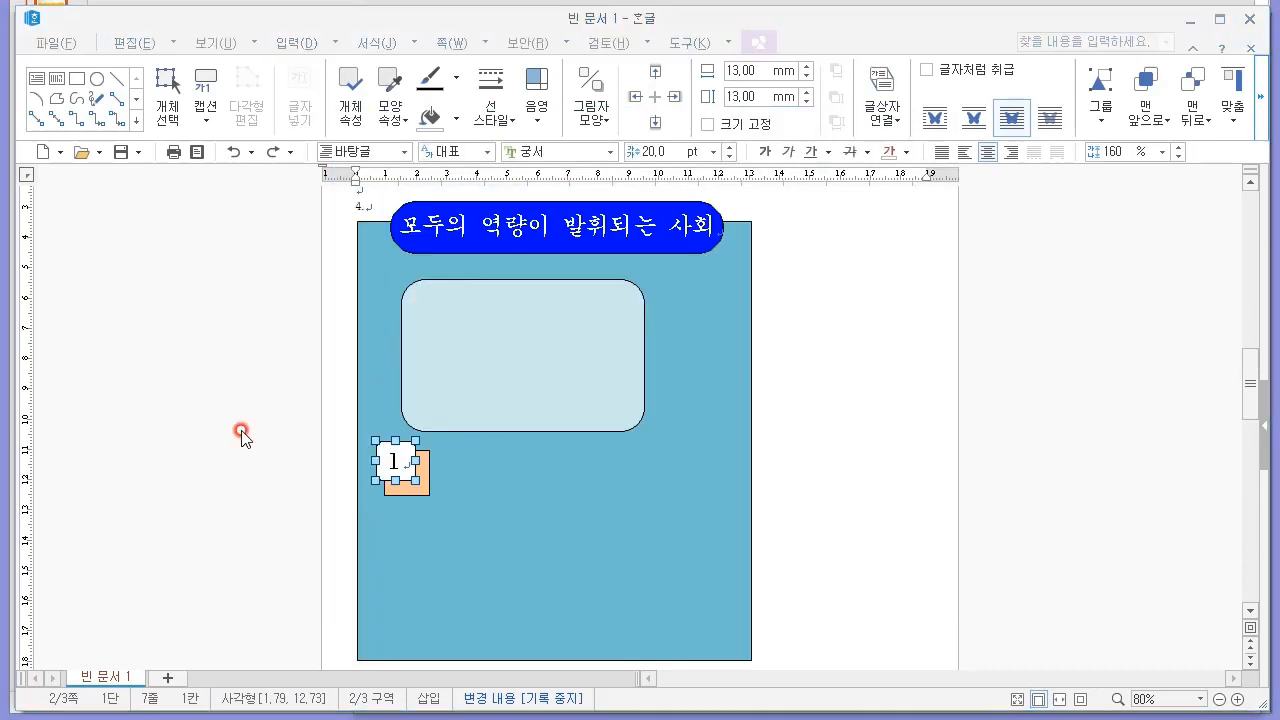
Step: Duplicate the orange square twice straight below the original, spacing the three squares evenly in a column
click(292, 416)
scroll(292, 416, down, 1)
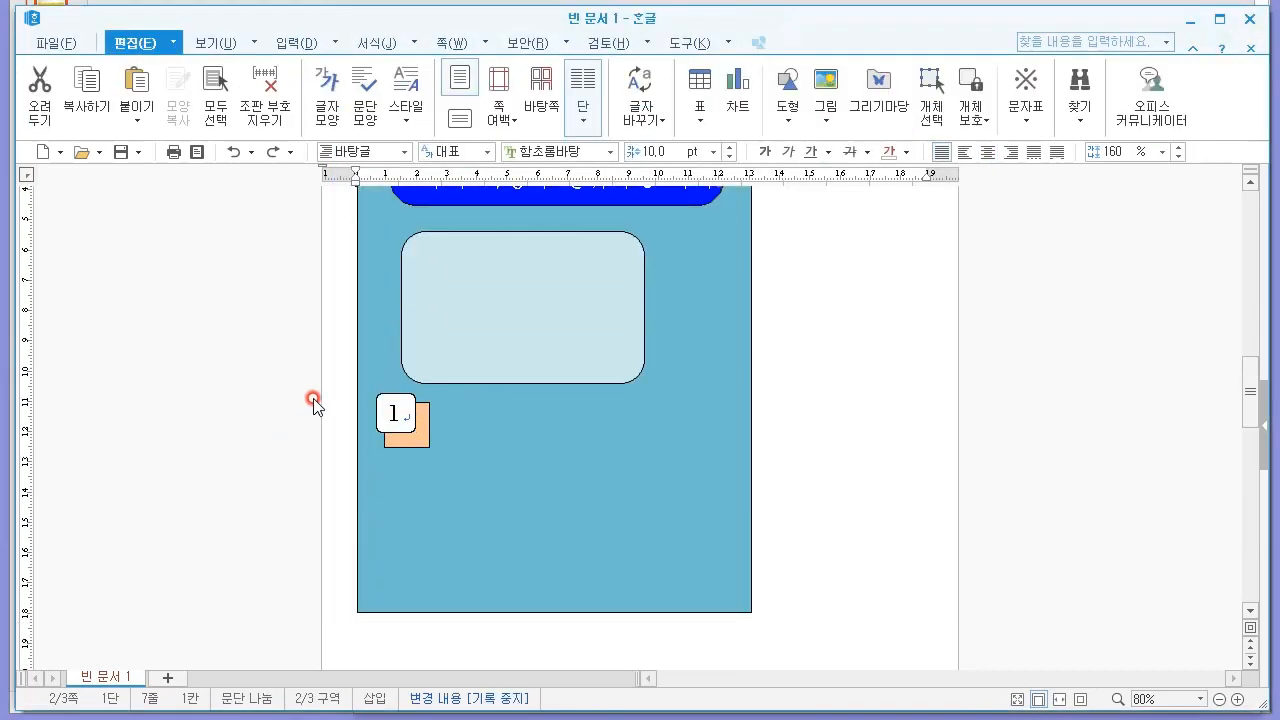
click(399, 394)
click(436, 424)
click(425, 445)
drag(425, 444, 423, 596)
click(421, 515)
drag(421, 515, 425, 503)
click(515, 465)
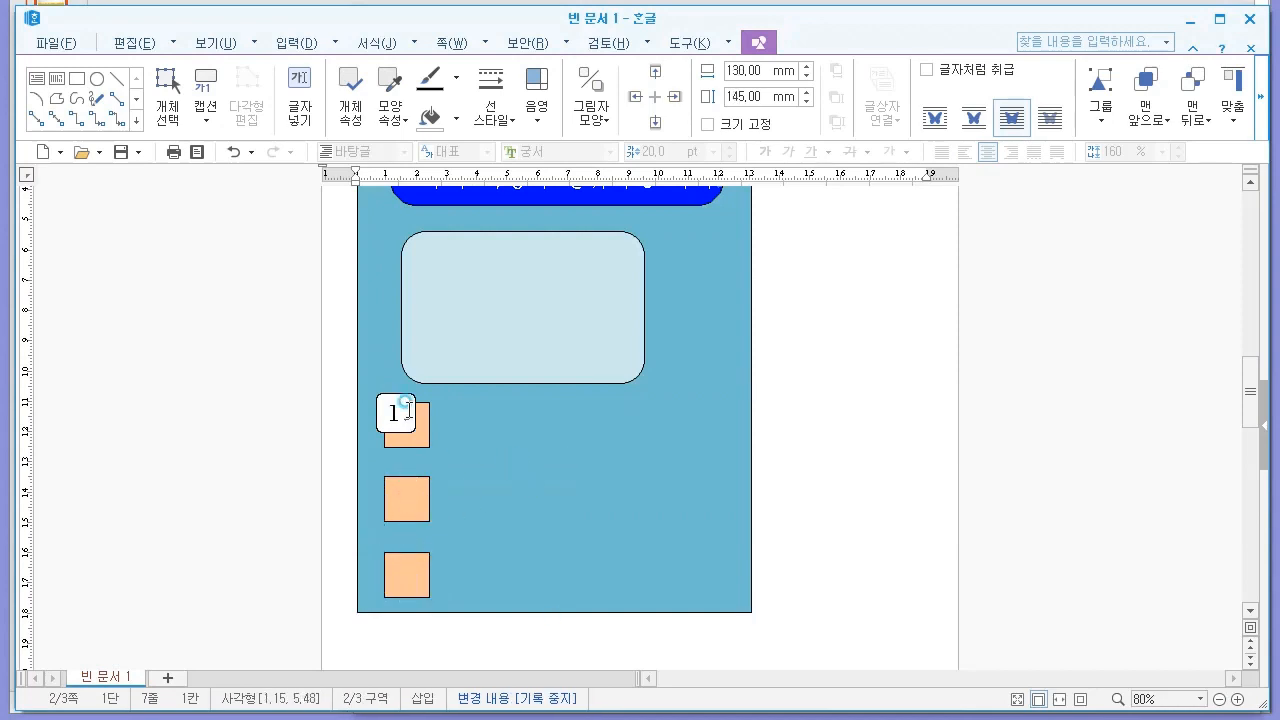
Step: Copy the white numbered square onto the two lower orange squares and renumber the copies 2 and 3
drag(393, 410, 408, 550)
double_click(393, 488)
text(2)
double_click(393, 563)
text(3)
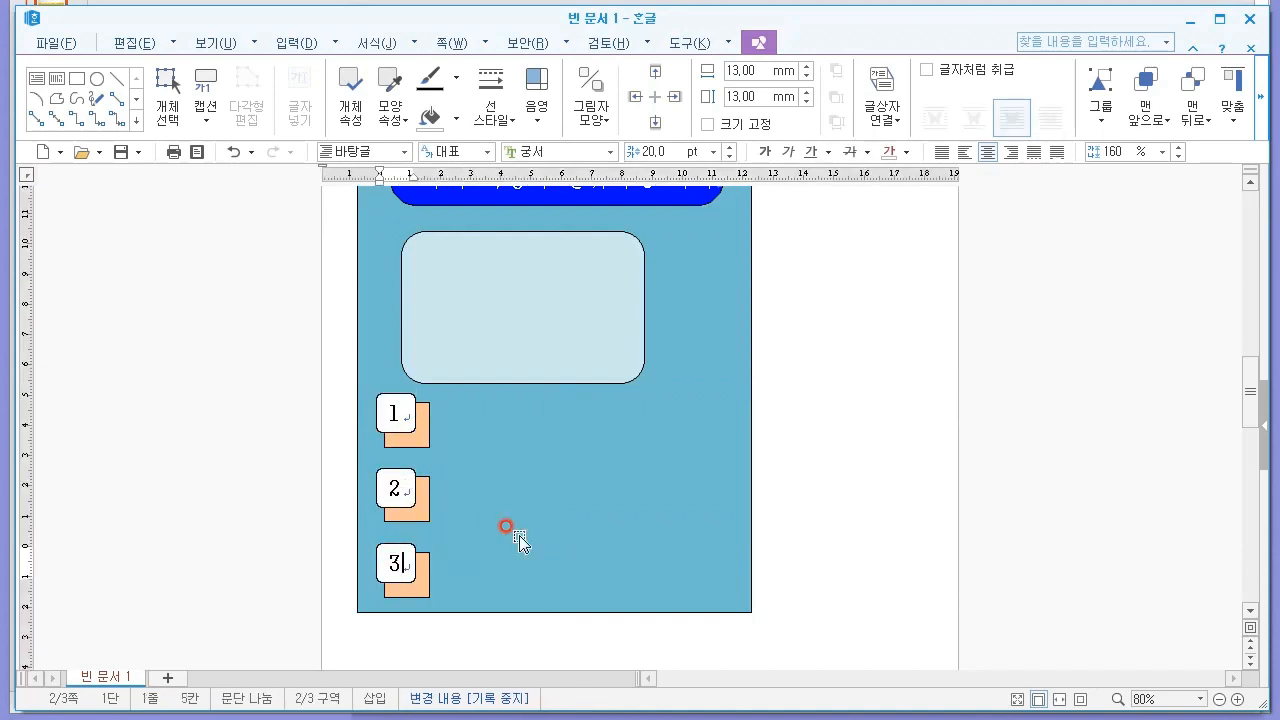
Step: Change the fill of the orange square behind number 2 to a light purplish blue
double_click(425, 517)
click(555, 158)
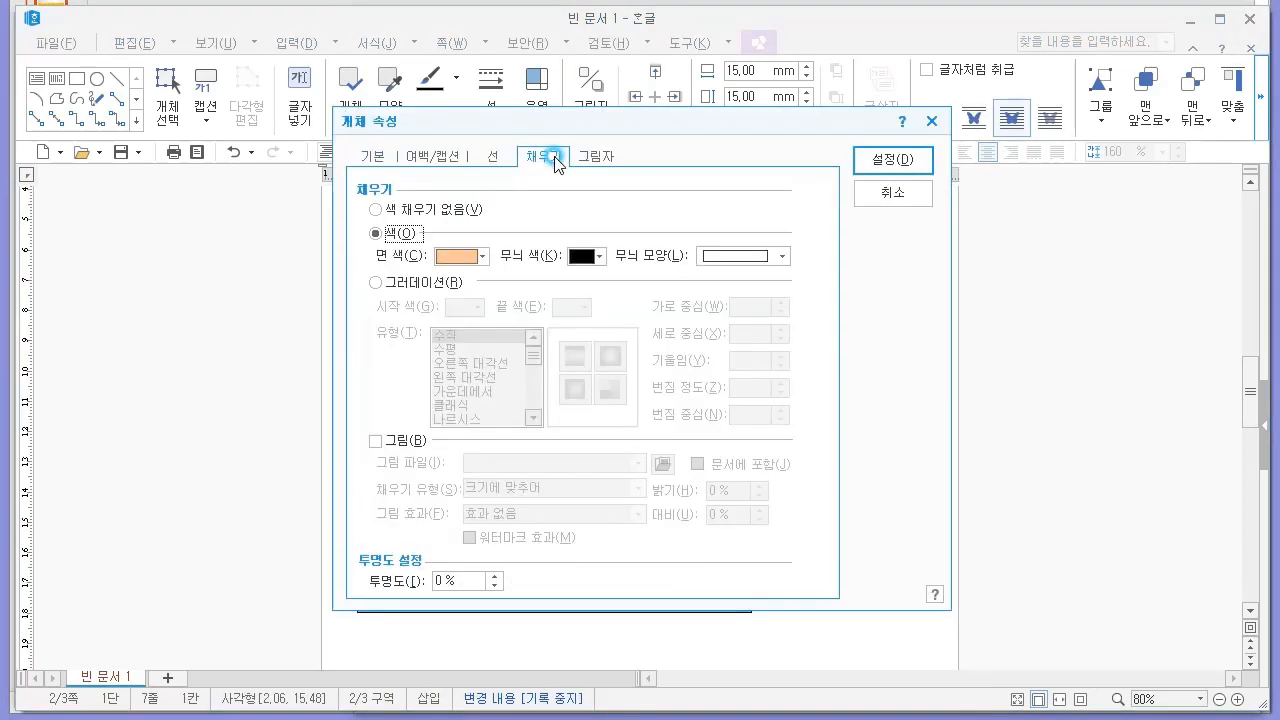
click(475, 264)
click(505, 347)
click(885, 162)
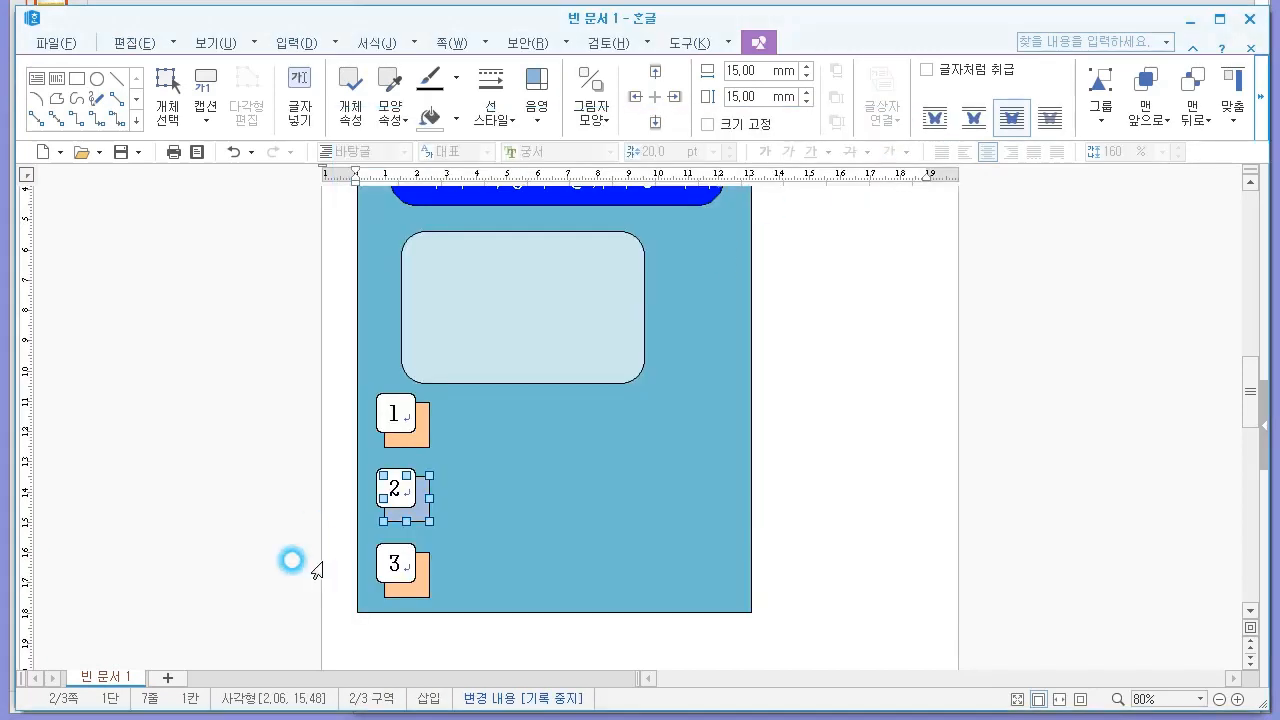
Step: Change the fill of the square behind number 3 to a light yellowish orange
click(425, 566)
double_click(425, 566)
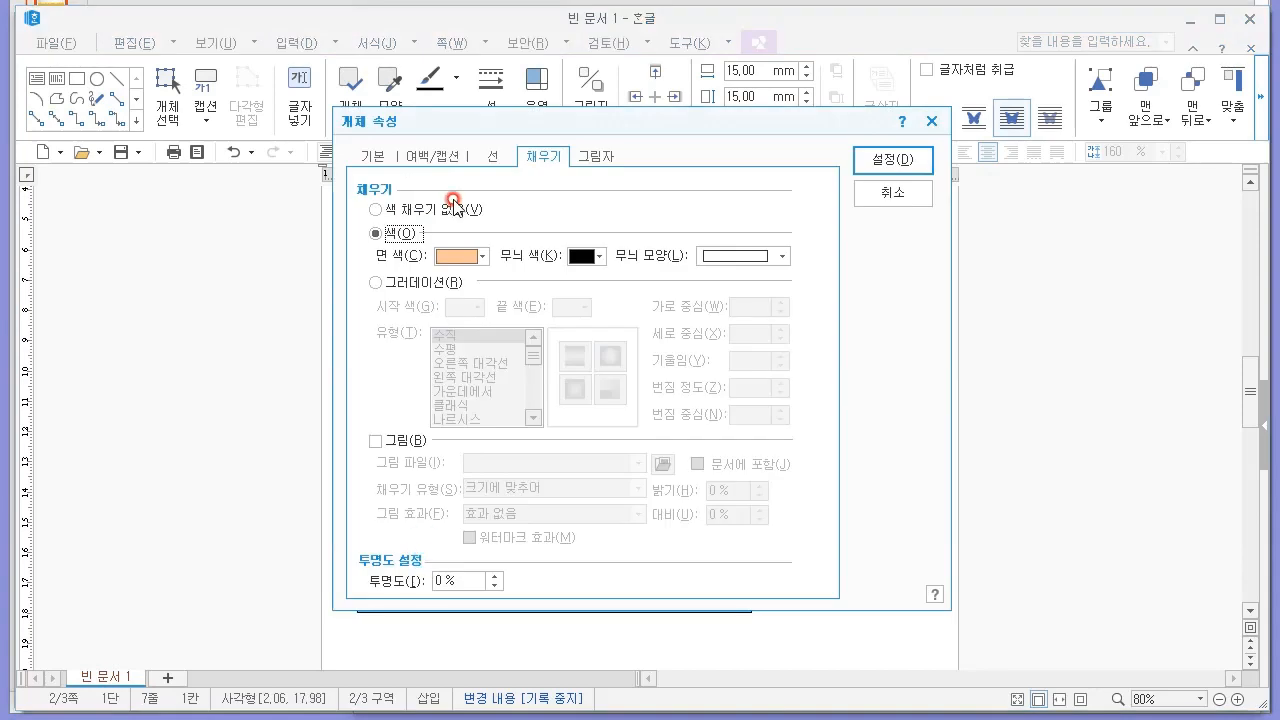
click(460, 256)
click(540, 356)
click(884, 161)
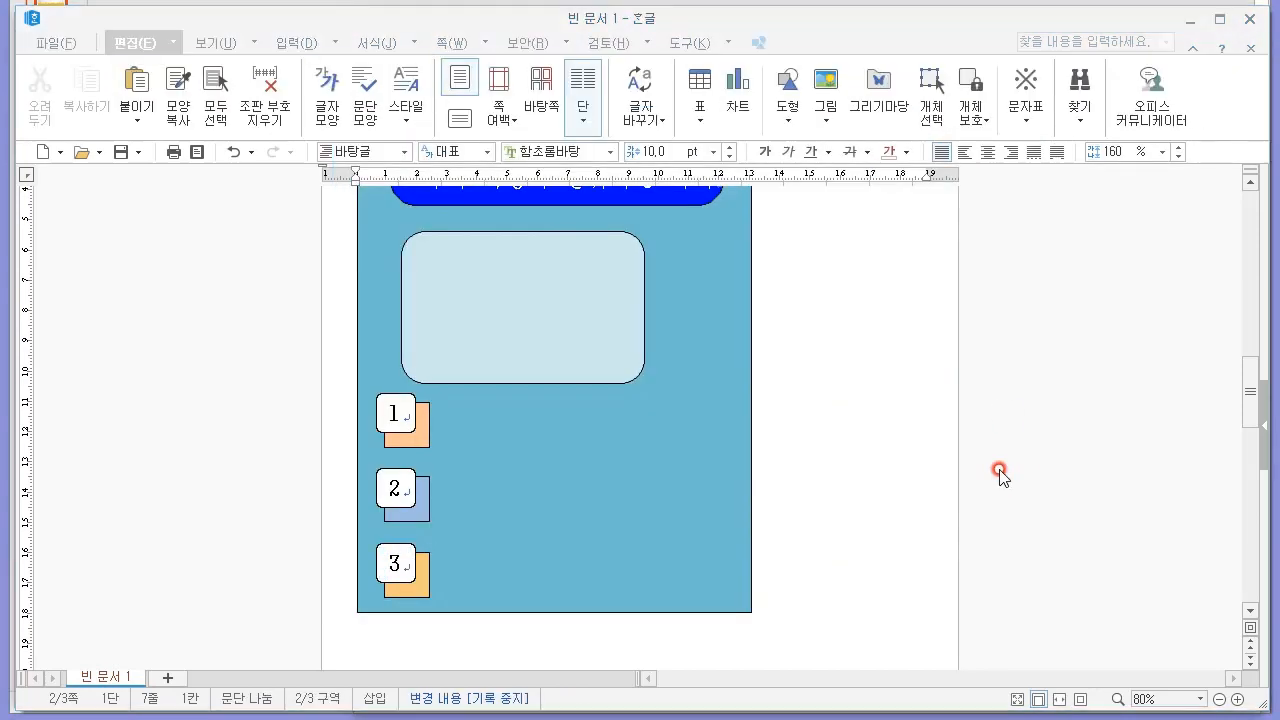
Step: Check the text box requirements in the exam PDF and draw a text box about 91 × 15 mm beside numbered square 1
click(425, 718)
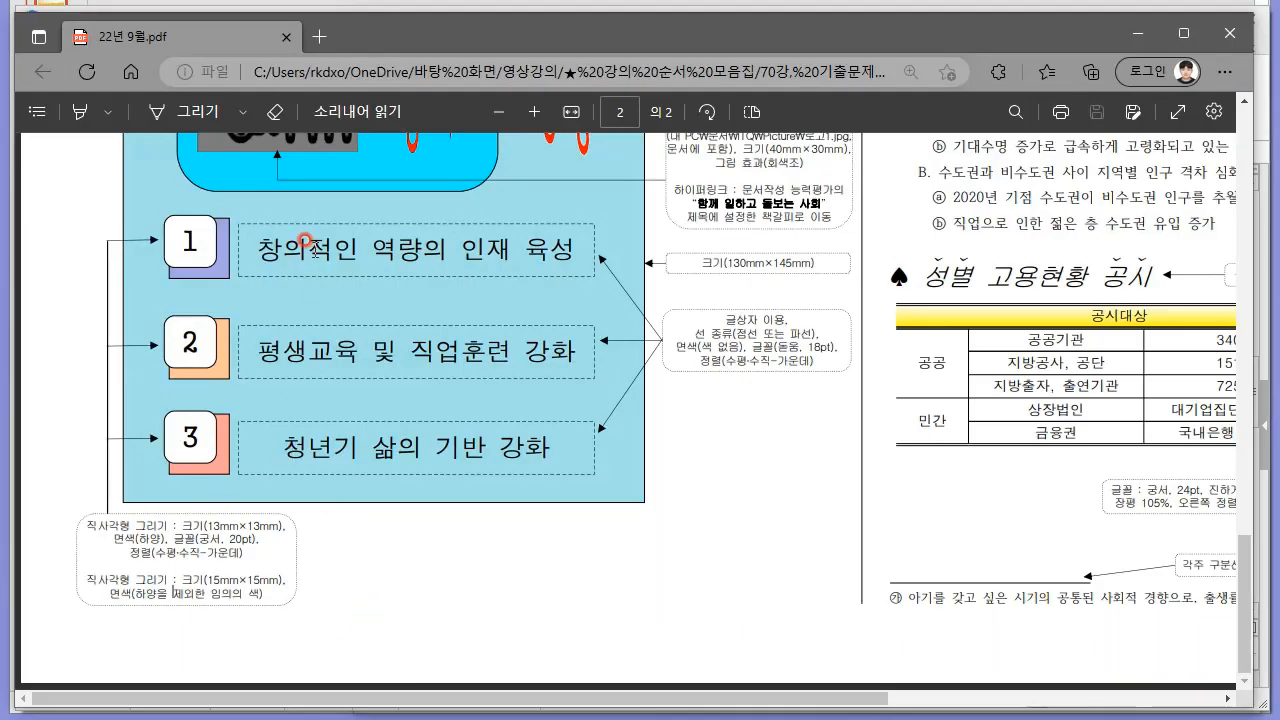
drag(725, 322, 787, 322)
click(786, 321)
key(alt+Tab)
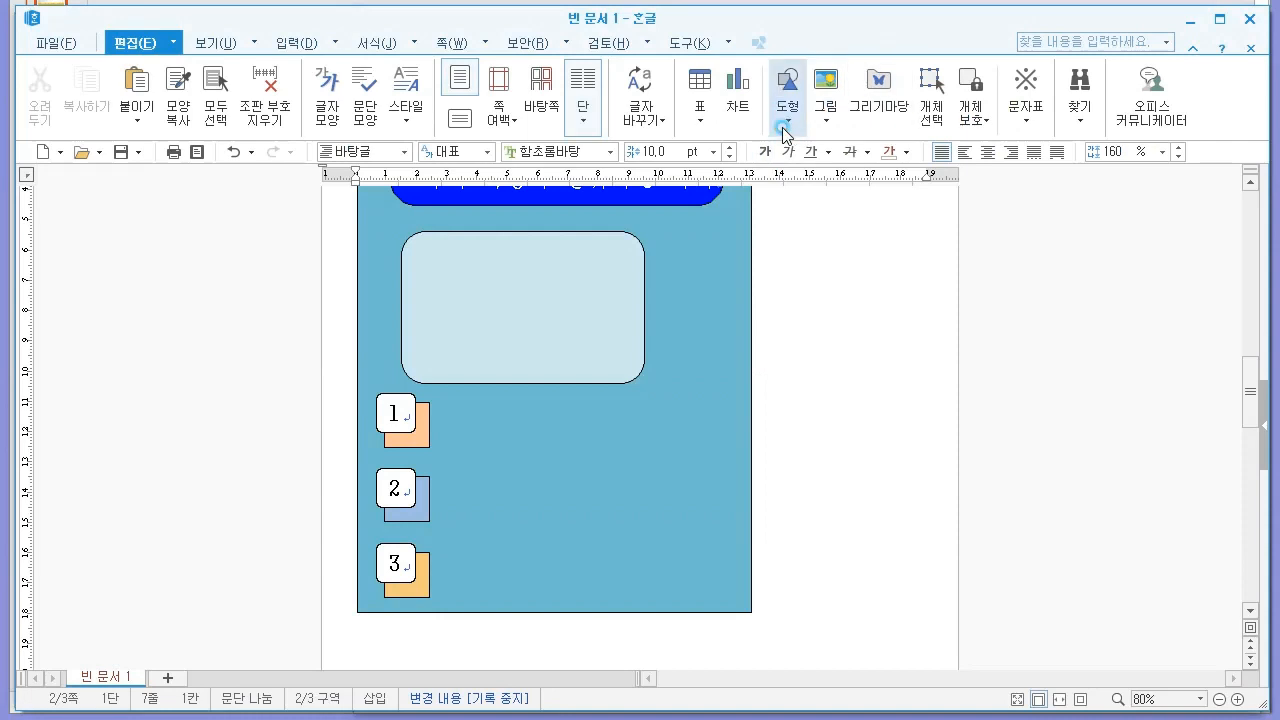
click(788, 112)
click(780, 170)
drag(452, 403, 729, 447)
Step: Enter the text "창의적인 역량의 인재 육성" in the new text box, following the exam PDF
key(alt+Tab)
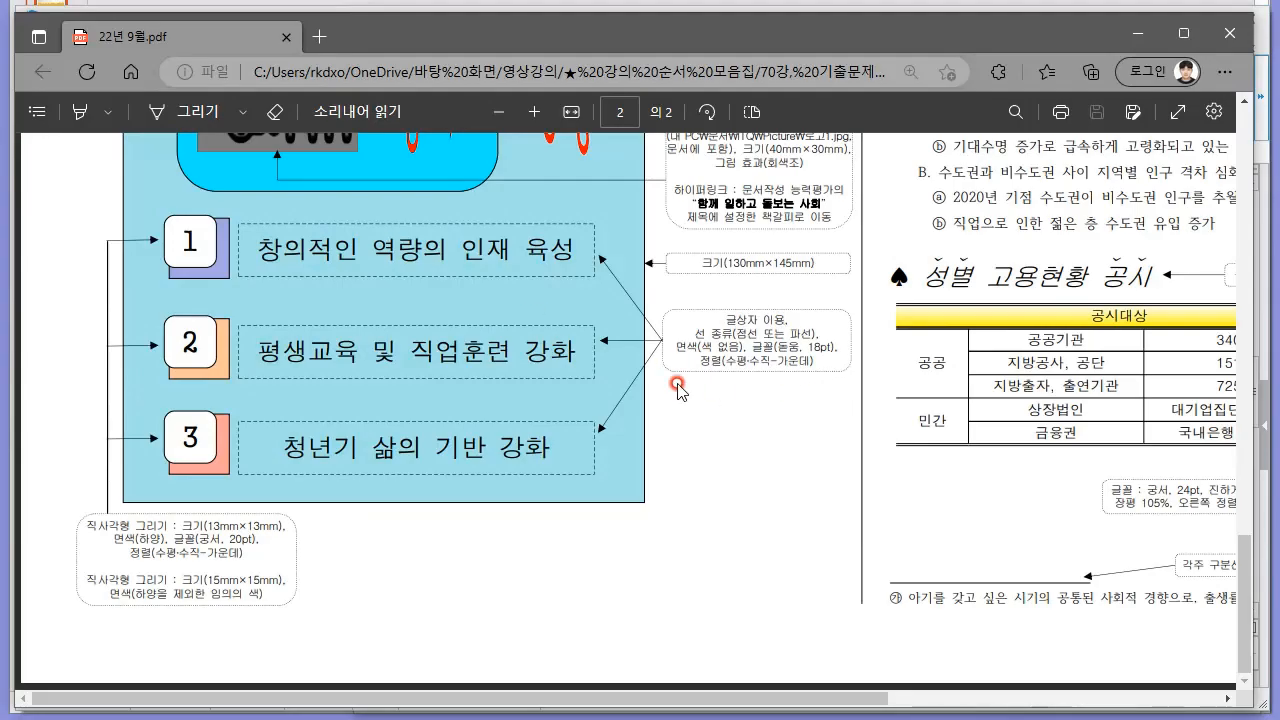
key(alt+Tab)
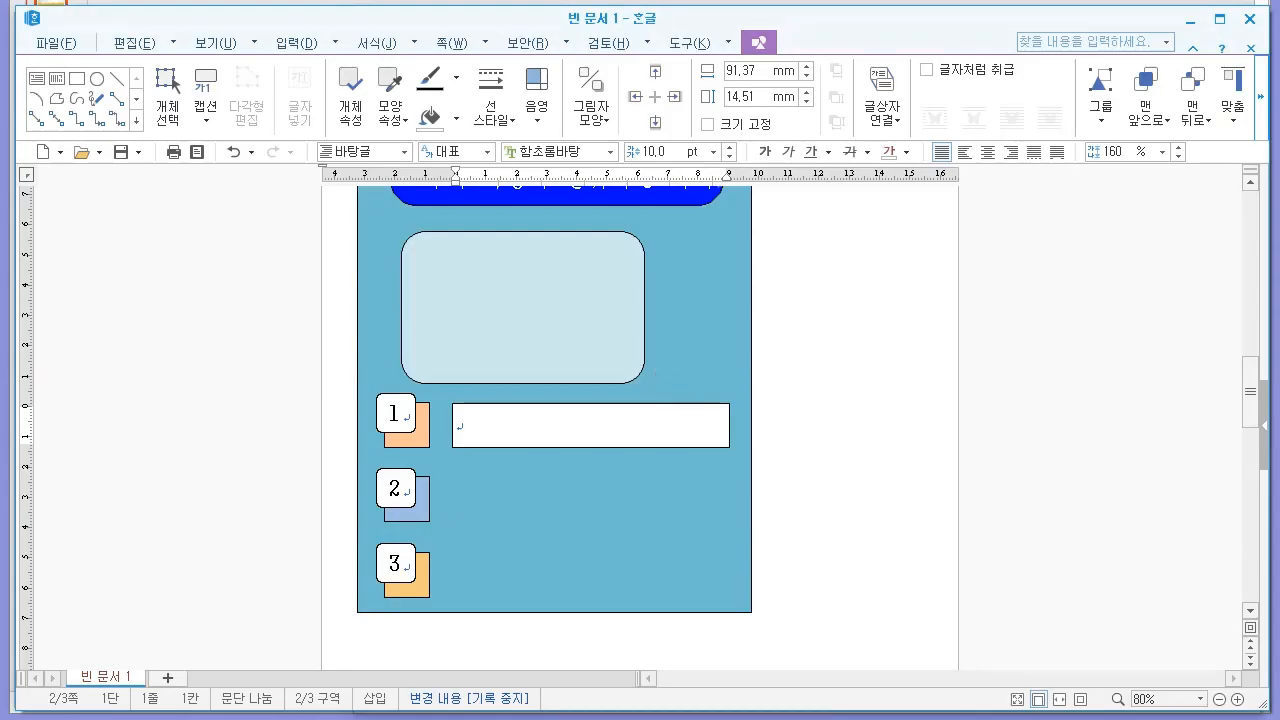
key(alt+Tab)
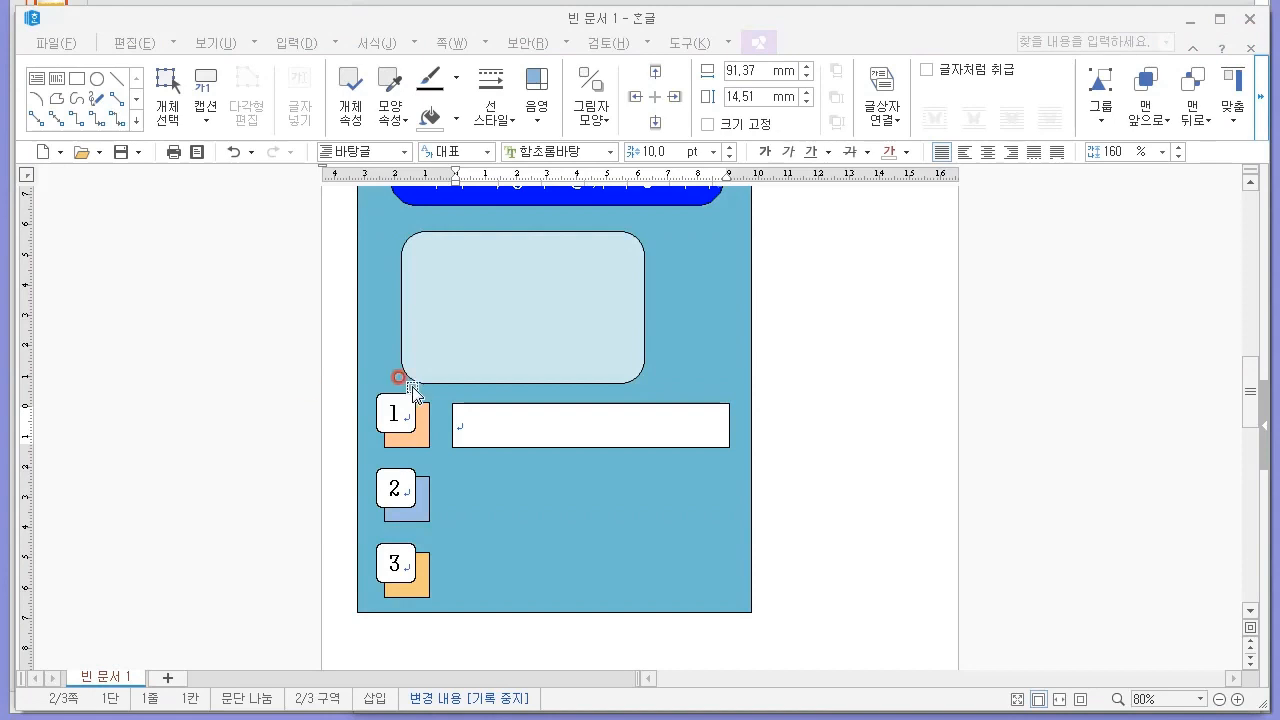
click(544, 424)
text(창으)
text(적인 )
text(역량의 인재 육성)
Step: Format the text box's line in the 돋움 font at 18 pt and centre it, as the exam PDF specifies
drag(586, 427, 486, 427)
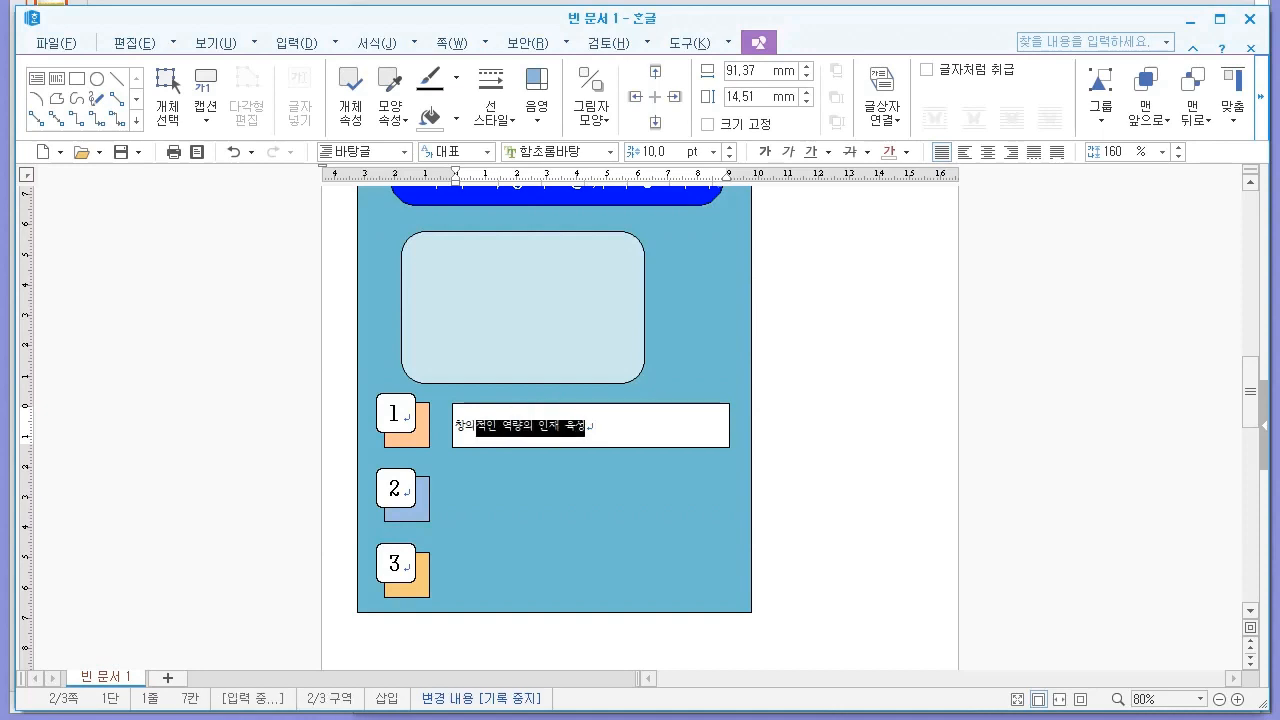
key(alt+Tab)
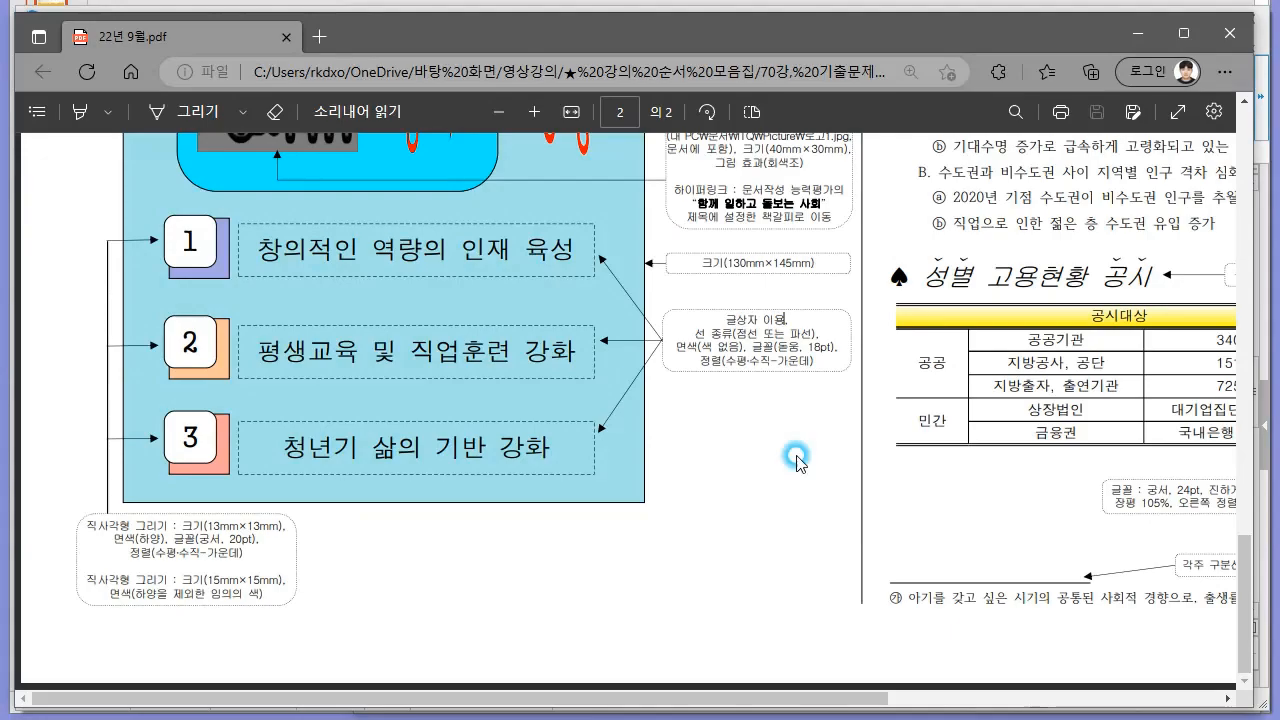
scroll(790, 321, up, 3)
scroll(760, 395, down, 2)
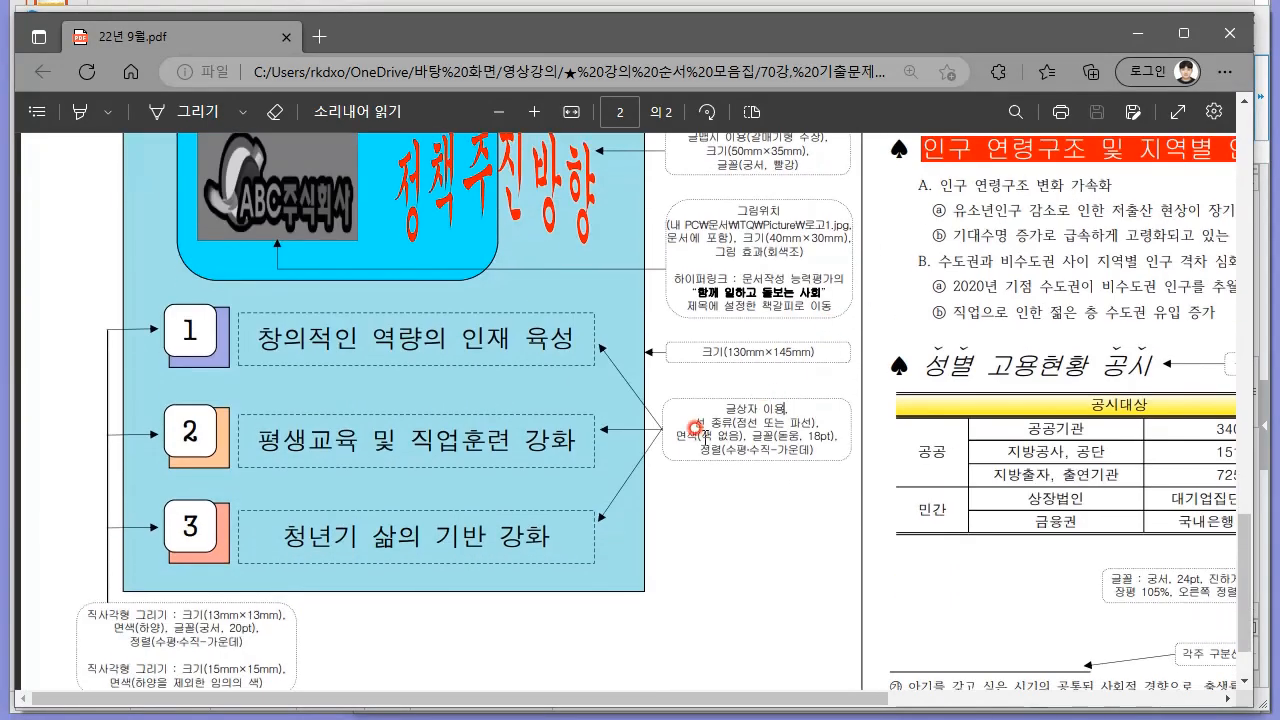
key(alt+Tab)
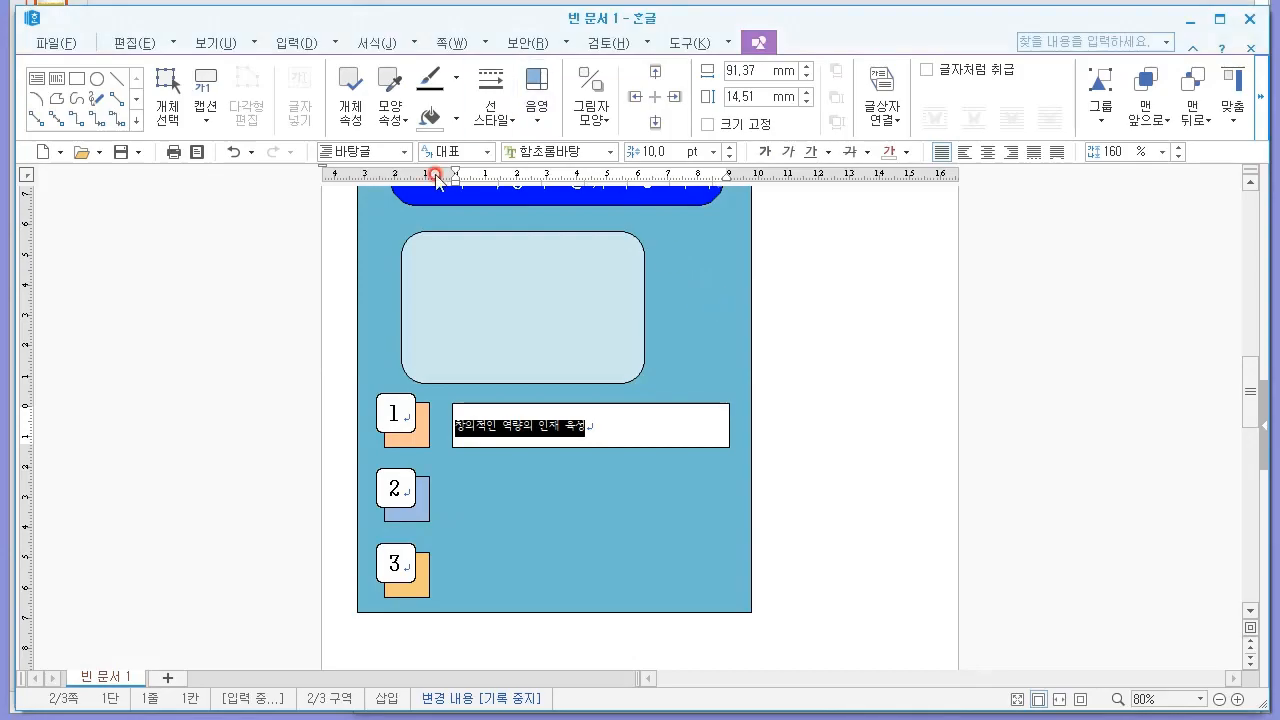
click(520, 151)
text(돋움)
key(Return)
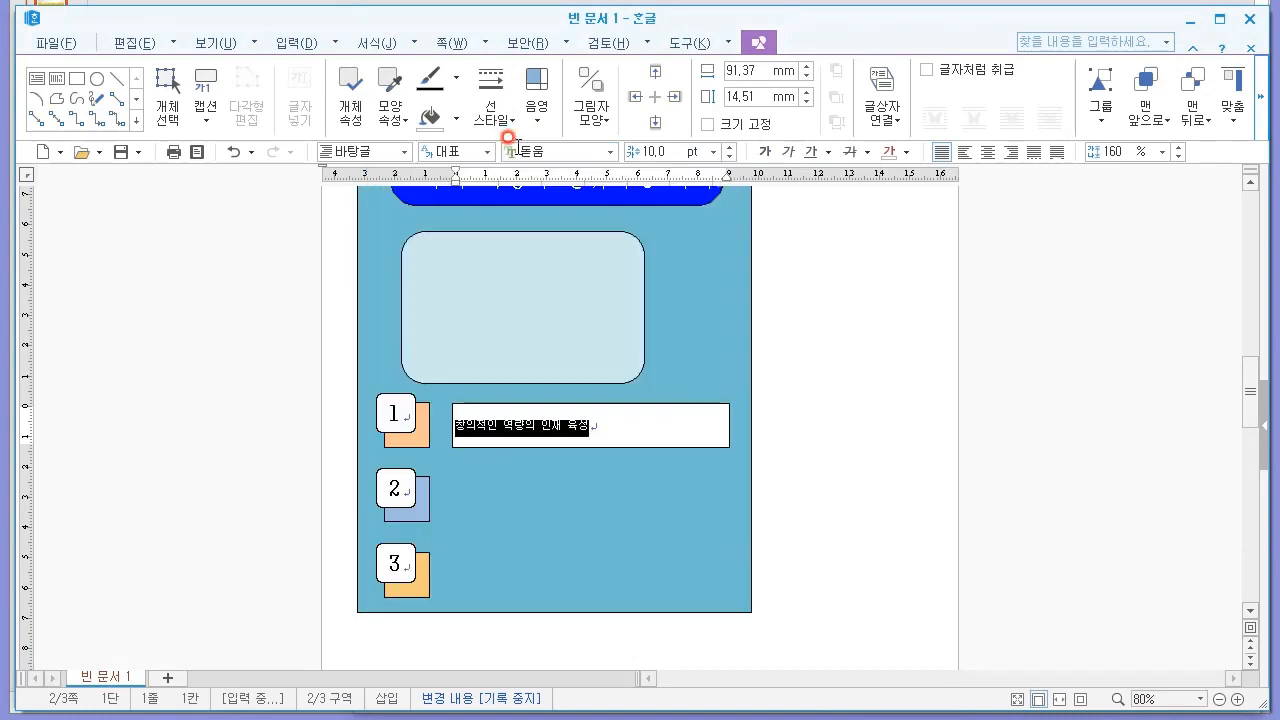
click(668, 151)
text(18)
key(Return)
click(987, 152)
Step: Set the text box's outline to a dashed line, as the exam PDF requires
drag(710, 428, 522, 437)
click(523, 402)
double_click(523, 402)
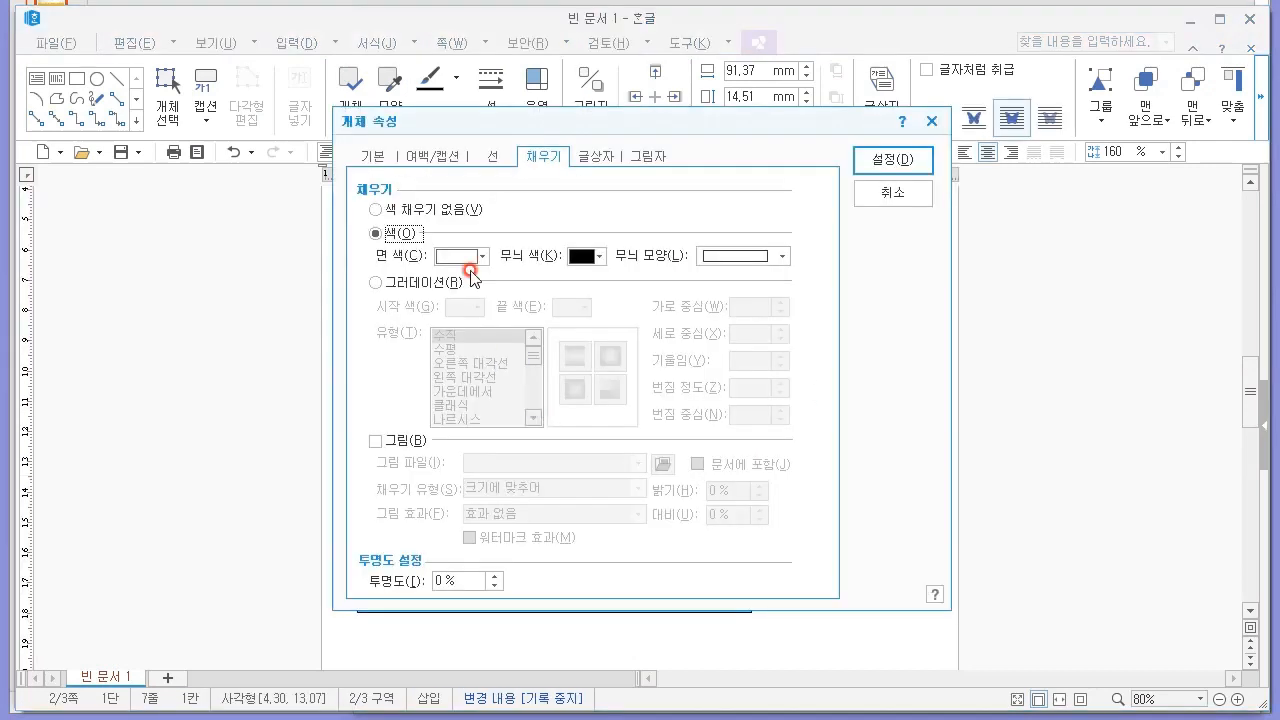
click(487, 155)
key(alt+Tab)
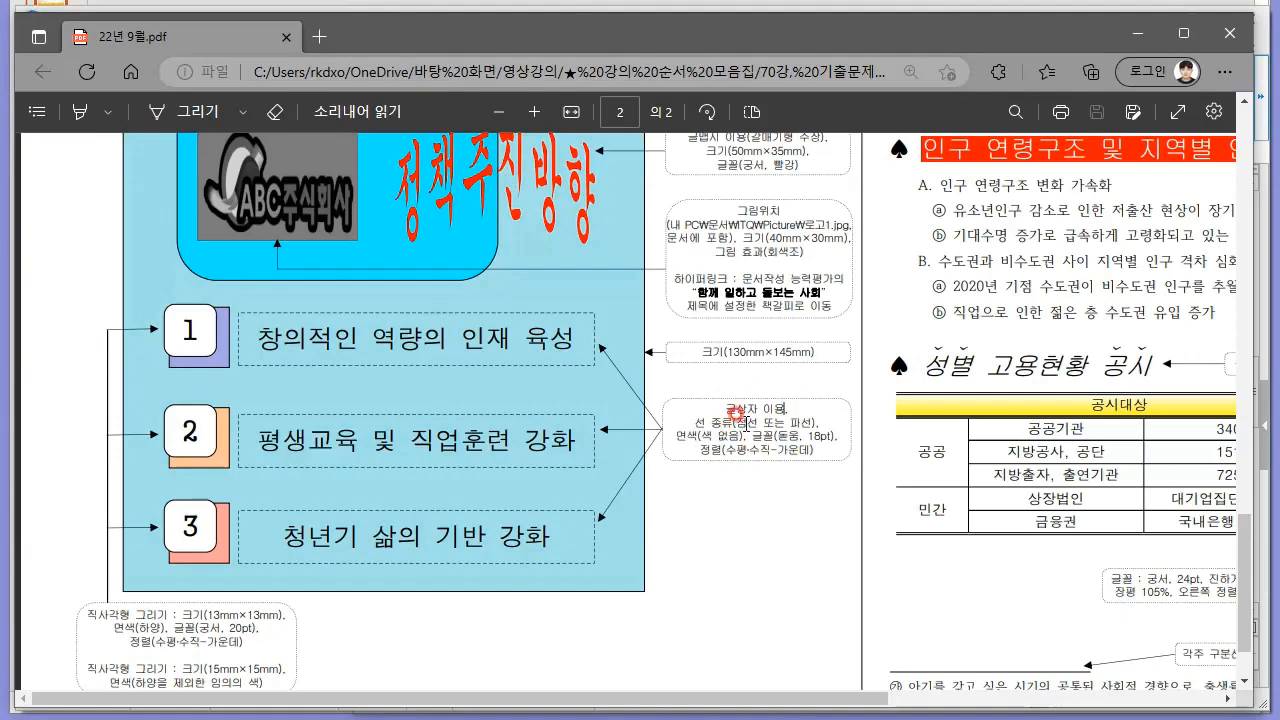
key(alt+Tab)
click(714, 208)
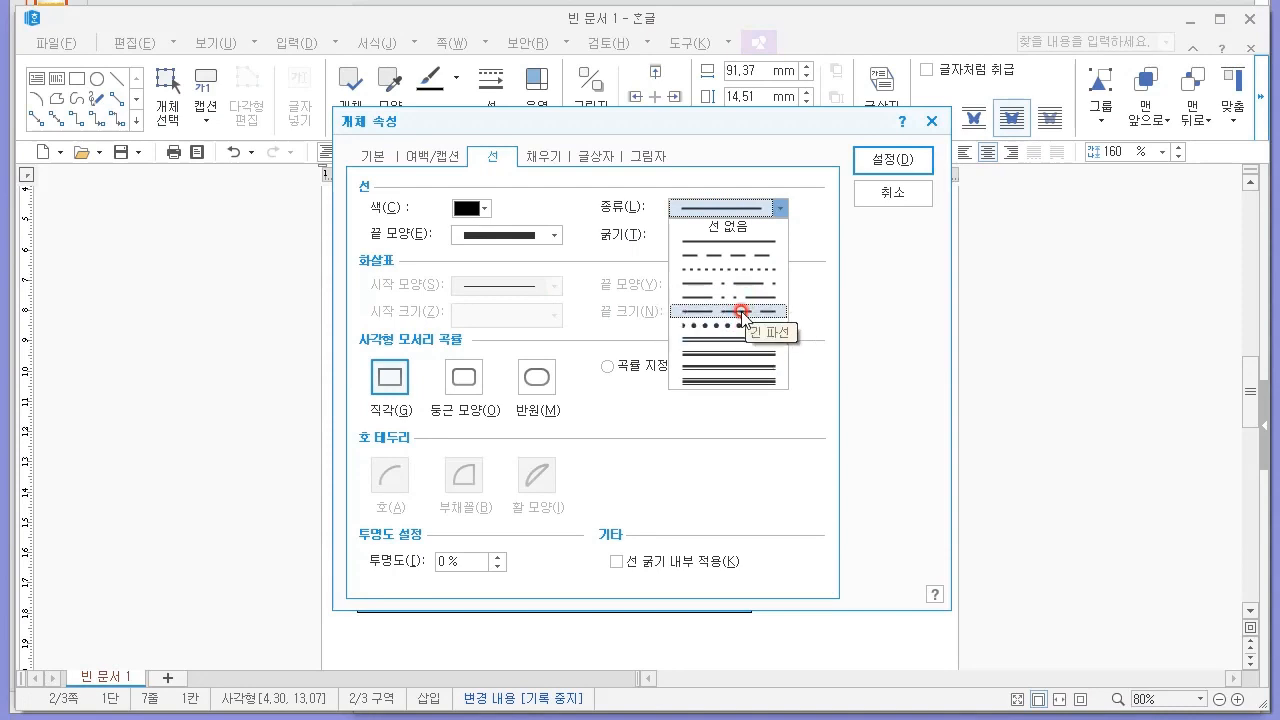
click(749, 256)
key(alt)
key(alt+Tab)
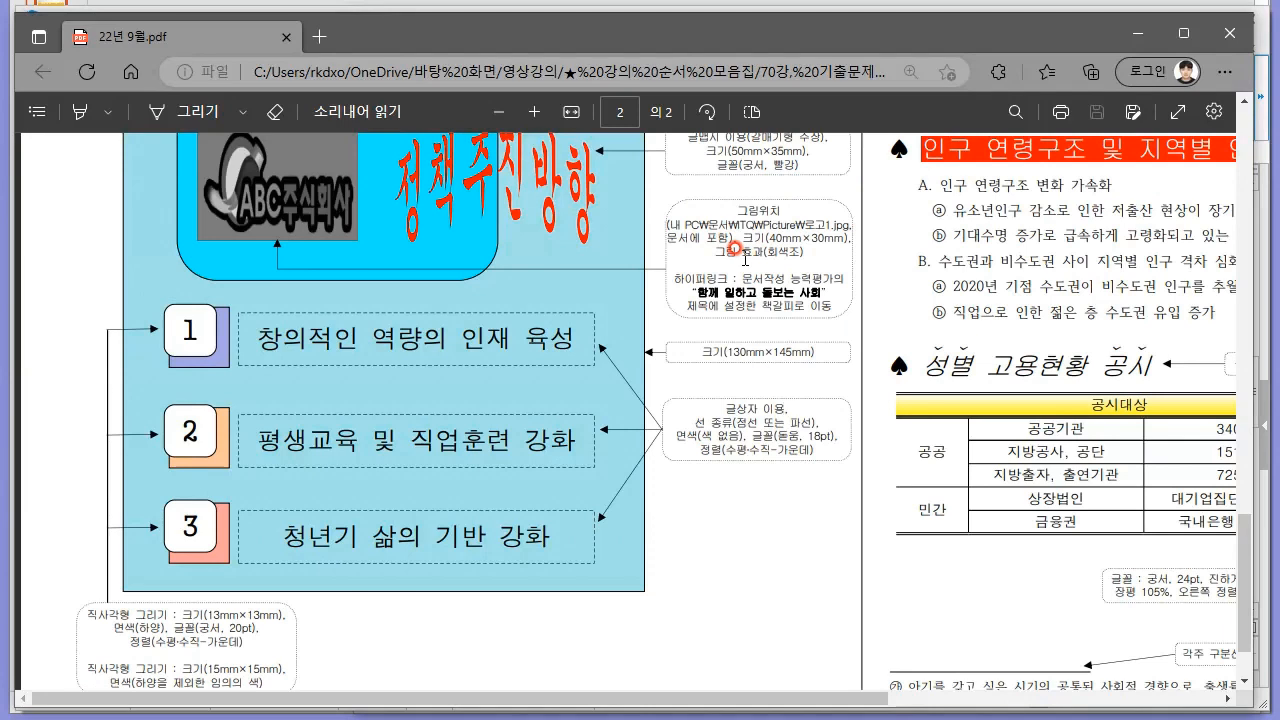
key(alt+Tab)
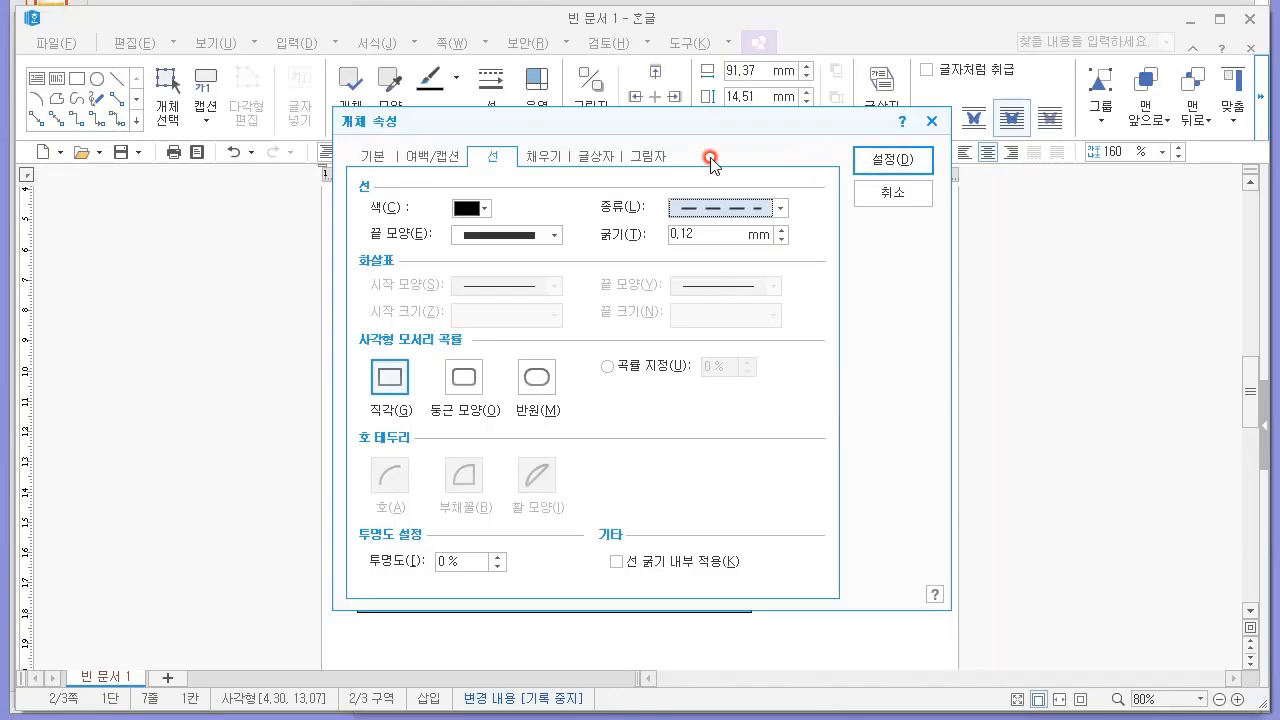
Step: Set the text box to have no fill colour and apply the object properties
click(553, 158)
click(416, 214)
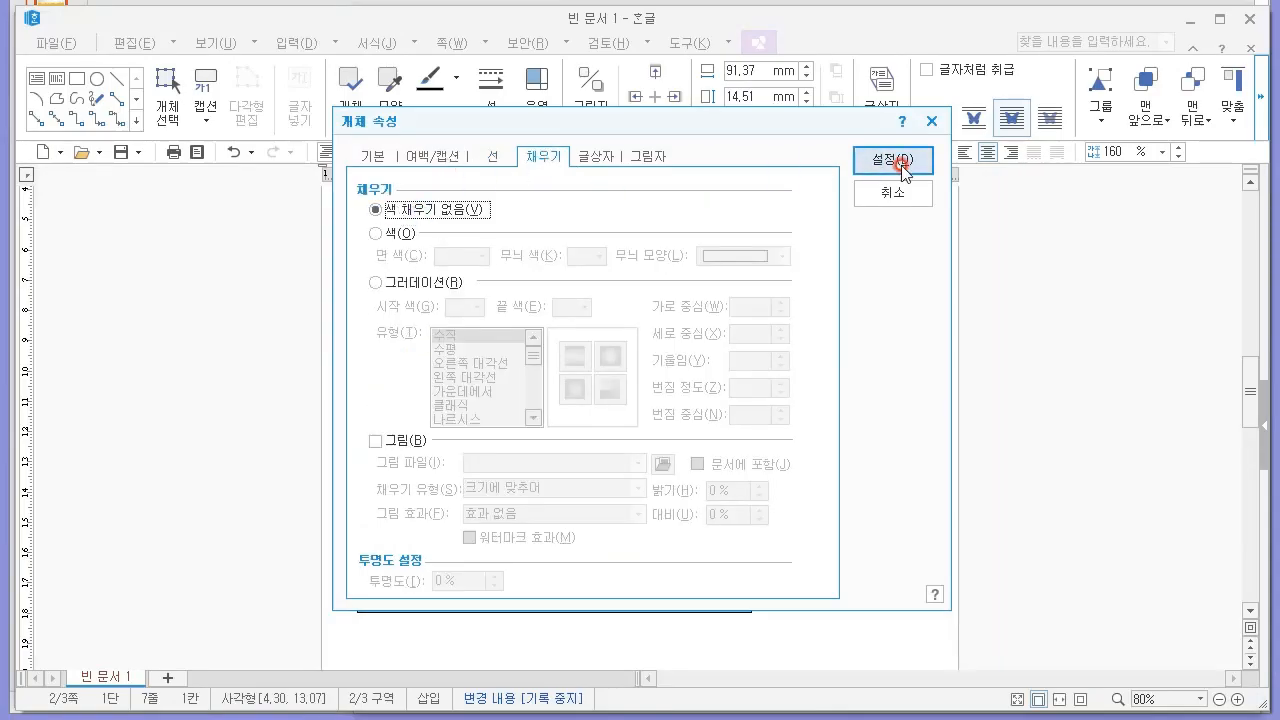
click(893, 160)
Step: Duplicate the dashed text box twice straight below, placing the copies beside numbered squares 2 and 3
key(alt+Tab)
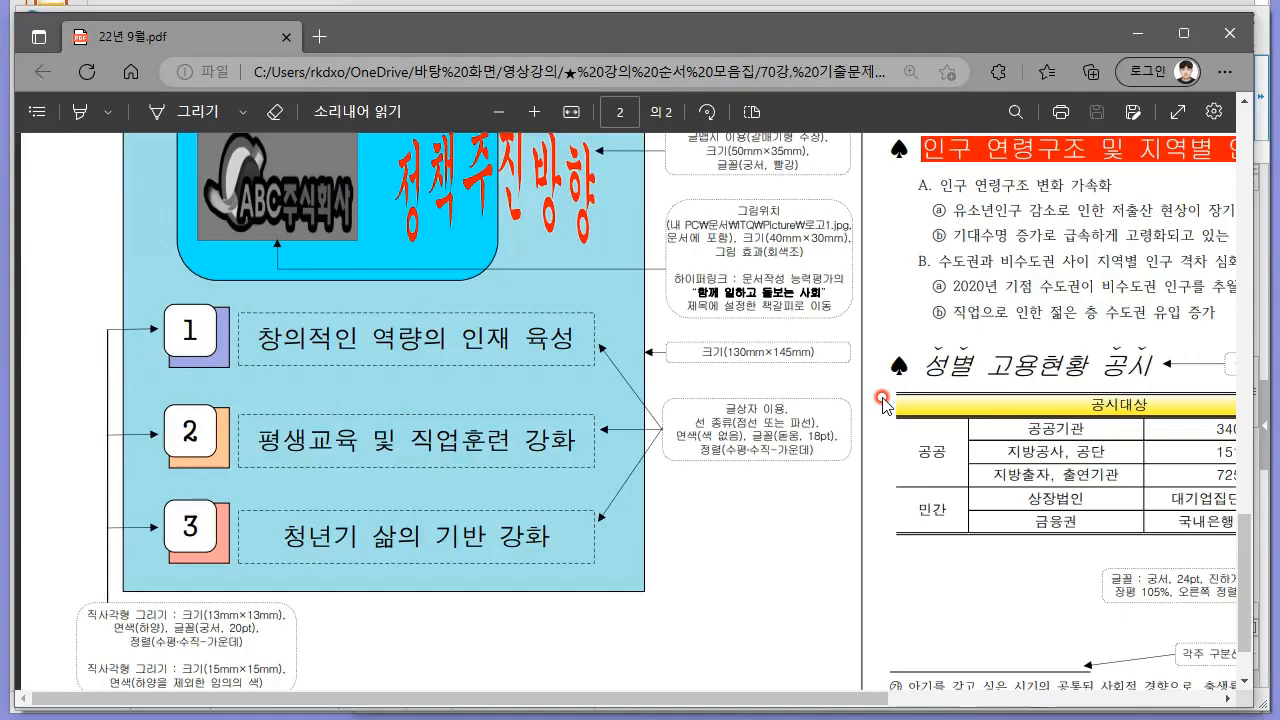
key(alt+Tab)
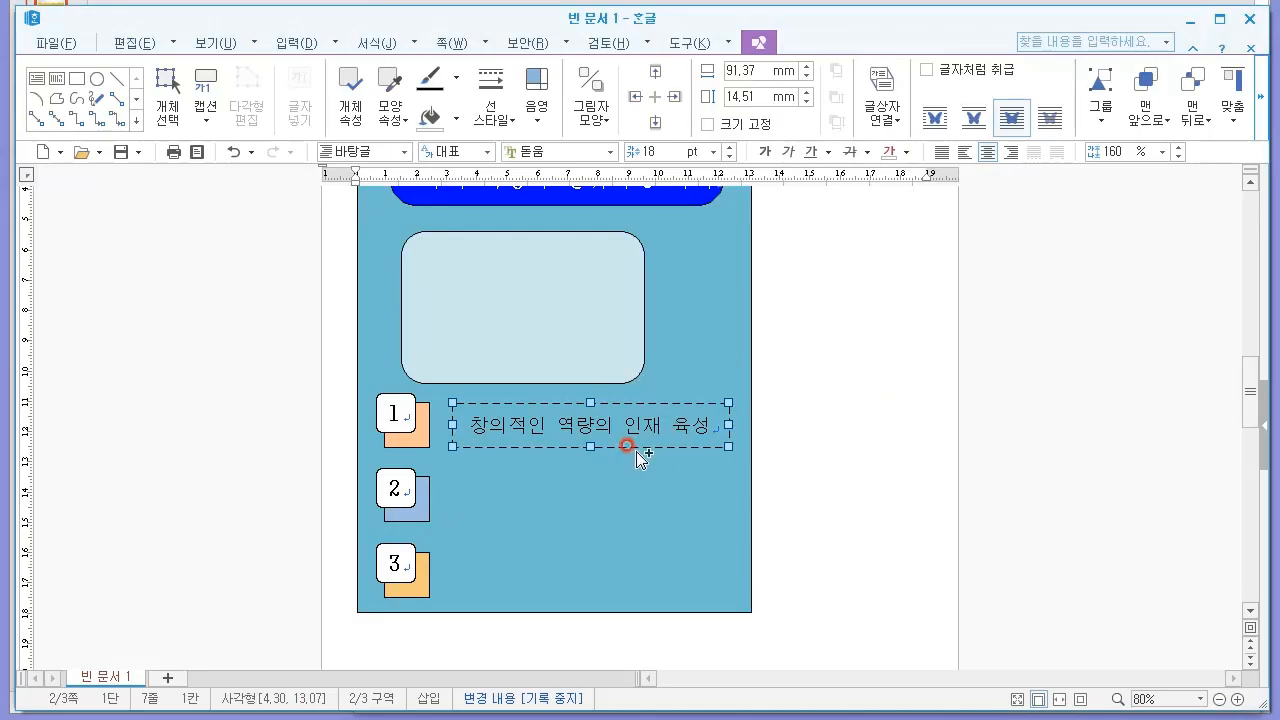
click(620, 522)
drag(643, 460, 651, 609)
Step: Replace the text in the box beside number 2 with "평생교육 및 직업훈련 강화"
double_click(633, 511)
triple_click(628, 515)
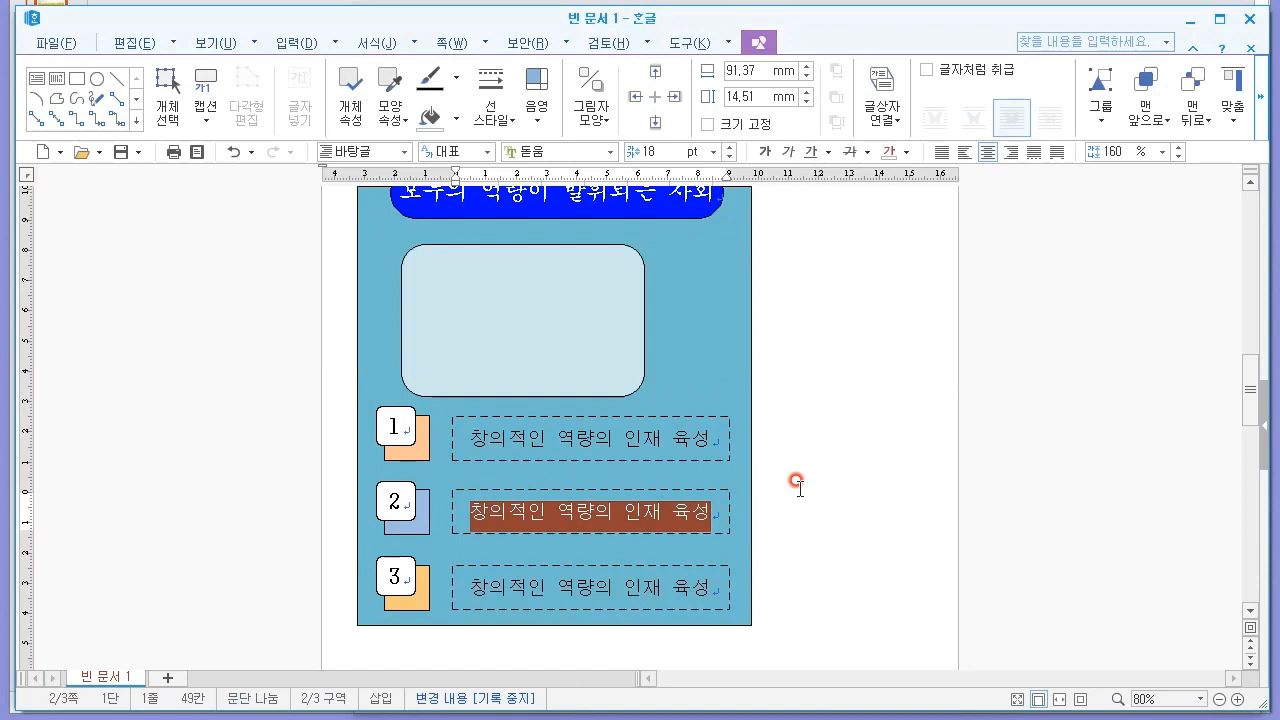
text(평생교육)
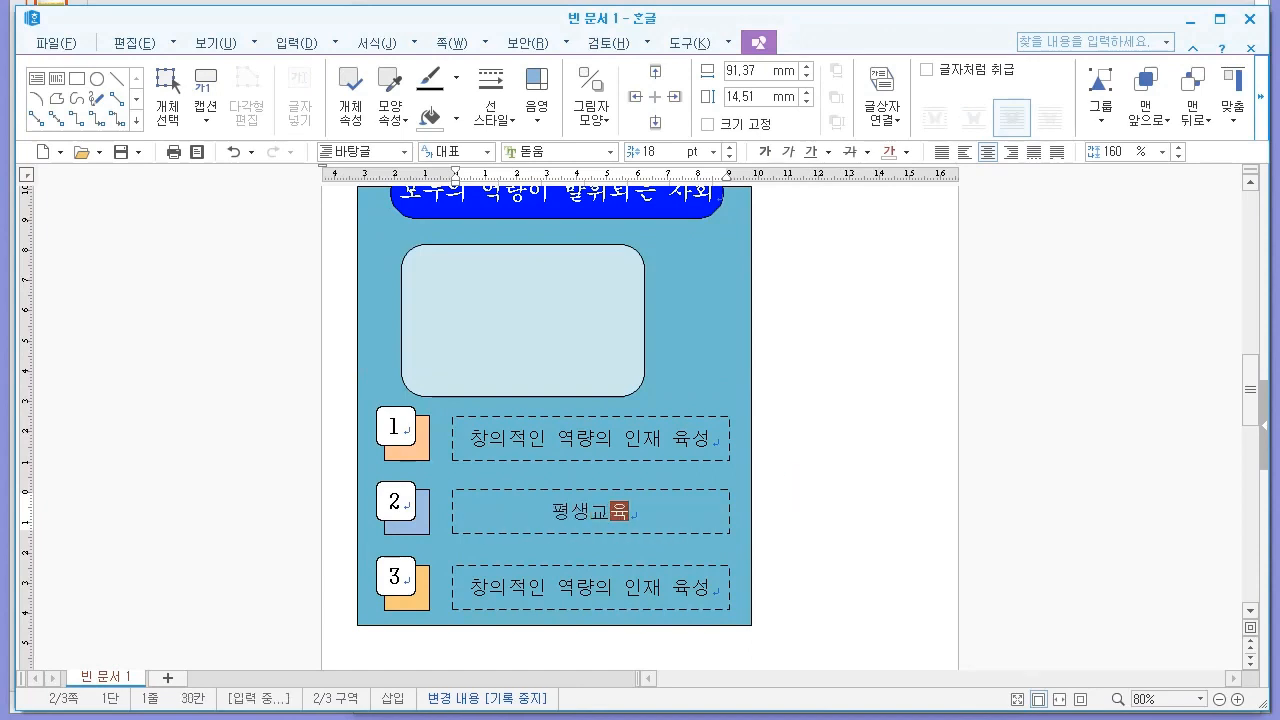
text( 및 직업훈련 강호)
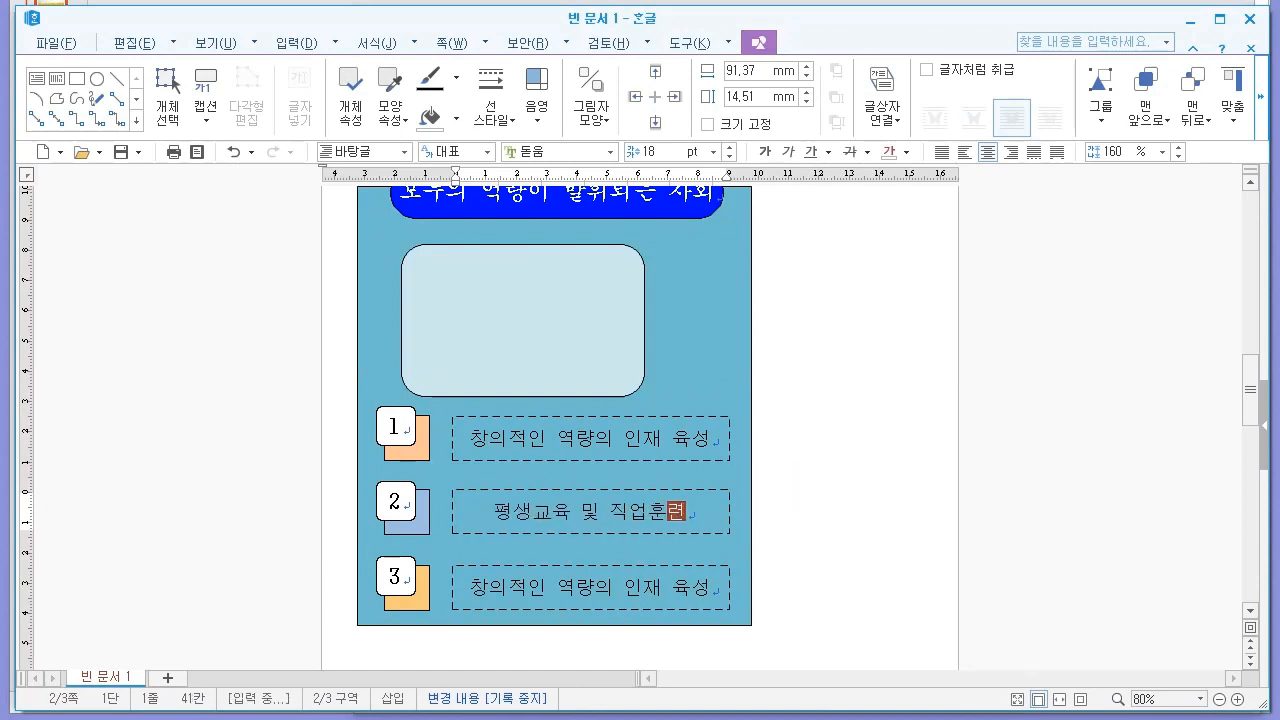
Step: Replace the text in the box beside number 3 with "청년기 삶의 기반 강화"
triple_click(590, 587)
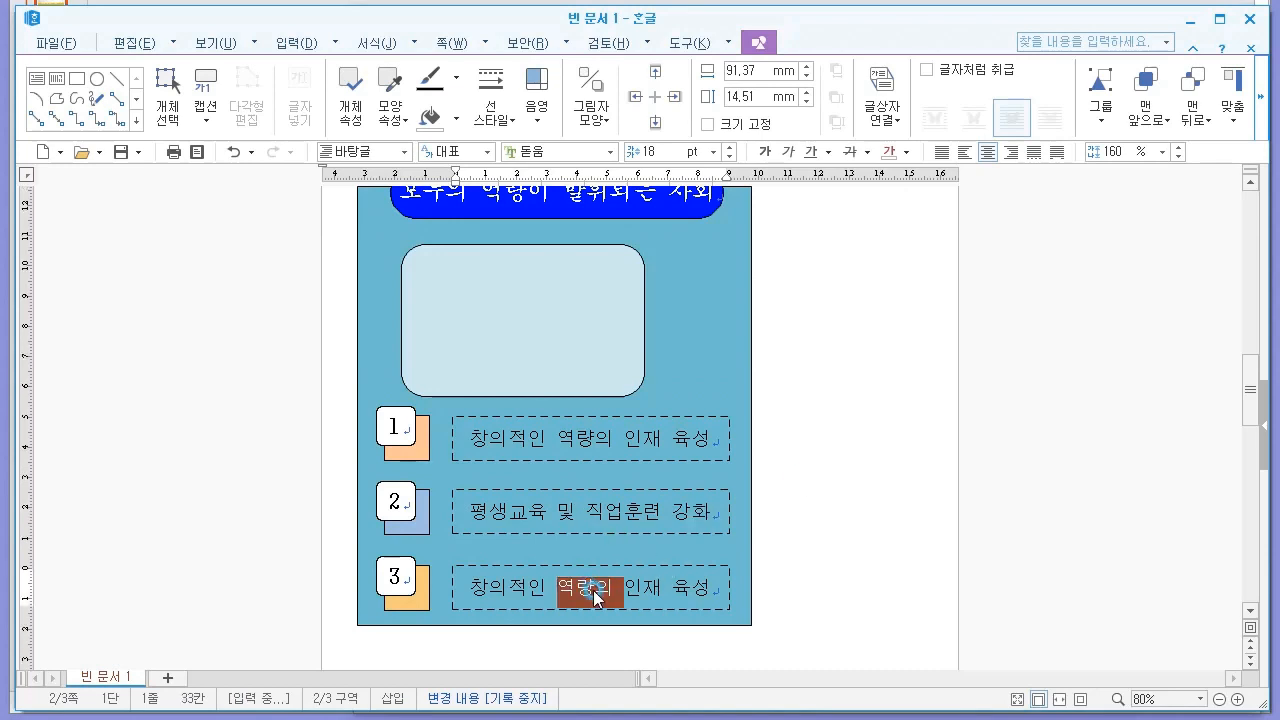
text(청년기 삶의 기바)
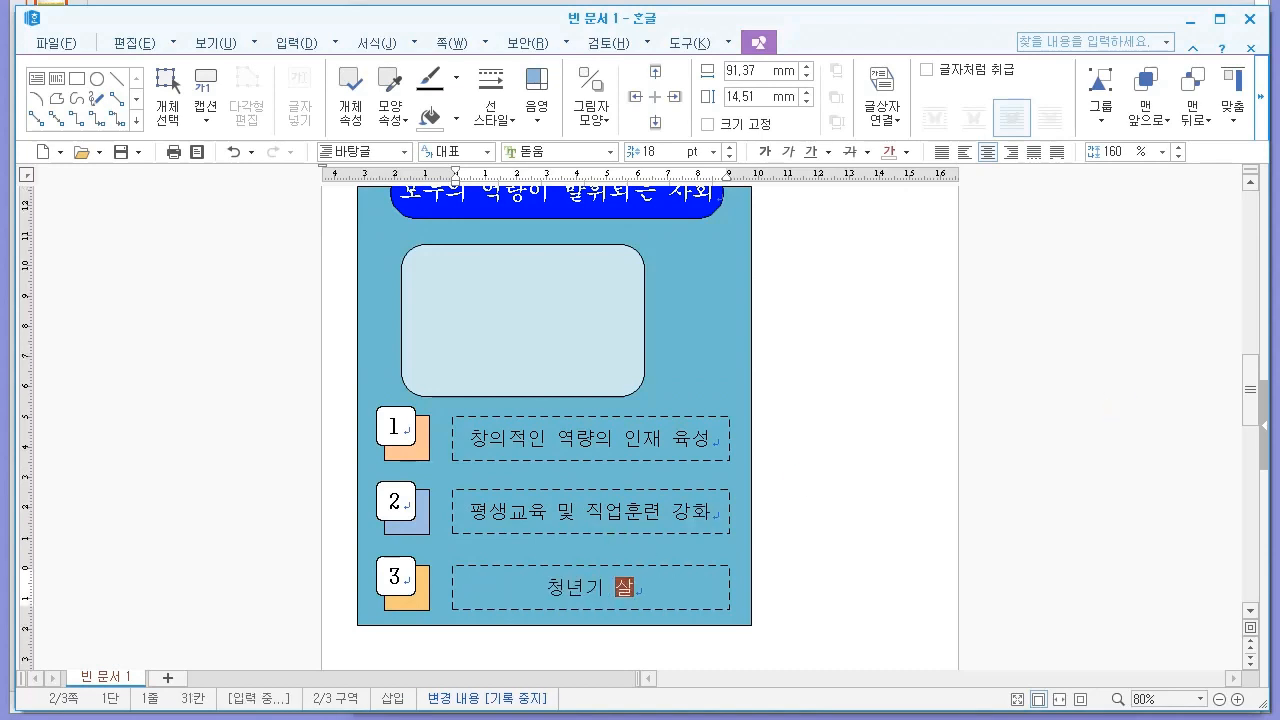
text(ㄴ 강ㅎ)
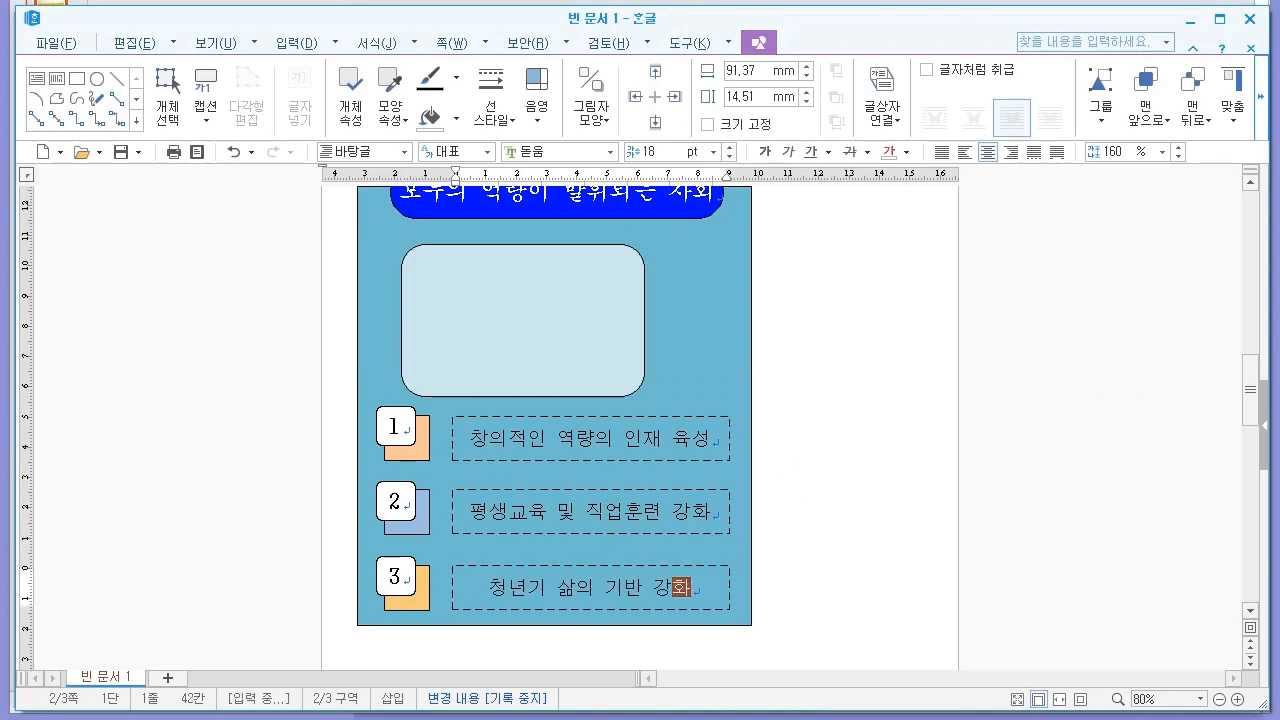
click(877, 305)
Step: Review the picture section of the exam PDF and start inserting a picture from a file into the document
scroll(877, 305, up, 2)
key(alt+Tab)
scroll(543, 312, up, 1)
scroll(543, 312, up, 3)
key(alt+Tab)
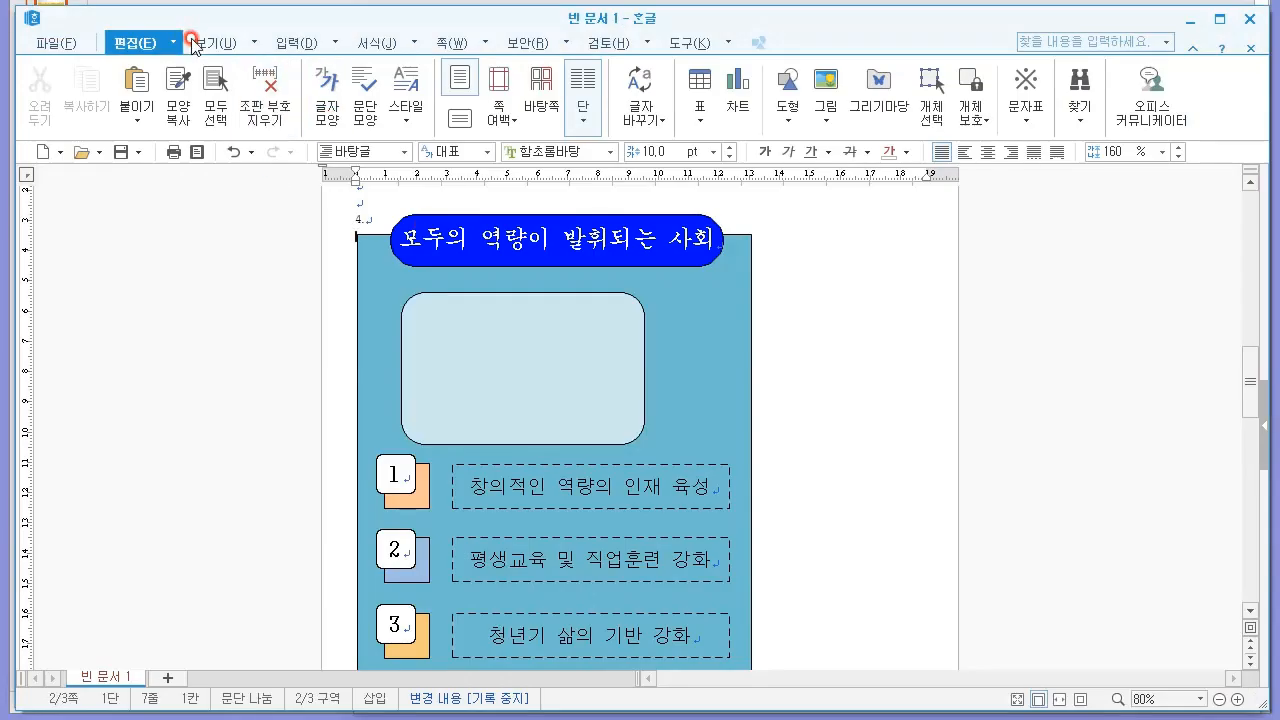
click(808, 120)
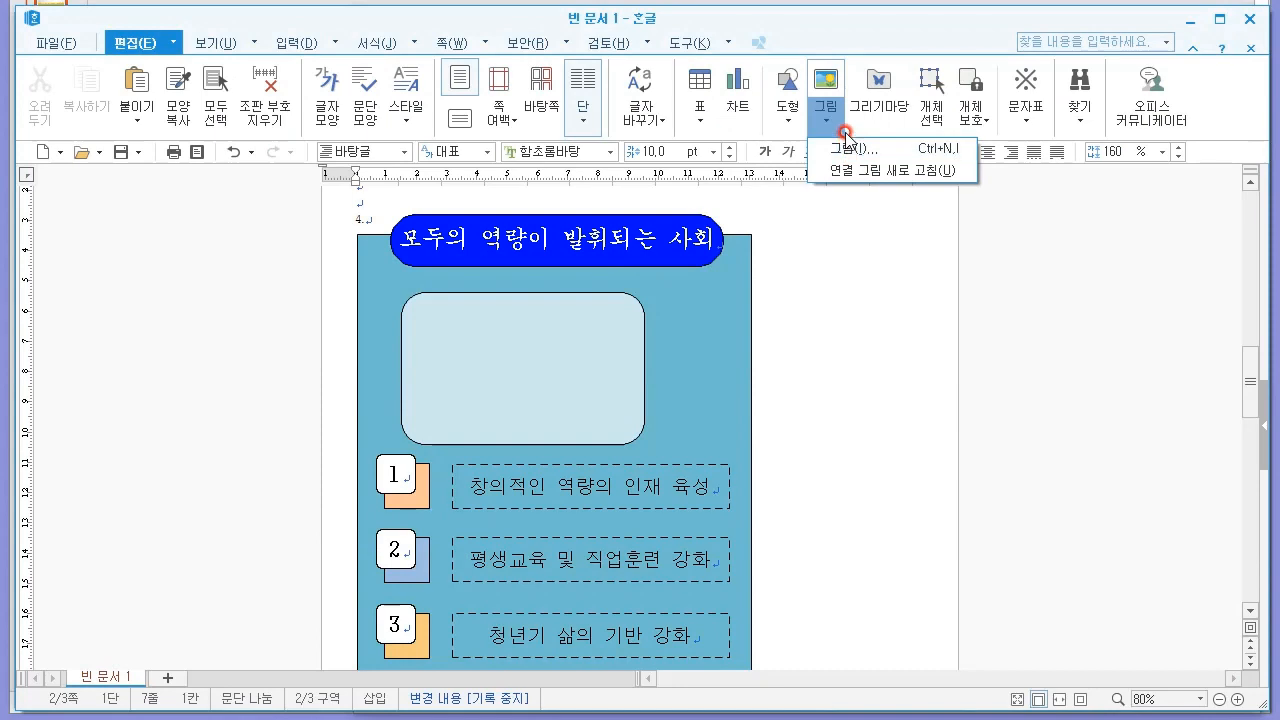
click(858, 147)
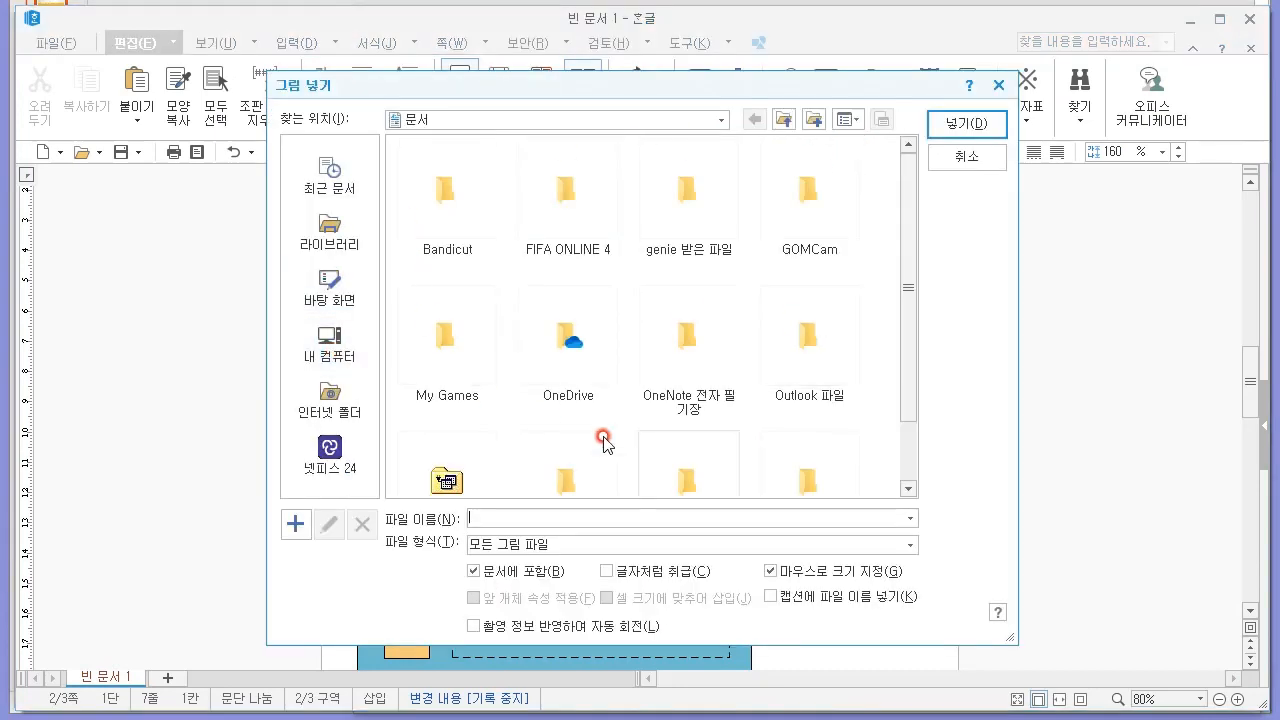
scroll(903, 414, down, 2)
scroll(903, 414, up, 2)
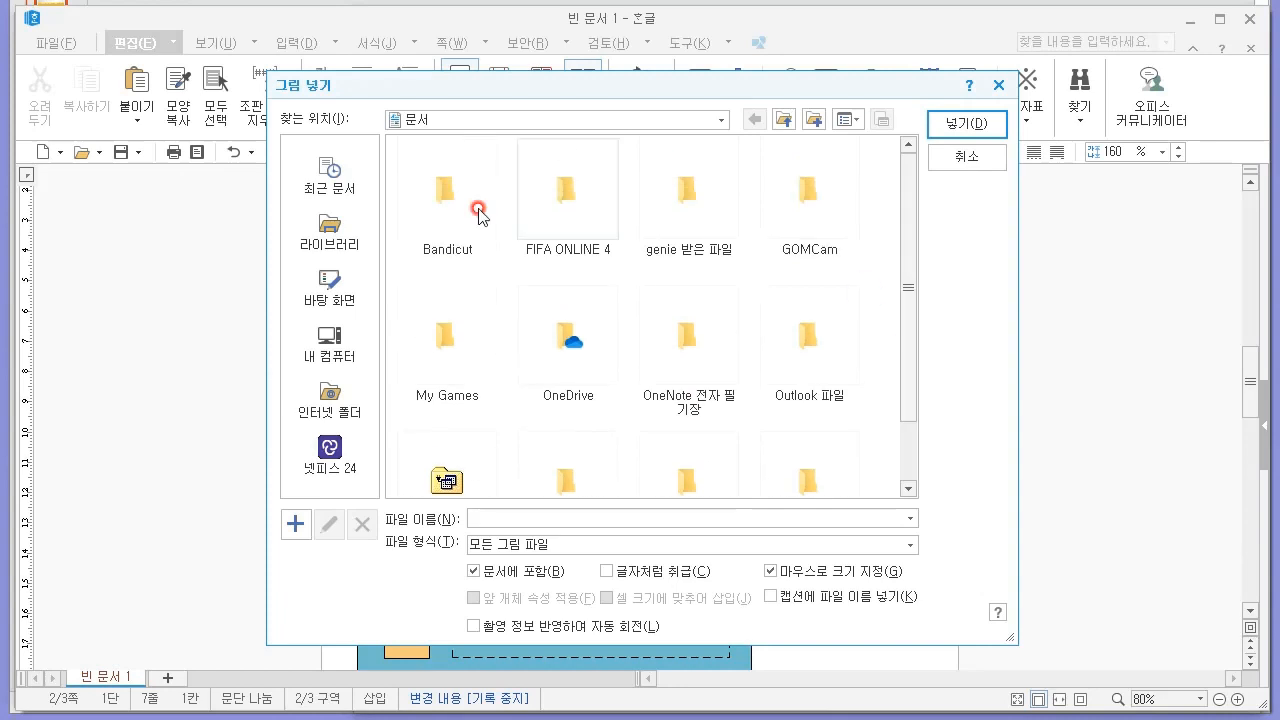
Step: Browse from the desktop's 영상강의 folder to the 샘플 folder of lecture 2 and choose the picture "ITQ 사진" for insertion
click(338, 288)
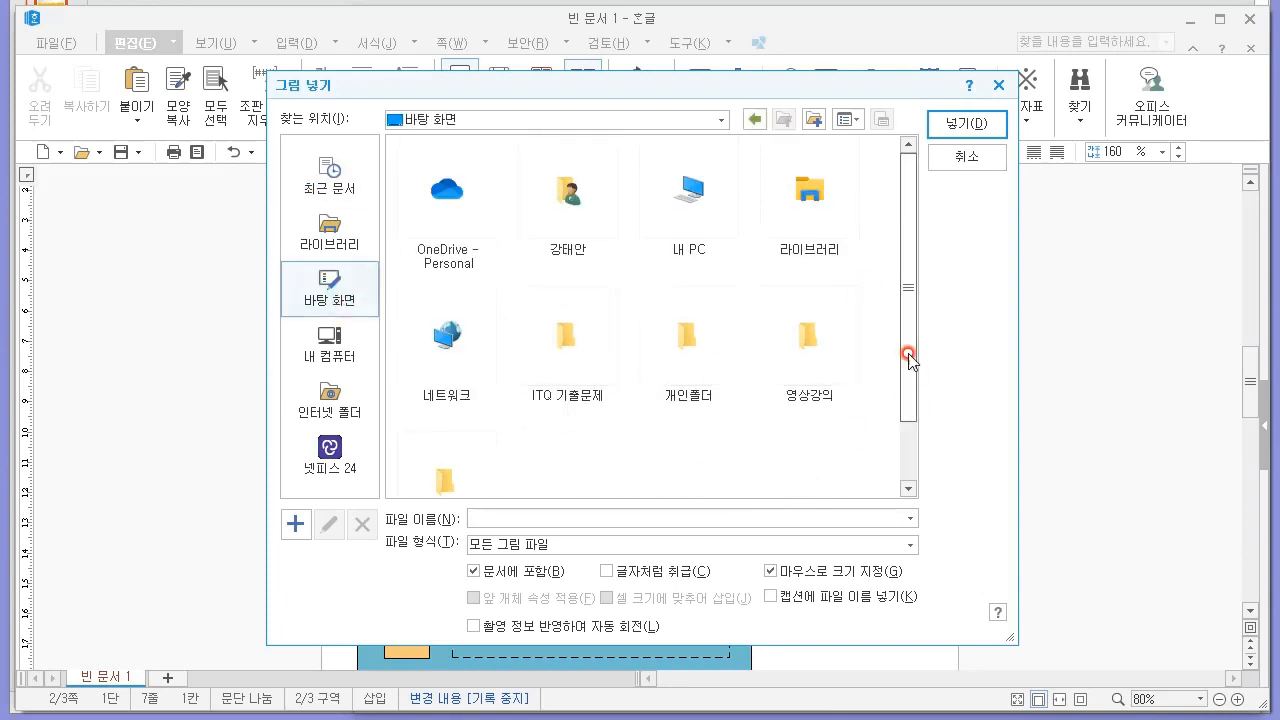
scroll(914, 363, down, 2)
double_click(820, 293)
double_click(443, 192)
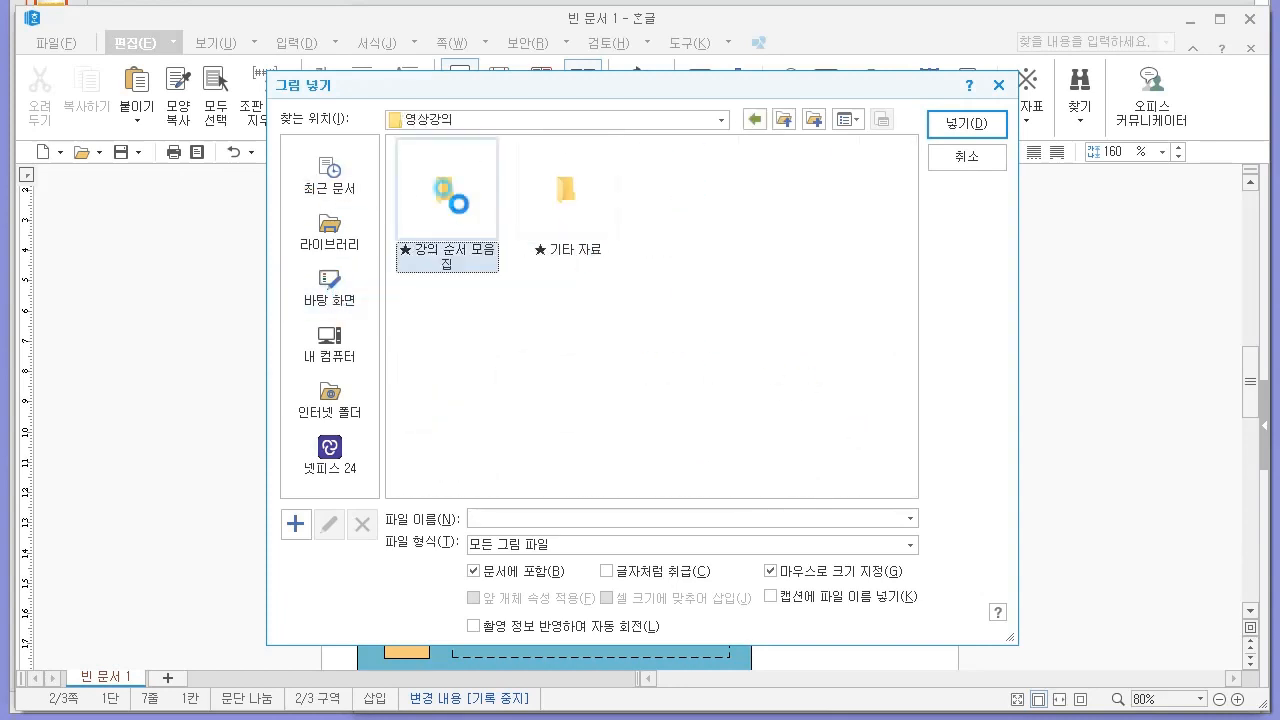
double_click(446, 345)
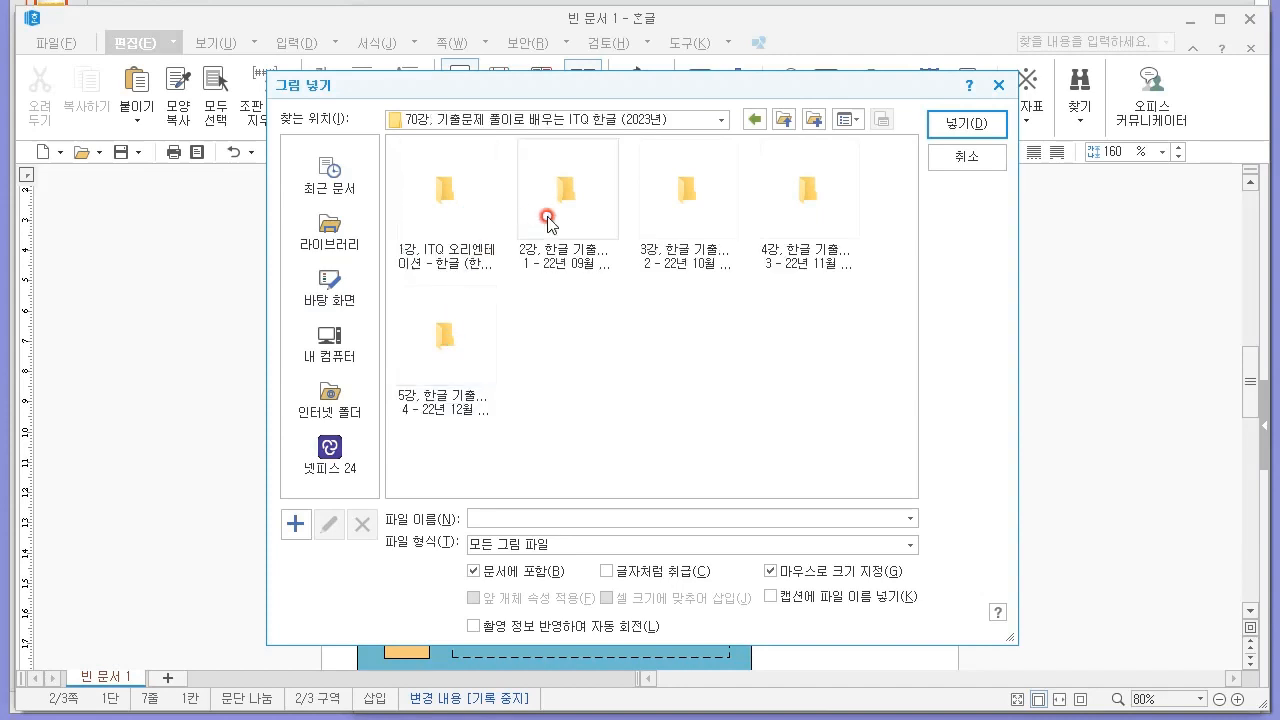
double_click(567, 210)
double_click(531, 215)
click(485, 210)
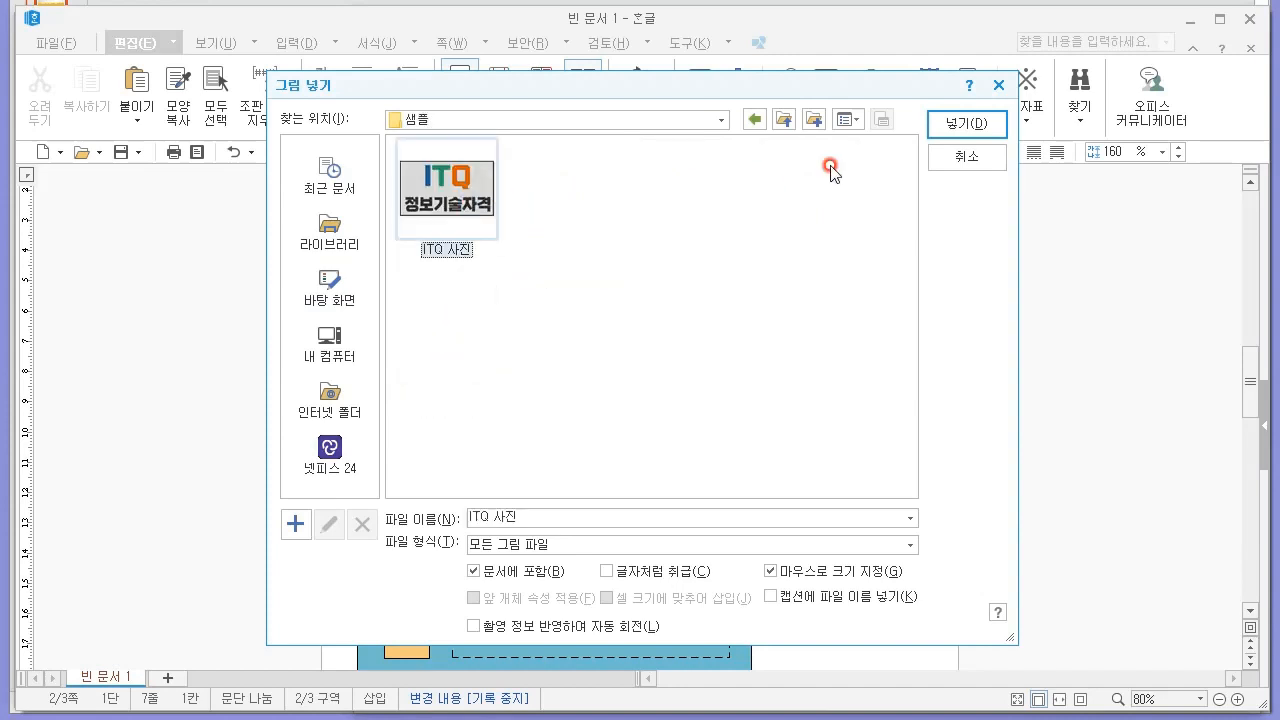
click(960, 124)
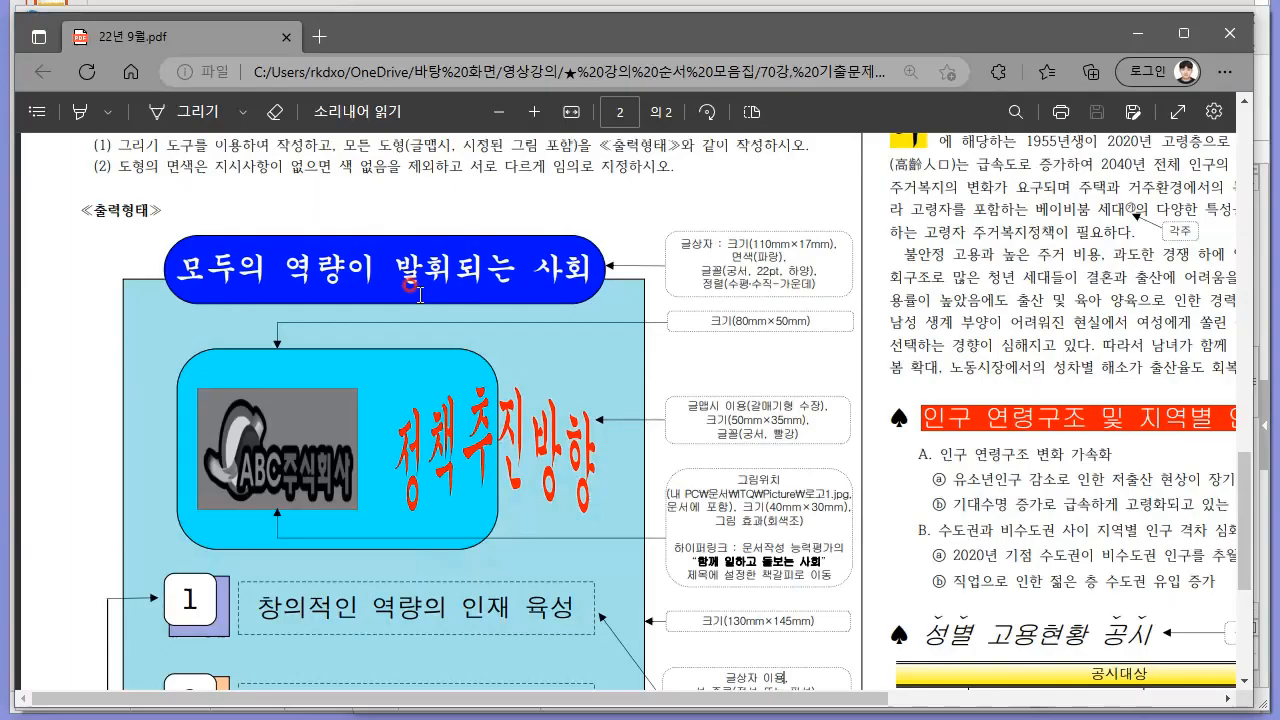
Step: Place the chosen picture inside question 4's light rounded rectangle at about 47.6 × 28.7 mm and bring it to the front
key(alt+Tab)
key(alt+Tab)
drag(414, 322, 489, 407)
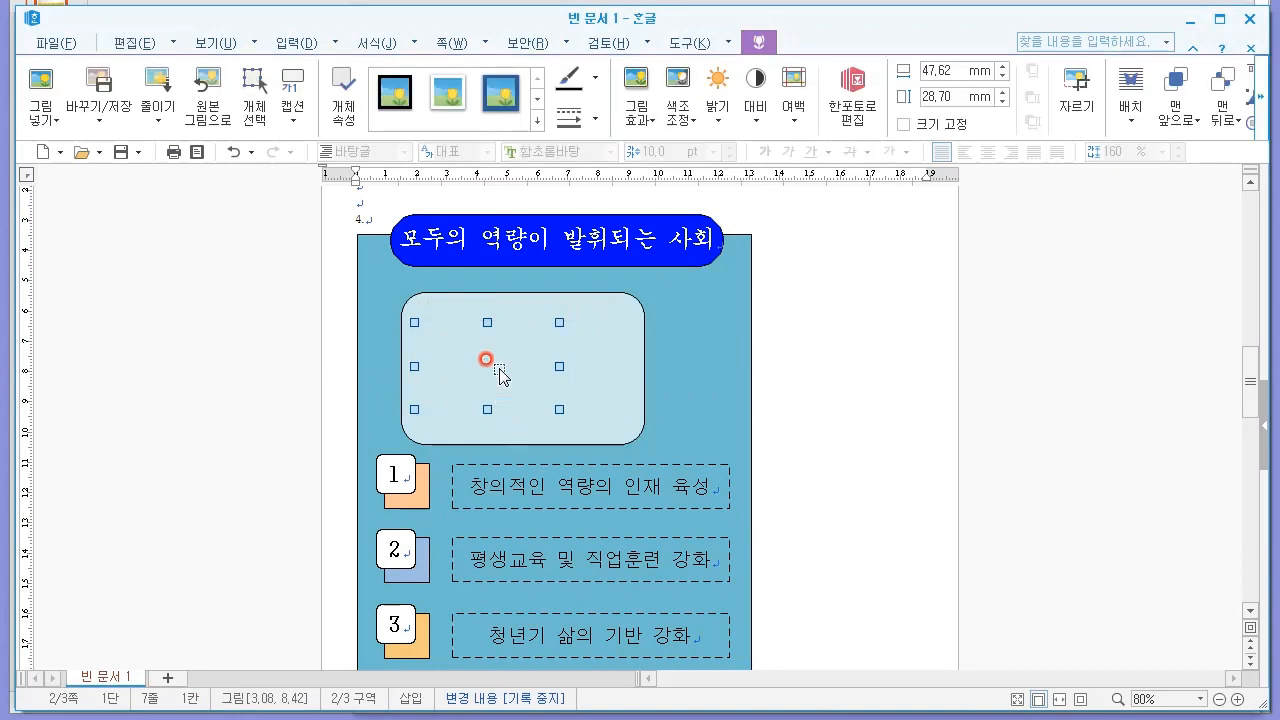
click(1180, 118)
click(1190, 150)
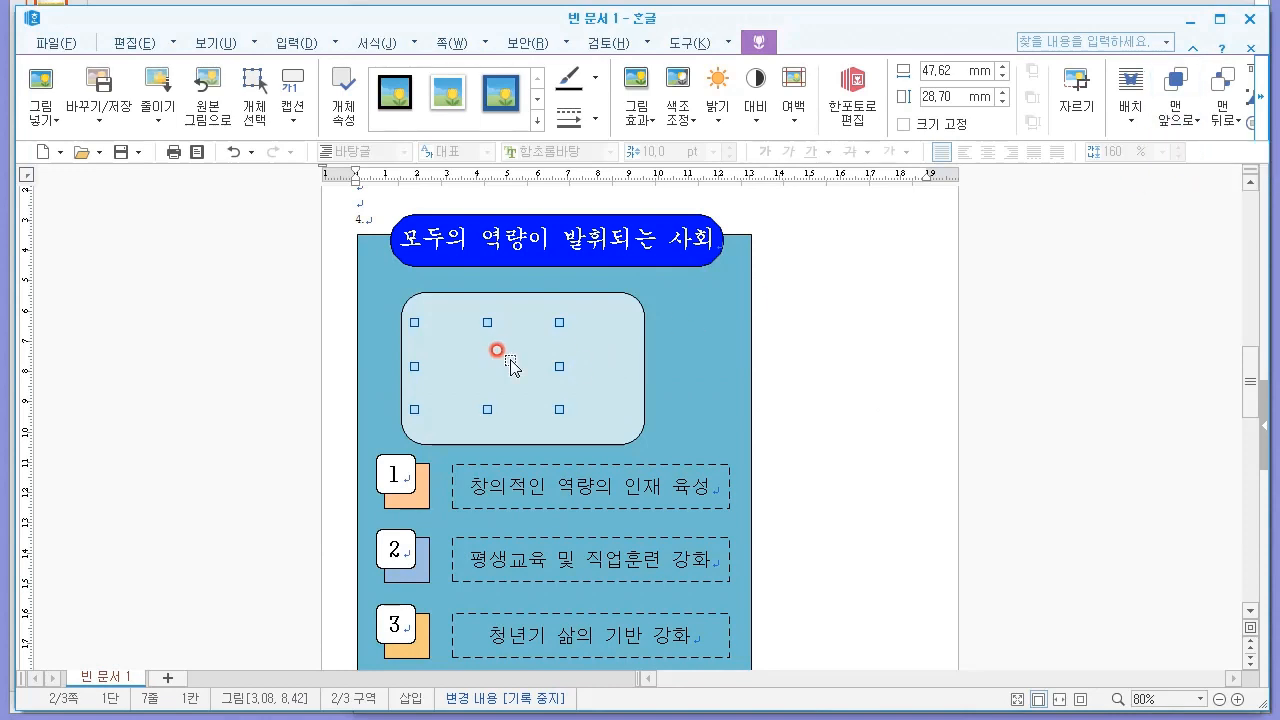
Step: Check the picture size in the exam PDF and set the picture's width to 40 mm and height to 30 mm
right_click(505, 330)
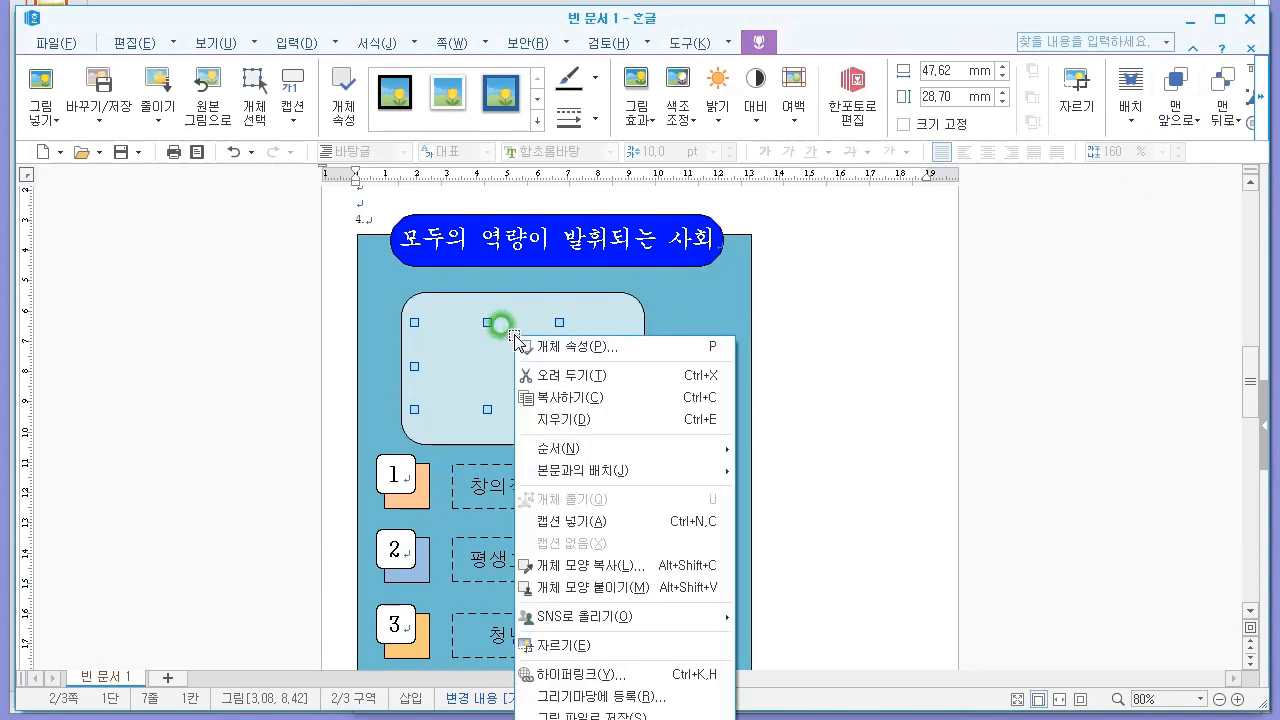
click(543, 346)
key(alt+Tab)
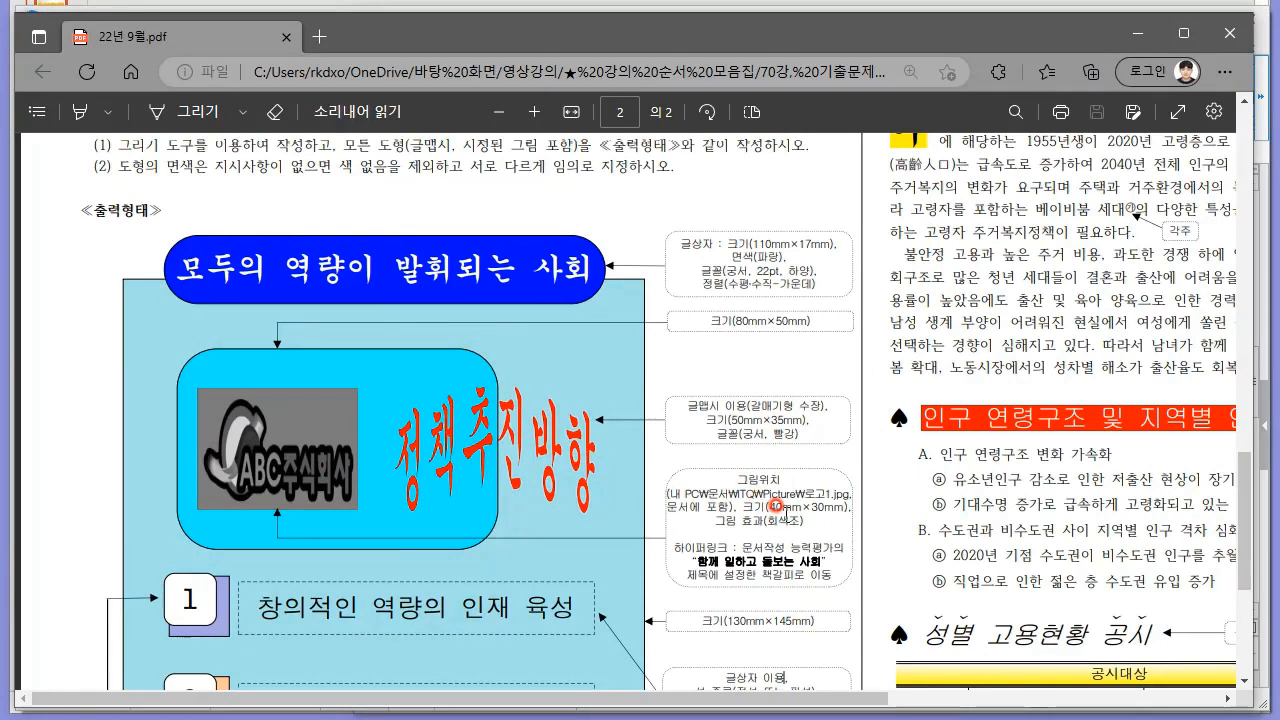
key(alt+Tab)
text(80)
key(Tab)
key(Tab)
text(50)
key(alt+Tab)
key(alt+Tab)
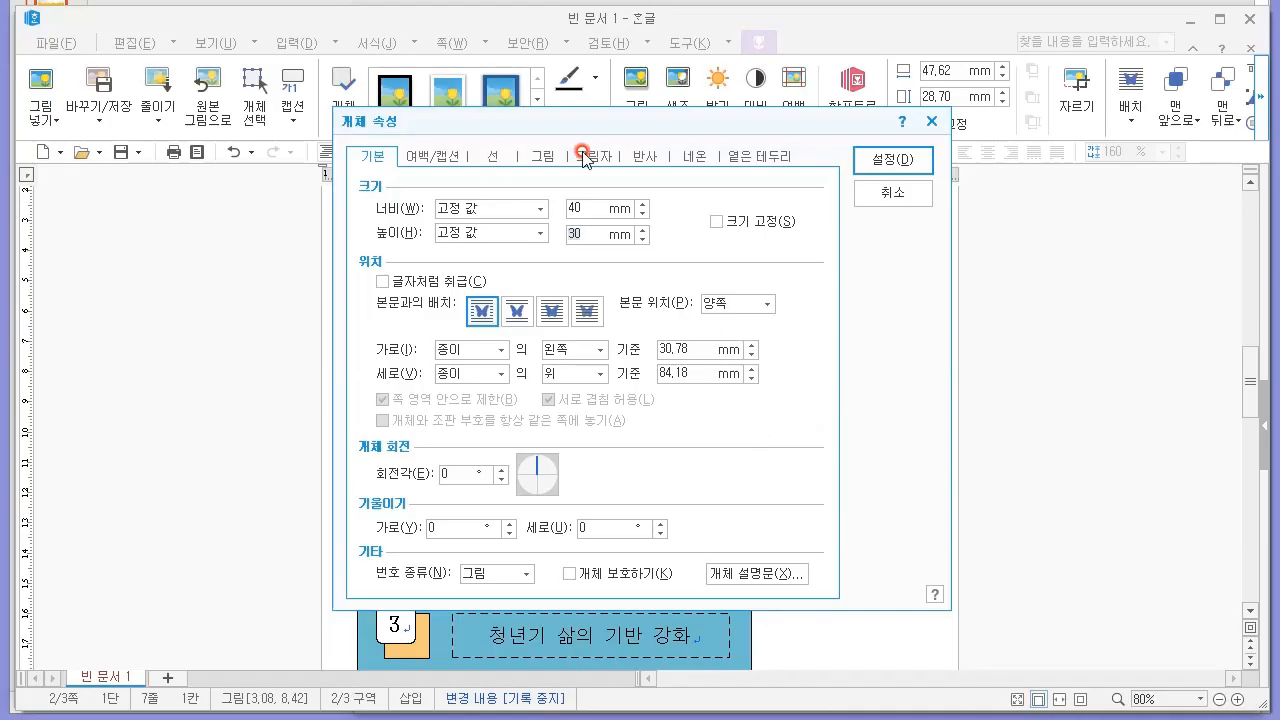
Step: Apply the grayscale (회색조) effect to the inserted picture
click(453, 163)
click(493, 157)
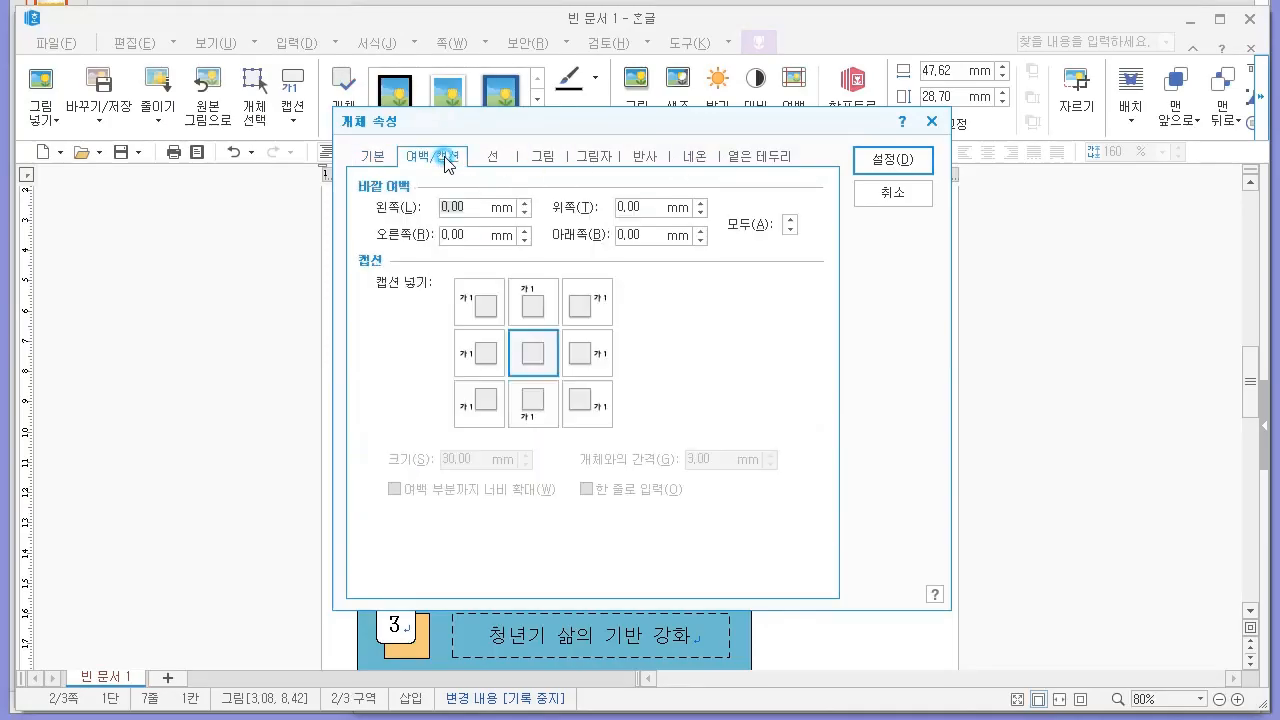
click(542, 157)
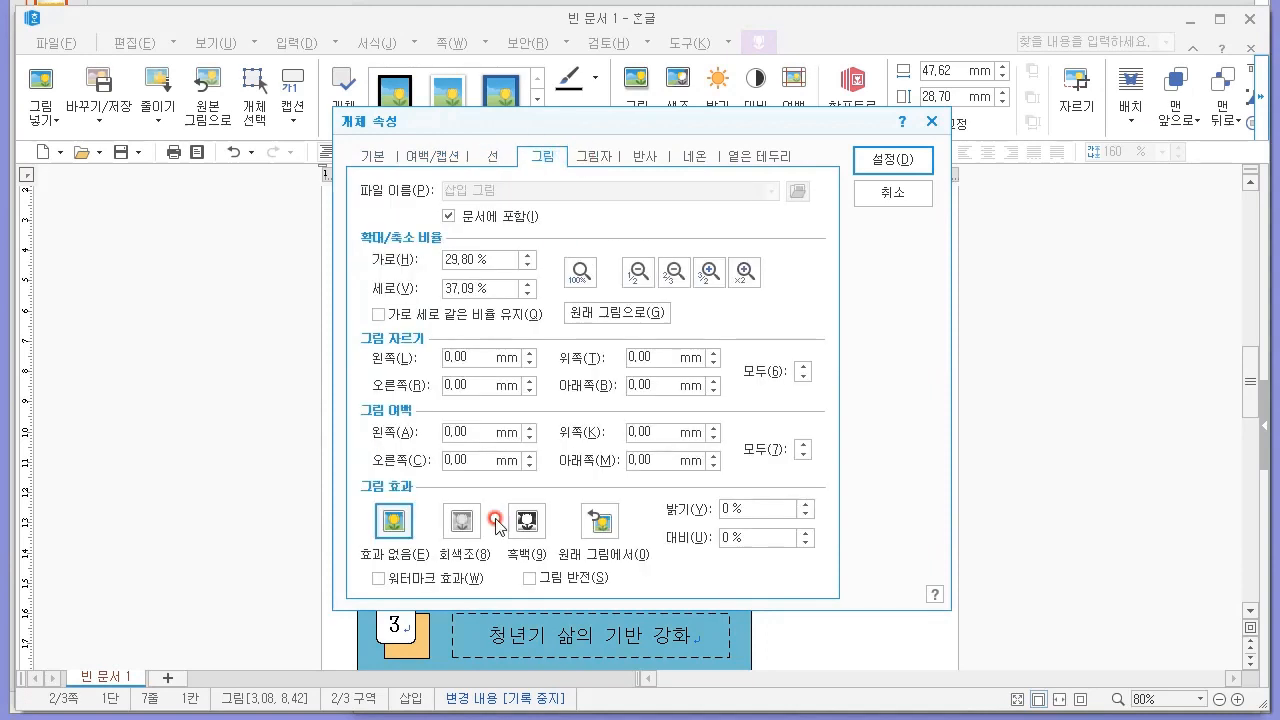
click(460, 521)
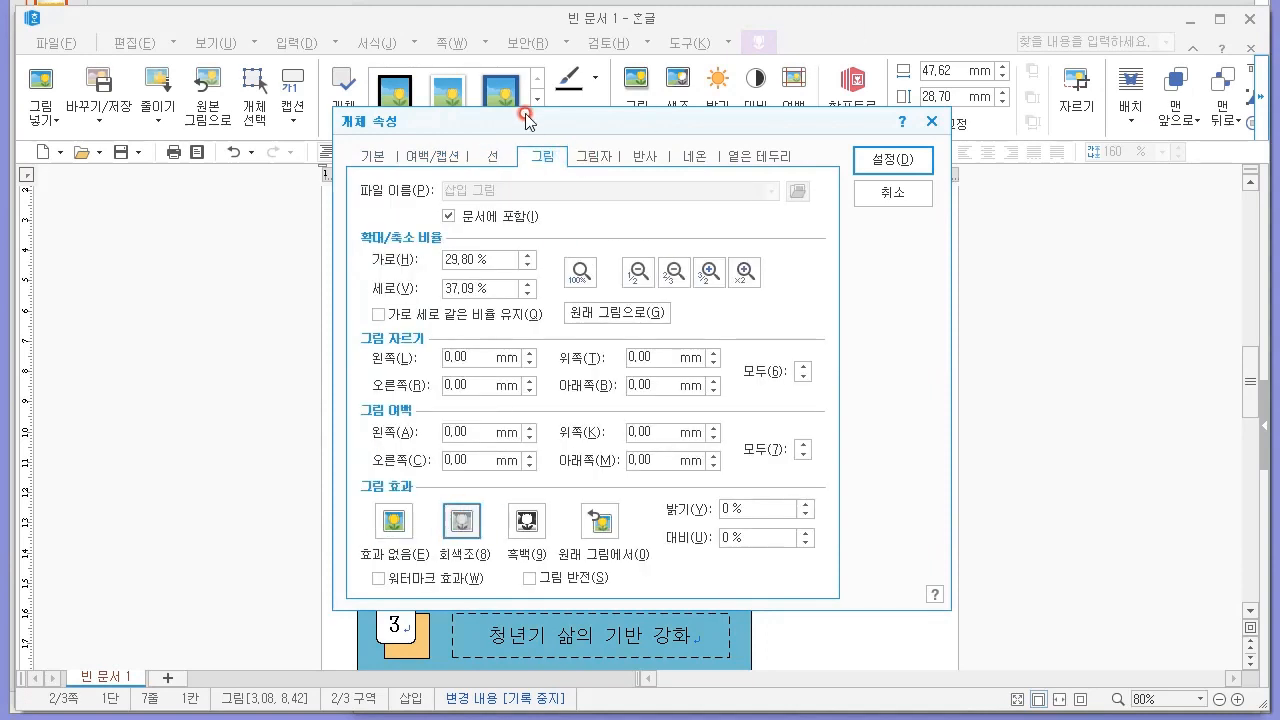
Step: Recheck the picture specification in the exam PDF, set the picture's text wrapping to in front of text and apply the properties
key(alt+Tab)
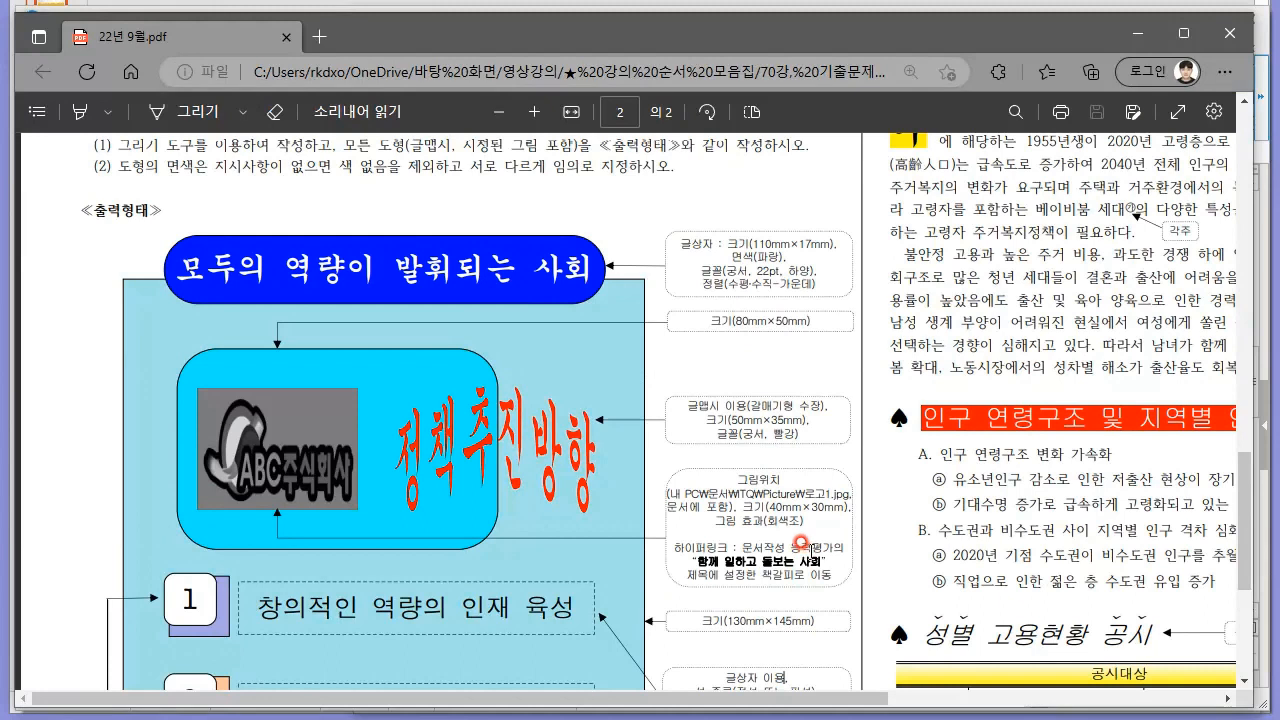
key(alt+Tab)
click(369, 160)
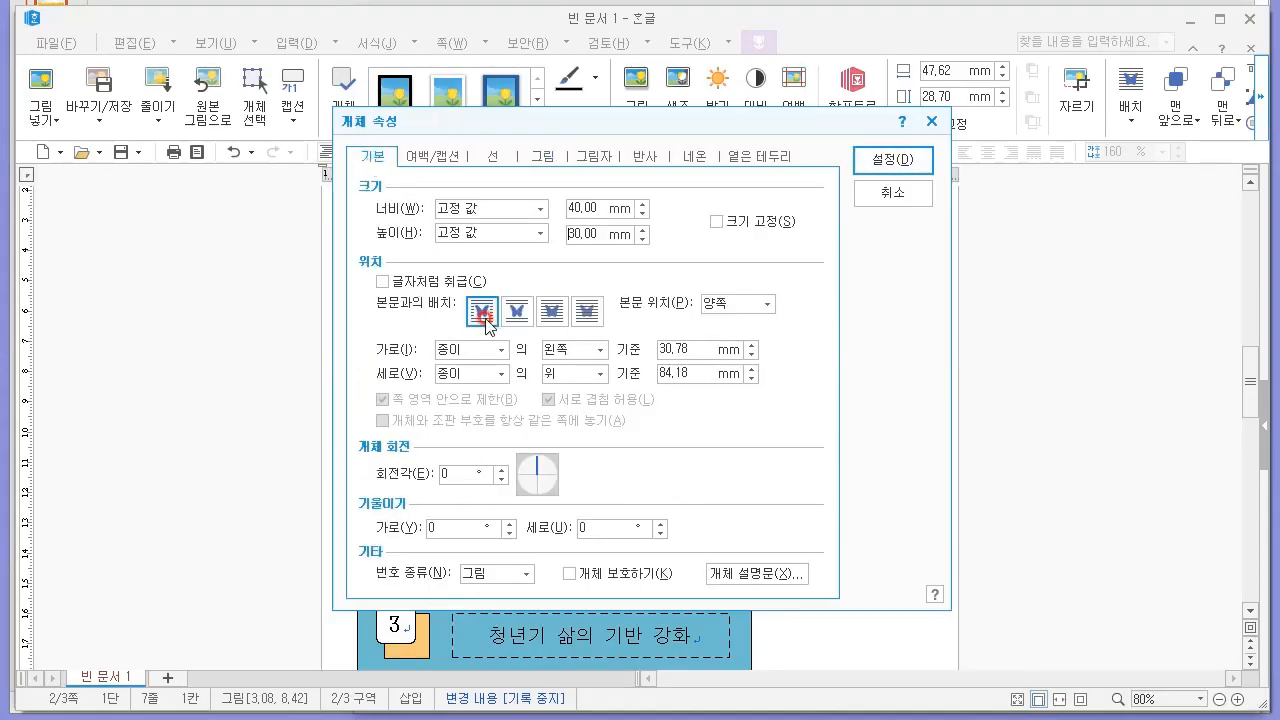
click(554, 312)
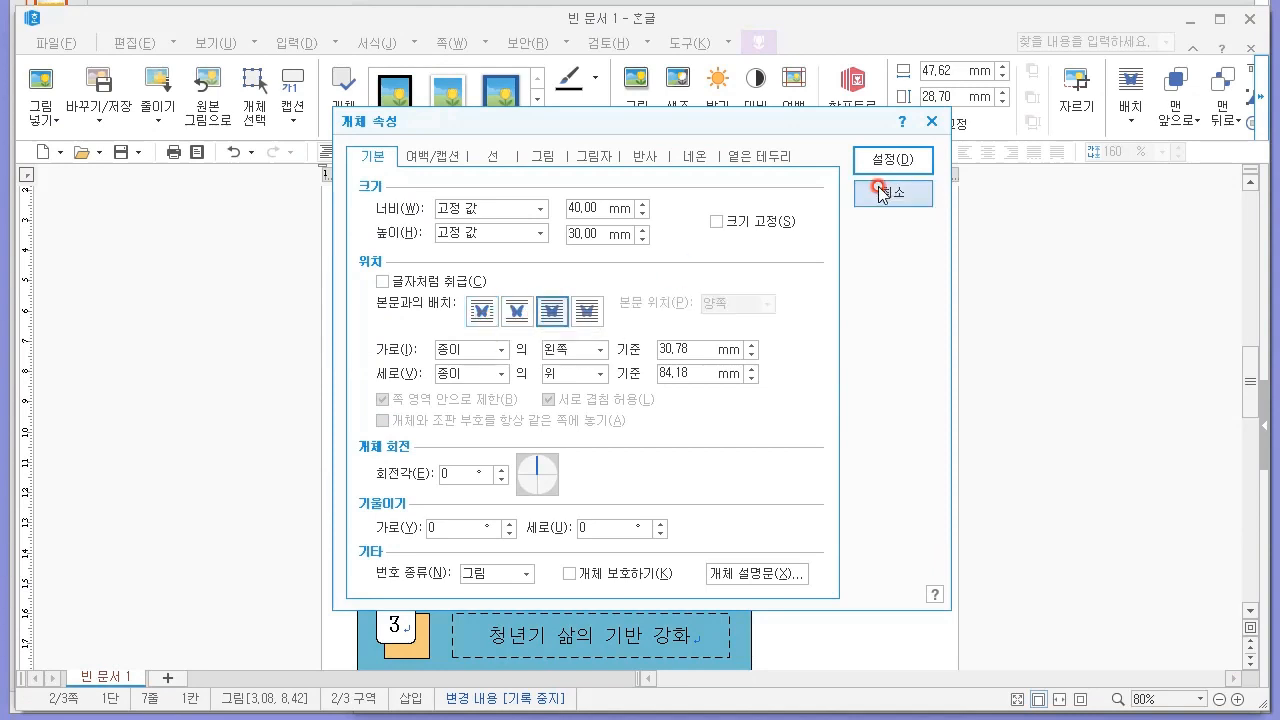
click(880, 160)
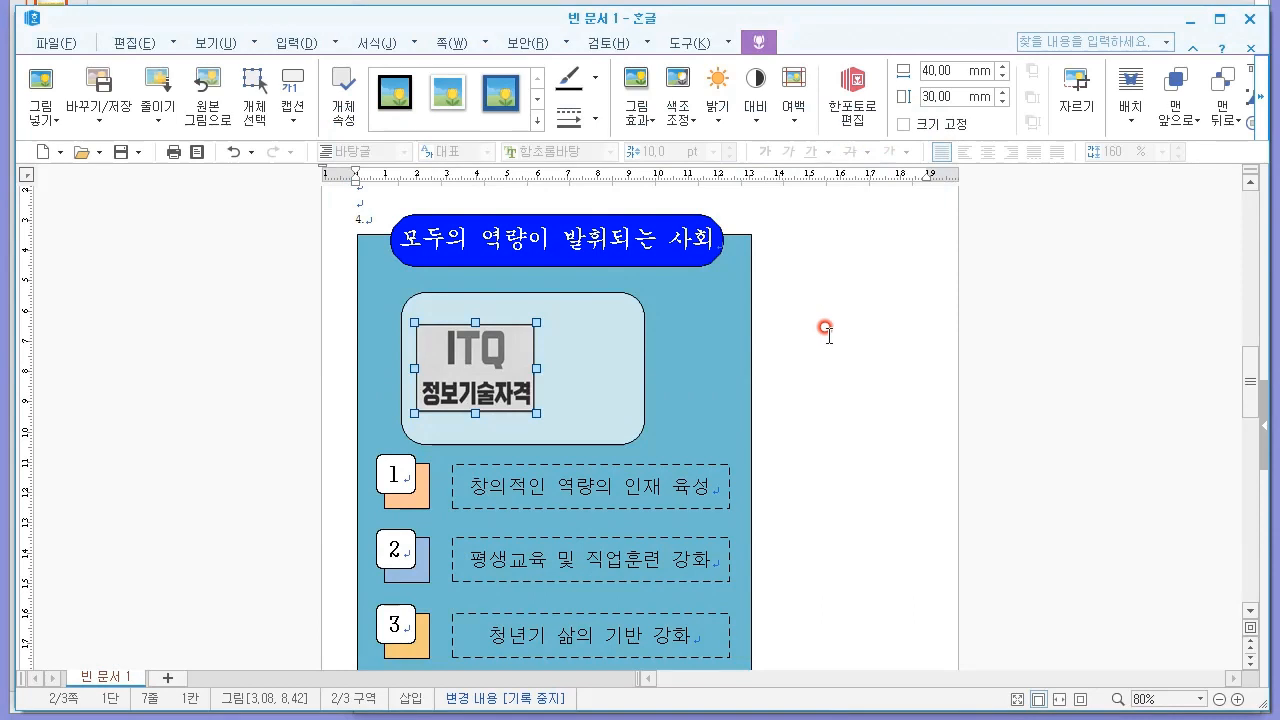
Step: Open the hyperlink settings of the picture and check the exam PDF for the link target it requires
right_click(486, 365)
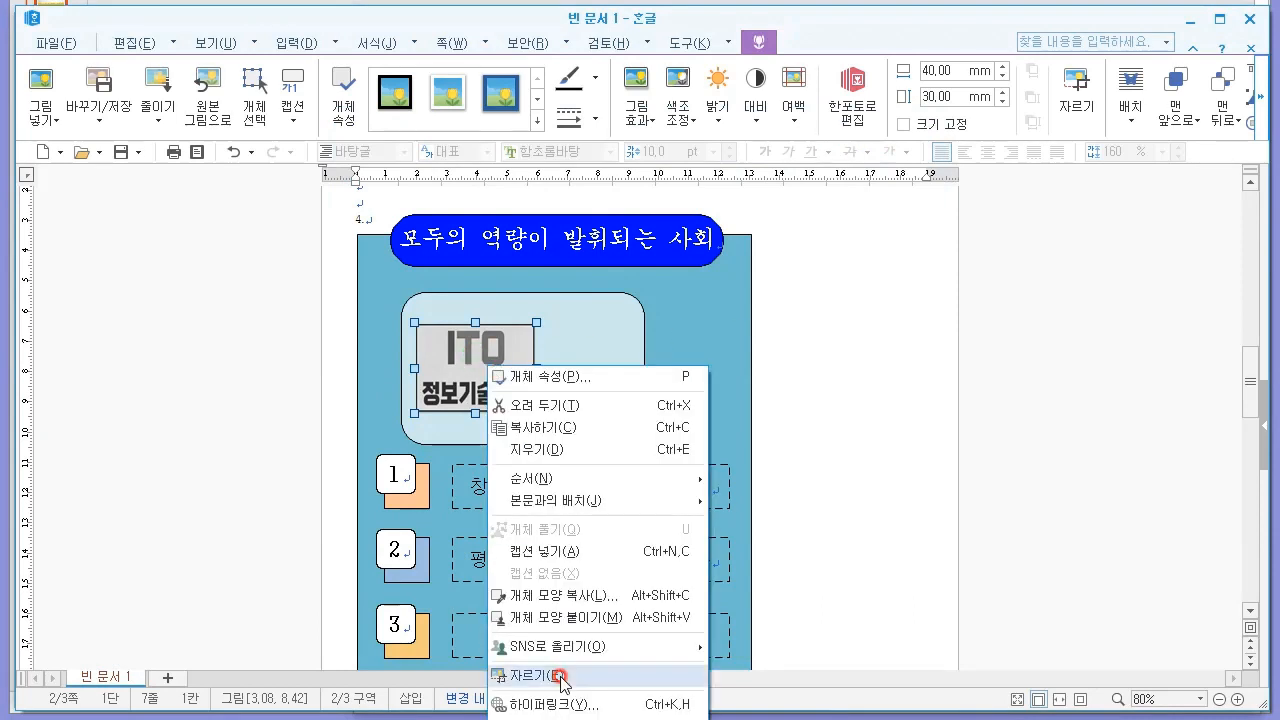
click(560, 705)
key(alt+Tab)
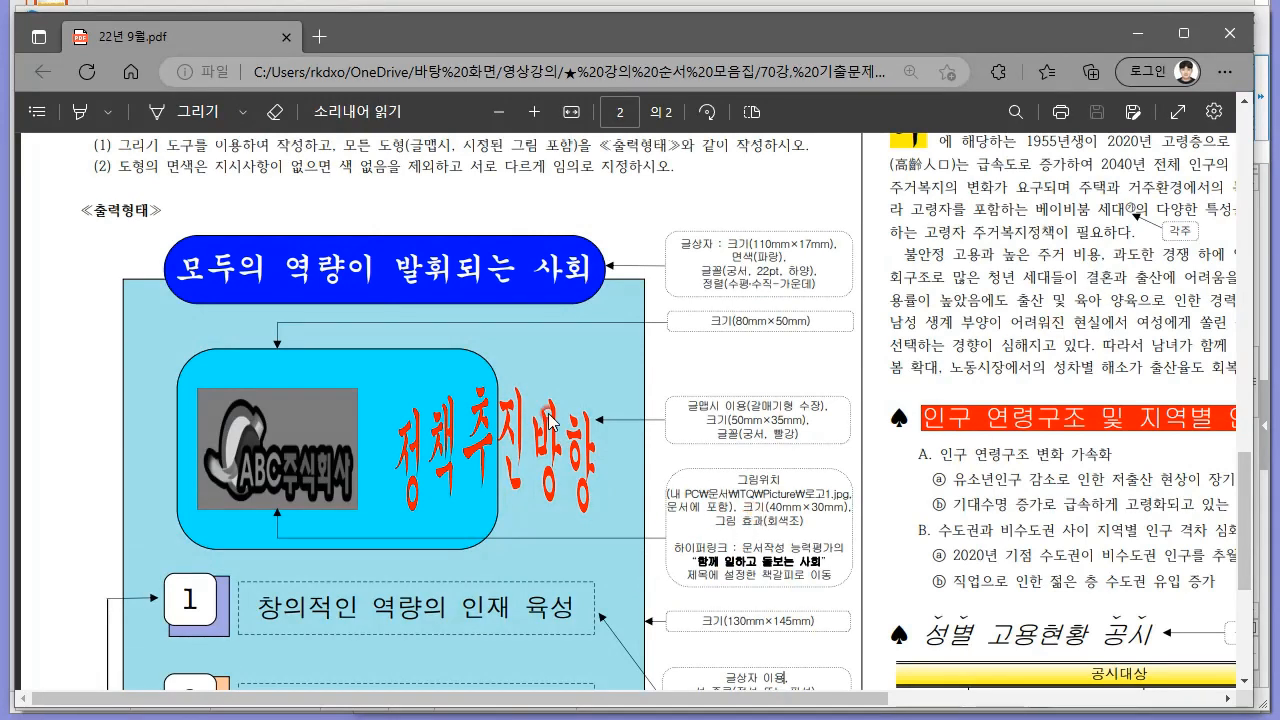
key(alt+Tab)
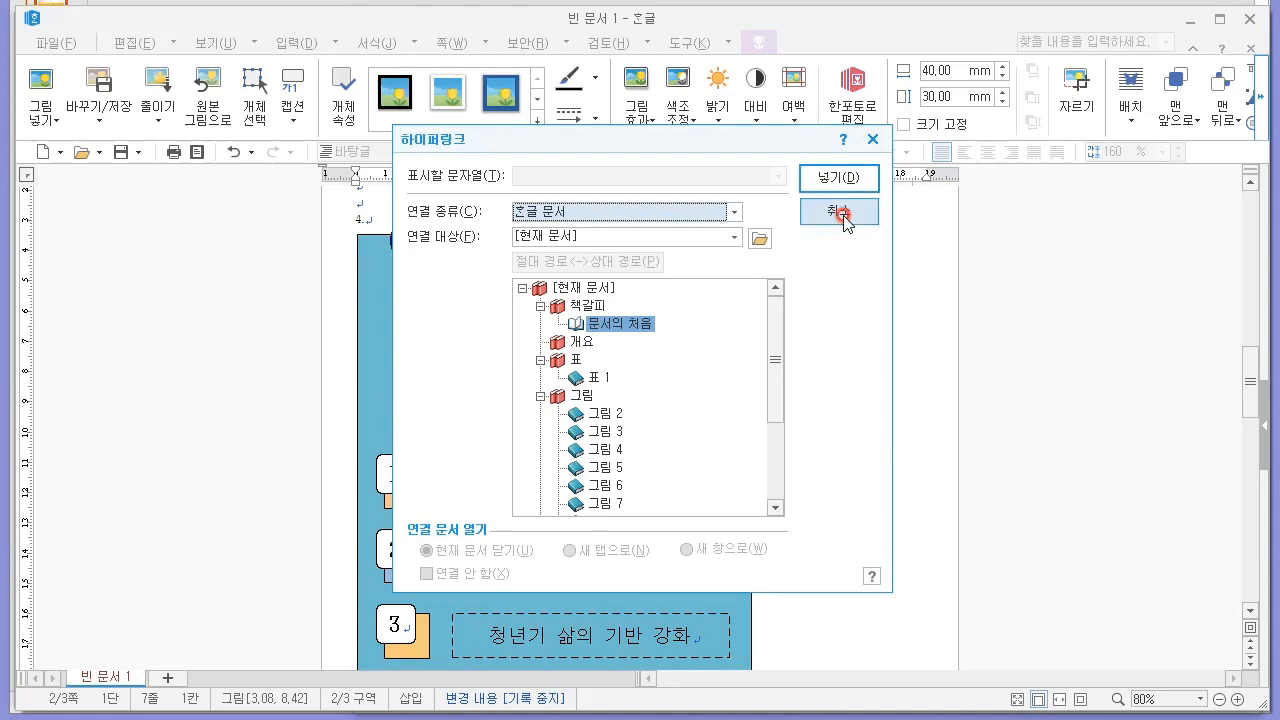
click(827, 176)
Step: Check the 글맵시 specification in the exam PDF and start a new 글맵시 using a light blue preset from the gallery's second row
click(105, 22)
click(138, 43)
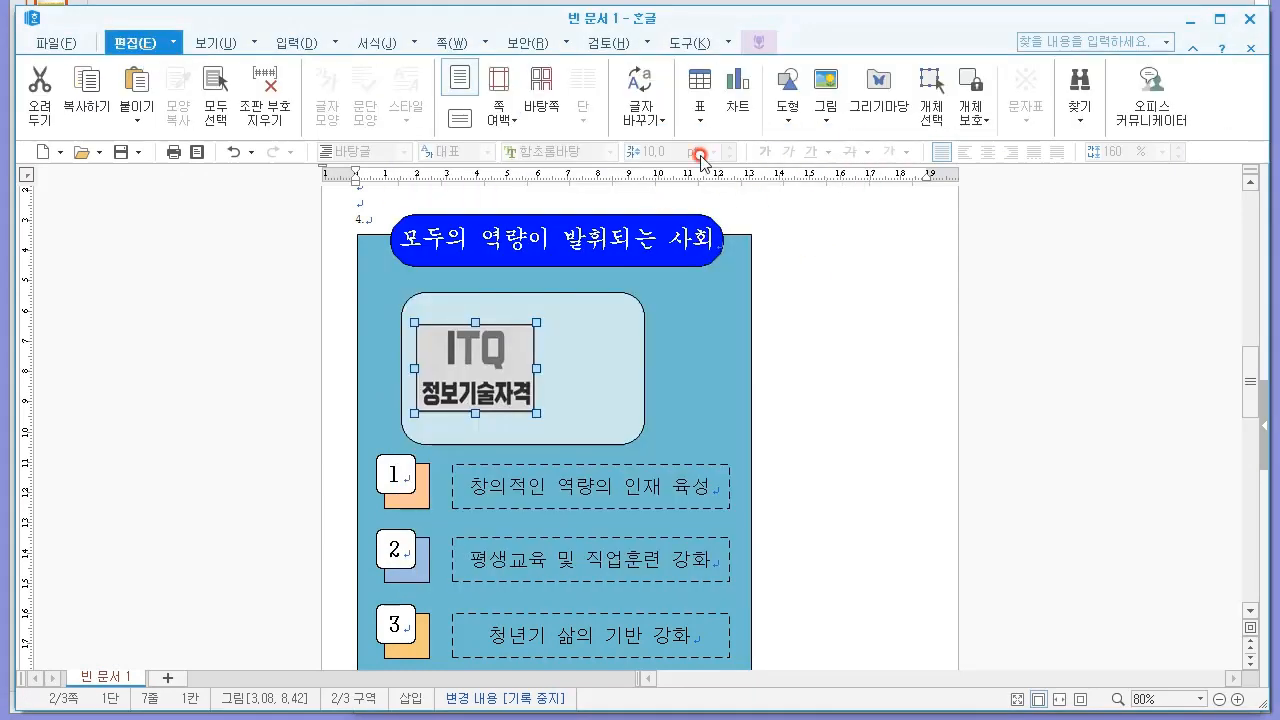
click(220, 43)
click(293, 44)
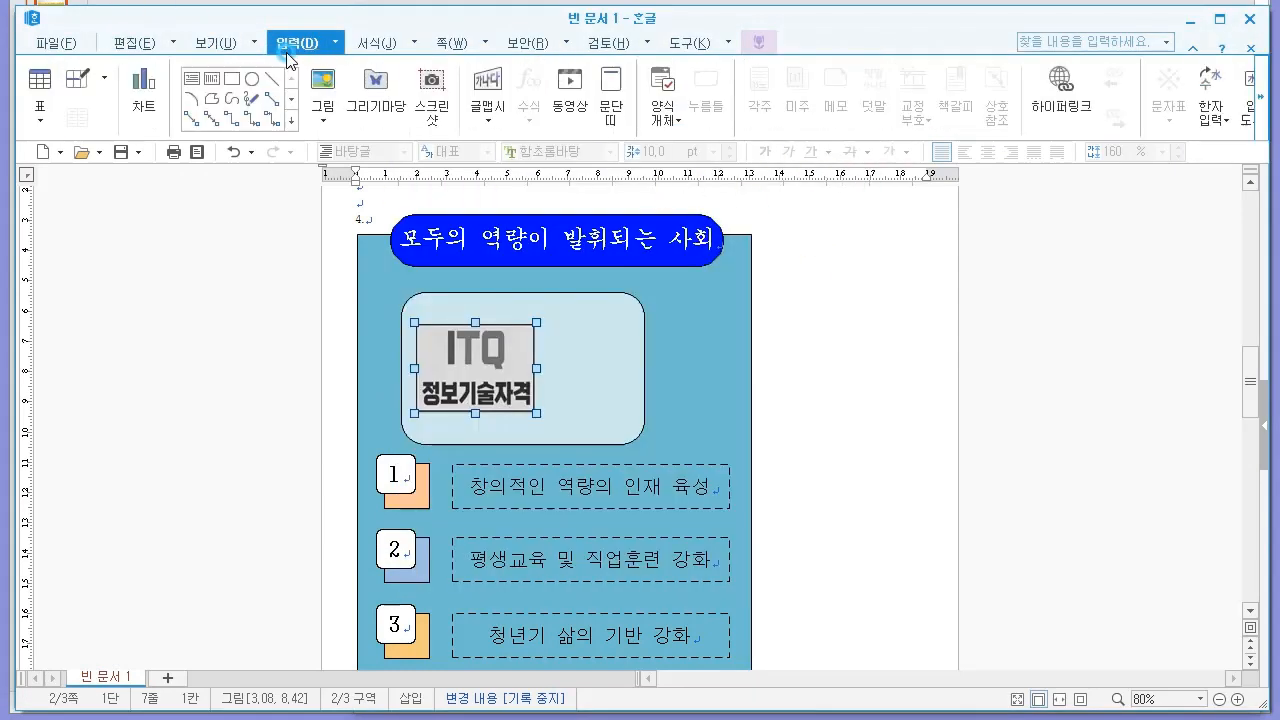
click(488, 115)
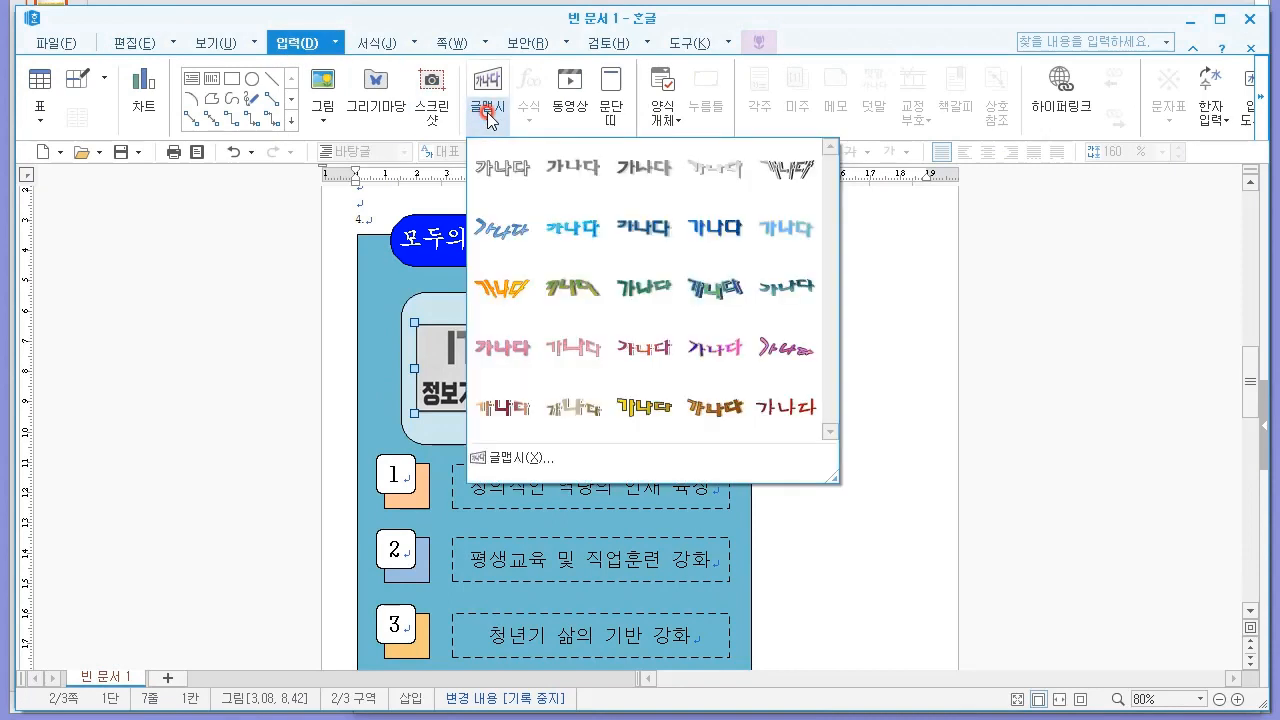
click(503, 173)
key(alt+Tab)
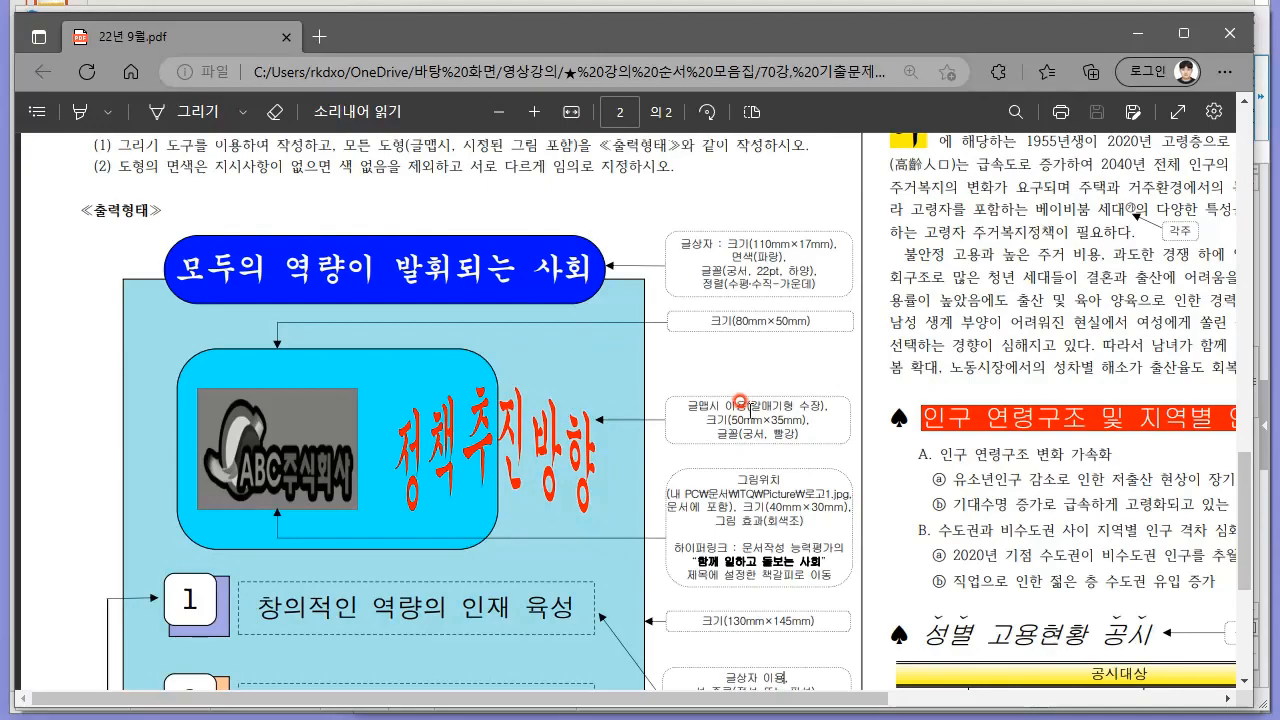
key(alt+Tab)
click(500, 122)
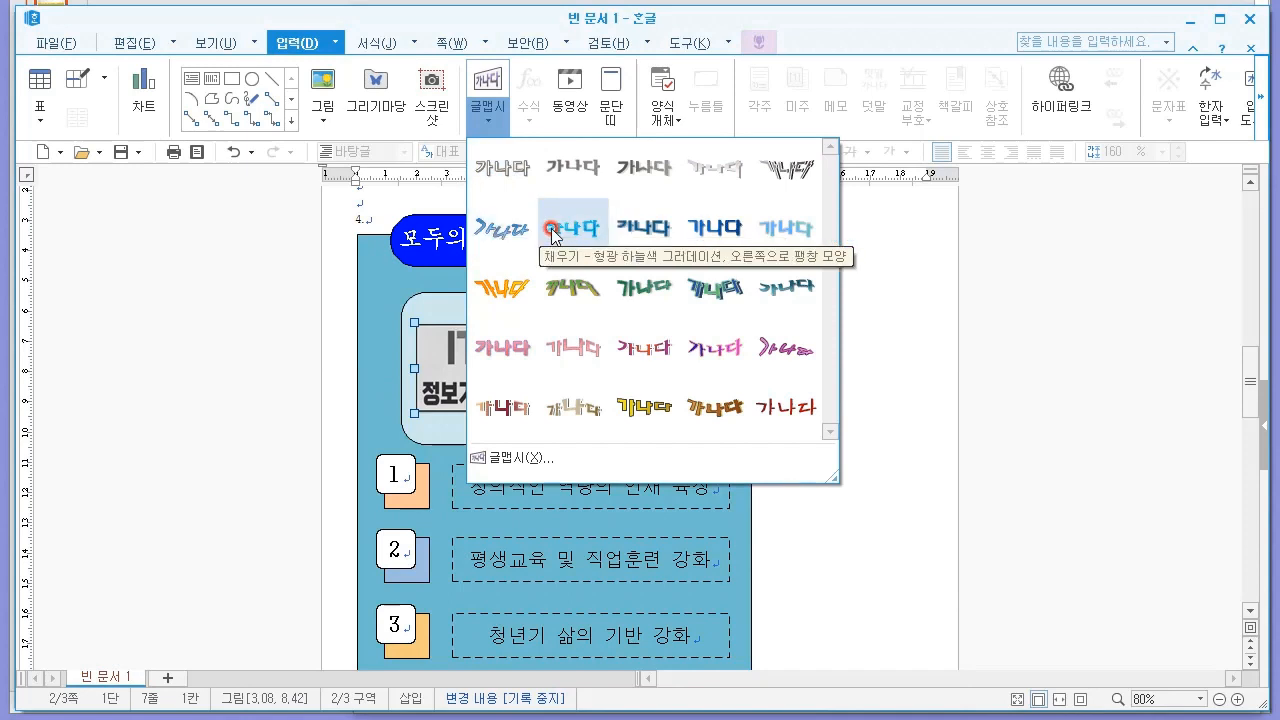
click(781, 230)
Step: Enter "정책추진방향" as the 글맵시 text, following the exam PDF
key(alt+Tab)
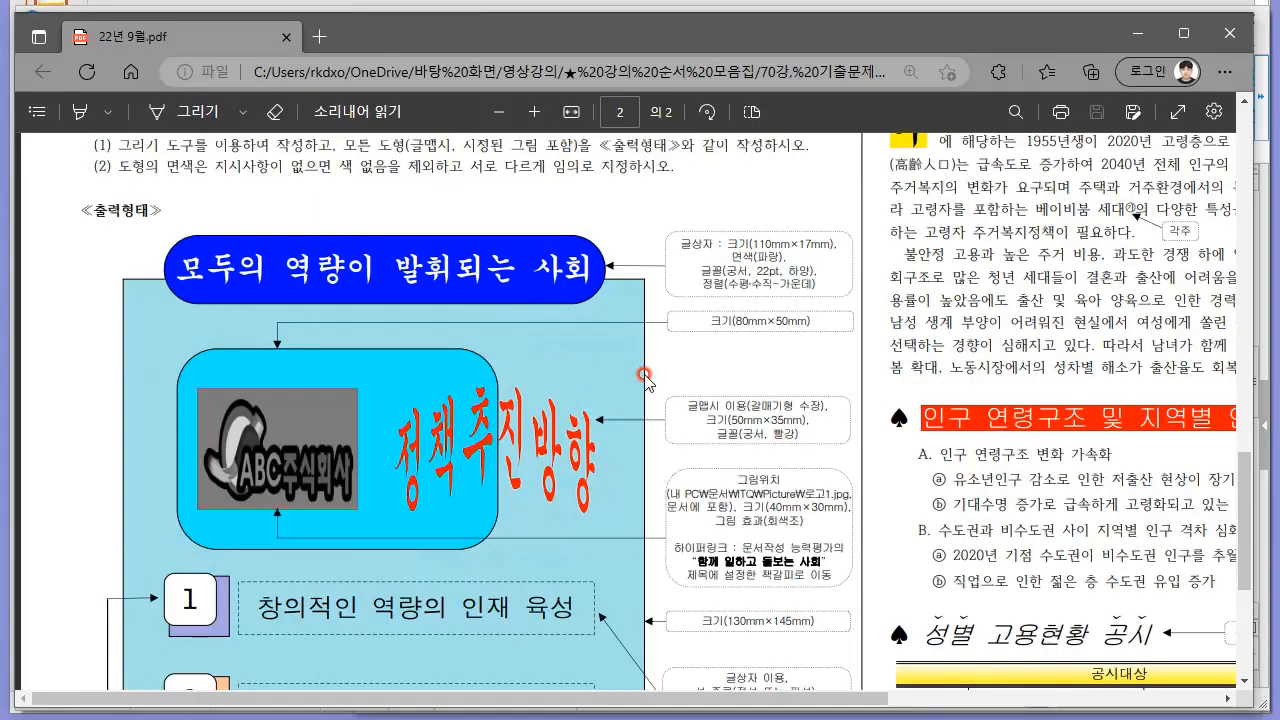
key(alt+Tab)
text(정)
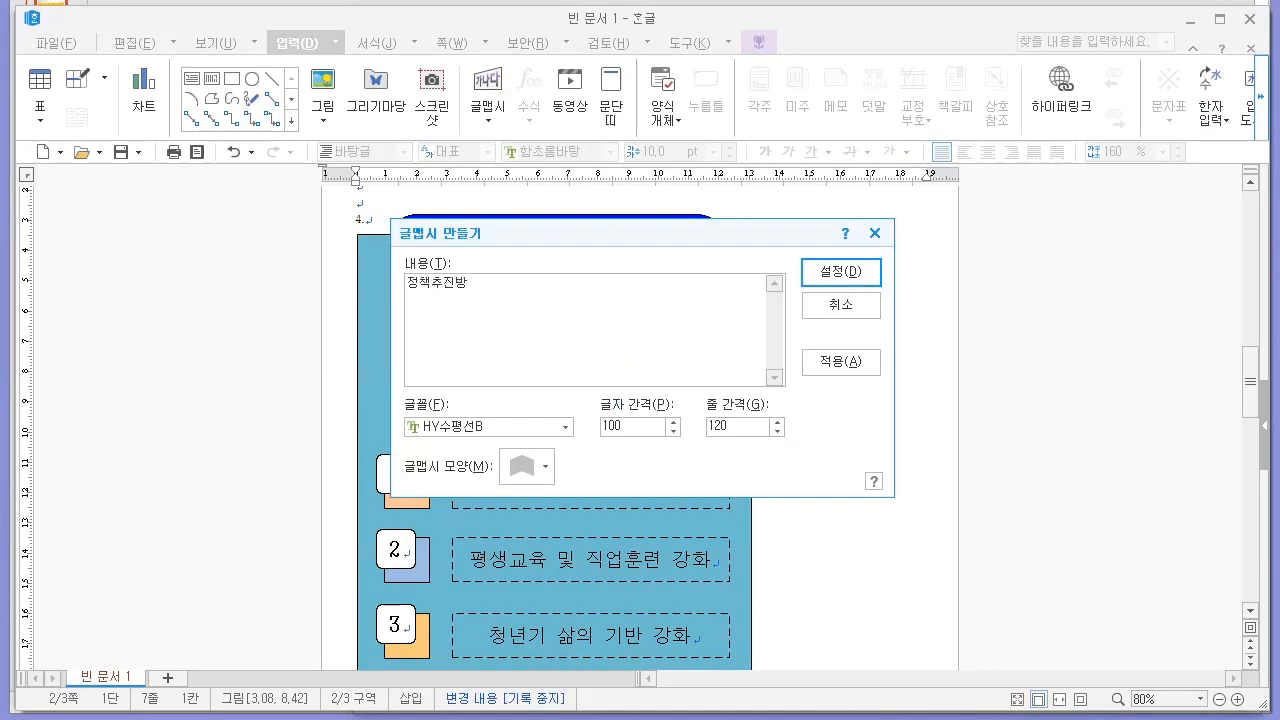
text(책추진방향)
Step: Set the 글맵시 font to 궁서, choose the chevron (갈매기형 수장) shape required by the exam PDF and insert the object
key(alt+Tab)
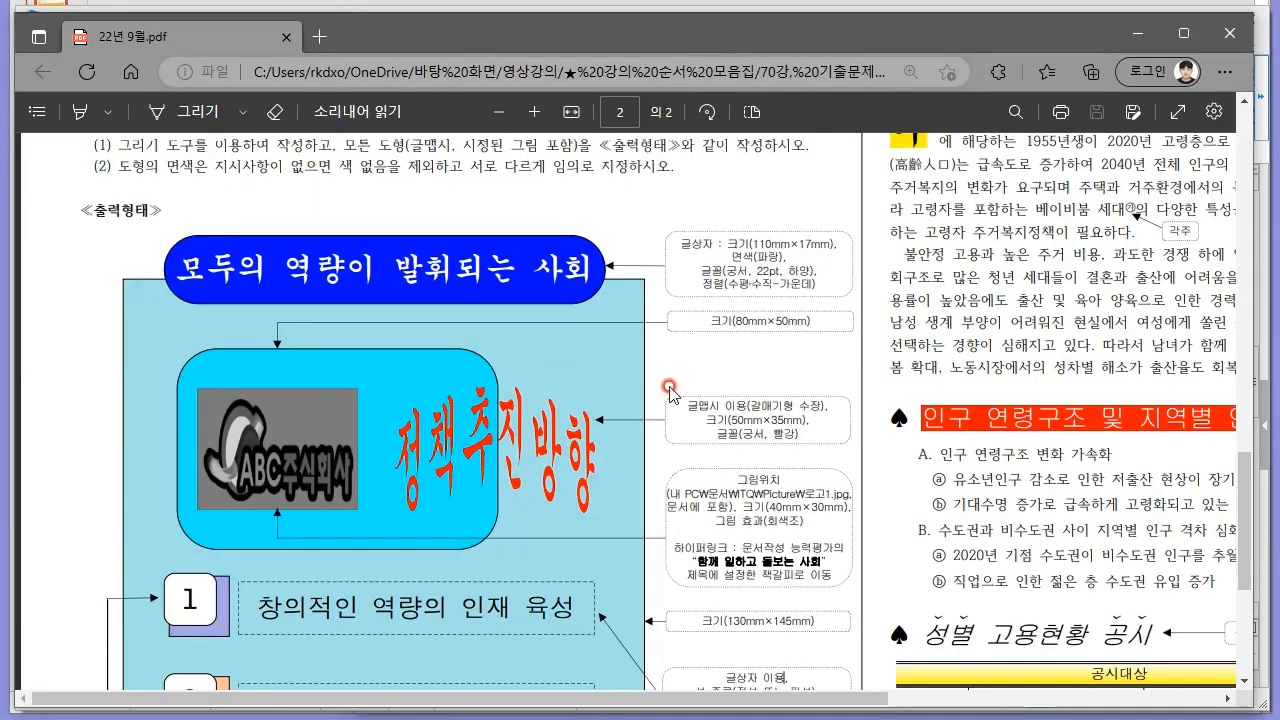
key(alt+Tab)
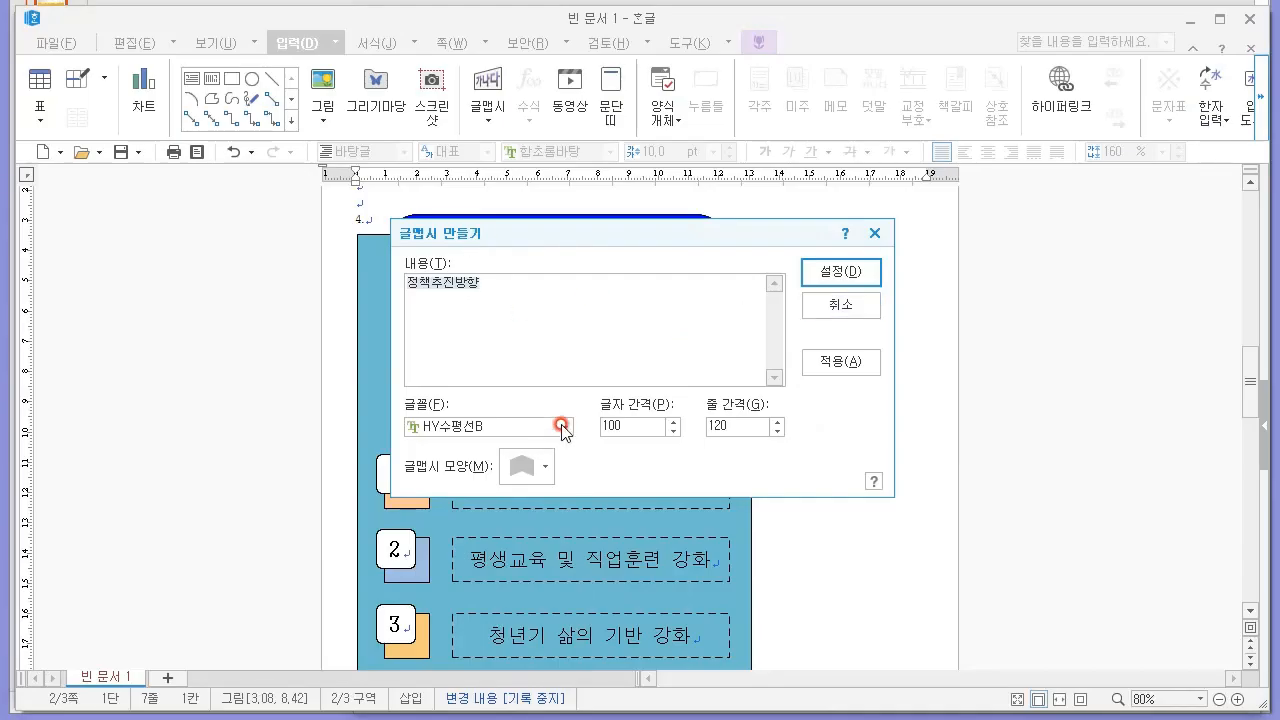
key(alt+Tab)
key(alt+Tab)
click(528, 427)
text(궁서)
click(528, 427)
click(542, 455)
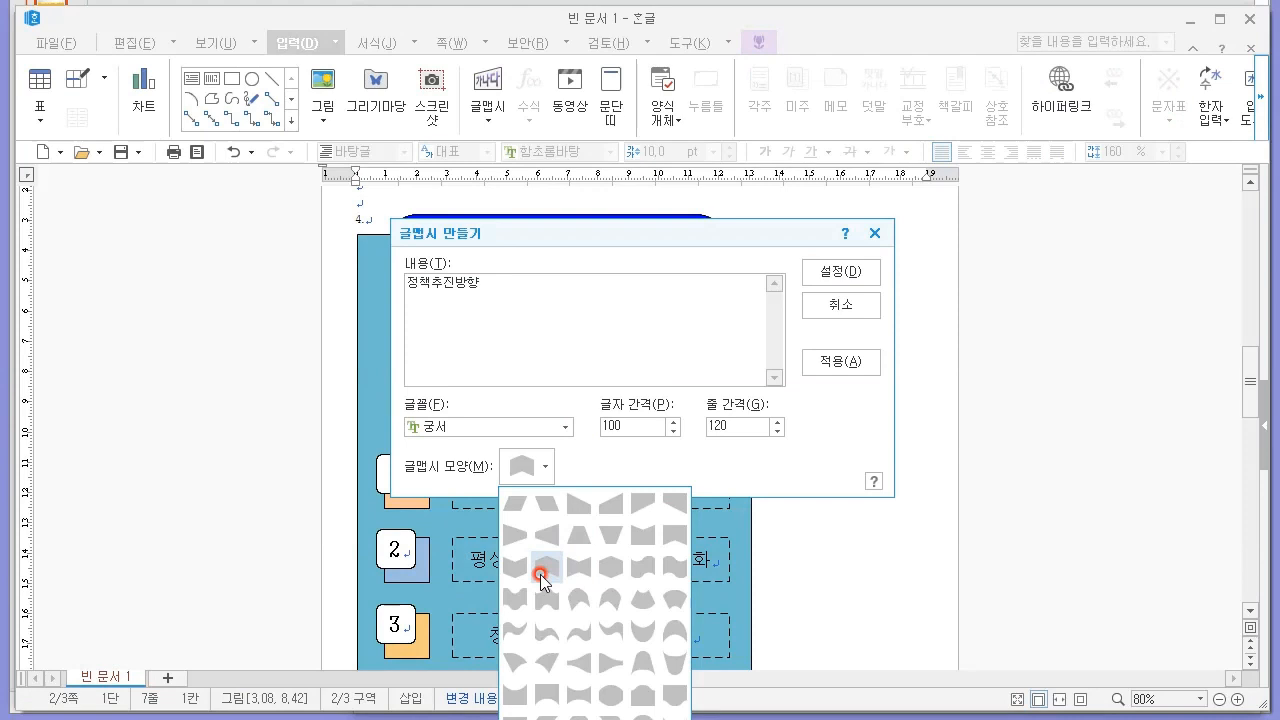
click(541, 576)
click(836, 272)
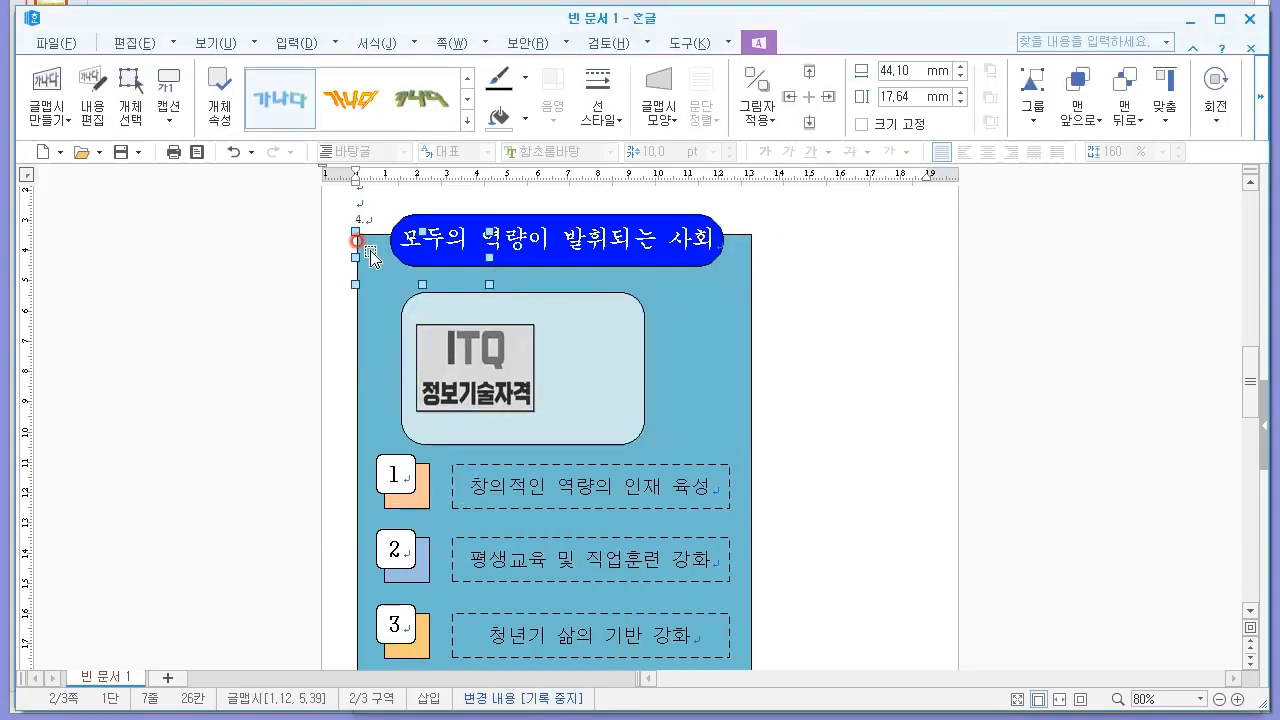
Step: Try to pull the 글맵시 out from behind the large background rectangle, and undo the moves of both objects
double_click(371, 262)
key(Escape)
click(349, 249)
click(372, 251)
click(410, 241)
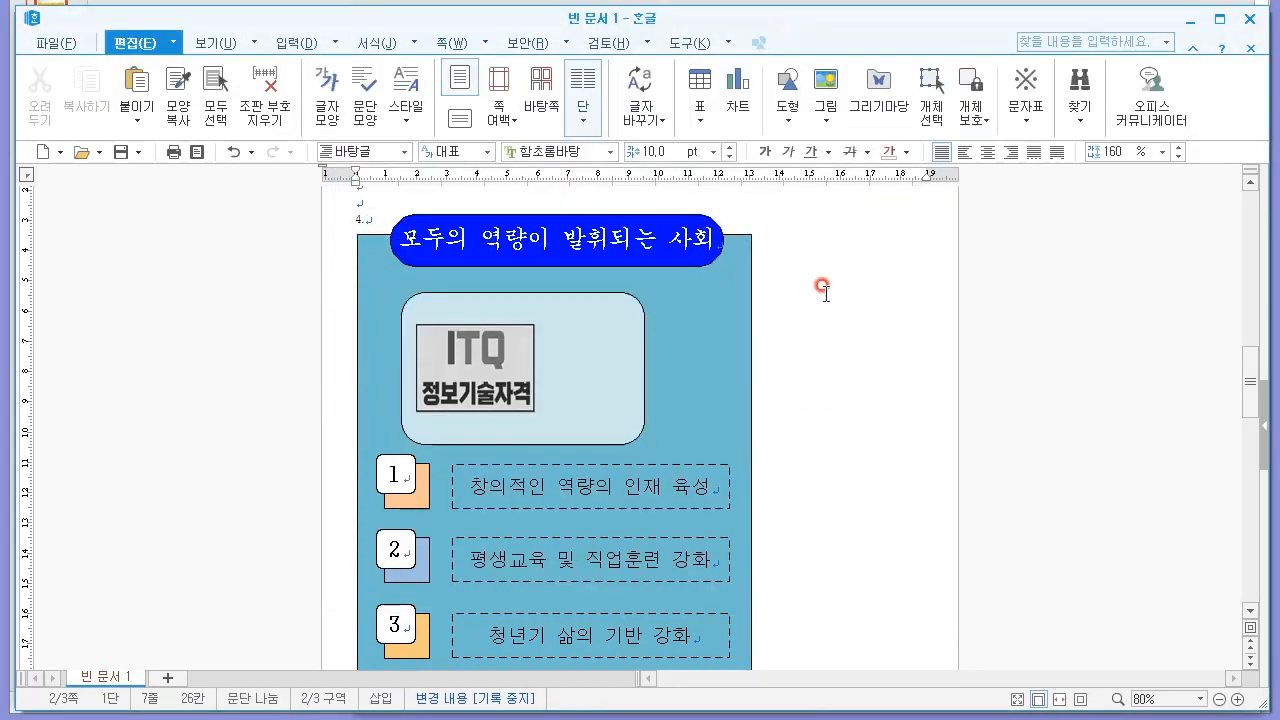
drag(709, 297, 774, 360)
drag(385, 268, 819, 409)
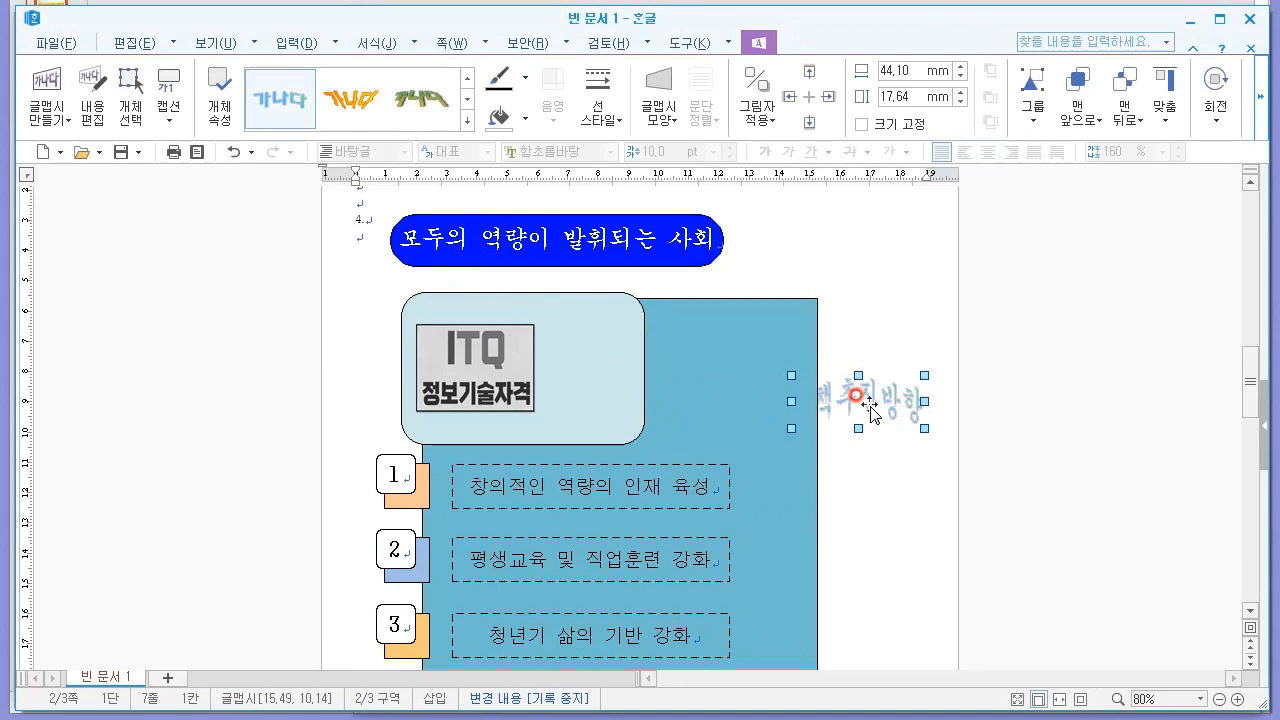
click(785, 394)
click(752, 379)
click(880, 377)
key(ctrl+z)
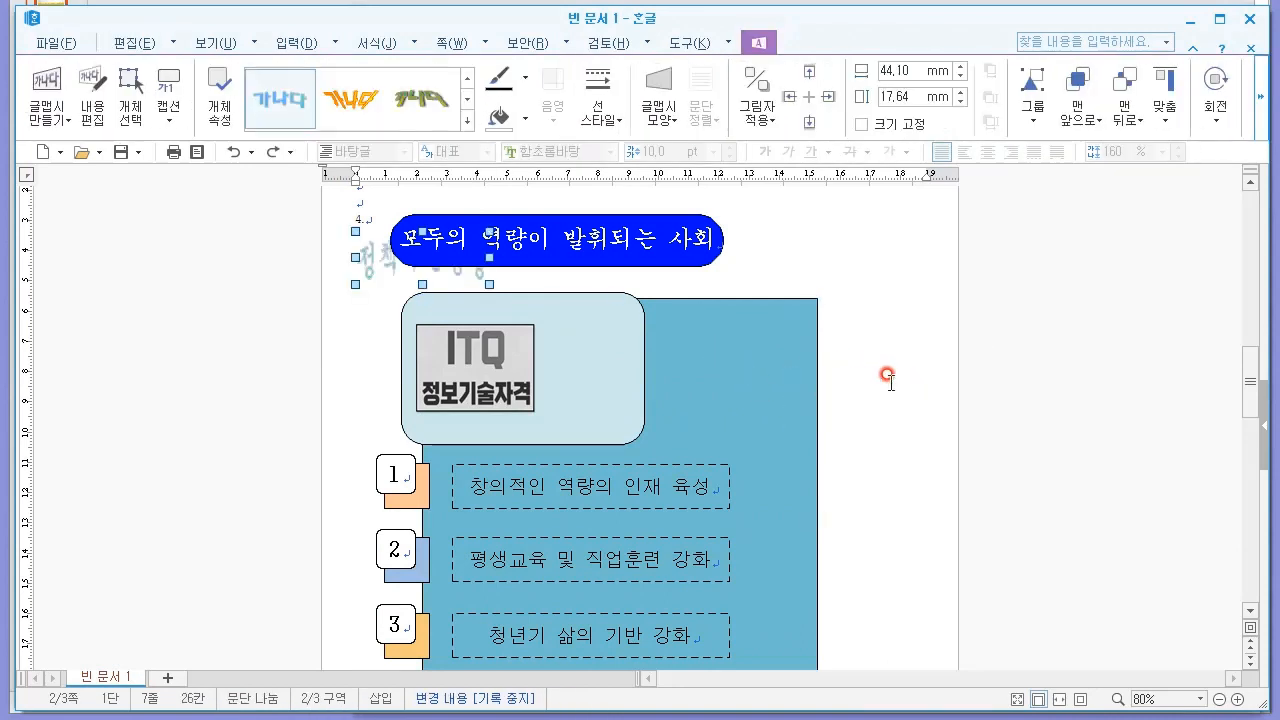
key(ctrl+z)
Step: Set the 글맵시's text wrapping to in front of text and position it beside the picture, overlapping the rounded rectangle's edge
click(818, 367)
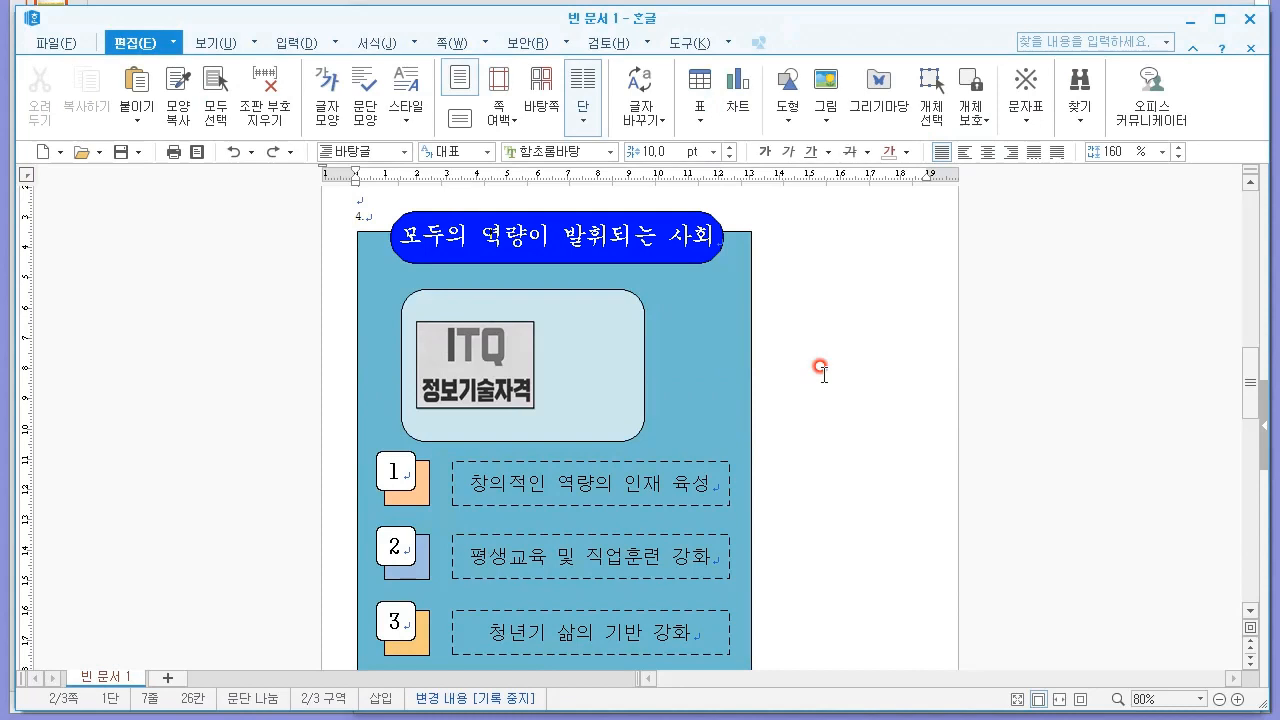
mouse_move(843, 396)
mouse_down()
mouse_move(608, 366)
mouse_move(648, 361)
mouse_move(818, 396)
mouse_up()
double_click(820, 400)
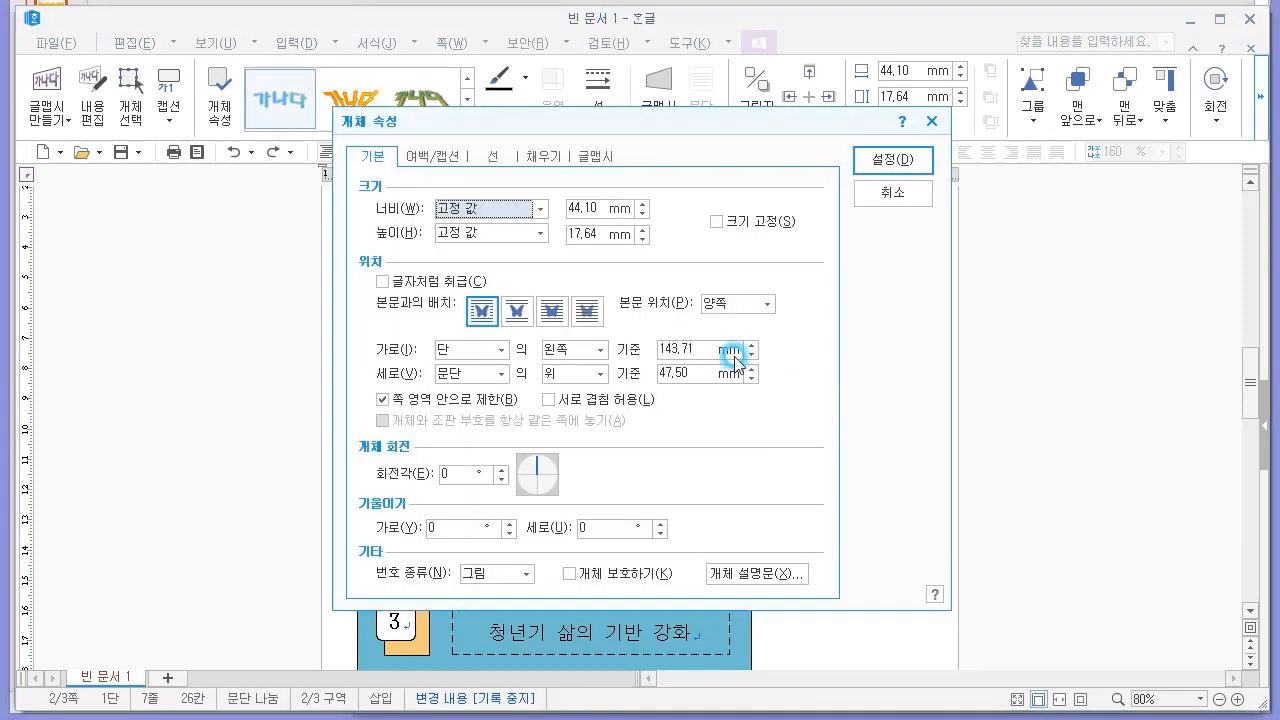
click(552, 311)
click(898, 168)
mouse_move(843, 404)
mouse_down()
mouse_move(745, 372)
mouse_move(666, 380)
mouse_move(643, 366)
mouse_move(660, 364)
mouse_move(636, 337)
mouse_up()
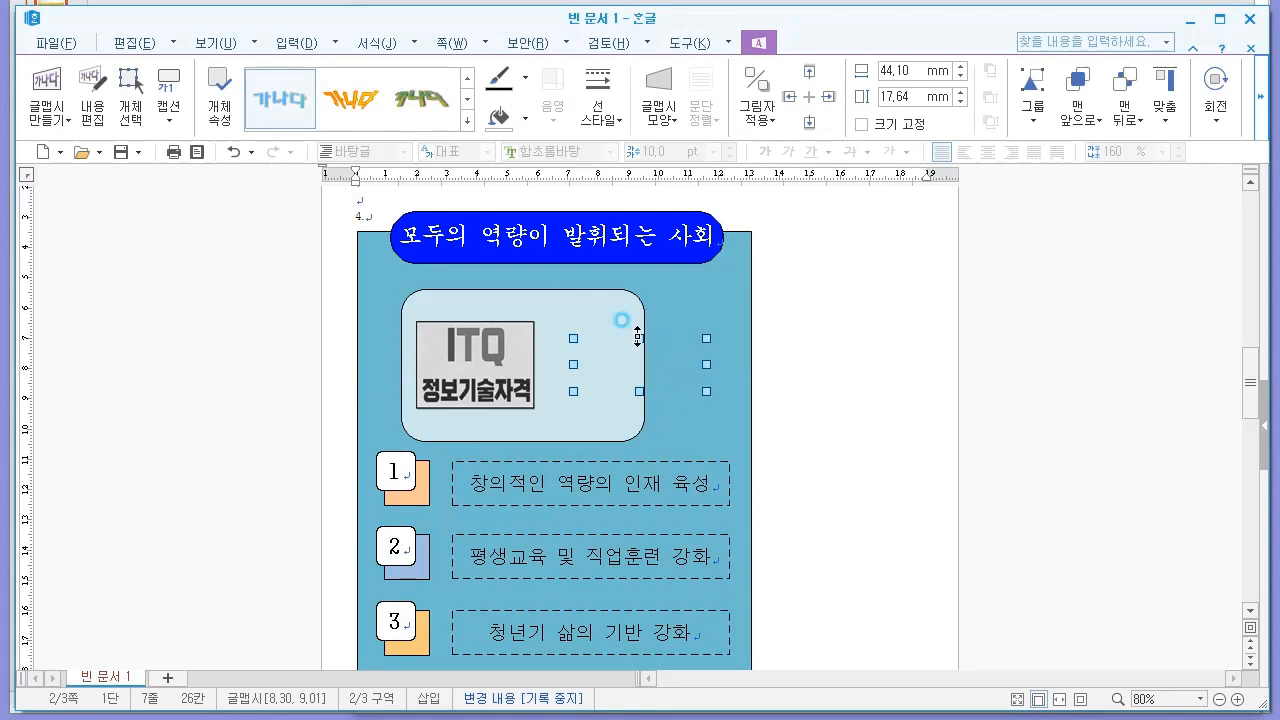
Step: Open the 글맵시's object properties and switch its line colour choices to the 오피스 palette
double_click(637, 337)
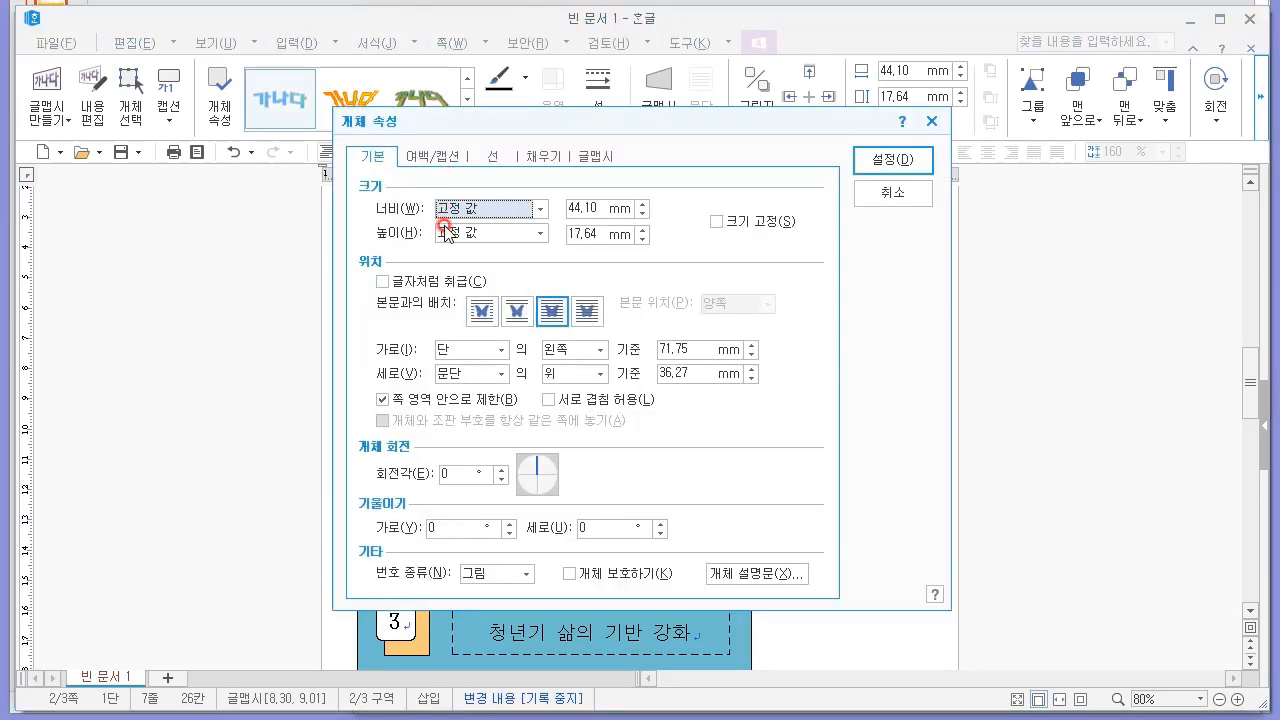
key(alt+Tab)
key(alt+Tab)
click(422, 160)
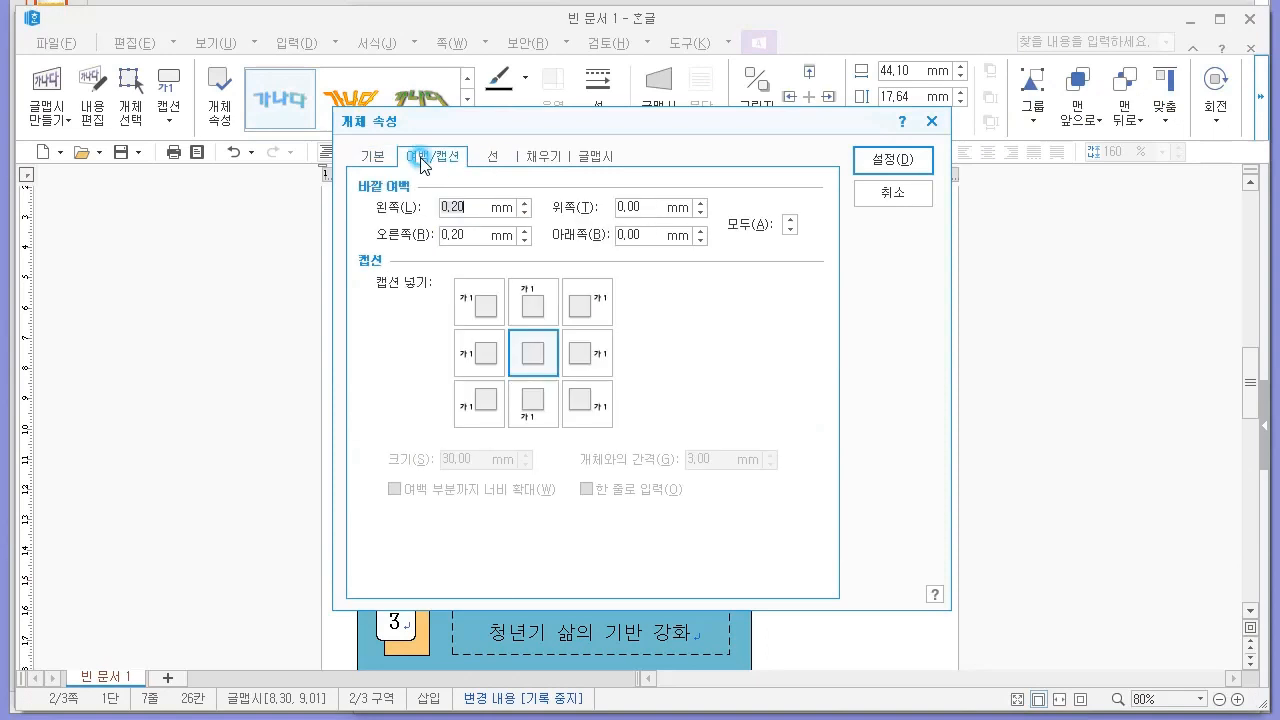
click(495, 157)
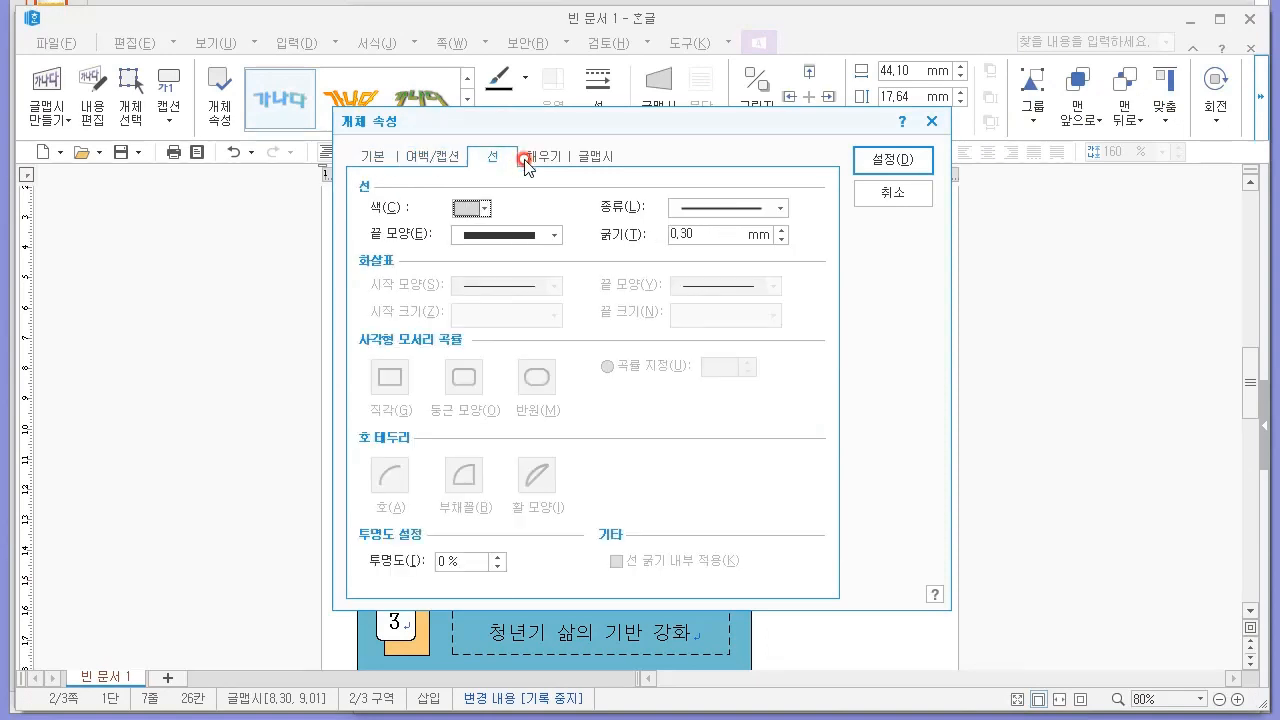
click(470, 208)
click(624, 262)
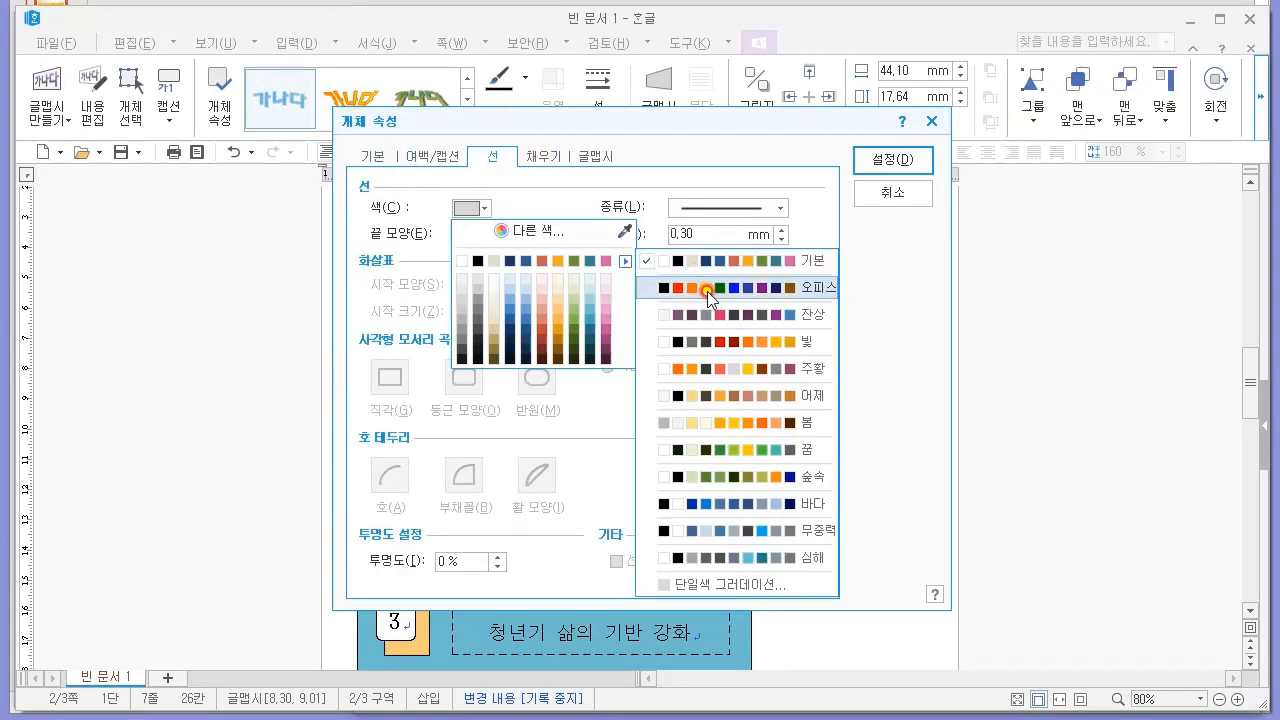
click(712, 290)
click(494, 261)
Step: Fill the 글맵시 with solid red from the 오피스 palette and apply the properties
click(537, 157)
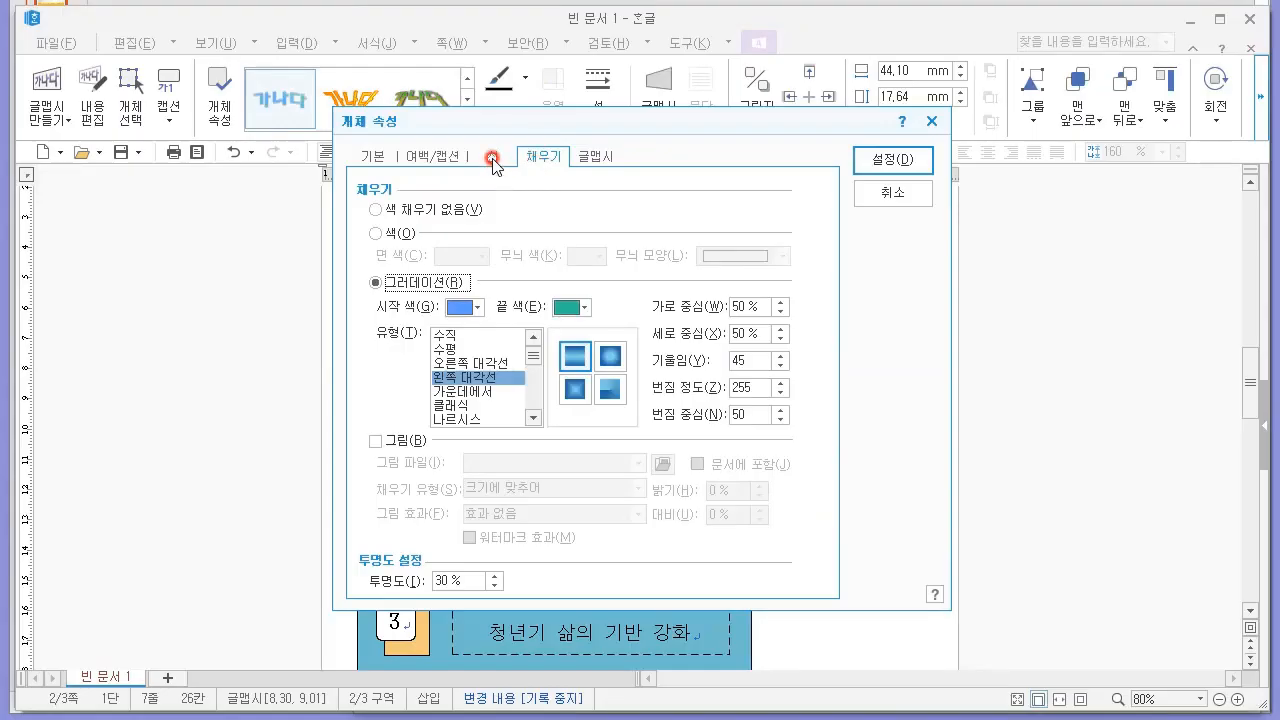
click(492, 157)
click(536, 160)
click(398, 233)
click(452, 256)
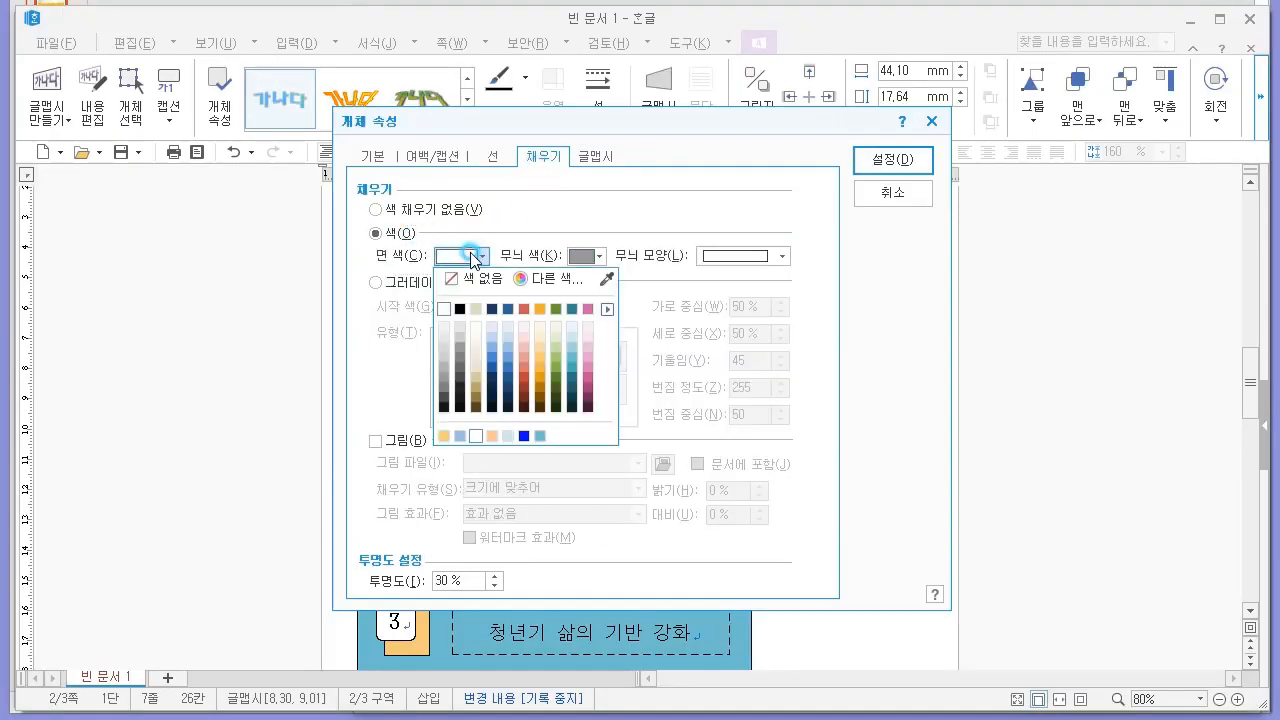
click(608, 310)
click(701, 338)
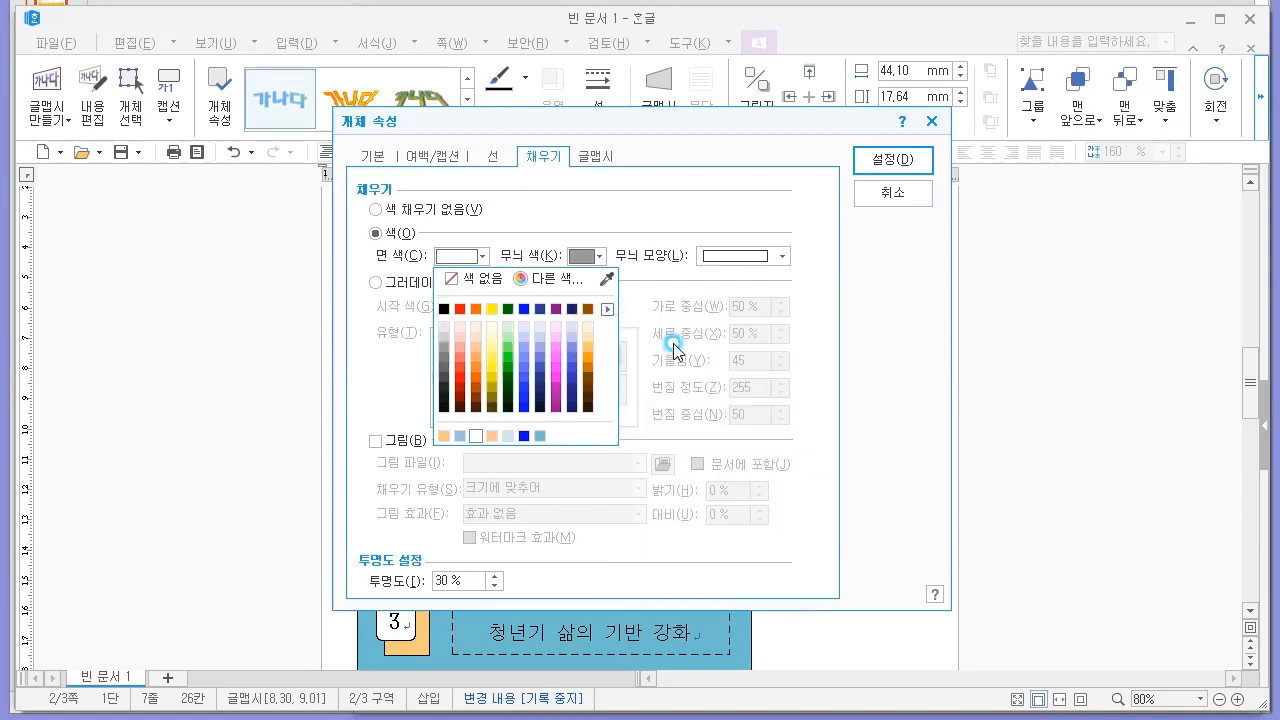
click(459, 309)
click(880, 160)
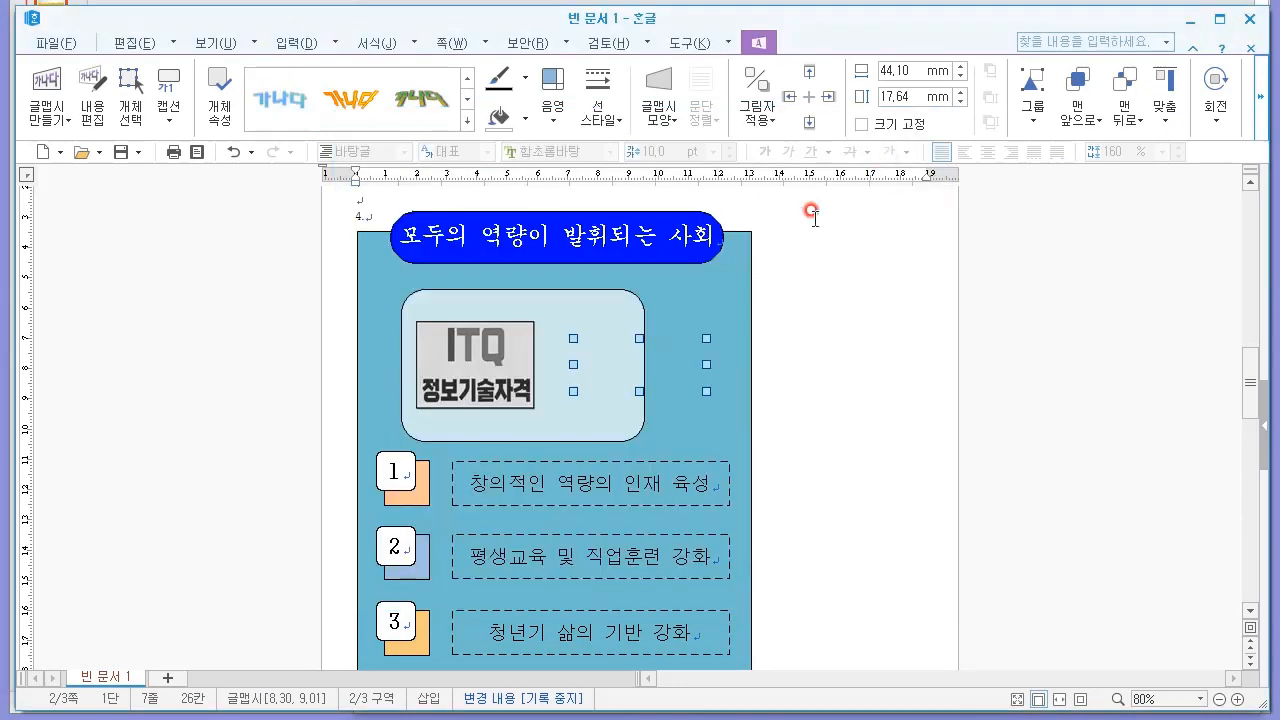
Step: Check that the 글맵시 is wrapped in front of text, and bring it to the front of the overlapping shapes
double_click(703, 334)
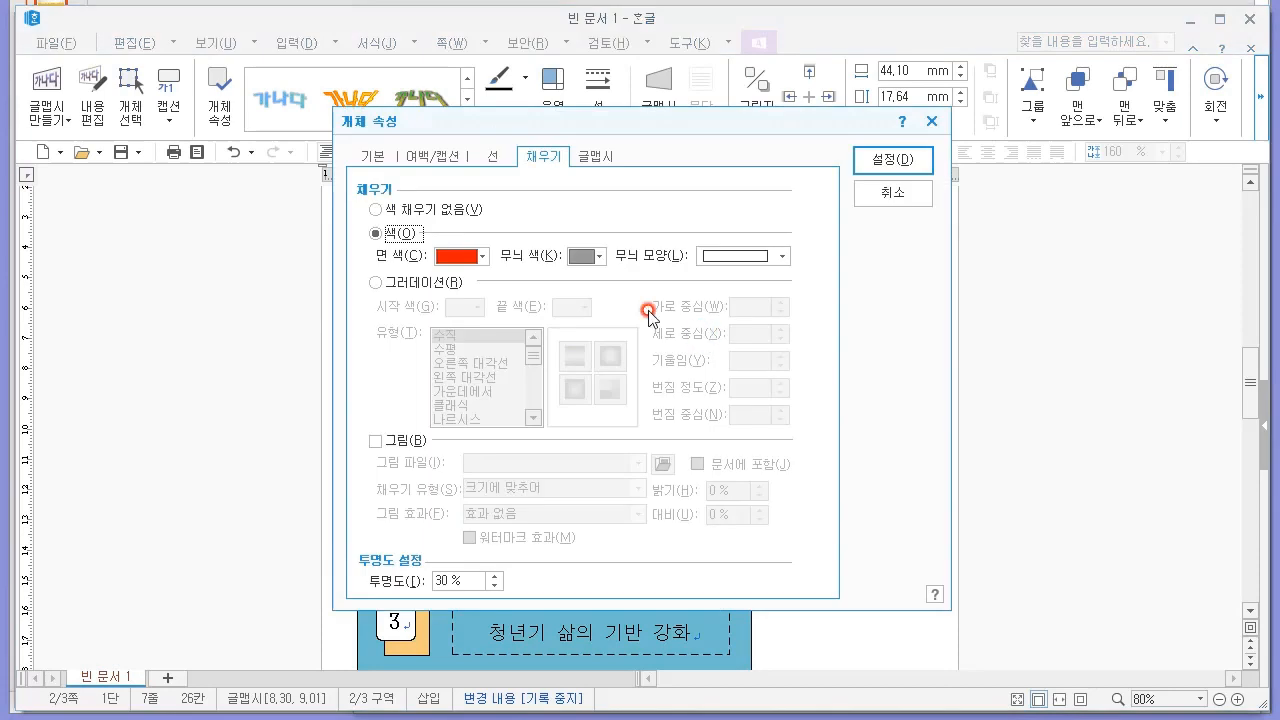
click(374, 156)
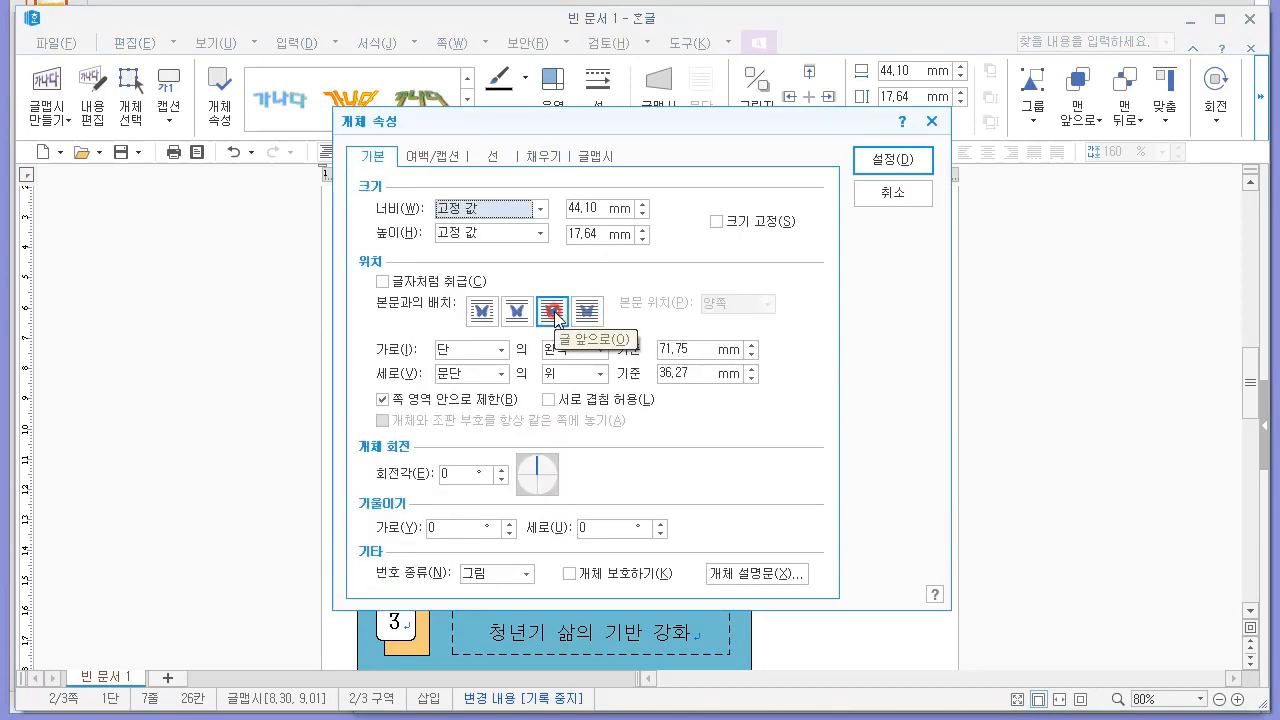
click(893, 160)
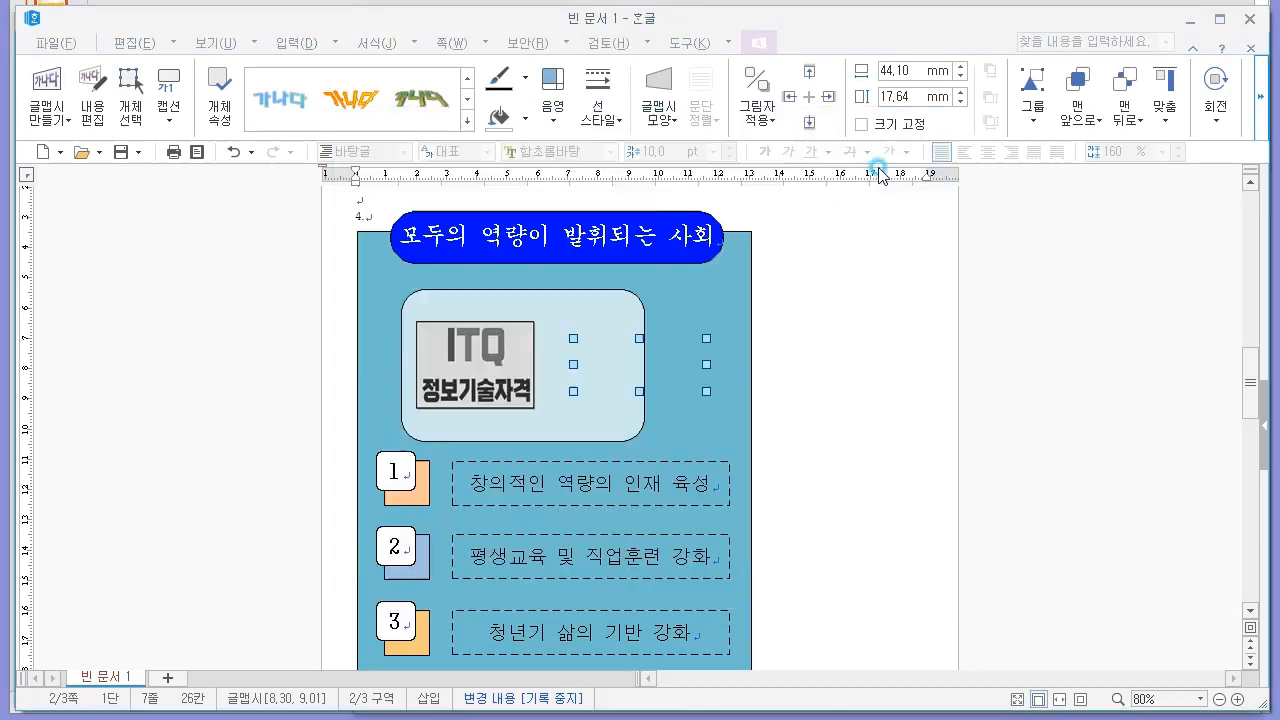
click(1077, 85)
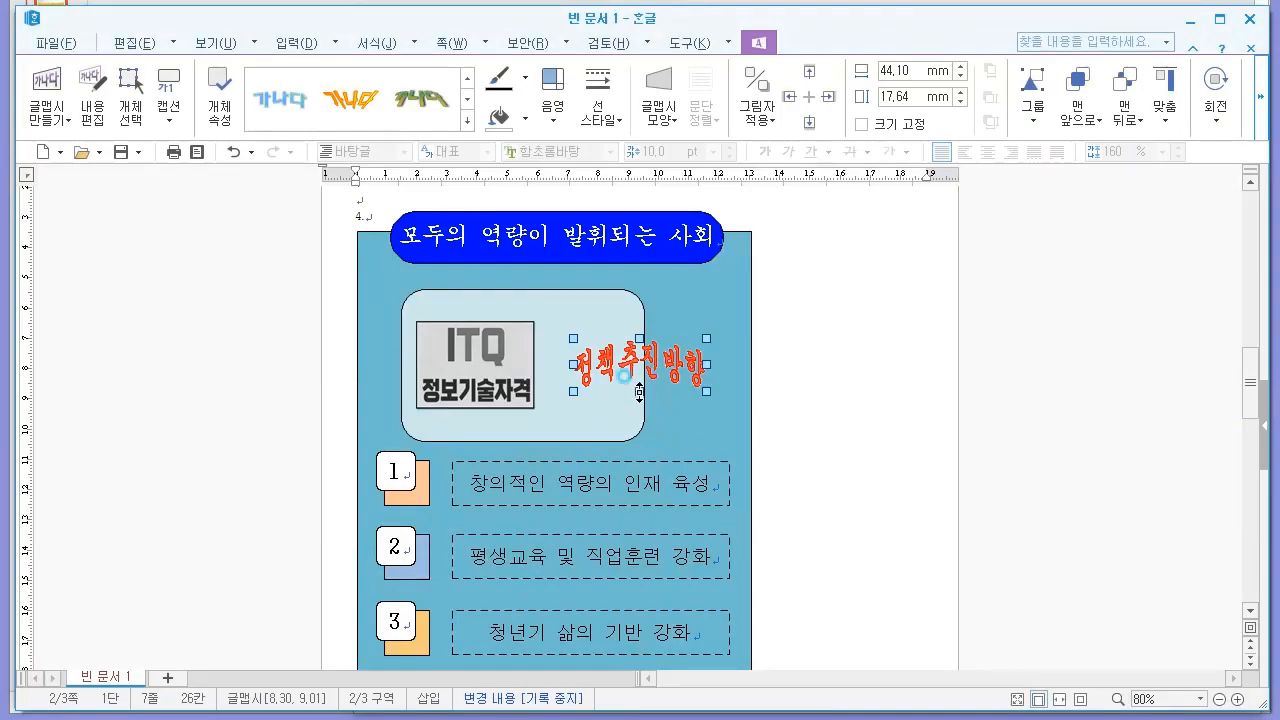
Step: Set the 글맵시 to 50 mm wide and 35 mm high per the exam PDF, and move it slightly right across the rounded rectangle's edge
drag(639, 392, 638, 446)
drag(652, 391, 676, 373)
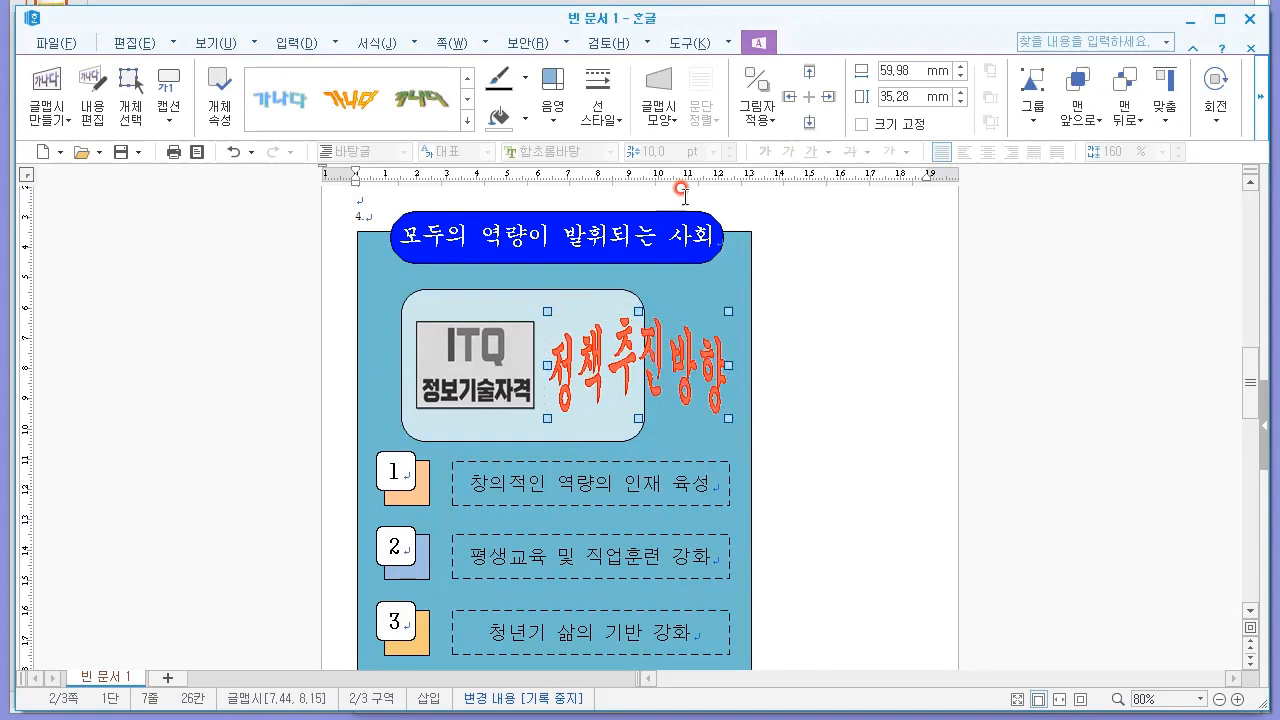
double_click(640, 344)
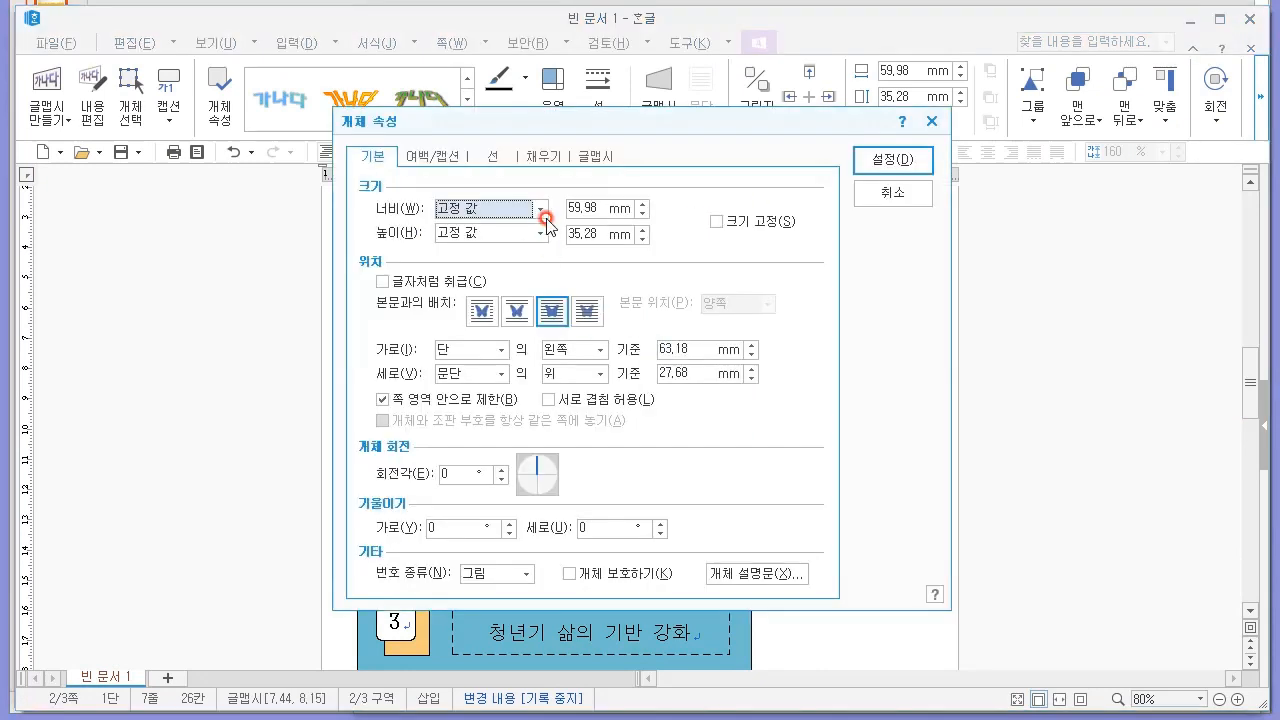
key(alt+Tab)
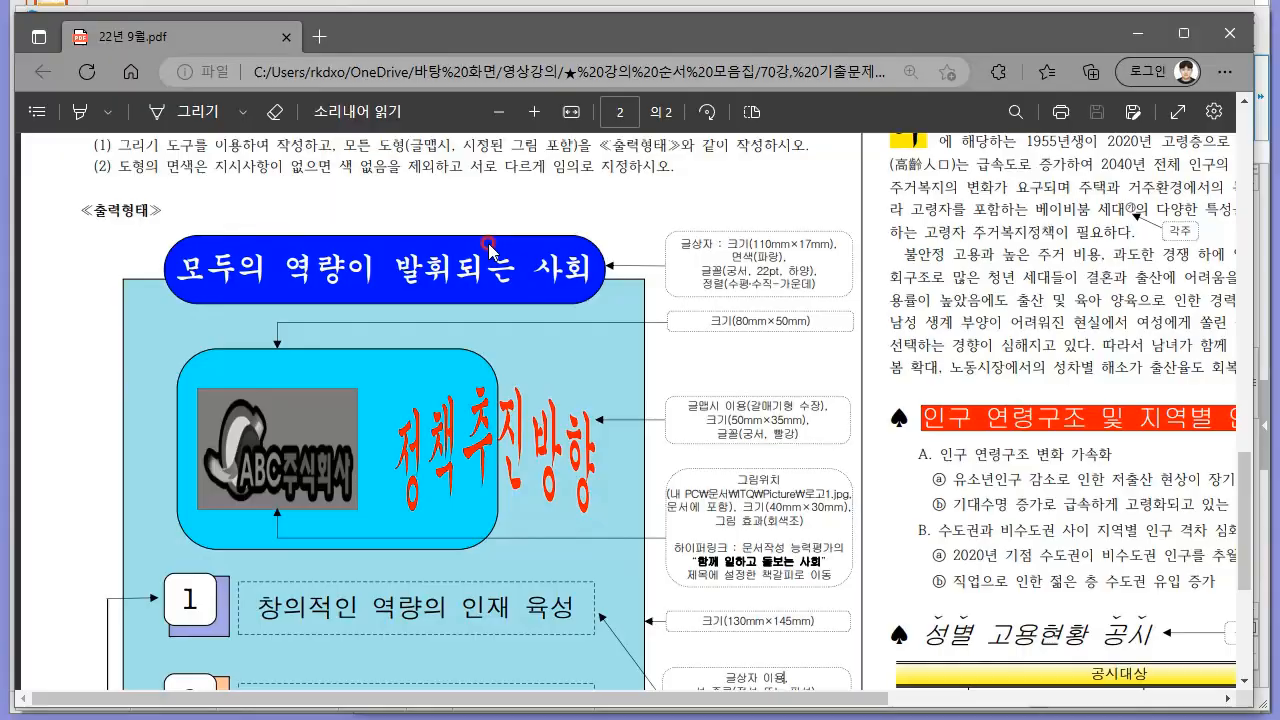
key(alt+Tab)
key(Tab)
key(Tab)
text(30)
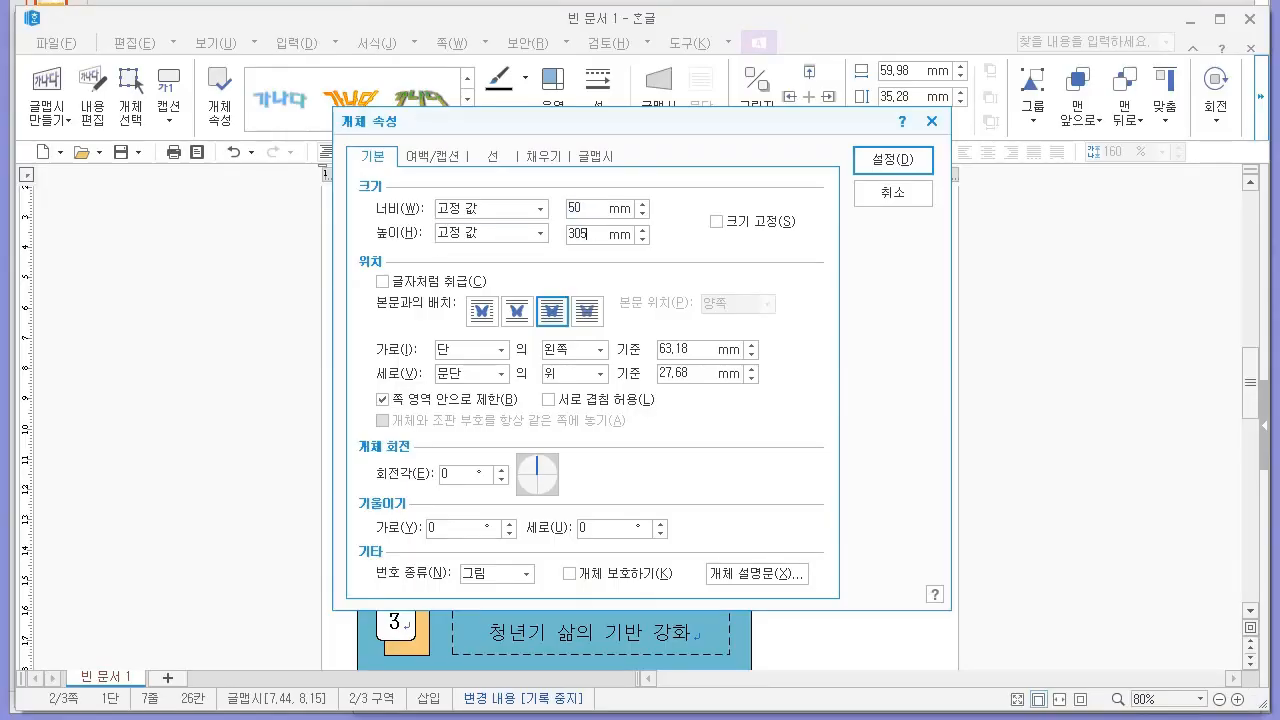
text(5)
key(Return)
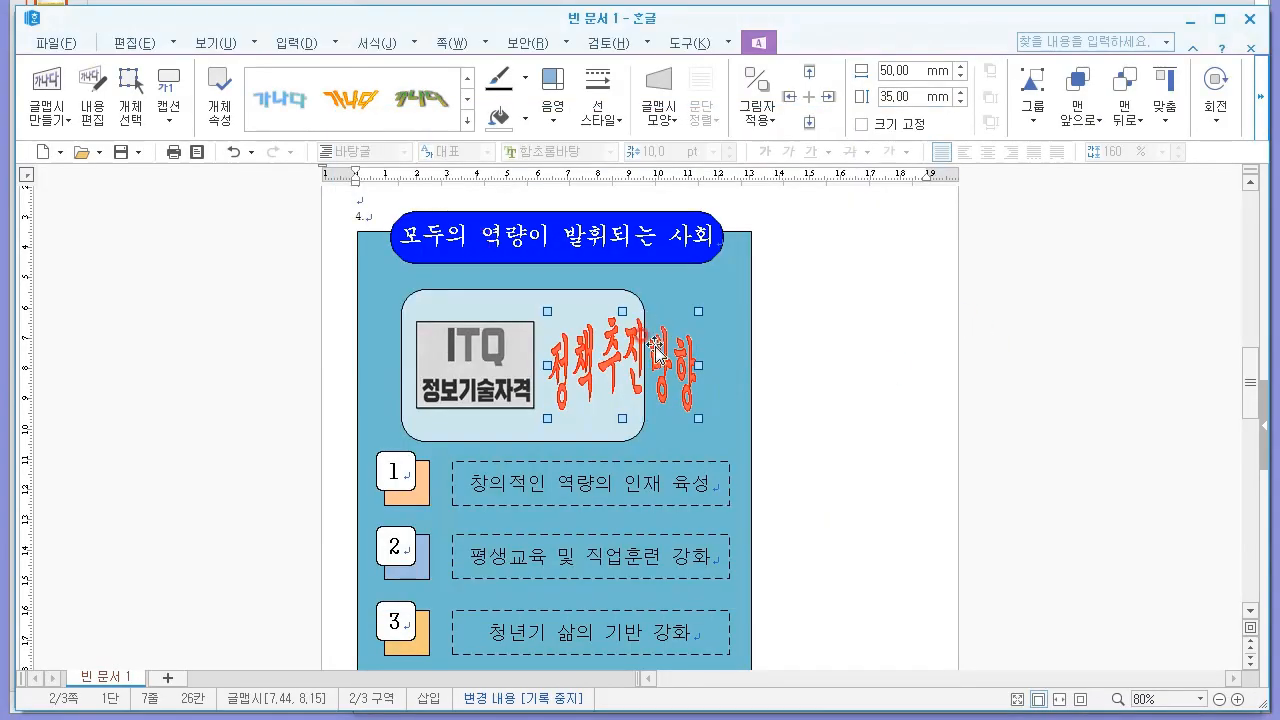
drag(645, 374, 664, 373)
click(837, 362)
Step: Review the exam PDF's instructions for all the questions and compare them with the finished document from its first page
scroll(815, 385, down, 3)
scroll(800, 405, up, 6)
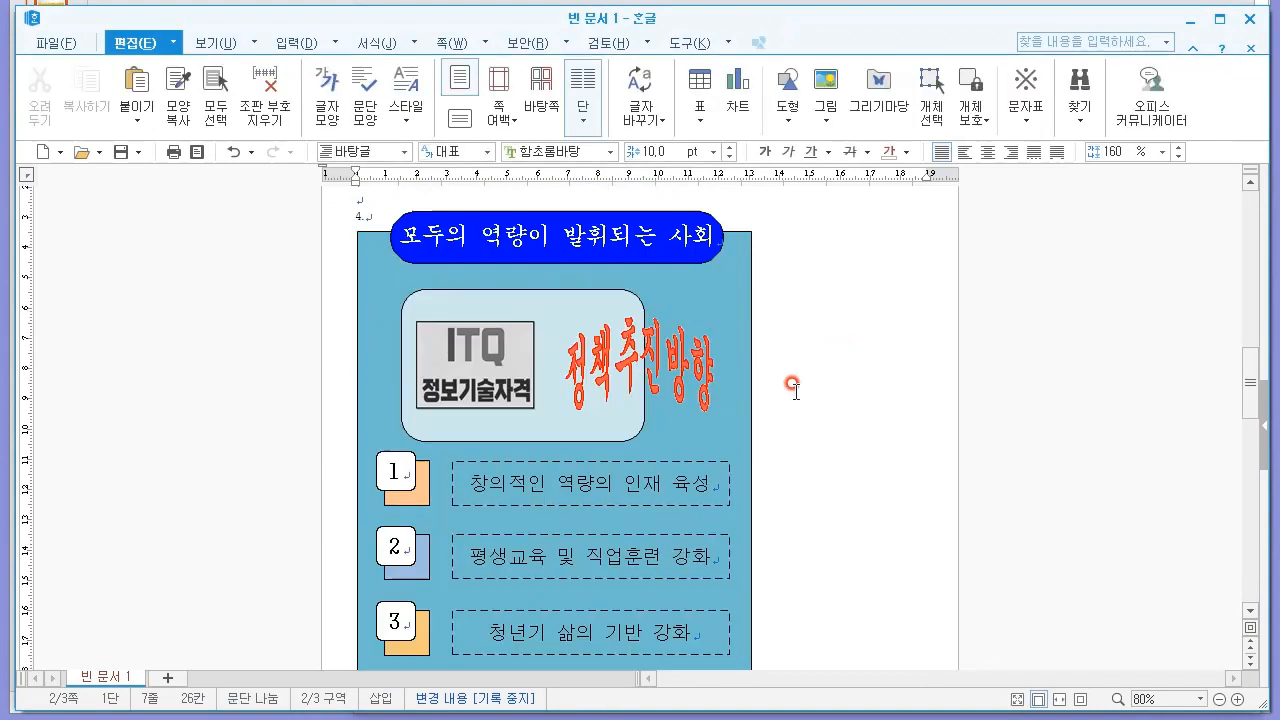
scroll(850, 450, up, 5)
key(alt+Tab)
scroll(678, 436, up, 3)
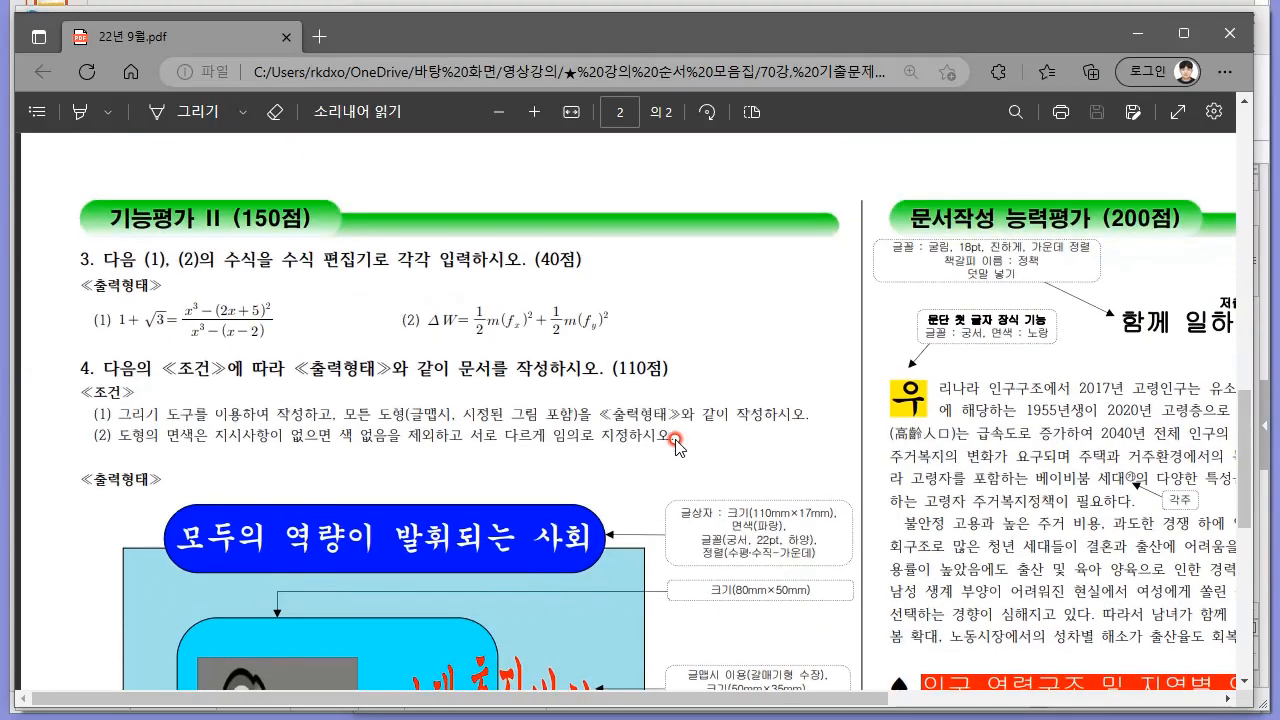
scroll(700, 400, up, 10)
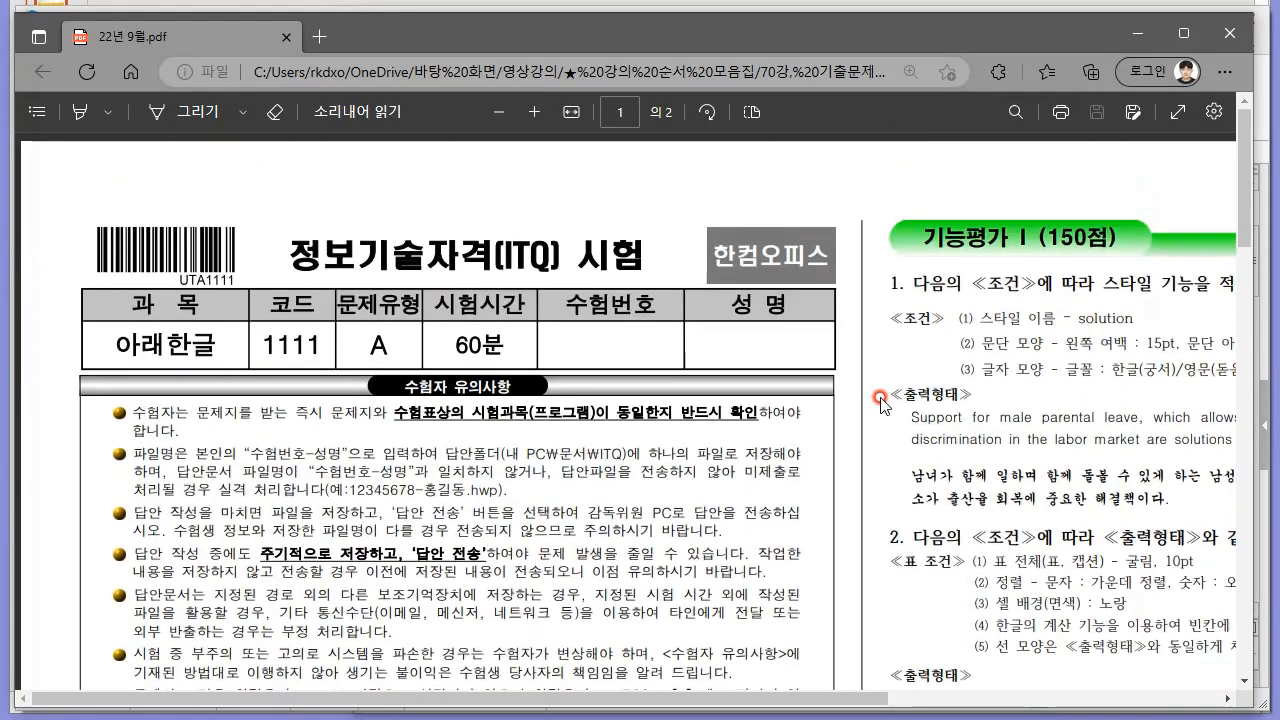
scroll(880, 405, down, 2)
key(alt+Tab)
scroll(1148, 186, up, 3)
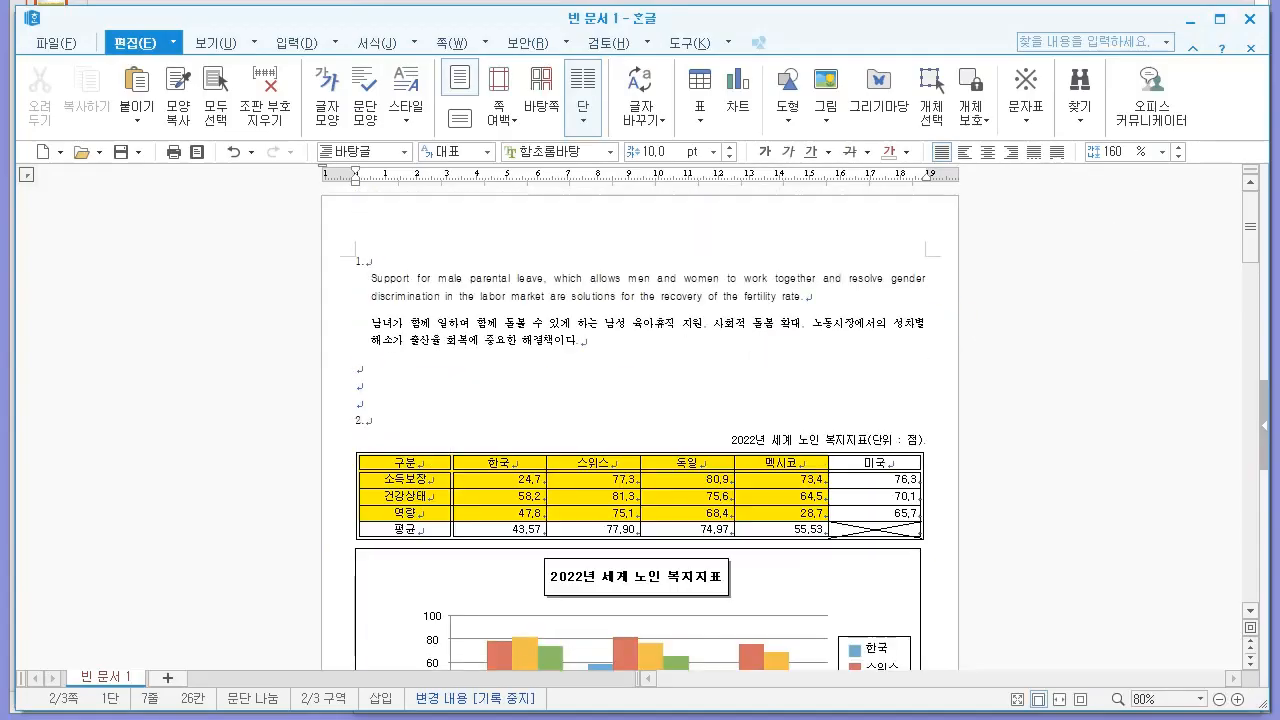
Step: Close the Hangul document, the exam PDF and the Notepad notes to return to the lecture's PowerPoint title slide
click(1260, 14)
click(630, 397)
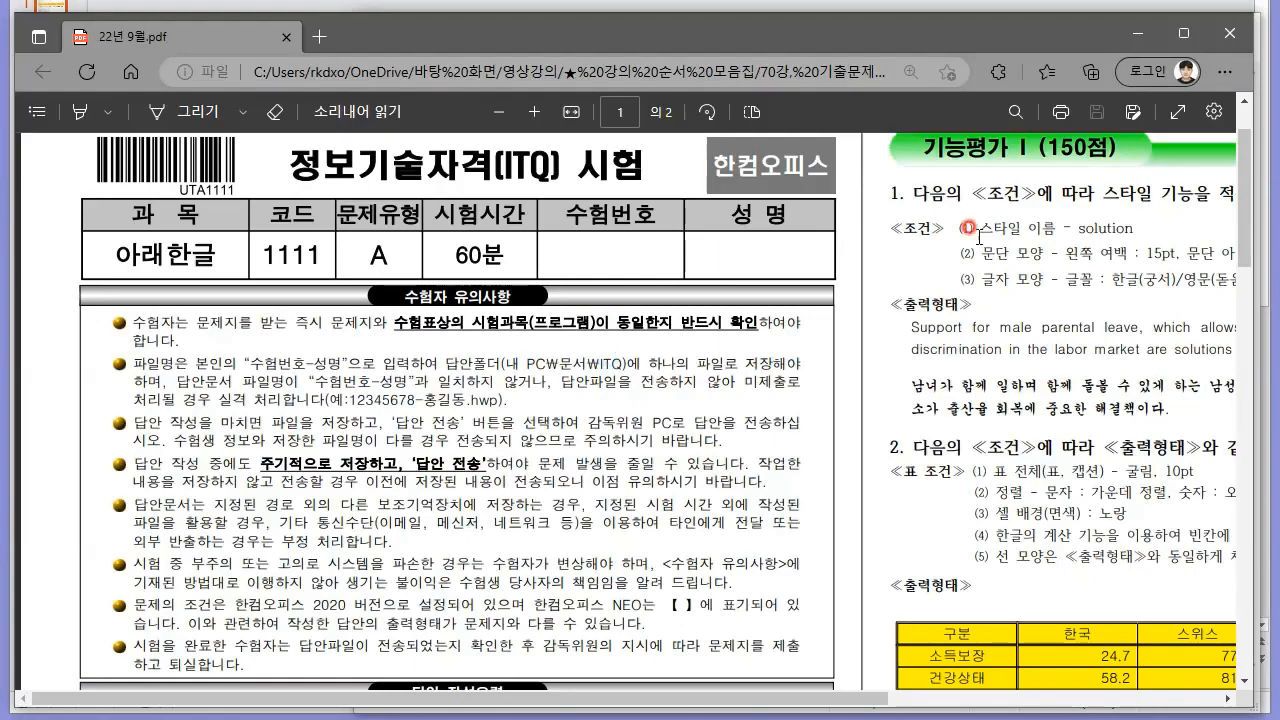
click(1233, 33)
click(588, 250)
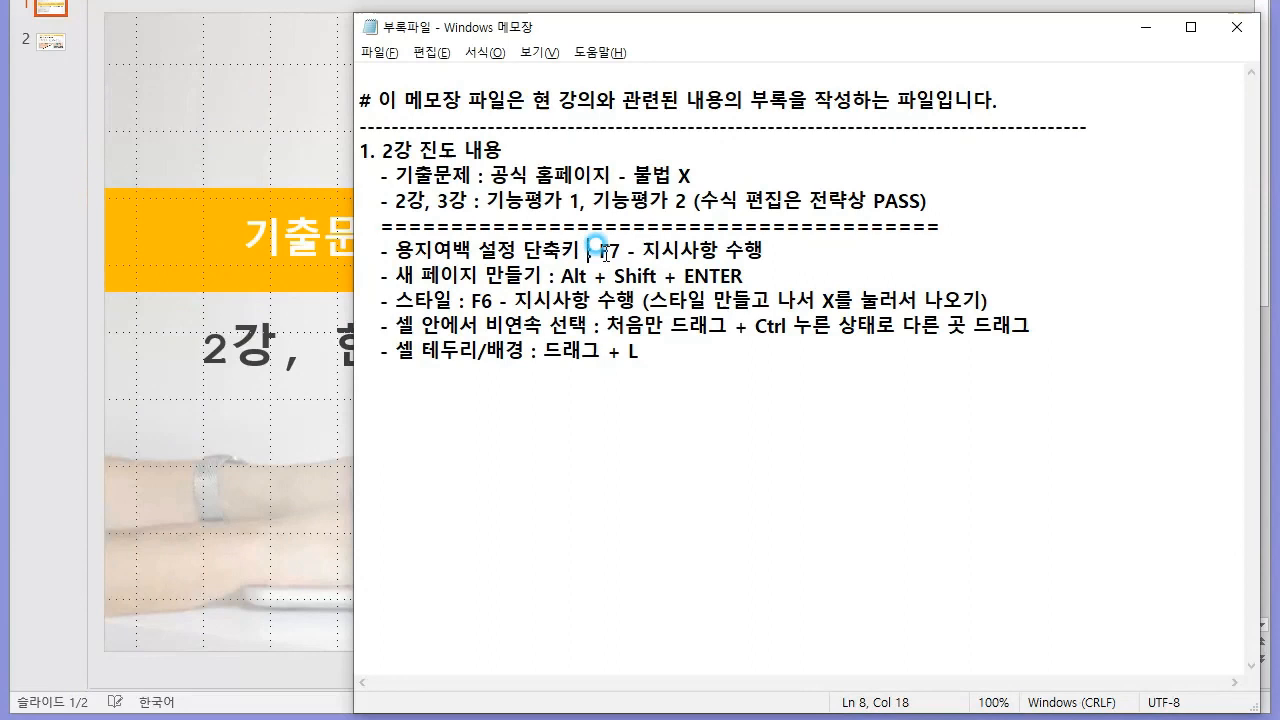
click(1238, 33)
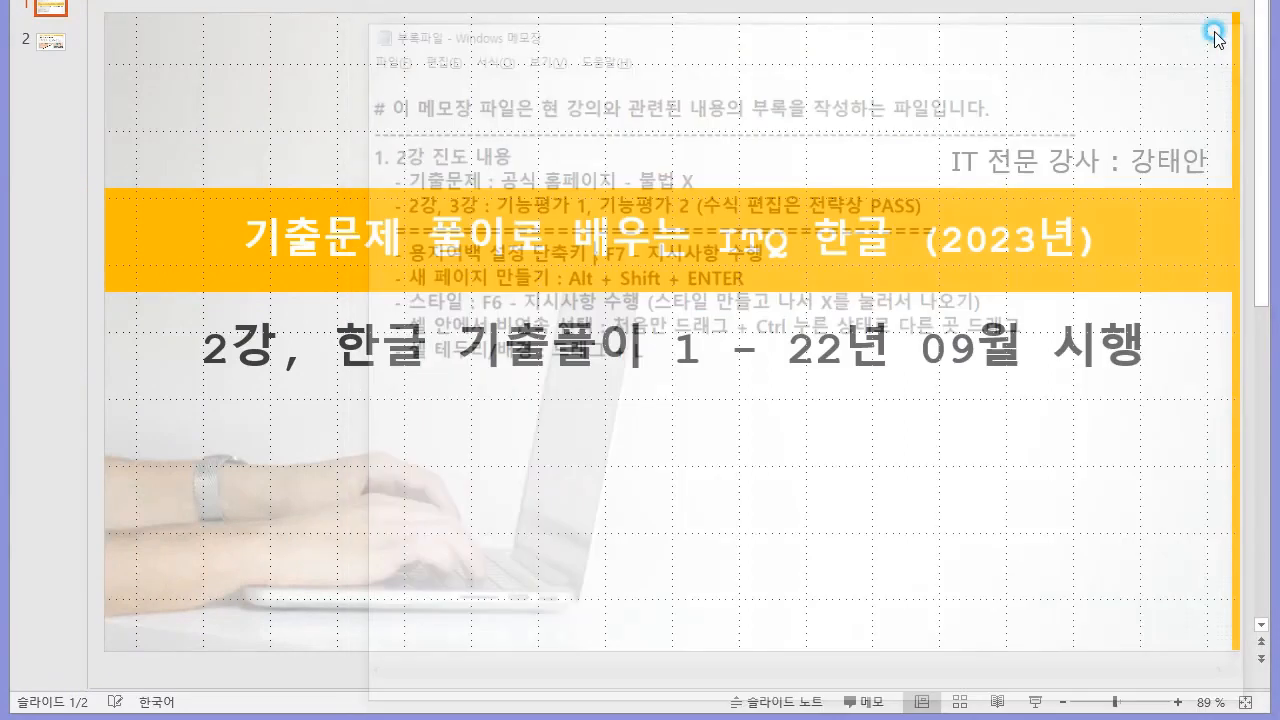